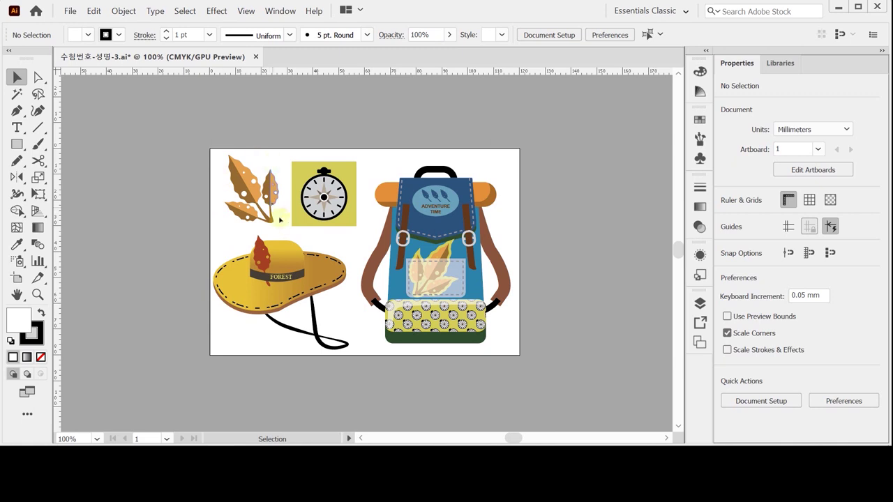
{"action": "key", "text": "z"}
{"action": "left_click", "coordinate": [344, 225]}
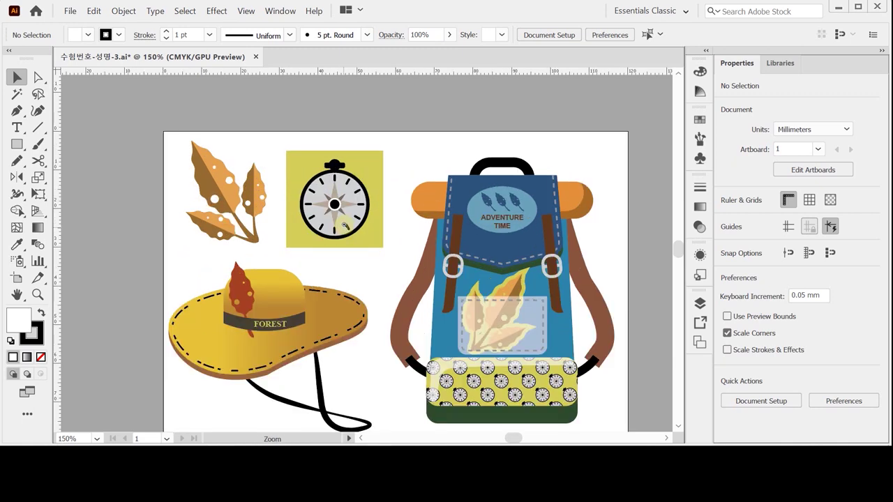
{"action": "left_click_drag", "start_coordinate": [363, 253], "coordinate": [345, 207]}
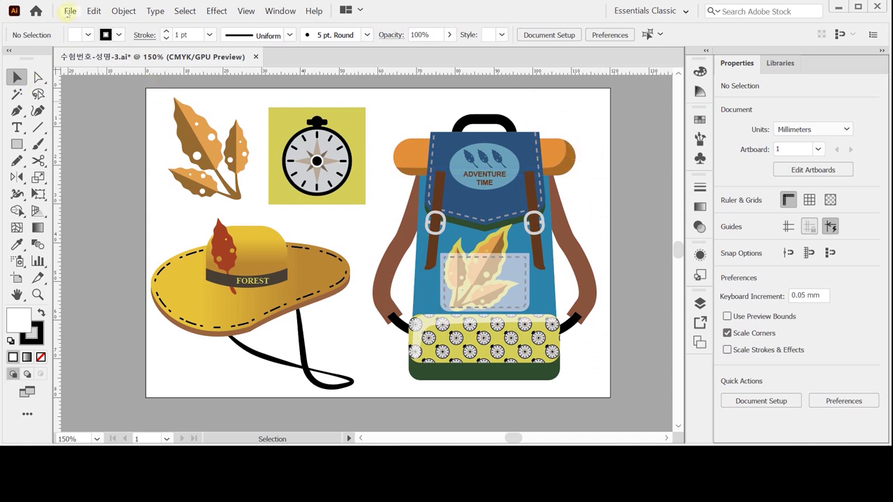
Create a new CMYK document measuring 120 mm by 80 mm, with millimetres as the unit and 300 ppi raster effects.
{"action": "left_click", "coordinate": [69, 11]}
{"action": "key", "text": "Escape"}
{"action": "key", "text": "ctrl+n"}
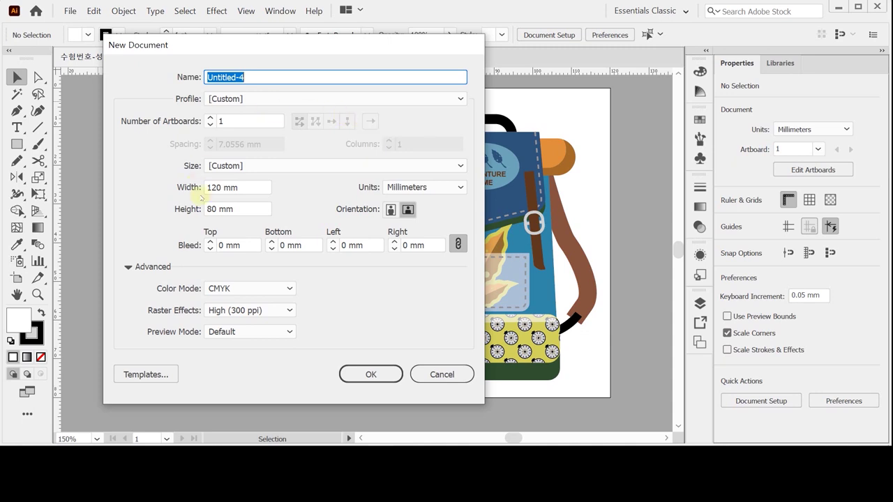
{"action": "left_click", "coordinate": [417, 187]}
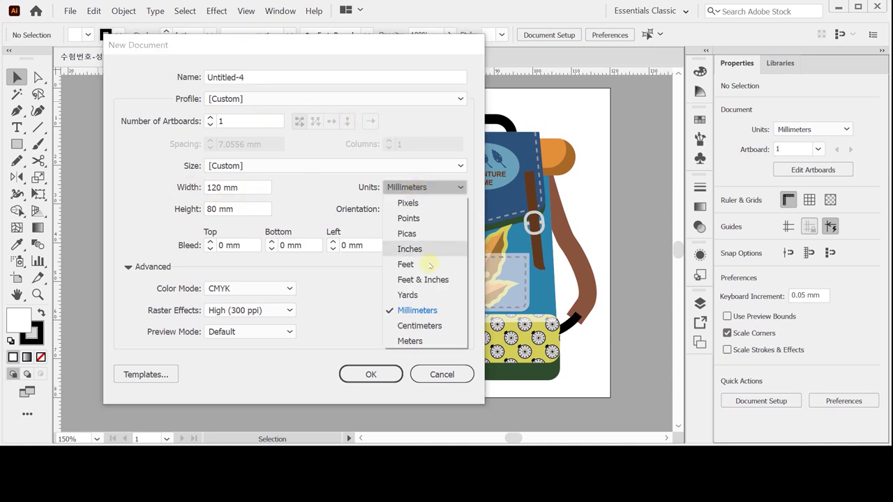
{"action": "left_click", "coordinate": [417, 311]}
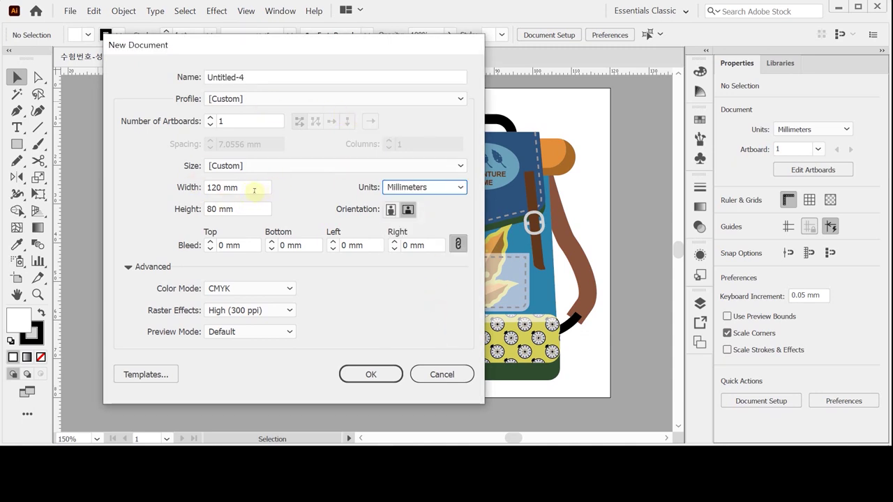
{"action": "left_click", "coordinate": [254, 188]}
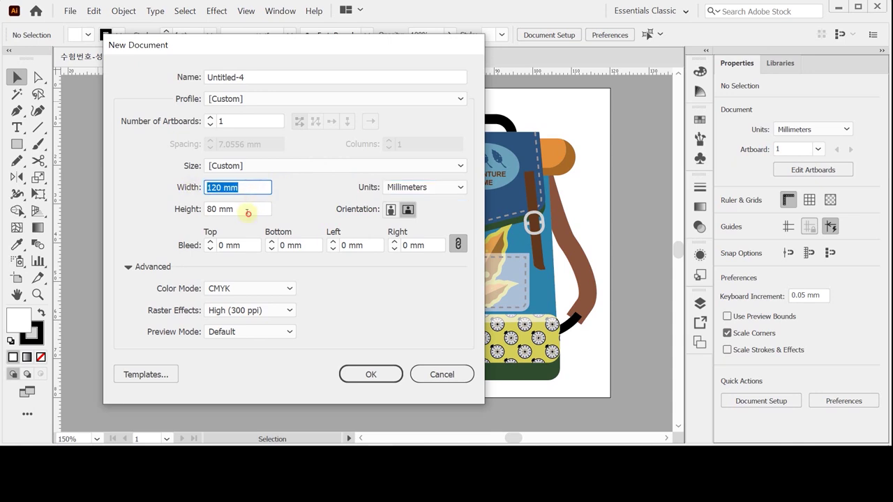
{"action": "left_click", "coordinate": [247, 211]}
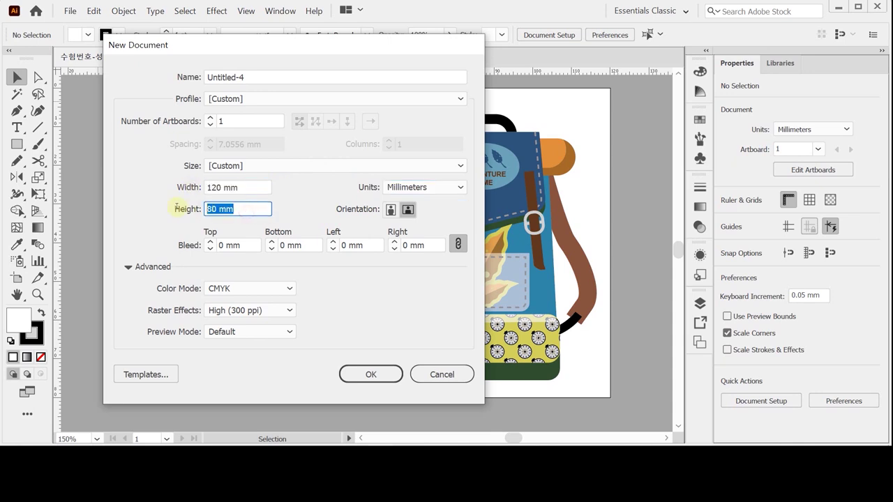
{"action": "left_click", "coordinate": [128, 268]}
{"action": "left_click", "coordinate": [128, 267]}
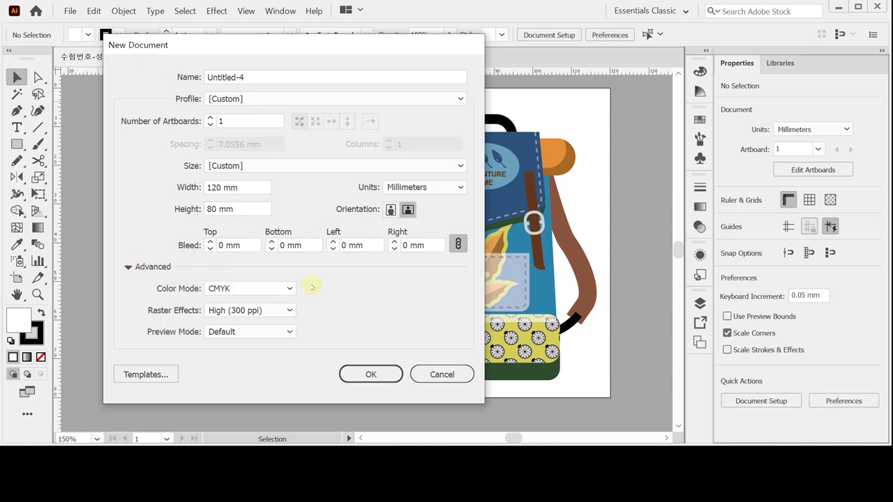
{"action": "left_click", "coordinate": [370, 373]}
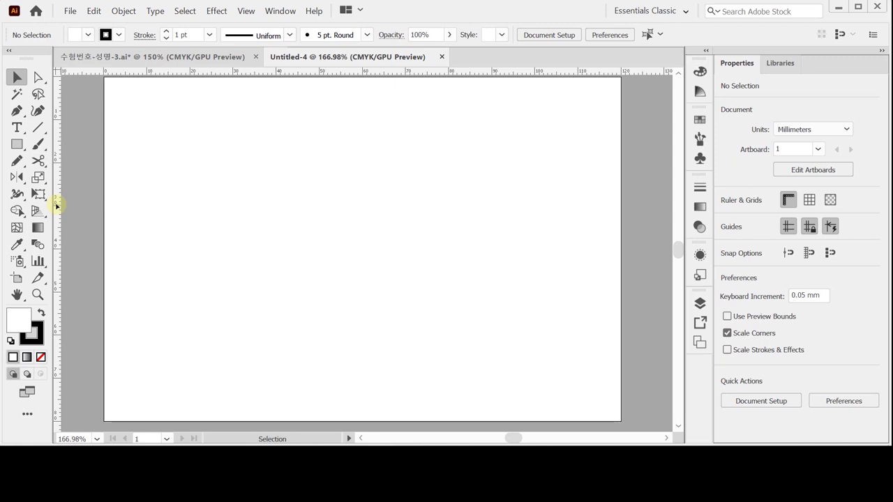
Paste the copied colour swatches and guides into the new document and deselect them.
{"action": "key", "text": "ctrl"}
{"action": "key", "text": "ctrl+v"}
{"action": "left_click", "coordinate": [237, 238]}
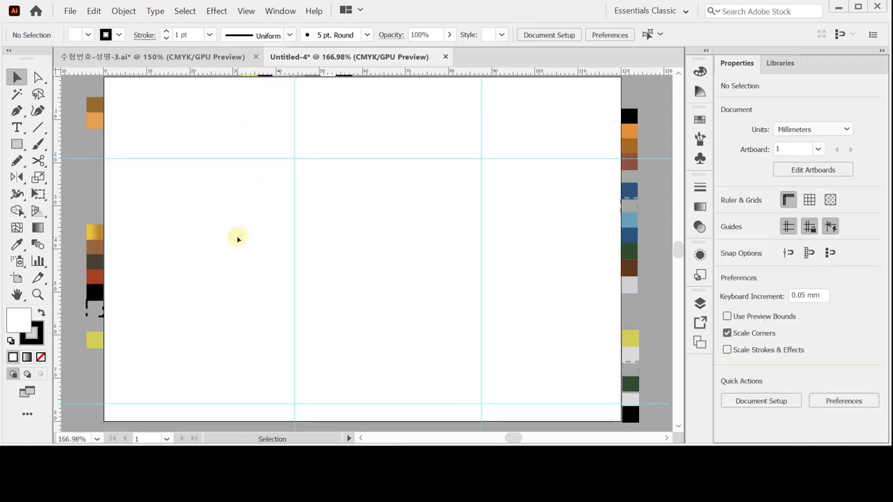
{"action": "scroll", "coordinate": [297, 182], "scroll_direction": "up", "scroll_amount": 1}
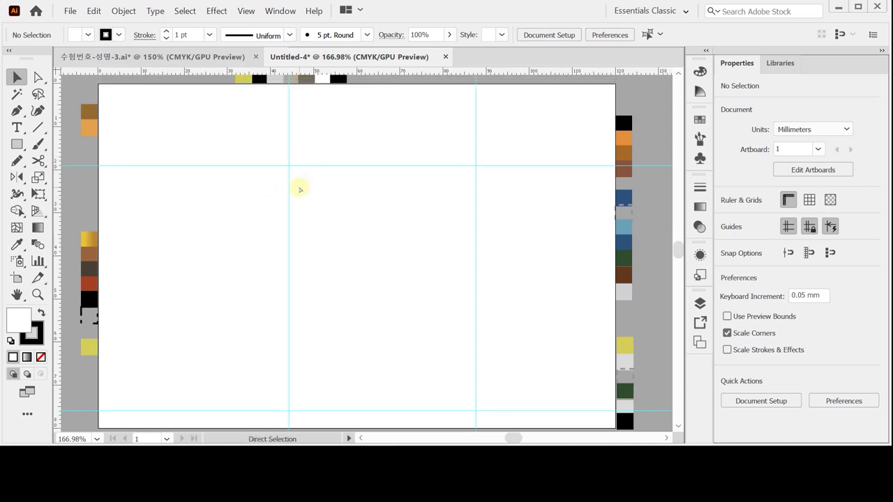
Save the document in the GTQ folder as 수험번호-성명-3 in Adobe Illustrator format, version Illustrator 2020.
{"action": "key", "text": "ctrl+s"}
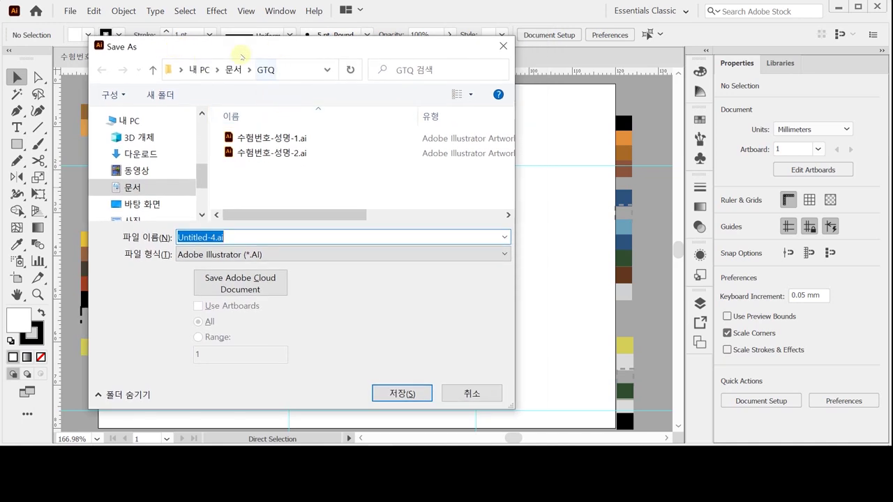
{"action": "left_click_drag", "start_coordinate": [240, 50], "coordinate": [234, 51]}
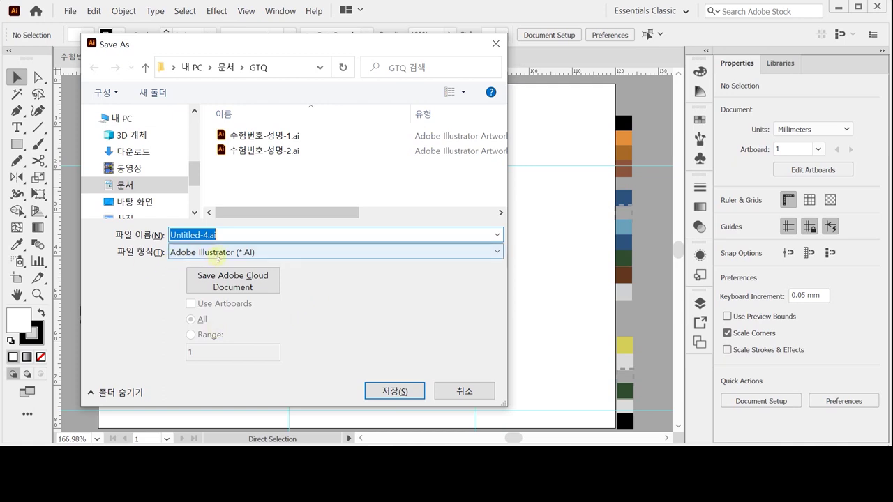
{"action": "left_click", "coordinate": [264, 150]}
{"action": "left_click", "coordinate": [230, 235]}
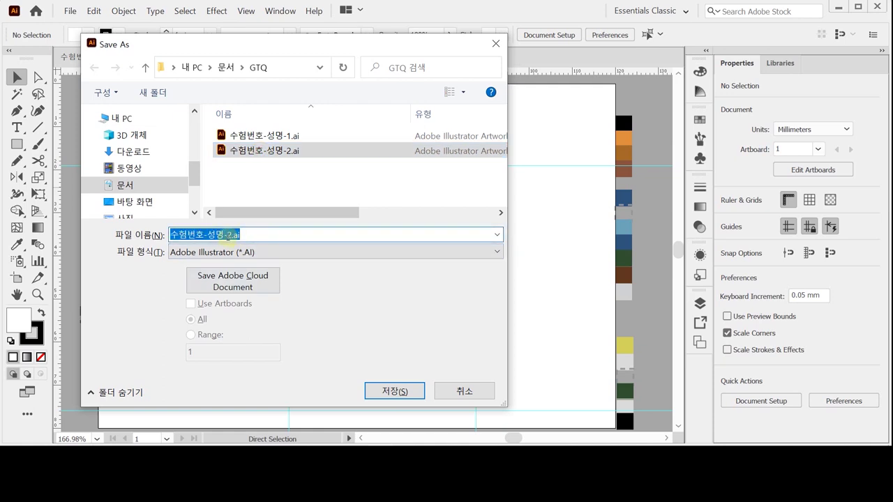
{"action": "left_click_drag", "start_coordinate": [226, 236], "coordinate": [246, 238]}
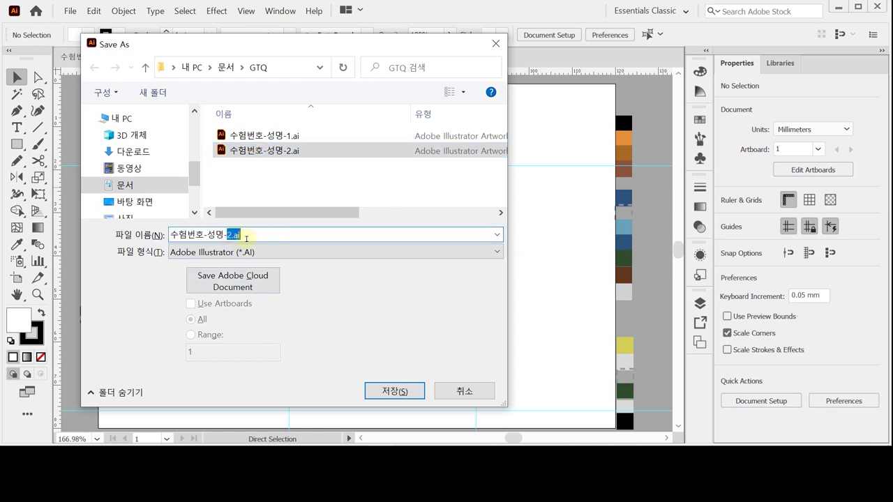
{"action": "type", "text": "3"}
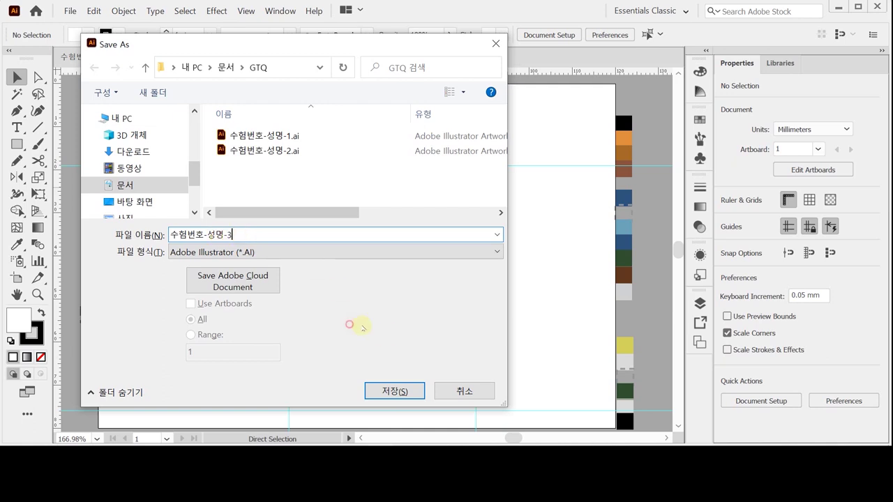
{"action": "left_click", "coordinate": [400, 392]}
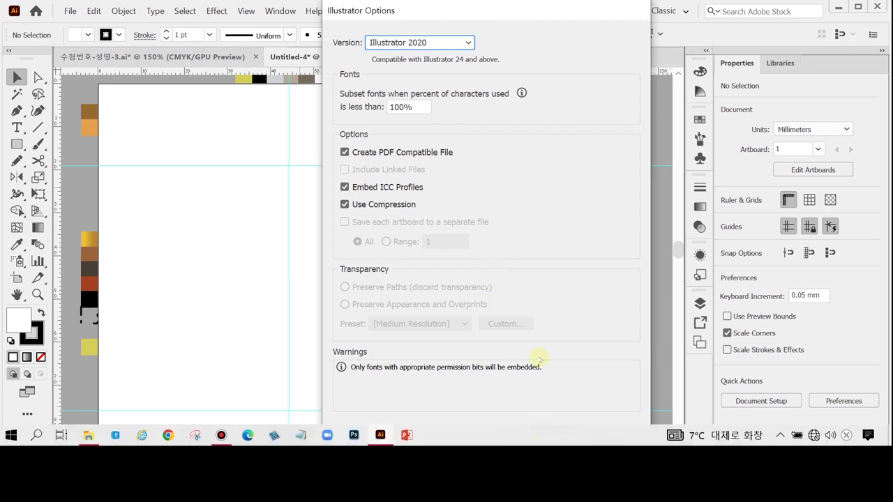
{"action": "left_click", "coordinate": [547, 435]}
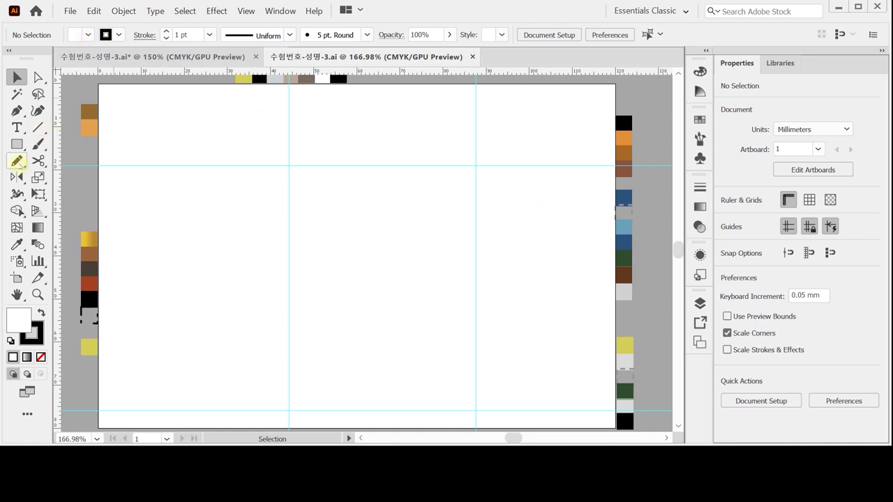
Detach the shape tools into a floating palette and place it just above the artboard's upper-left corner.
{"action": "left_click", "coordinate": [16, 144]}
{"action": "left_click_drag", "start_coordinate": [12, 146], "coordinate": [167, 162]}
{"action": "left_click_drag", "start_coordinate": [76, 157], "coordinate": [170, 94]}
{"action": "scroll", "coordinate": [209, 170], "scroll_direction": "up", "scroll_amount": 2}
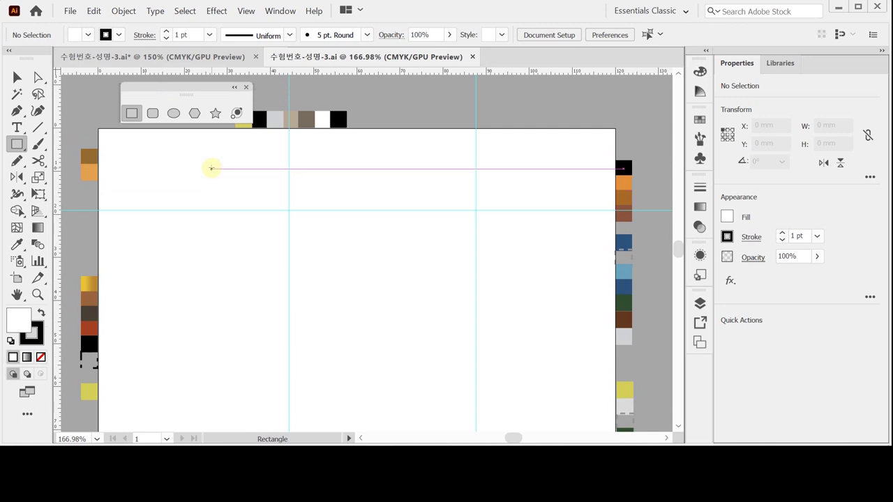
{"action": "left_click_drag", "start_coordinate": [171, 99], "coordinate": [144, 89]}
{"action": "left_click", "coordinate": [16, 144]}
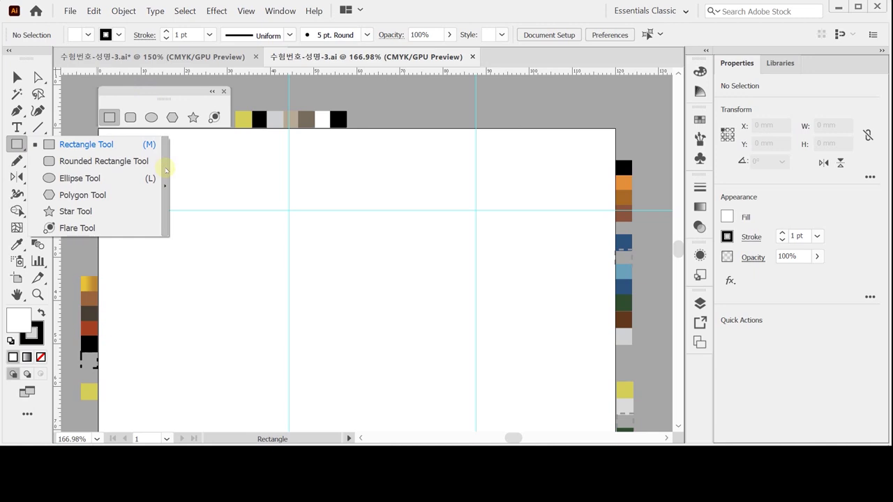
{"action": "left_click", "coordinate": [168, 92]}
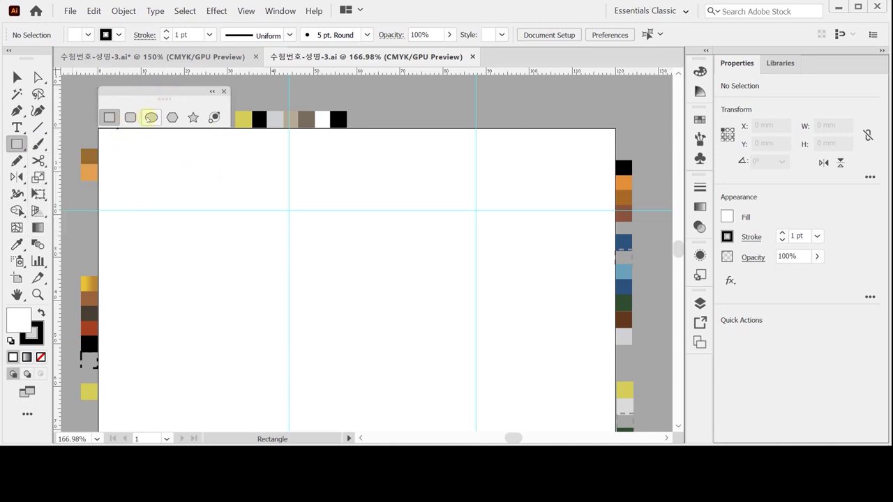
Draw an ellipse 9.5 mm wide and 16 mm high in the upper-left part of the artboard.
{"action": "left_click", "coordinate": [151, 117]}
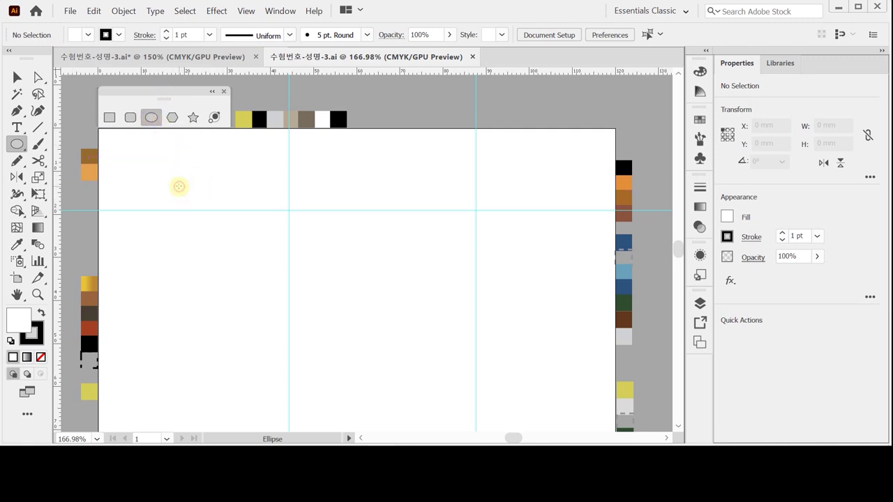
{"action": "left_click", "coordinate": [180, 184]}
{"action": "type", "text": "9."}
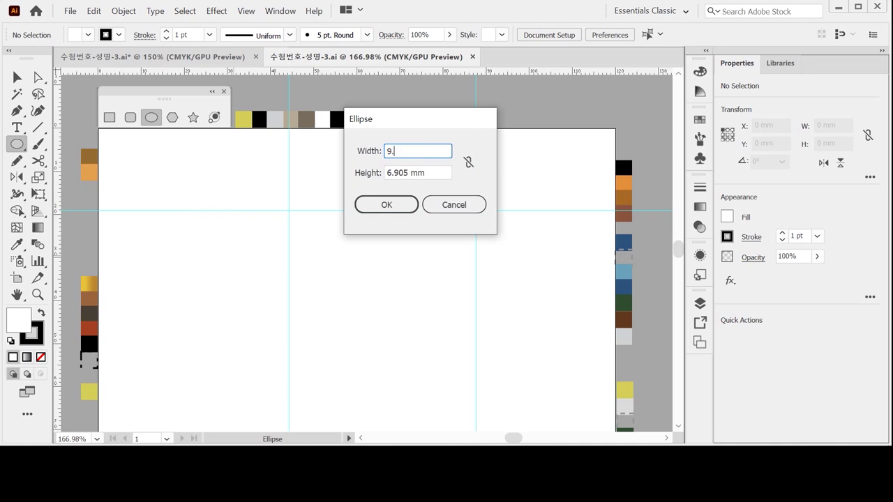
{"action": "type", "text": "5"}
{"action": "key", "text": "Tab"}
{"action": "type", "text": "16"}
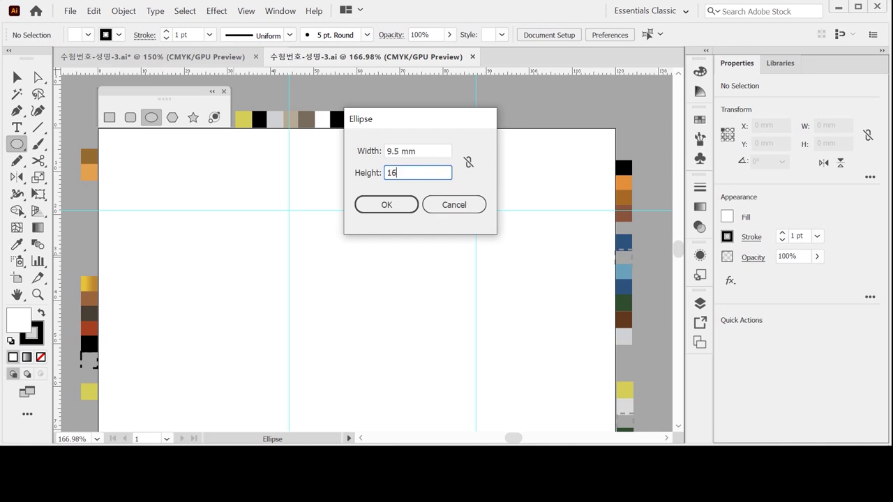
{"action": "key", "text": "Tab"}
{"action": "key", "text": "Return"}
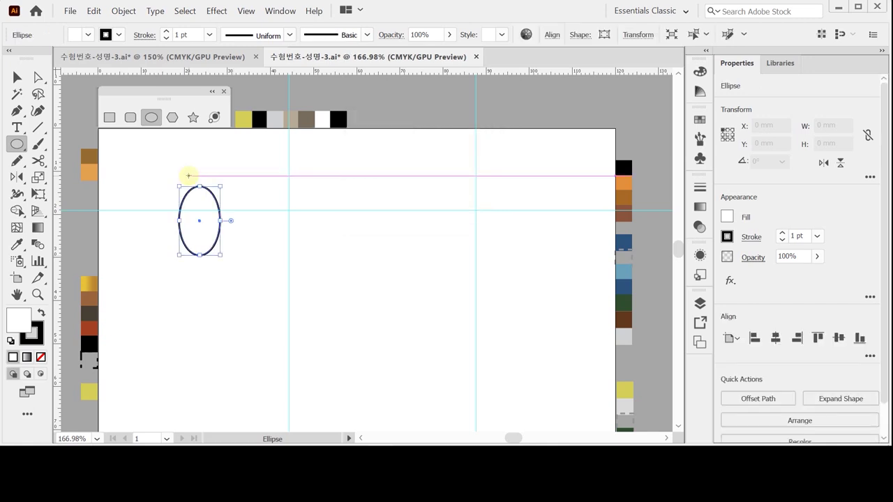
Move only the ellipse's top anchor point by 0 mm horizontally and -5 mm vertically to form an egg shape.
{"action": "key", "text": "ctrl+space"}
{"action": "left_click", "coordinate": [209, 233]}
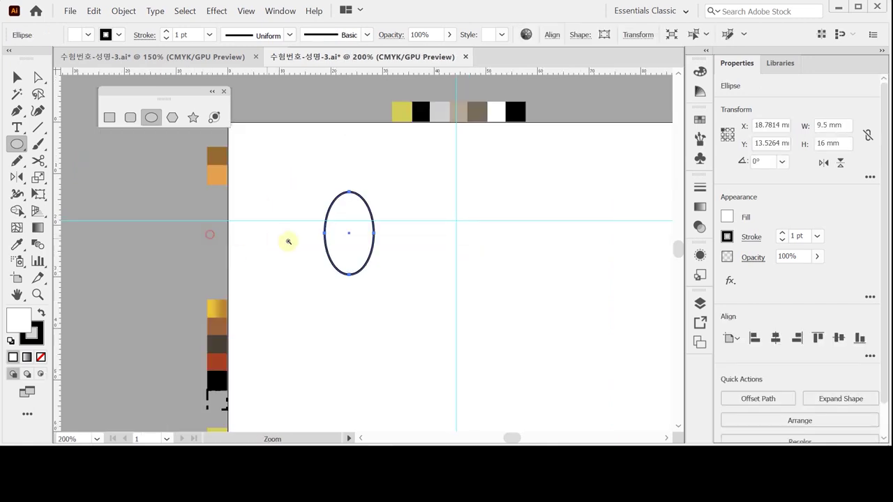
{"action": "left_click", "coordinate": [334, 260]}
{"action": "left_click", "coordinate": [367, 249]}
{"action": "left_click_drag", "start_coordinate": [345, 211], "coordinate": [354, 289]}
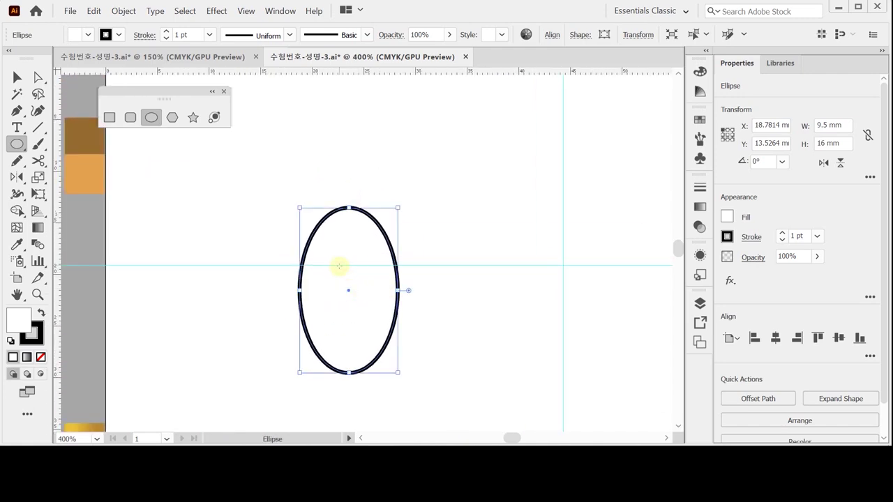
{"action": "left_click", "coordinate": [38, 76]}
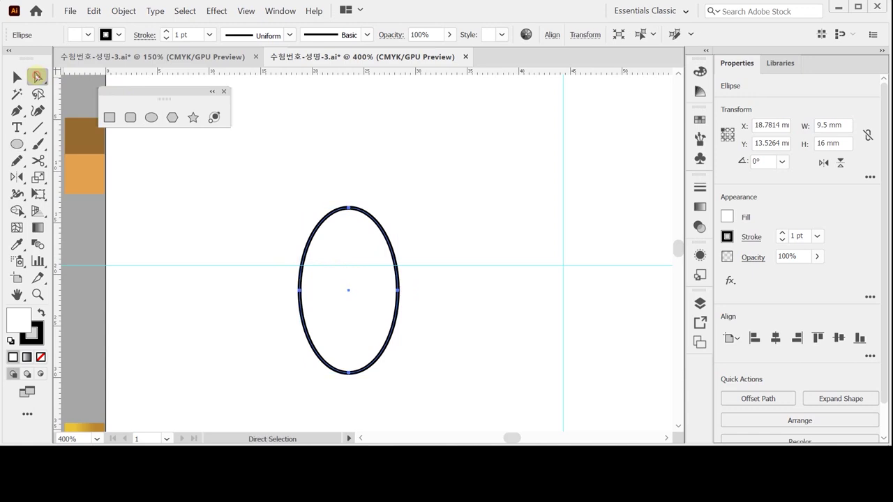
{"action": "left_click_drag", "start_coordinate": [337, 177], "coordinate": [368, 232]}
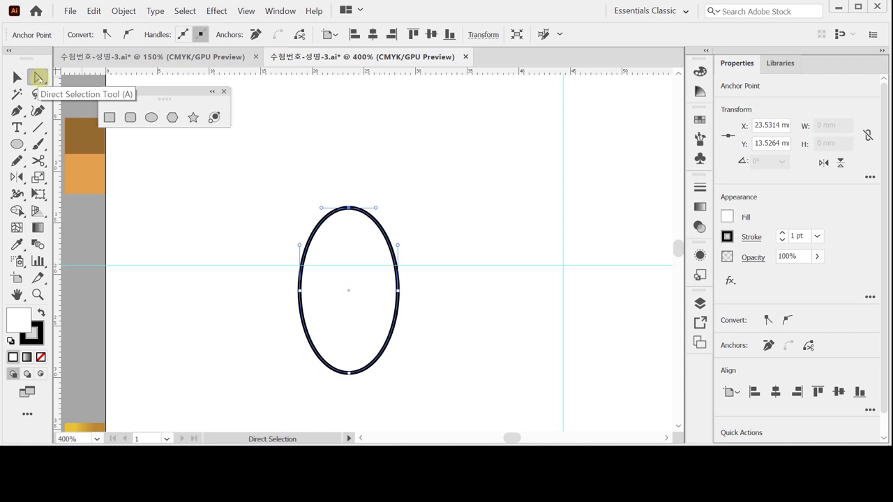
{"action": "double_click", "coordinate": [39, 78]}
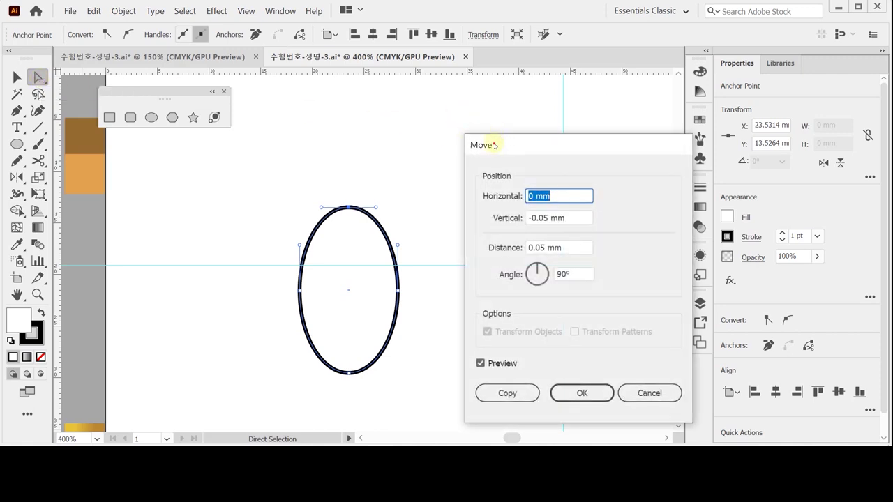
{"action": "left_click_drag", "start_coordinate": [494, 145], "coordinate": [470, 131]}
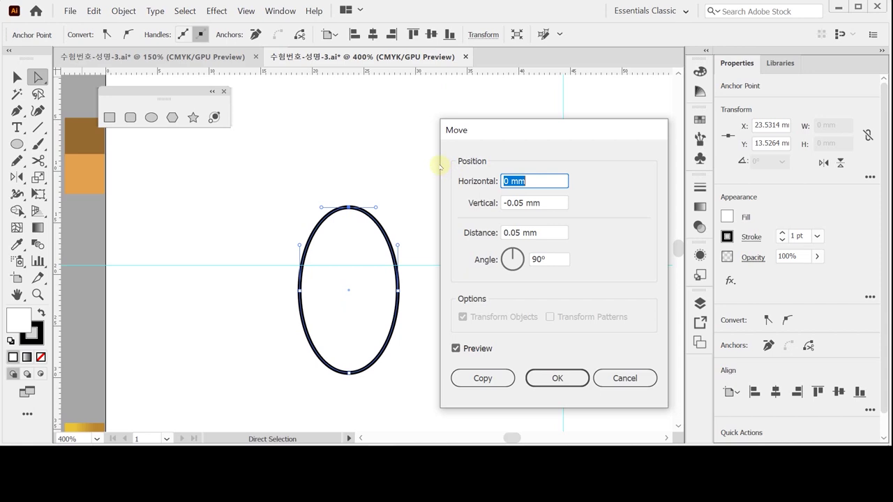
{"action": "key", "text": "Tab"}
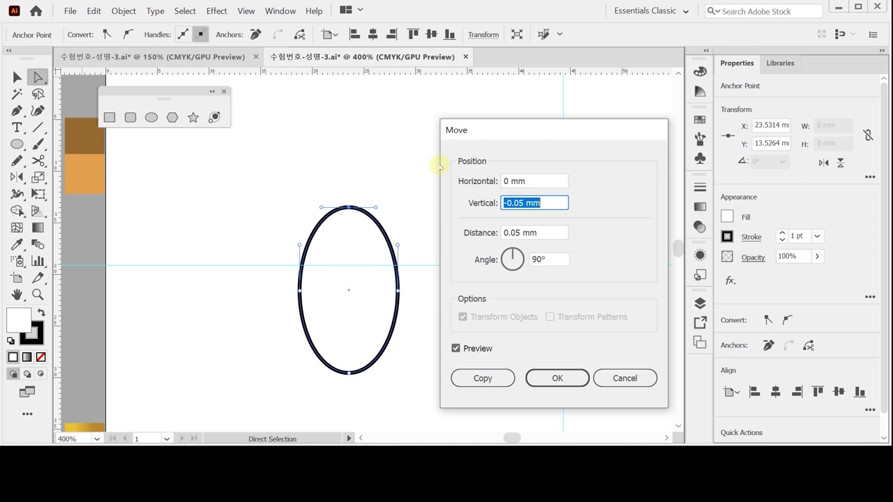
{"action": "type", "text": "="}
{"action": "key", "text": "BackSpace"}
{"action": "type", "text": "-0.5"}
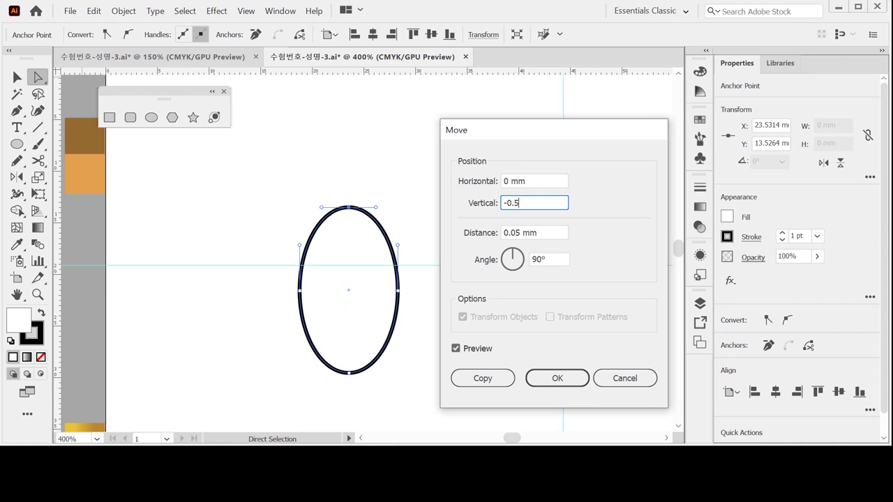
{"action": "key", "text": "BackSpace"}
{"action": "key", "text": "BackSpace"}
{"action": "key", "text": "BackSpace"}
{"action": "key", "text": "BackSpace"}
{"action": "type", "text": "-5"}
{"action": "key", "text": "Tab"}
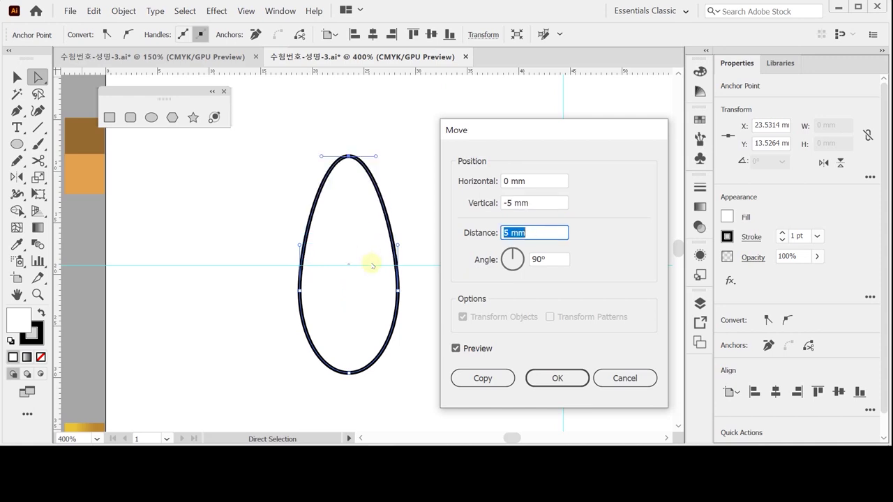
{"action": "left_click", "coordinate": [547, 377]}
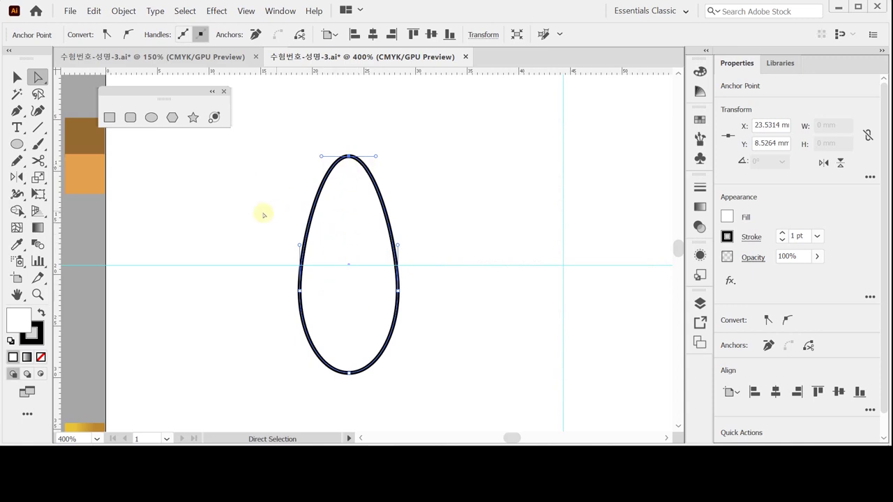
Detach the scale tools into a floating palette and dock it beside the floating shape tools.
{"action": "left_click", "coordinate": [39, 176]}
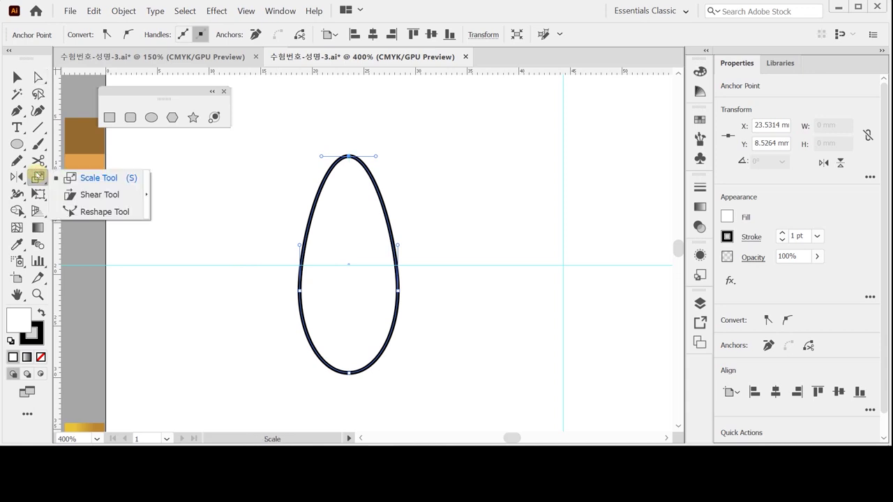
{"action": "left_click", "coordinate": [146, 187]}
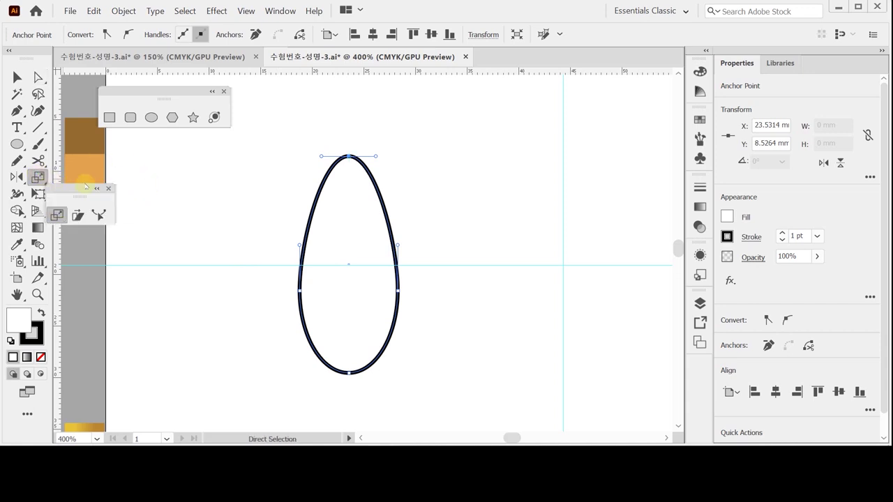
{"action": "left_click_drag", "start_coordinate": [88, 189], "coordinate": [262, 91]}
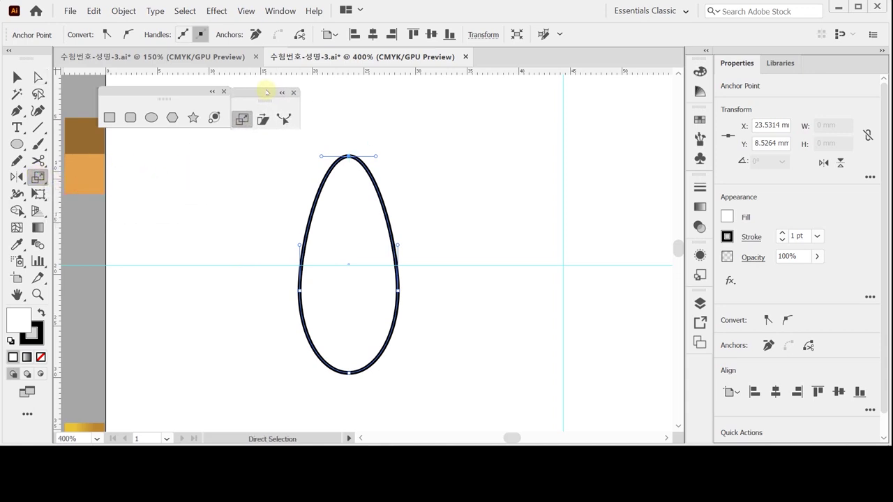
Scale the egg shape's top anchor point uniformly to 20% to form a pointed teardrop.
{"action": "double_click", "coordinate": [243, 120]}
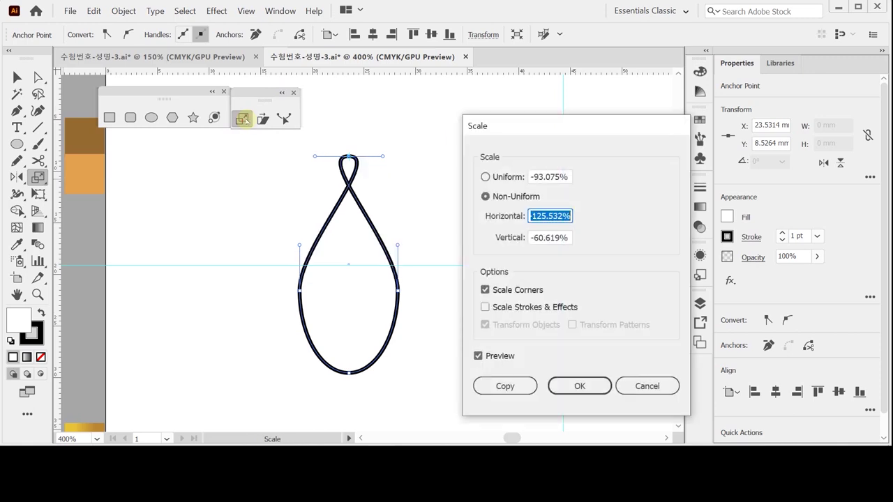
{"action": "left_click", "coordinate": [506, 178]}
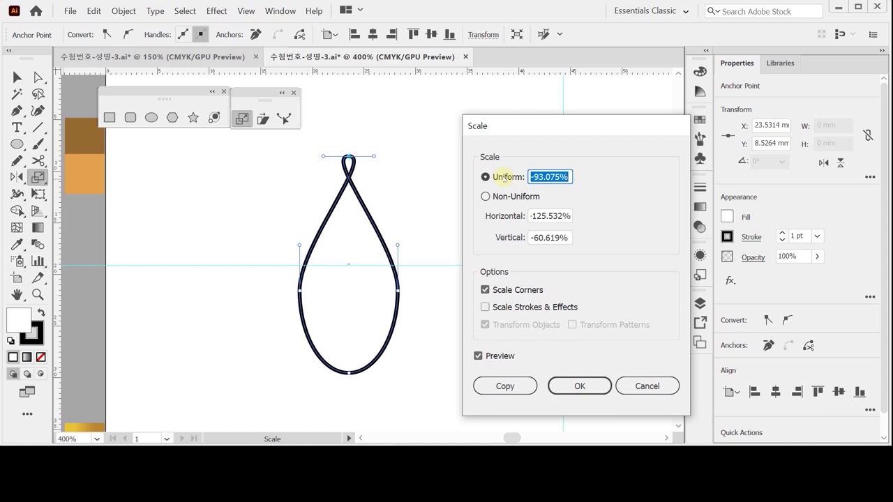
{"action": "type", "text": "20"}
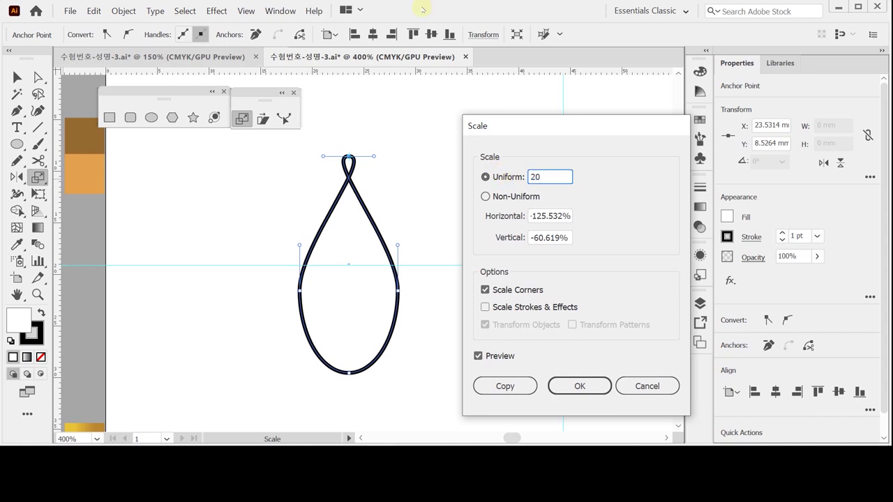
{"action": "key", "text": "Tab"}
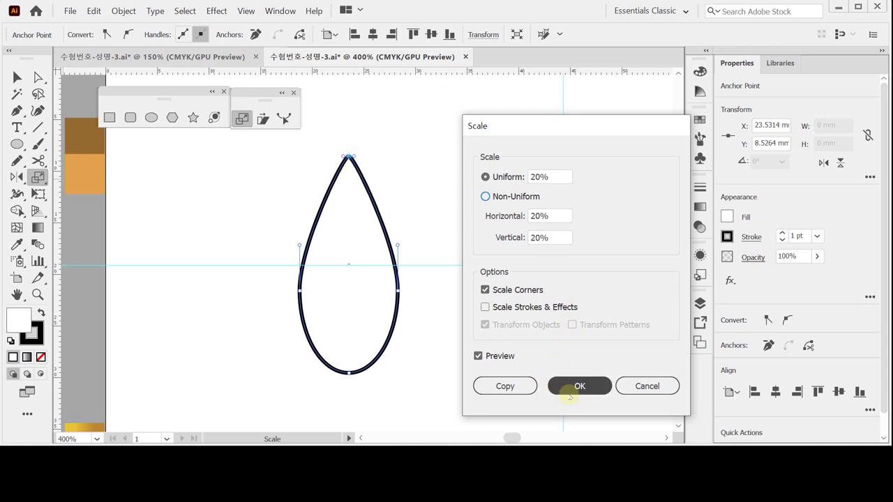
{"action": "left_click", "coordinate": [568, 389]}
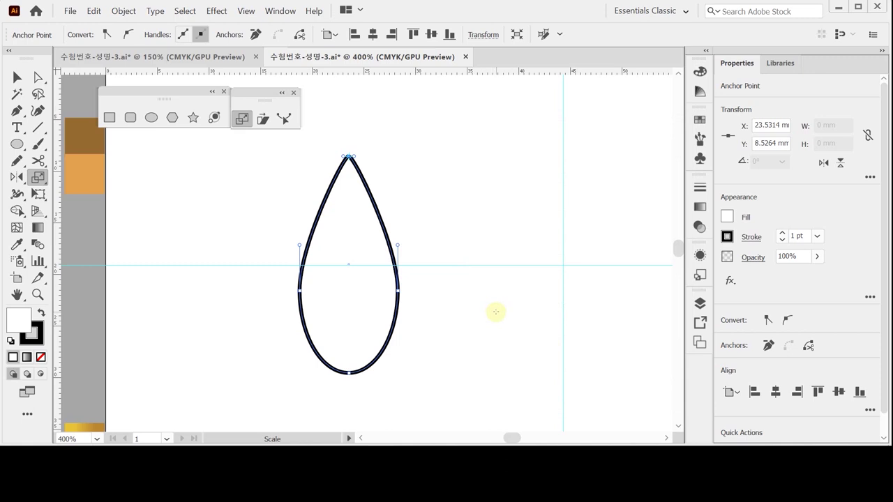
Check the leaves in the finished reference document, then start a Zig Zag effect on the whole teardrop with an absolute size of 0.27 mm.
{"action": "left_click", "coordinate": [160, 56]}
{"action": "left_click_drag", "start_coordinate": [224, 211], "coordinate": [232, 253]}
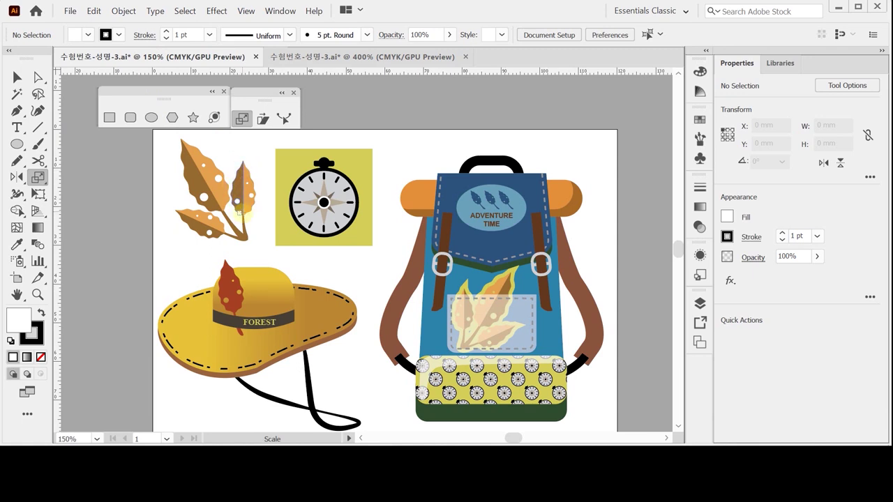
{"action": "left_click", "coordinate": [319, 57]}
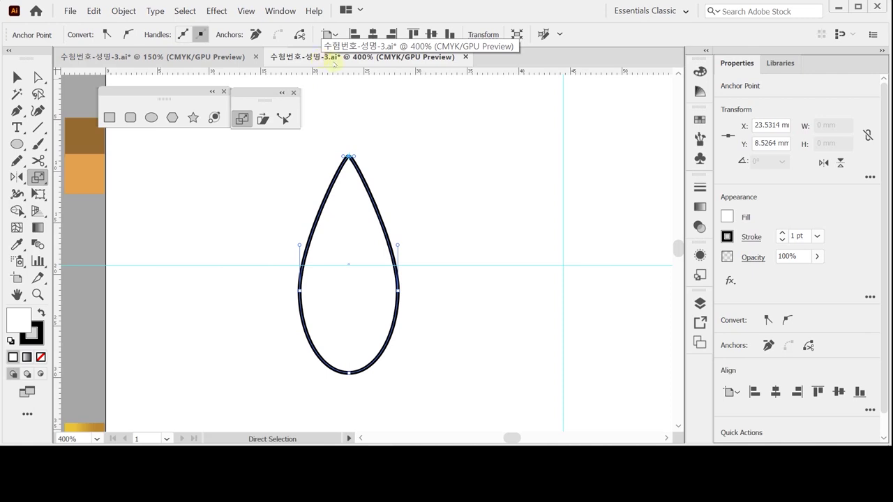
{"action": "left_click", "coordinate": [348, 265]}
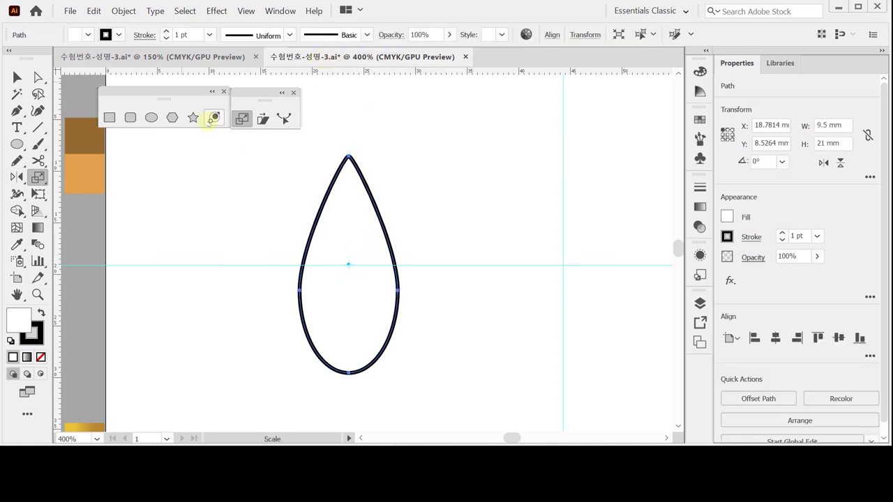
{"action": "left_click", "coordinate": [216, 11]}
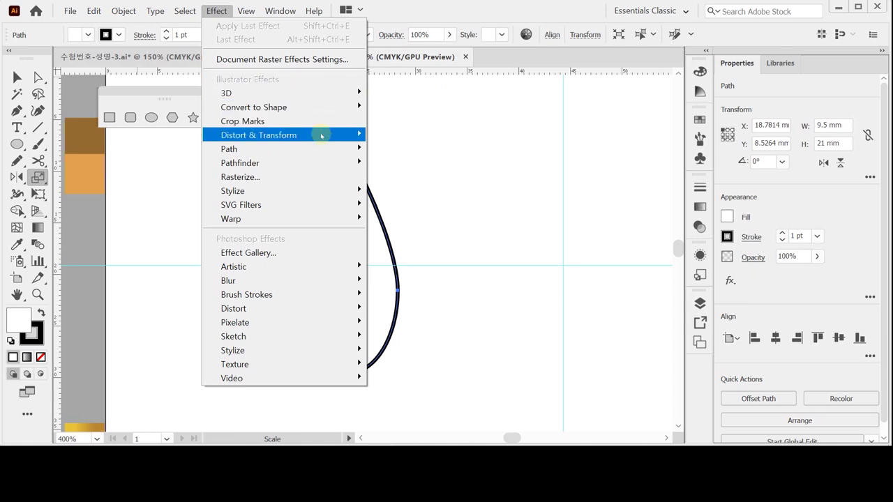
{"action": "mouse_move", "coordinate": [322, 135]}
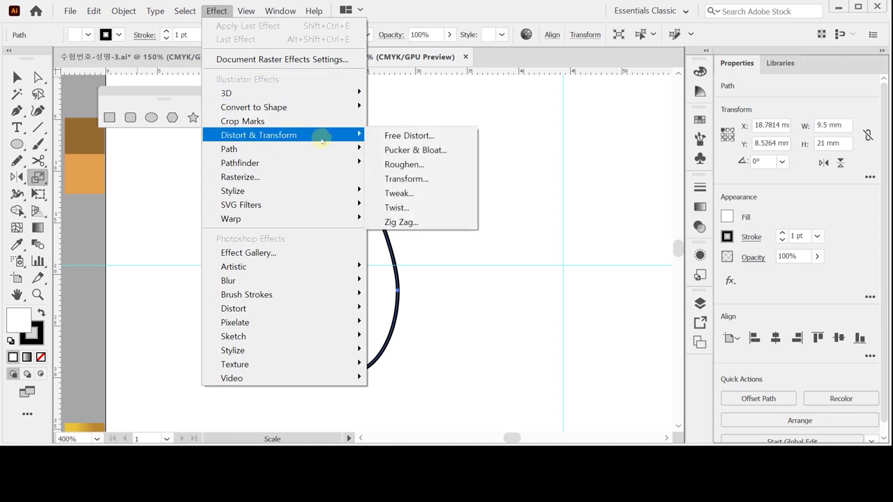
{"action": "left_click", "coordinate": [428, 221]}
{"action": "left_click_drag", "start_coordinate": [385, 100], "coordinate": [562, 91]}
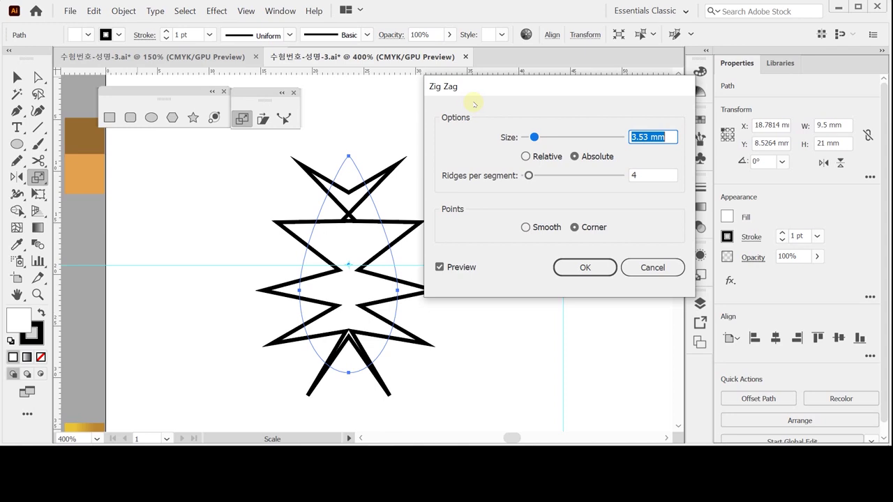
{"action": "mouse_move", "coordinate": [534, 136]}
{"action": "left_mouse_down"}
{"action": "mouse_move", "coordinate": [564, 138]}
{"action": "mouse_move", "coordinate": [527, 136]}
{"action": "left_mouse_up"}
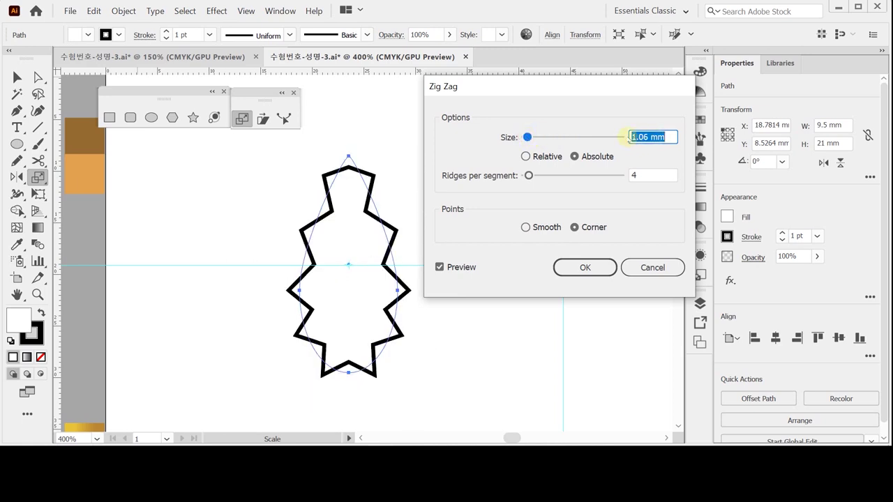
{"action": "type", "text": "0.27"}
{"action": "key", "text": "Tab"}
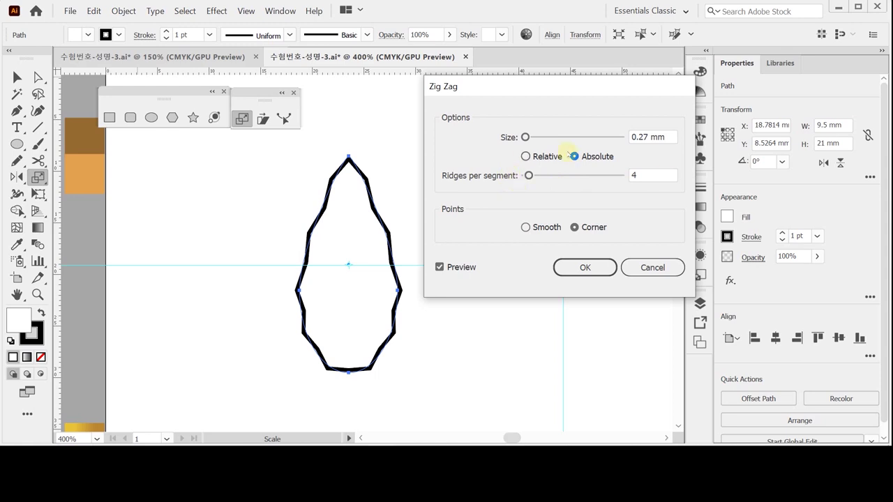
Set the Zig Zag effect to 5 ridges per segment with smooth points and apply it to the teardrop.
{"action": "left_click", "coordinate": [652, 174]}
{"action": "type", "text": "5"}
{"action": "key", "text": "Tab"}
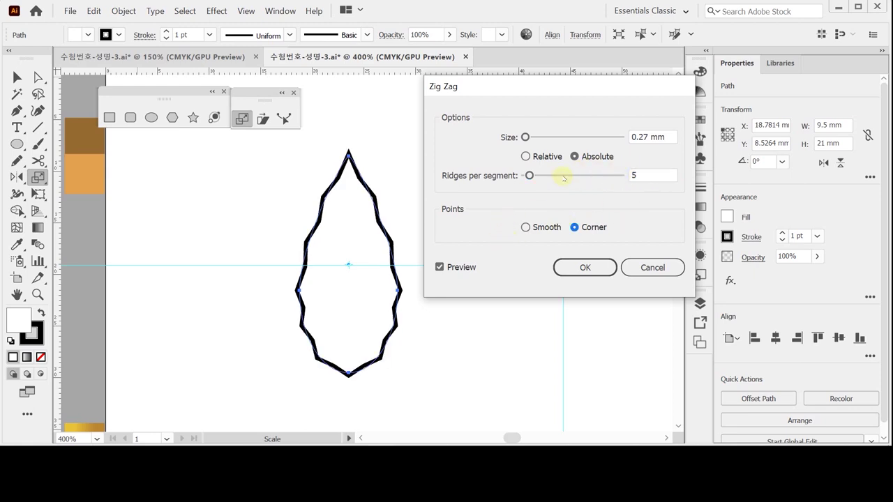
{"action": "left_click_drag", "start_coordinate": [530, 175], "coordinate": [543, 177]}
{"action": "left_click_drag", "start_coordinate": [558, 177], "coordinate": [548, 175]}
{"action": "type", "text": "5"}
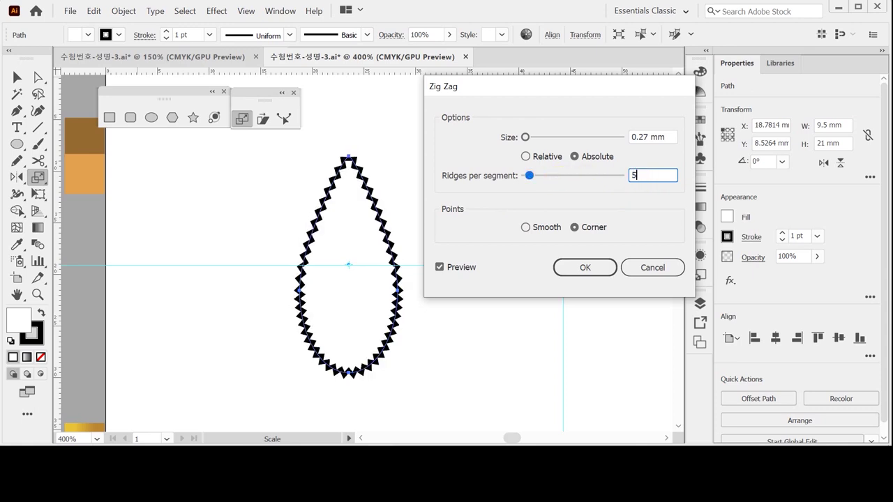
{"action": "key", "text": "Tab"}
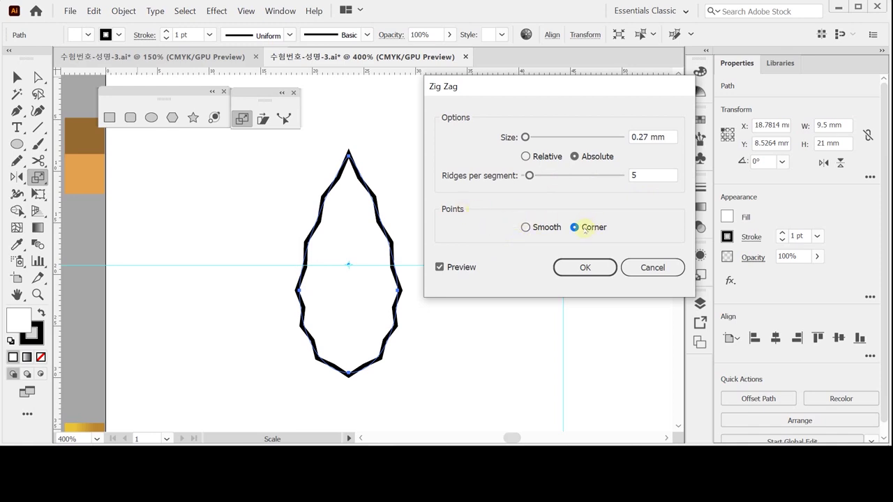
{"action": "left_click", "coordinate": [525, 228]}
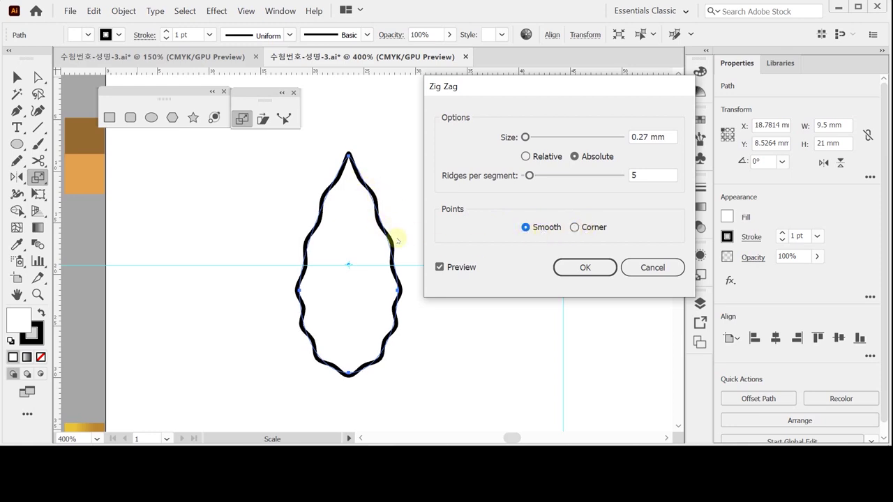
{"action": "left_click", "coordinate": [585, 267]}
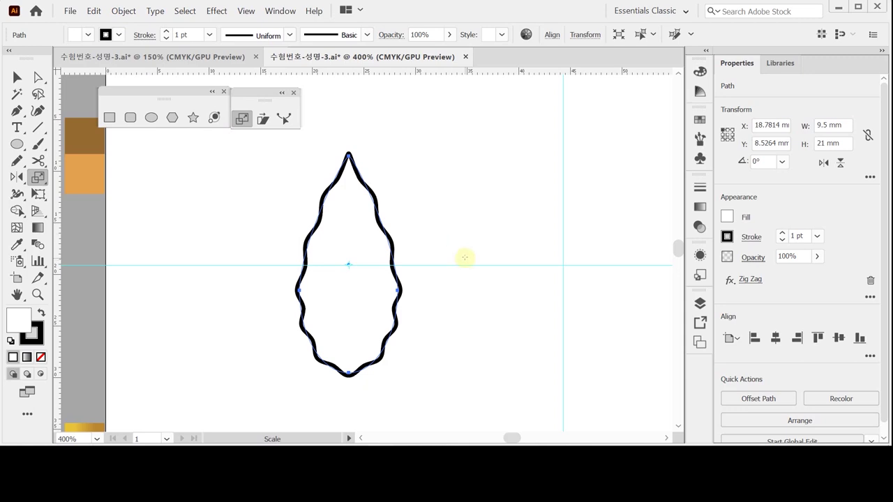
Inspect the leaf's underlying path in Outline view and expand its appearance to turn the Zig Zag effect into real path.
{"action": "key", "text": "ctrl+y"}
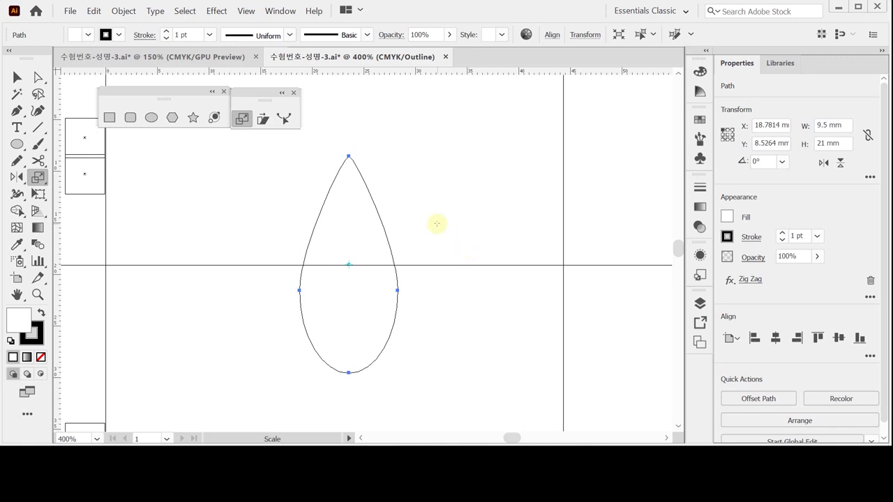
{"action": "key", "text": "ctrl+y"}
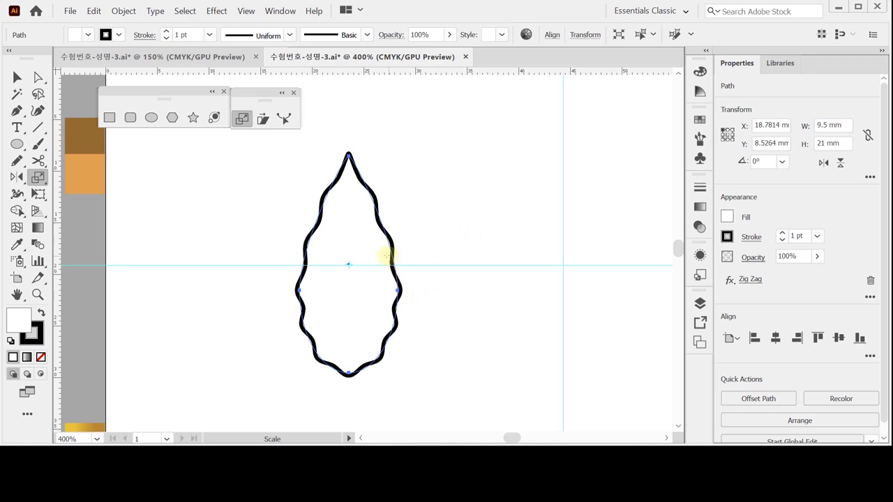
{"action": "left_click", "coordinate": [124, 10]}
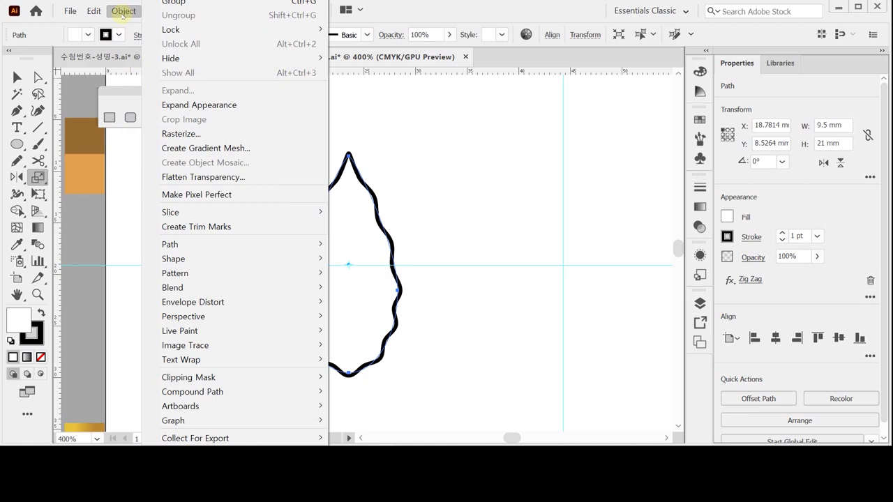
{"action": "left_click", "coordinate": [199, 105]}
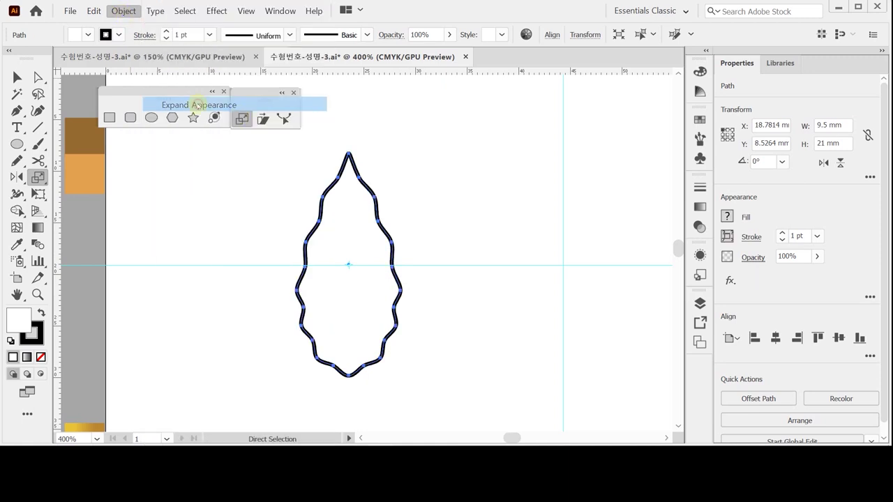
Compare the expanded wavy leaf in Outline and Preview views, and save the document.
{"action": "key", "text": "ctrl+y"}
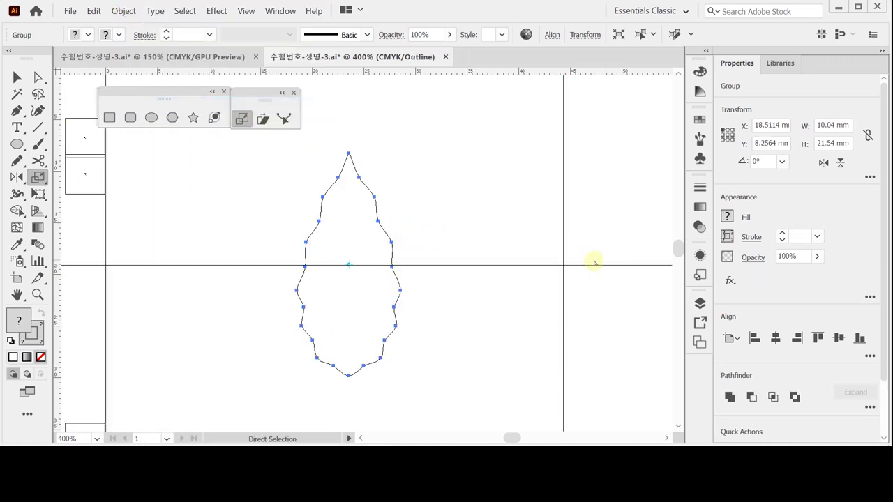
{"action": "key", "text": "ctrl+y"}
{"action": "key", "text": "ctrl+y"}
{"action": "key", "text": "ctrl+y"}
{"action": "key", "text": "ctrl+y"}
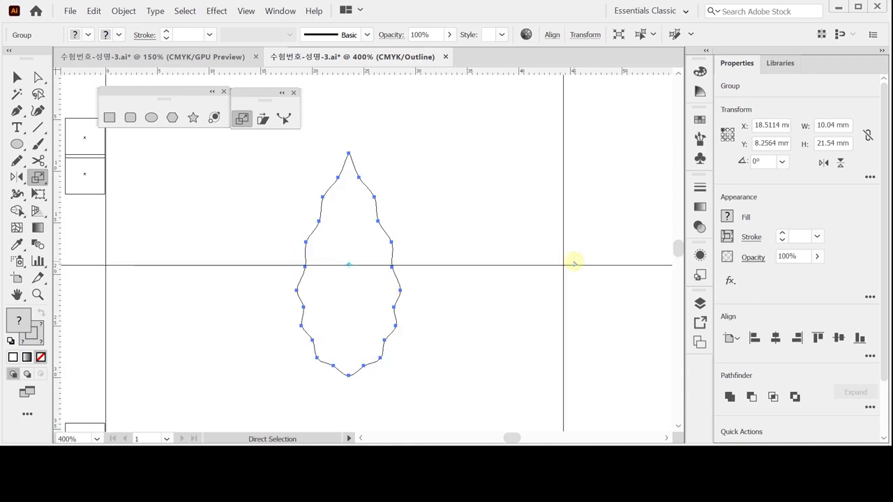
{"action": "key", "text": "ctrl+y"}
{"action": "key", "text": "ctrl+y"}
{"action": "key", "text": "ctrl+y"}
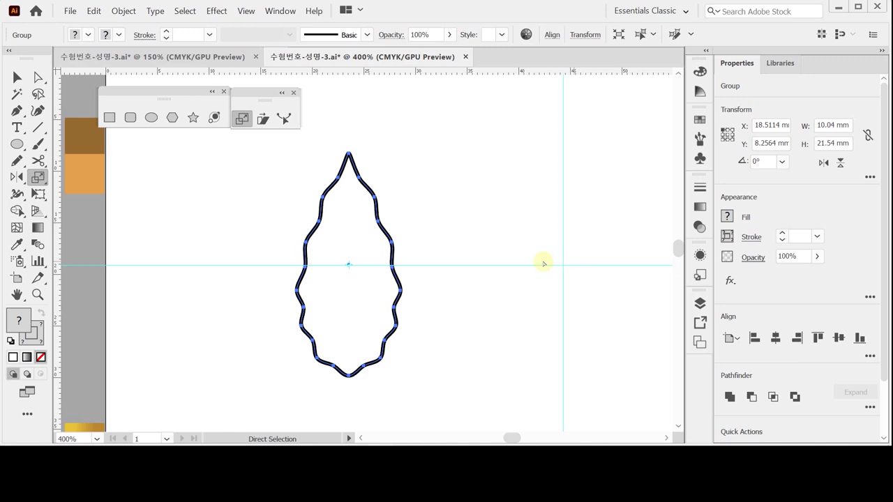
{"action": "key", "text": "ctrl+s"}
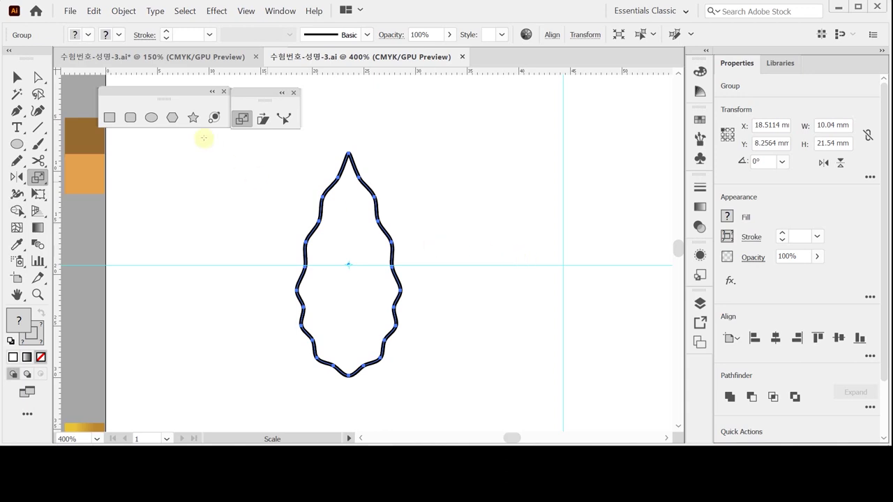
Draw a vertical line about 26.6 mm long through the leaf's middle, extending past its tip and base.
{"action": "key", "text": "ctrl"}
{"action": "left_click", "coordinate": [36, 127]}
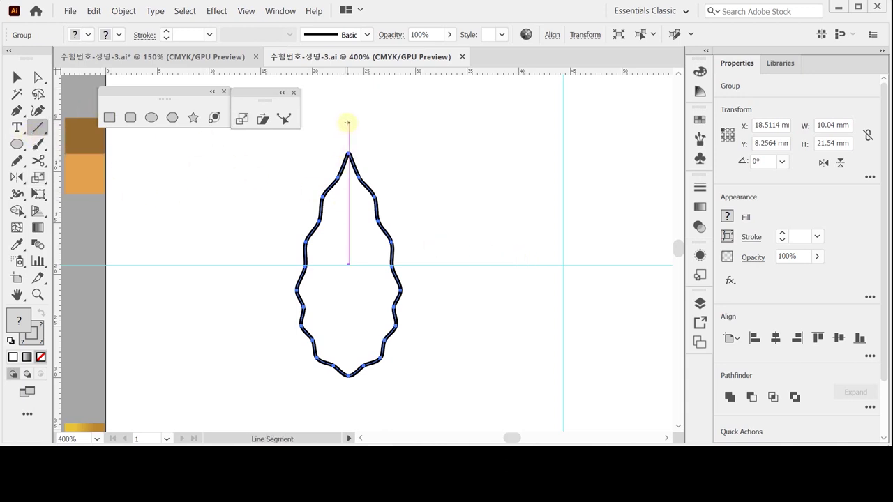
{"action": "left_click_drag", "start_coordinate": [345, 123], "coordinate": [348, 397]}
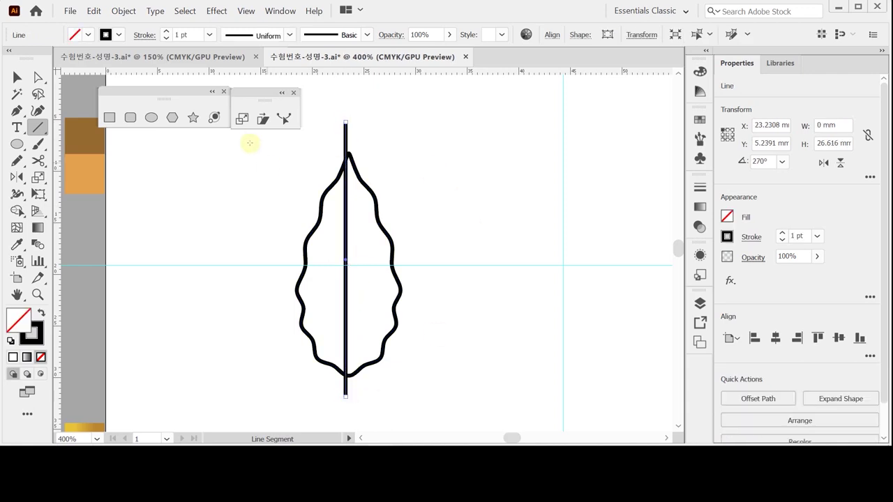
Align the vertical line and the wavy leaf to each other's horizontal centre and deselect them.
{"action": "left_click", "coordinate": [17, 78]}
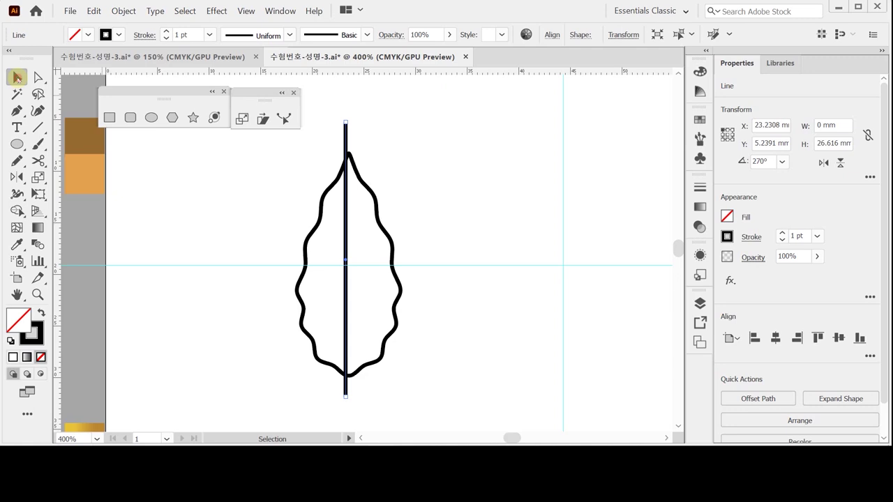
{"action": "left_click", "coordinate": [392, 240], "text": "shift"}
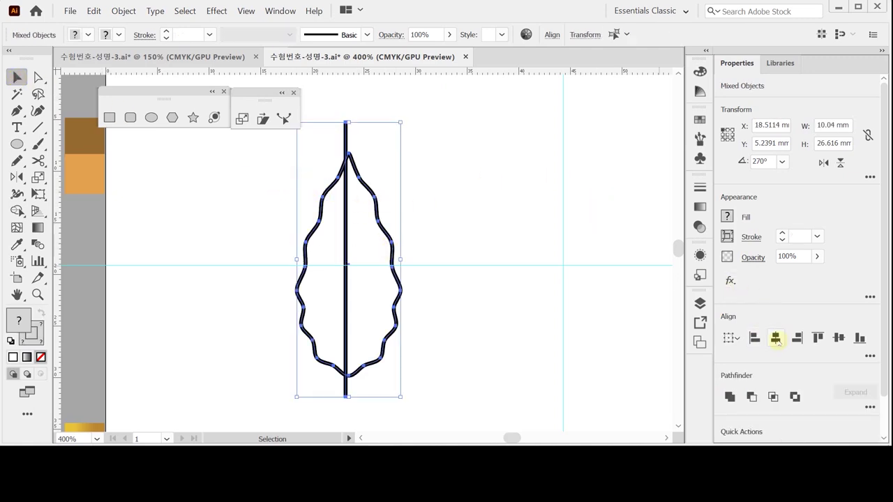
{"action": "left_click", "coordinate": [775, 338]}
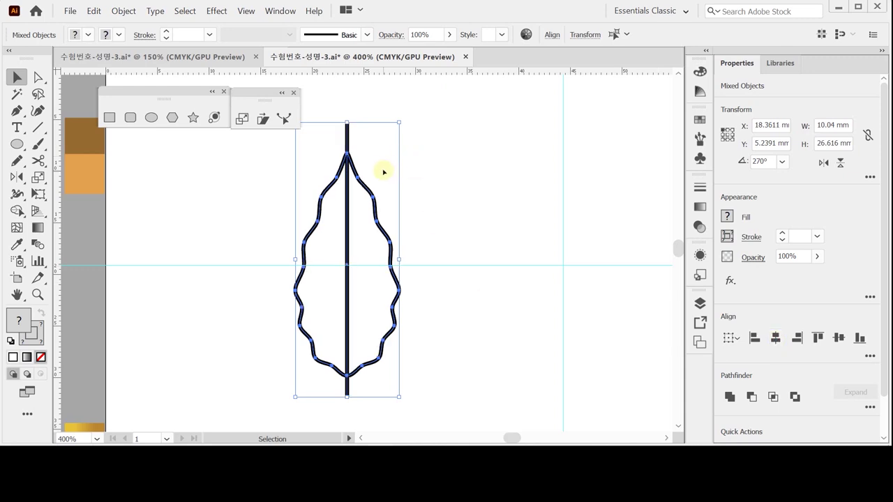
{"action": "left_click", "coordinate": [432, 185]}
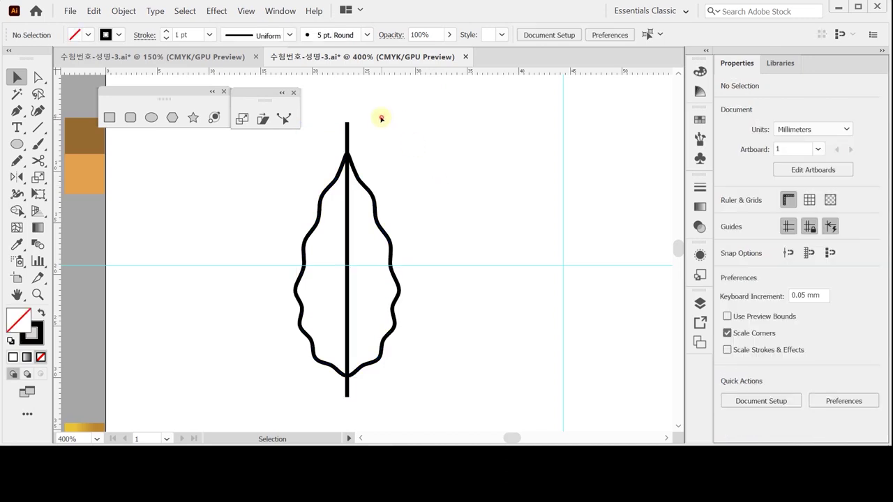
Try to divide the wavy leaf along its vertical centre line with Pathfinder Divide.
{"action": "left_click", "coordinate": [330, 132]}
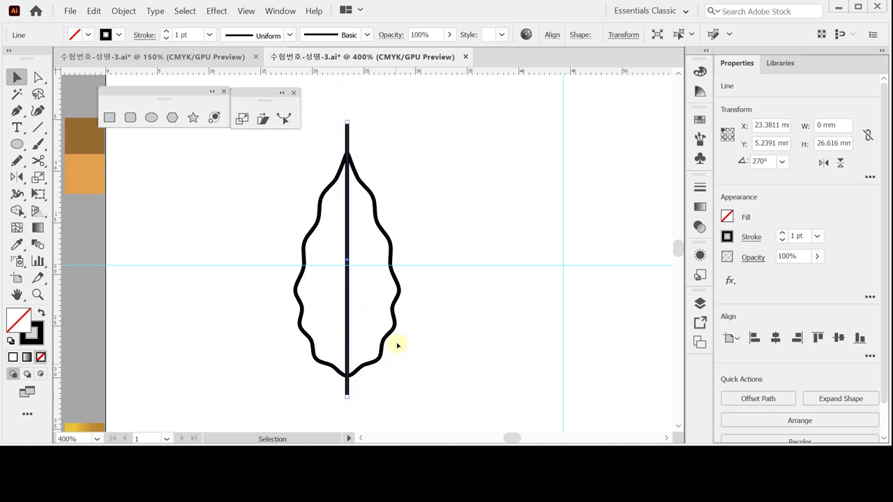
{"action": "left_click_drag", "start_coordinate": [438, 179], "coordinate": [343, 219]}
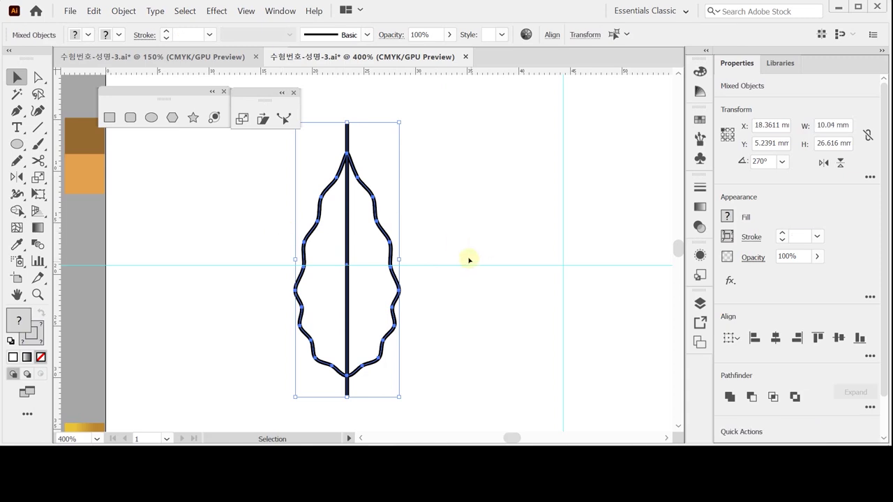
{"action": "left_click", "coordinate": [870, 407]}
{"action": "left_click", "coordinate": [730, 389]}
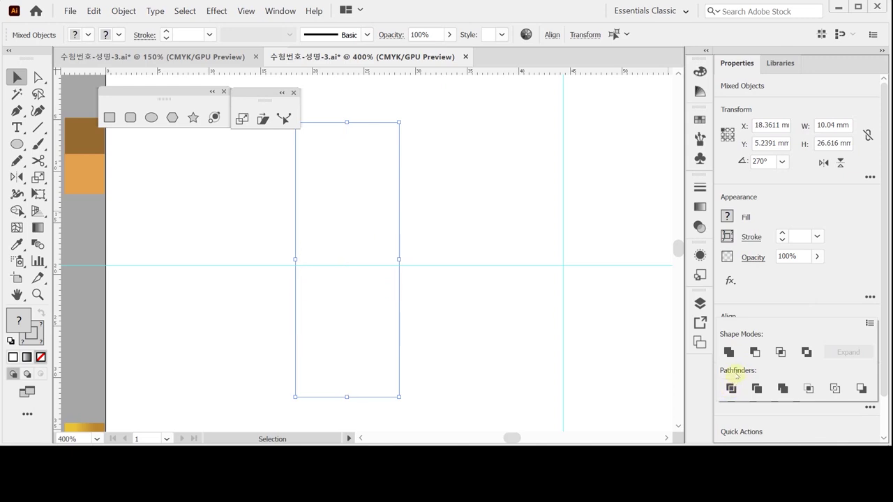
{"action": "left_click", "coordinate": [10, 342]}
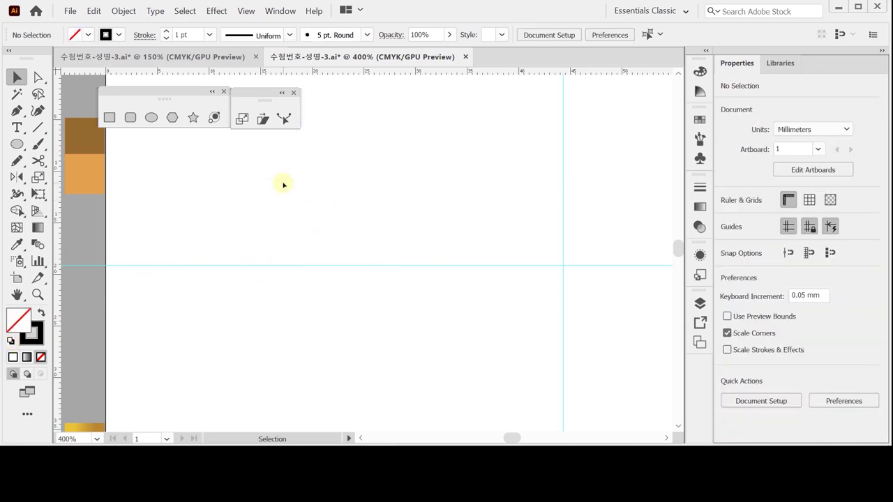
Select the wavy leaf together with its vertical centre line and split them with Pathfinder Divide.
{"action": "key", "text": "ctrl+a"}
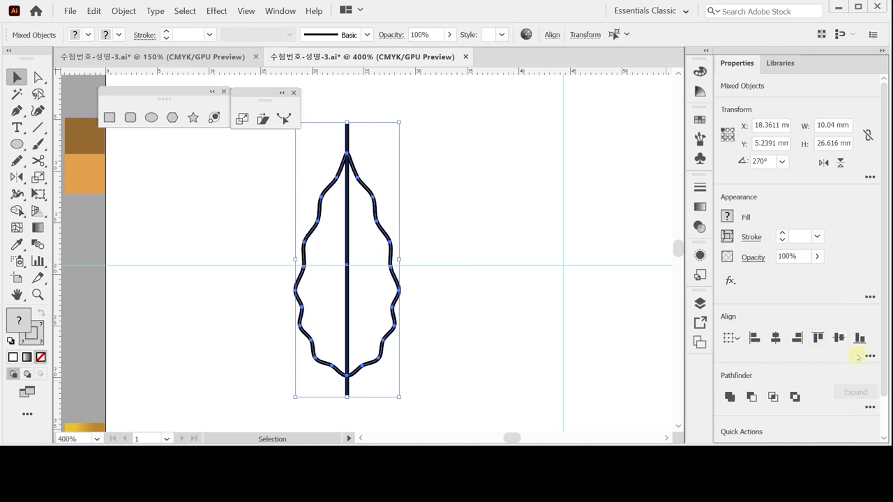
{"action": "left_click", "coordinate": [869, 407]}
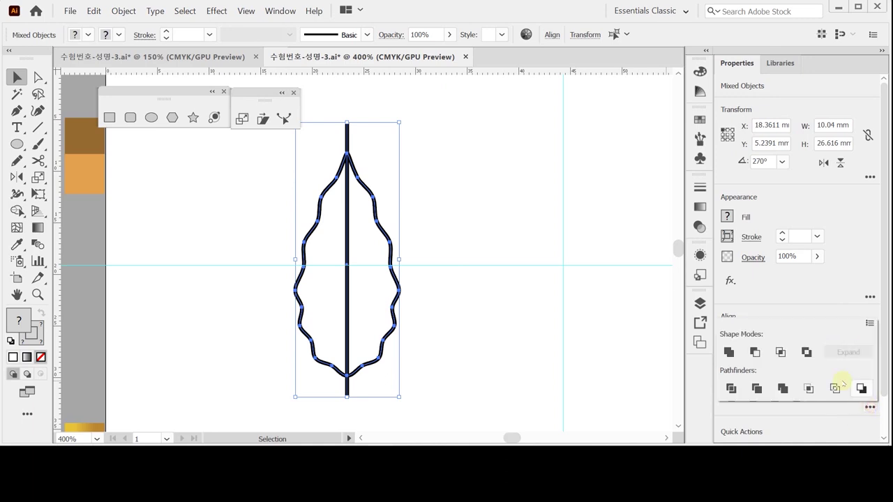
{"action": "left_click", "coordinate": [730, 389]}
{"action": "left_click", "coordinate": [363, 266]}
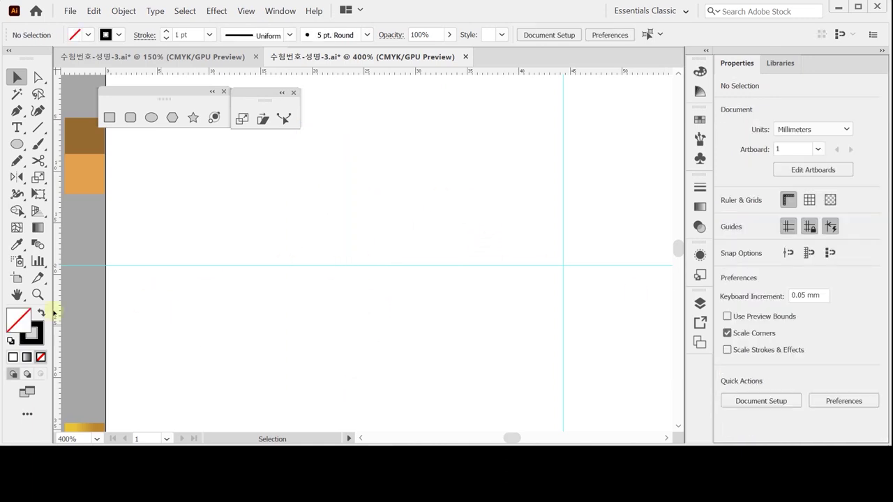
Apply the default white fill and black stroke to the divided leaf group and deselect it.
{"action": "left_click_drag", "start_coordinate": [237, 200], "coordinate": [404, 244]}
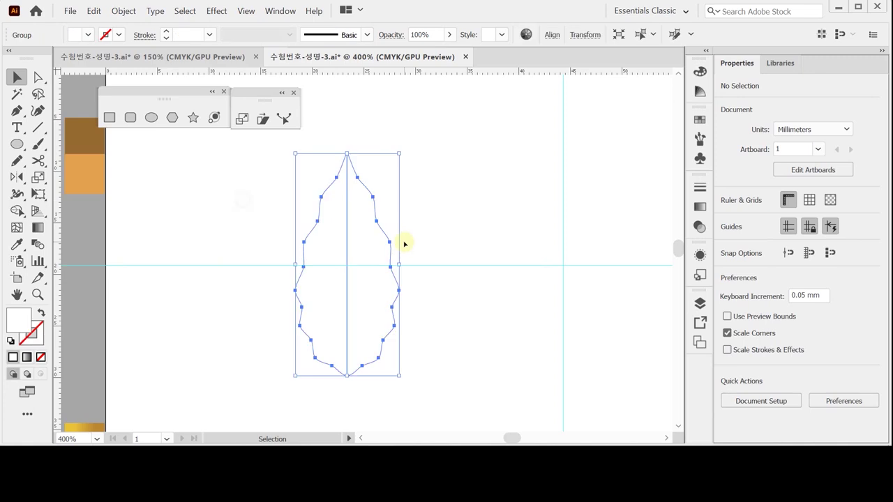
{"action": "left_click", "coordinate": [11, 341]}
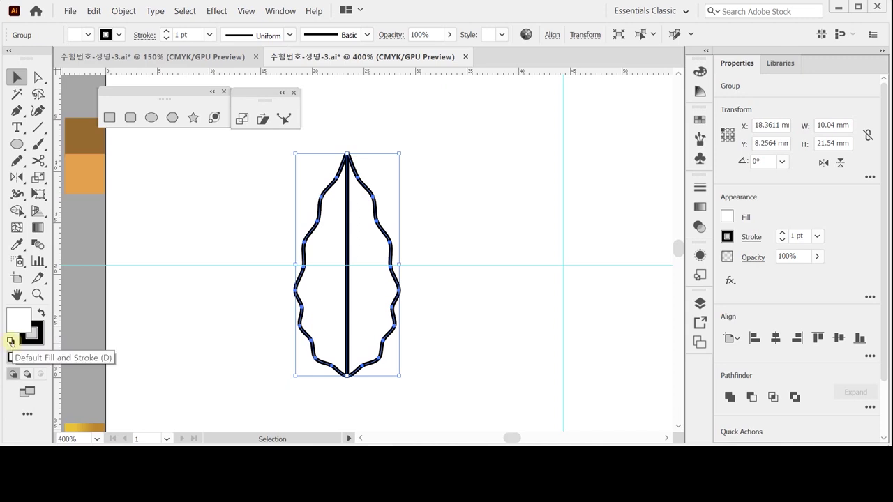
{"action": "left_click", "coordinate": [11, 341]}
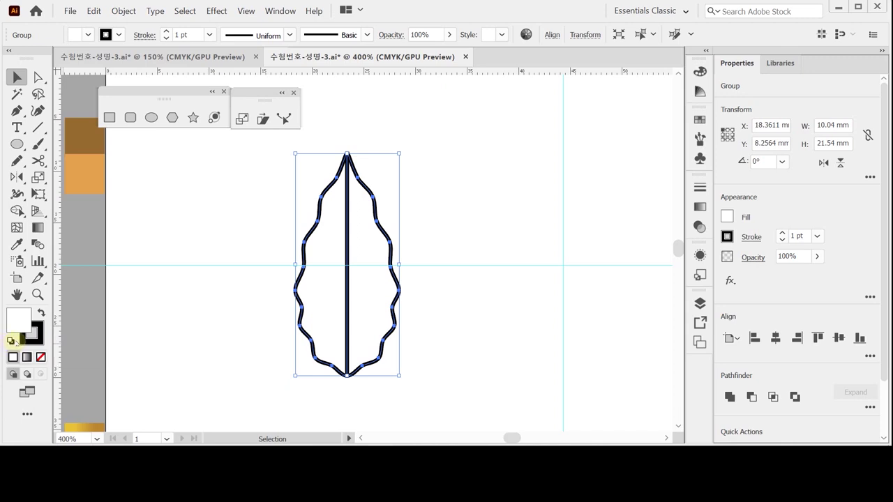
{"action": "left_click", "coordinate": [433, 213]}
{"action": "left_click_drag", "start_coordinate": [370, 235], "coordinate": [412, 223]}
{"action": "left_click", "coordinate": [412, 223]}
{"action": "left_click_drag", "start_coordinate": [365, 191], "coordinate": [437, 202]}
{"action": "left_click", "coordinate": [436, 201]}
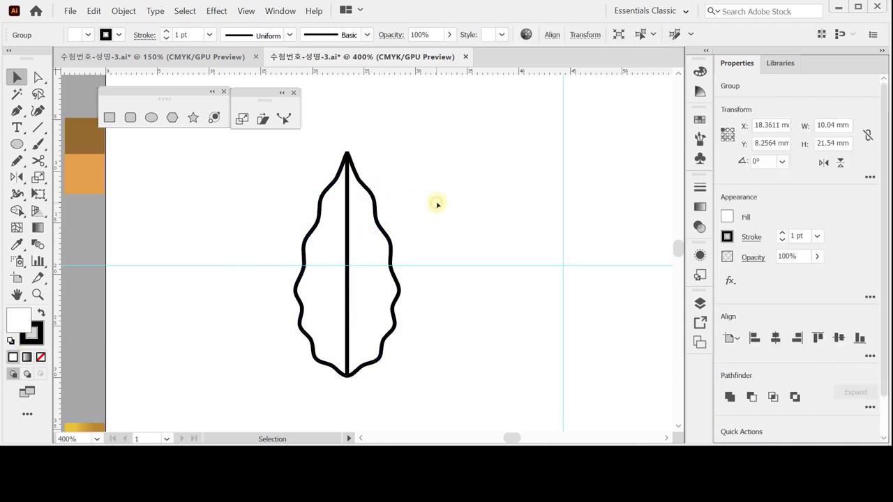
Isolate the divided leaf group and select its left half.
{"action": "double_click", "coordinate": [377, 224]}
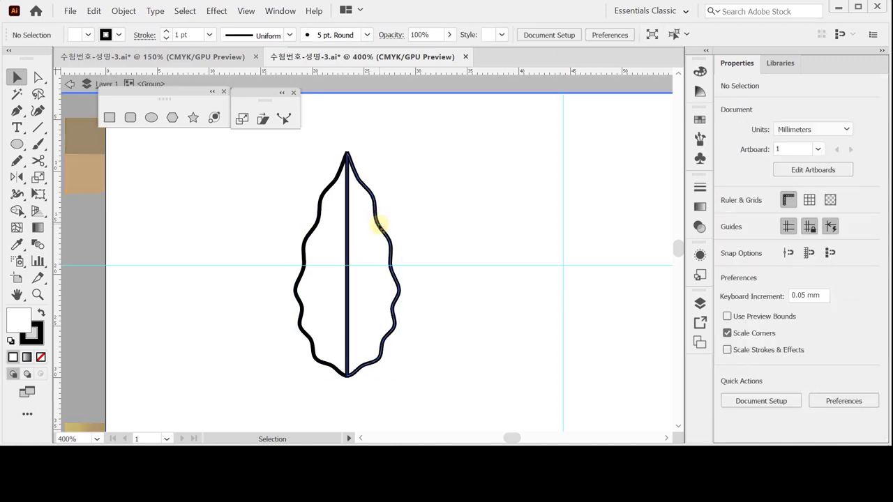
{"action": "left_click_drag", "start_coordinate": [180, 91], "coordinate": [180, 97]}
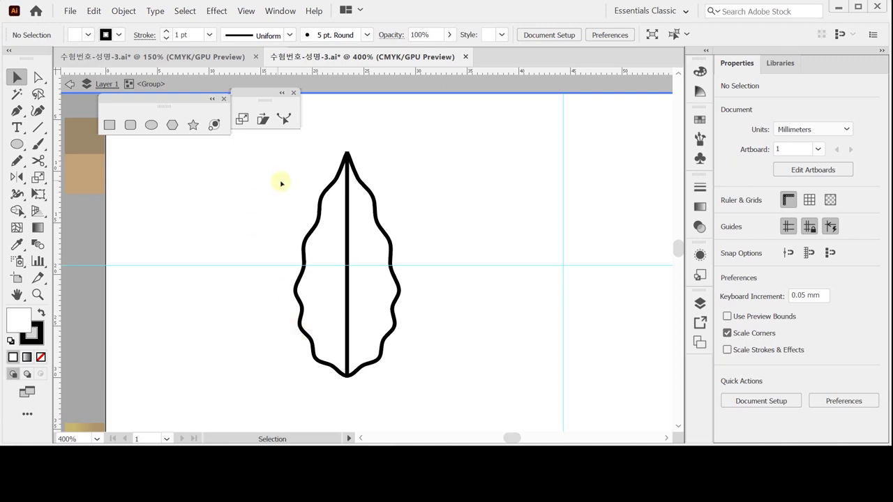
{"action": "left_click", "coordinate": [333, 247]}
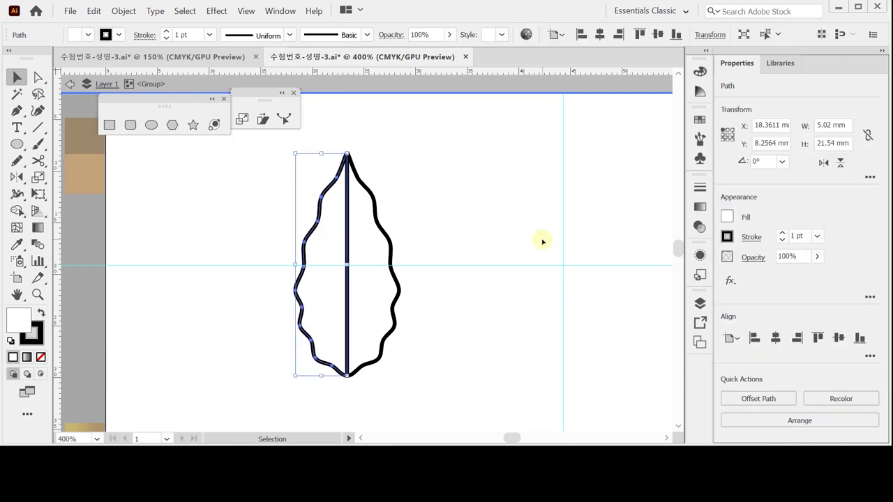
Float the Color panel beside the leaf, show its options, and switch its colour mode from Grayscale to CMYK.
{"action": "left_click_drag", "start_coordinate": [699, 71], "coordinate": [506, 124]}
{"action": "double_click", "coordinate": [506, 124]}
{"action": "left_click", "coordinate": [513, 132]}
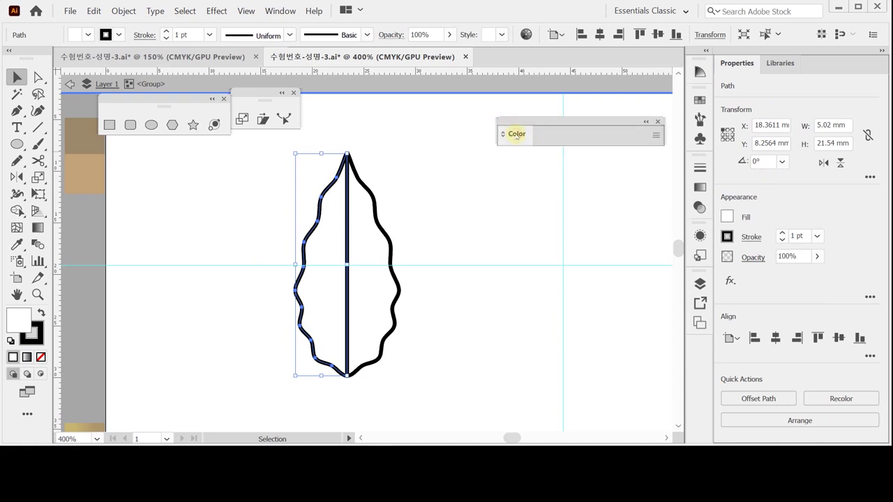
{"action": "left_click", "coordinate": [512, 132]}
{"action": "left_click", "coordinate": [656, 136]}
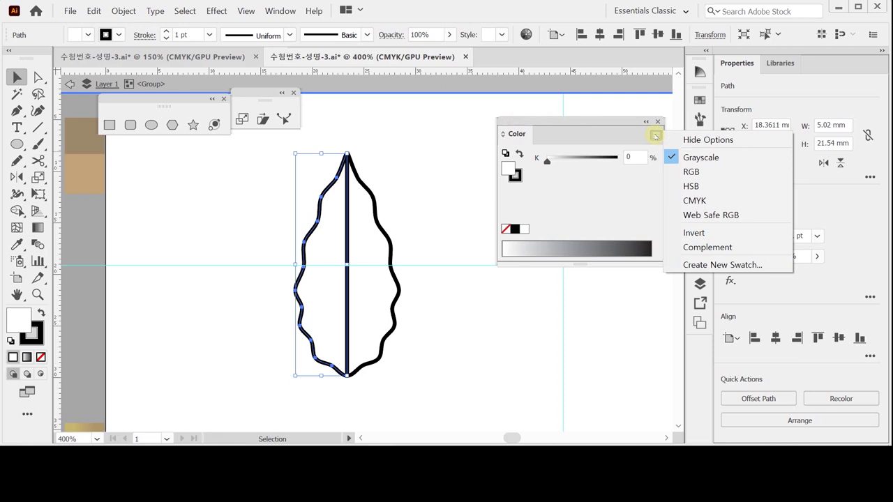
{"action": "left_click", "coordinate": [704, 202]}
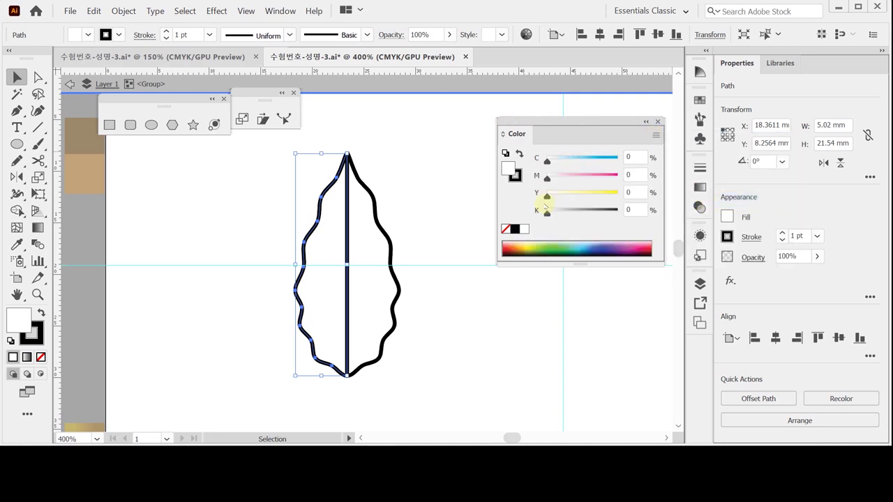
Fill the leaf's left half with C 10, M 40, Y 80, K 40.
{"action": "left_click", "coordinate": [630, 157]}
{"action": "type", "text": "10"}
{"action": "key", "text": "Tab"}
{"action": "type", "text": "40"}
{"action": "key", "text": "Tab"}
{"action": "type", "text": "80"}
{"action": "key", "text": "Tab"}
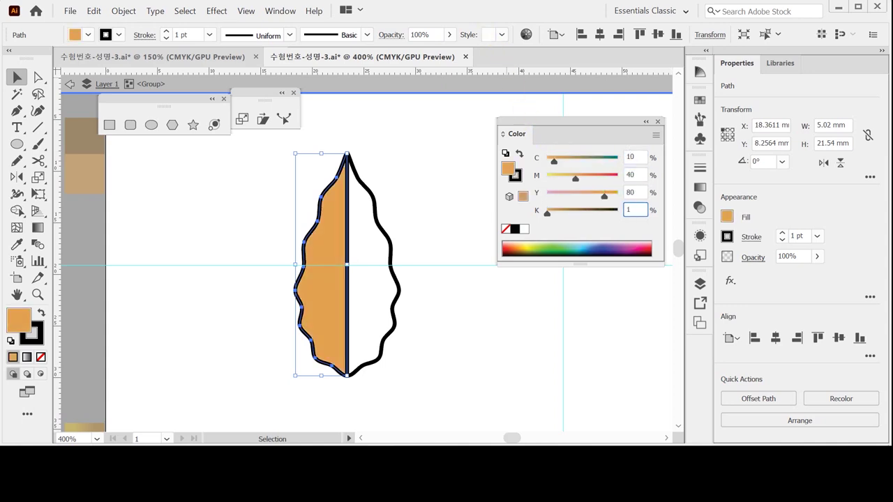
{"action": "type", "text": "40"}
{"action": "key", "text": "Return"}
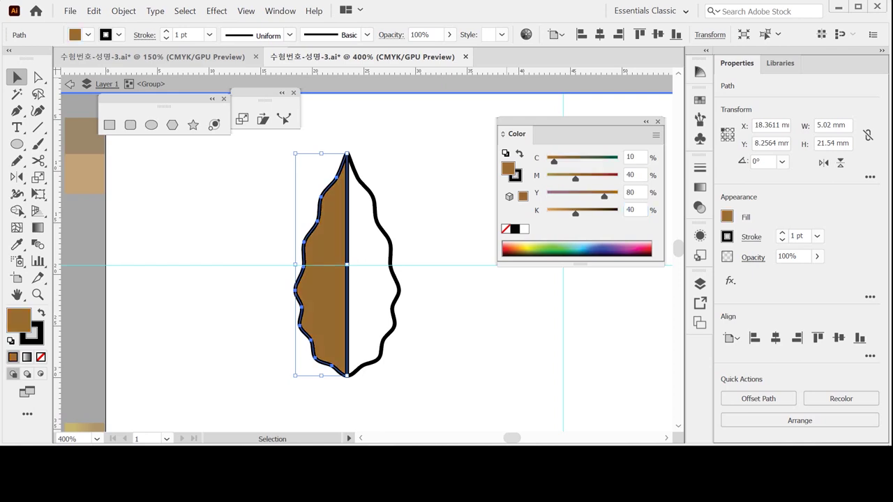
Fill the leaf's right half with C 10, M 40, Y 80, K 0.
{"action": "scroll", "coordinate": [314, 219], "scroll_direction": "up", "scroll_amount": 1}
{"action": "left_click_drag", "start_coordinate": [399, 219], "coordinate": [363, 263]}
{"action": "key", "text": "v"}
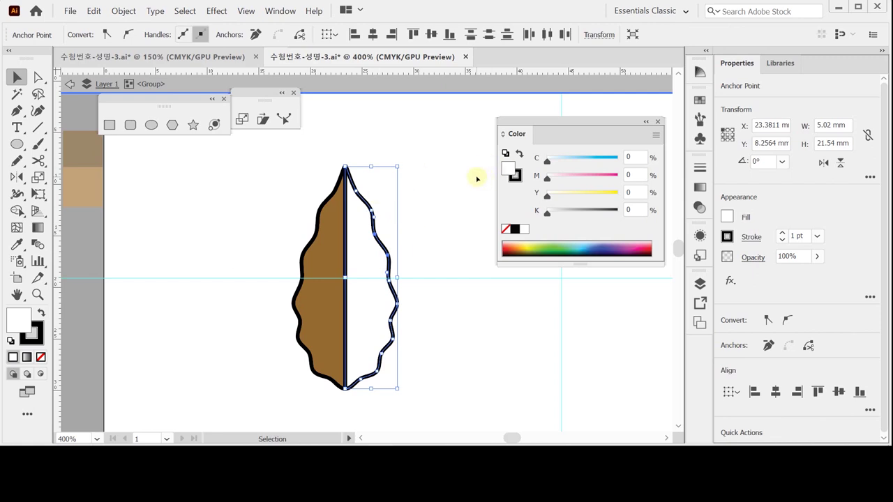
{"action": "left_click", "coordinate": [634, 157]}
{"action": "type", "text": "10"}
{"action": "key", "text": "Tab"}
{"action": "type", "text": "40"}
{"action": "key", "text": "Tab"}
{"action": "type", "text": "80"}
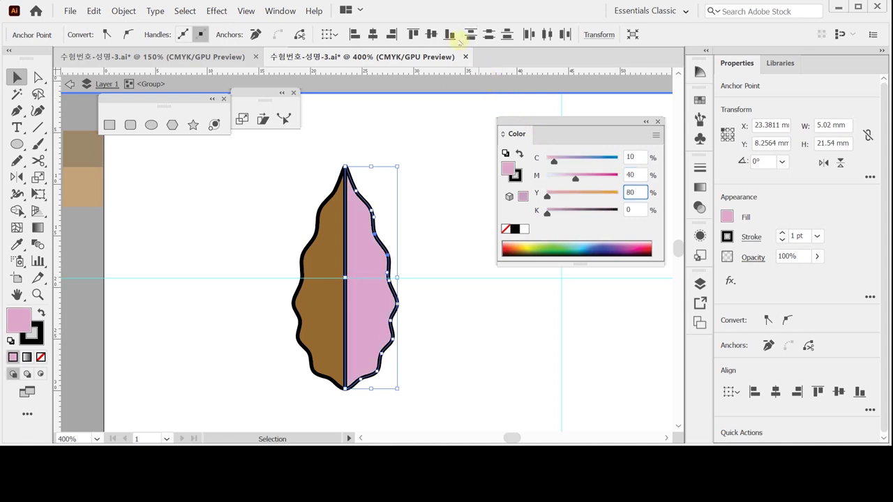
{"action": "key", "text": "Tab"}
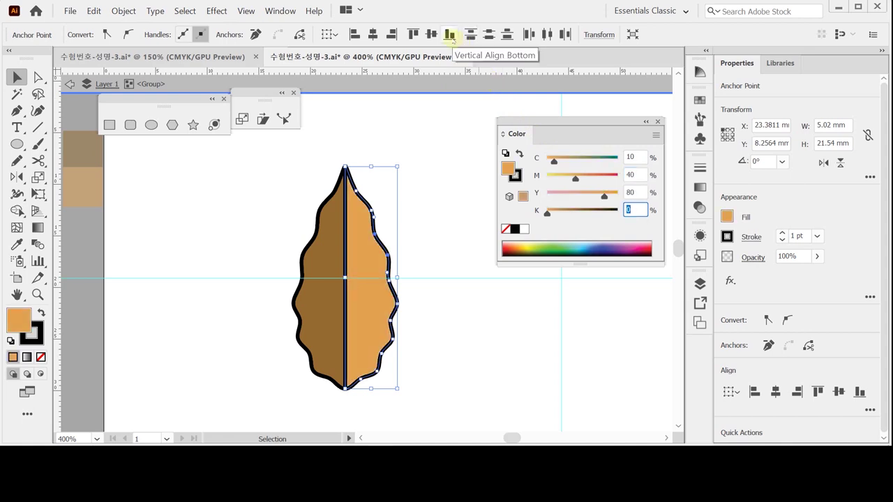
{"action": "key", "text": "Return"}
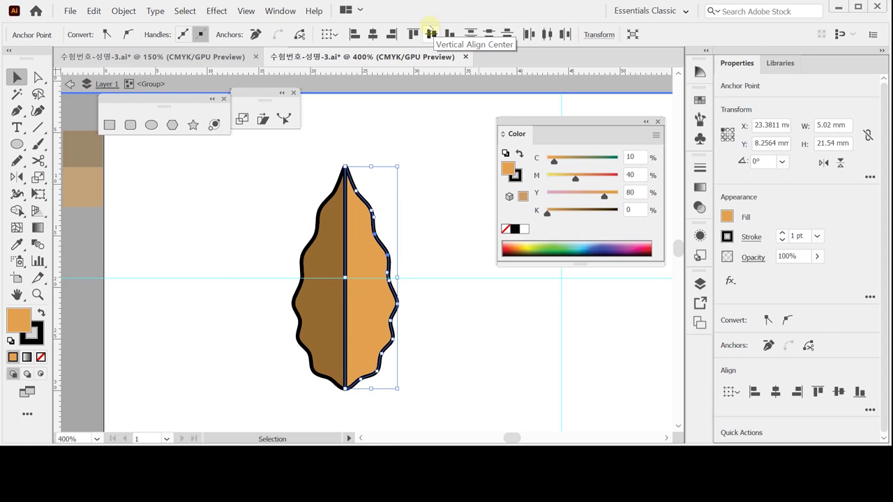
Remove the stroke from both leaf halves and exit isolation mode.
{"action": "key", "text": "ctrl+a"}
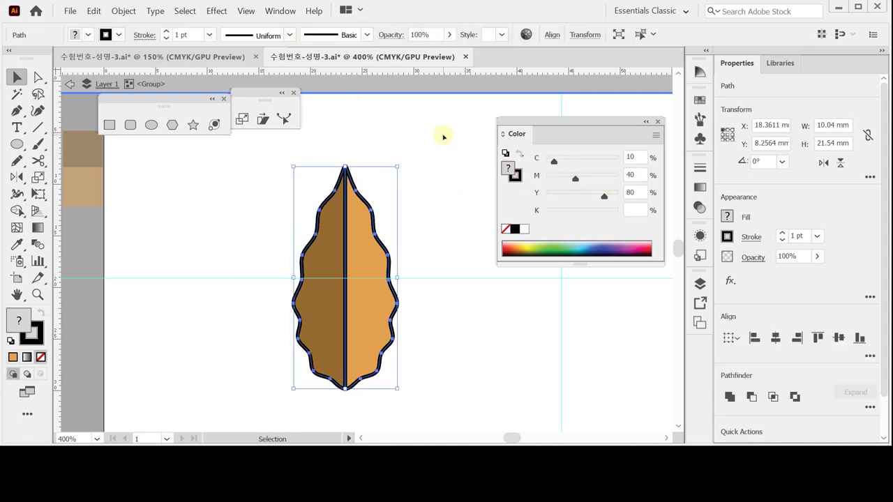
{"action": "left_click", "coordinate": [516, 175]}
{"action": "left_click", "coordinate": [506, 229]}
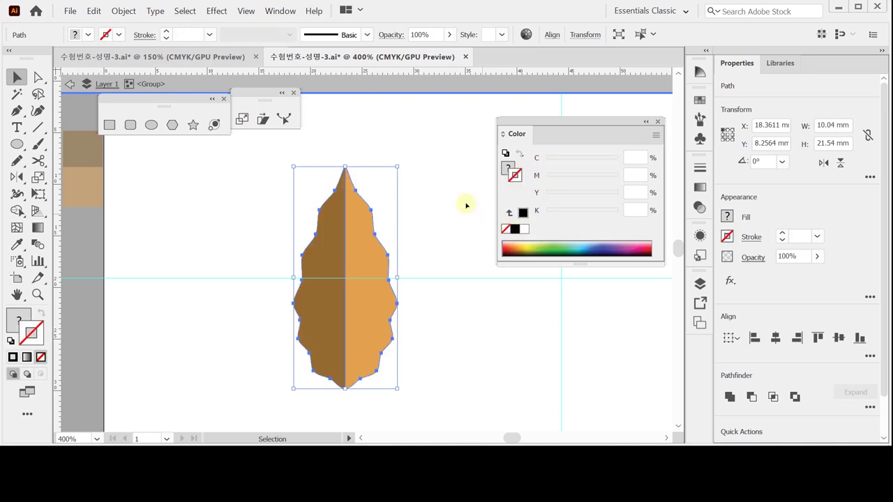
{"action": "double_click", "coordinate": [445, 174]}
{"action": "left_click", "coordinate": [444, 173]}
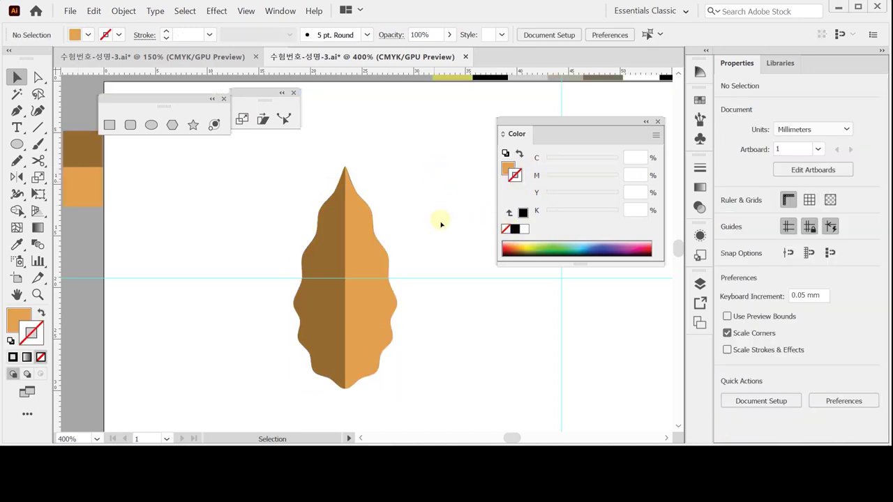
Save the document with the coloured leaf.
{"action": "key", "text": "ctrl+minus"}
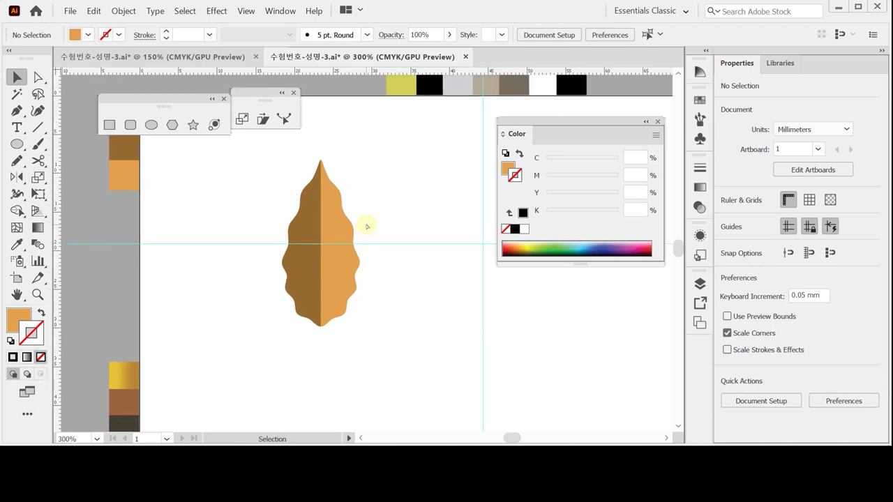
{"action": "key", "text": "ctrl+s"}
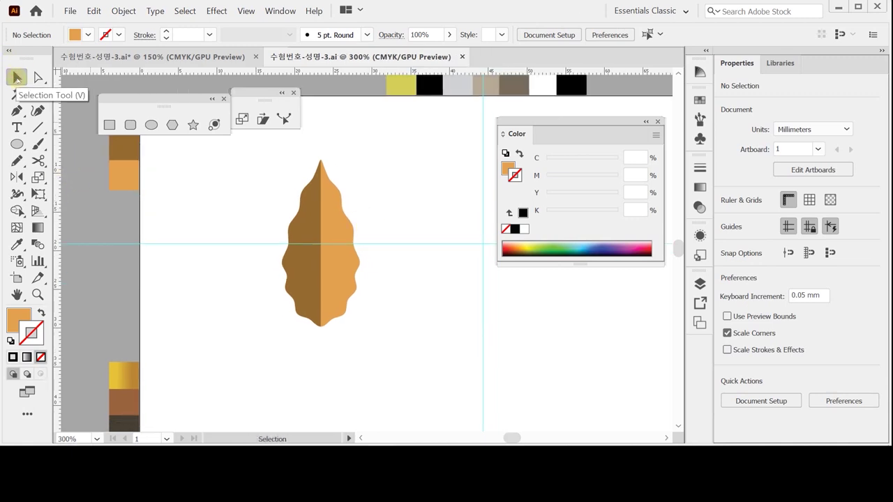
{"action": "left_click", "coordinate": [59, 82]}
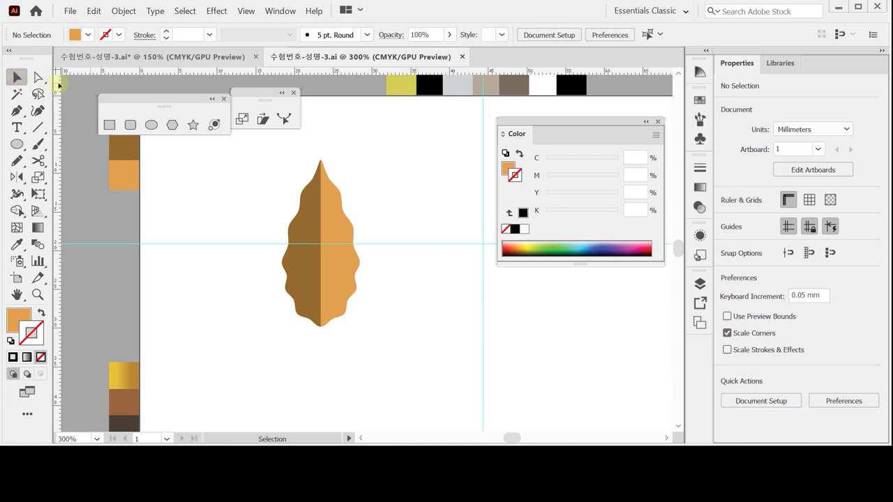
Isolate the coloured leaf group for editing its contents.
{"action": "left_click", "coordinate": [324, 279]}
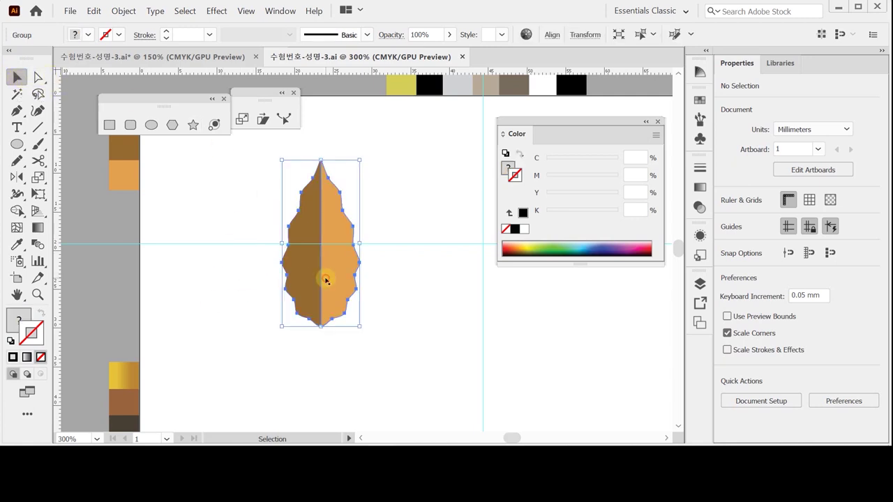
{"action": "double_click", "coordinate": [350, 272]}
{"action": "scroll", "coordinate": [350, 272], "scroll_direction": "up", "scroll_amount": 2}
{"action": "scroll", "coordinate": [319, 185], "scroll_direction": "down", "scroll_amount": 1}
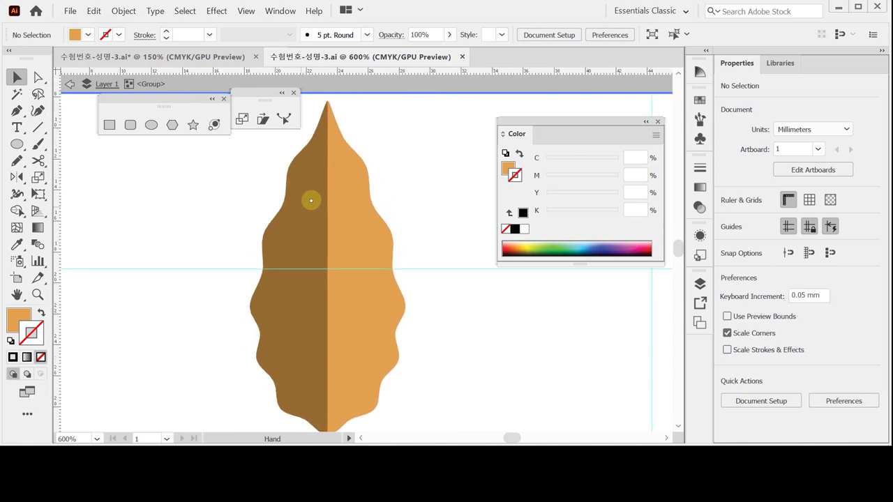
{"action": "left_click_drag", "start_coordinate": [359, 243], "coordinate": [331, 251]}
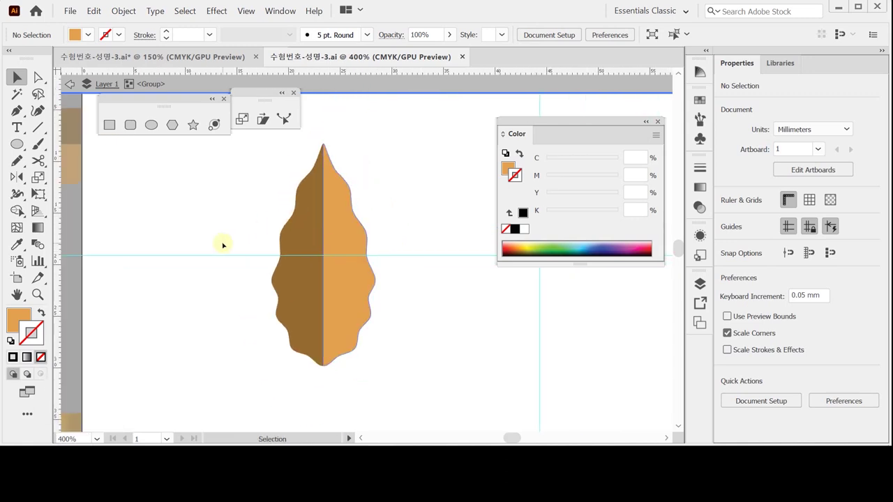
Draw a circle about 2.4 mm in diameter on the lower part of the leaf's left half and fill it with black.
{"action": "left_click", "coordinate": [151, 125]}
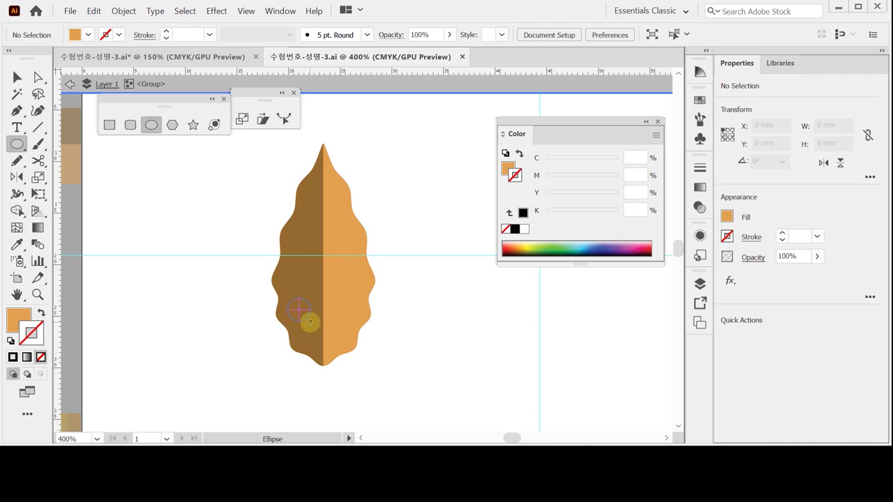
{"action": "left_click_drag", "start_coordinate": [299, 310], "coordinate": [311, 322]}
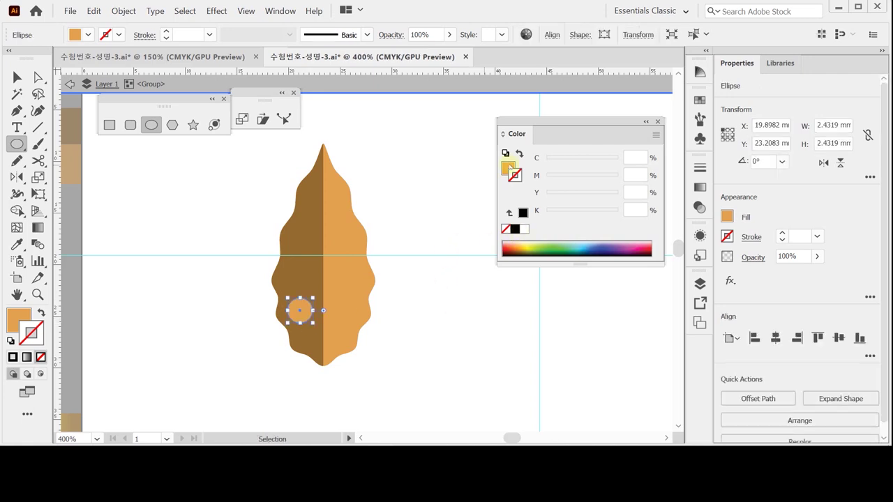
{"action": "left_click", "coordinate": [507, 167]}
{"action": "left_click", "coordinate": [514, 230]}
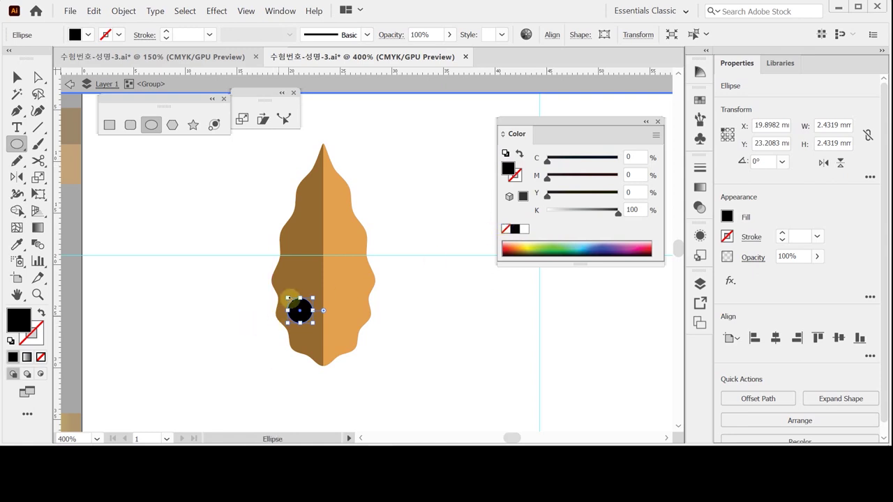
Enlarge the black circle to about 2.6 mm and add black circles of about 2.1 mm and 1 mm on the leaf's right half.
{"action": "left_click_drag", "start_coordinate": [287, 298], "coordinate": [313, 323]}
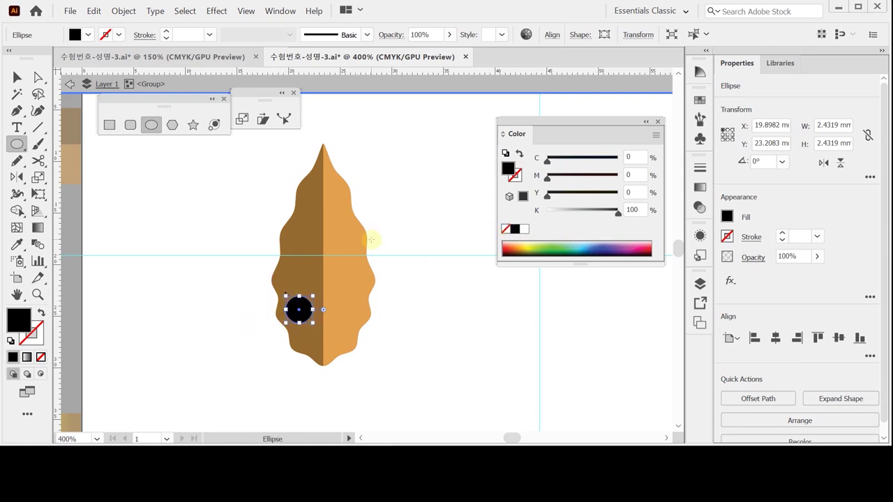
{"action": "left_click_drag", "start_coordinate": [299, 309], "coordinate": [343, 277]}
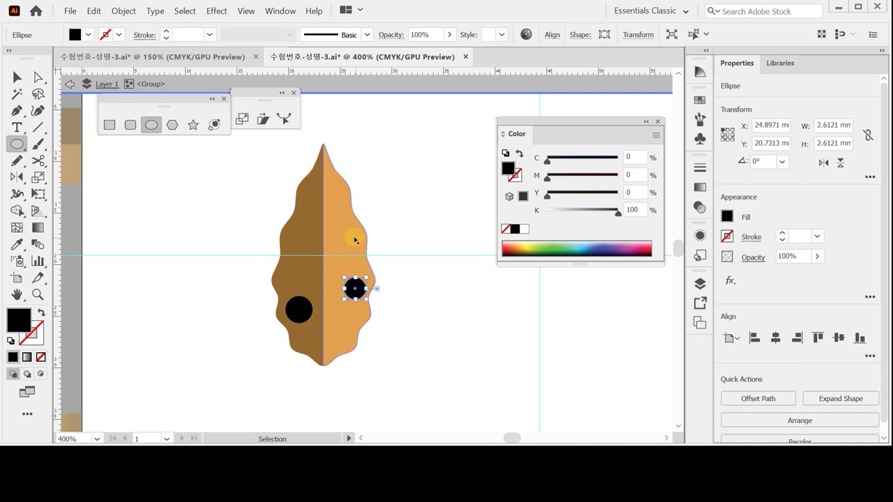
{"action": "key", "text": "ctrl"}
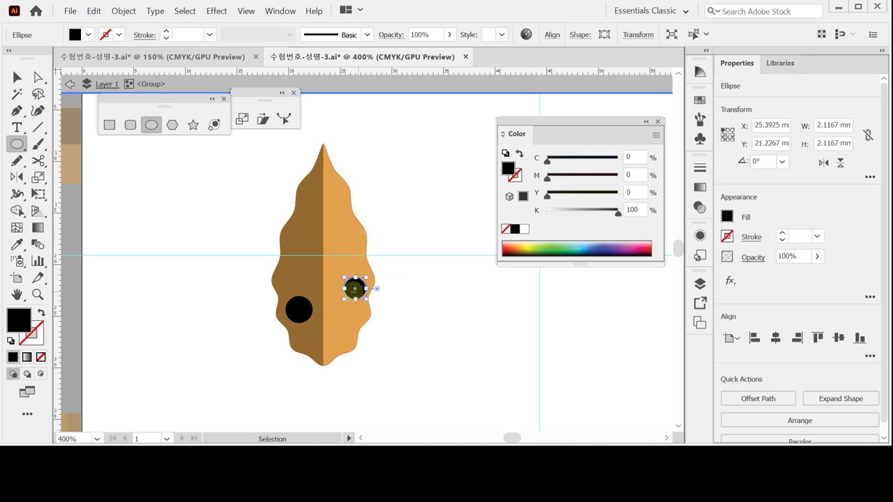
{"action": "left_click", "coordinate": [332, 218]}
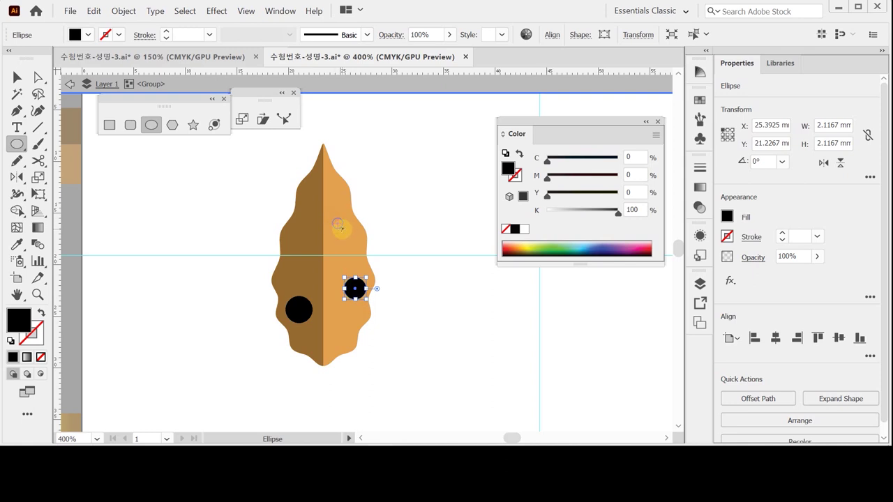
{"action": "left_click_drag", "start_coordinate": [339, 226], "coordinate": [341, 226]}
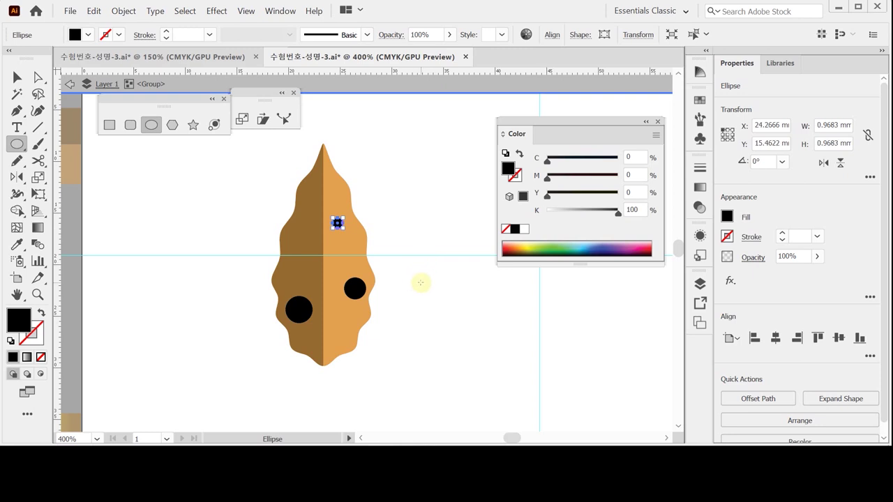
Subtract the black circles from the left and right leaf halves with Minus Front, and exit isolation mode.
{"action": "left_click", "coordinate": [17, 77]}
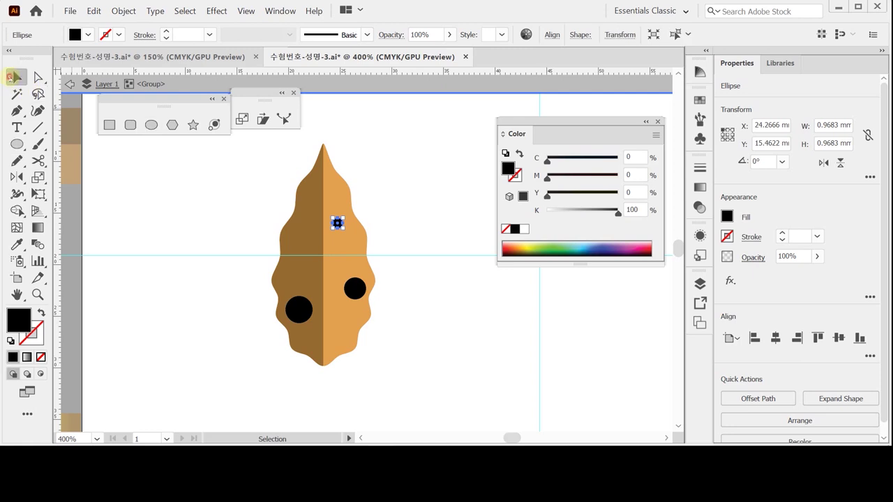
{"action": "left_click_drag", "start_coordinate": [257, 242], "coordinate": [303, 334]}
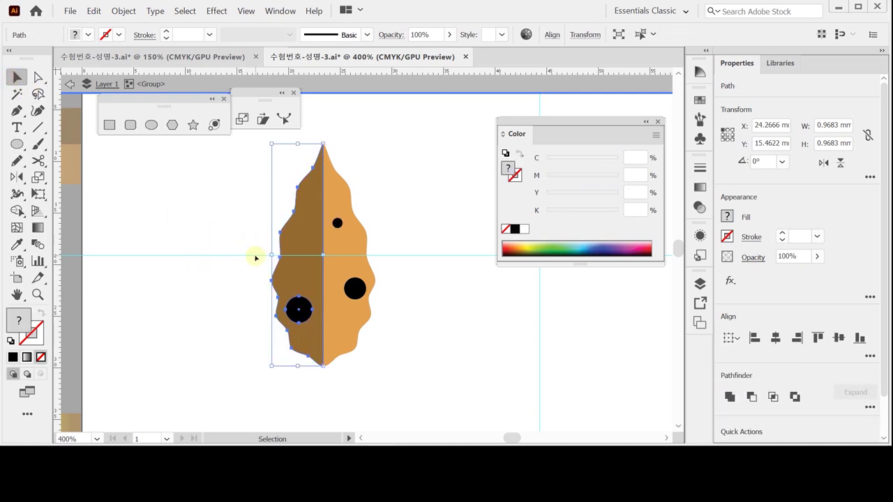
{"action": "left_click", "coordinate": [750, 396]}
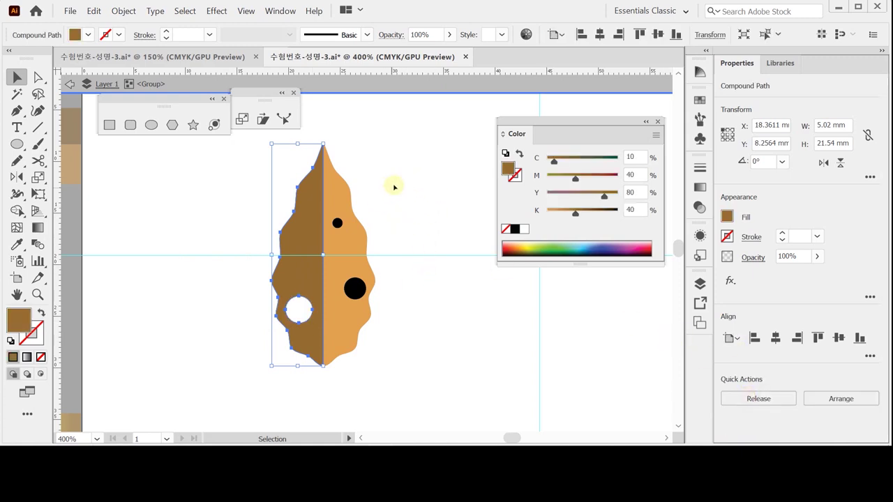
{"action": "left_click", "coordinate": [343, 320]}
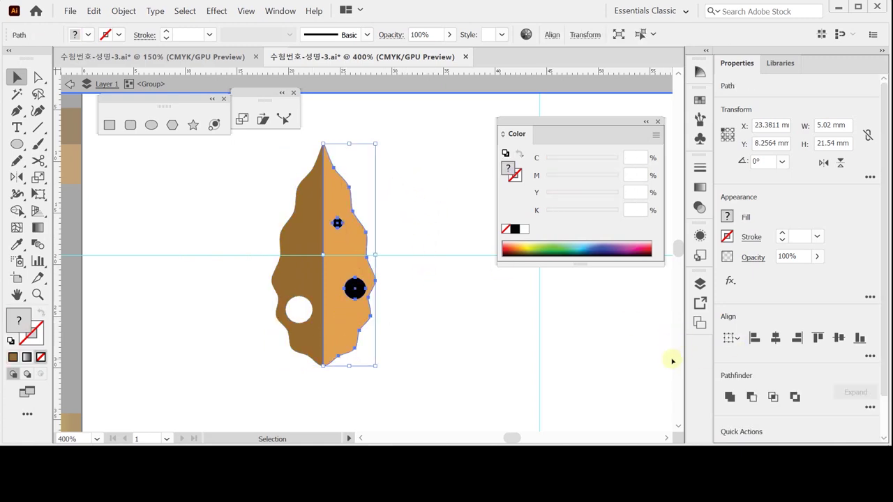
{"action": "left_click", "coordinate": [750, 397]}
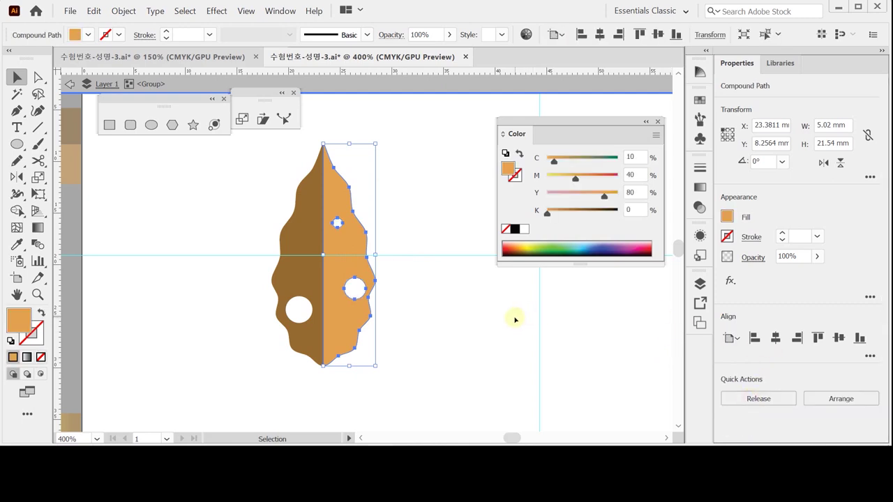
{"action": "double_click", "coordinate": [421, 270]}
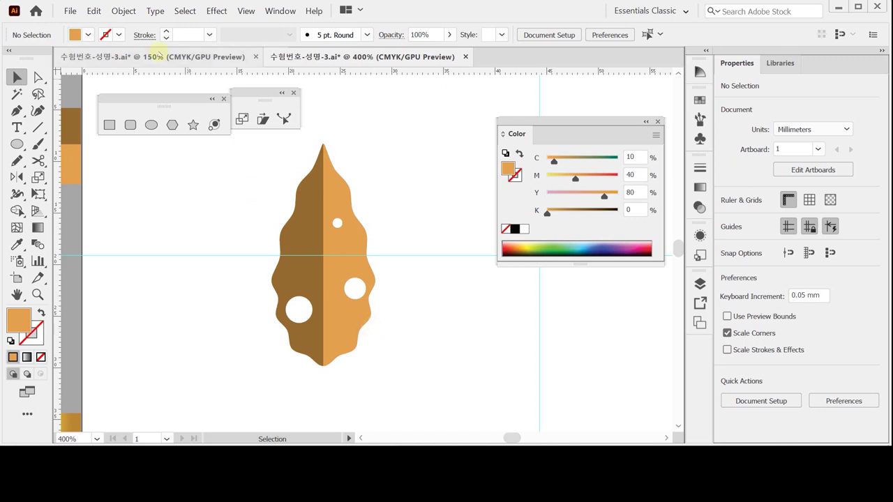
Copy the three-leaf branch from the finished reference document and paste it beside the wavy leaf in the working document.
{"action": "left_click", "coordinate": [154, 56]}
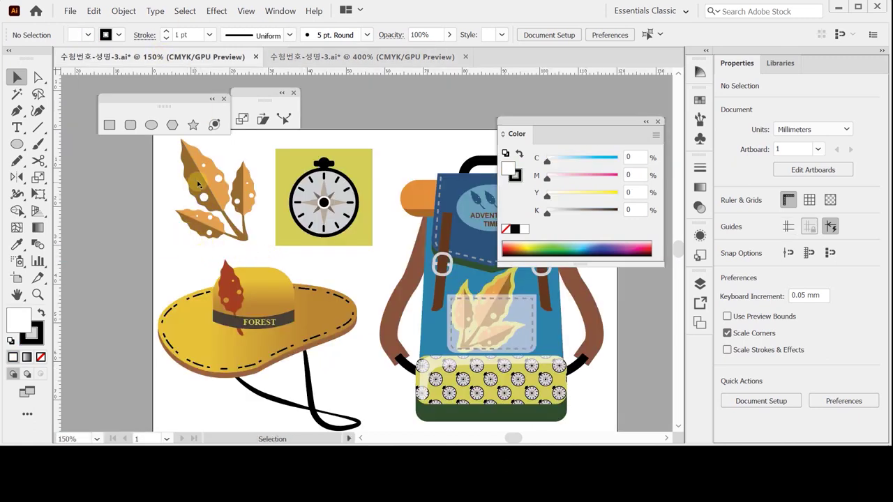
{"action": "left_click", "coordinate": [245, 190]}
{"action": "left_click_drag", "start_coordinate": [177, 155], "coordinate": [254, 243]}
{"action": "key", "text": "a"}
{"action": "left_click", "coordinate": [357, 55]}
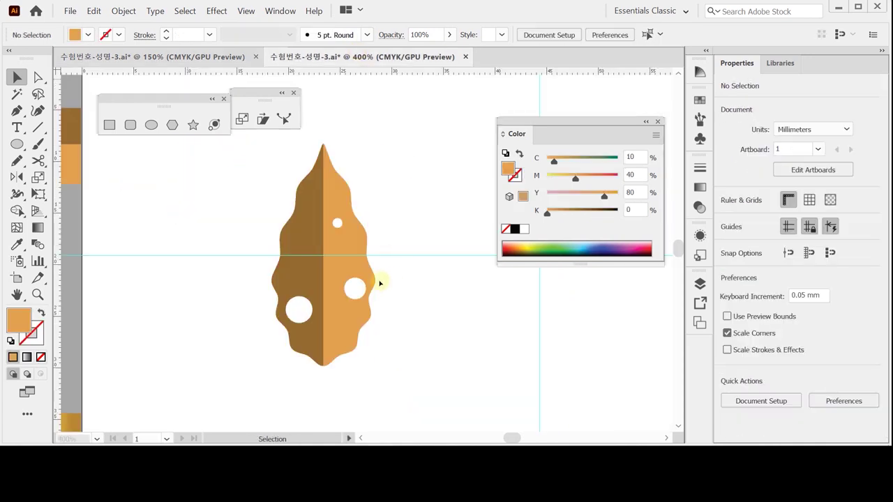
{"action": "left_click", "coordinate": [382, 286]}
{"action": "left_click_drag", "start_coordinate": [382, 286], "coordinate": [209, 259]}
{"action": "left_click_drag", "start_coordinate": [349, 259], "coordinate": [398, 293]}
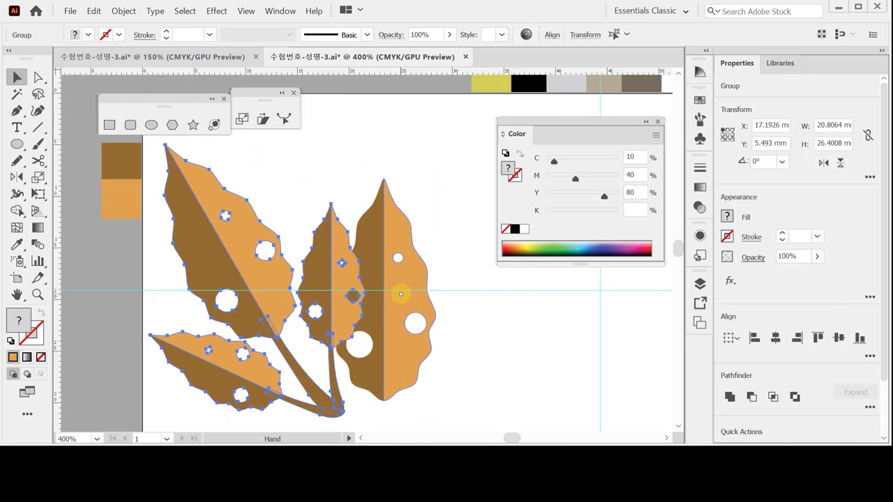
Rotate the pasted branch until its large leaf stands upright, place it next to the wavy leaf, and pick up its dark brown fill.
{"action": "left_click_drag", "start_coordinate": [319, 233], "coordinate": [289, 232]}
{"action": "left_click_drag", "start_coordinate": [339, 139], "coordinate": [369, 222]}
{"action": "left_click_drag", "start_coordinate": [394, 293], "coordinate": [392, 225]}
{"action": "left_click", "coordinate": [450, 343]}
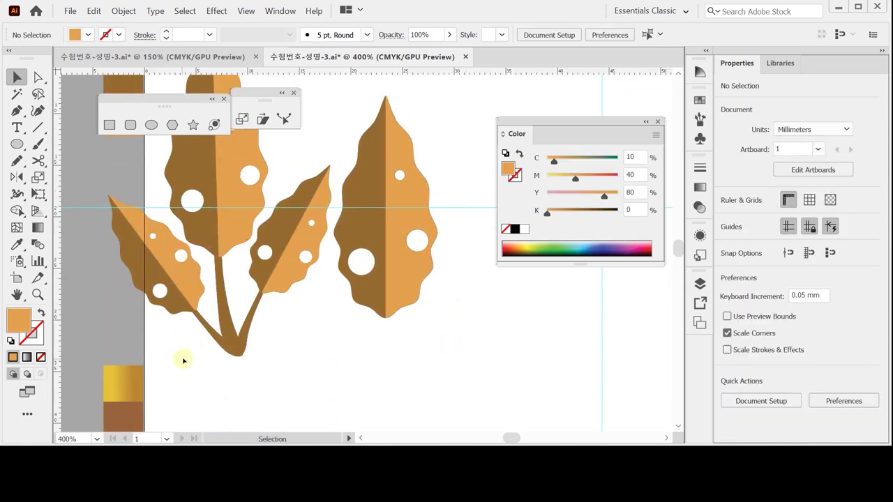
{"action": "left_click", "coordinate": [246, 178]}
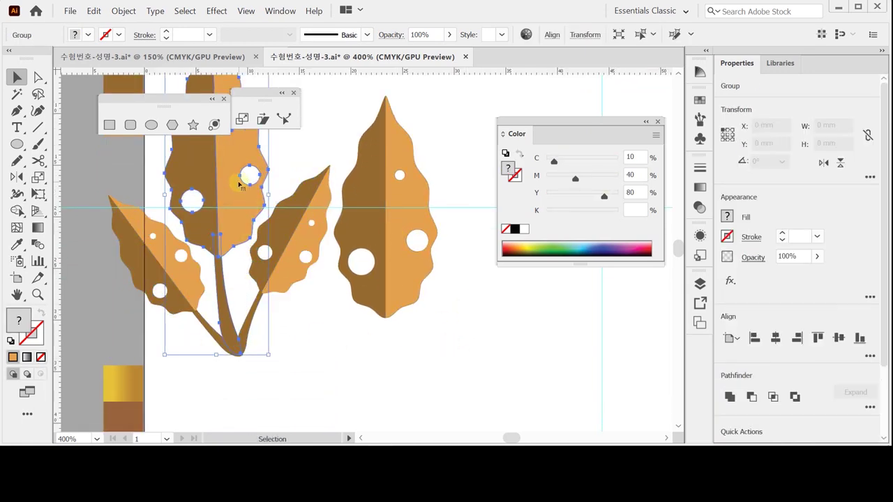
{"action": "left_click_drag", "start_coordinate": [175, 365], "coordinate": [235, 231]}
{"action": "left_click", "coordinate": [448, 341]}
{"action": "left_click_drag", "start_coordinate": [448, 341], "coordinate": [439, 314]}
{"action": "left_click", "coordinate": [206, 335], "text": "ctrl"}
{"action": "left_click", "coordinate": [365, 343], "text": "ctrl"}
Draw a closed, slightly curved stem about 11.4 mm tall below the wavy leaf with the Pen tool, filled C10 M40 Y80 K40.
{"action": "left_click", "coordinate": [17, 110]}
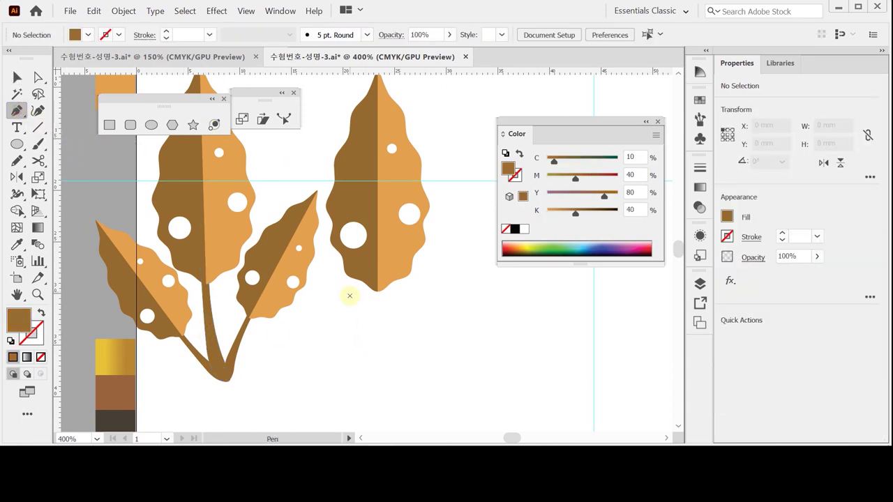
{"action": "key", "text": "Caps_Lock"}
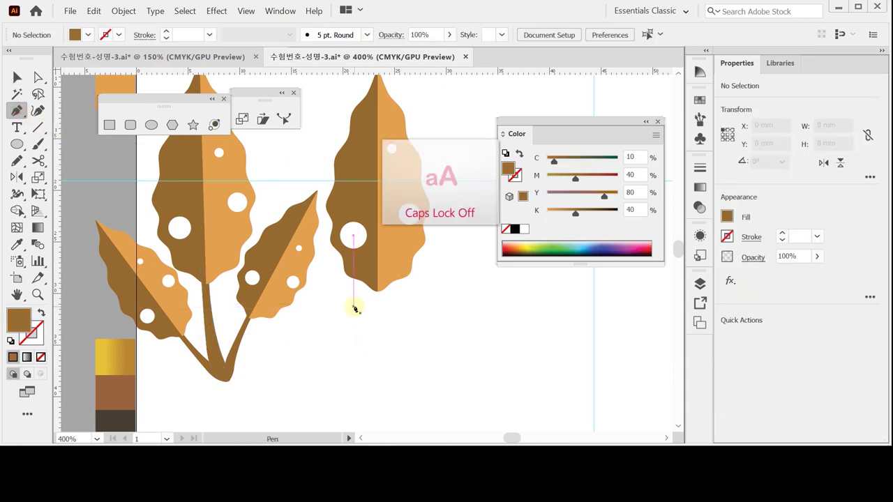
{"action": "left_click", "coordinate": [371, 276]}
{"action": "left_click_drag", "start_coordinate": [375, 342], "coordinate": [380, 372]}
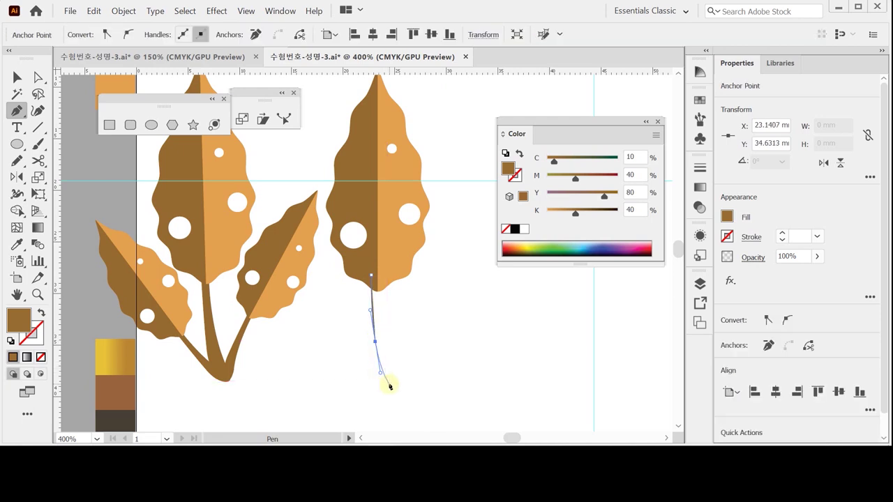
{"action": "left_click_drag", "start_coordinate": [396, 387], "coordinate": [397, 384]}
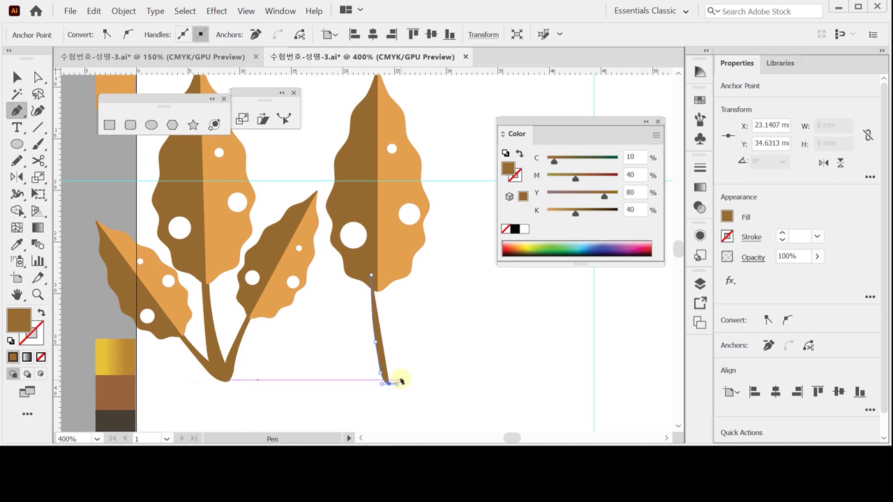
{"action": "left_click", "coordinate": [396, 368]}
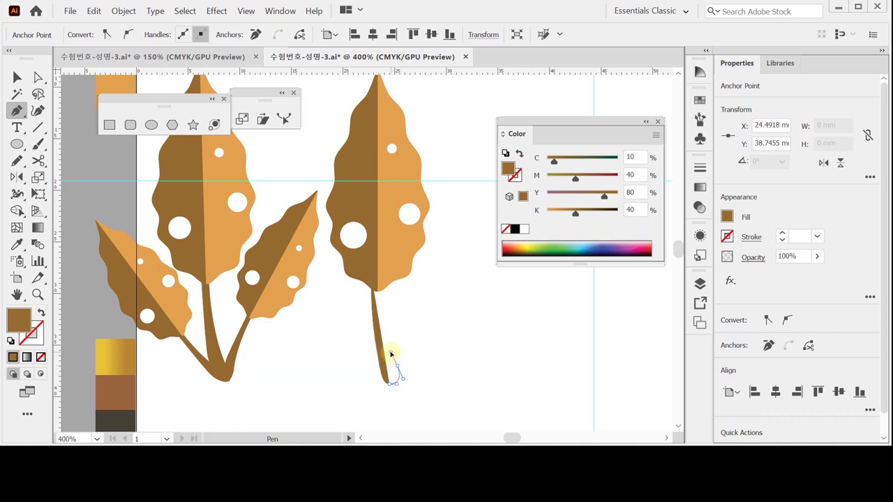
{"action": "left_click", "coordinate": [391, 353]}
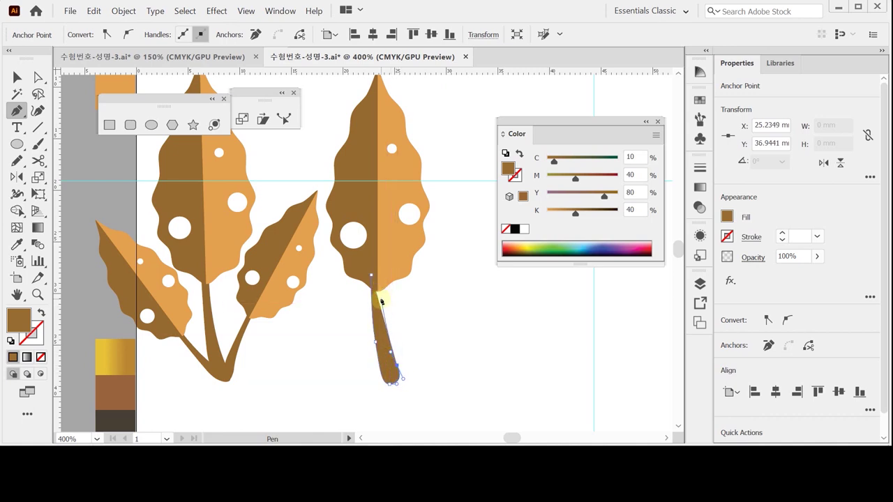
{"action": "left_click", "coordinate": [383, 310]}
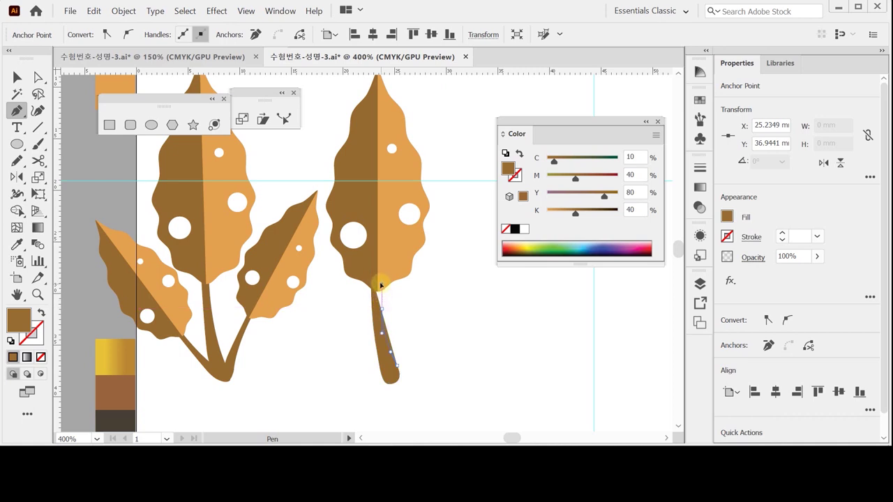
{"action": "left_click", "coordinate": [377, 269]}
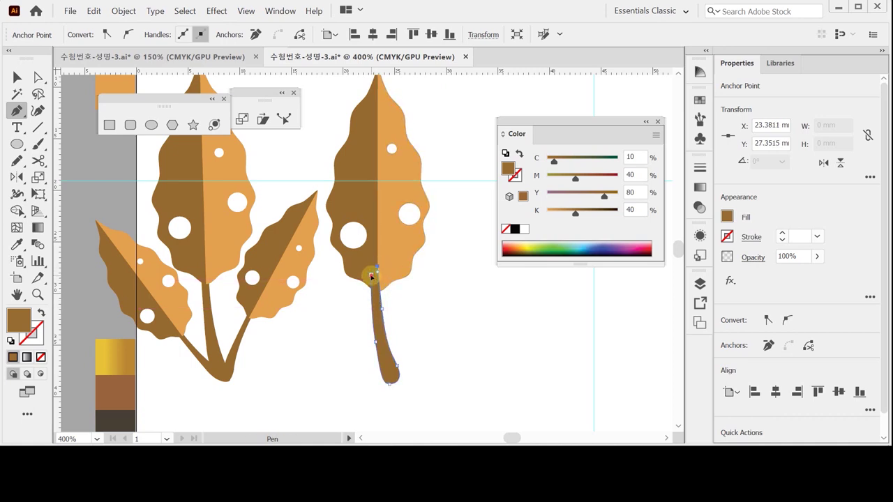
Send the new stem behind the wavy leaf and deselect it.
{"action": "right_click", "coordinate": [373, 320]}
{"action": "mouse_move", "coordinate": [431, 257]}
{"action": "left_click", "coordinate": [542, 299]}
{"action": "left_click", "coordinate": [426, 349], "text": "ctrl"}
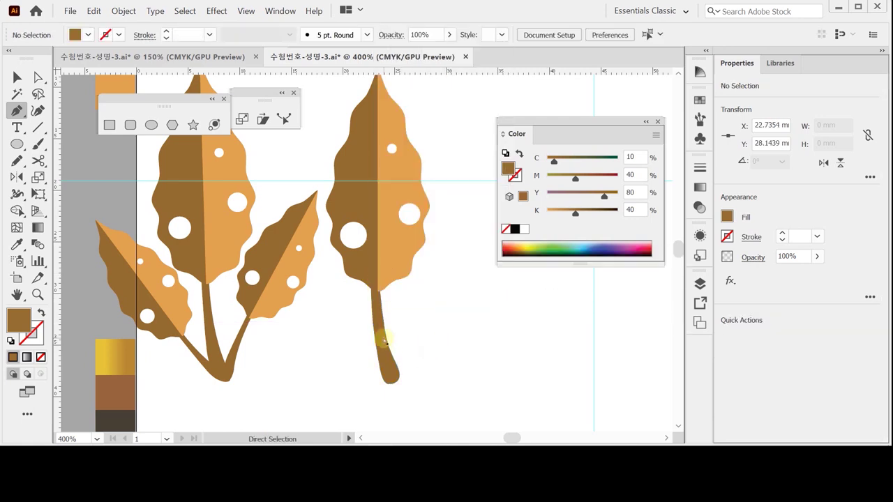
Lower the middle anchor on the stem's right edge and shift the bottom anchor slightly right to refine the curve.
{"action": "left_click", "coordinate": [385, 340], "text": "ctrl"}
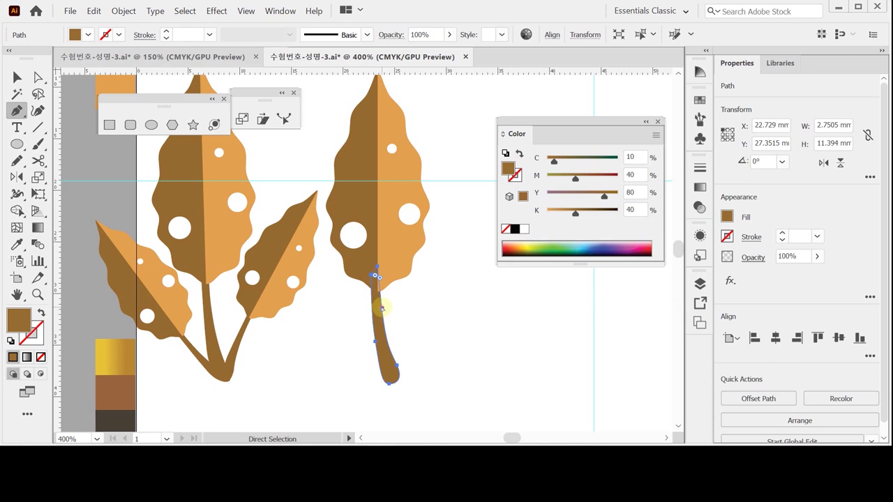
{"action": "left_click", "coordinate": [382, 307], "text": "ctrl"}
{"action": "left_click_drag", "start_coordinate": [382, 308], "coordinate": [383, 318]}
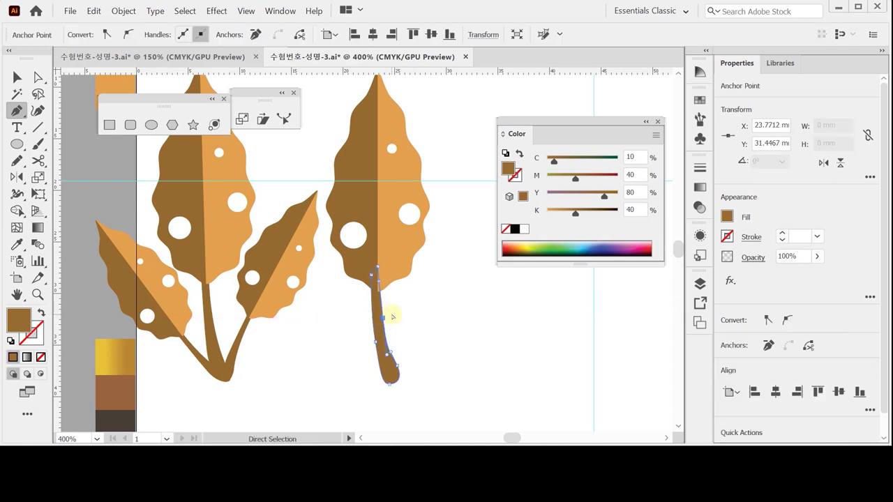
{"action": "left_click", "coordinate": [390, 313], "text": "ctrl"}
{"action": "left_click", "coordinate": [385, 354], "text": "ctrl"}
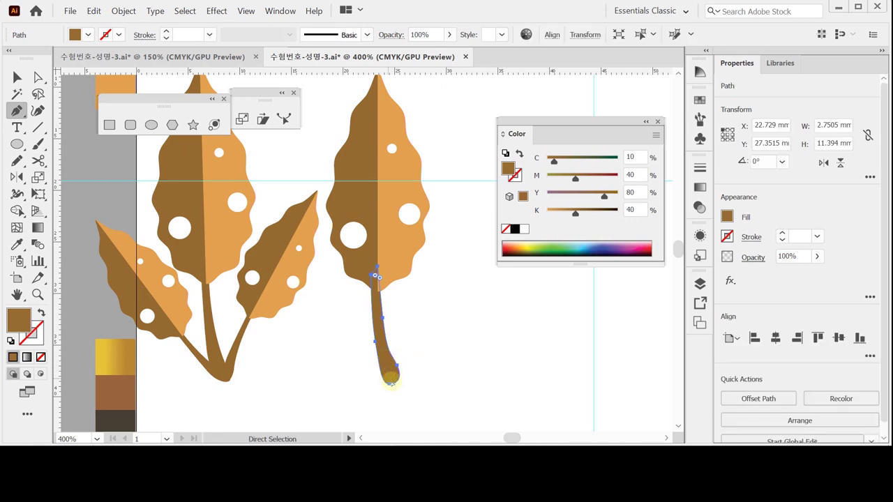
{"action": "left_click", "coordinate": [389, 386], "text": "ctrl"}
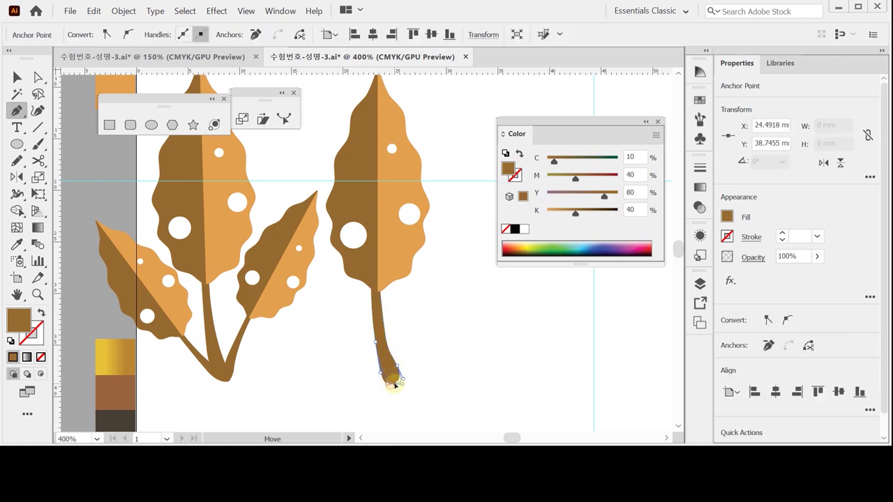
{"action": "left_click", "coordinate": [434, 367], "text": "ctrl"}
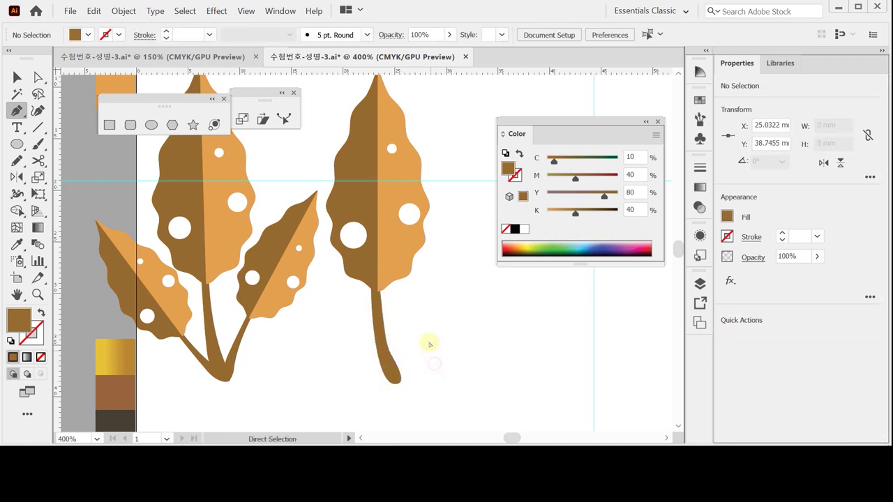
Adjust the stem's upper-left, left-edge and bottom-tip anchors to narrow its top and round its end, and save the document.
{"action": "left_click", "coordinate": [385, 331], "text": "ctrl"}
{"action": "left_click", "coordinate": [372, 275], "text": "ctrl"}
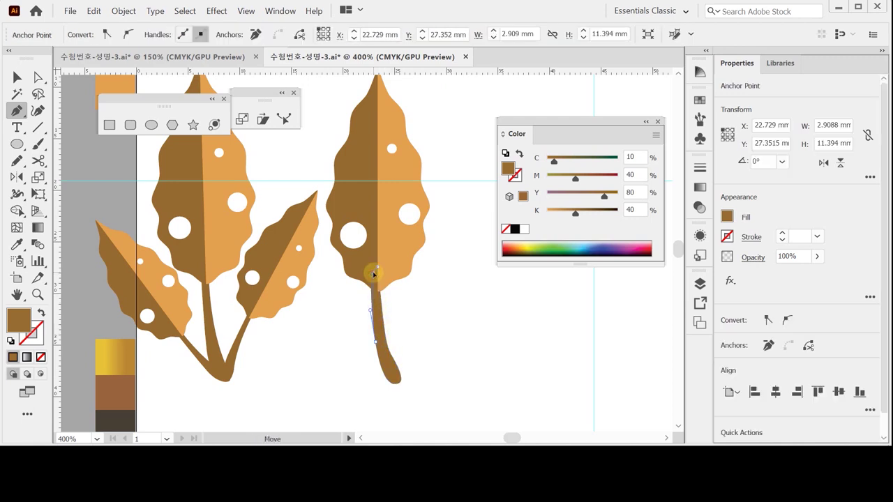
{"action": "left_click", "coordinate": [377, 341], "text": "ctrl"}
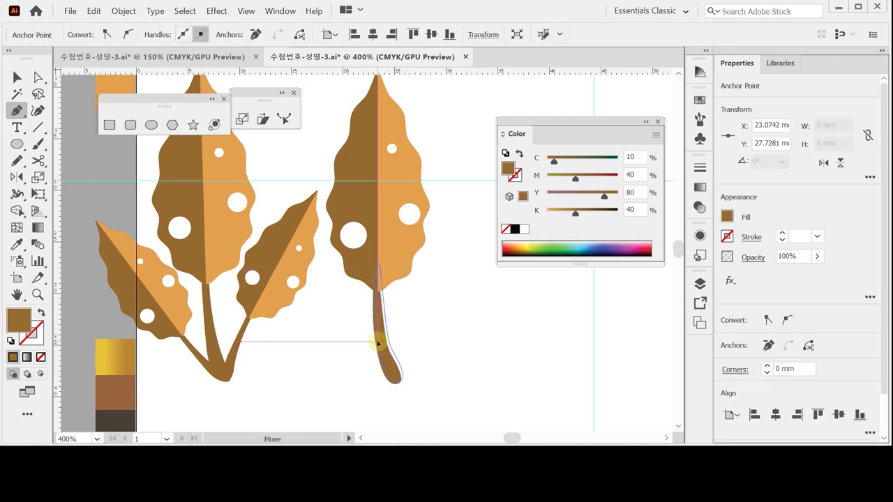
{"action": "left_click", "coordinate": [395, 345], "text": "ctrl"}
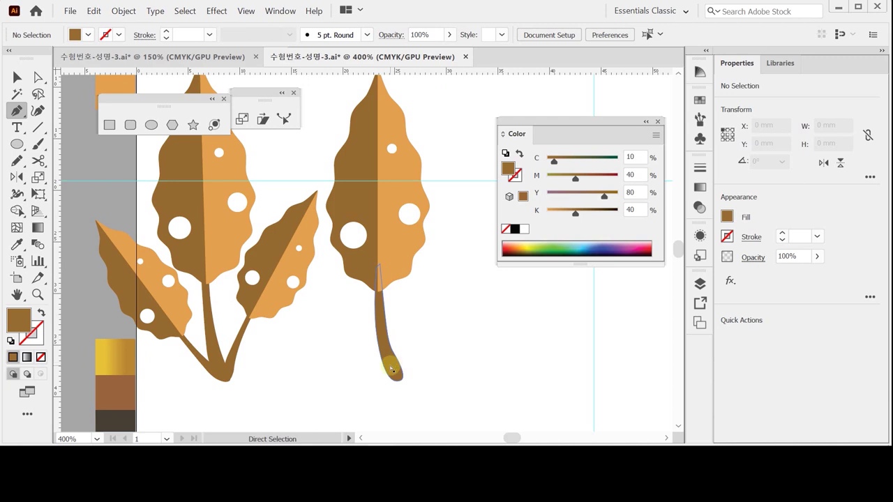
{"action": "left_click", "coordinate": [393, 376], "text": "ctrl"}
{"action": "left_click", "coordinate": [389, 381], "text": "ctrl"}
{"action": "left_click_drag", "start_coordinate": [389, 382], "coordinate": [386, 381]}
{"action": "key", "text": "ctrl+s"}
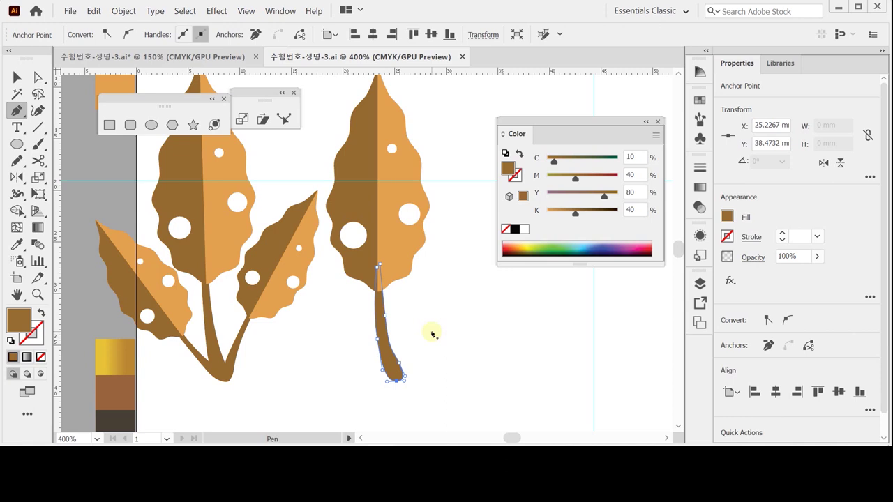
{"action": "left_click", "coordinate": [16, 77]}
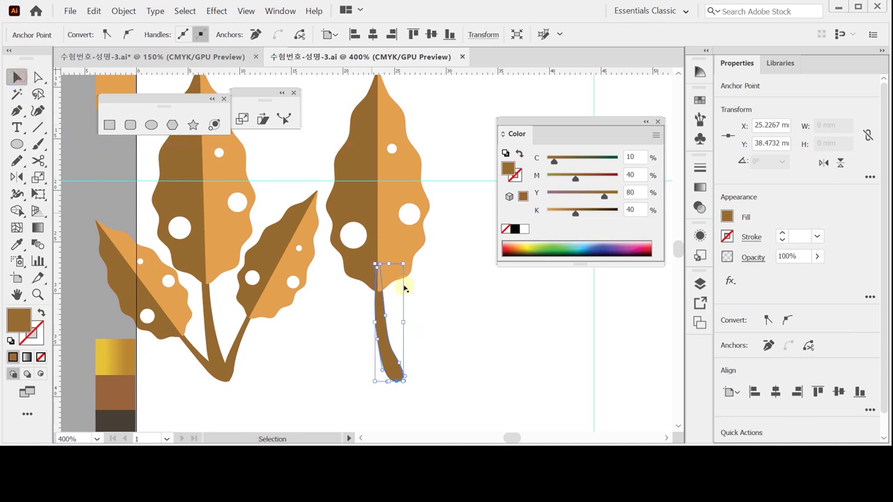
Select the large leaf with its stem and make a scaled copy at 65% uniform.
{"action": "left_click", "coordinate": [435, 333]}
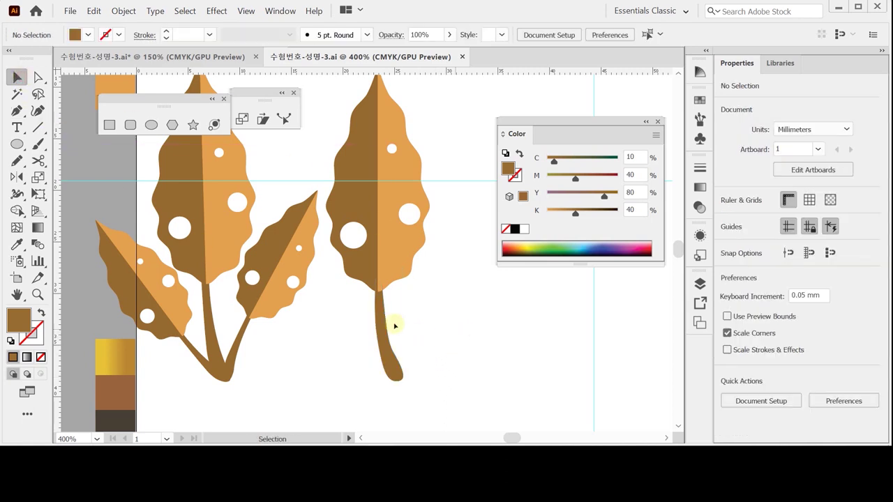
{"action": "left_click_drag", "start_coordinate": [447, 266], "coordinate": [370, 300]}
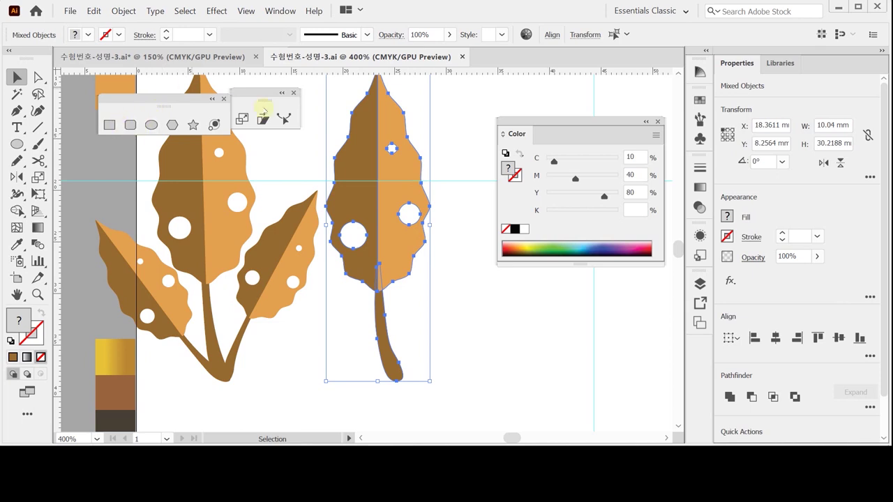
{"action": "double_click", "coordinate": [241, 118]}
{"action": "type", "text": "65"}
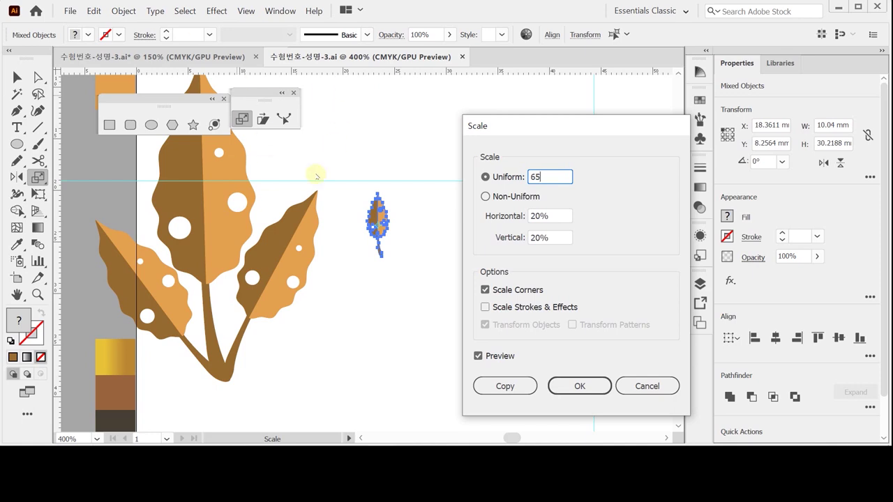
{"action": "left_click", "coordinate": [496, 386]}
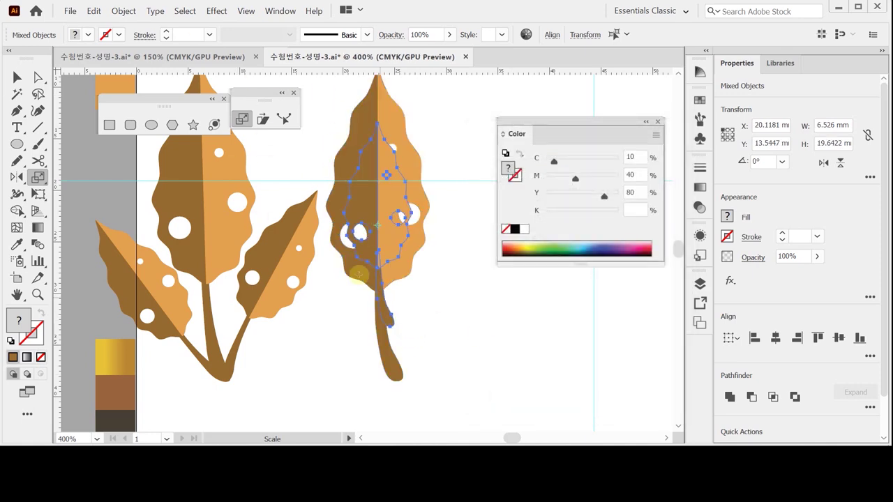
Rotate the small leaf copy by -30°.
{"action": "left_click_drag", "start_coordinate": [16, 176], "coordinate": [11, 179]}
{"action": "double_click", "coordinate": [11, 179]}
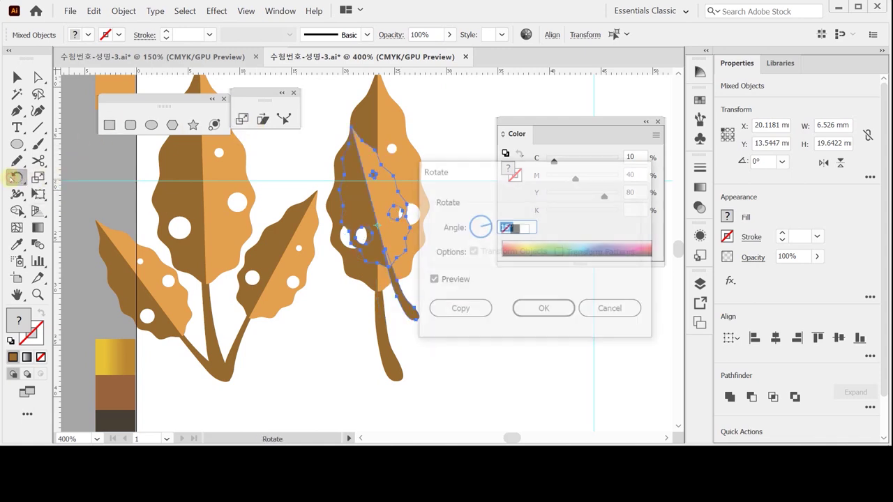
{"action": "type", "text": "-30"}
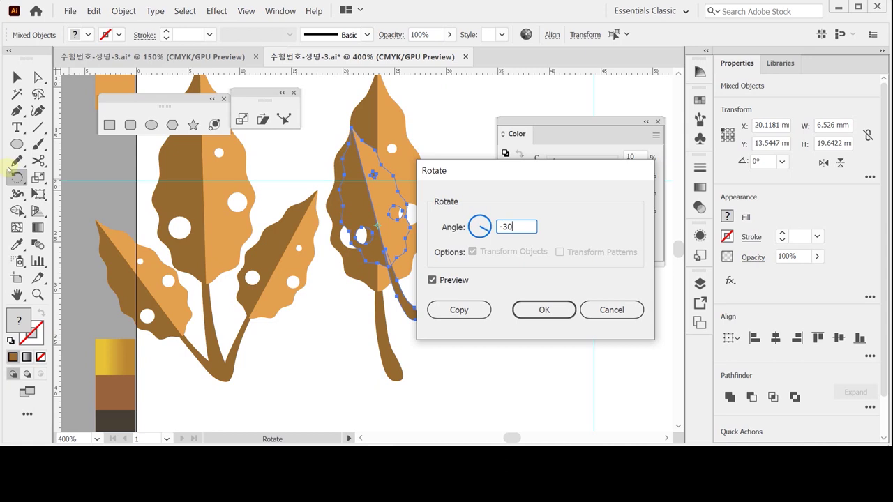
{"action": "key", "text": "Return"}
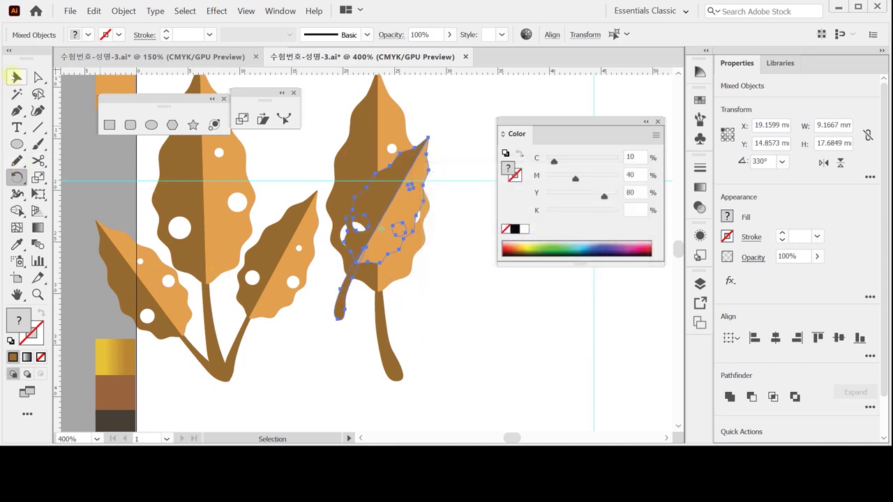
Move the small leaf to the large leaf's right so their stem bases overlap, fine-tune its position, and save the document.
{"action": "key", "text": "v"}
{"action": "left_click_drag", "start_coordinate": [339, 309], "coordinate": [402, 367]}
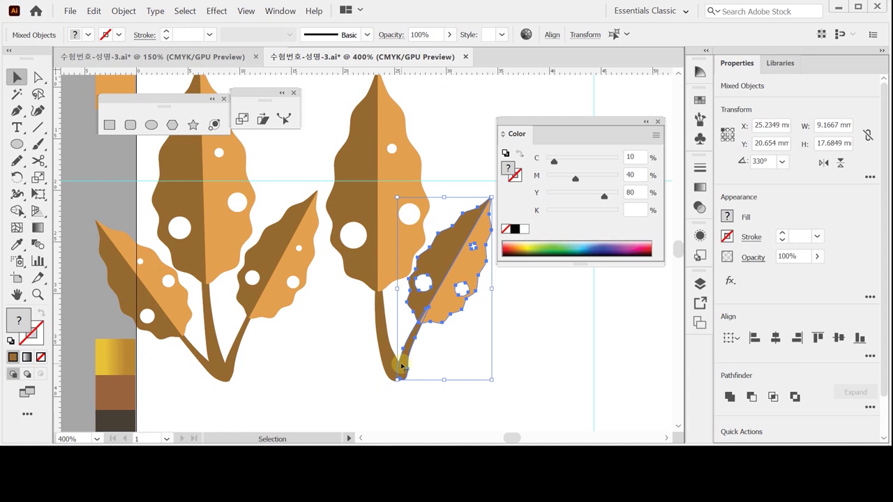
{"action": "left_click_drag", "start_coordinate": [461, 292], "coordinate": [454, 297]}
{"action": "left_click_drag", "start_coordinate": [455, 296], "coordinate": [456, 297]}
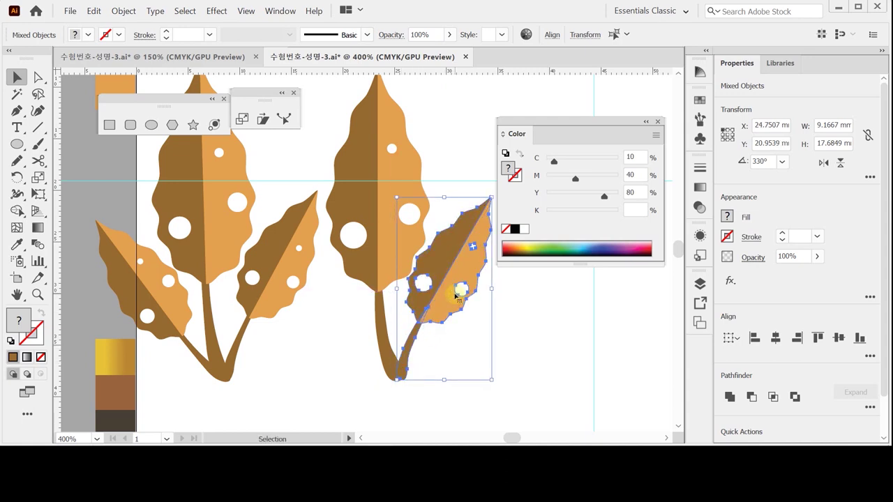
{"action": "key", "text": "a"}
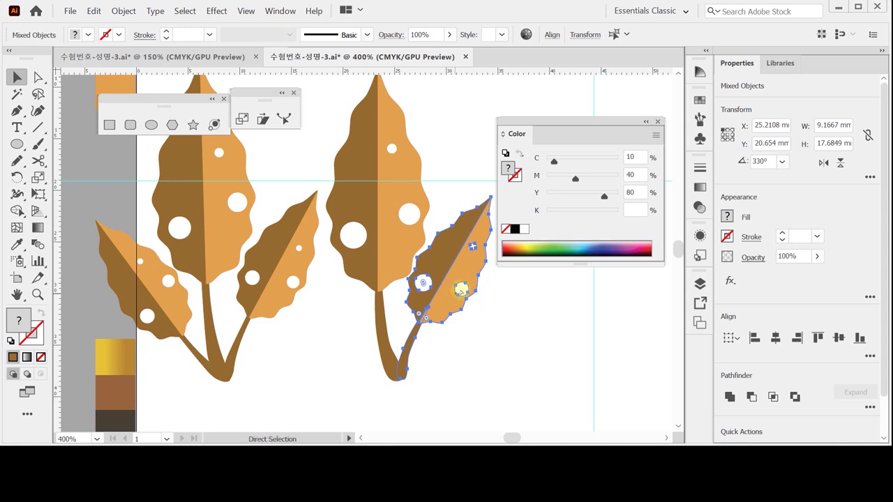
{"action": "key", "text": "v"}
{"action": "key", "text": "ctrl+s"}
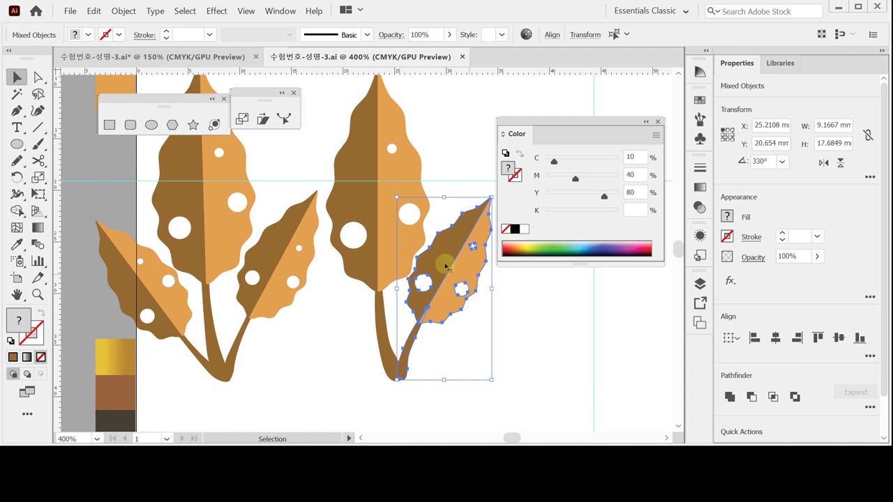
Delete the finished reference leaf cluster beside the new leaves and save the document.
{"action": "left_click", "coordinate": [182, 258]}
{"action": "key", "text": "Delete"}
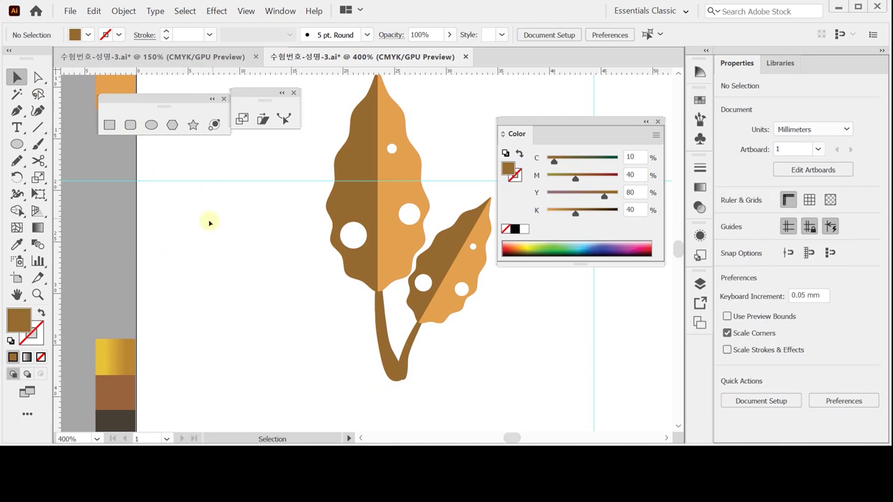
{"action": "key", "text": "ctrl+s"}
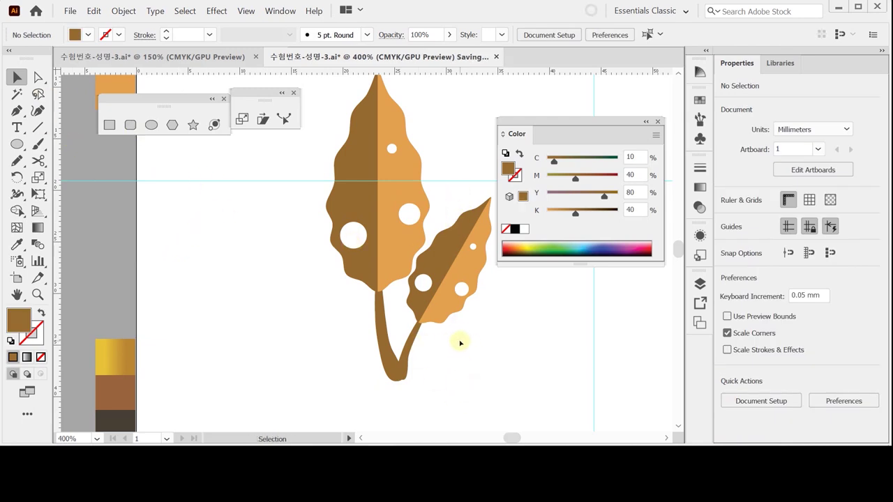
Make a copy of the small right leaf rotated 65° around the base of the stems.
{"action": "left_click_drag", "start_coordinate": [460, 349], "coordinate": [414, 310]}
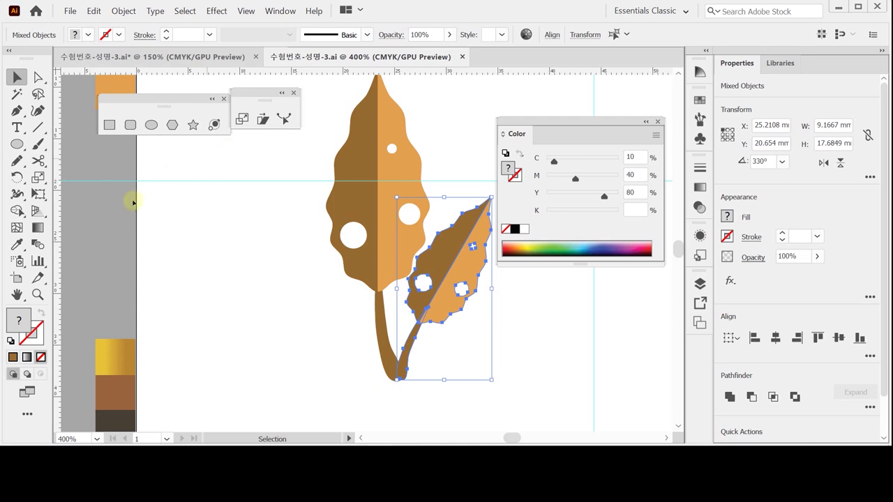
{"action": "left_click", "coordinate": [16, 179]}
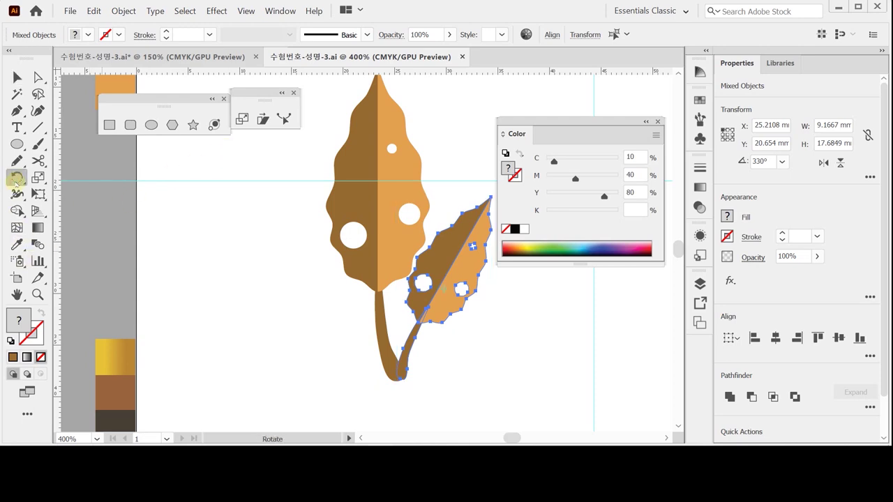
{"action": "left_click_drag", "start_coordinate": [418, 388], "coordinate": [398, 380]}
{"action": "left_click", "coordinate": [396, 380], "text": "alt"}
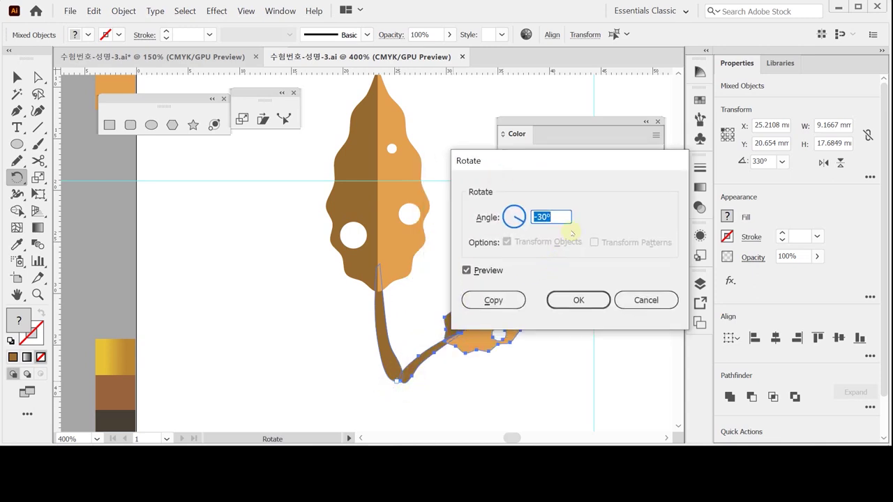
{"action": "type", "text": "65"}
{"action": "left_click", "coordinate": [492, 300]}
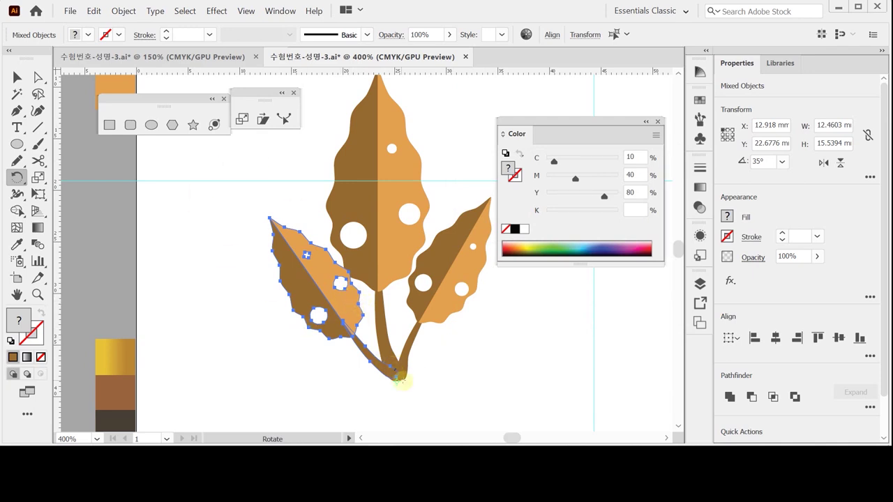
Nudge the rotated leaf copy slightly left and up to align its stem base, save the document, and deselect.
{"action": "left_click_drag", "start_coordinate": [375, 364], "coordinate": [375, 364]}
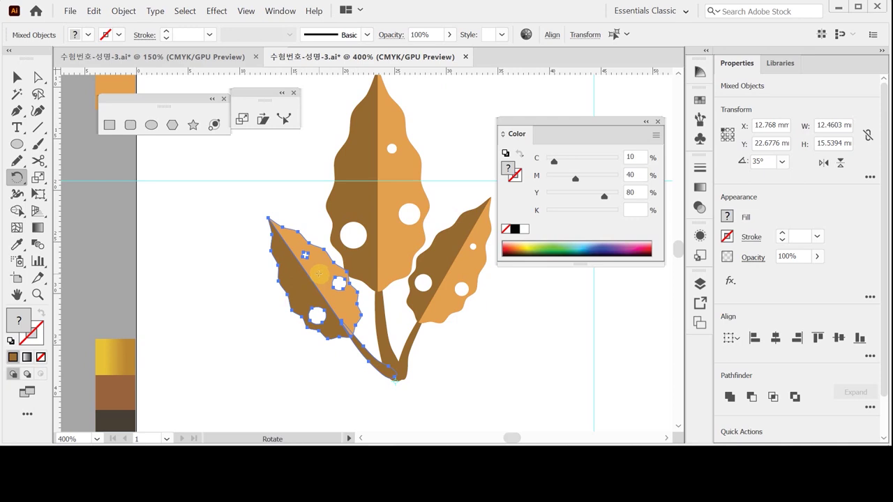
{"action": "left_click_drag", "start_coordinate": [320, 271], "coordinate": [299, 253]}
{"action": "key", "text": "ctrl"}
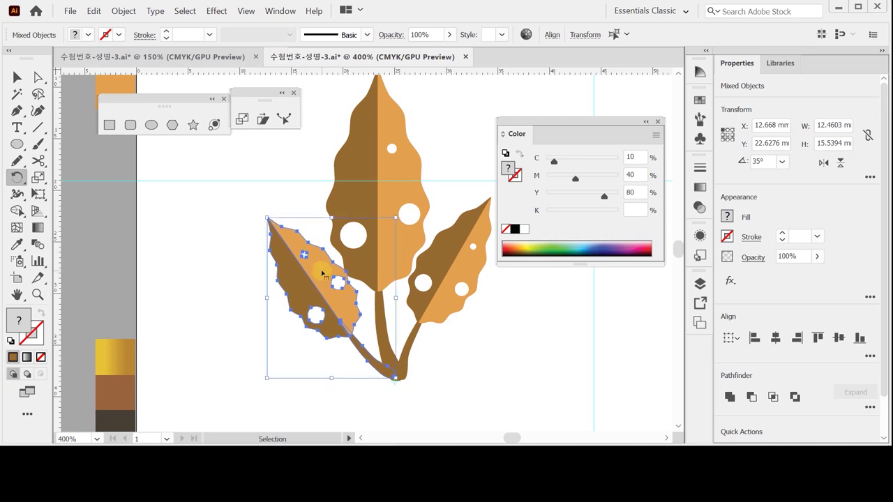
{"action": "key", "text": "v"}
{"action": "key", "text": "ctrl+s"}
{"action": "left_click", "coordinate": [183, 265]}
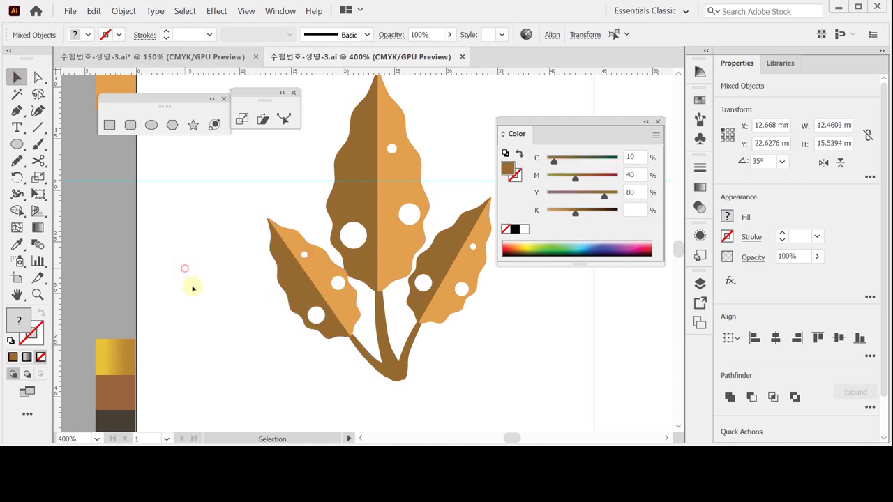
Select all three leaves with their stems and rotate them together by 30°.
{"action": "left_click_drag", "start_coordinate": [242, 185], "coordinate": [478, 345]}
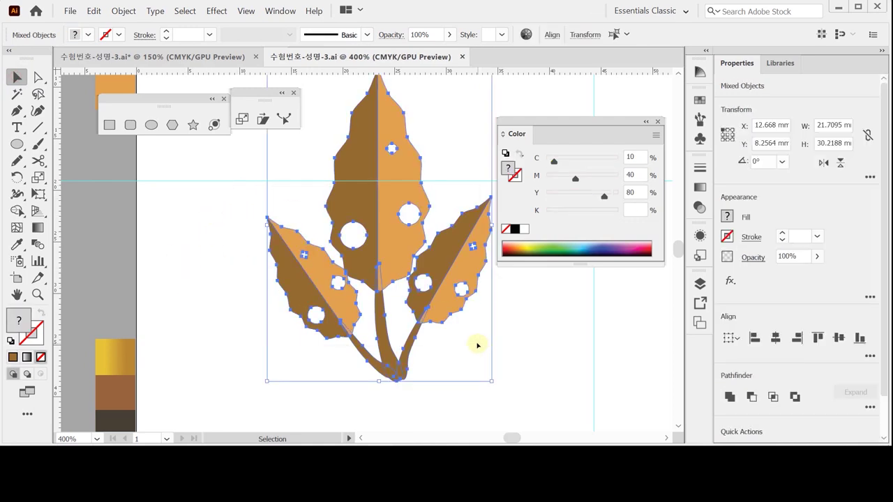
{"action": "scroll", "coordinate": [413, 294], "scroll_direction": "right", "scroll_amount": 1}
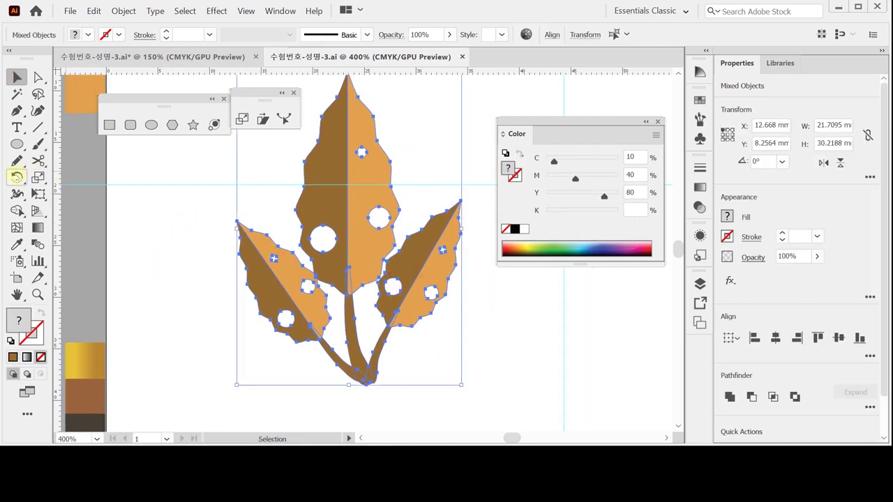
{"action": "double_click", "coordinate": [18, 176]}
{"action": "type", "text": "30"}
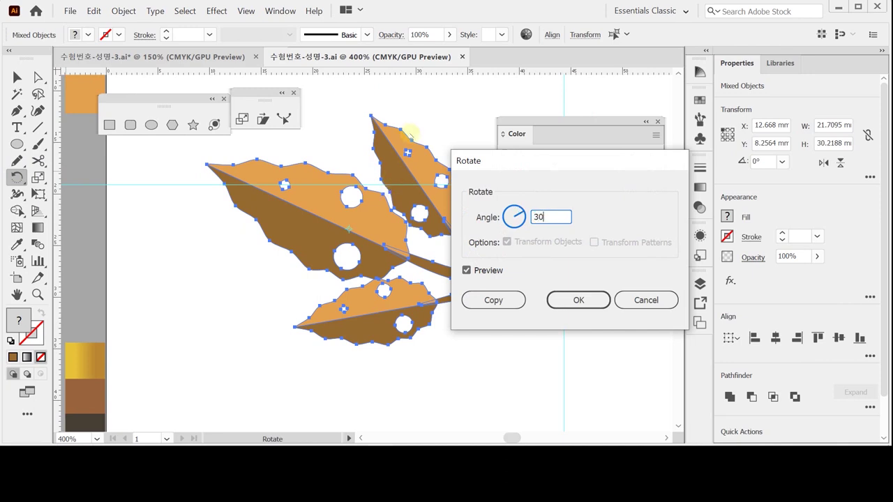
{"action": "key", "text": "Return"}
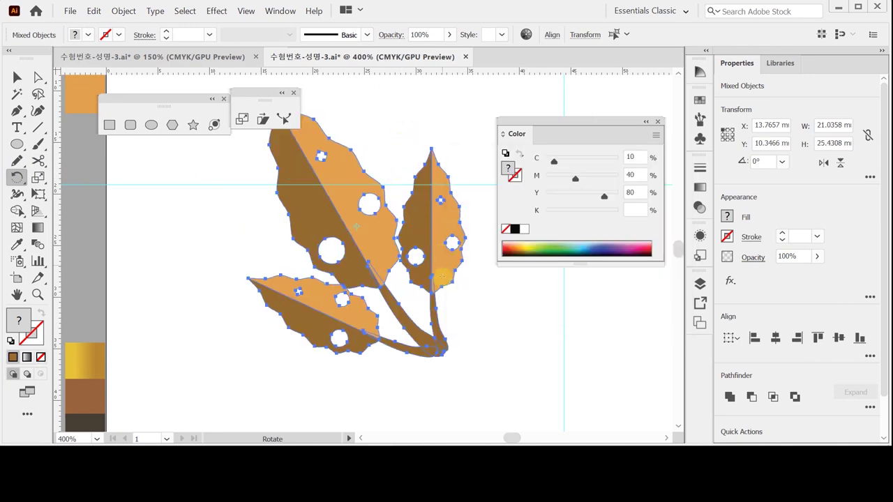
Move the three-leaf cluster to the artboard's upper-left corner at about X 3.5 mm, Y 2.3 mm, deselect it, and save the document.
{"action": "key", "text": "ctrl+minus"}
{"action": "left_click_drag", "start_coordinate": [358, 265], "coordinate": [305, 269]}
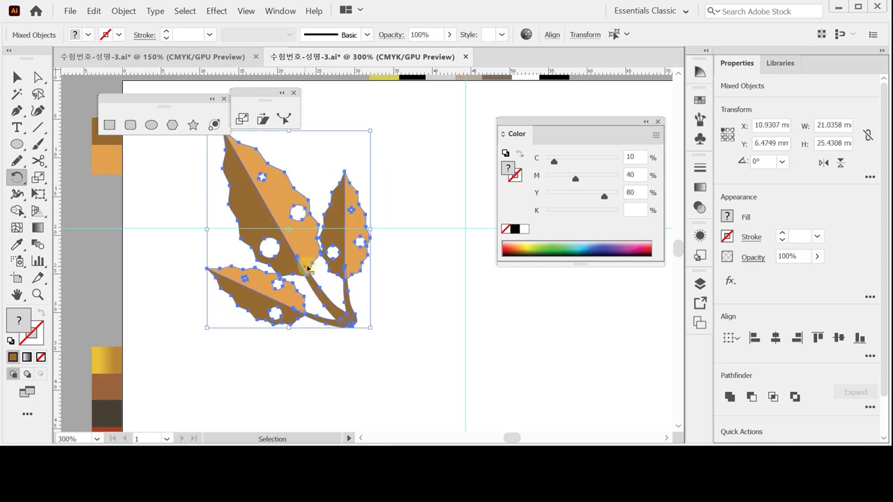
{"action": "key", "text": "r"}
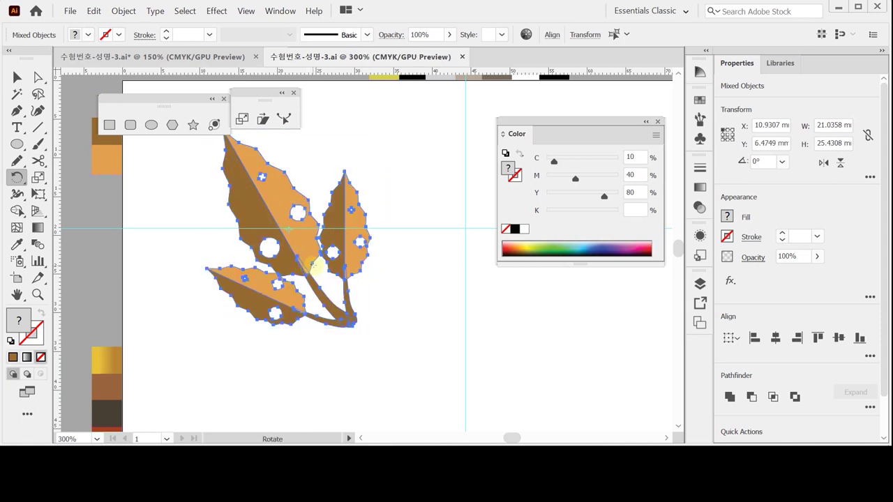
{"action": "key", "text": "v"}
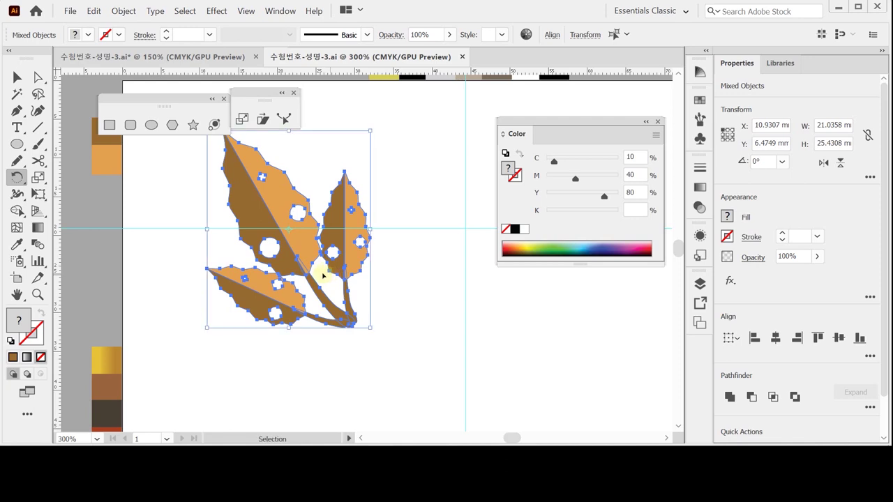
{"action": "left_click_drag", "start_coordinate": [300, 265], "coordinate": [233, 228]}
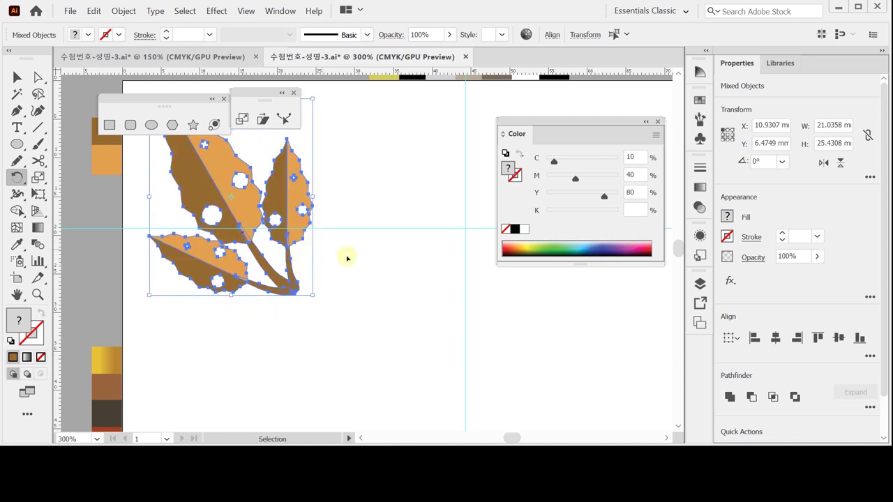
{"action": "left_click", "coordinate": [419, 258], "text": "ctrl"}
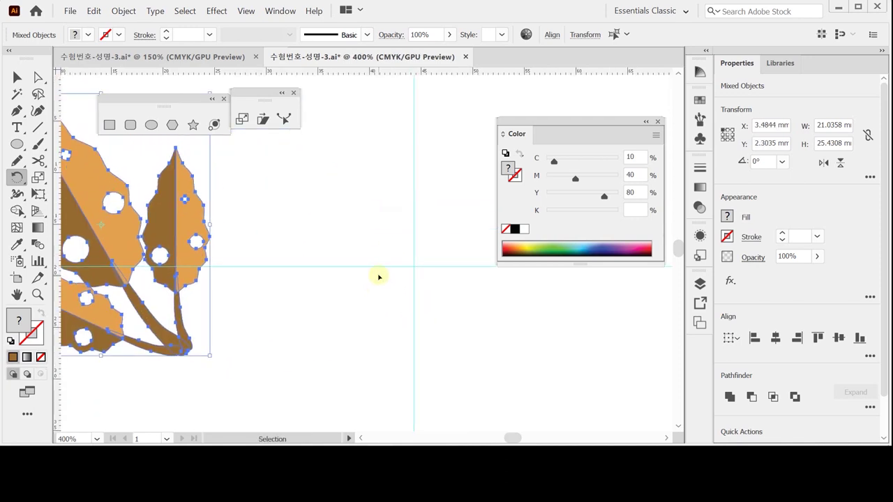
{"action": "key", "text": "ctrl+shift+a"}
{"action": "left_click_drag", "start_coordinate": [542, 120], "coordinate": [592, 94]}
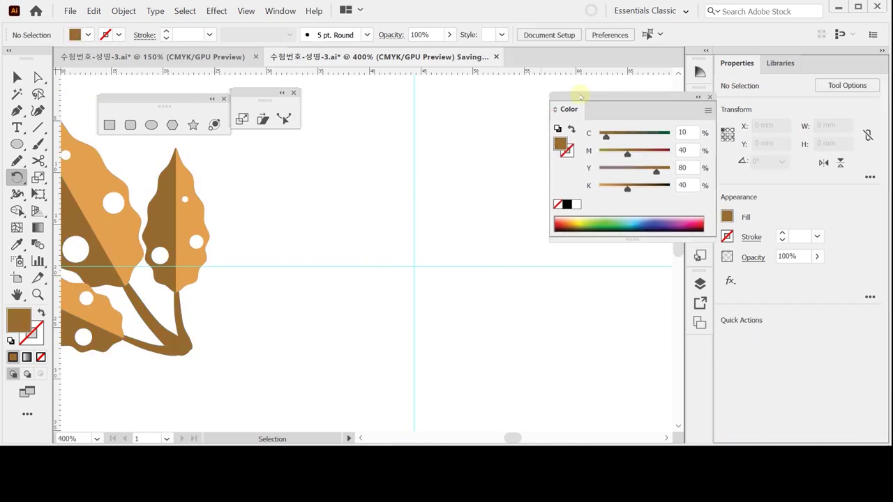
Examine the compass's case, tick marks and star needle up close in the finished reference document.
{"action": "key", "text": "ctrl+Tab"}
{"action": "left_click", "coordinate": [386, 221], "text": "ctrl"}
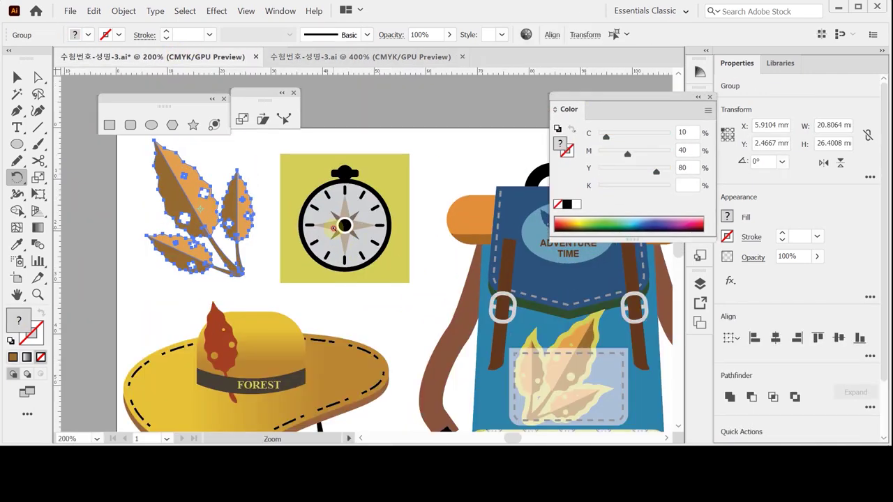
{"action": "left_click", "coordinate": [389, 253], "text": "ctrl"}
{"action": "left_click", "coordinate": [370, 251], "text": "ctrl"}
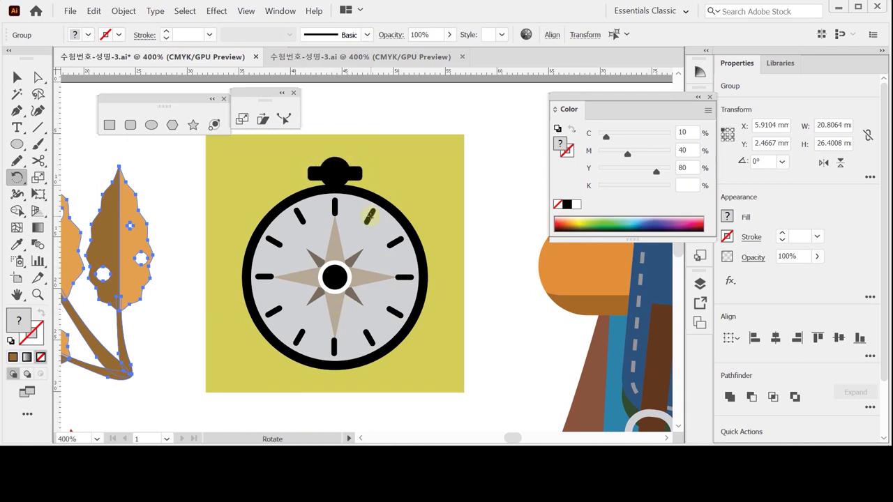
{"action": "left_click_drag", "start_coordinate": [336, 238], "coordinate": [325, 306]}
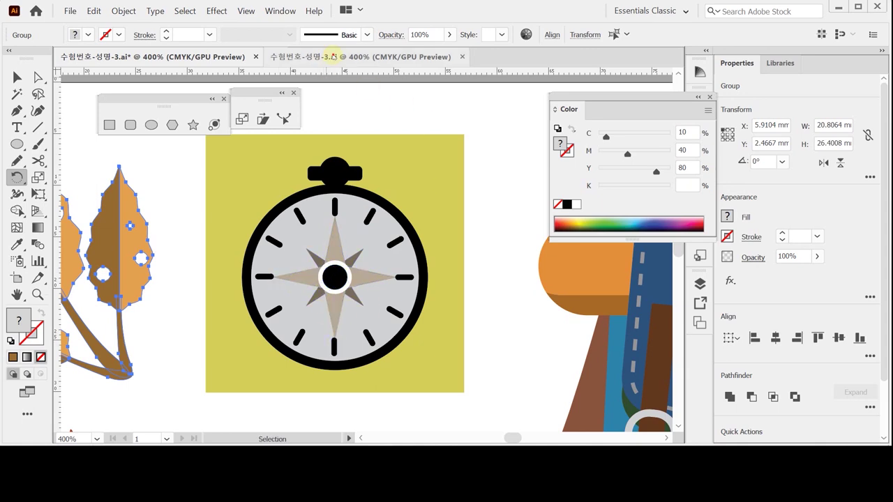
Switch back to the working document and restore the default white fill and black stroke for drawing ellipses.
{"action": "left_click", "coordinate": [334, 59]}
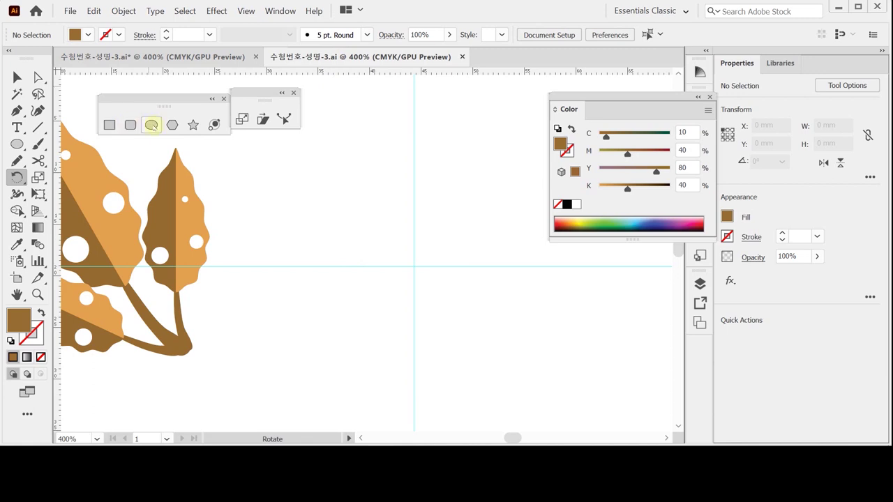
{"action": "left_click", "coordinate": [151, 126]}
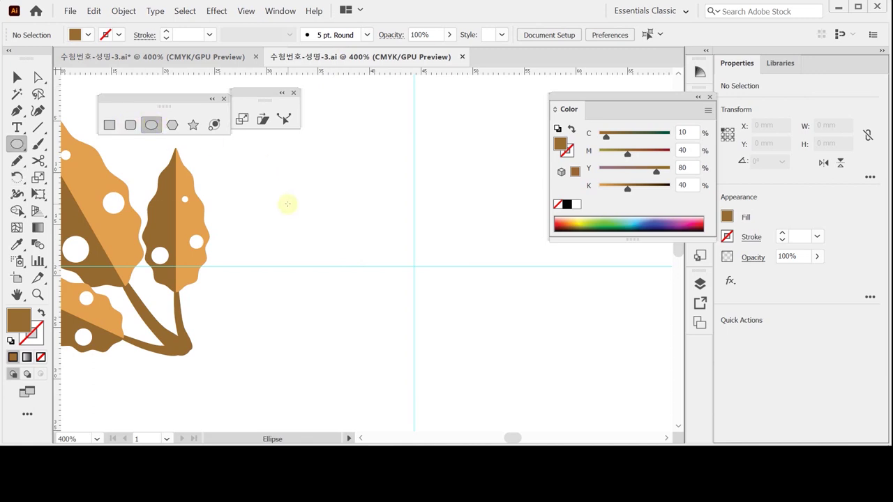
{"action": "left_click_drag", "start_coordinate": [575, 100], "coordinate": [568, 86]}
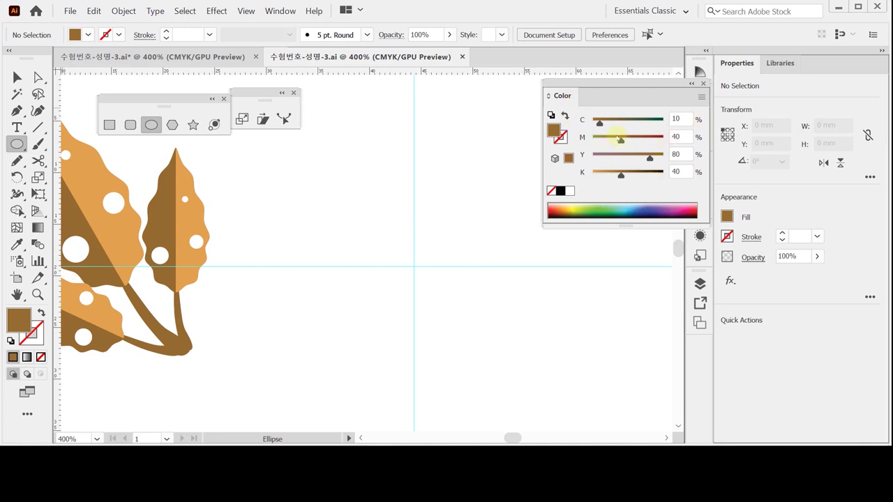
{"action": "left_click_drag", "start_coordinate": [593, 86], "coordinate": [608, 77]}
{"action": "left_click", "coordinate": [10, 340]}
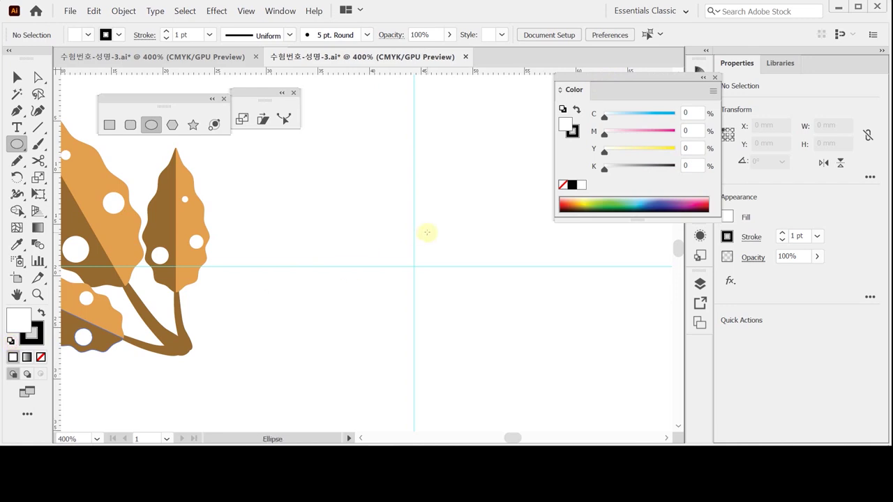
Draw an 18 × 18 mm circle for the compass case, centred on the intersection of the guides.
{"action": "left_click", "coordinate": [414, 267]}
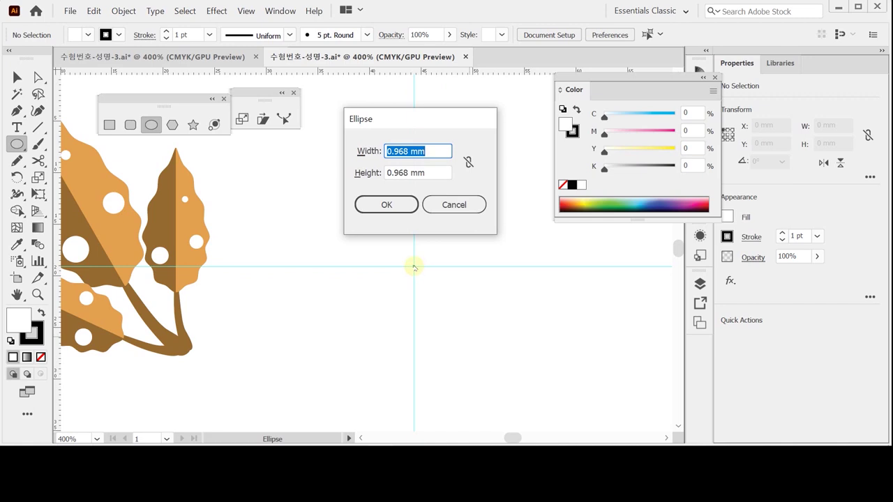
{"action": "type", "text": "1"}
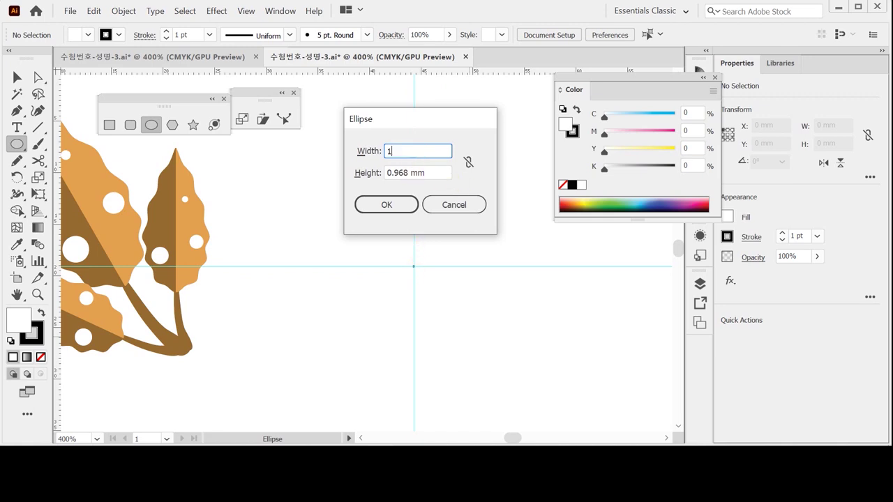
{"action": "type", "text": "818"}
{"action": "left_click_drag", "start_coordinate": [395, 151], "coordinate": [408, 151]}
{"action": "key", "text": "BackSpace"}
{"action": "key", "text": "Tab"}
{"action": "type", "text": "18"}
{"action": "left_click", "coordinate": [385, 203]}
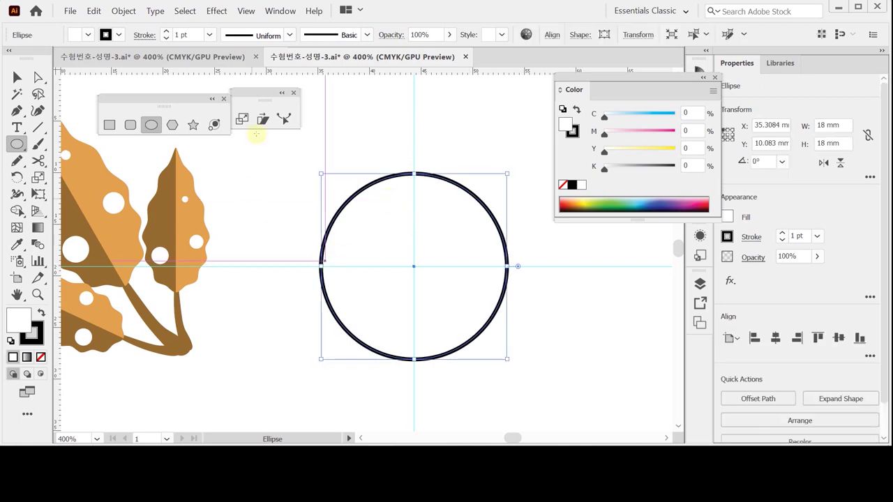
Give the 18 mm circle a black fill and remove its stroke.
{"action": "left_click", "coordinate": [576, 110]}
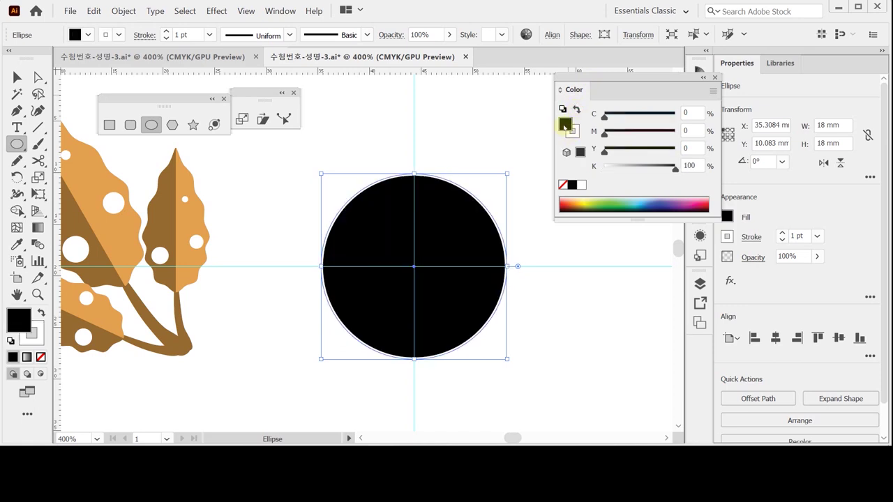
{"action": "left_click", "coordinate": [576, 130]}
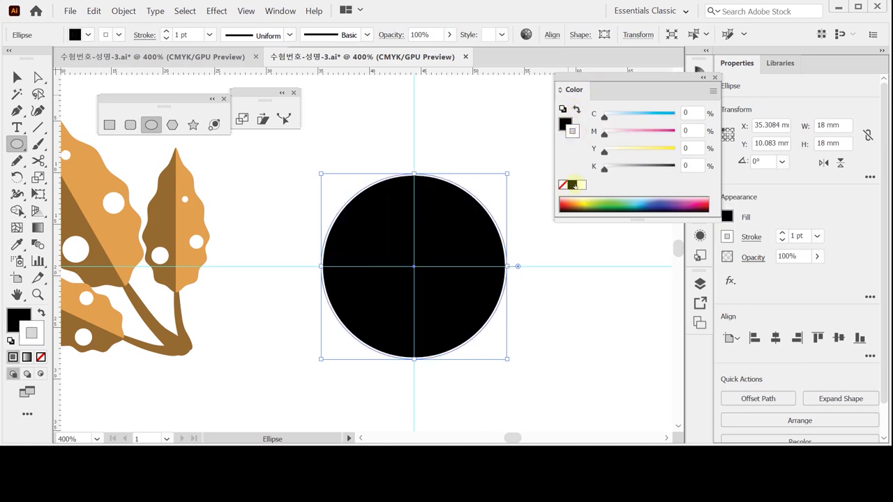
{"action": "left_click", "coordinate": [562, 185]}
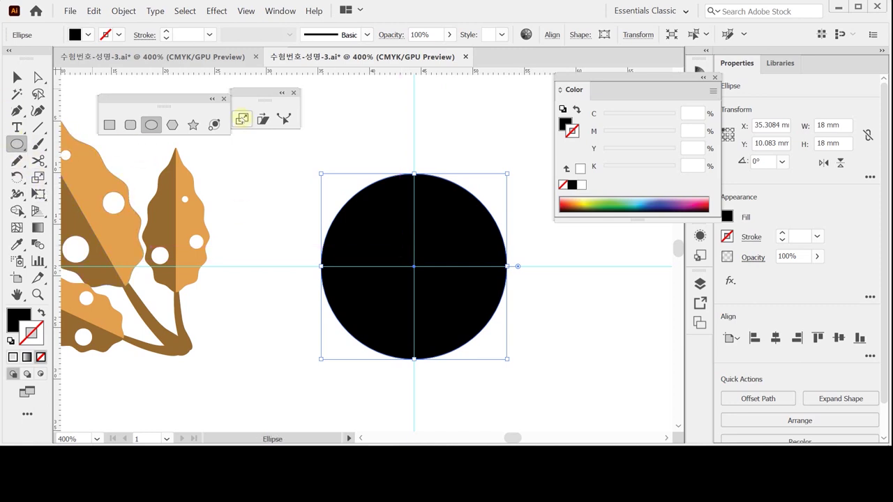
Make a 90% scaled copy of the black circle, fill it with K 20 grey, and save the document.
{"action": "double_click", "coordinate": [241, 118]}
{"action": "type", "text": "90"}
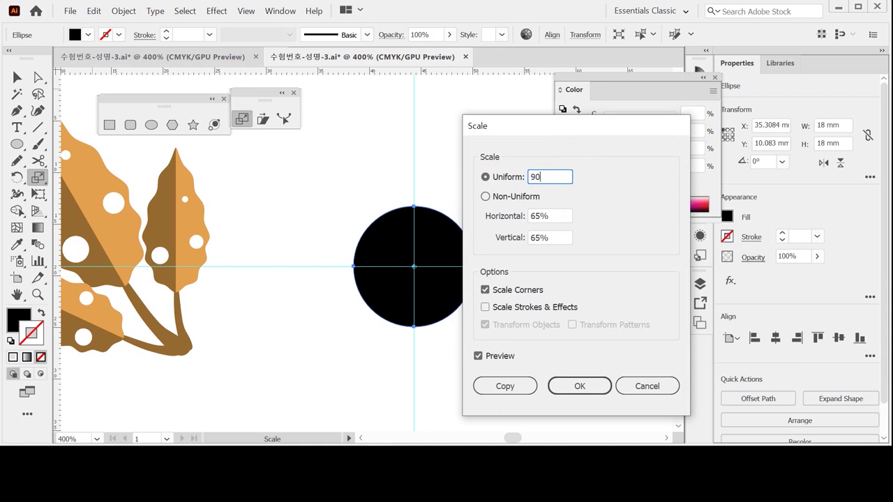
{"action": "left_click", "coordinate": [509, 385]}
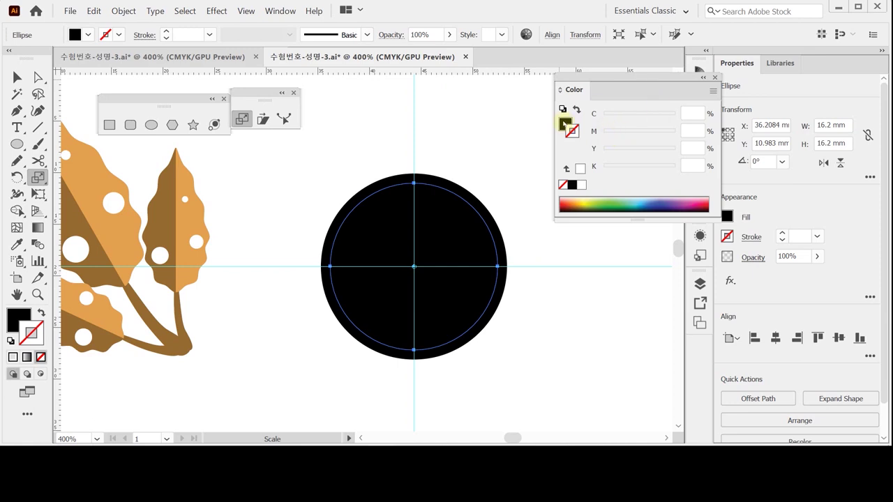
{"action": "left_click", "coordinate": [564, 123]}
{"action": "left_click", "coordinate": [698, 165]}
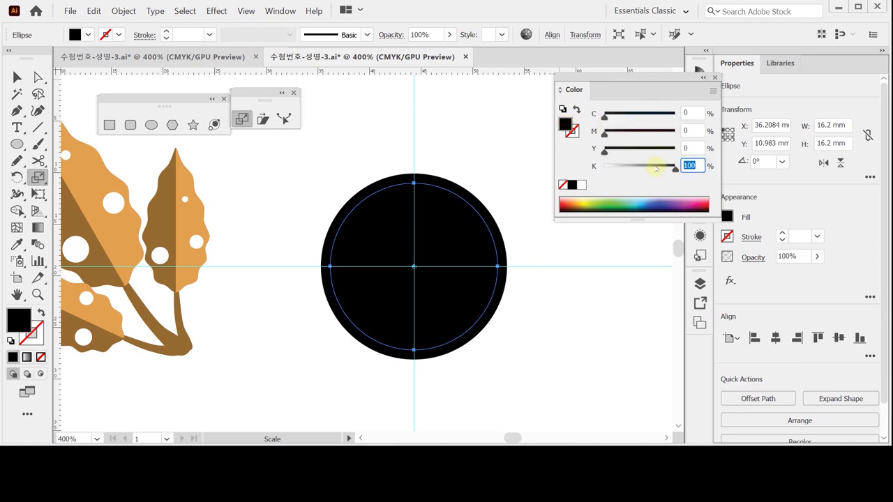
{"action": "type", "text": "20"}
{"action": "key", "text": "Return"}
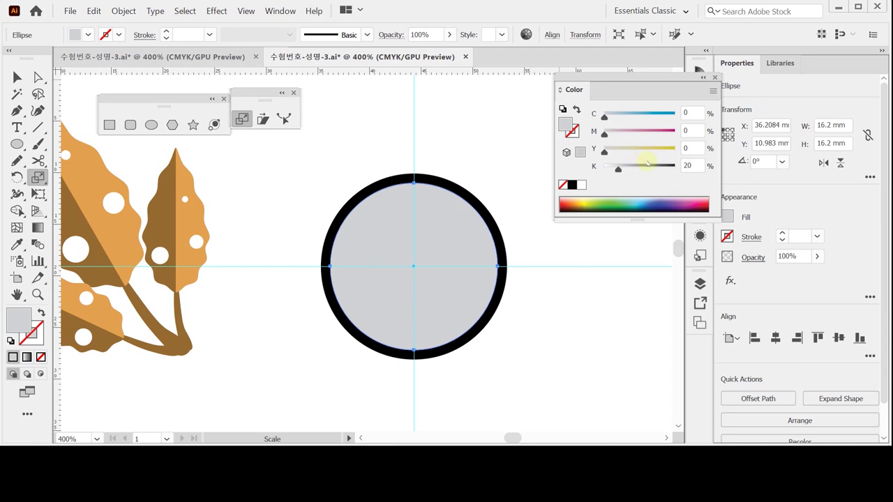
{"action": "key", "text": "ctrl+s"}
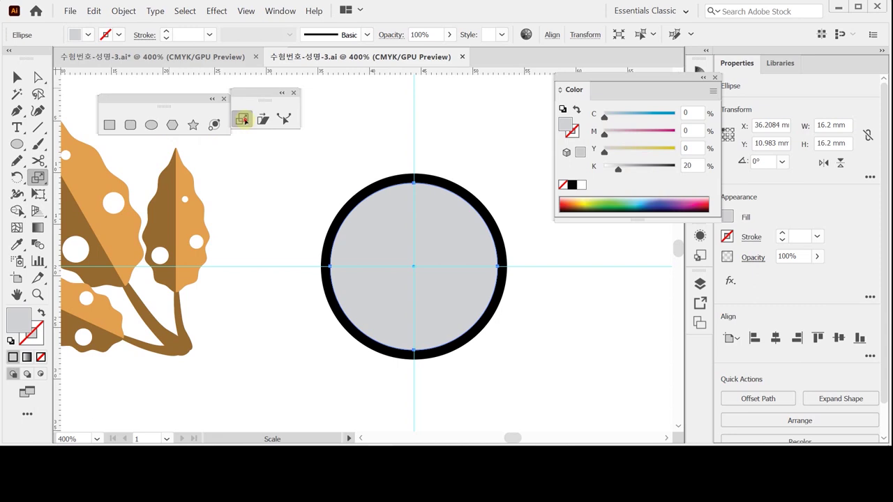
Make a 20% scaled copy of the grey dial circle and fill it with white.
{"action": "left_click", "coordinate": [243, 120]}
{"action": "type", "text": "20"}
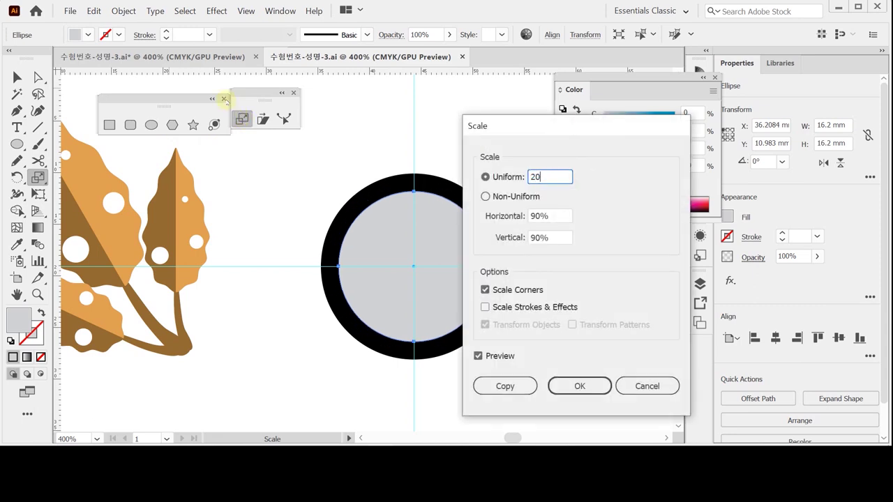
{"action": "left_click", "coordinate": [496, 385]}
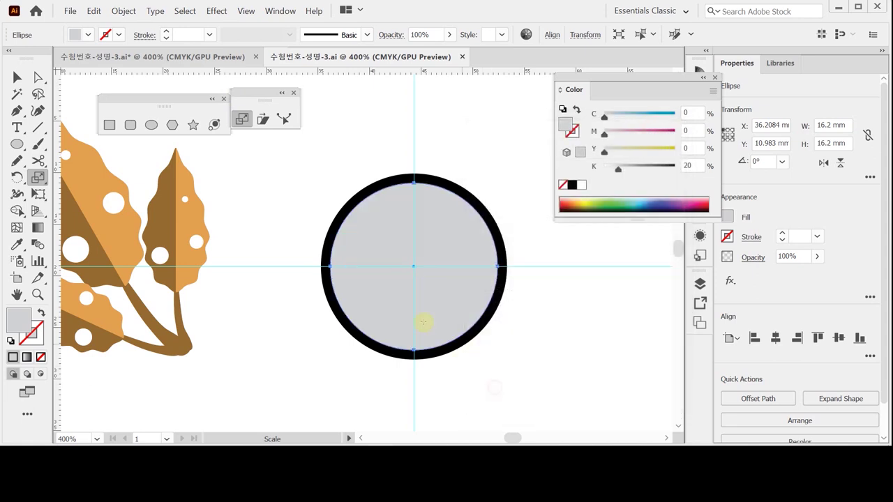
{"action": "key", "text": "ctrl"}
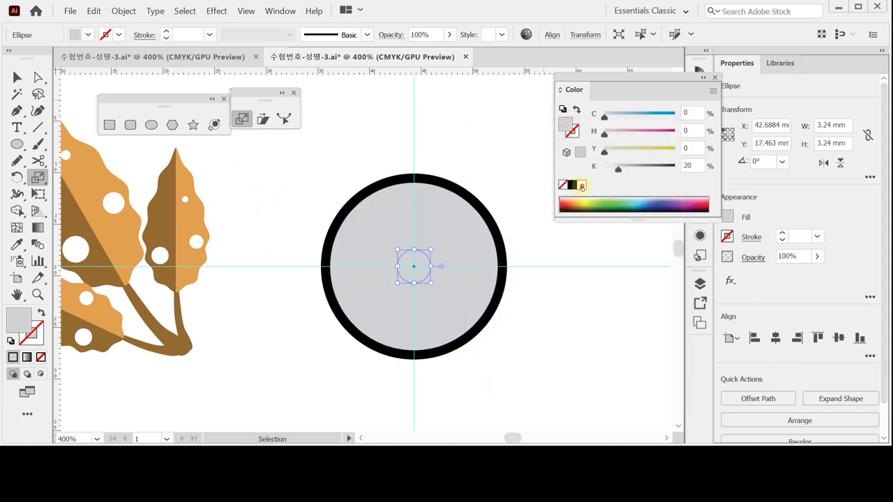
{"action": "left_click", "coordinate": [581, 186]}
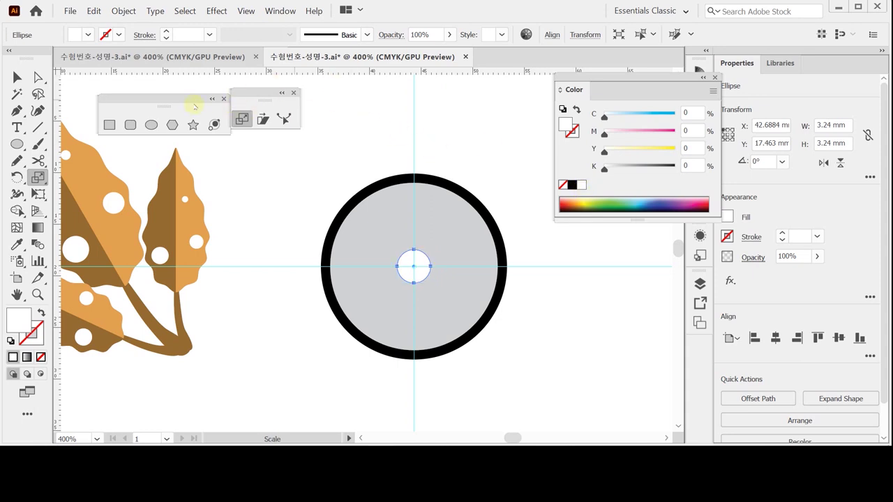
Make a 74% scaled copy of the white centre circle, fill it with black, and save the document.
{"action": "double_click", "coordinate": [242, 119]}
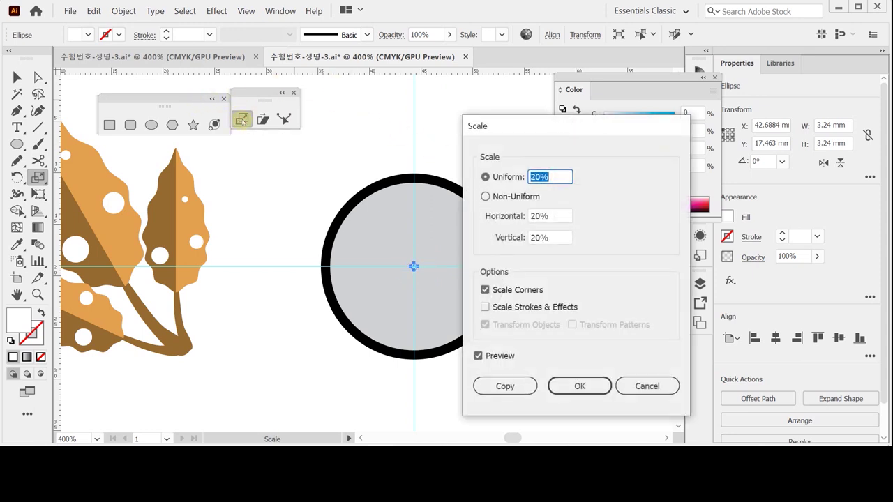
{"action": "type", "text": "74"}
{"action": "left_click", "coordinate": [506, 387]}
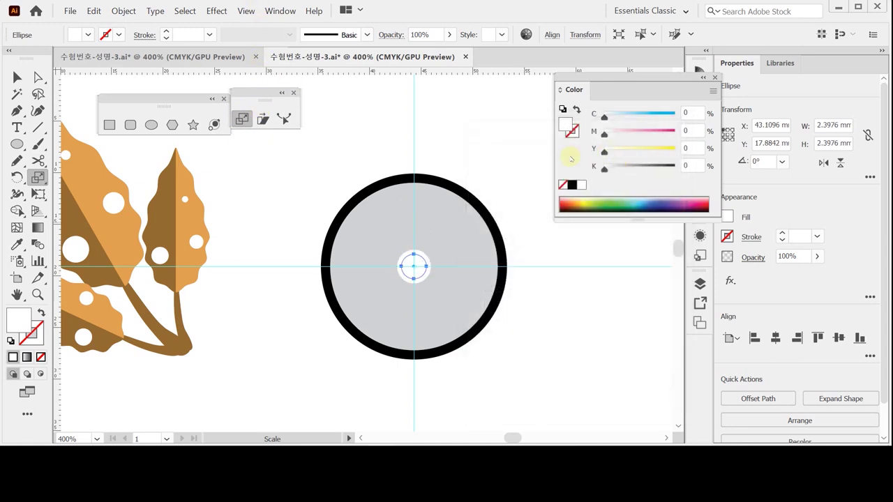
{"action": "left_click", "coordinate": [572, 185]}
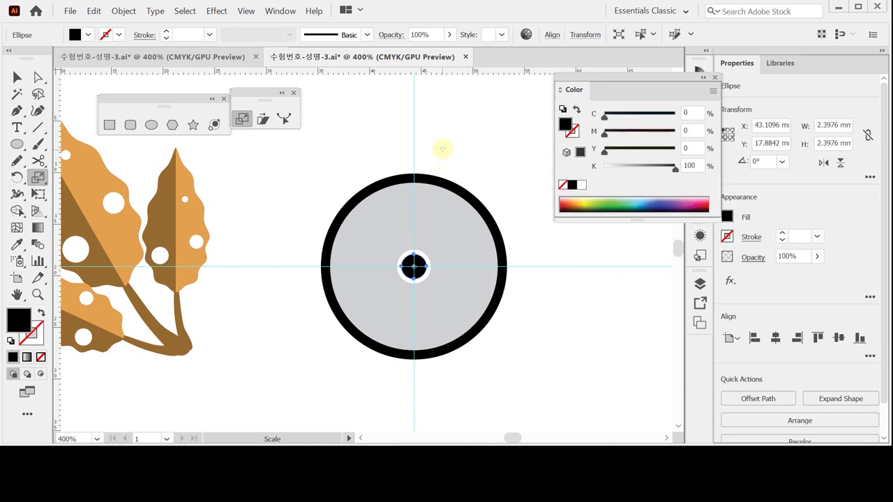
{"action": "key", "text": "v"}
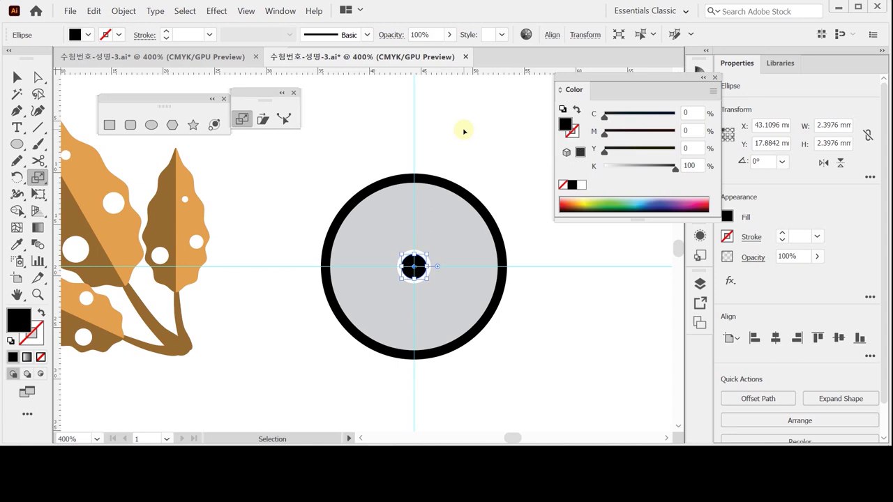
{"action": "key", "text": "s"}
{"action": "key", "text": "ctrl+s"}
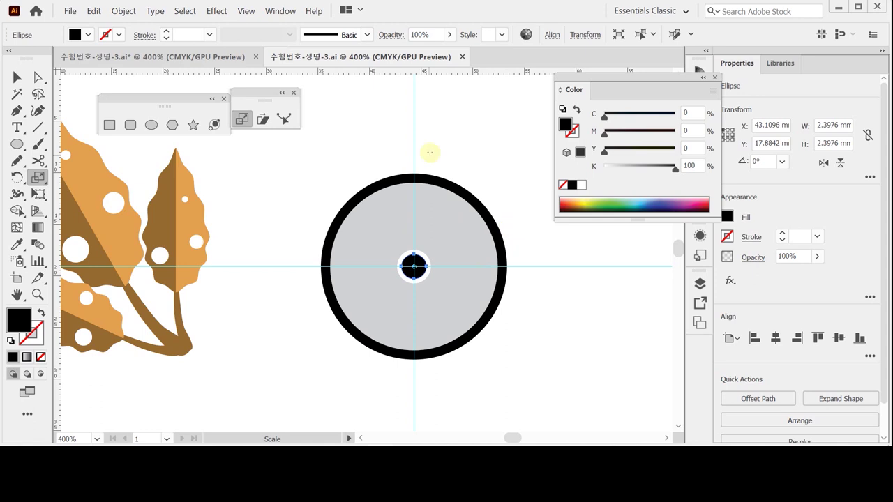
Draw a black 3 × 3 mm circle on the vertical guide atop the compass case, nudge it slightly up, and deselect it.
{"action": "left_click", "coordinate": [438, 230], "text": "ctrl"}
{"action": "left_click_drag", "start_coordinate": [352, 188], "coordinate": [415, 226]}
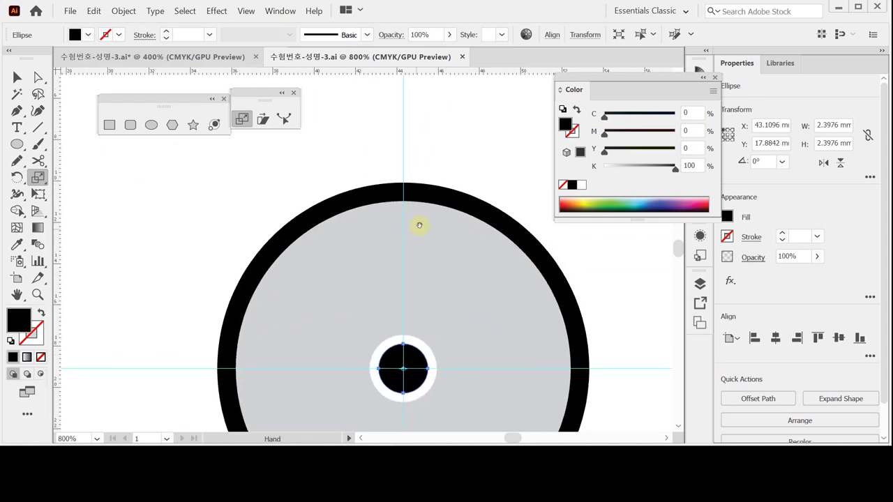
{"action": "left_click", "coordinate": [151, 125]}
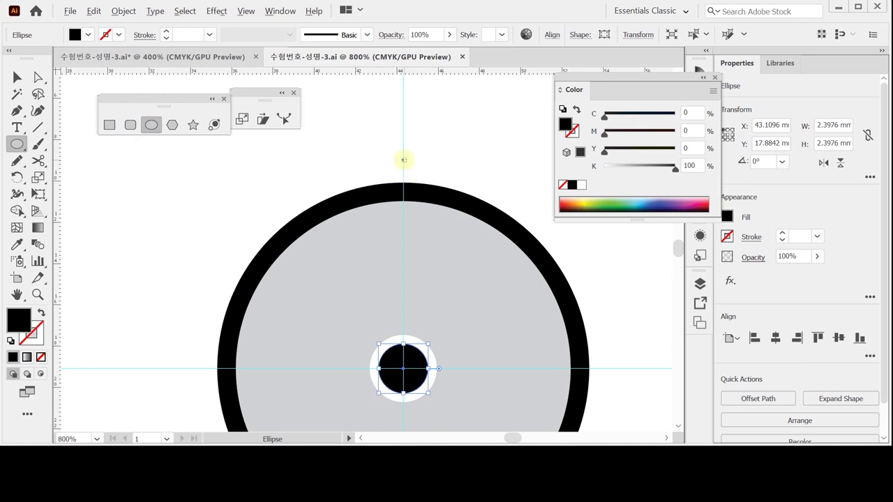
{"action": "left_click", "coordinate": [403, 160]}
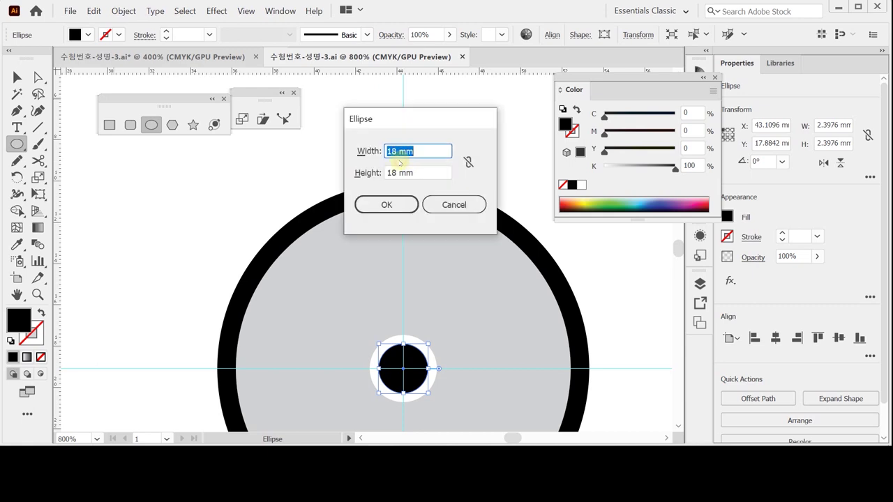
{"action": "type", "text": "3"}
{"action": "key", "text": "Tab"}
{"action": "type", "text": "3"}
{"action": "left_click", "coordinate": [377, 204]}
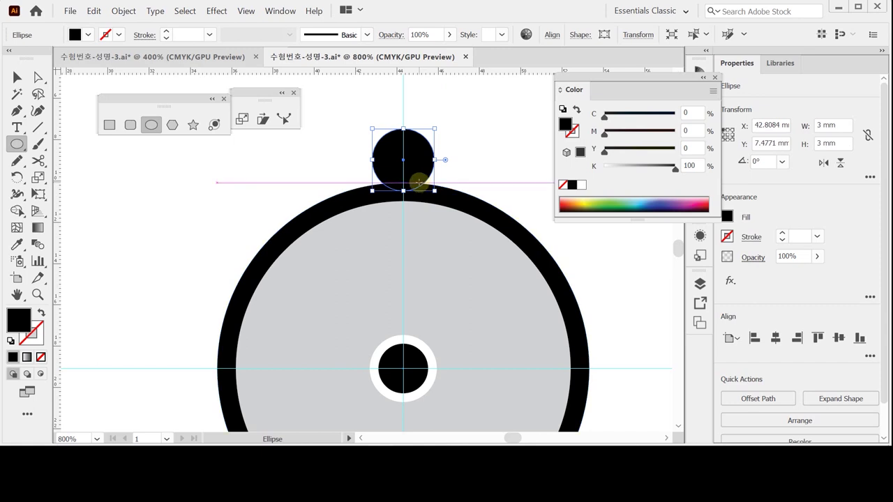
{"action": "key", "text": "Up"}
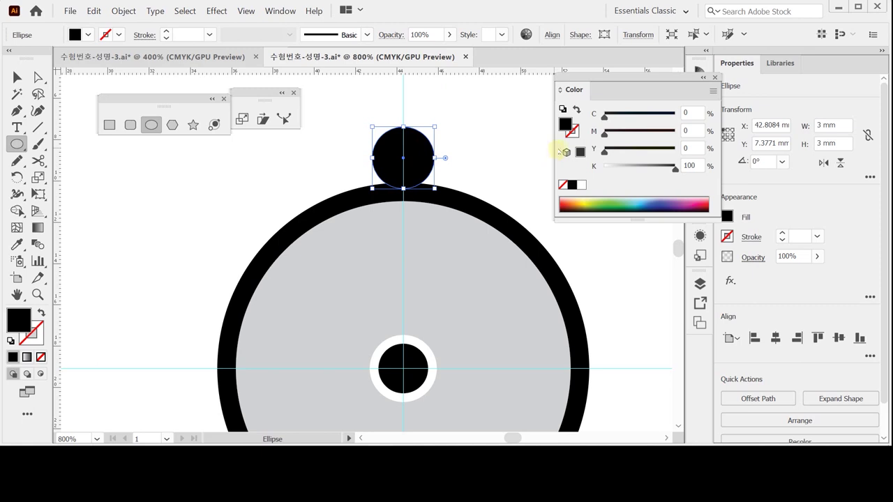
{"action": "key", "text": "ctrl"}
{"action": "left_click", "coordinate": [299, 171], "text": "ctrl"}
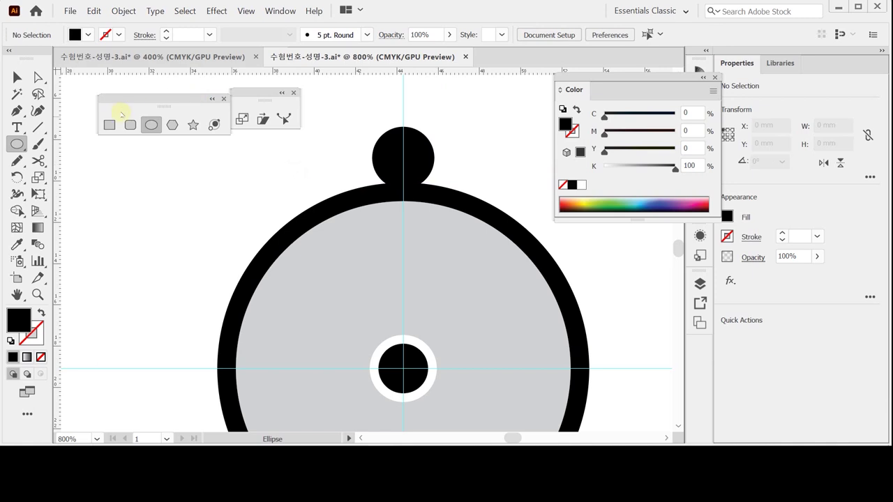
Draw a black rounded rectangle about 5.4 × 1.2 mm with small corner radii, centred on the knob circle above the case.
{"action": "left_click", "coordinate": [130, 125]}
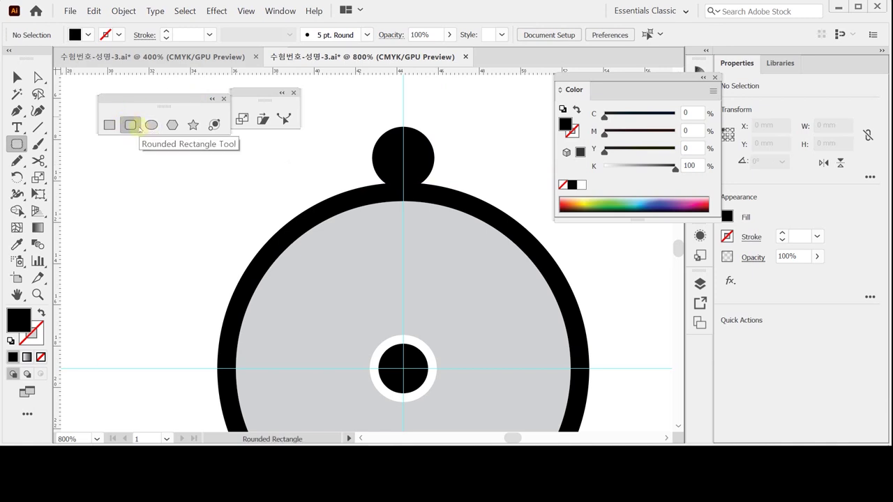
{"action": "left_click_drag", "start_coordinate": [222, 173], "coordinate": [202, 186]}
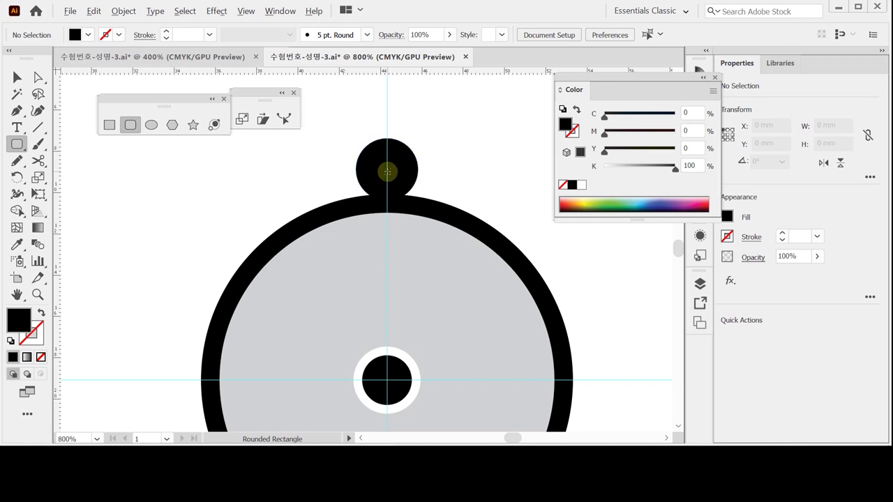
{"action": "left_click_drag", "start_coordinate": [387, 170], "coordinate": [449, 182]}
{"action": "key", "text": "Left"}
{"action": "key", "text": "Right"}
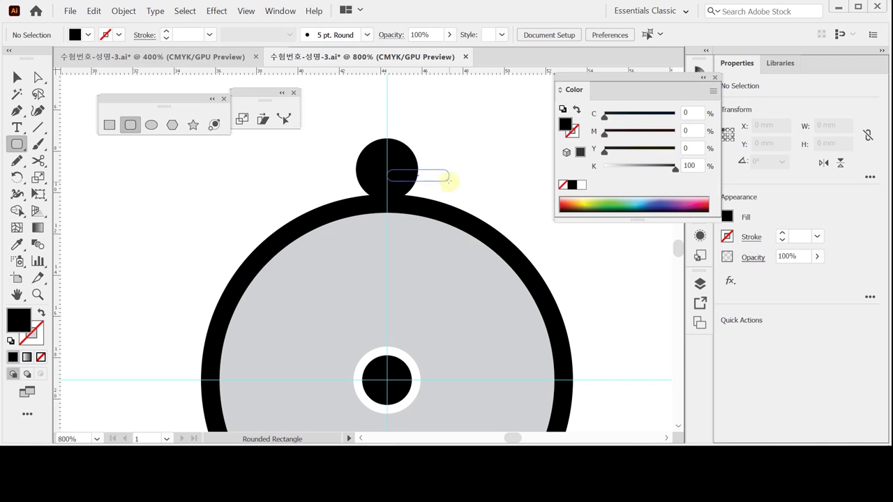
{"action": "key", "text": "Left"}
{"action": "left_click_drag", "start_coordinate": [449, 182], "coordinate": [441, 182]}
{"action": "key", "text": "Right"}
{"action": "key", "text": "alt"}
{"action": "key", "text": "shift"}
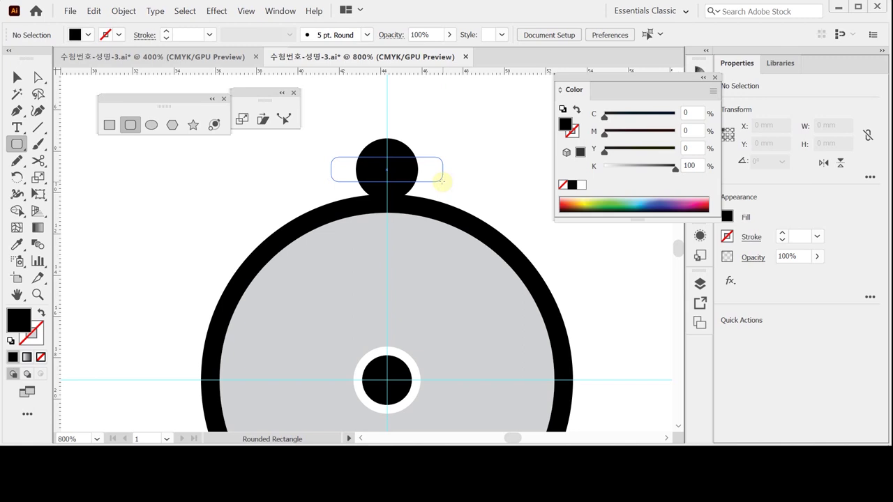
{"action": "left_click_drag", "start_coordinate": [441, 179], "coordinate": [439, 180]}
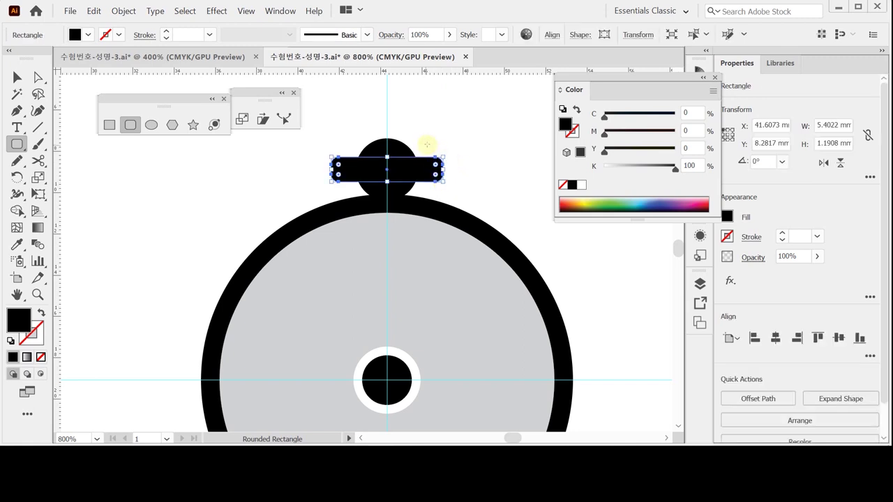
Align all the compass parts to a common horizontal centre, deselect them, and save the document.
{"action": "key", "text": "ctrl+space"}
{"action": "left_click", "coordinate": [421, 291]}
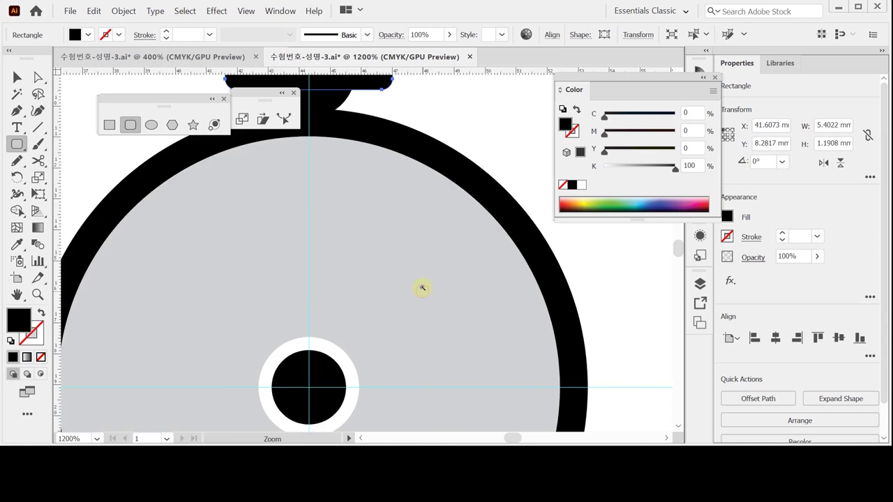
{"action": "left_click", "coordinate": [404, 258], "text": "alt"}
{"action": "left_click", "coordinate": [383, 268], "text": "alt"}
{"action": "left_click", "coordinate": [369, 265], "text": "alt"}
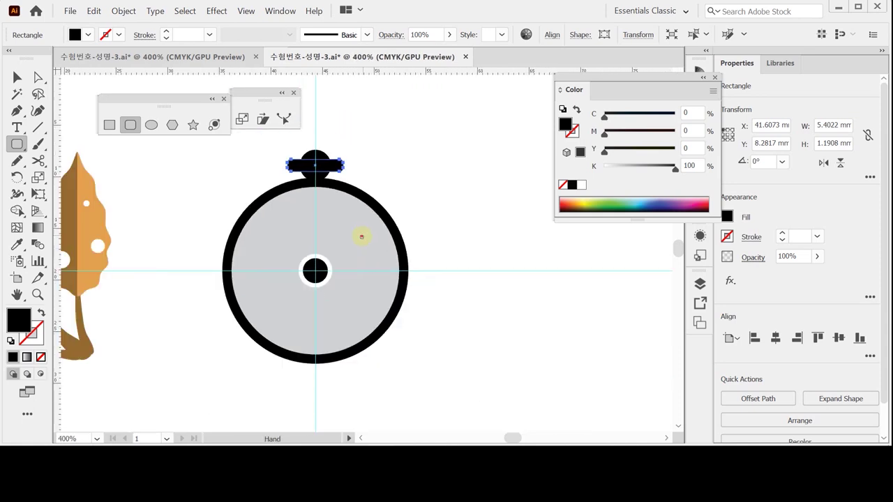
{"action": "left_click_drag", "start_coordinate": [360, 235], "coordinate": [402, 221]}
{"action": "left_click", "coordinate": [17, 76]}
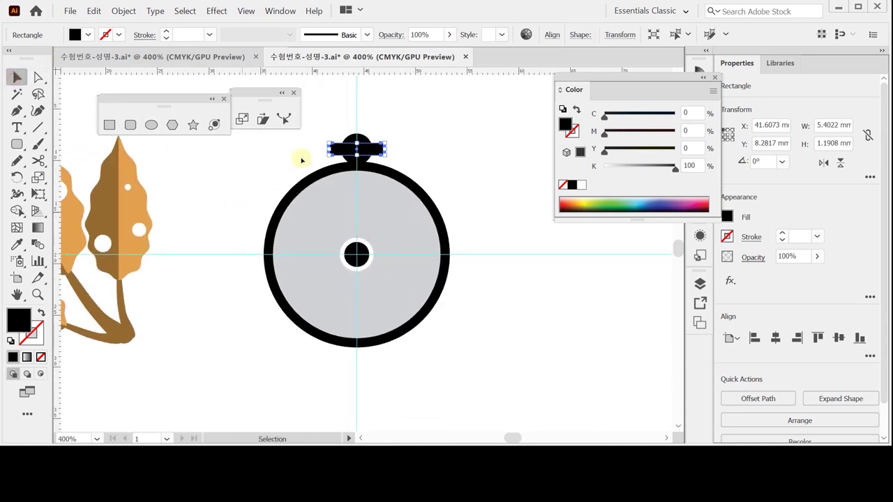
{"action": "left_click_drag", "start_coordinate": [319, 124], "coordinate": [420, 359]}
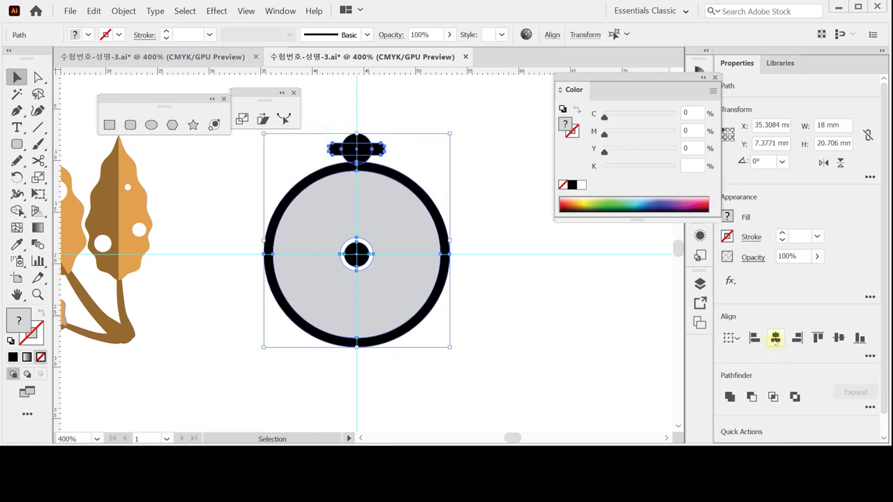
{"action": "left_click", "coordinate": [774, 338]}
{"action": "left_click", "coordinate": [524, 295]}
{"action": "key", "text": "ctrl+space"}
{"action": "left_click", "coordinate": [378, 190]}
{"action": "left_click", "coordinate": [359, 248]}
{"action": "left_click", "coordinate": [342, 253]}
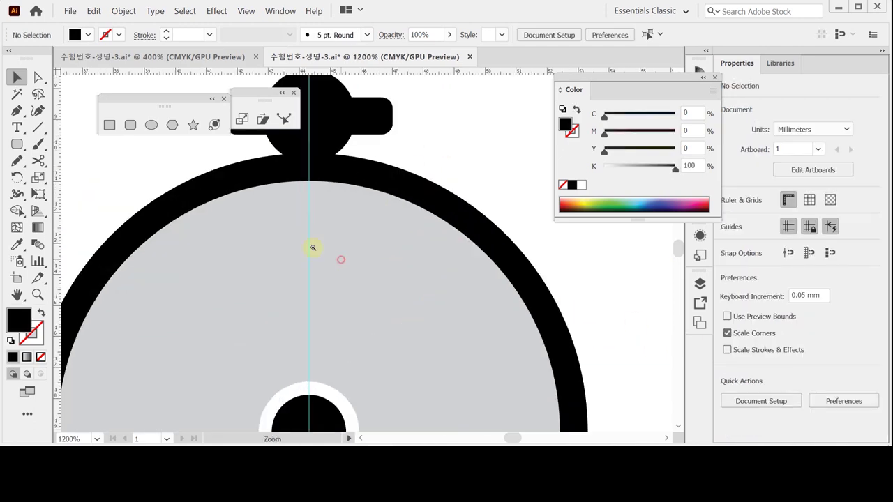
{"action": "left_click", "coordinate": [369, 215]}
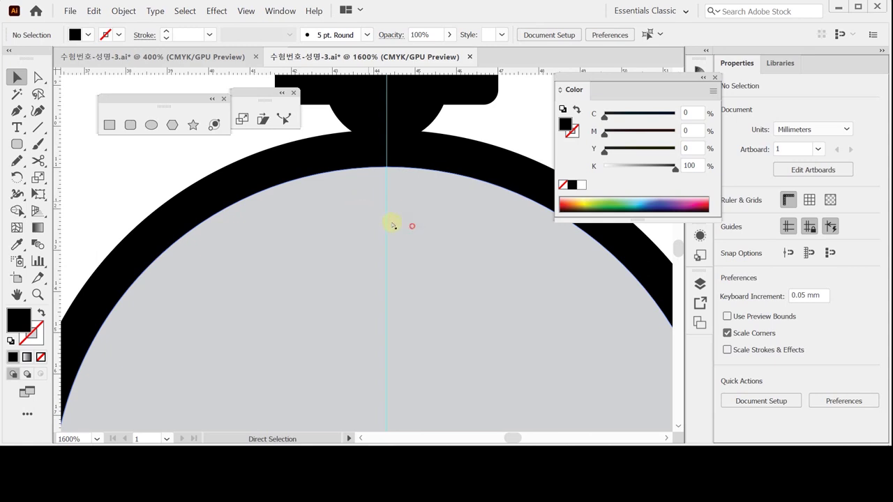
{"action": "key", "text": "ctrl+s"}
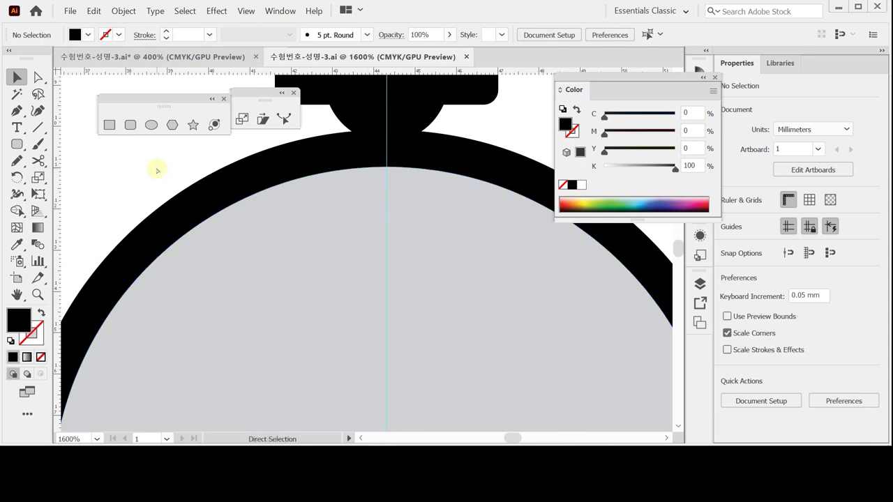
Draw a vertical line about 1.6 mm long on the vertical guide just inside the dial's upper edge, with a black stroke.
{"action": "left_click_drag", "start_coordinate": [38, 127], "coordinate": [81, 127]}
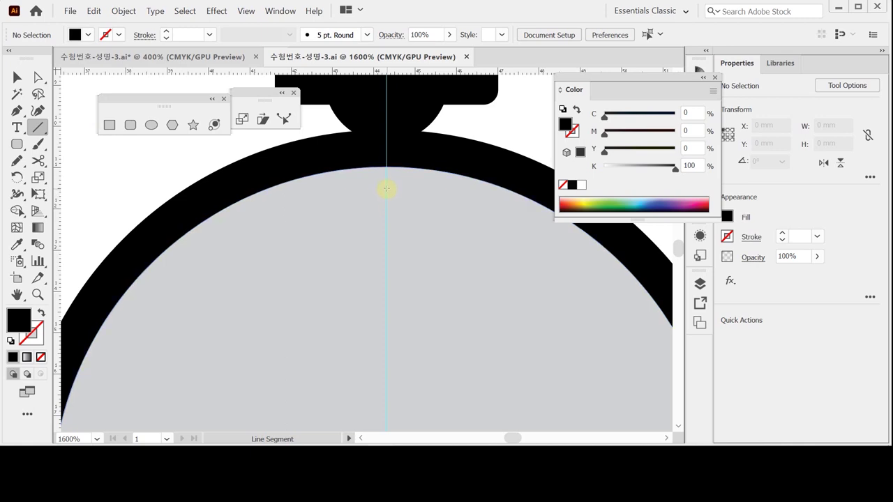
{"action": "left_click_drag", "start_coordinate": [387, 253], "coordinate": [386, 251]}
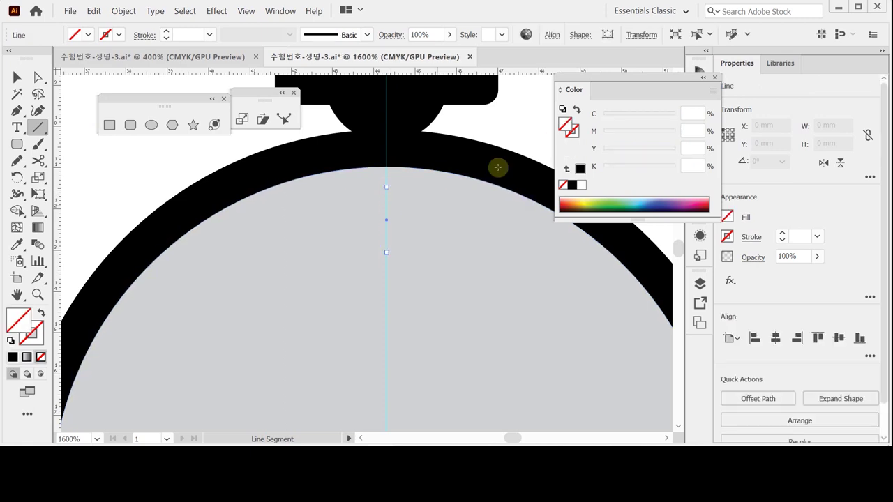
{"action": "key", "text": "x"}
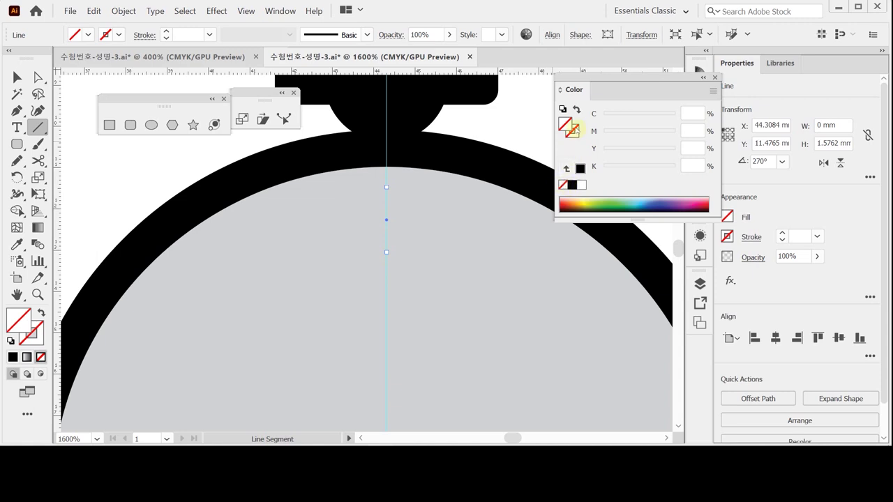
{"action": "left_click", "coordinate": [572, 185]}
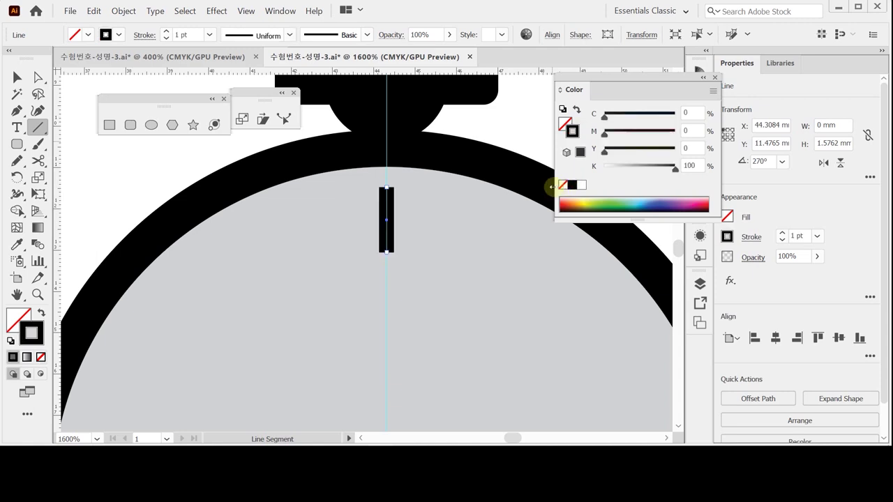
Set the tick line's stroke weight to 1.5 pt with round caps.
{"action": "left_click", "coordinate": [802, 236]}
{"action": "type", "text": "1.5"}
{"action": "key", "text": "Return"}
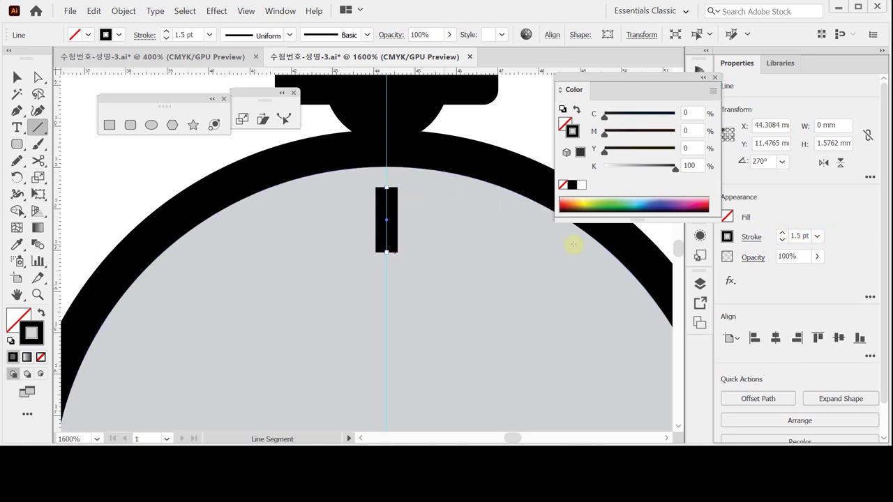
{"action": "left_click", "coordinate": [751, 237]}
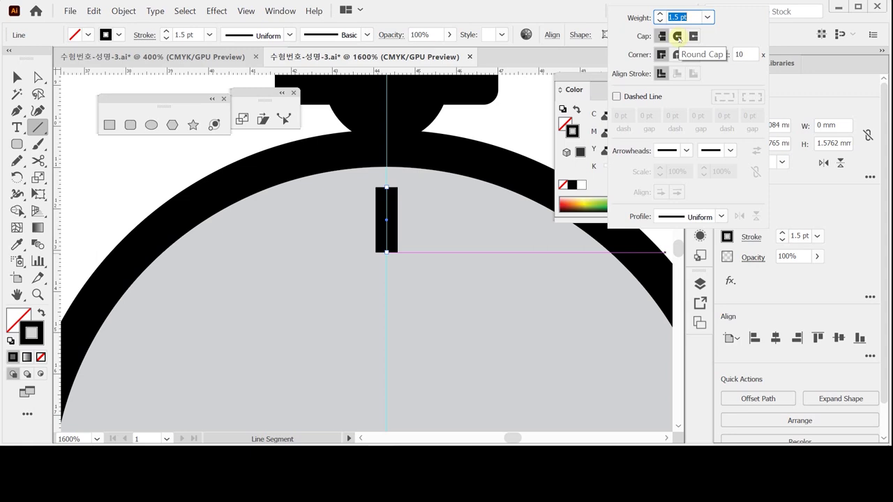
{"action": "left_click", "coordinate": [677, 37]}
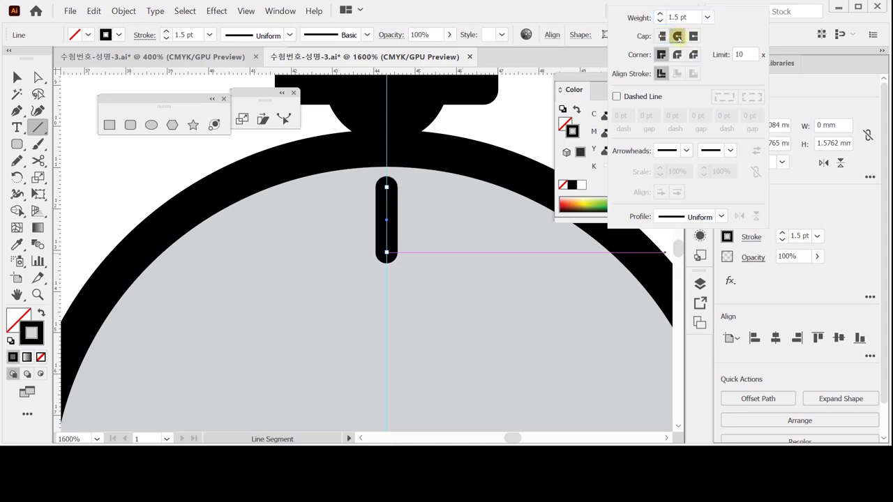
{"action": "left_click", "coordinate": [389, 250]}
{"action": "left_click", "coordinate": [364, 256], "text": "ctrl"}
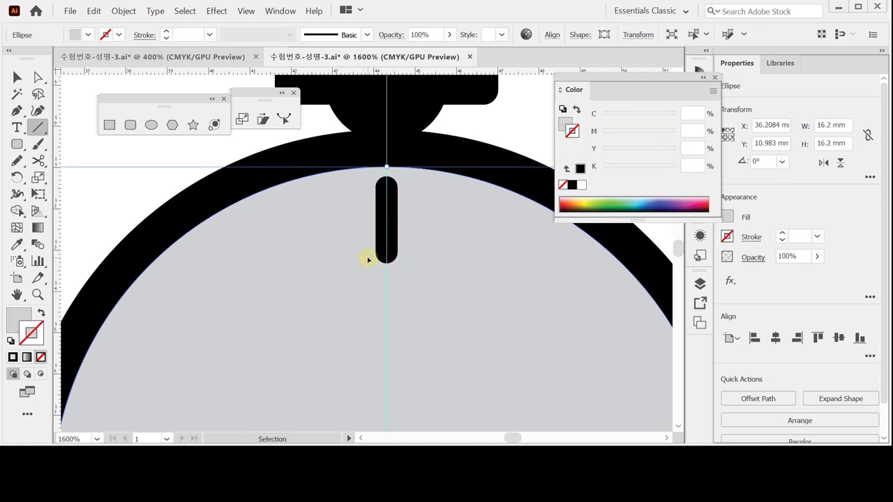
Using outline view, nudge the tick line's lower anchor point upward to shorten the line to about 1.1 mm, and return to preview.
{"action": "key", "text": "ctrl+y"}
{"action": "left_click", "coordinate": [370, 256]}
{"action": "left_click", "coordinate": [387, 251]}
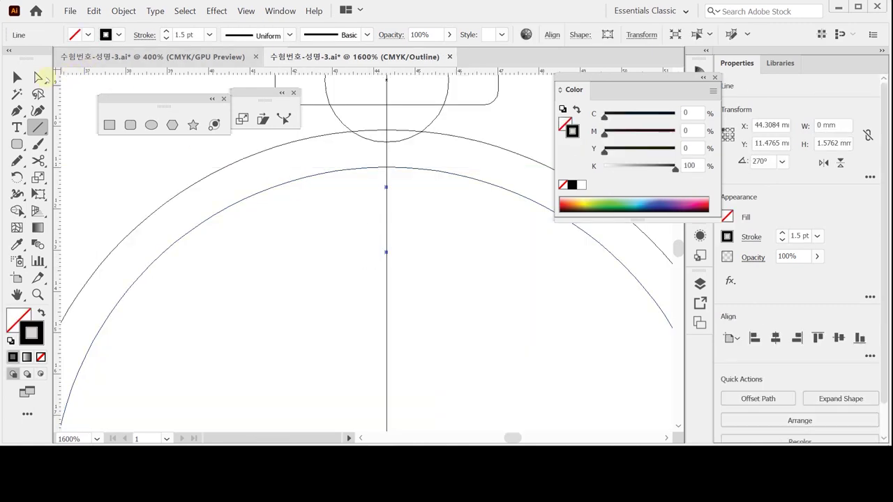
{"action": "key", "text": "a"}
{"action": "left_click_drag", "start_coordinate": [358, 235], "coordinate": [419, 269]}
{"action": "key", "text": "Up"}
{"action": "key", "text": "Up"}
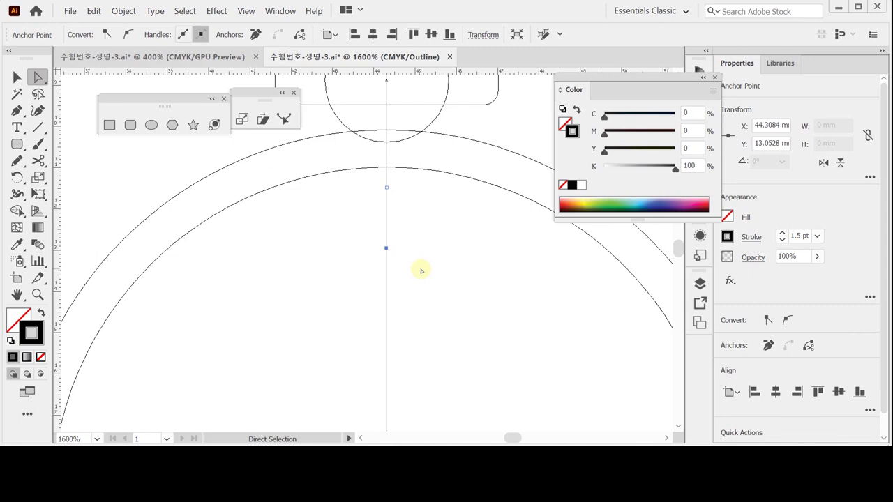
{"action": "key", "text": "Down"}
{"action": "key", "text": "Down"}
{"action": "left_click_drag", "start_coordinate": [353, 223], "coordinate": [403, 258]}
{"action": "key", "text": "ctrl+y"}
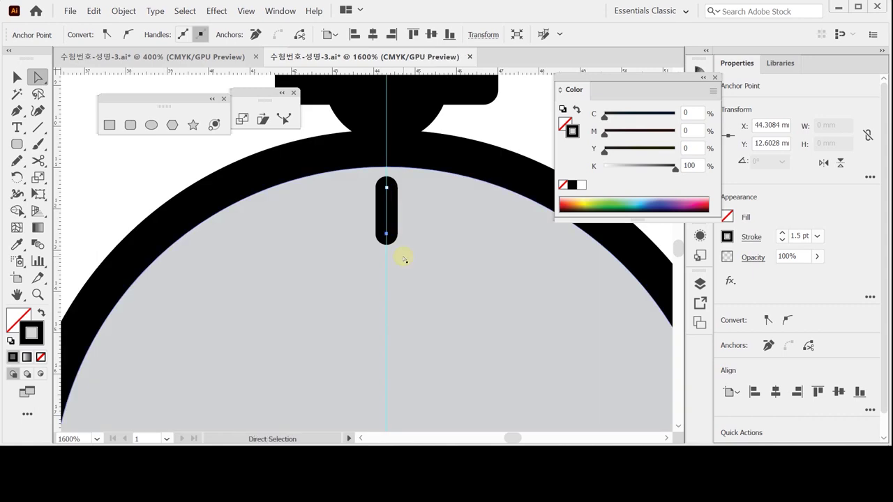
Convert the shortened tick line's stroke into a filled shape with Outline Stroke.
{"action": "left_click", "coordinate": [16, 77]}
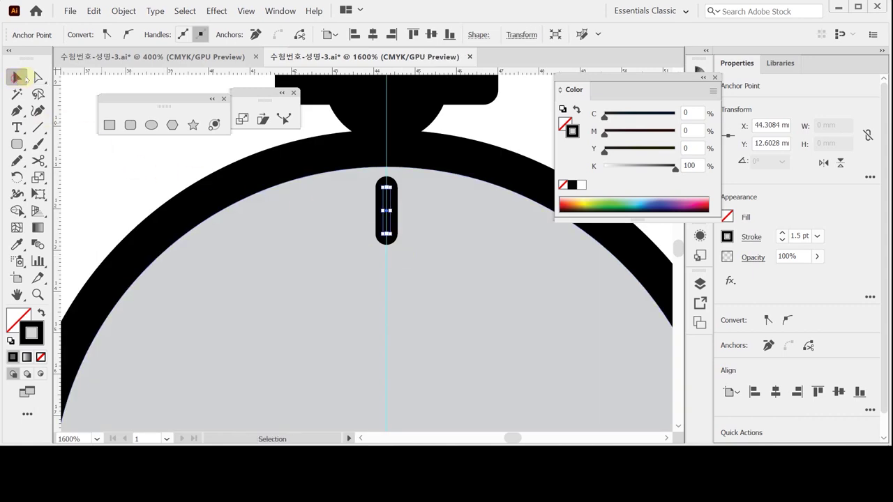
{"action": "left_click", "coordinate": [367, 243]}
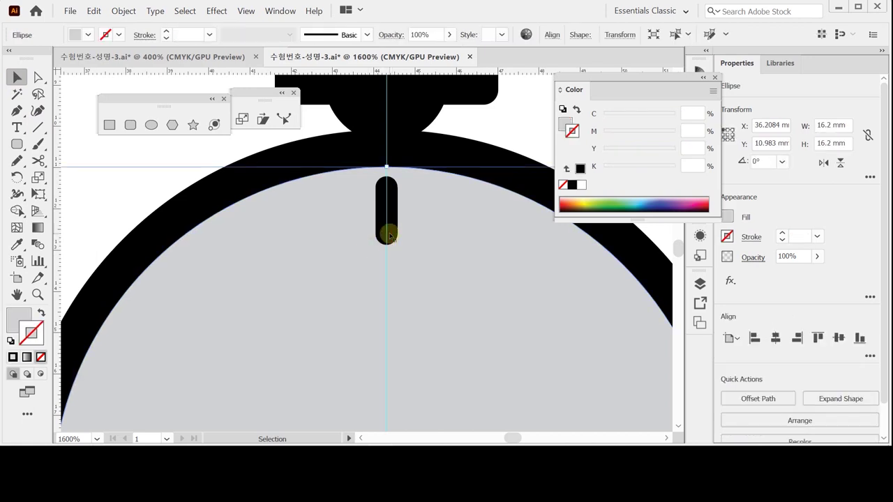
{"action": "left_click", "coordinate": [387, 226]}
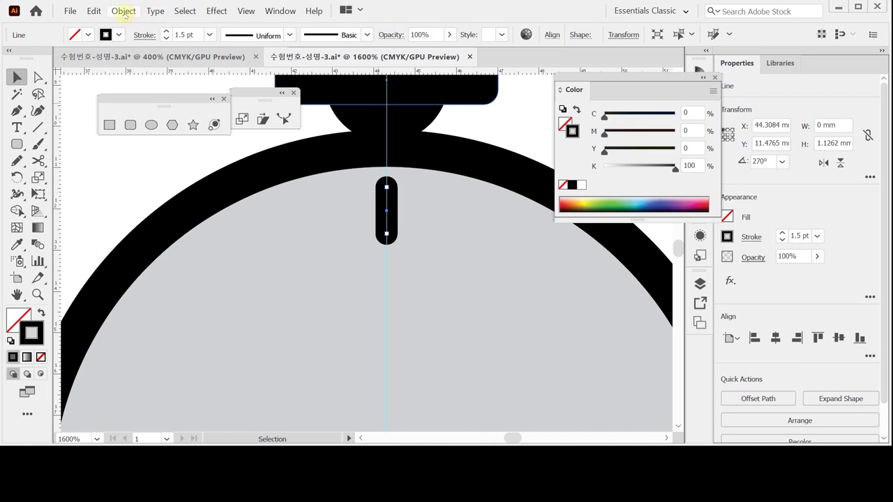
{"action": "left_click", "coordinate": [123, 11]}
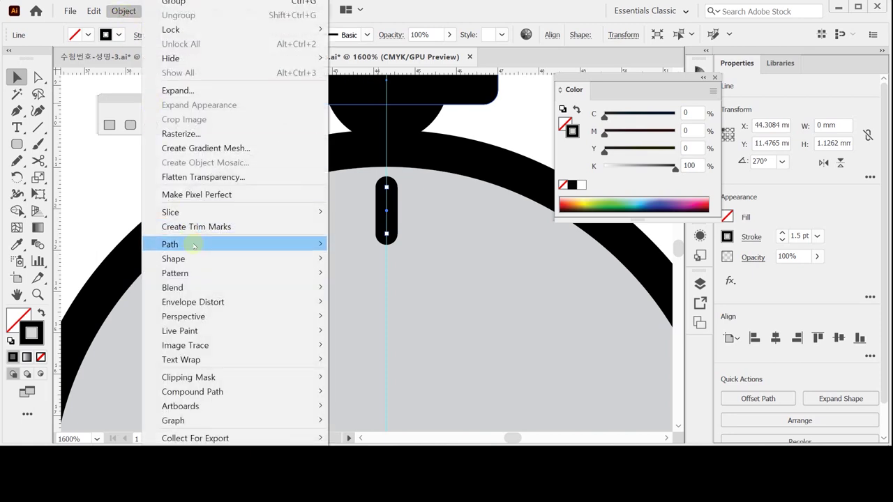
{"action": "mouse_move", "coordinate": [193, 245]}
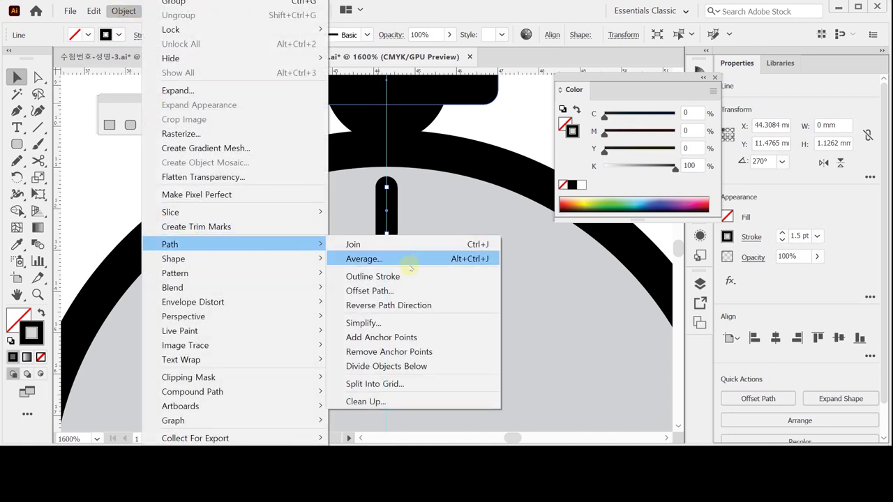
{"action": "left_click", "coordinate": [410, 279]}
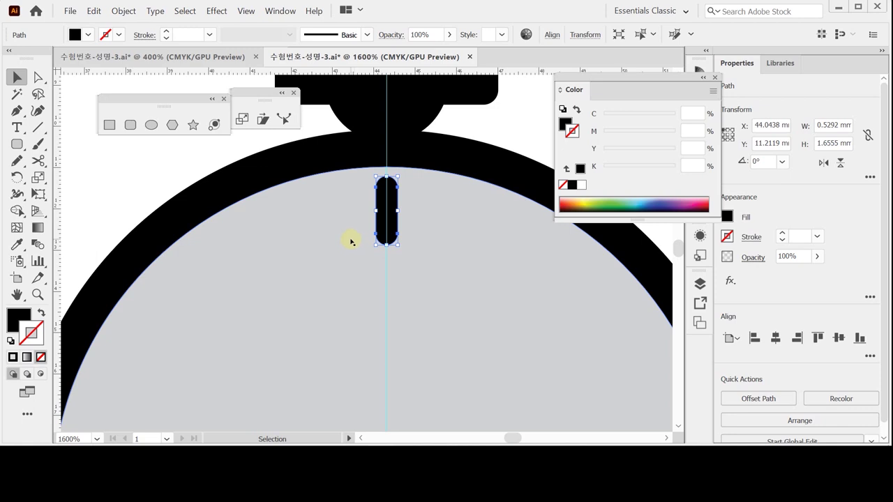
Make a copy of the tick mark rotated 30° around the dial's centre point.
{"action": "key", "text": "z"}
{"action": "left_click", "coordinate": [453, 352], "text": "alt"}
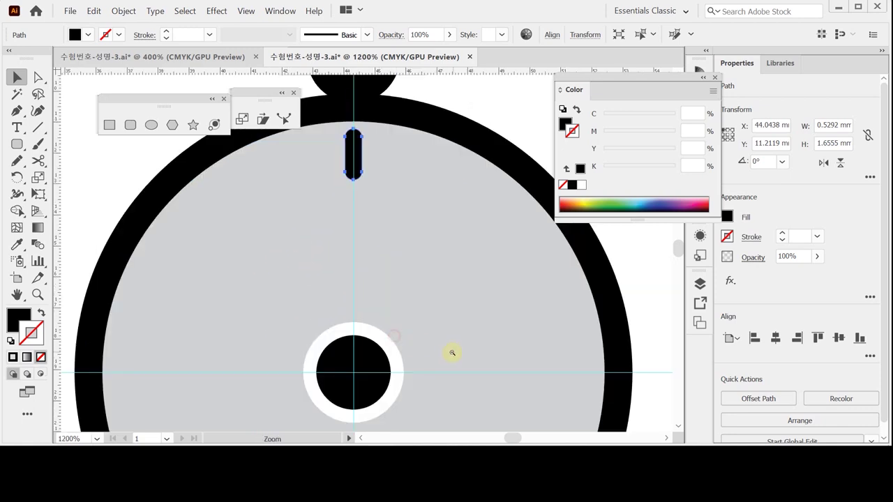
{"action": "left_click", "coordinate": [412, 328], "text": "alt"}
{"action": "left_click", "coordinate": [372, 281], "text": "alt"}
{"action": "scroll", "coordinate": [389, 282], "scroll_direction": "up", "scroll_amount": 1}
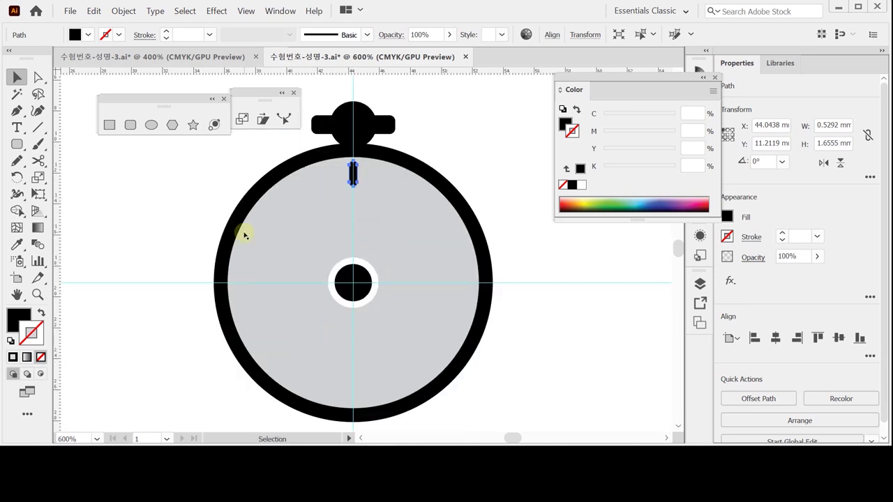
{"action": "left_click", "coordinate": [17, 177]}
{"action": "left_click_drag", "start_coordinate": [17, 177], "coordinate": [48, 175]}
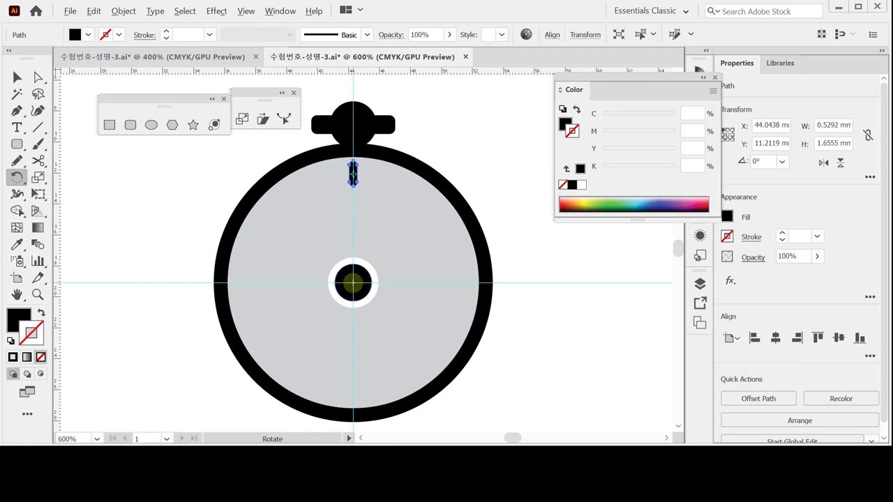
{"action": "left_click", "coordinate": [353, 282], "text": "alt"}
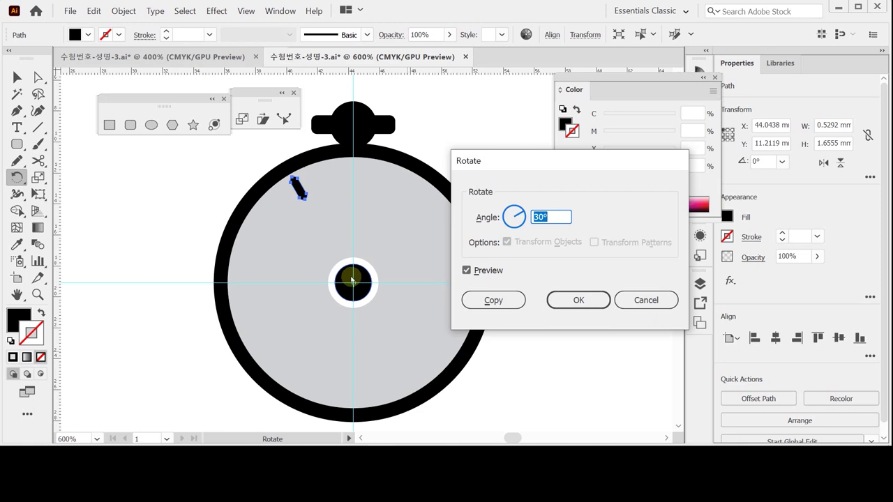
{"action": "left_click", "coordinate": [473, 299]}
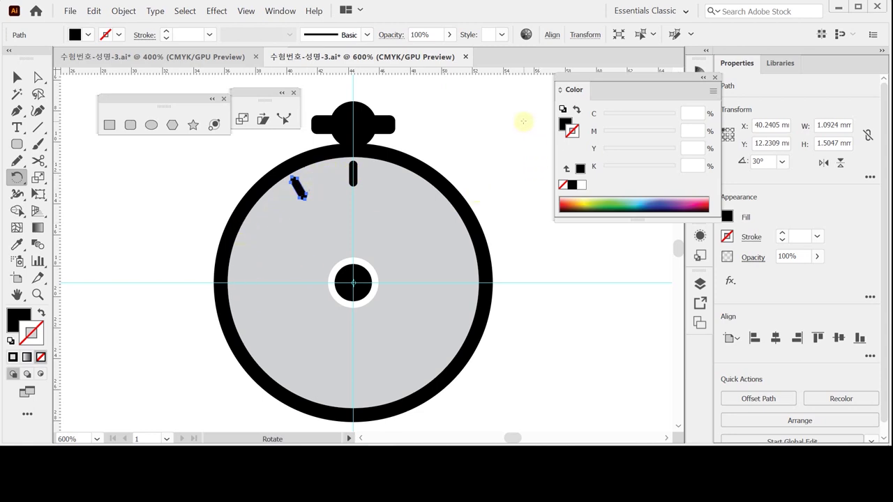
Repeat the rotated copy ten more times to complete the ring of tick marks around the dial, and deselect.
{"action": "key", "text": "ctrl+d"}
{"action": "key", "text": "ctrl+d"}
{"action": "key", "text": "ctrl+d"}
{"action": "key", "text": "ctrl+d"}
{"action": "key", "text": "ctrl+d"}
{"action": "key", "text": "ctrl+d"}
{"action": "key", "text": "ctrl+d"}
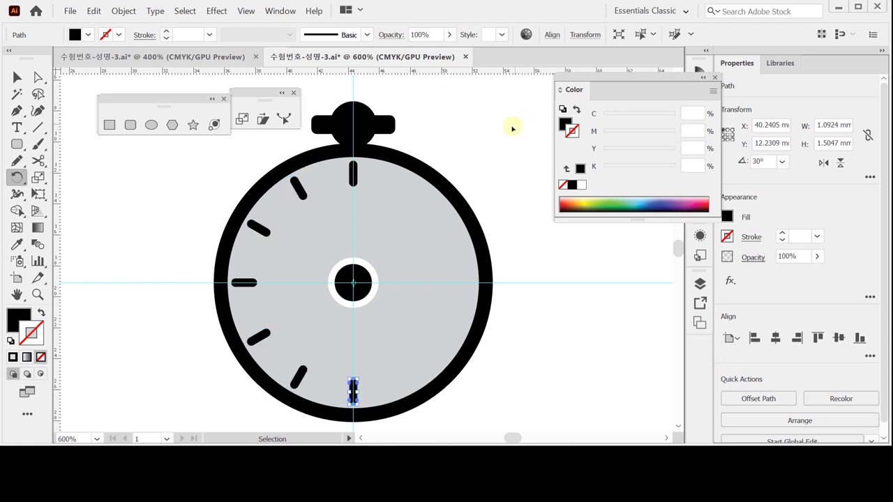
{"action": "key", "text": "ctrl+d"}
{"action": "key", "text": "ctrl+d"}
{"action": "key", "text": "ctrl+d"}
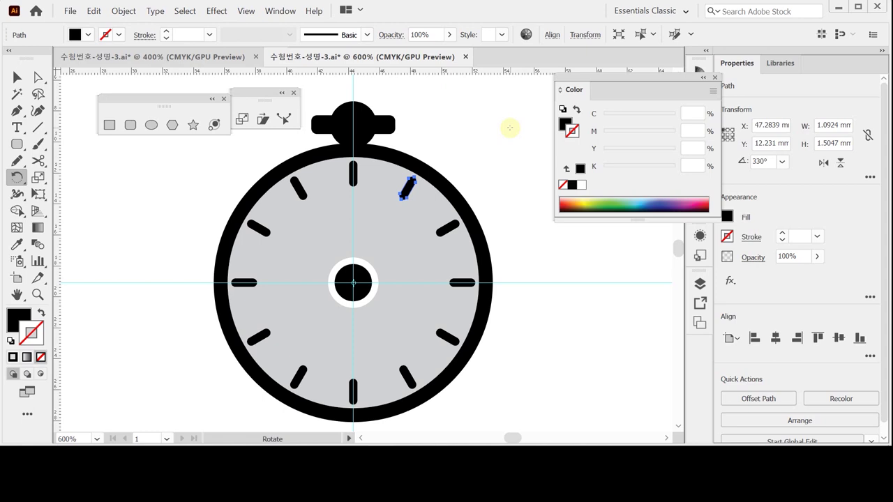
{"action": "left_click", "coordinate": [492, 128], "text": "ctrl"}
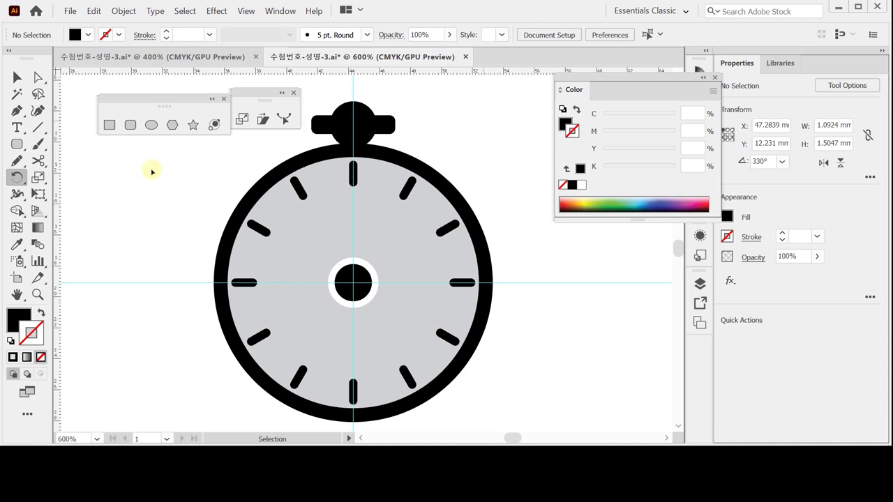
Create a four-point star centred on the compass dial with radii of 6 mm and 1.5 mm, and save the document.
{"action": "left_click", "coordinate": [192, 124]}
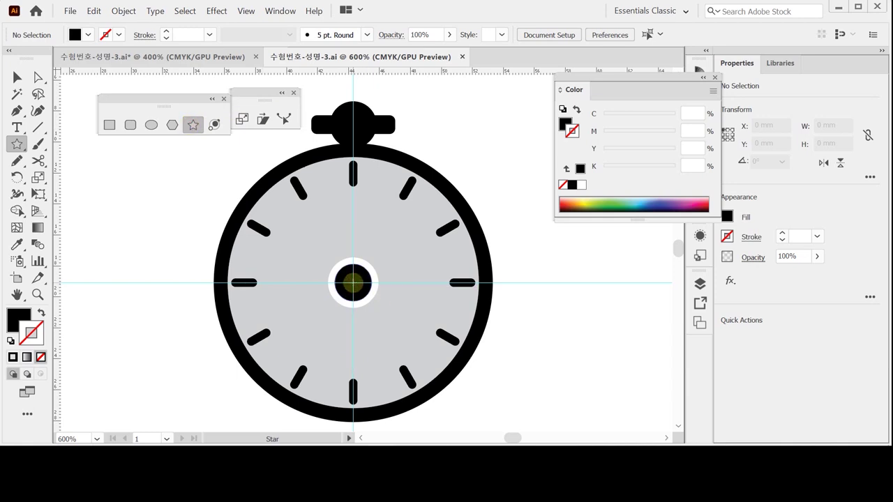
{"action": "left_click", "coordinate": [353, 282]}
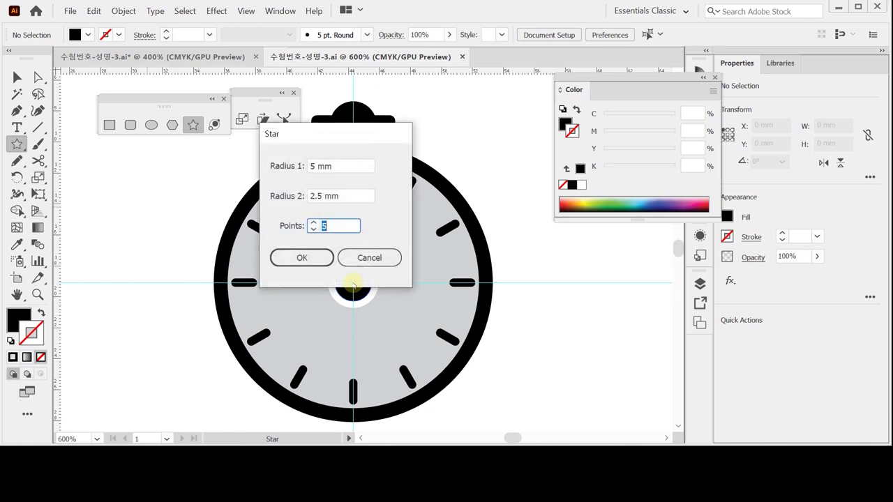
{"action": "left_click_drag", "start_coordinate": [292, 132], "coordinate": [432, 110]}
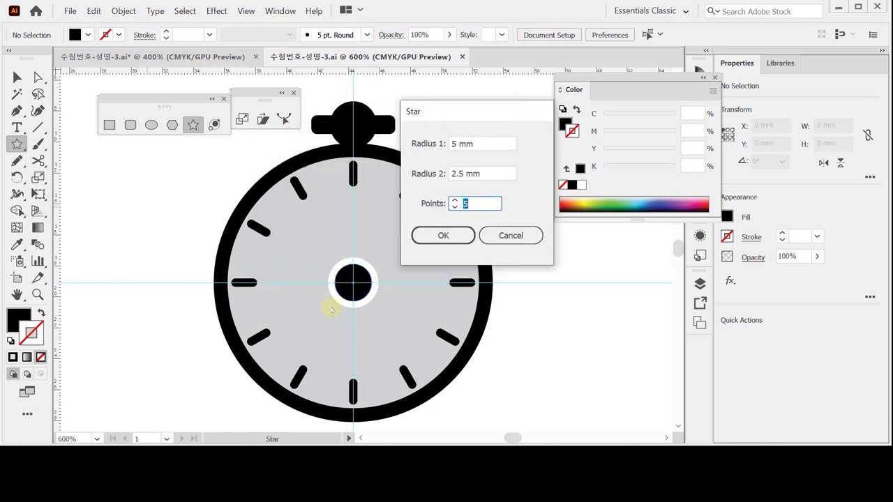
{"action": "left_click", "coordinate": [484, 142]}
{"action": "type", "text": "6"}
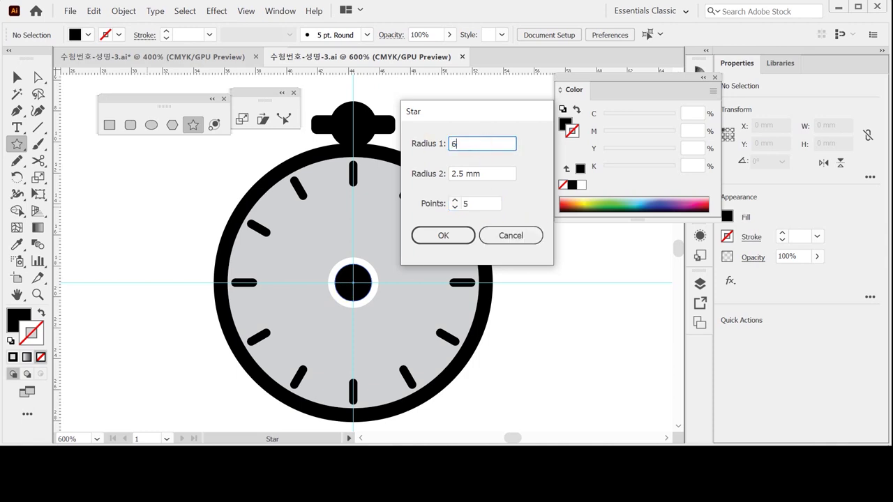
{"action": "key", "text": "Tab"}
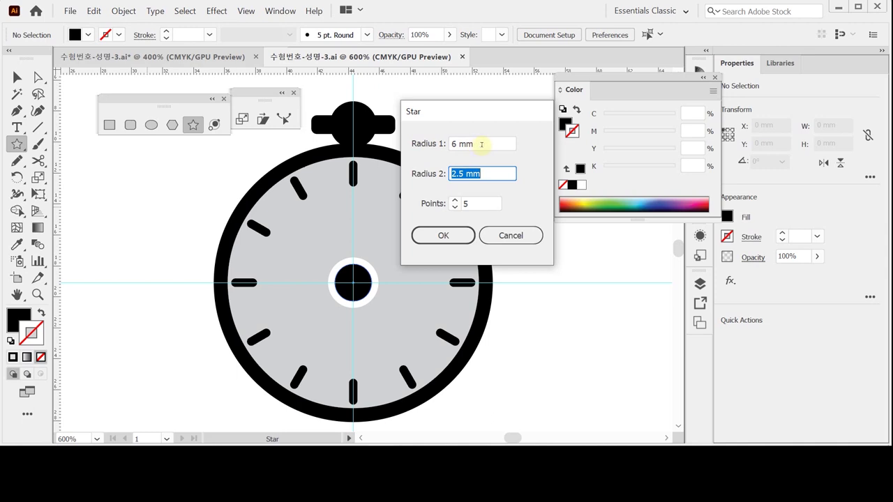
{"action": "left_click", "coordinate": [450, 174]}
{"action": "type", "text": "1"}
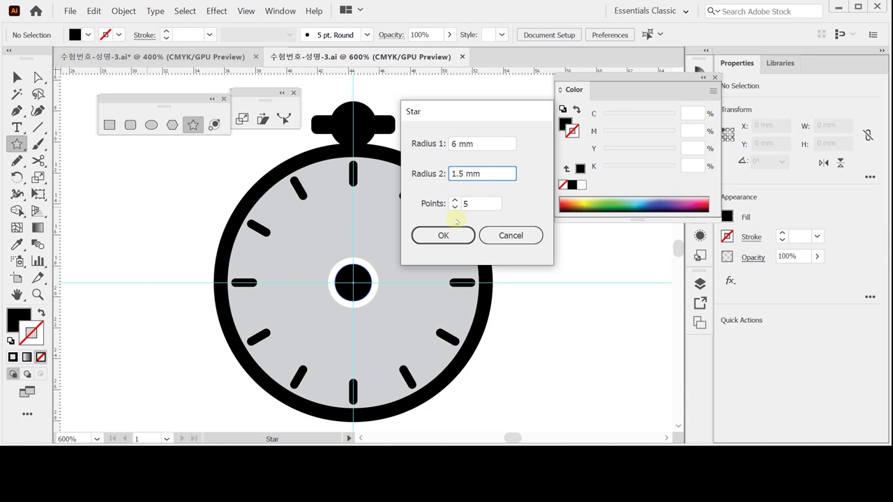
{"action": "left_click", "coordinate": [454, 207]}
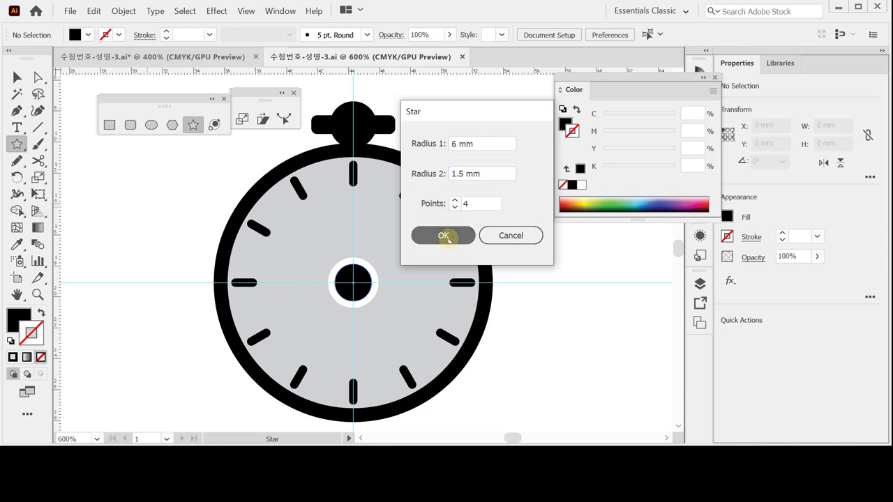
{"action": "left_click", "coordinate": [446, 235]}
{"action": "key", "text": "ctrl"}
{"action": "key", "text": "ctrl+s"}
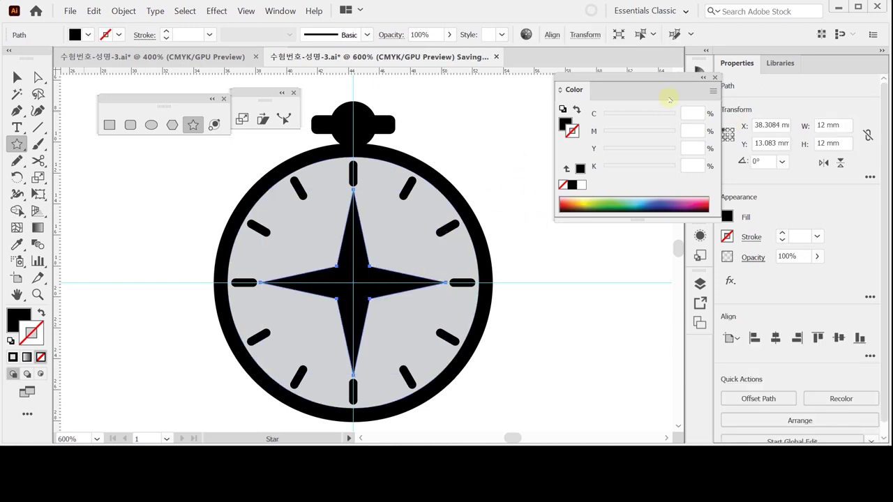
Fill the star with C 30, M 30, Y 40, K 0 and save the document.
{"action": "left_click", "coordinate": [565, 124]}
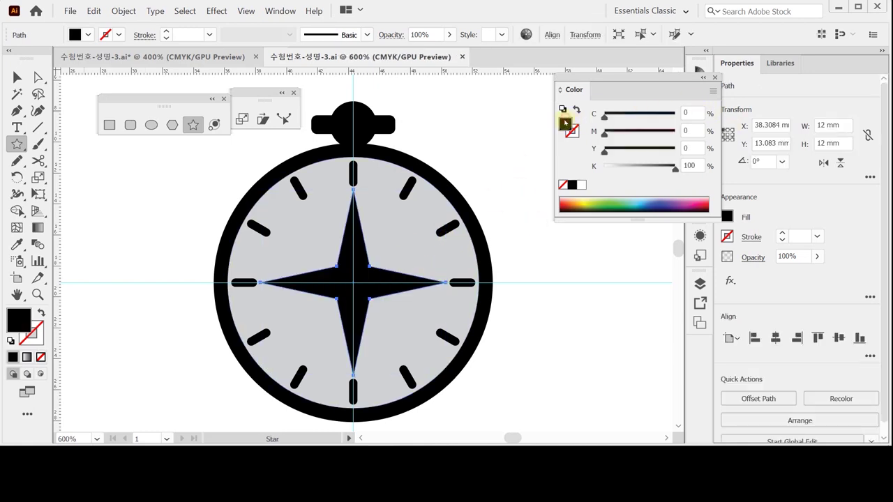
{"action": "left_click", "coordinate": [688, 113]}
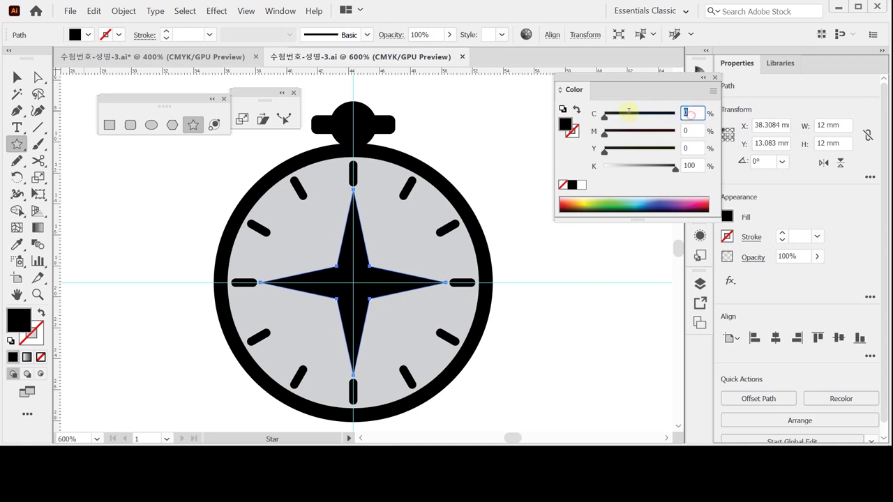
{"action": "type", "text": "30"}
{"action": "key", "text": "Tab"}
{"action": "type", "text": "30"}
{"action": "key", "text": "Tab"}
{"action": "type", "text": "40"}
{"action": "key", "text": "Tab"}
{"action": "type", "text": "0"}
{"action": "key", "text": "Tab"}
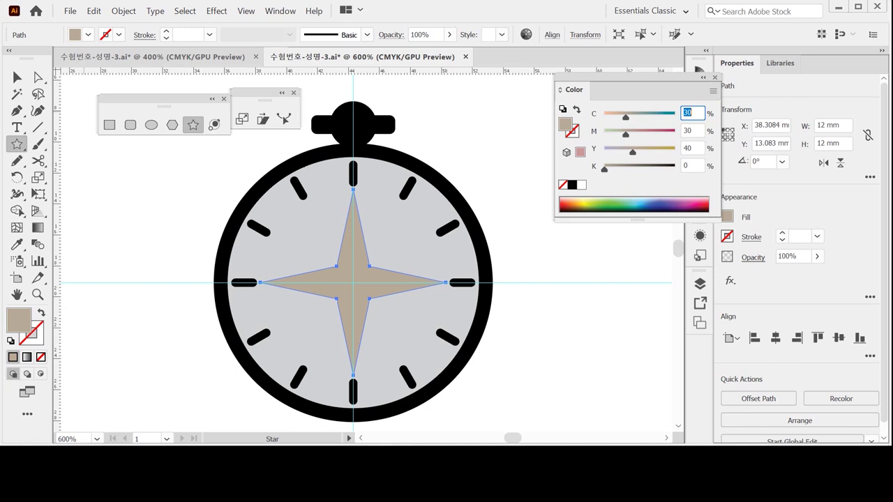
{"action": "key", "text": "v"}
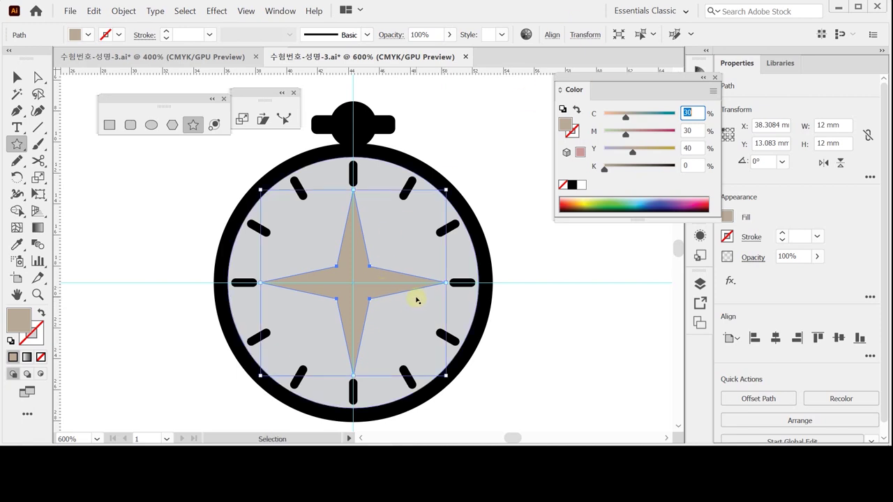
{"action": "key", "text": "ctrl"}
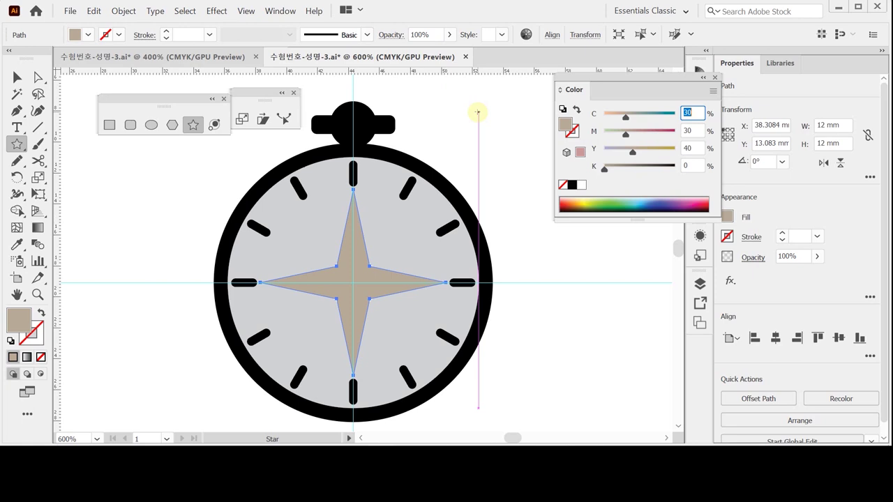
{"action": "key", "text": "ctrl+s"}
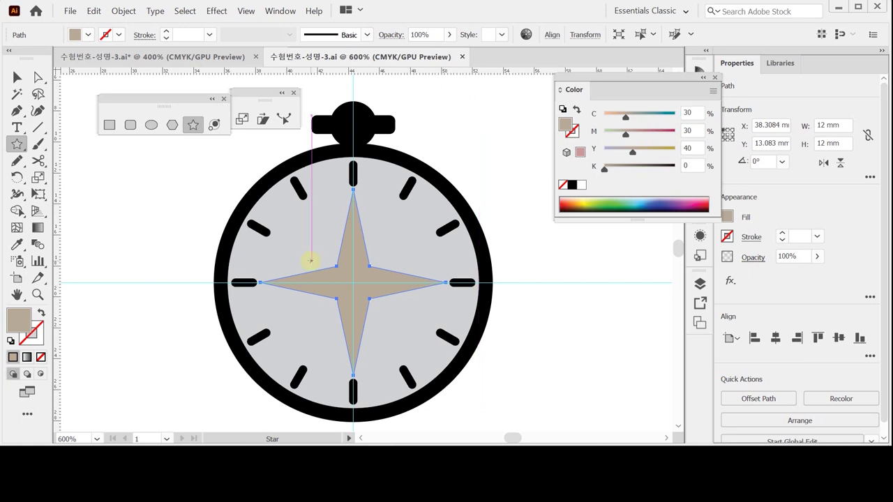
Select the two small centre circles using outline view, bring them in front of the star in preview, and deselect.
{"action": "key", "text": "ctrl"}
{"action": "left_click", "coordinate": [316, 269], "text": "ctrl"}
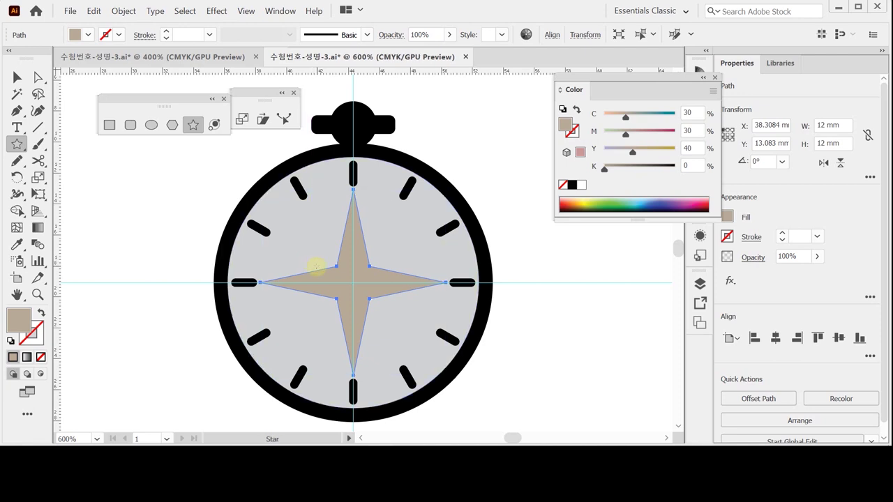
{"action": "key", "text": "ctrl+y"}
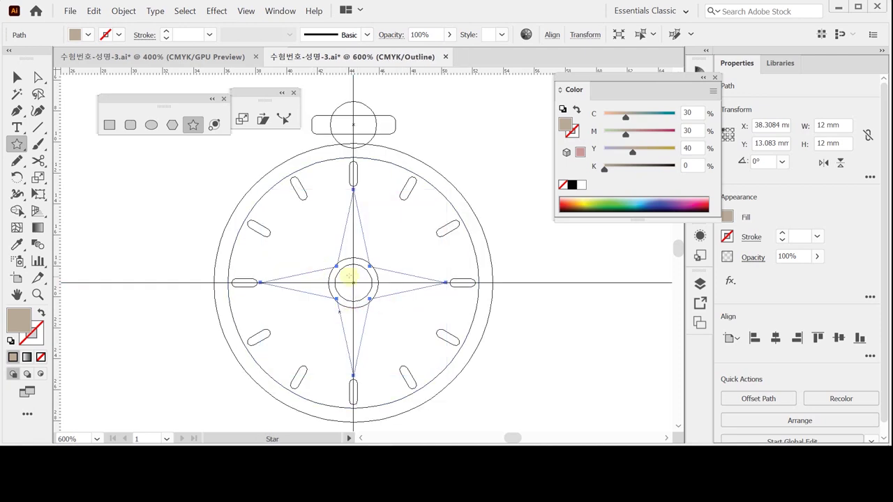
{"action": "left_click", "coordinate": [343, 270], "text": "ctrl"}
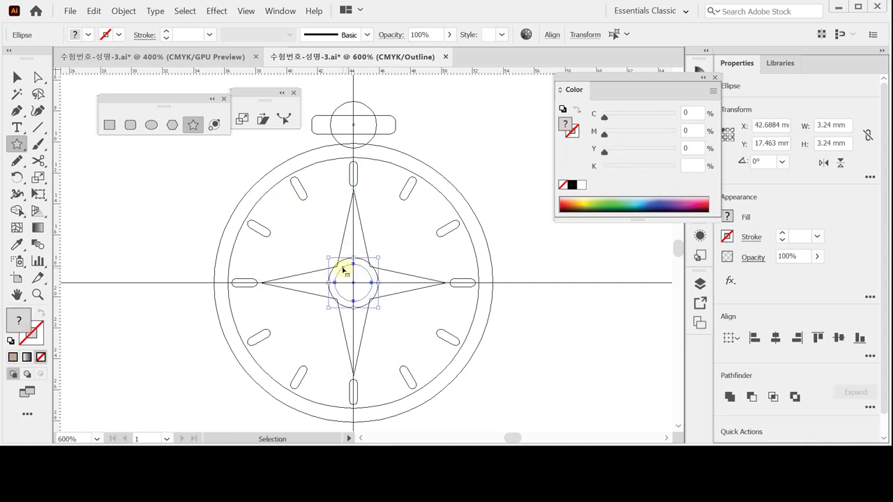
{"action": "key", "text": "ctrl+y"}
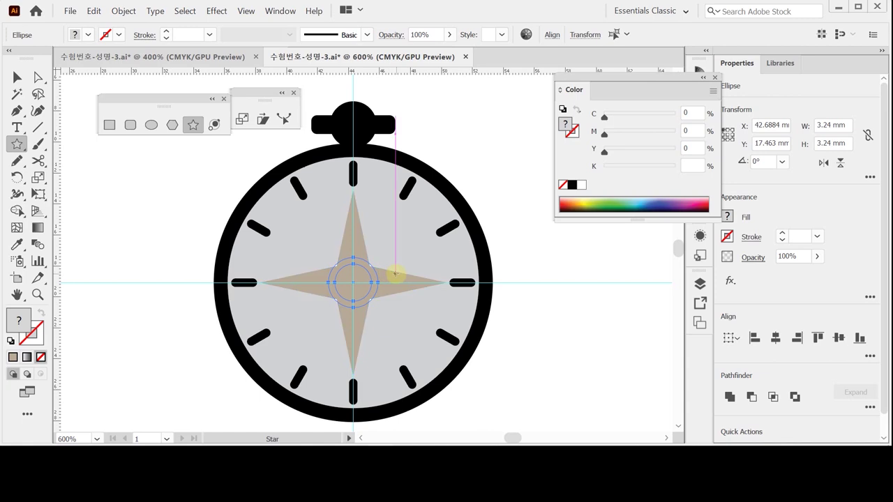
{"action": "key", "text": "ctrl+shift+bracketright"}
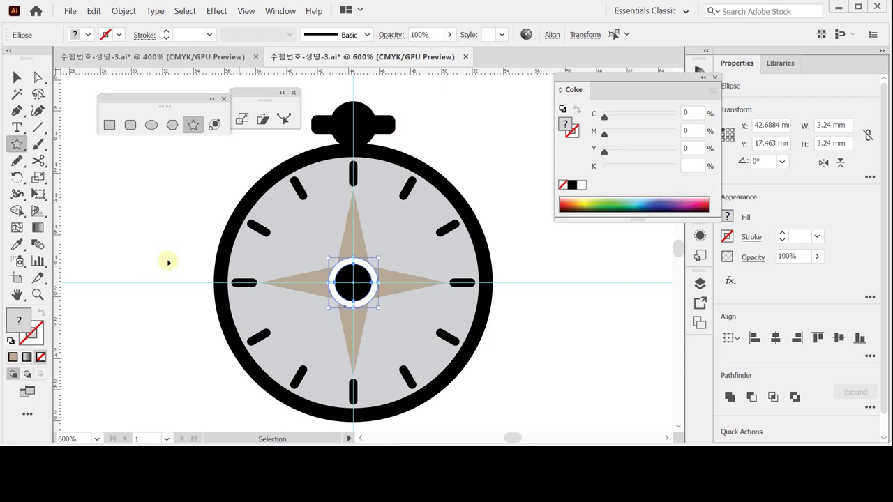
{"action": "left_click", "coordinate": [152, 227], "text": "ctrl"}
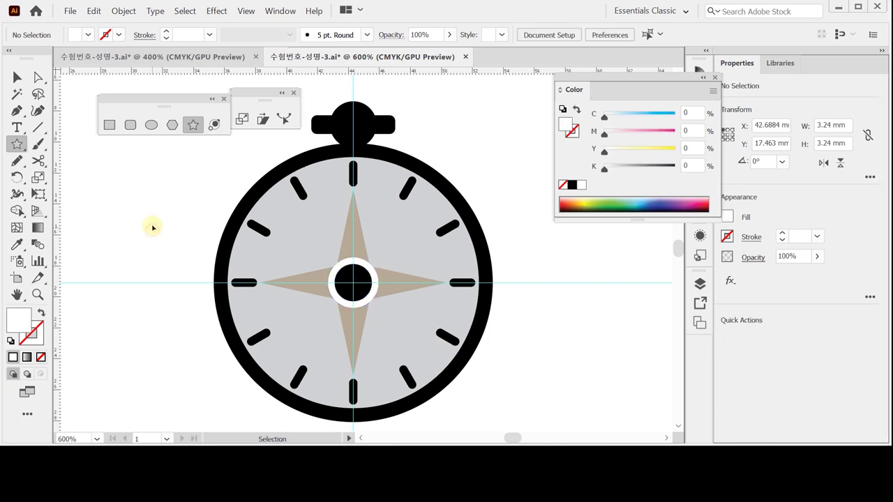
Make a copy of the beige star rotated 45° around its centre.
{"action": "left_click", "coordinate": [358, 229], "text": "ctrl"}
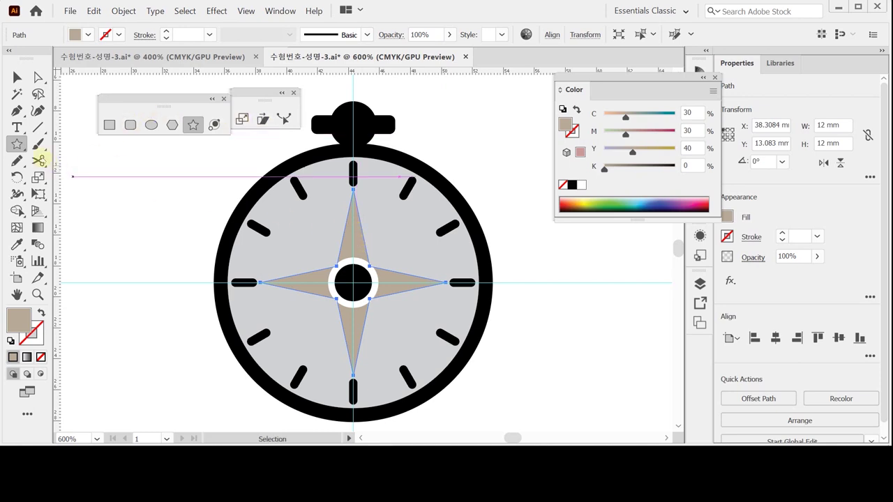
{"action": "double_click", "coordinate": [16, 176]}
{"action": "type", "text": "45"}
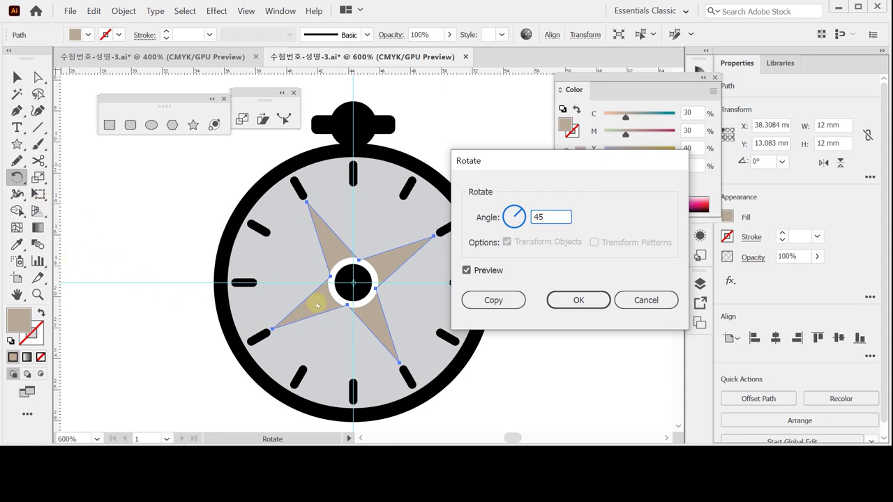
{"action": "left_click", "coordinate": [486, 300]}
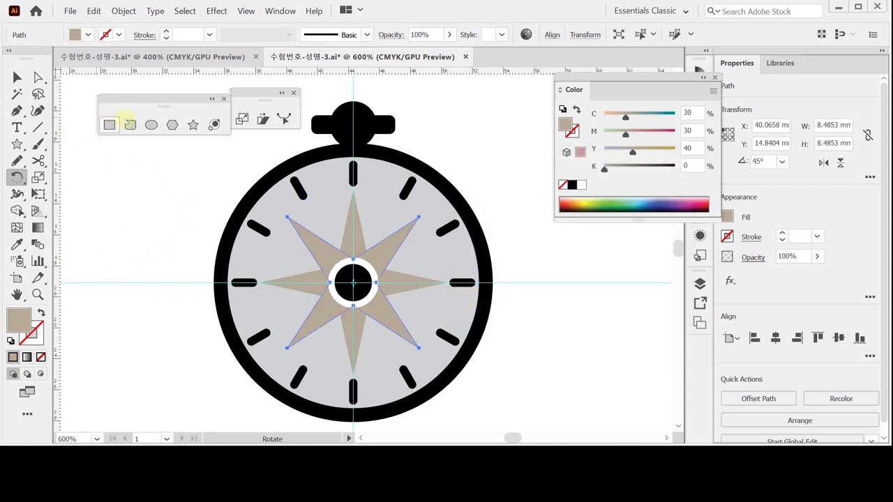
Scale the rotated star copy uniformly to 65%.
{"action": "left_click", "coordinate": [241, 120]}
{"action": "double_click", "coordinate": [241, 119]}
{"action": "type", "text": "65"}
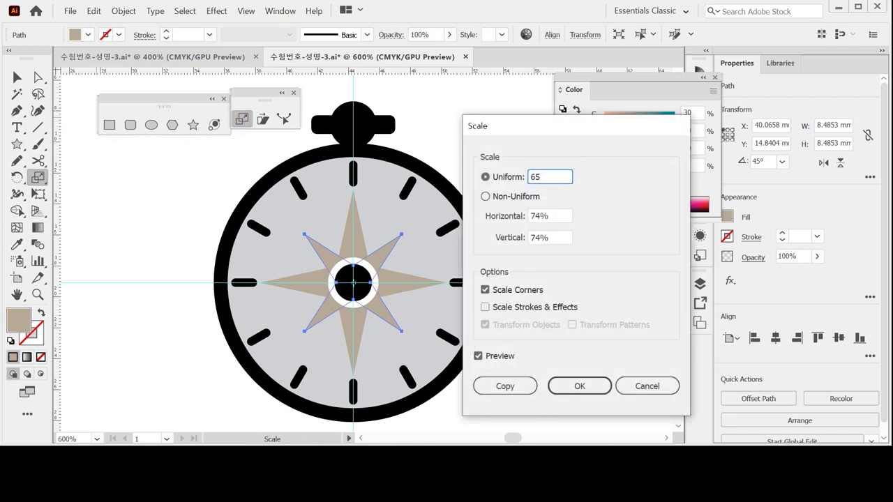
{"action": "key", "text": "Return"}
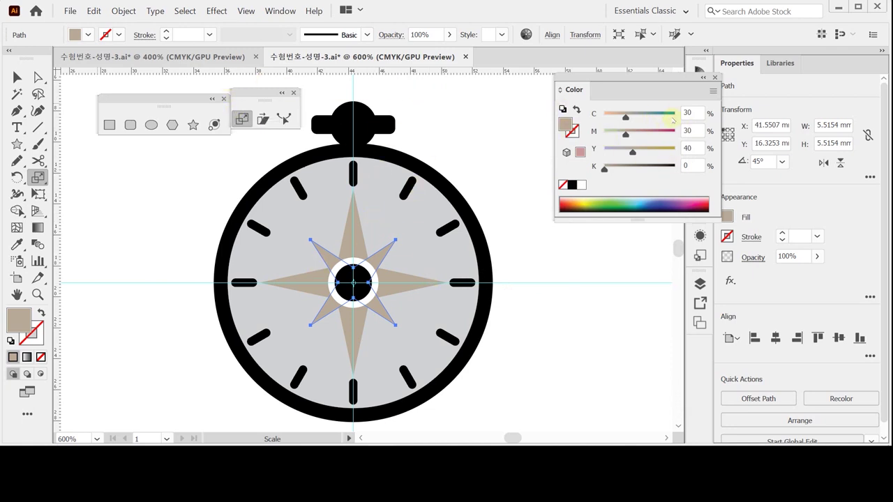
Fill the smaller diagonal star with C 50, M 50, Y 60, K 20, save the document, and deselect.
{"action": "double_click", "coordinate": [698, 112]}
{"action": "type", "text": "50"}
{"action": "key", "text": "Tab"}
{"action": "type", "text": "50"}
{"action": "key", "text": "Tab"}
{"action": "type", "text": "60"}
{"action": "key", "text": "Tab"}
{"action": "type", "text": "20"}
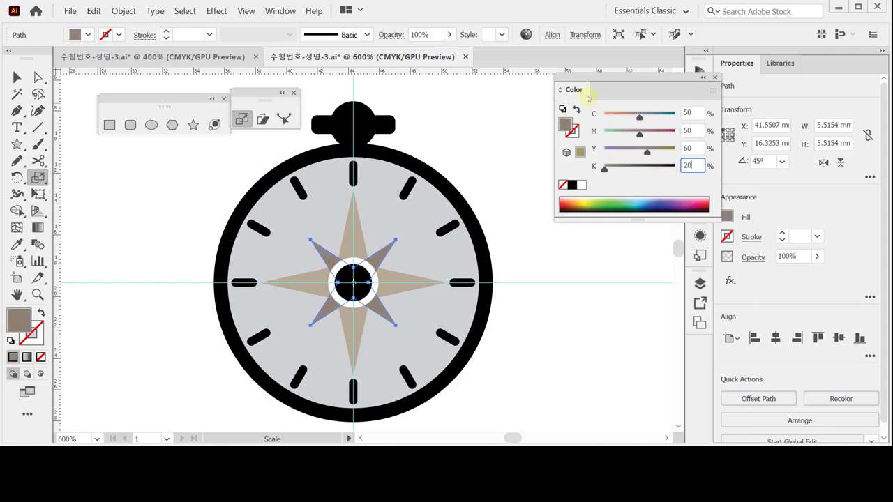
{"action": "key", "text": "Return"}
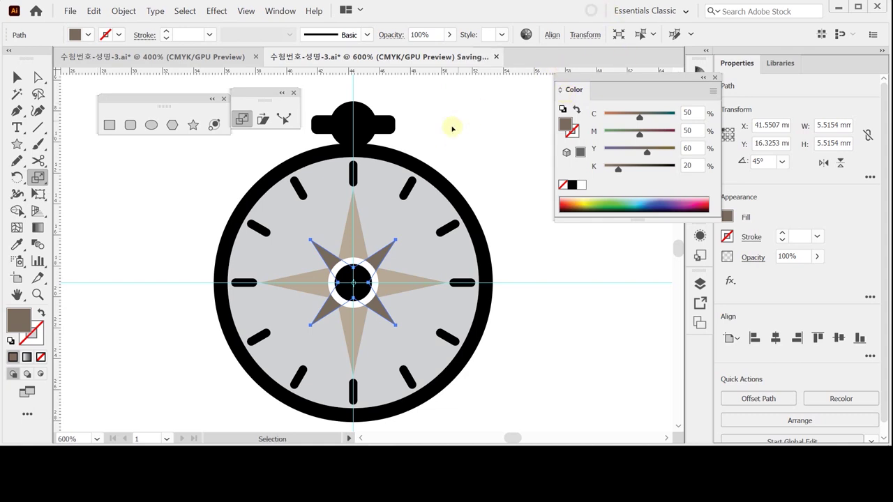
{"action": "key", "text": "ctrl+shift+a"}
Create a 25 × 25 mm square centred on the compass dial and send it behind the compass artwork.
{"action": "left_click", "coordinate": [417, 237], "text": "ctrl+alt"}
{"action": "left_click_drag", "start_coordinate": [328, 257], "coordinate": [339, 235]}
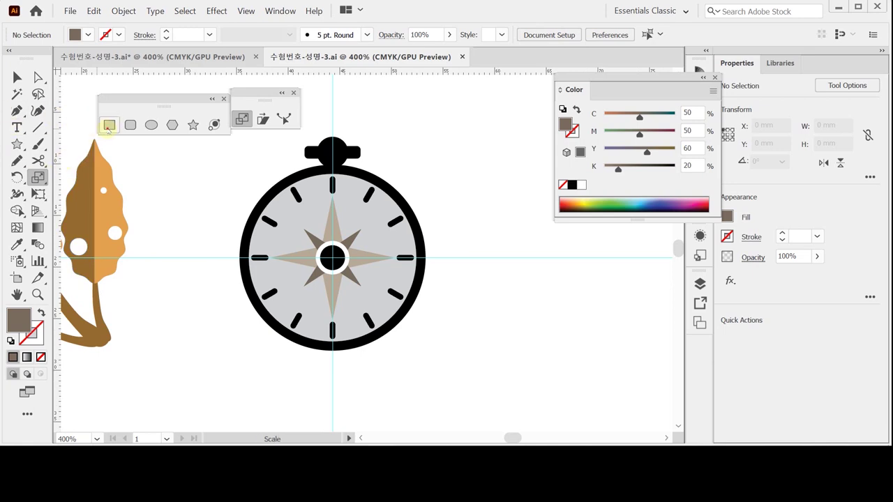
{"action": "left_click", "coordinate": [109, 124]}
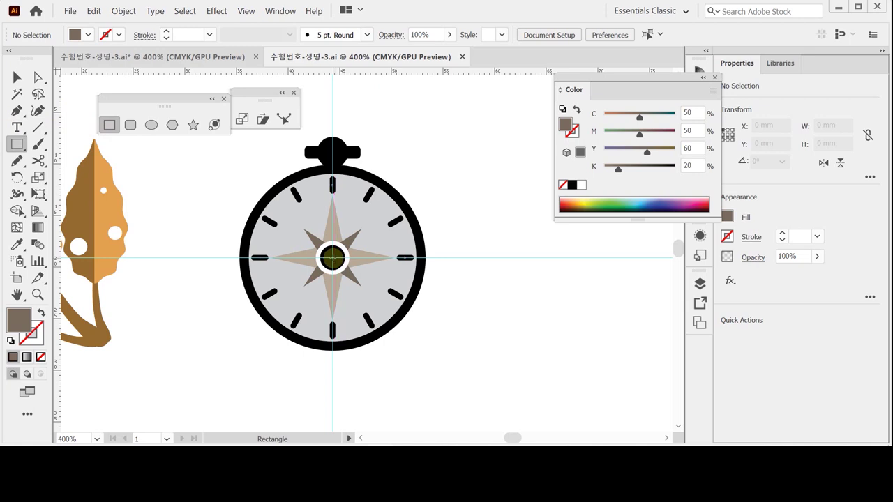
{"action": "left_click", "coordinate": [333, 258]}
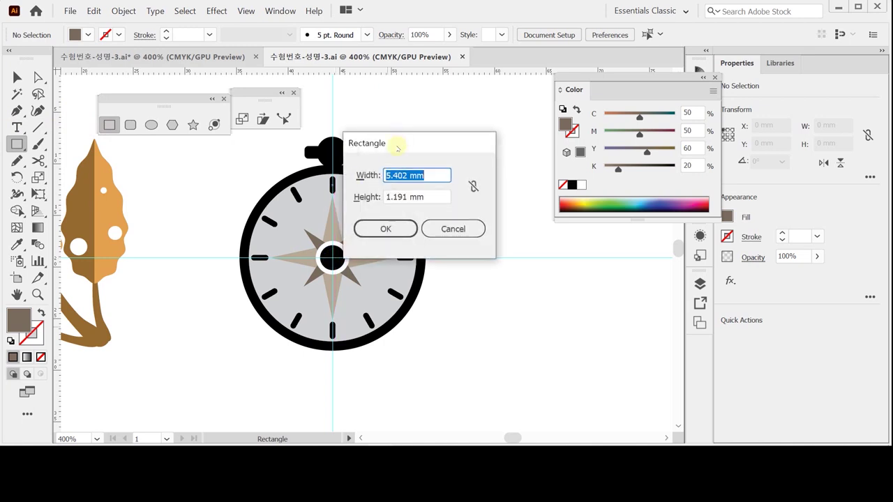
{"action": "type", "text": "25"}
{"action": "key", "text": "Tab"}
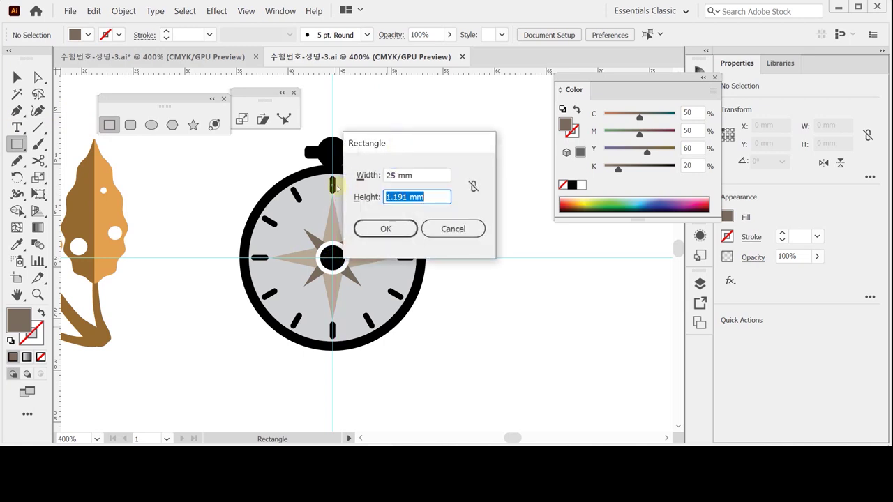
{"action": "type", "text": "25"}
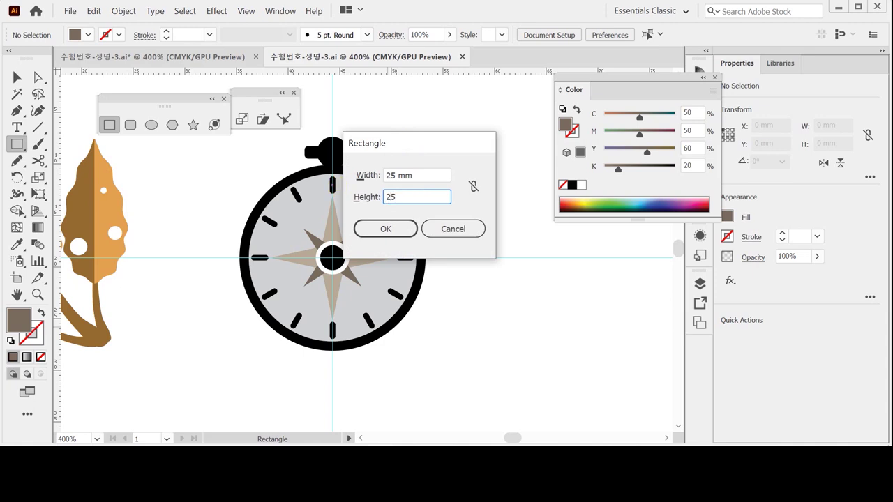
{"action": "key", "text": "Return"}
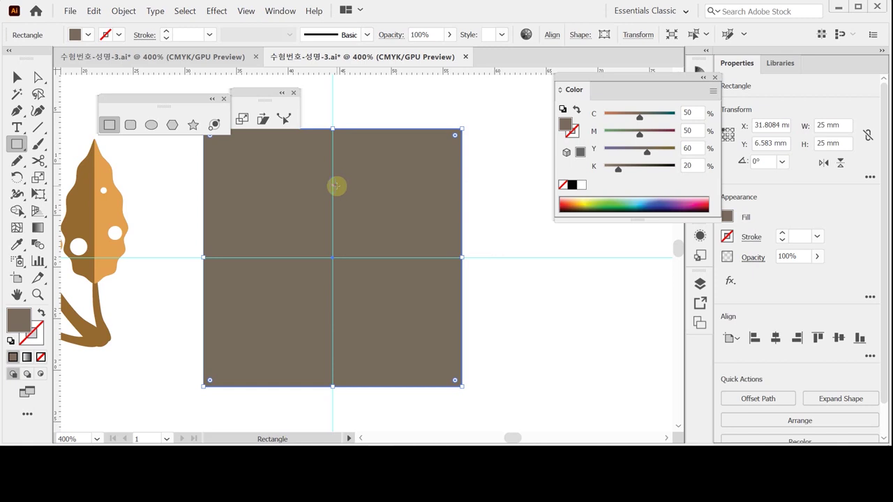
{"action": "key", "text": "ctrl+shift+bracketleft"}
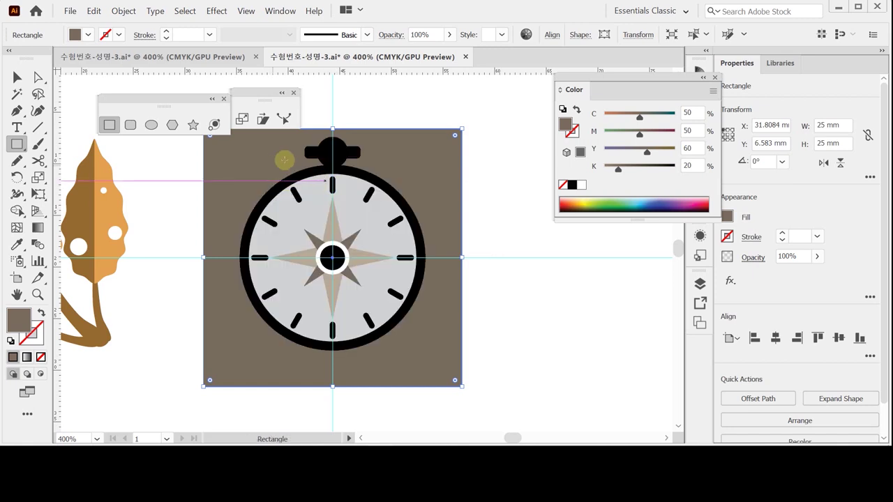
{"action": "scroll", "coordinate": [360, 219], "scroll_direction": "down", "scroll_amount": 1, "text": "alt"}
{"action": "scroll", "coordinate": [362, 198], "scroll_direction": "up", "scroll_amount": 1}
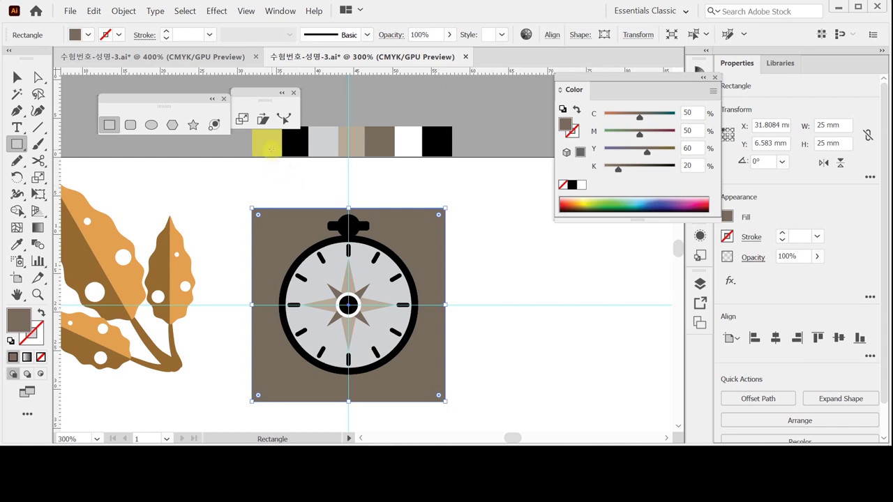
Fill the square behind the compass with the sampled yellow-green, C 20, M 10, Y 80, K 0.
{"action": "key", "text": "i"}
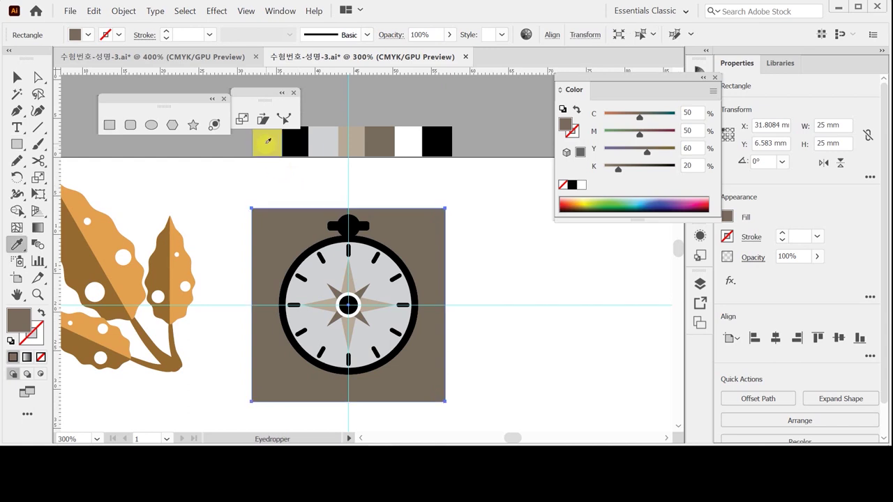
{"action": "left_click", "coordinate": [268, 145]}
{"action": "key", "text": "ctrl"}
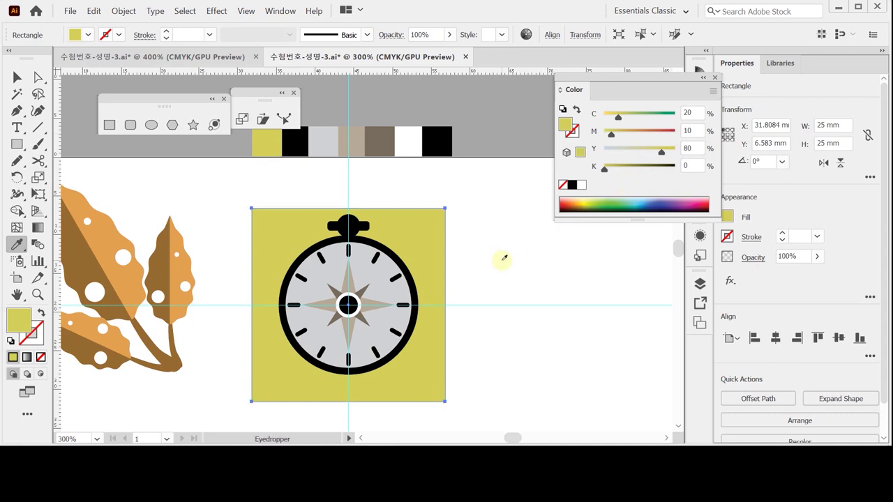
Nudge the yellow-green square up to Y 4.683 mm behind the compass and save the document.
{"action": "key", "text": "Up"}
{"action": "key", "text": "Up"}
{"action": "key", "text": "Up"}
{"action": "key", "text": "Up"}
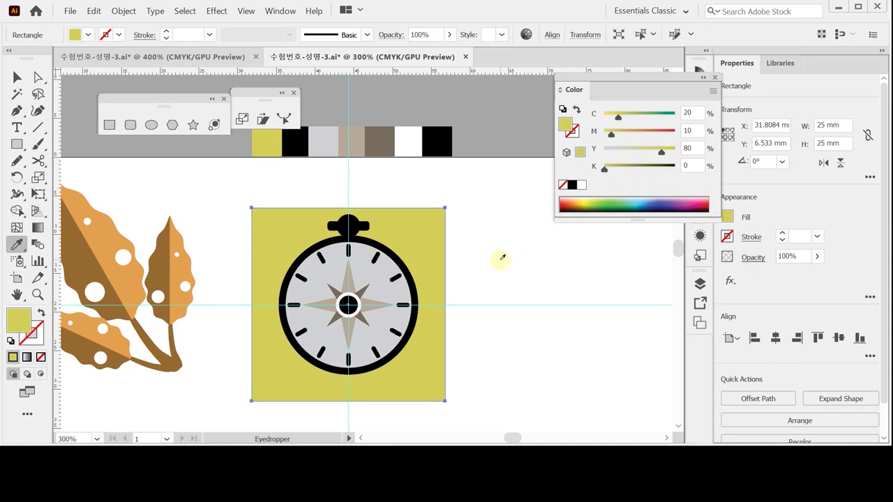
{"action": "key", "text": "Up"}
{"action": "key", "text": "Up"}
{"action": "key", "text": "Up"}
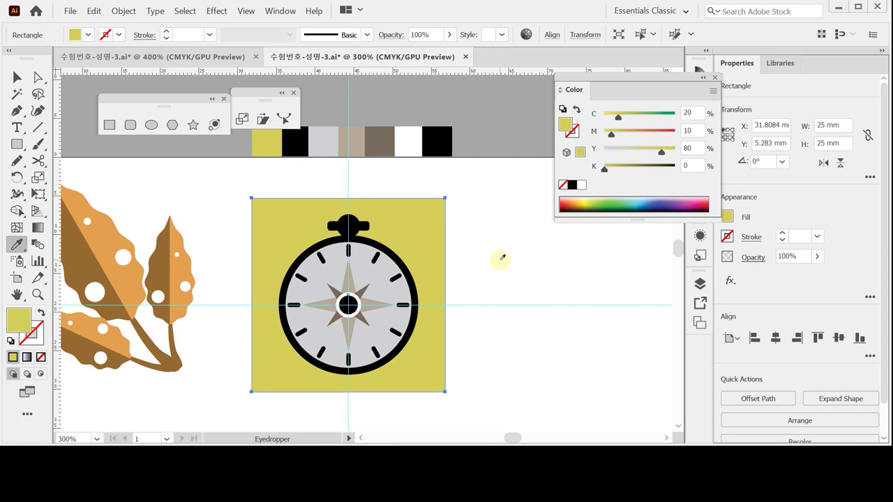
{"action": "key", "text": "Up"}
{"action": "key", "text": "Up"}
{"action": "key", "text": "Up"}
{"action": "key", "text": "Up"}
{"action": "key", "text": "Up"}
{"action": "key", "text": "Up"}
{"action": "key", "text": "Up"}
{"action": "key", "text": "Up"}
{"action": "key", "text": "Up"}
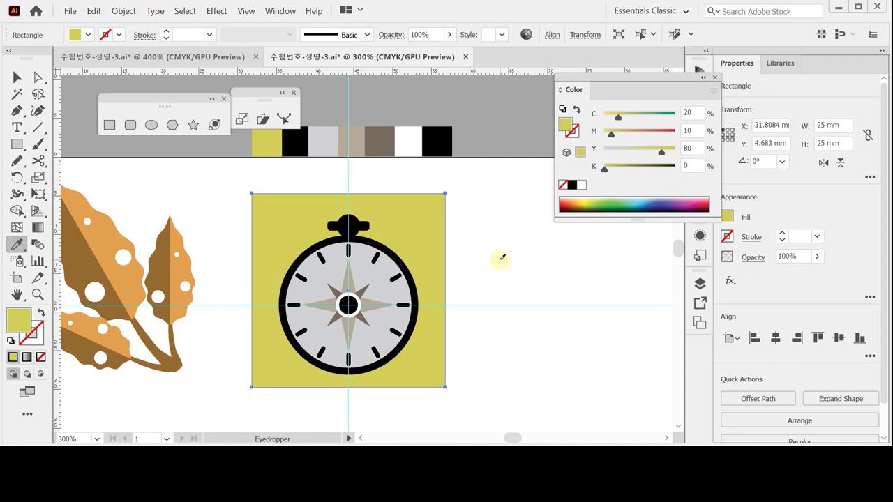
{"action": "key", "text": "v"}
{"action": "key", "text": "i"}
{"action": "key", "text": "ctrl+s"}
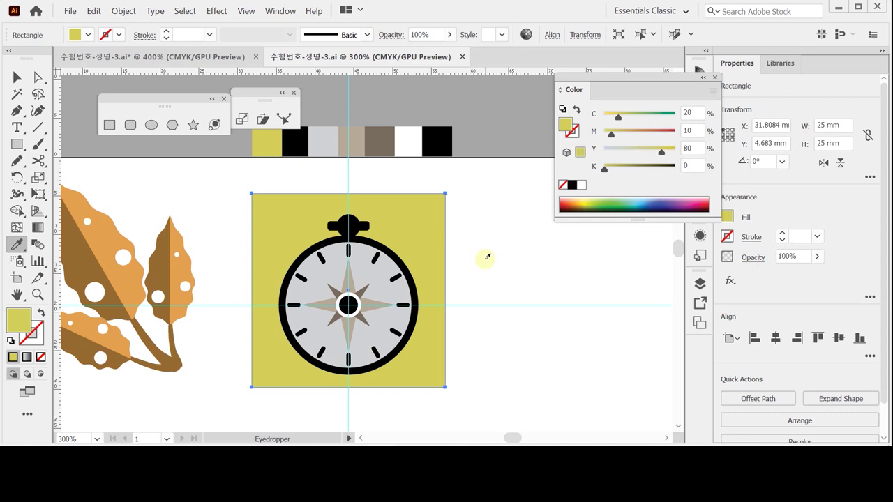
{"action": "key", "text": "v"}
{"action": "left_click", "coordinate": [488, 305]}
{"action": "left_click", "coordinate": [426, 245]}
{"action": "left_click", "coordinate": [482, 285]}
{"action": "left_click", "coordinate": [375, 258]}
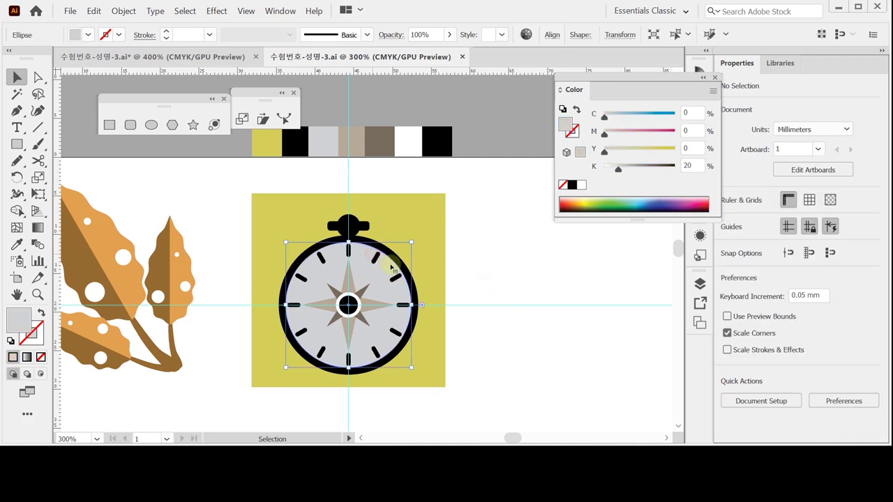
{"action": "left_click", "coordinate": [375, 257]}
{"action": "key", "text": "ctrl+d"}
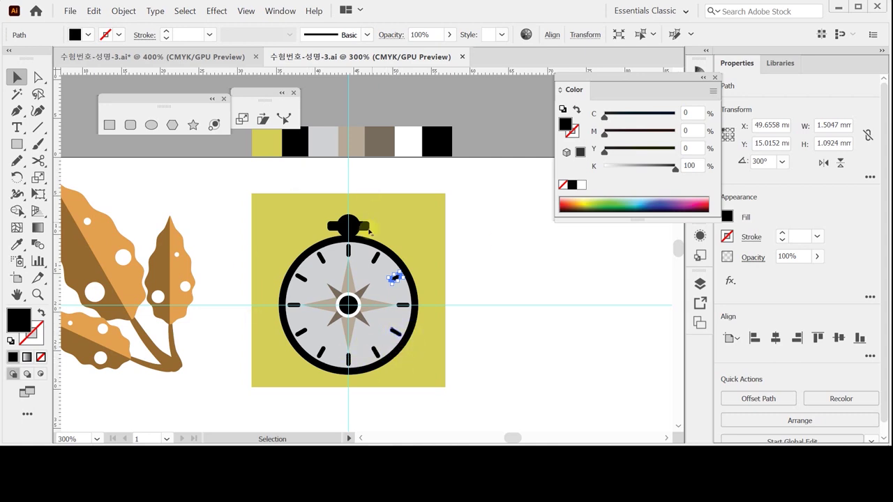
{"action": "left_click", "coordinate": [502, 247]}
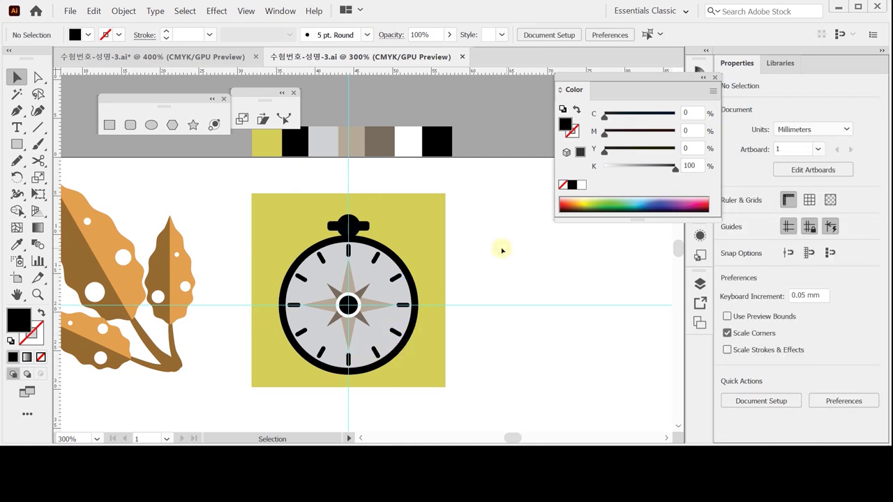
Group all the compass artwork, leaving the yellow-green background square out of the group.
{"action": "left_click_drag", "start_coordinate": [490, 219], "coordinate": [285, 386]}
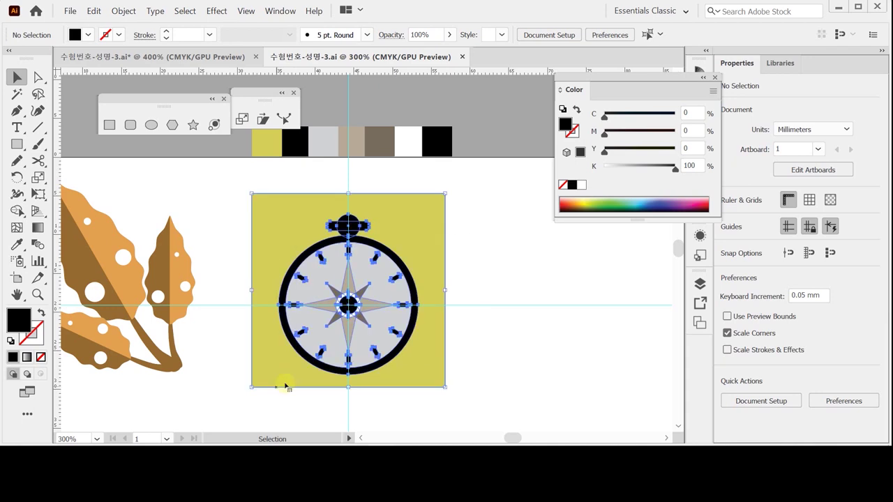
{"action": "left_click", "coordinate": [441, 220], "text": "shift"}
{"action": "key", "text": "ctrl+g"}
{"action": "left_click", "coordinate": [485, 234]}
Align the compass group and the square on their horizontal and vertical centres, save the document, and deselect.
{"action": "left_click_drag", "start_coordinate": [491, 225], "coordinate": [391, 332]}
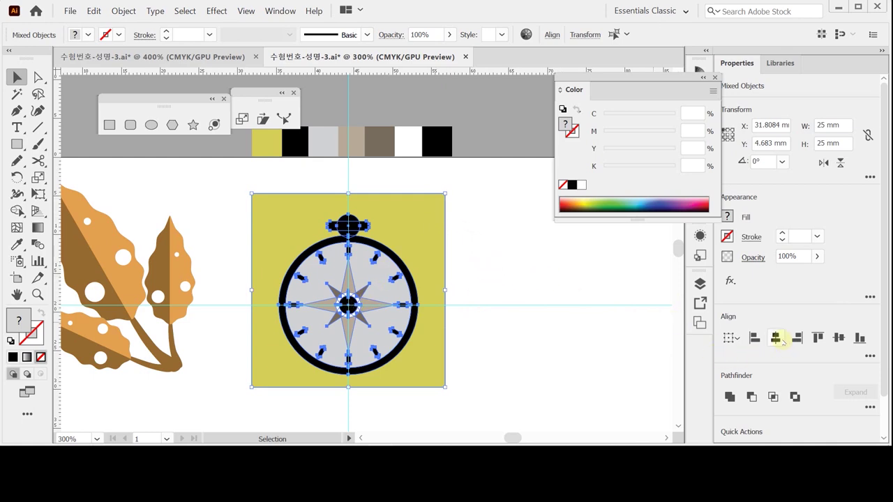
{"action": "left_click", "coordinate": [838, 338]}
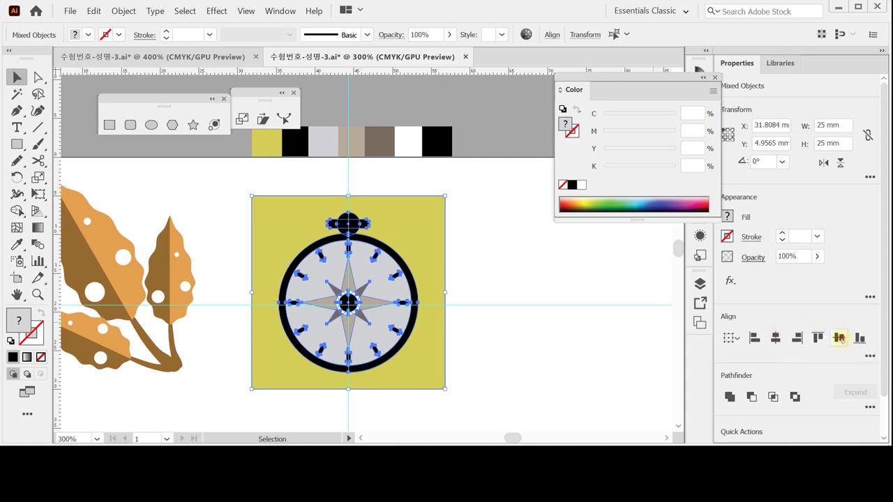
{"action": "key", "text": "a"}
{"action": "key", "text": "v"}
{"action": "key", "text": "ctrl+s"}
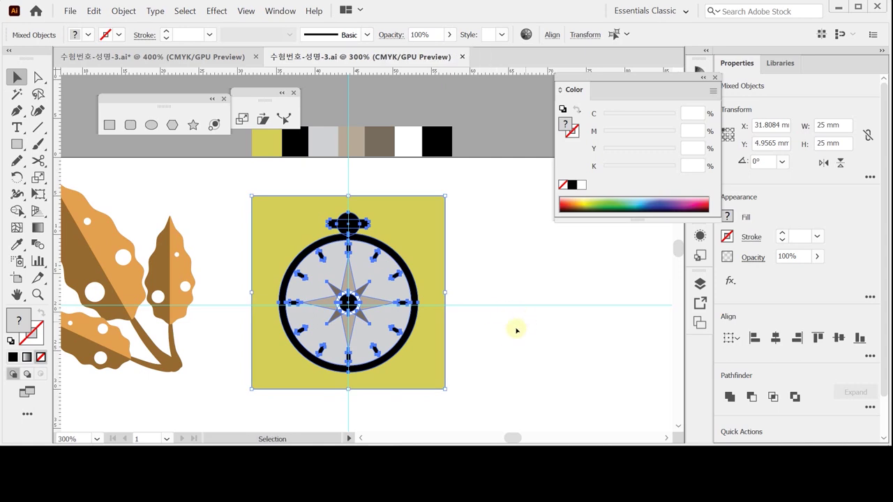
{"action": "left_click", "coordinate": [510, 340]}
Make a new pattern from the yellow-green square and the compass group.
{"action": "left_click", "coordinate": [426, 268]}
{"action": "left_click", "coordinate": [371, 313], "text": "shift"}
{"action": "left_click", "coordinate": [124, 10]}
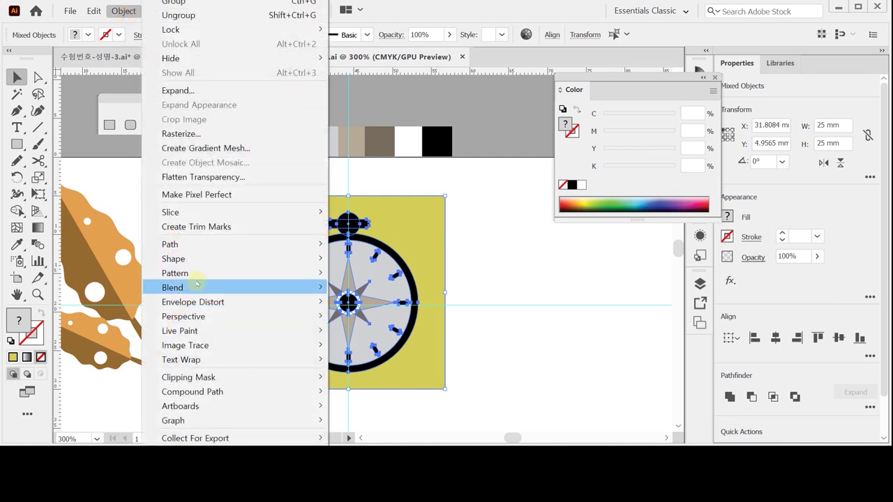
{"action": "mouse_move", "coordinate": [199, 273]}
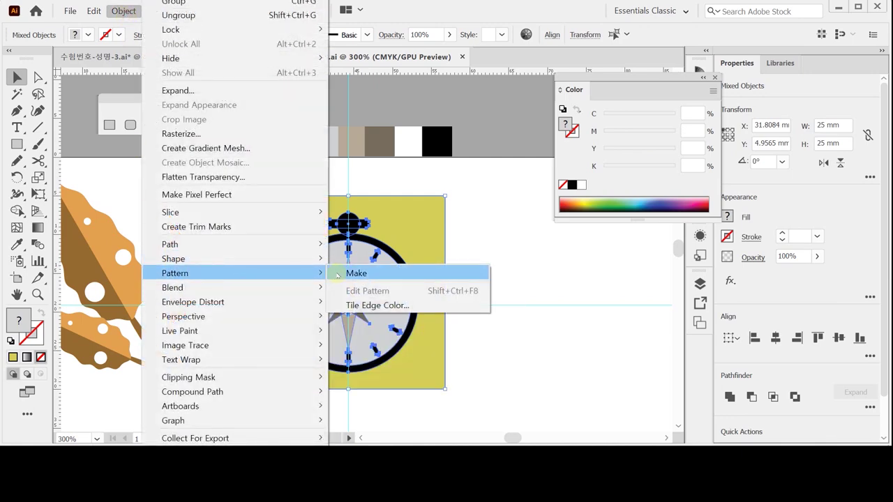
{"action": "left_click", "coordinate": [343, 274]}
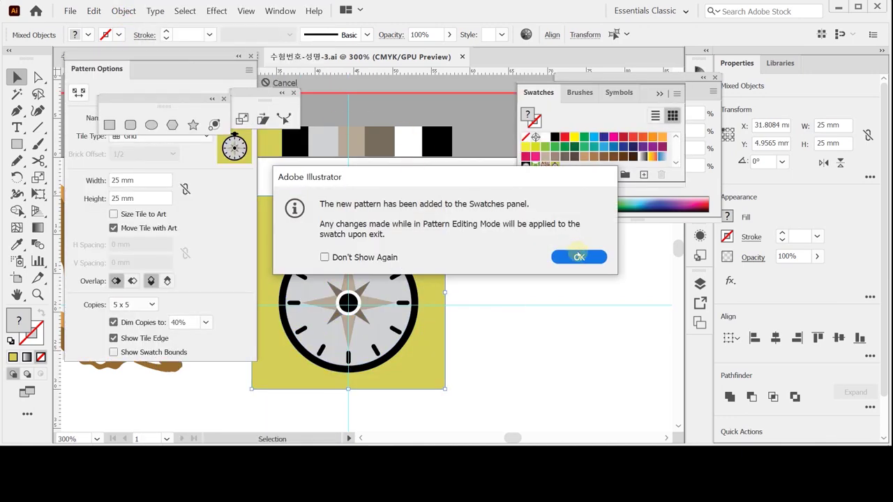
{"action": "key", "text": "Return"}
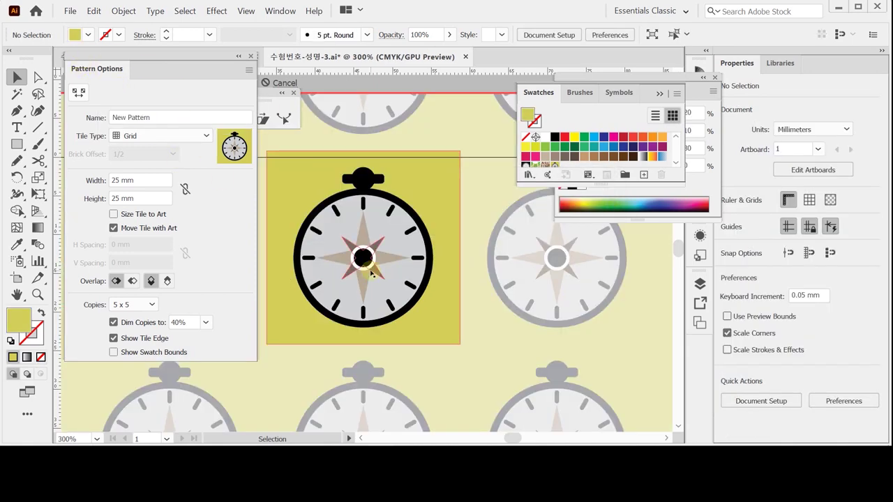
Name the compass pattern 나침반, keep its 25 × 25 mm grid tile, and exit pattern editing.
{"action": "left_click", "coordinate": [423, 289], "text": "alt"}
{"action": "left_click", "coordinate": [392, 280], "text": "alt"}
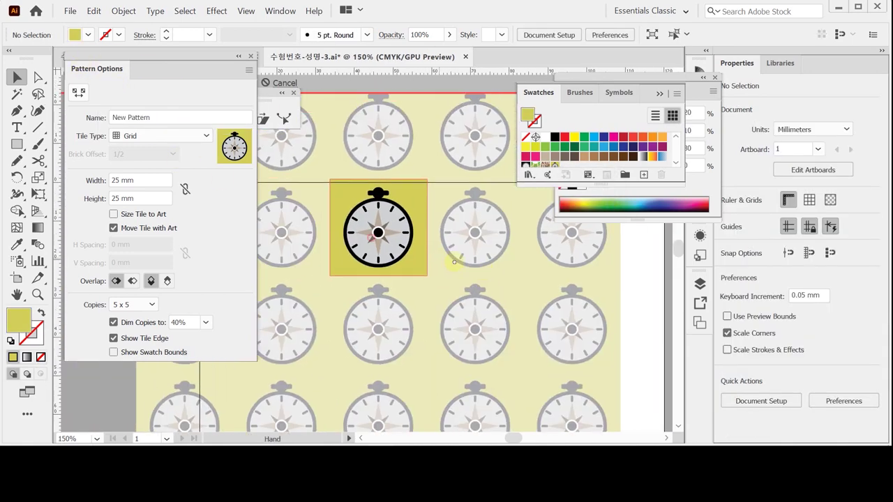
{"action": "left_click_drag", "start_coordinate": [468, 273], "coordinate": [447, 280]}
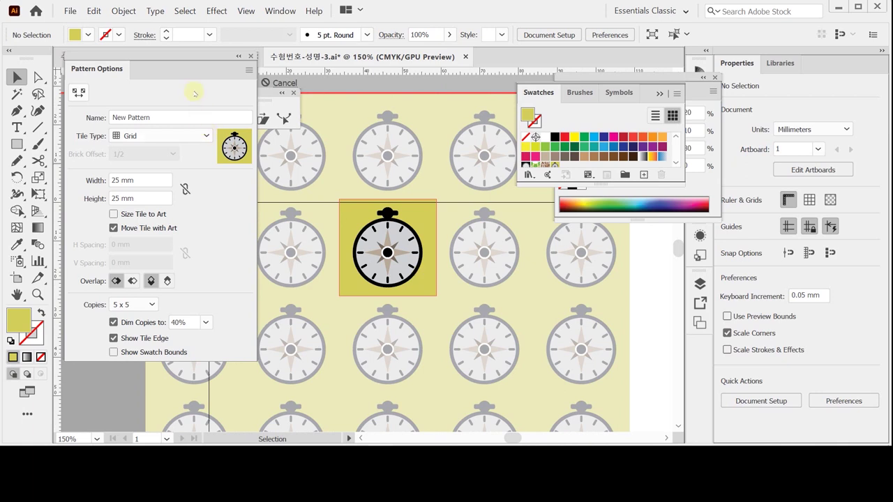
{"action": "left_click_drag", "start_coordinate": [185, 54], "coordinate": [190, 122]}
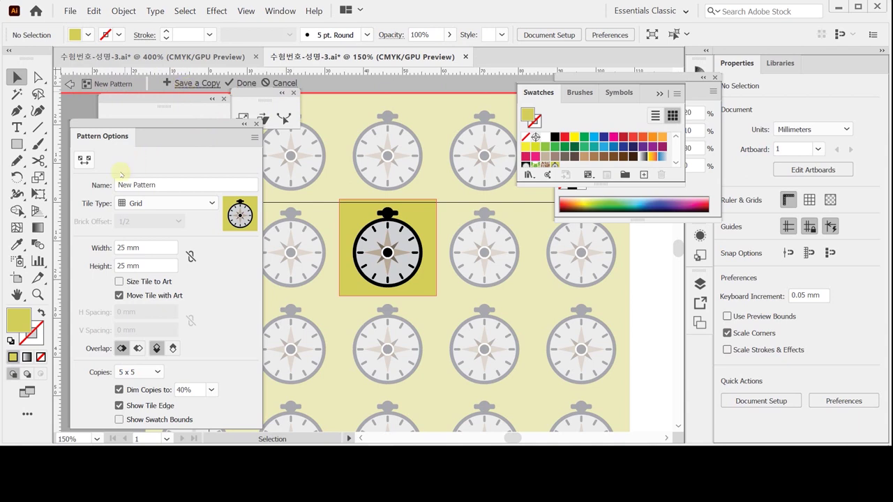
{"action": "left_click", "coordinate": [172, 186]}
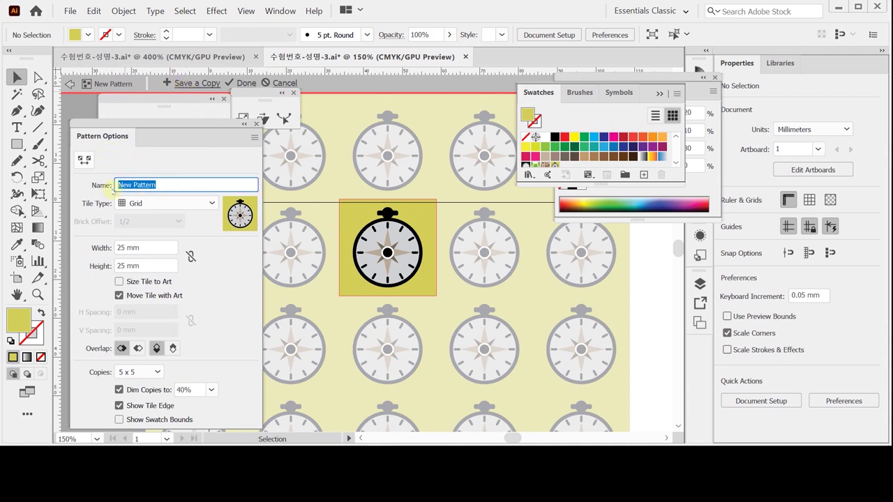
{"action": "type", "text": "나치"}
{"action": "type", "text": "반"}
{"action": "key", "text": "Return"}
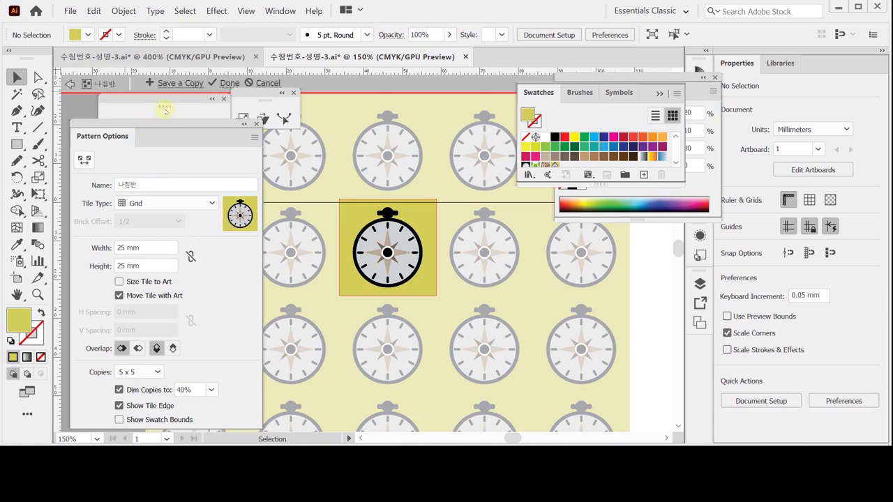
{"action": "key", "text": "Escape"}
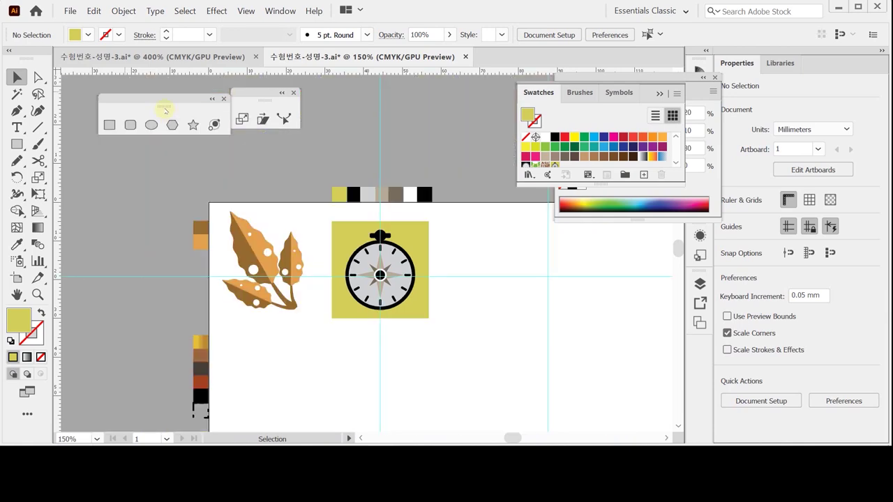
Check the 나침반 pattern among the document's swatches, moving the color controls clear of them.
{"action": "left_click_drag", "start_coordinate": [407, 290], "coordinate": [323, 248]}
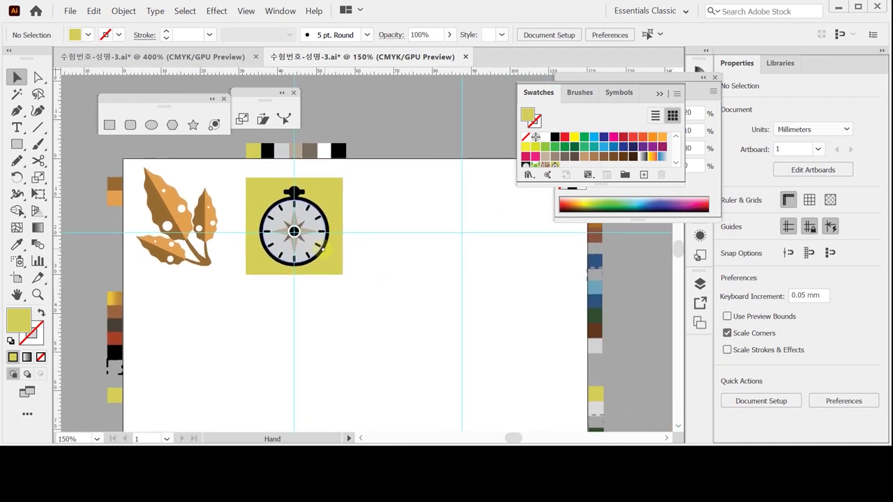
{"action": "scroll", "coordinate": [322, 247], "scroll_direction": "up", "scroll_amount": 1}
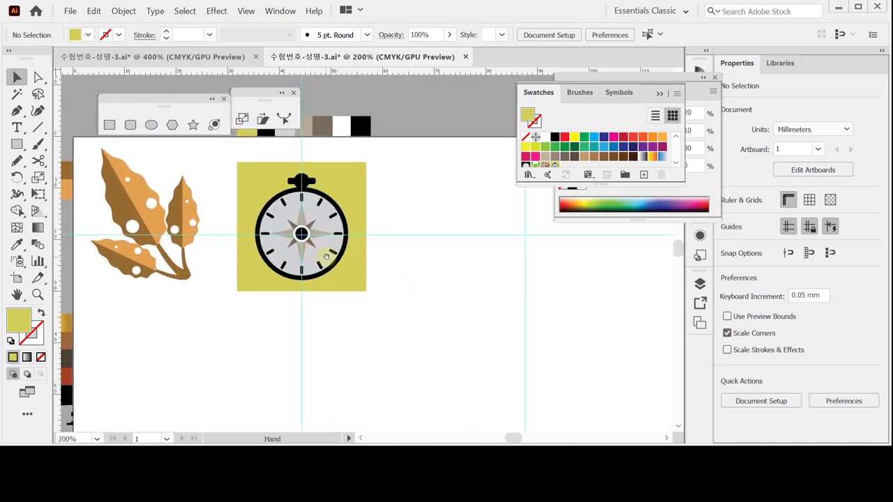
{"action": "left_click_drag", "start_coordinate": [325, 257], "coordinate": [316, 258]}
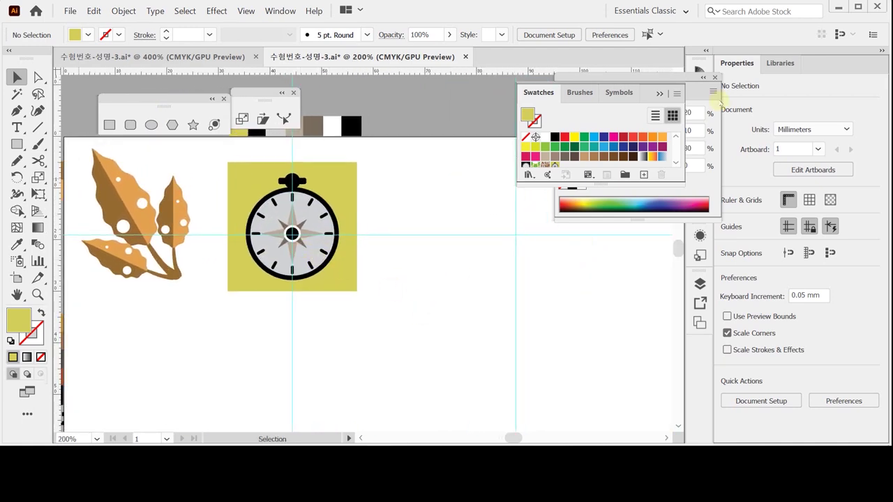
{"action": "left_click_drag", "start_coordinate": [682, 80], "coordinate": [638, 237]}
{"action": "left_click_drag", "start_coordinate": [662, 184], "coordinate": [661, 199]}
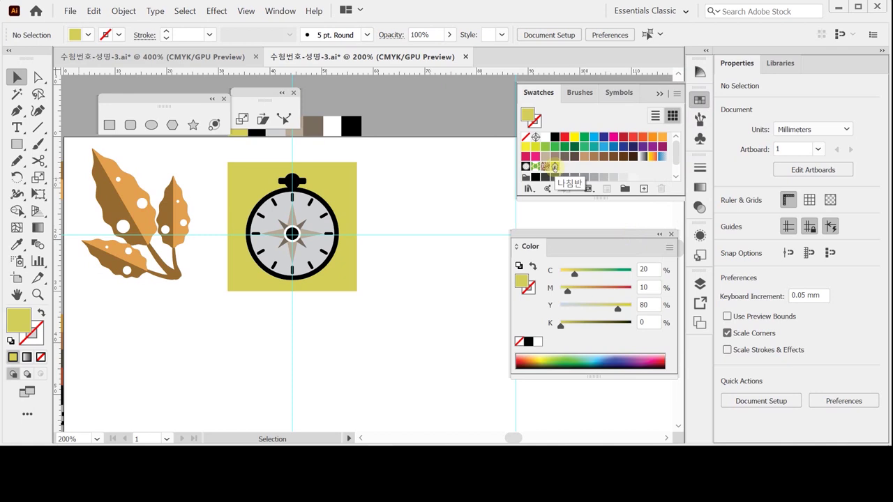
{"action": "left_click", "coordinate": [700, 100]}
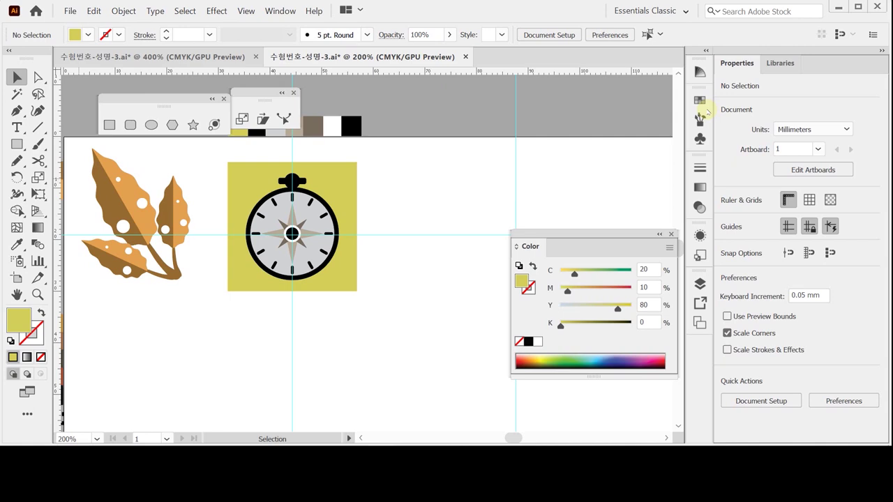
Create a 21 × 25 mm rounded rectangle with a 7 mm corner radius below the compass, using the default white fill and 1 pt black stroke.
{"action": "scroll", "coordinate": [460, 265], "scroll_direction": "down", "scroll_amount": 4}
{"action": "left_click", "coordinate": [342, 247]}
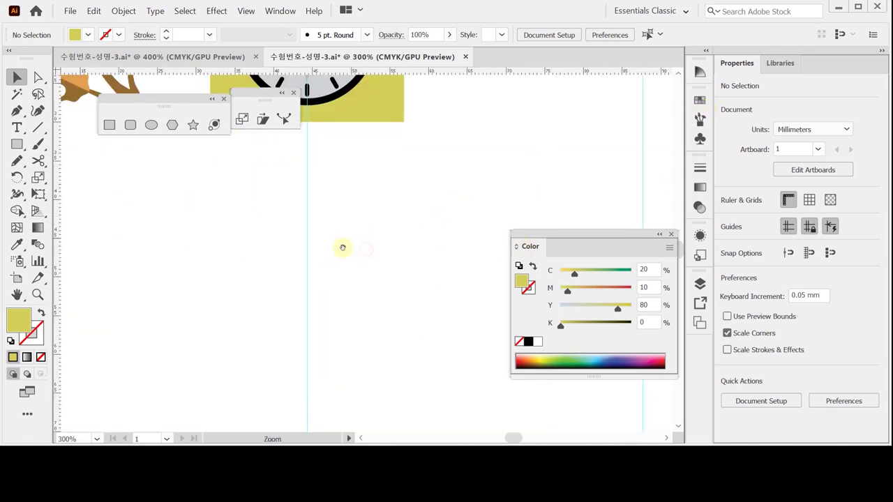
{"action": "left_click_drag", "start_coordinate": [342, 247], "coordinate": [376, 223]}
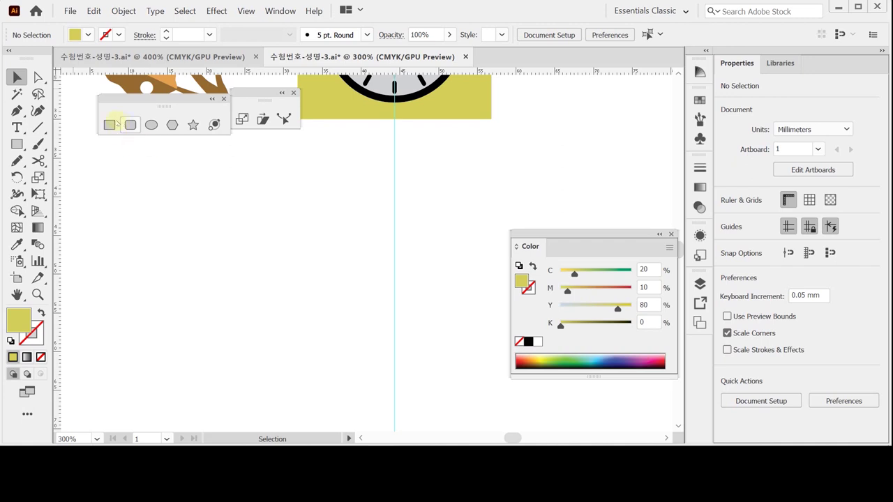
{"action": "left_click", "coordinate": [130, 125]}
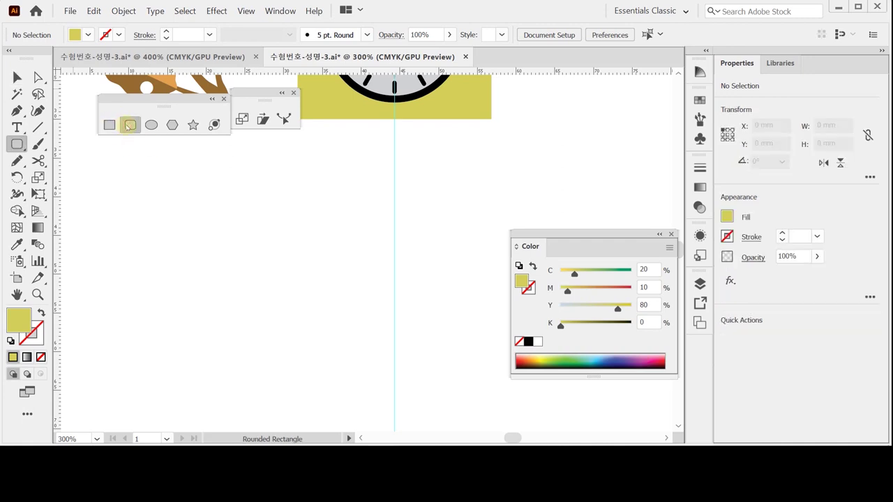
{"action": "left_click", "coordinate": [11, 341]}
{"action": "scroll", "coordinate": [139, 249], "scroll_direction": "right", "scroll_amount": 1}
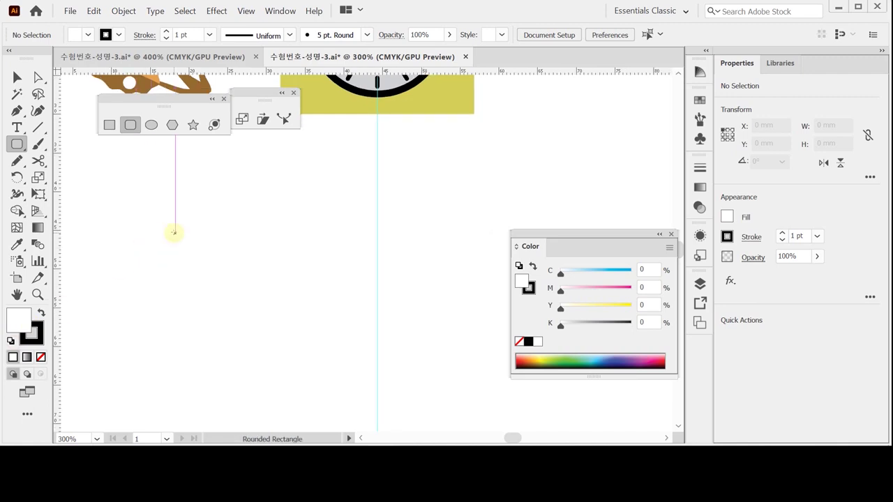
{"action": "left_click", "coordinate": [218, 232]}
{"action": "type", "text": "21"}
{"action": "key", "text": "Tab"}
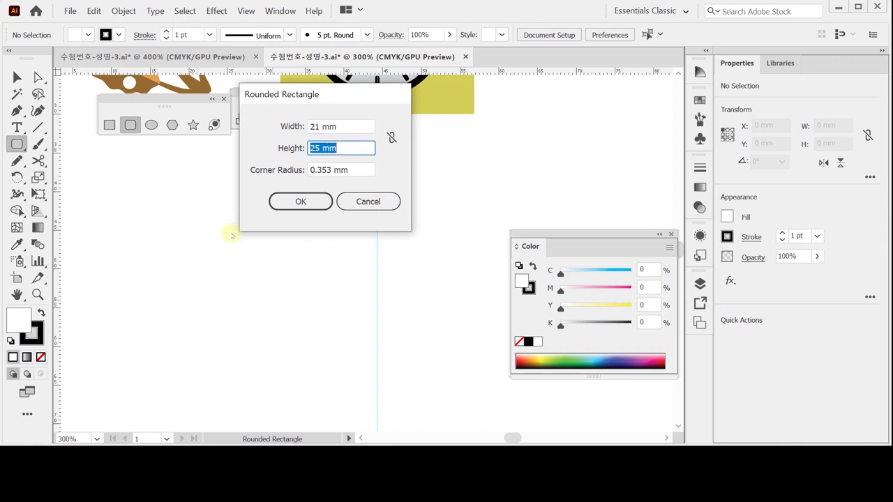
{"action": "type", "text": "25"}
{"action": "key", "text": "Tab"}
{"action": "type", "text": "7"}
{"action": "key", "text": "Return"}
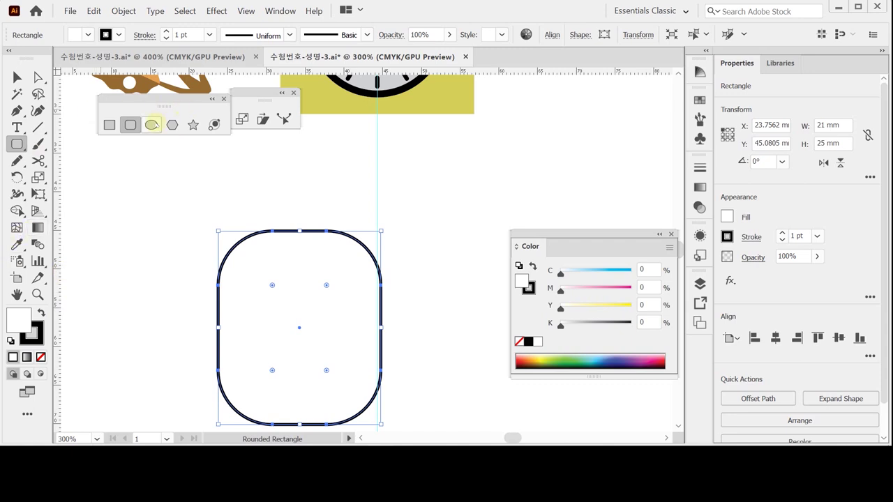
Create a 38 × 24 mm ellipse over the rounded rectangle and remove its fill, keeping the 1 pt black stroke.
{"action": "left_click", "coordinate": [151, 124]}
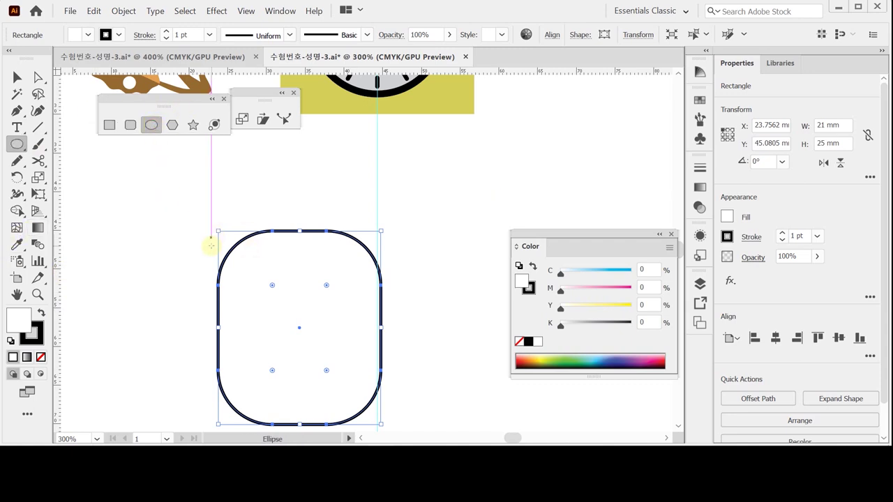
{"action": "left_click", "coordinate": [181, 209]}
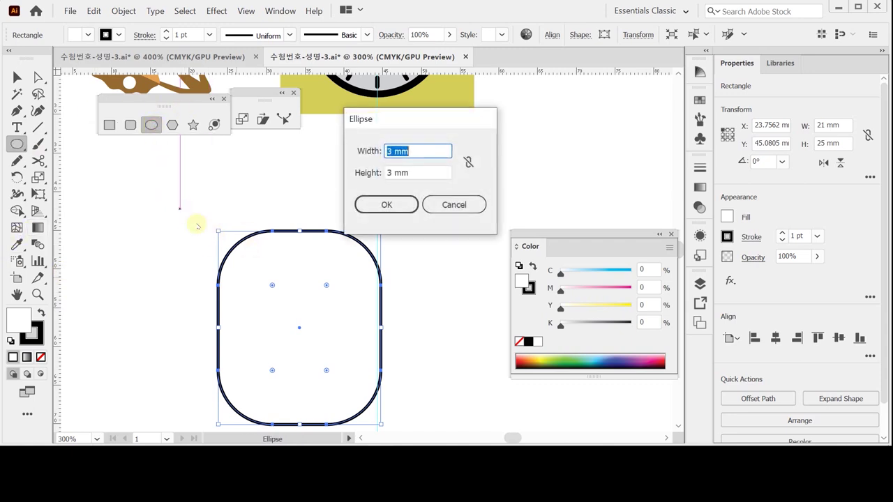
{"action": "type", "text": "38"}
{"action": "key", "text": "Tab"}
{"action": "type", "text": "24"}
{"action": "key", "text": "Return"}
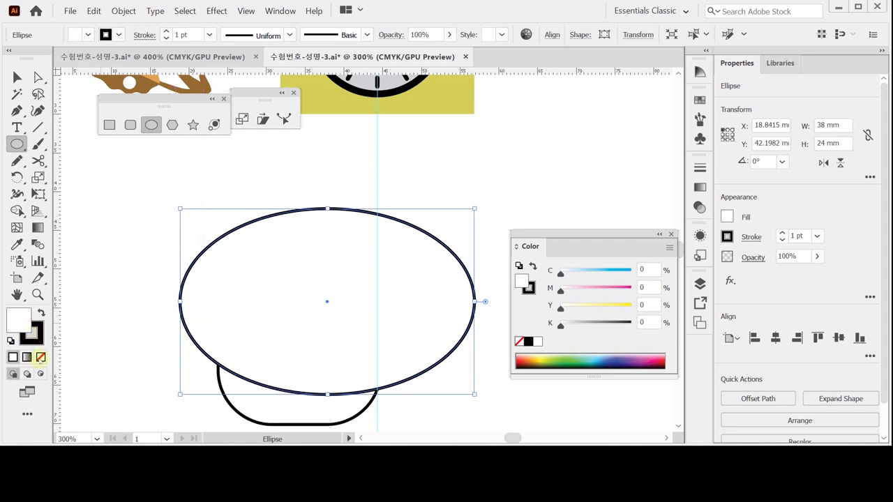
{"action": "left_click", "coordinate": [40, 357]}
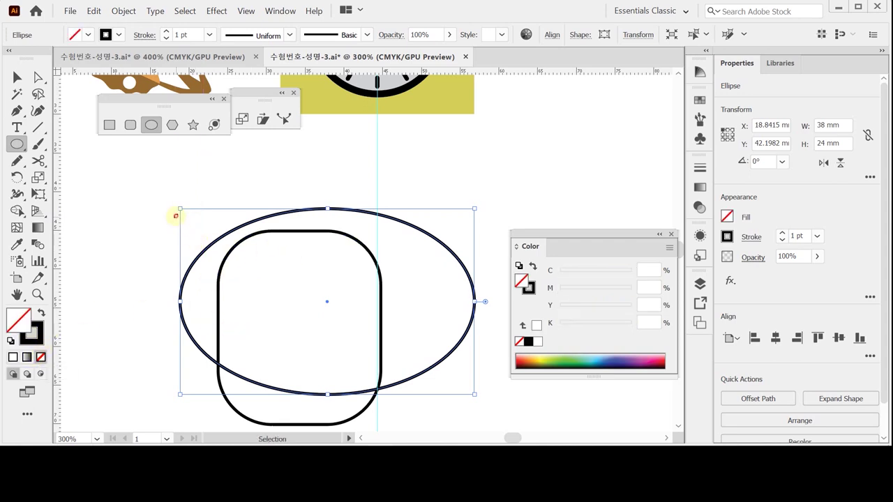
Fill the rounded rectangle with a pale yellow by raising only its yellow value.
{"action": "left_click", "coordinate": [364, 413], "text": "ctrl"}
{"action": "left_click", "coordinate": [362, 410], "text": "ctrl"}
{"action": "left_click_drag", "start_coordinate": [560, 308], "coordinate": [587, 309]}
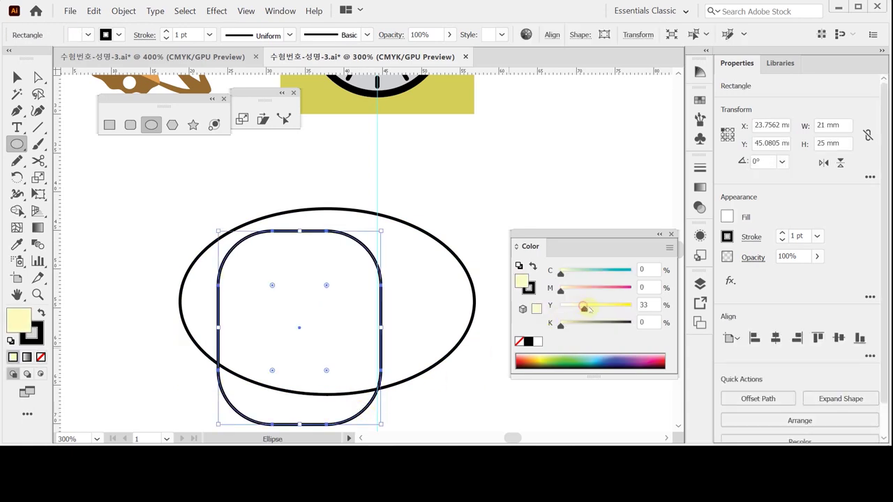
{"action": "left_click", "coordinate": [147, 247], "text": "ctrl"}
Select the ellipse and the rounded rectangle and align them on their horizontal centers.
{"action": "left_click", "coordinate": [15, 77]}
{"action": "left_click_drag", "start_coordinate": [161, 255], "coordinate": [309, 335]}
{"action": "left_click", "coordinate": [775, 337]}
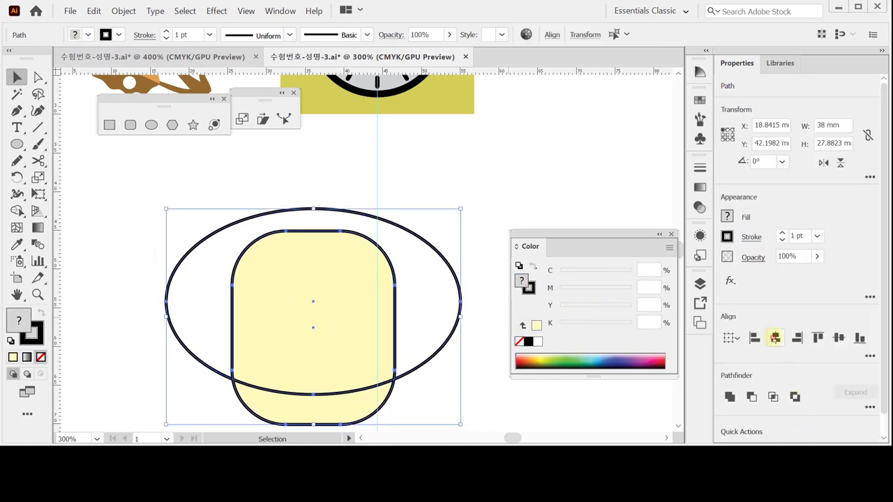
Move the ellipse straight up to about Y 34.03 mm, so its lower arc crosses the rounded rectangle near mid-height.
{"action": "scroll", "coordinate": [433, 230], "scroll_direction": "down", "scroll_amount": 2}
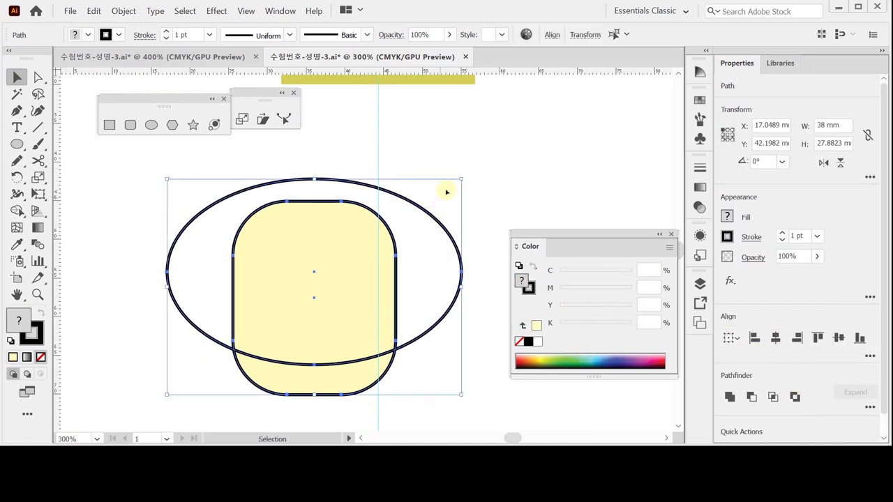
{"action": "left_click", "coordinate": [459, 170]}
{"action": "left_click", "coordinate": [419, 207]}
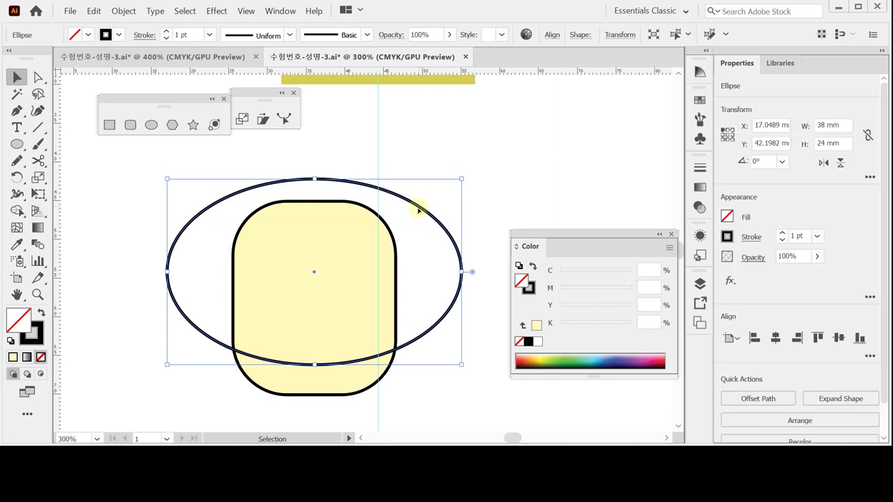
{"action": "left_click_drag", "start_coordinate": [419, 208], "coordinate": [417, 151]}
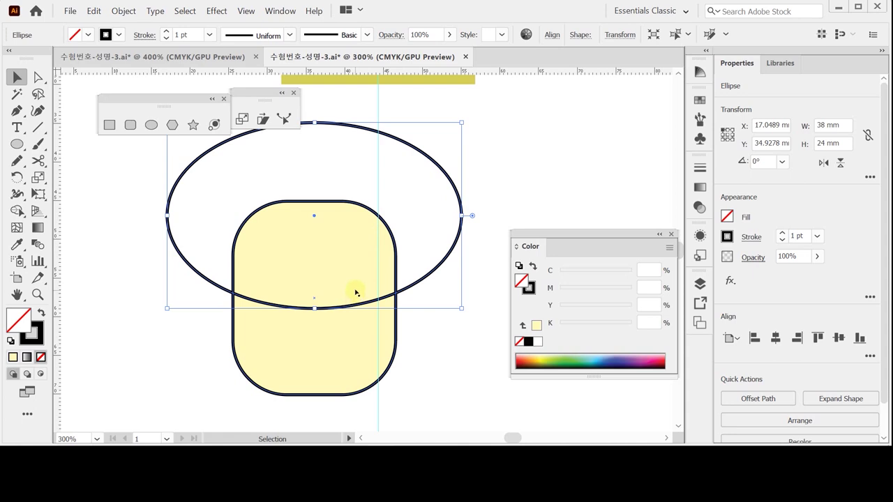
{"action": "key", "text": "Up"}
{"action": "key", "text": "Up"}
{"action": "key", "text": "Up"}
{"action": "key", "text": "Up"}
{"action": "key", "text": "Up"}
{"action": "key", "text": "Up"}
{"action": "key", "text": "Up"}
{"action": "key", "text": "Up"}
{"action": "key", "text": "Up"}
{"action": "key", "text": "Up"}
{"action": "key", "text": "Up"}
{"action": "key", "text": "Up"}
{"action": "key", "text": "Up"}
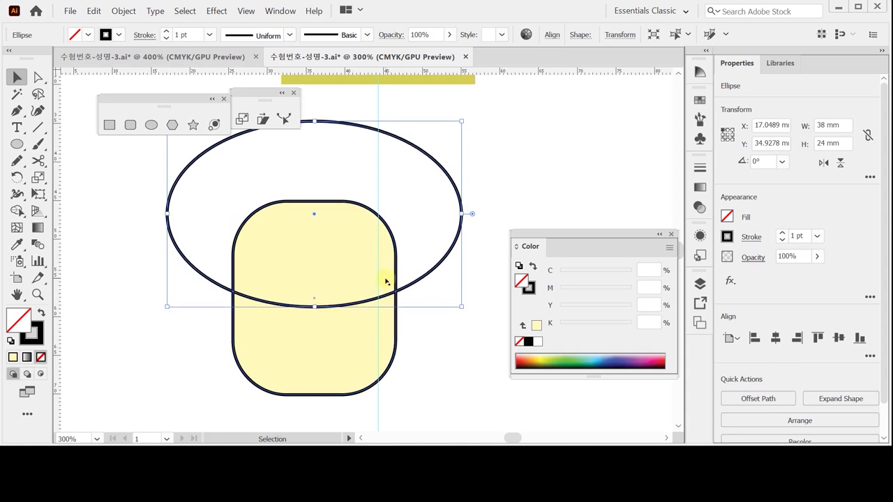
{"action": "key", "text": "Down"}
{"action": "key", "text": "Down"}
{"action": "key", "text": "Down"}
{"action": "key", "text": "Down"}
{"action": "key", "text": "Down"}
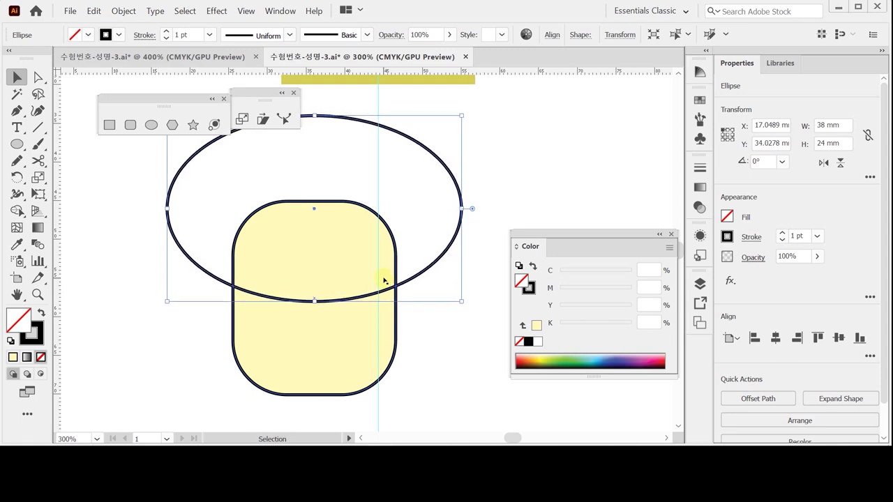
{"action": "left_click", "coordinate": [185, 309]}
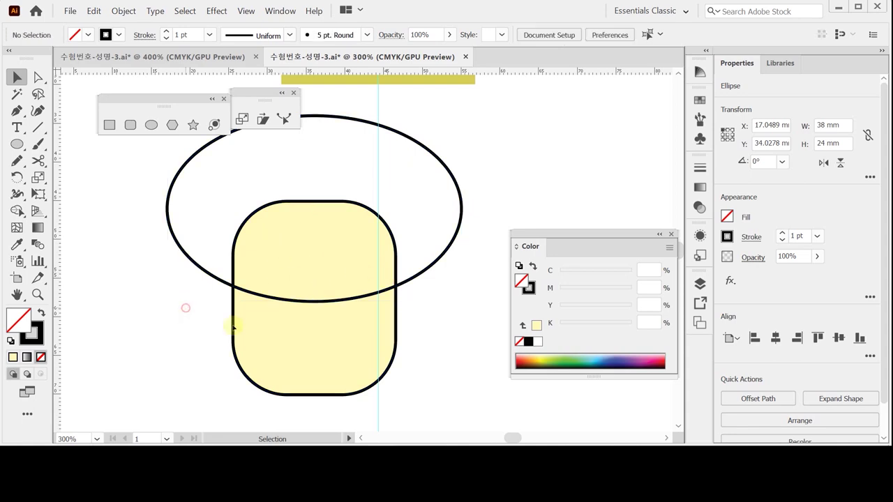
Make a copy of the ellipse moved 0 mm horizontally and 3 mm down.
{"action": "key", "text": "ctrl+minus"}
{"action": "left_click_drag", "start_coordinate": [262, 244], "coordinate": [274, 300]}
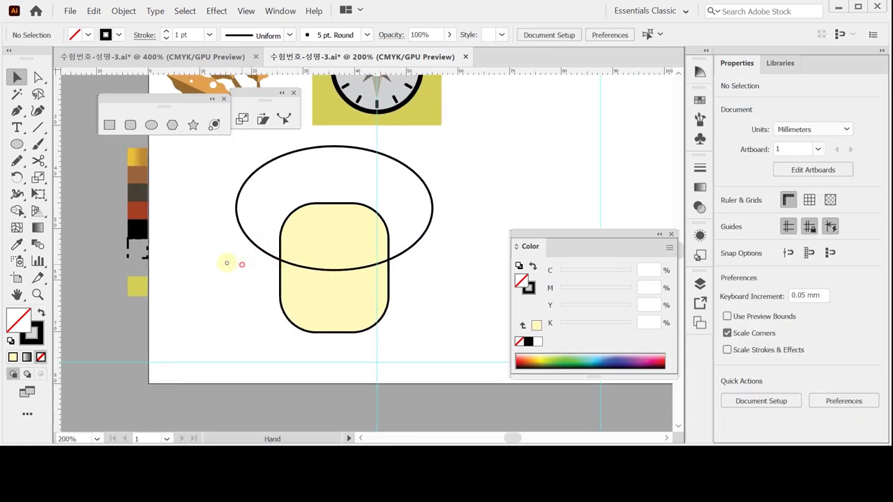
{"action": "left_click_drag", "start_coordinate": [239, 262], "coordinate": [218, 258]}
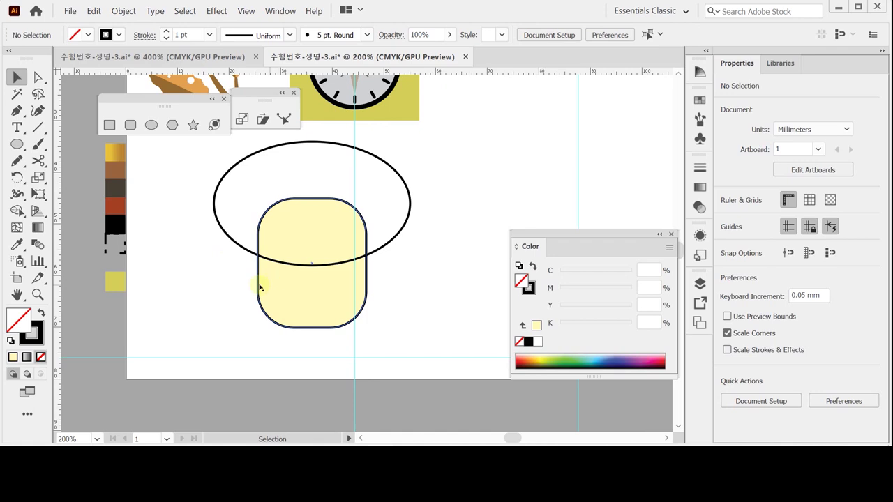
{"action": "left_click", "coordinate": [231, 205]}
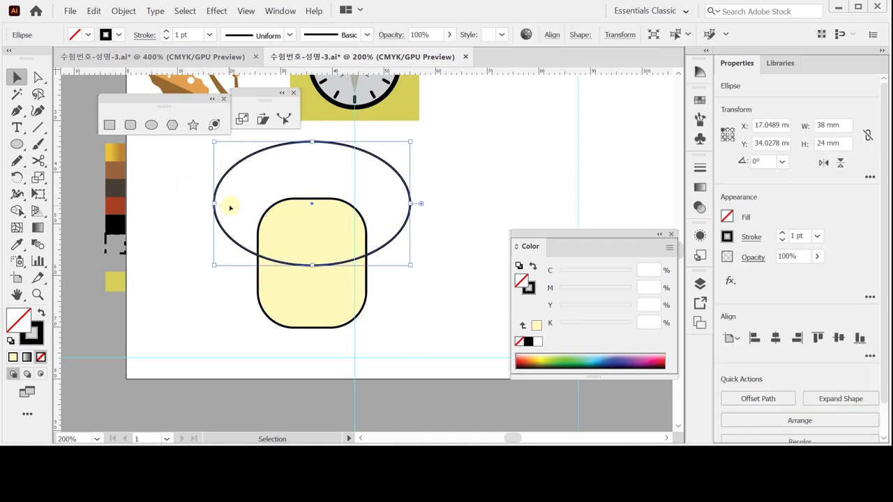
{"action": "double_click", "coordinate": [39, 78]}
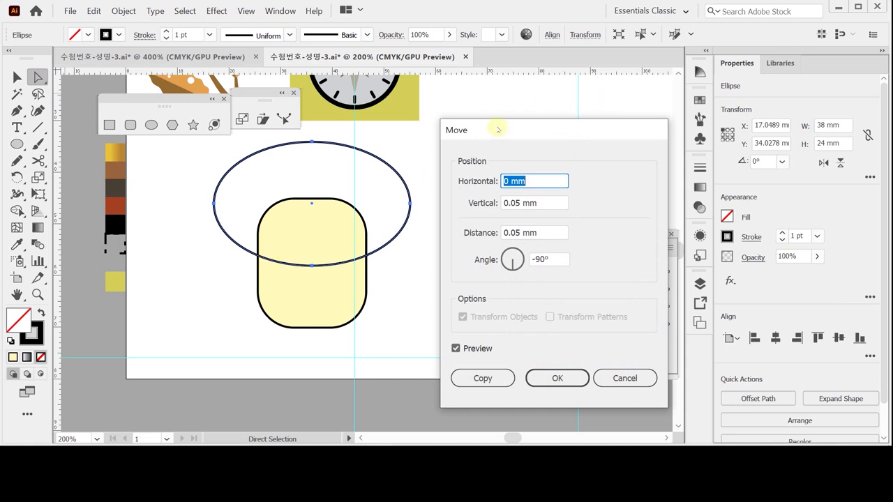
{"action": "left_click_drag", "start_coordinate": [498, 129], "coordinate": [496, 127]}
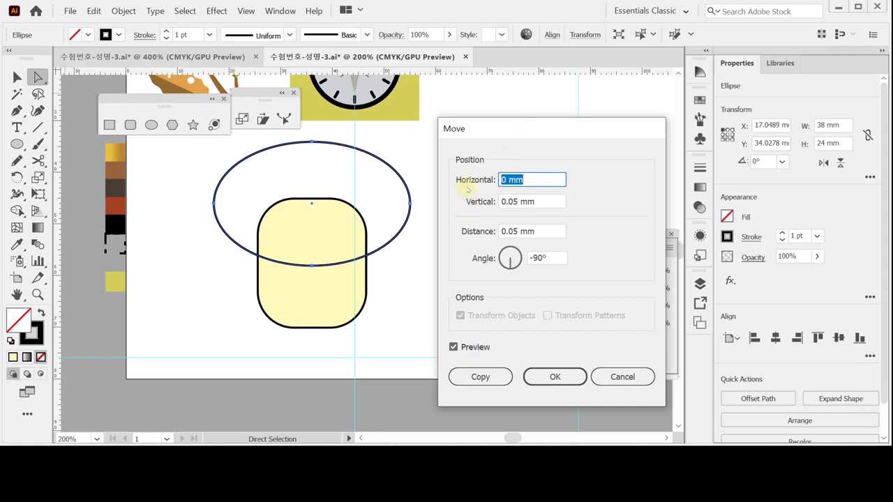
{"action": "key", "text": "Tab"}
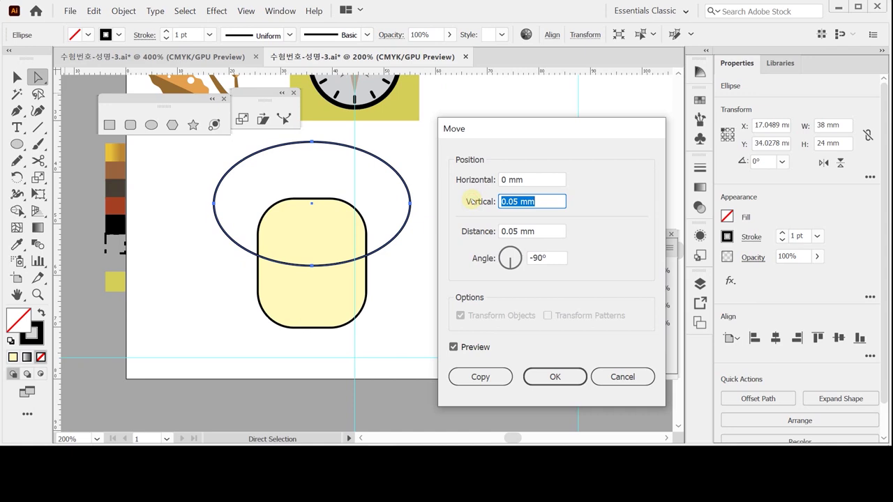
{"action": "type", "text": "3"}
{"action": "key", "text": "Tab"}
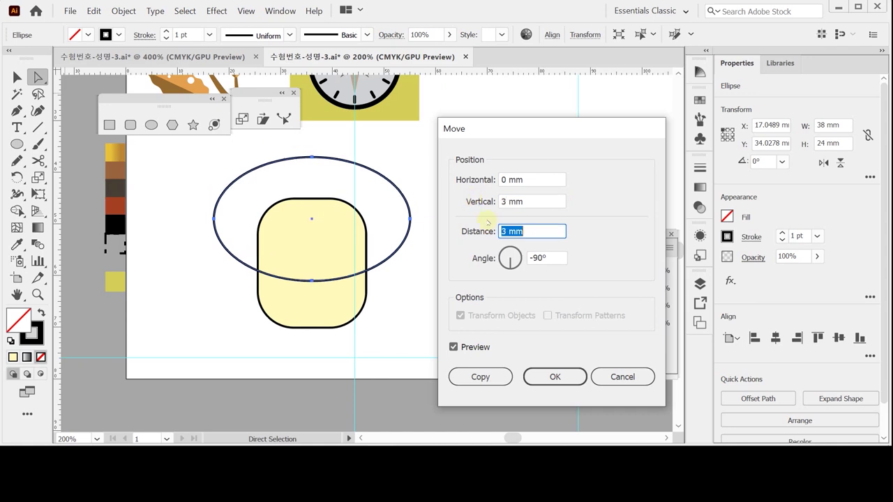
{"action": "left_click", "coordinate": [483, 378]}
{"action": "left_click", "coordinate": [481, 377]}
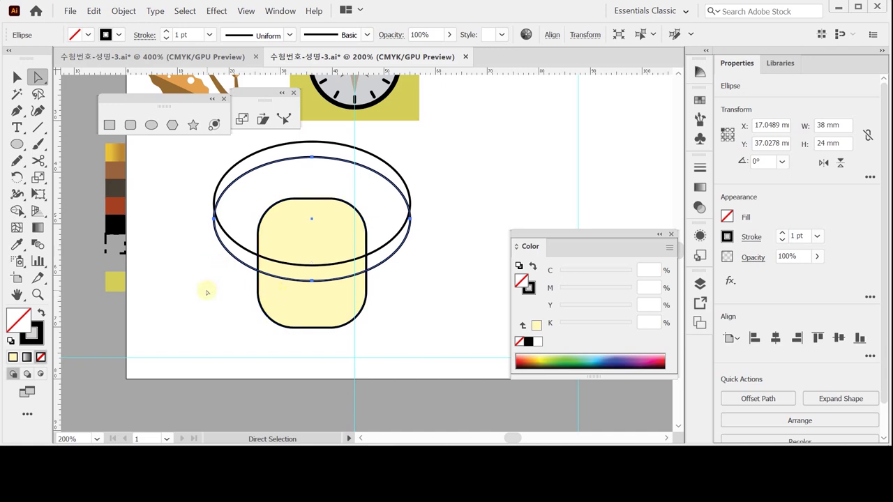
Divide the two ellipses and the rounded rectangle with Pathfinder, and enter isolation mode on the resulting group.
{"action": "left_click", "coordinate": [19, 77]}
{"action": "left_click_drag", "start_coordinate": [198, 309], "coordinate": [305, 223]}
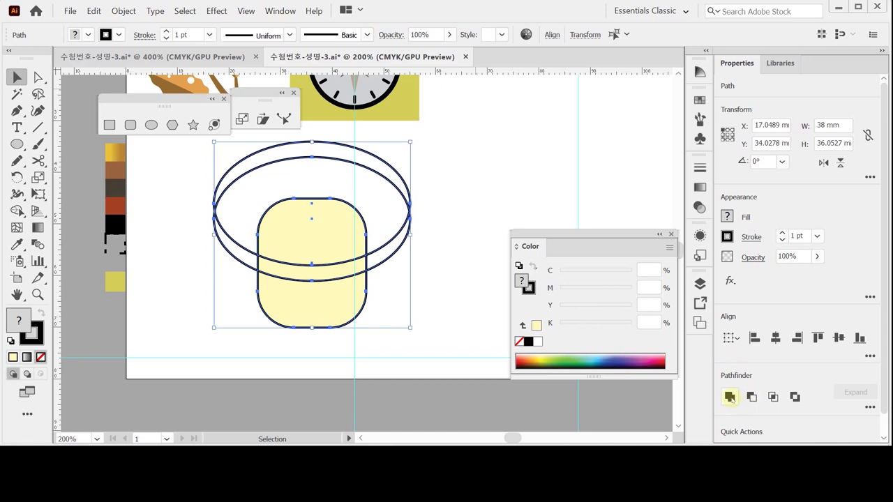
{"action": "left_click", "coordinate": [870, 407]}
{"action": "left_click", "coordinate": [731, 388]}
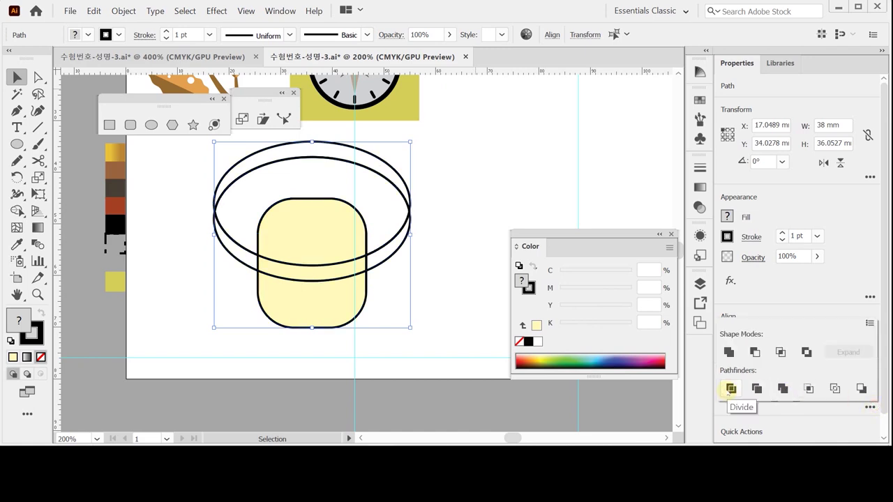
{"action": "double_click", "coordinate": [359, 260]}
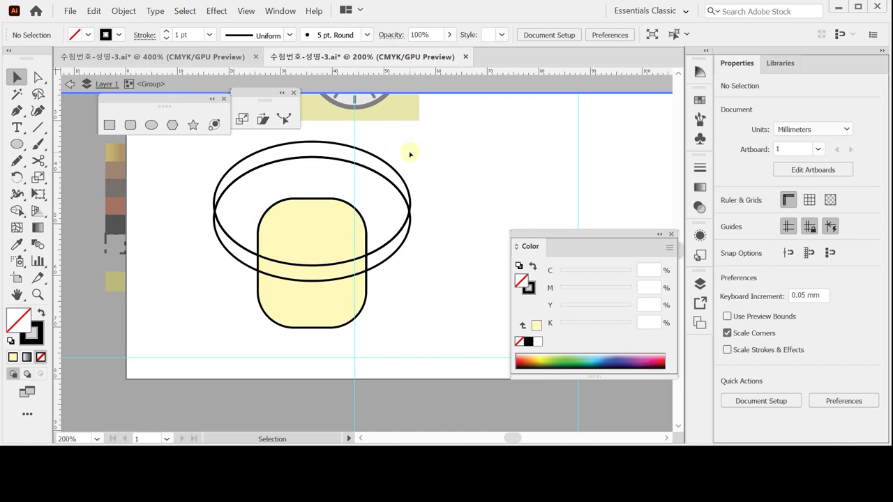
Delete the leftover ellipse pieces and the lowest part of the divided rounded rectangle, keeping the crown and the curved band.
{"action": "left_click_drag", "start_coordinate": [422, 150], "coordinate": [389, 194]}
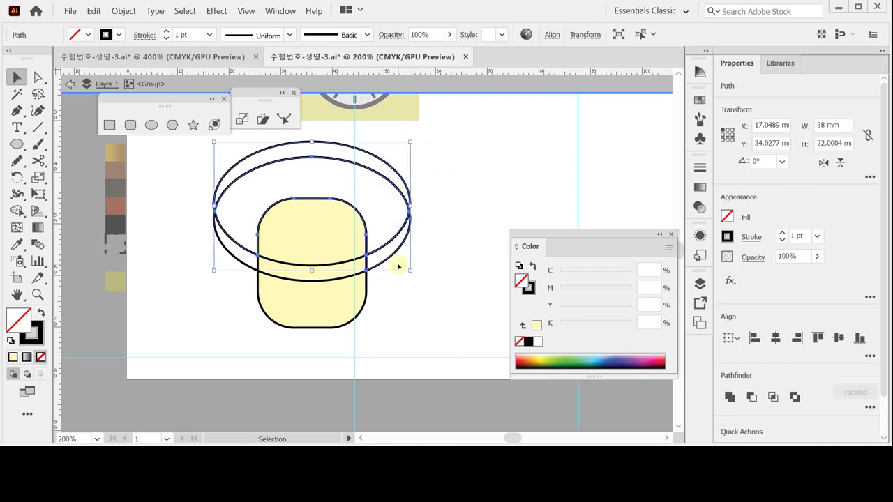
{"action": "key", "text": "Delete"}
{"action": "left_click", "coordinate": [239, 243]}
{"action": "key", "text": "Delete"}
{"action": "left_click", "coordinate": [284, 321]}
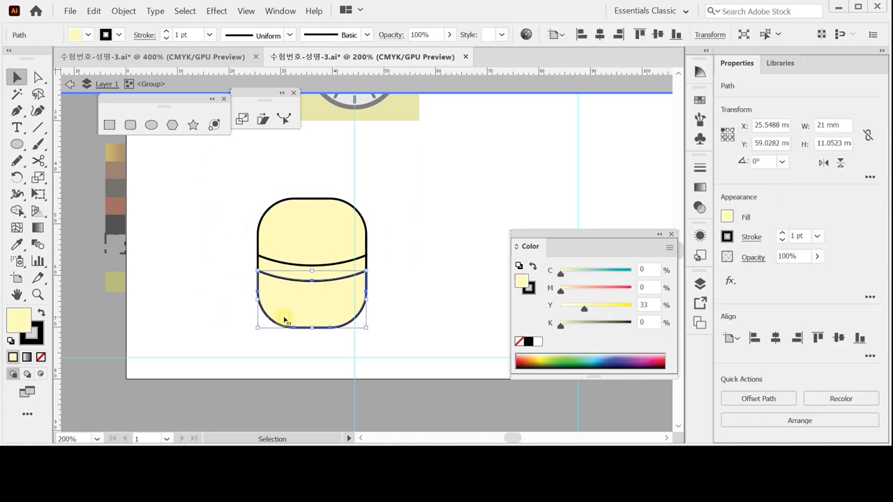
{"action": "key", "text": "Delete"}
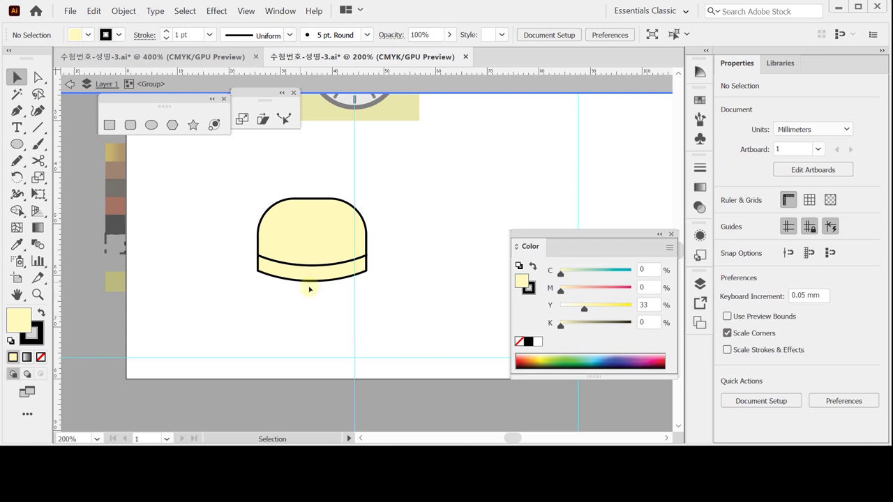
Fill the curved hat band with the dark brown swatch (C60 M60 Y70 K50) and no stroke, and exit isolation mode.
{"action": "left_click_drag", "start_coordinate": [281, 249], "coordinate": [299, 223]}
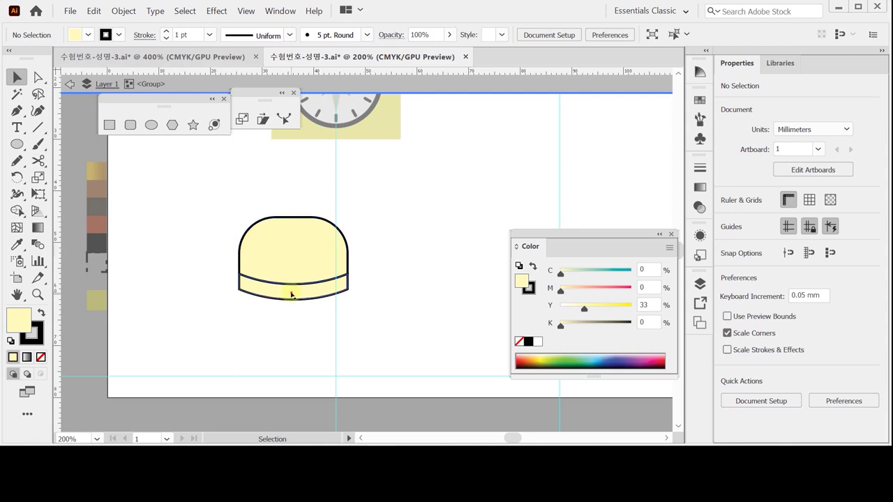
{"action": "left_click", "coordinate": [293, 290]}
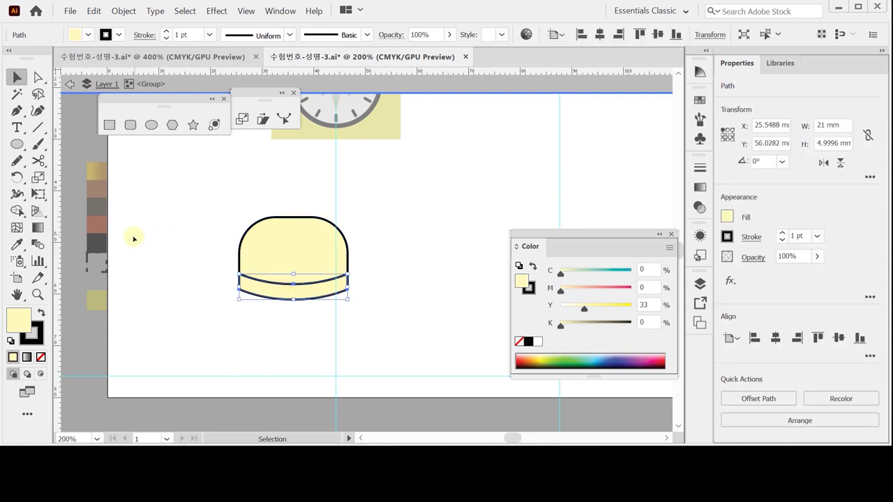
{"action": "key", "text": "i"}
{"action": "left_click", "coordinate": [97, 243]}
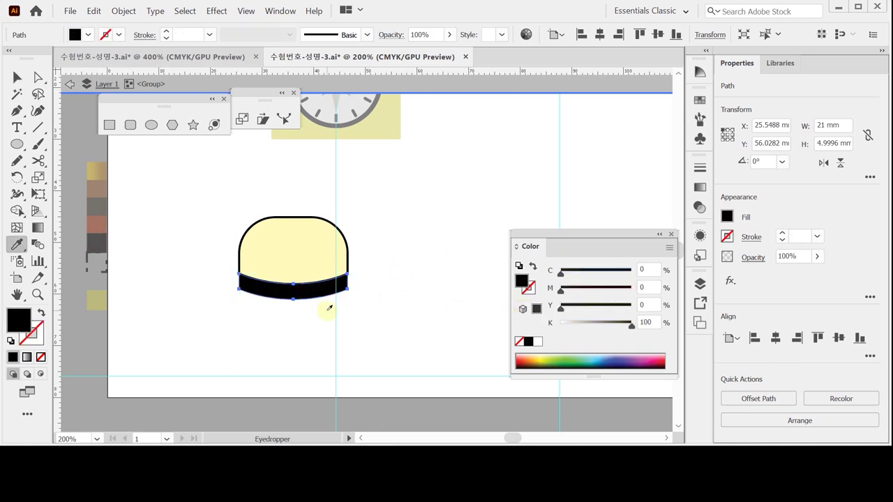
{"action": "left_click", "coordinate": [103, 203]}
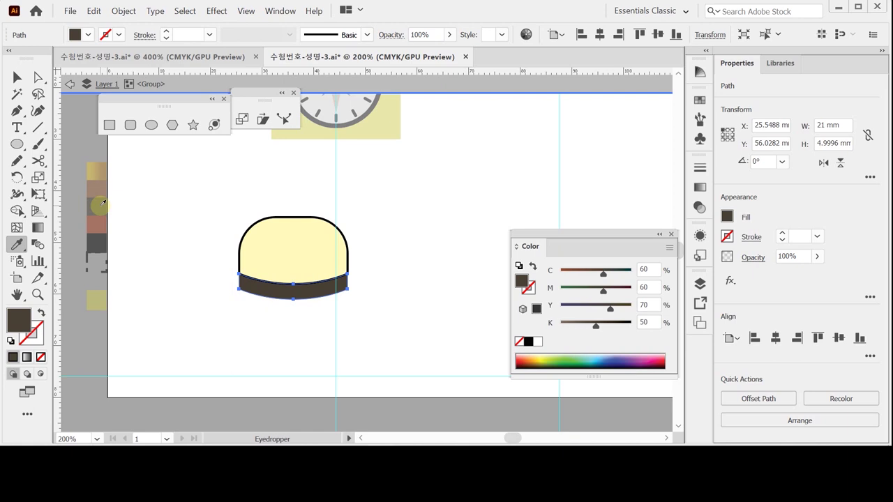
{"action": "key", "text": "Escape"}
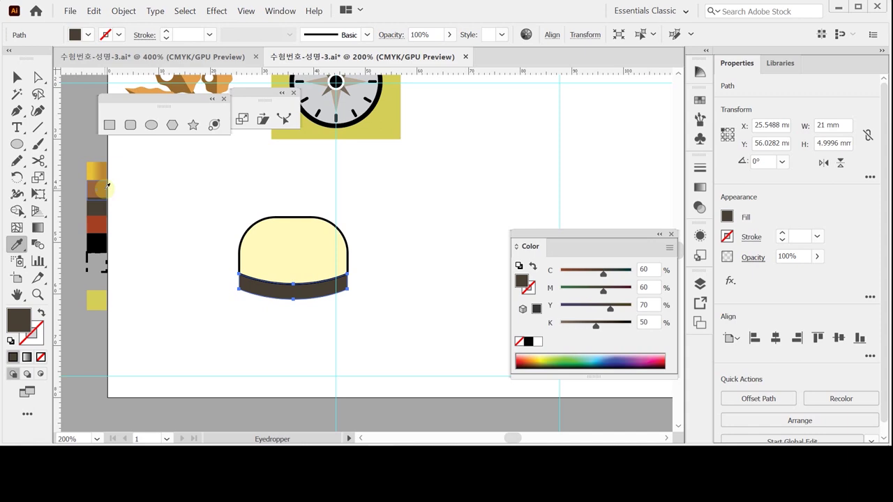
Create a 51 × 22 mm ellipse below the crown for the hat brim.
{"action": "left_click", "coordinate": [150, 124]}
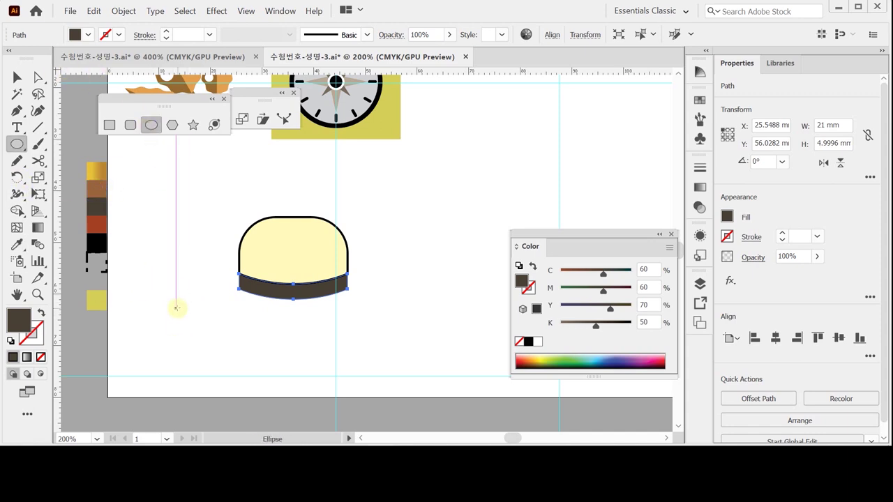
{"action": "left_click", "coordinate": [158, 279]}
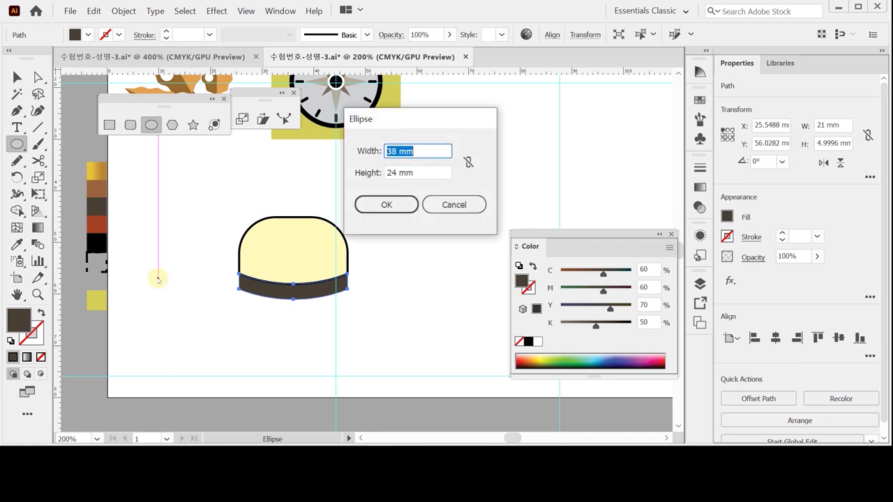
{"action": "type", "text": "51"}
{"action": "key", "text": "Tab"}
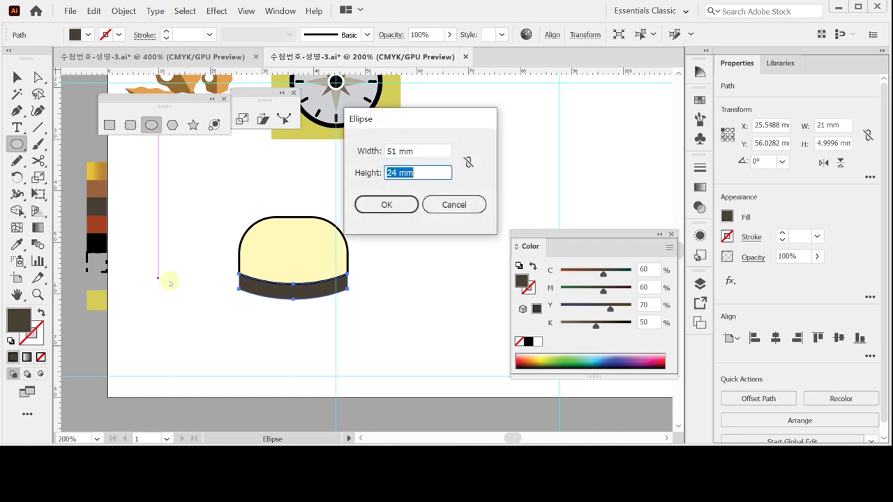
{"action": "type", "text": "22"}
{"action": "key", "text": "Return"}
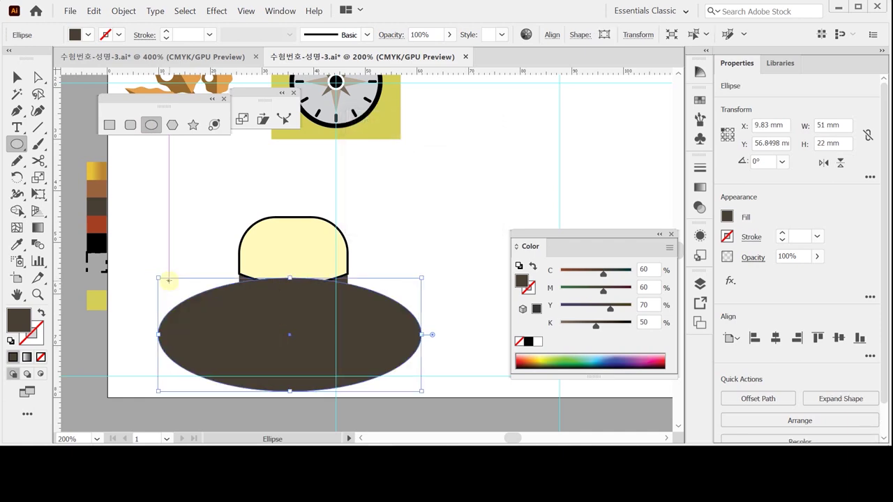
Move the ellipse up over the hat band, give it the default white fill and black stroke, and send it to the back.
{"action": "left_click_drag", "start_coordinate": [242, 359], "coordinate": [253, 320]}
{"action": "left_click", "coordinate": [9, 341]}
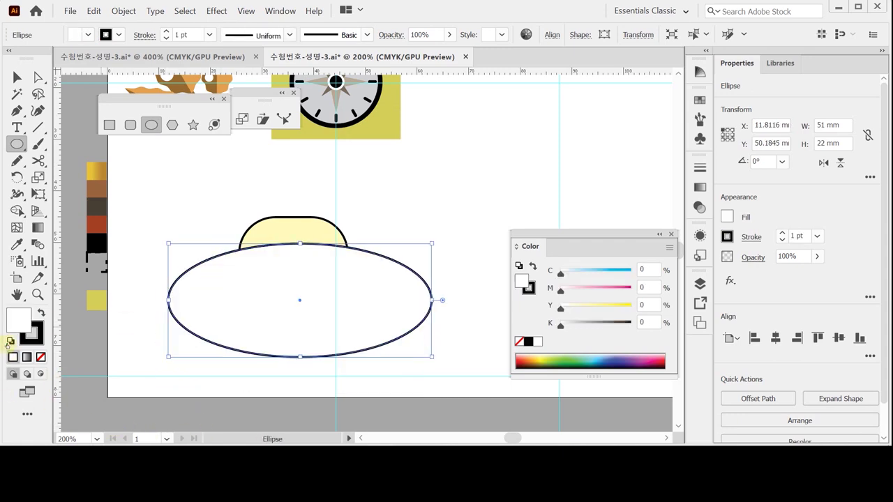
{"action": "key", "text": "ctrl+shift+bracketleft"}
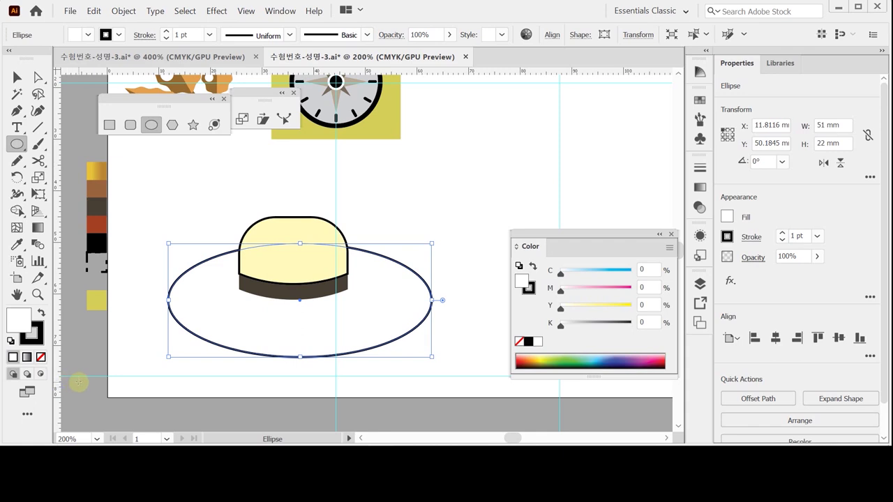
Nudge the brim ellipse slightly up and to the left so it sits centred behind the crown.
{"action": "key", "text": "Up"}
{"action": "key", "text": "Up"}
{"action": "key", "text": "Up"}
{"action": "key", "text": "Up"}
{"action": "key", "text": "Up"}
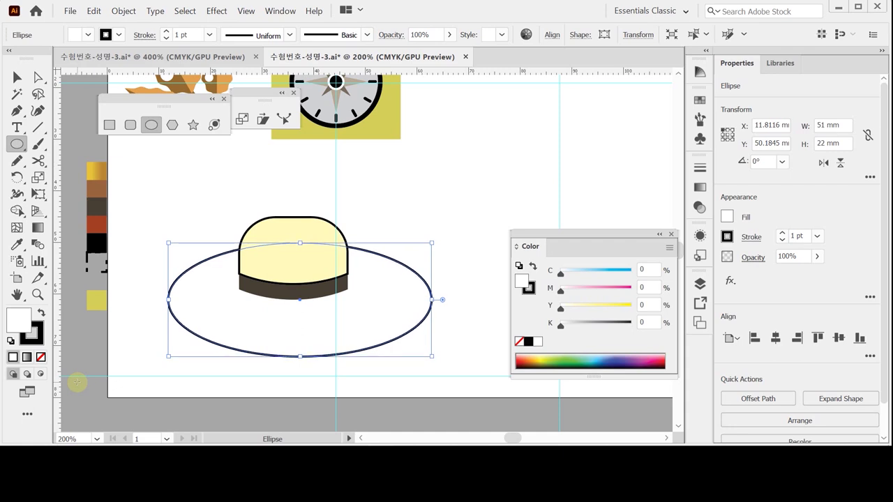
{"action": "key", "text": "Left"}
{"action": "key", "text": "Down"}
{"action": "key", "text": "Down"}
{"action": "key", "text": "Down"}
{"action": "key", "text": "Down"}
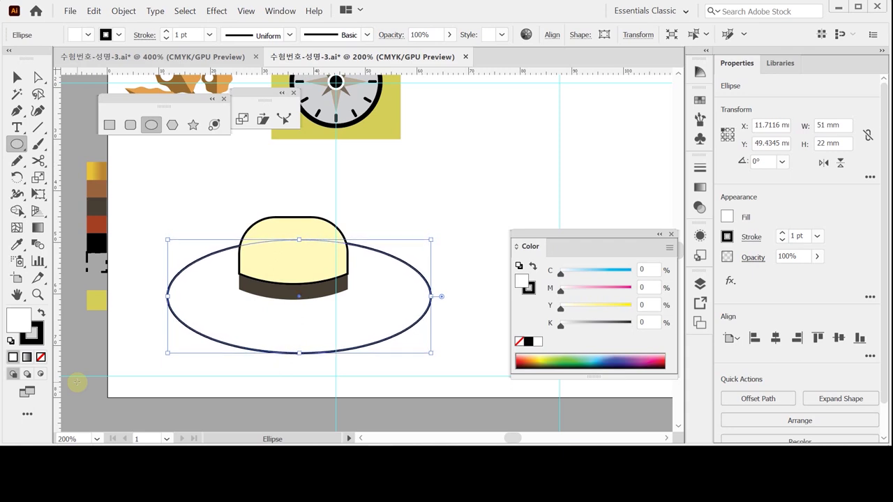
{"action": "key", "text": "Left"}
{"action": "key", "text": "Left"}
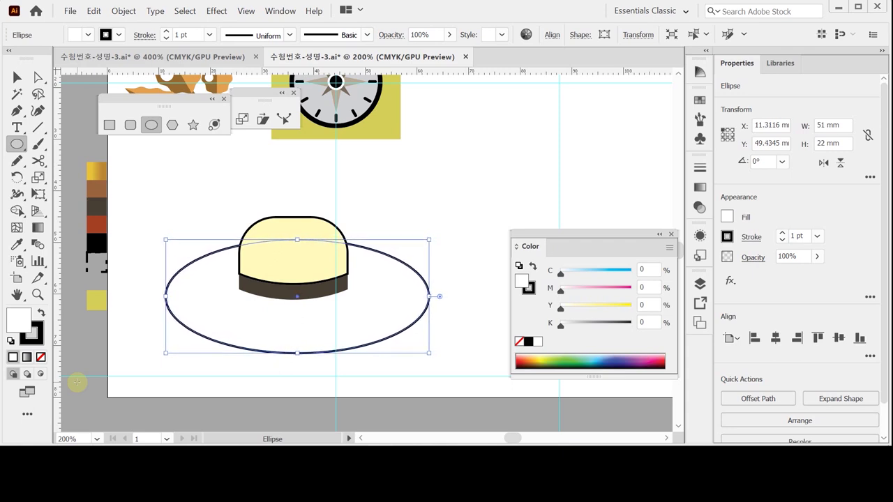
{"action": "key", "text": "Left"}
{"action": "key", "text": "Down"}
{"action": "key", "text": "Down"}
{"action": "key", "text": "Down"}
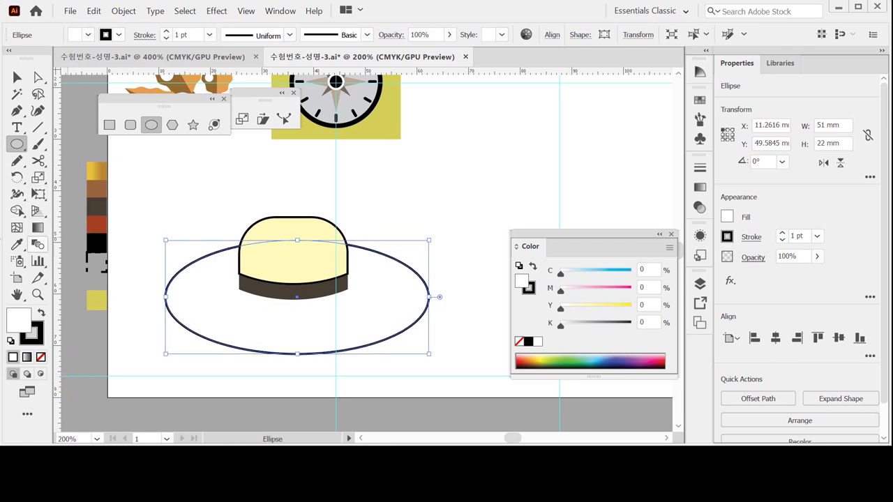
Raise the brim's right anchor about 2 mm and bend the bottom anchor's right handle upward to curve the lower-right edge inward.
{"action": "left_click", "coordinate": [37, 77]}
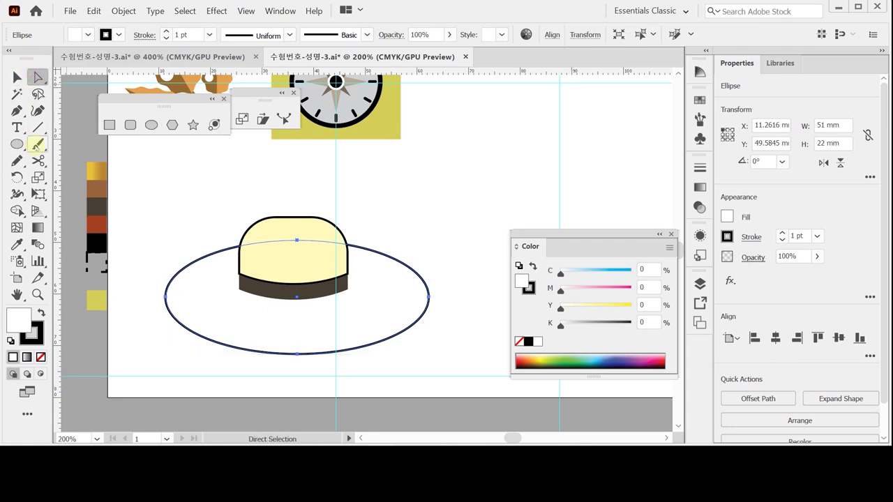
{"action": "left_click_drag", "start_coordinate": [454, 282], "coordinate": [431, 287]}
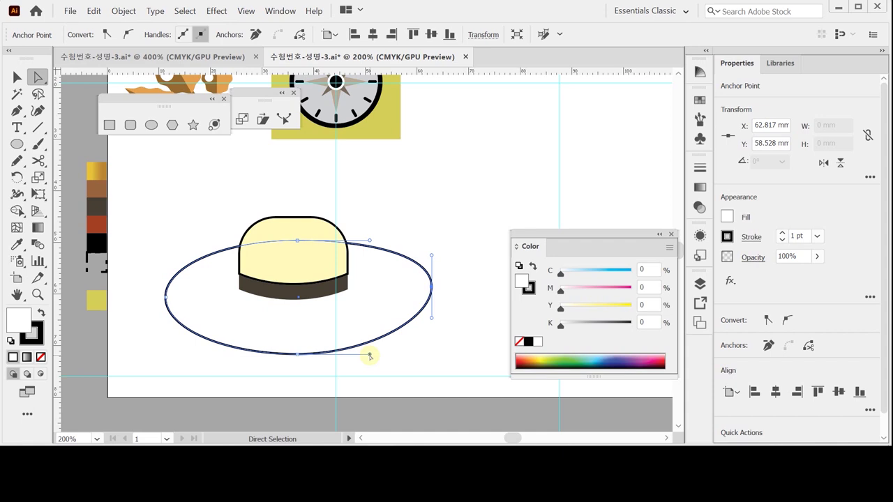
{"action": "key", "text": "alt"}
{"action": "left_click_drag", "start_coordinate": [370, 356], "coordinate": [376, 318]}
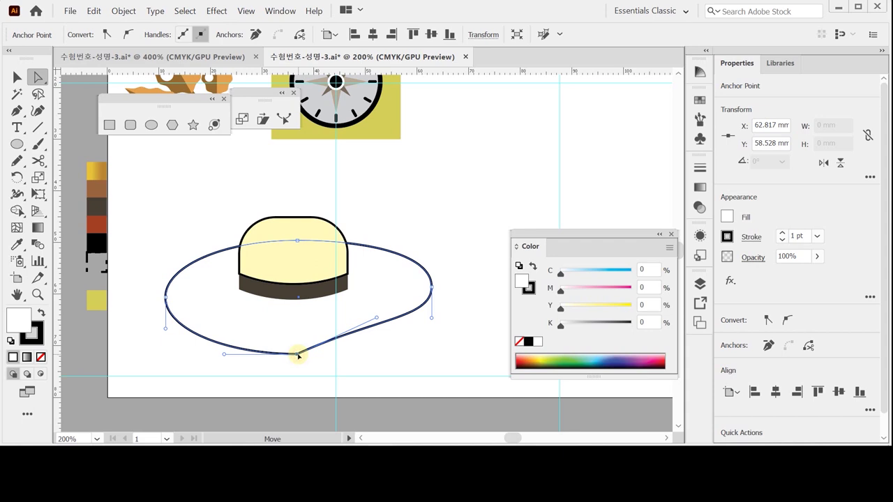
Pull the left handle of the brim's bottom anchor down and outward so the lower-left edge bulges.
{"action": "left_click", "coordinate": [297, 353]}
{"action": "left_click", "coordinate": [236, 373]}
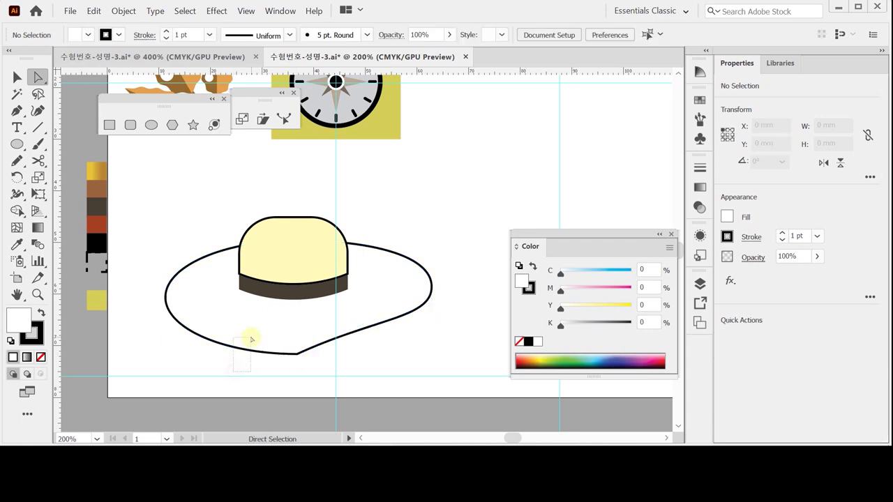
{"action": "left_click", "coordinate": [248, 347]}
{"action": "left_click", "coordinate": [234, 358]}
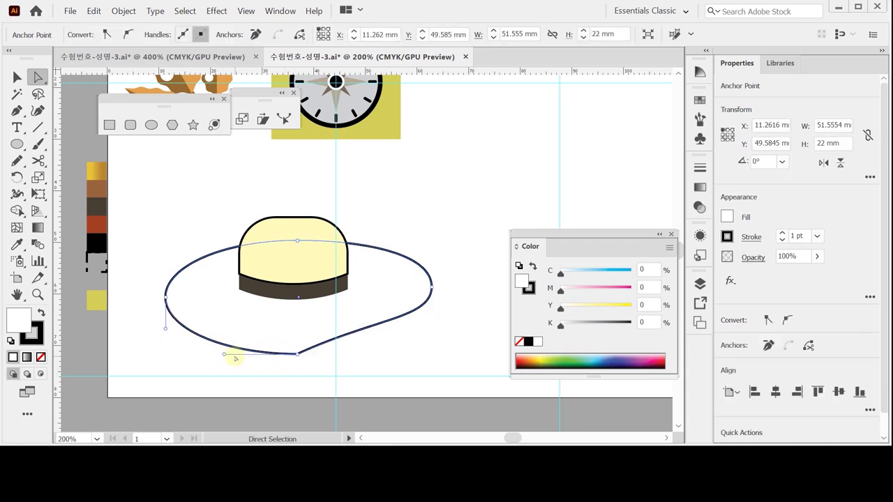
{"action": "key", "text": "alt"}
{"action": "left_click_drag", "start_coordinate": [225, 355], "coordinate": [211, 377]}
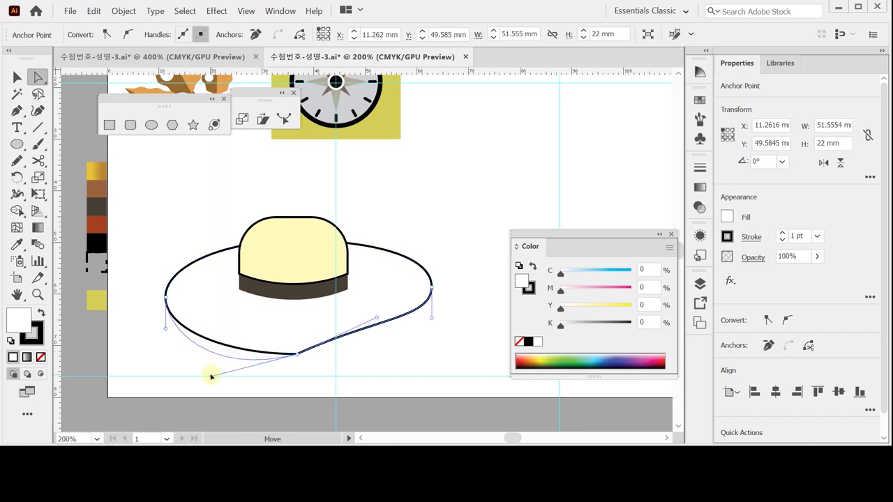
{"action": "left_click_drag", "start_coordinate": [212, 377], "coordinate": [217, 376]}
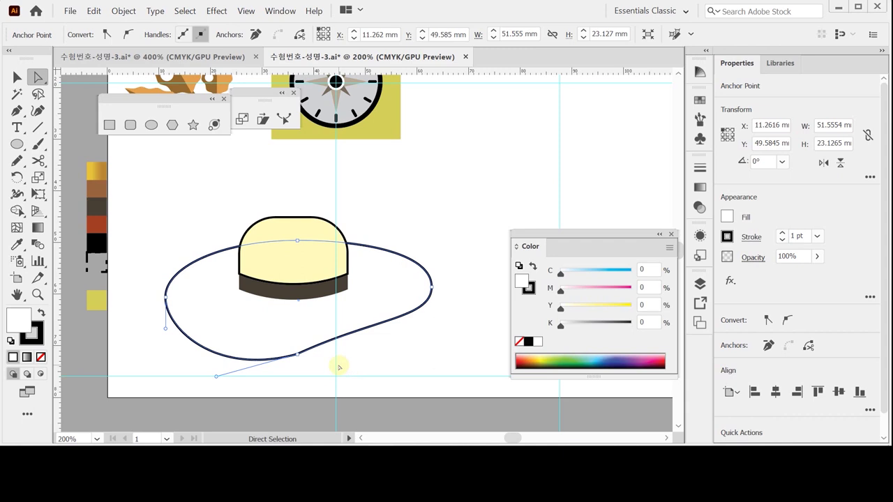
Duplicate the whole brim shape about 1.4 mm straight up, keeping the copy behind the crown.
{"action": "left_click", "coordinate": [361, 320]}
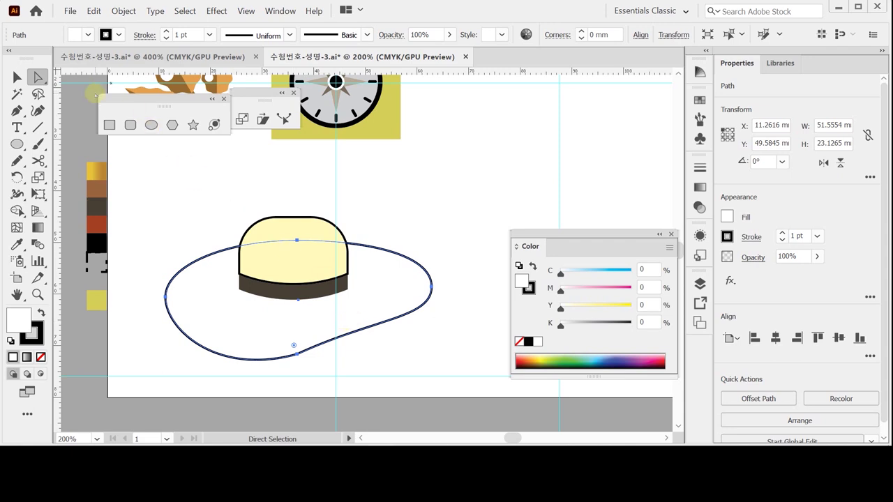
{"action": "left_click", "coordinate": [421, 327]}
{"action": "left_click", "coordinate": [375, 308]}
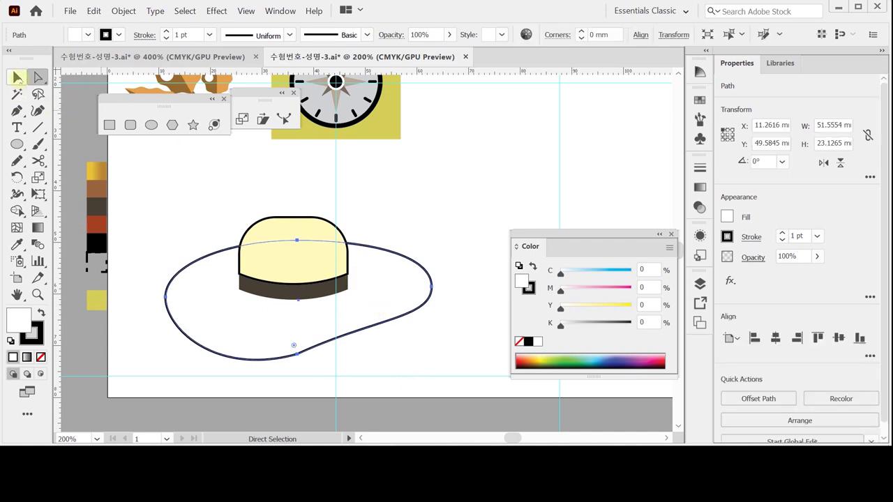
{"action": "left_click", "coordinate": [378, 352]}
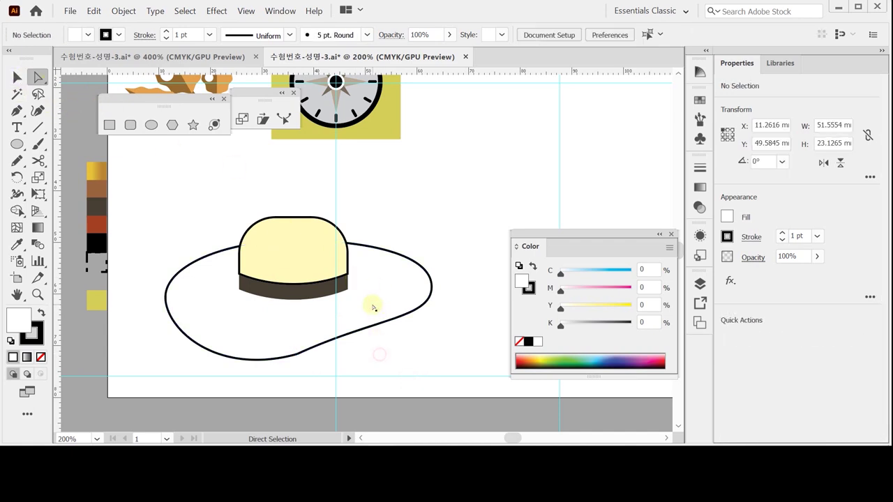
{"action": "left_click_drag", "start_coordinate": [460, 262], "coordinate": [426, 342]}
{"action": "left_click", "coordinate": [384, 283]}
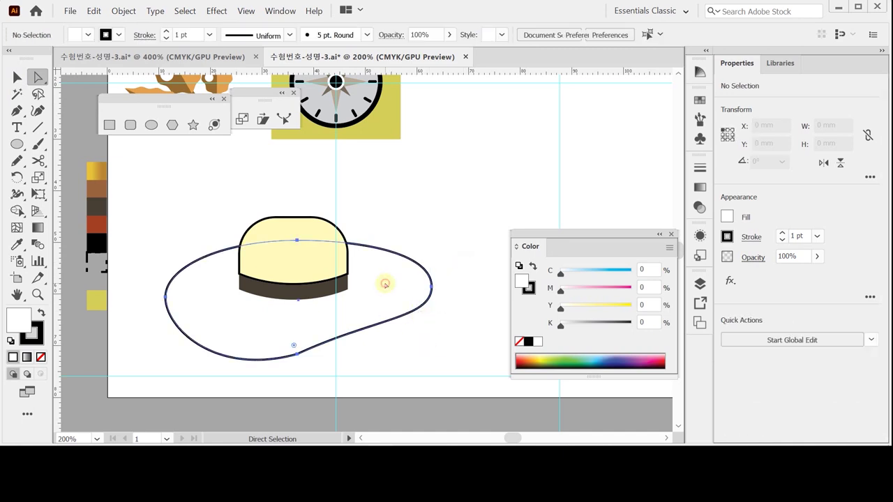
{"action": "left_click", "coordinate": [397, 282]}
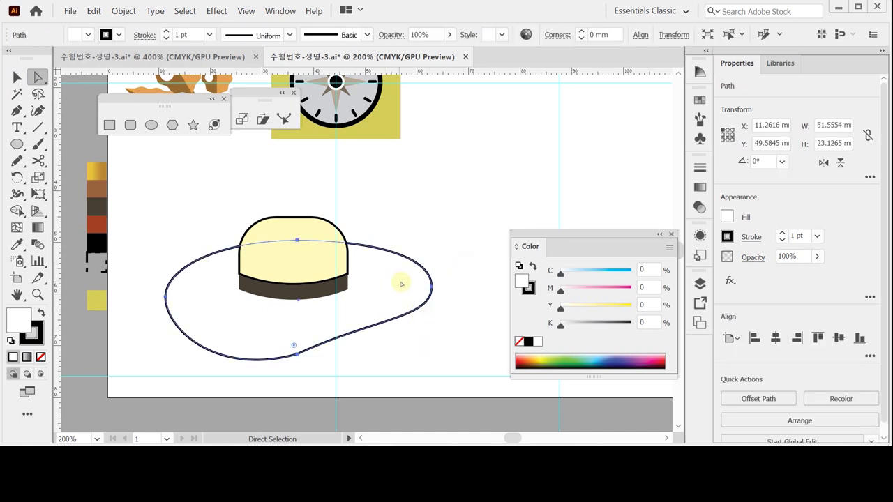
{"action": "key", "text": "alt"}
{"action": "left_click_drag", "start_coordinate": [392, 300], "coordinate": [388, 291]}
{"action": "key", "text": "shift"}
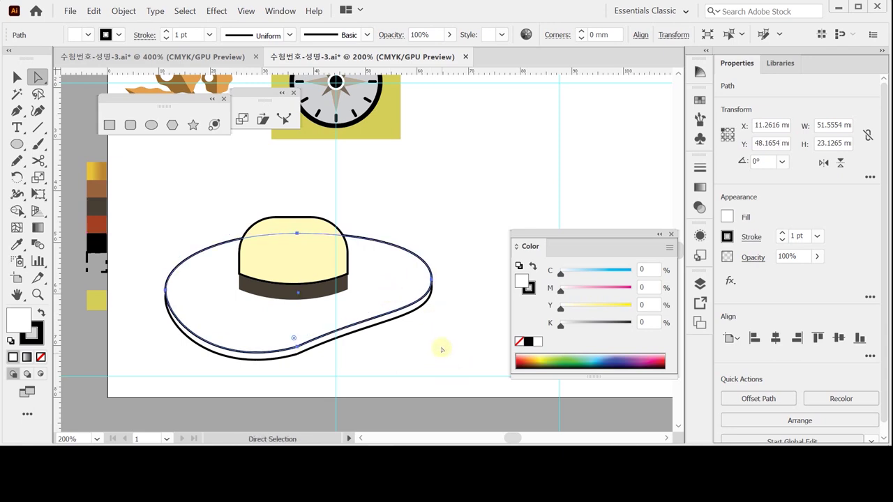
{"action": "key", "text": "ctrl+bracketleft"}
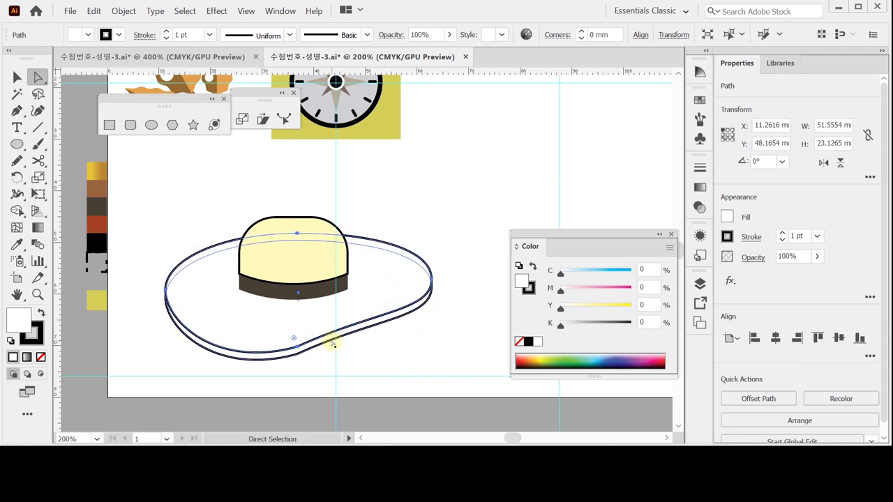
Fill the lower brim shape with the reddish-brown swatch (C10 M80 Y90 K30) and no stroke.
{"action": "left_click", "coordinate": [335, 346]}
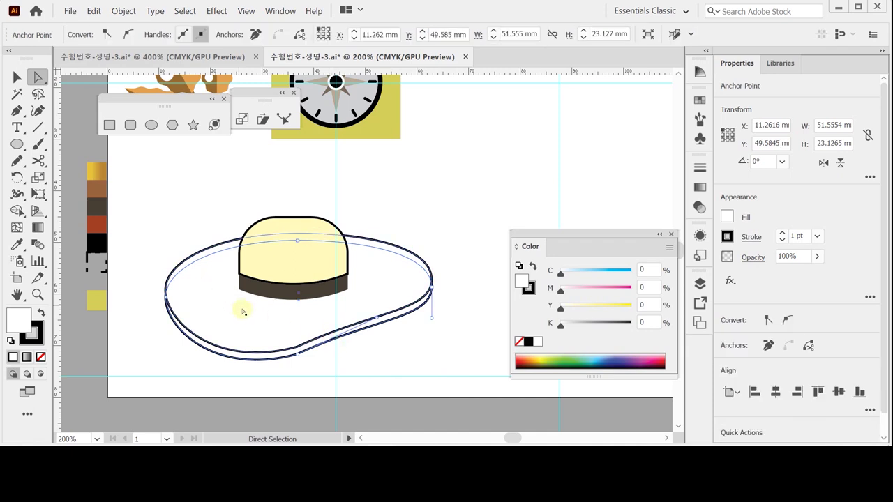
{"action": "left_click", "coordinate": [102, 246]}
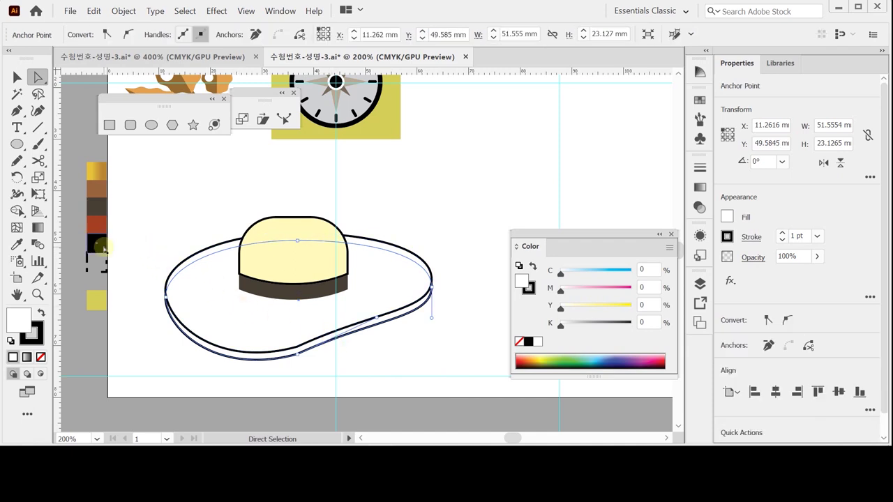
{"action": "key", "text": "i"}
{"action": "left_click", "coordinate": [99, 223]}
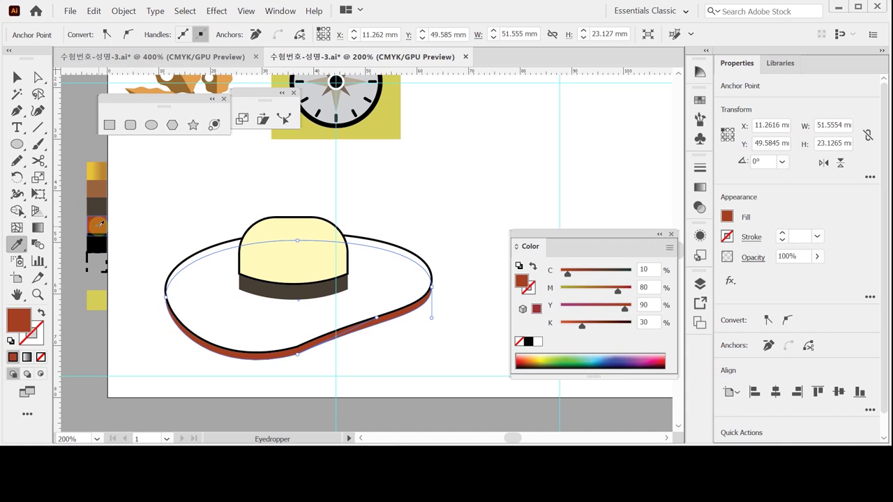
Refill the lower brim shape with the brown swatch sample (C30 M60 Y80 K20) and deselect it.
{"action": "left_click", "coordinate": [99, 189]}
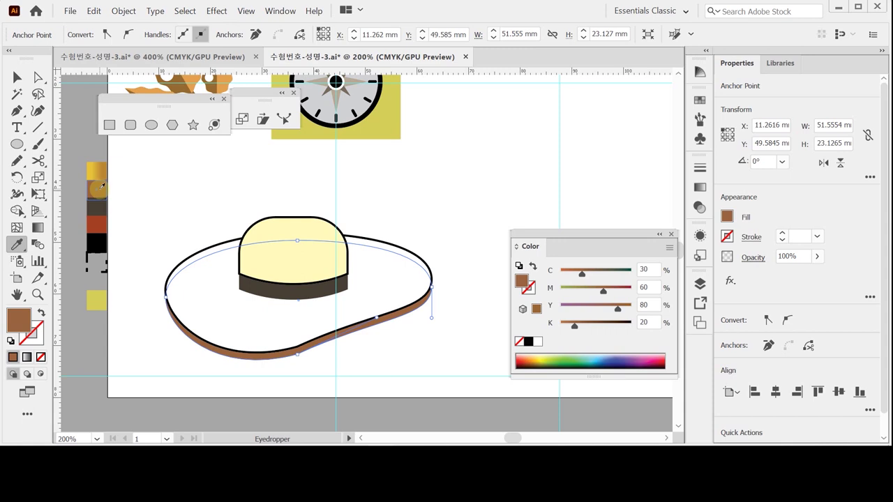
{"action": "left_click", "coordinate": [17, 77]}
{"action": "left_click", "coordinate": [168, 353]}
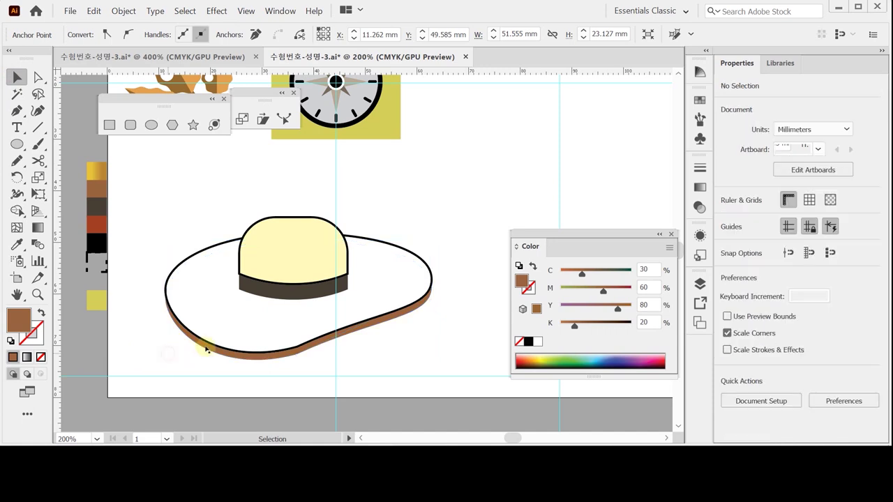
Fill the white upper brim shape with the white-to-black linear gradient.
{"action": "left_click", "coordinate": [215, 325]}
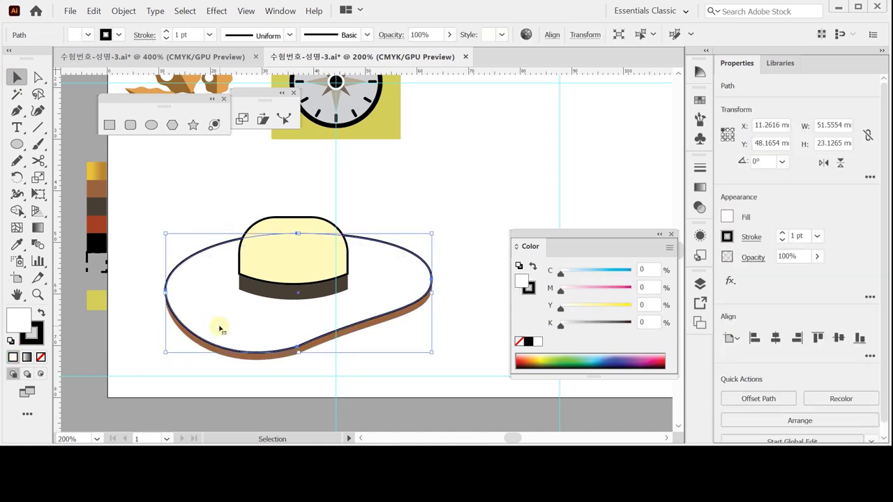
{"action": "left_click_drag", "start_coordinate": [699, 186], "coordinate": [496, 66]}
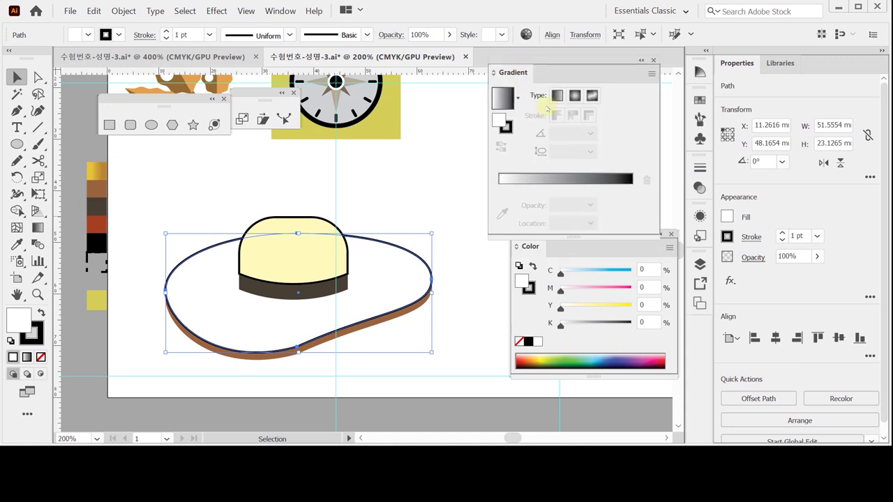
{"action": "left_click_drag", "start_coordinate": [539, 252], "coordinate": [522, 265]}
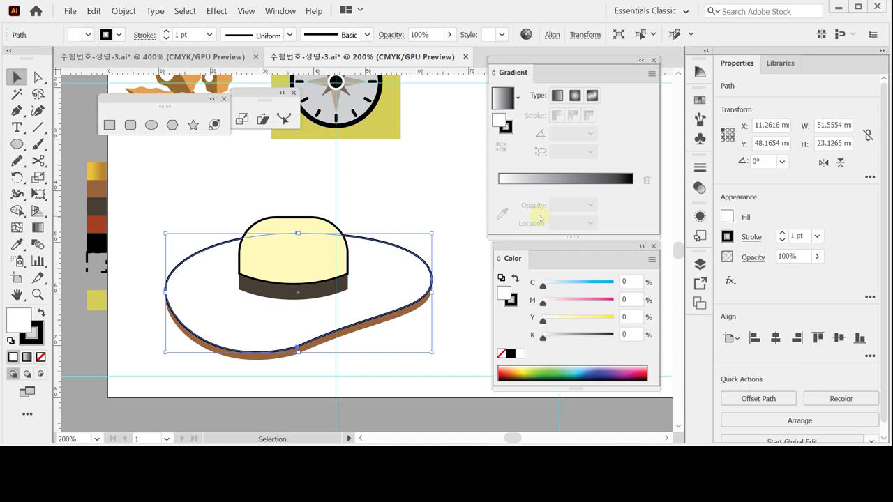
{"action": "left_click", "coordinate": [503, 100]}
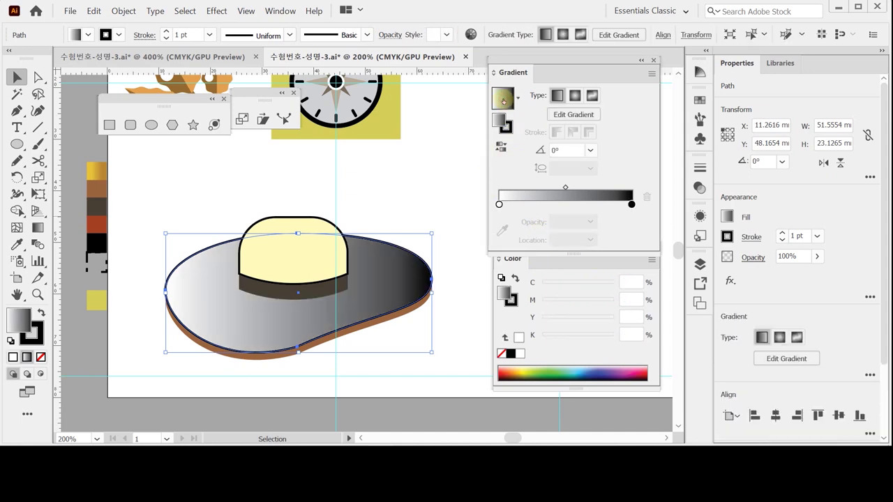
Shift the brim gradient's white starting stop to about 2.7% and switch that stop's colour mode to CMYK.
{"action": "left_click", "coordinate": [498, 204]}
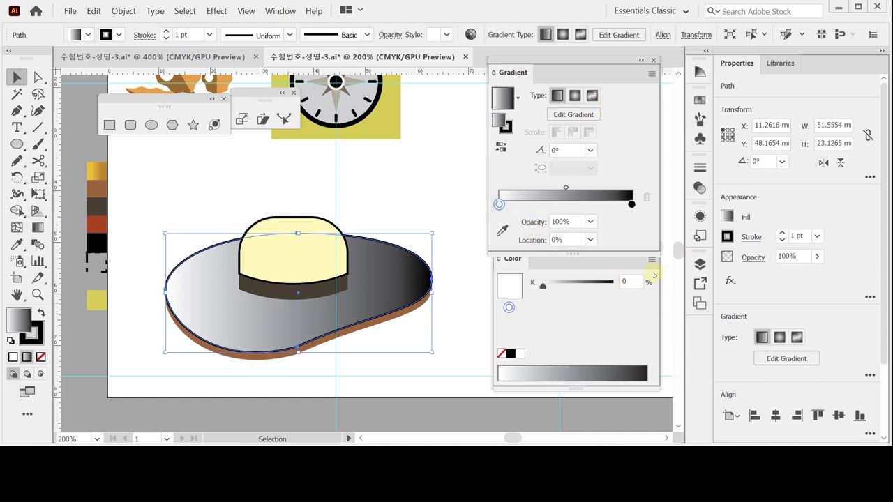
{"action": "left_click_drag", "start_coordinate": [630, 262], "coordinate": [626, 279]}
{"action": "left_click_drag", "start_coordinate": [498, 204], "coordinate": [502, 204]}
{"action": "double_click", "coordinate": [502, 204]}
{"action": "left_click", "coordinate": [503, 204]}
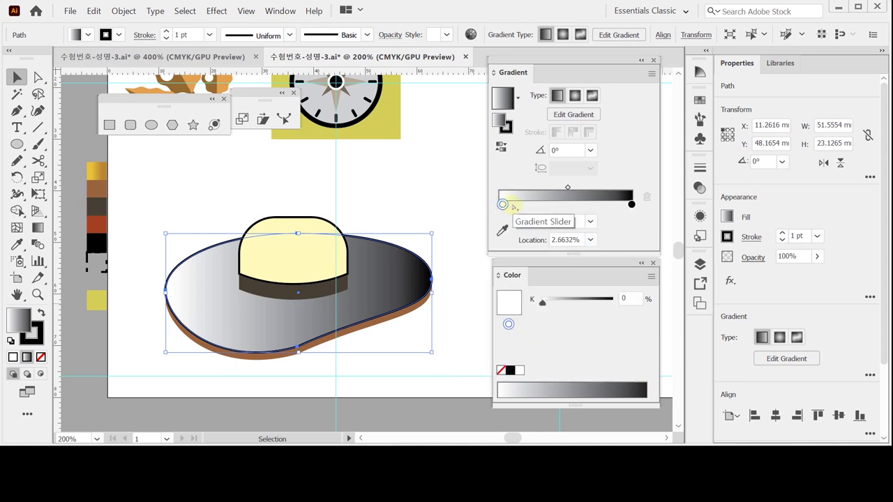
{"action": "double_click", "coordinate": [502, 203]}
{"action": "left_click", "coordinate": [502, 204]}
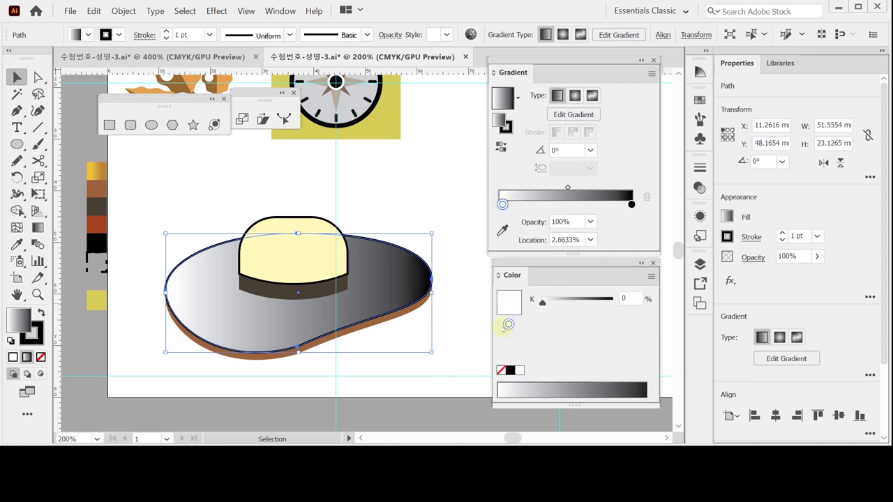
{"action": "left_click", "coordinate": [651, 276]}
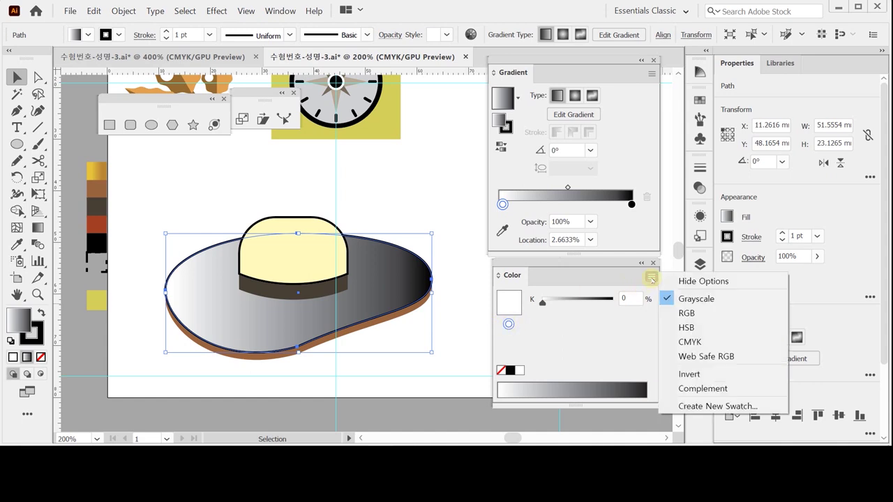
{"action": "left_click", "coordinate": [707, 342]}
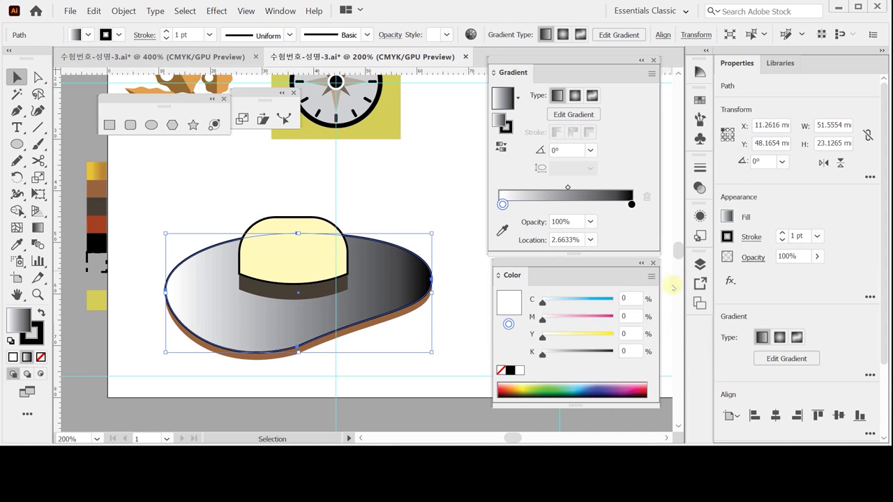
Set the brim gradient's starting stop to yellow, C10 M20 Y90.
{"action": "left_click", "coordinate": [629, 299]}
{"action": "type", "text": "10"}
{"action": "key", "text": "Tab"}
{"action": "type", "text": "20"}
{"action": "key", "text": "Tab"}
{"action": "type", "text": "90"}
{"action": "key", "text": "Tab"}
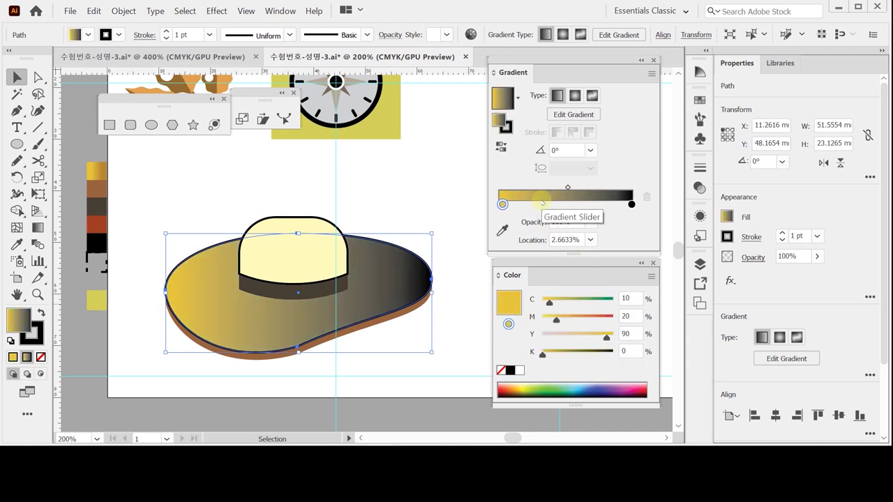
Switch the brim gradient's black end stop to CMYK and set it to C30 M50 Y100 K0.
{"action": "double_click", "coordinate": [632, 203]}
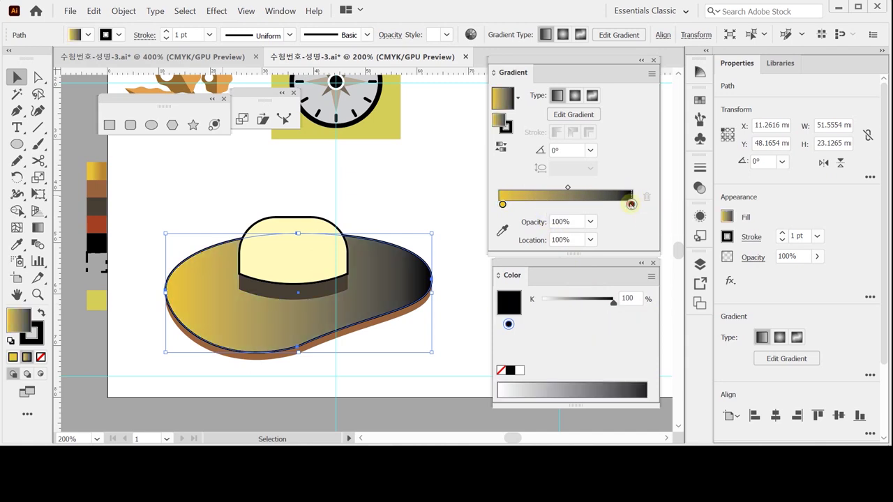
{"action": "key", "text": "Escape"}
{"action": "left_click", "coordinate": [652, 278]}
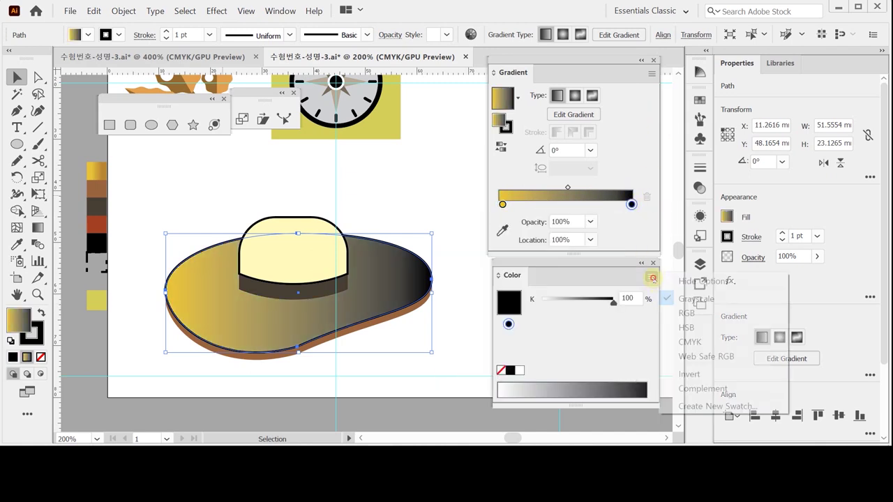
{"action": "left_click", "coordinate": [689, 342]}
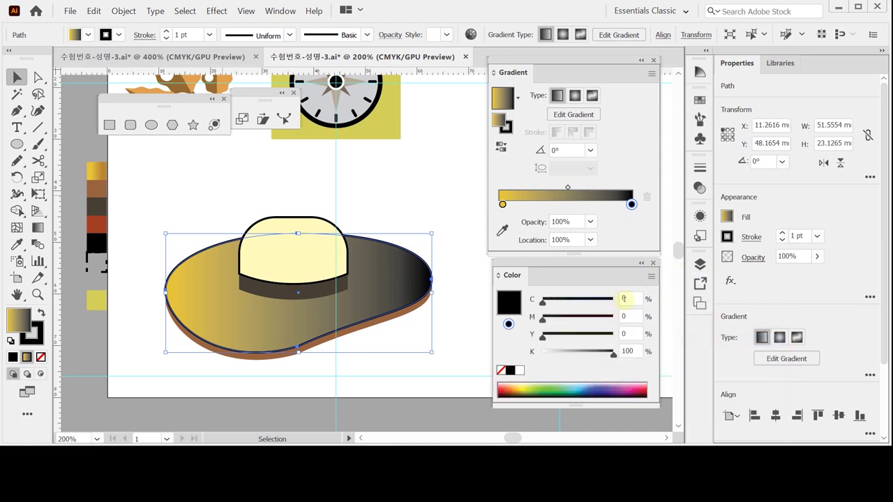
{"action": "left_click", "coordinate": [640, 298]}
{"action": "type", "text": "30"}
{"action": "key", "text": "Tab"}
{"action": "type", "text": "50"}
{"action": "key", "text": "Tab"}
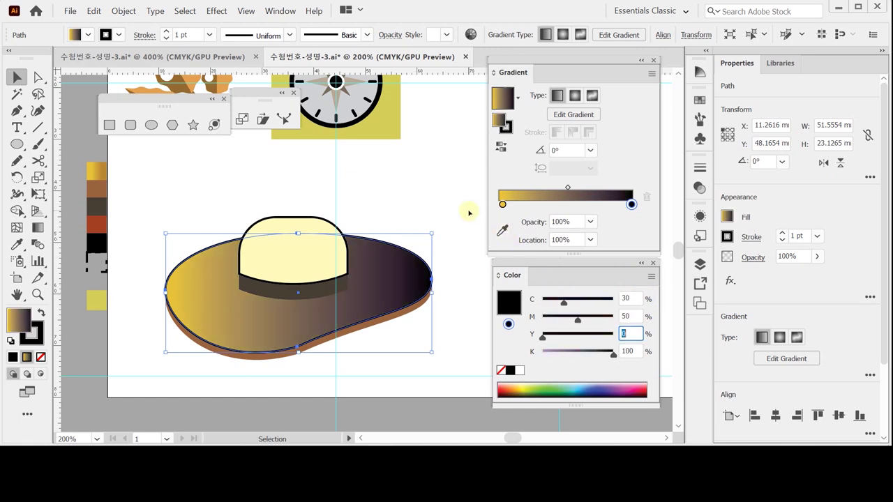
{"action": "type", "text": "100"}
{"action": "key", "text": "Tab"}
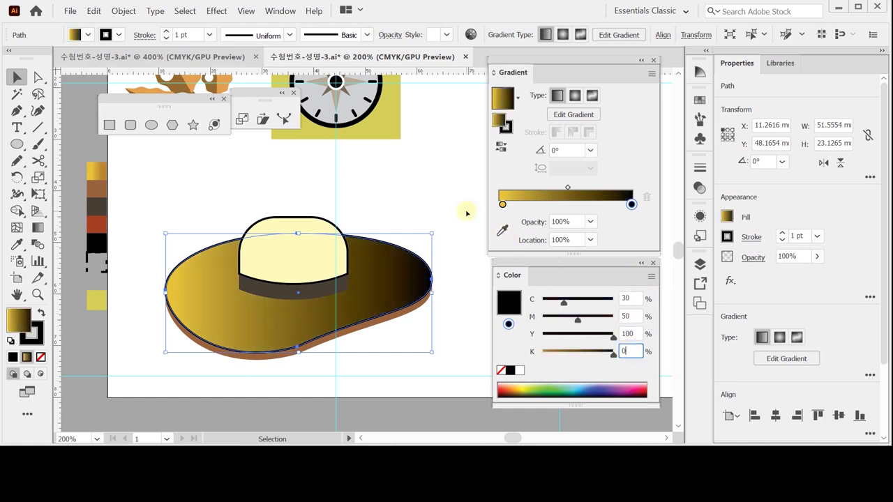
{"action": "type", "text": "0"}
{"action": "key", "text": "Return"}
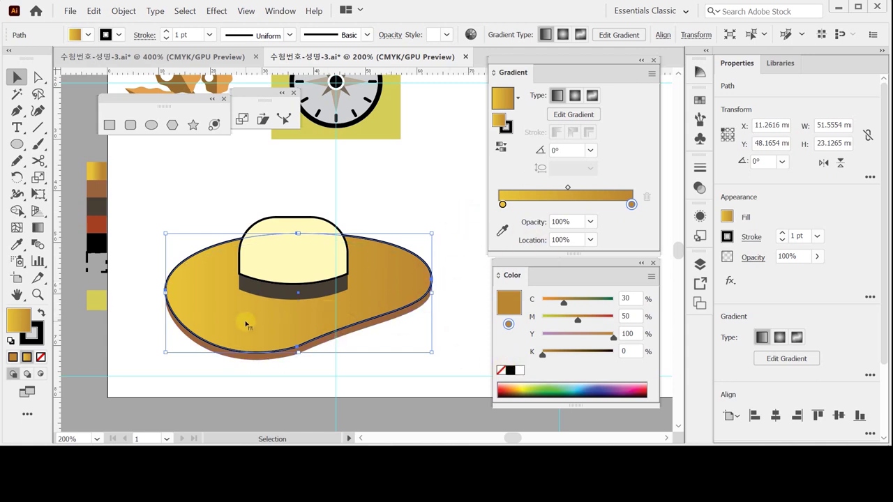
Remove the black stroke from the upper brim and save the document.
{"action": "left_click", "coordinate": [42, 339]}
{"action": "left_click", "coordinate": [40, 357]}
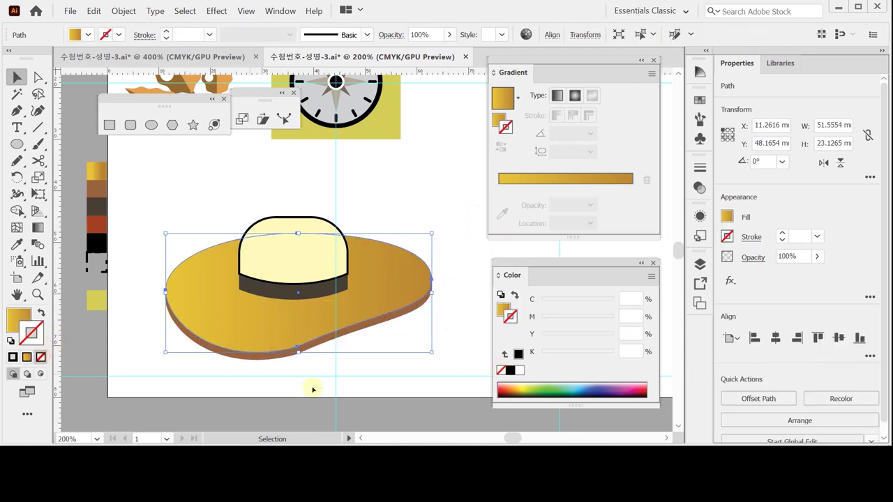
{"action": "left_click", "coordinate": [348, 379]}
{"action": "left_click", "coordinate": [341, 337]}
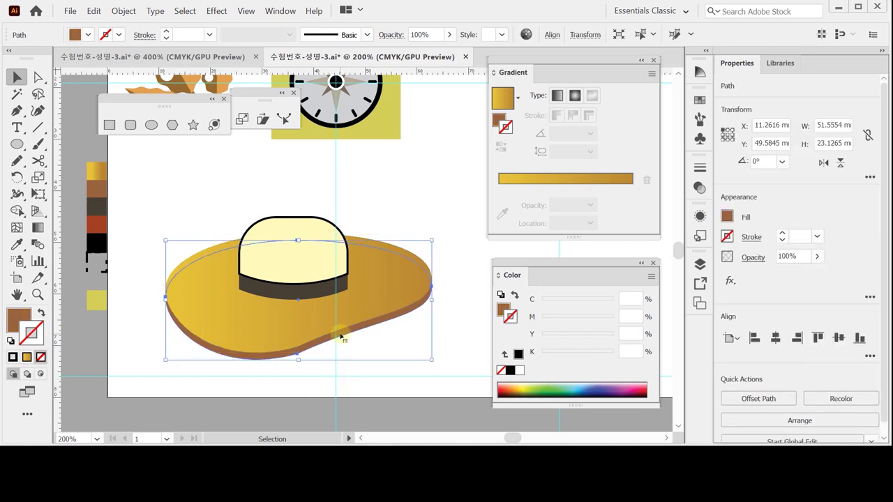
{"action": "left_click", "coordinate": [358, 364]}
{"action": "key", "text": "a"}
{"action": "left_click", "coordinate": [342, 337]}
{"action": "key", "text": "v"}
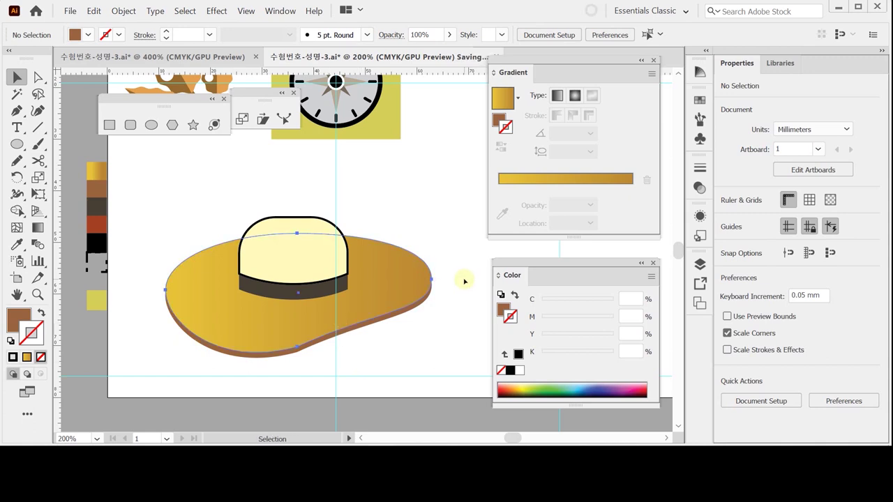
Move the upper brim gradient's yellow stop to about 29% and its brown stop to about 76%.
{"action": "left_click", "coordinate": [510, 307]}
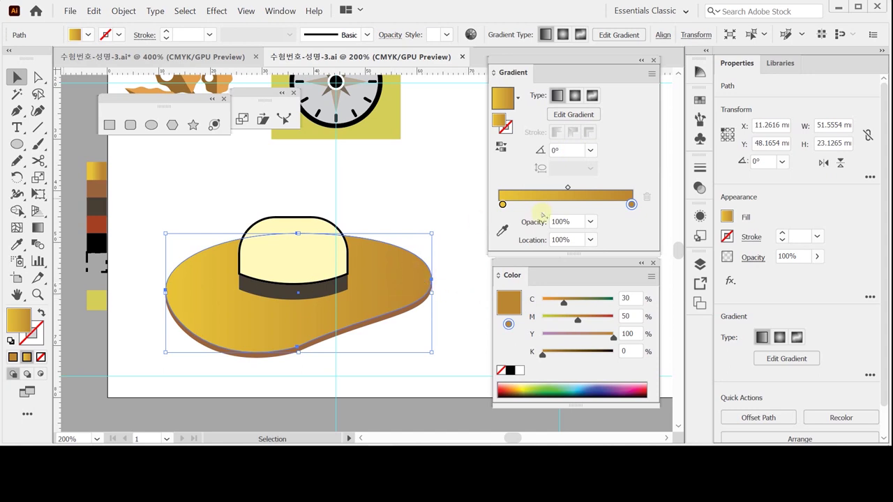
{"action": "left_click_drag", "start_coordinate": [503, 205], "coordinate": [530, 204]}
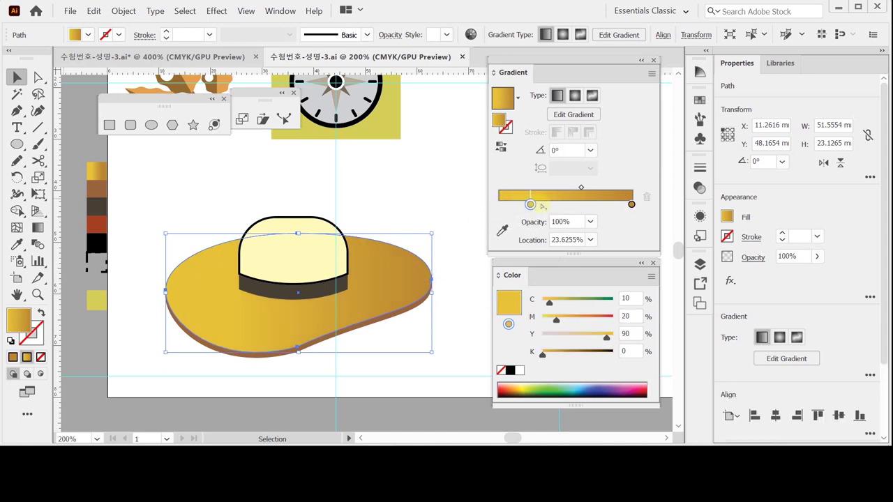
{"action": "left_click_drag", "start_coordinate": [631, 204], "coordinate": [607, 204]}
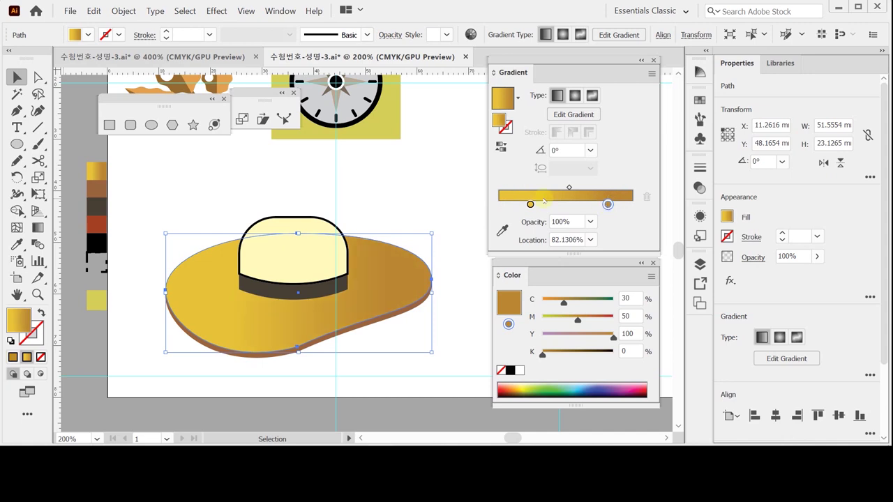
{"action": "left_click_drag", "start_coordinate": [530, 204], "coordinate": [534, 204]}
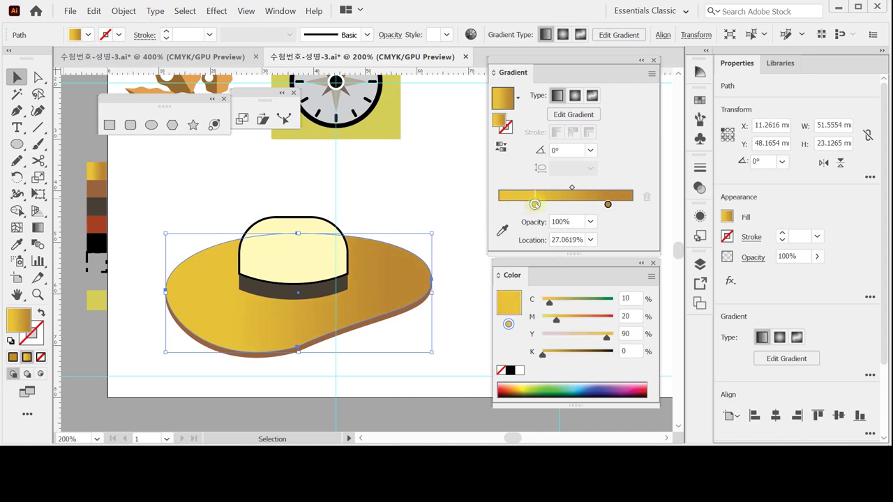
{"action": "left_click_drag", "start_coordinate": [608, 204], "coordinate": [599, 204]}
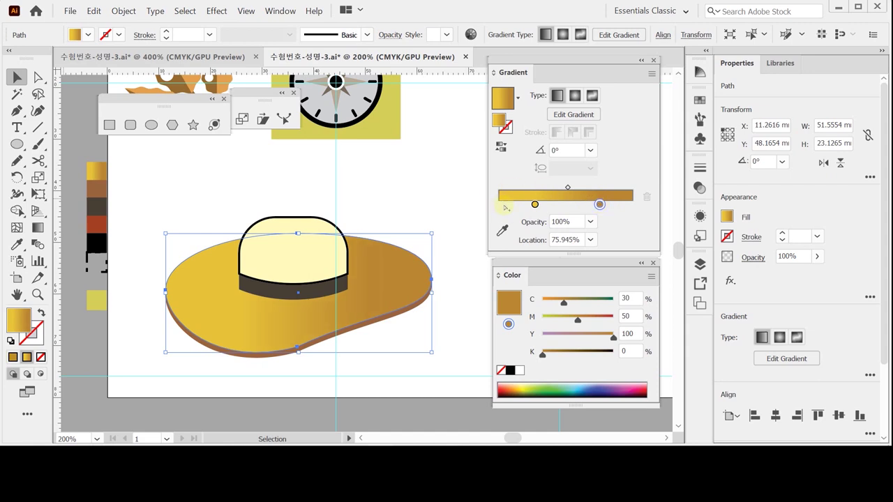
{"action": "left_click_drag", "start_coordinate": [535, 205], "coordinate": [537, 205]}
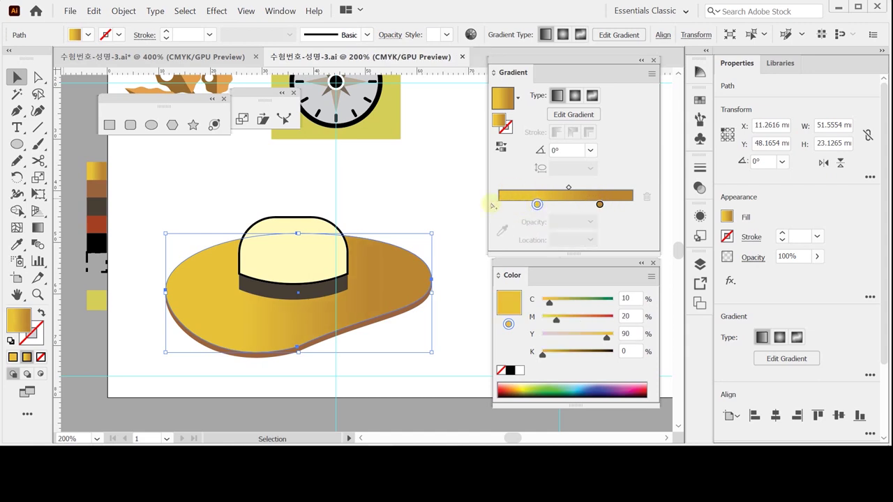
Try to fill the pale yellow crown by applying the brim's gradient swatch directly onto it.
{"action": "left_click", "coordinate": [314, 250]}
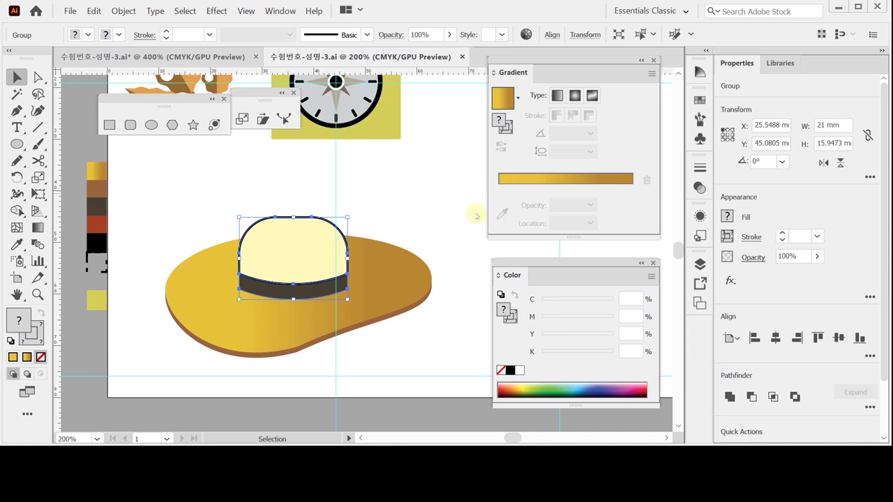
{"action": "left_click_drag", "start_coordinate": [504, 96], "coordinate": [301, 254]}
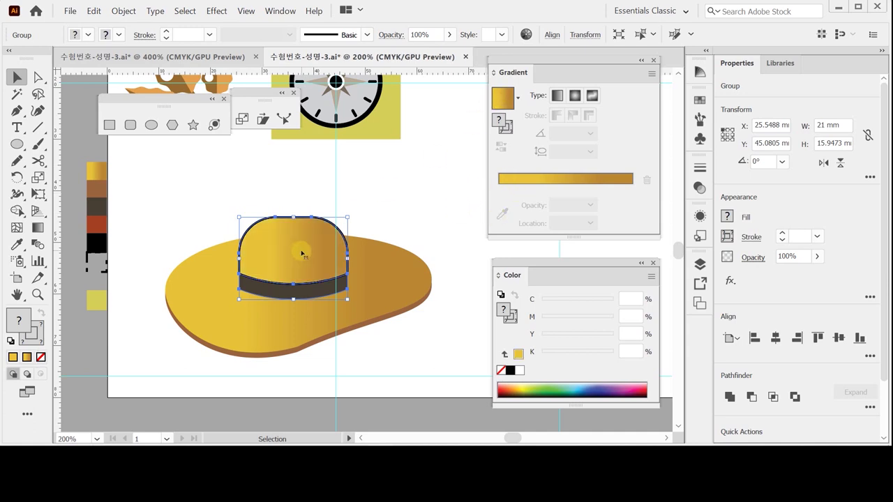
{"action": "key", "text": "ctrl+z"}
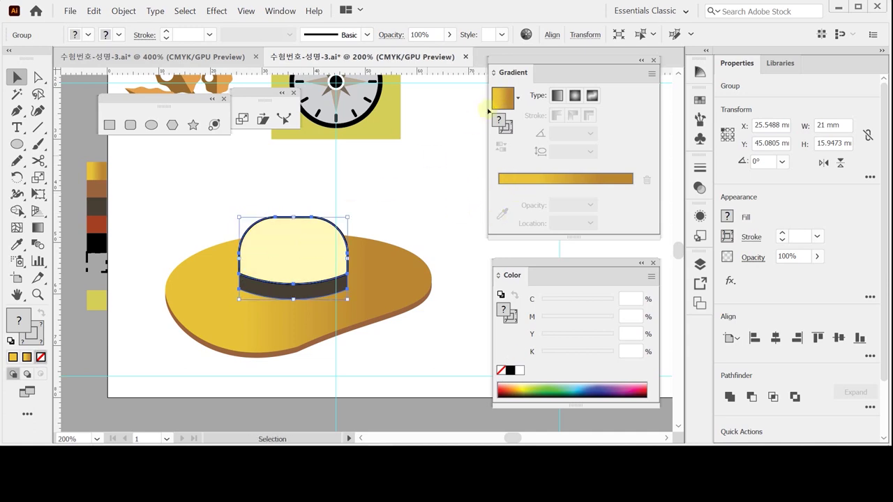
{"action": "left_click_drag", "start_coordinate": [506, 101], "coordinate": [296, 244]}
{"action": "key", "text": "ctrl+s"}
Try to sample the upper brim's gradient onto the whole crown-and-band group with the Eyedropper, and undo it.
{"action": "left_click", "coordinate": [17, 245]}
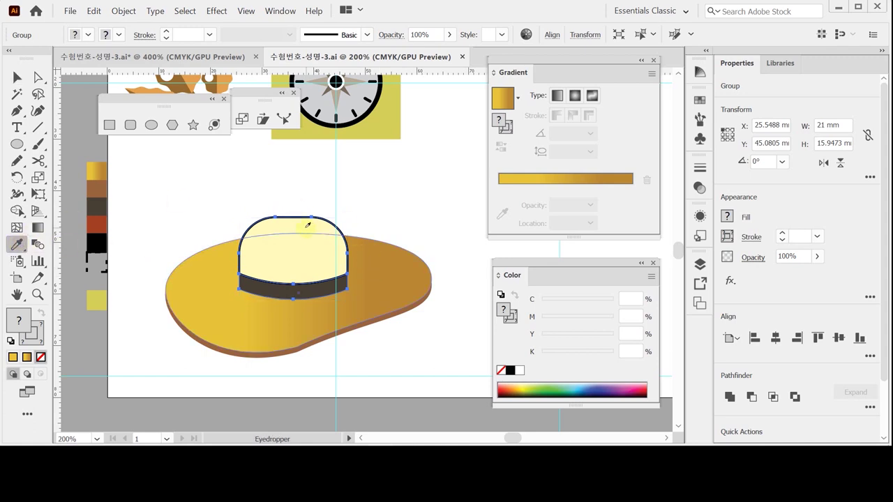
{"action": "left_click", "coordinate": [408, 280]}
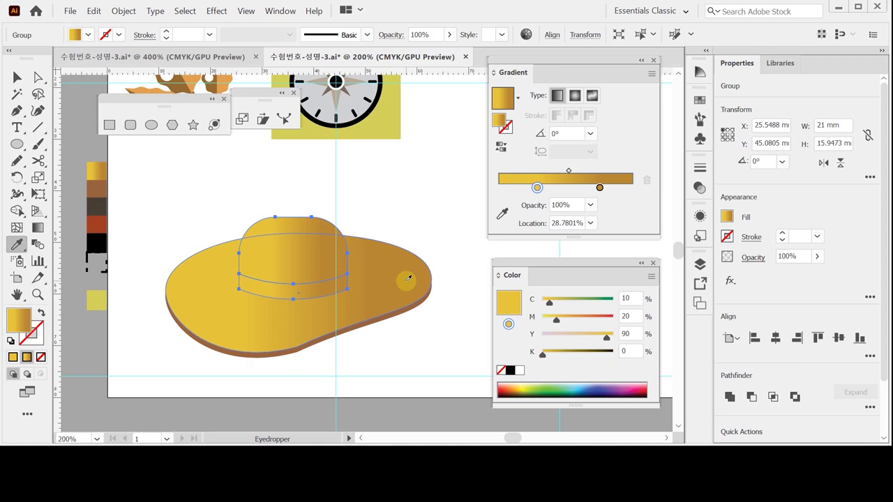
{"action": "left_click", "coordinate": [292, 297]}
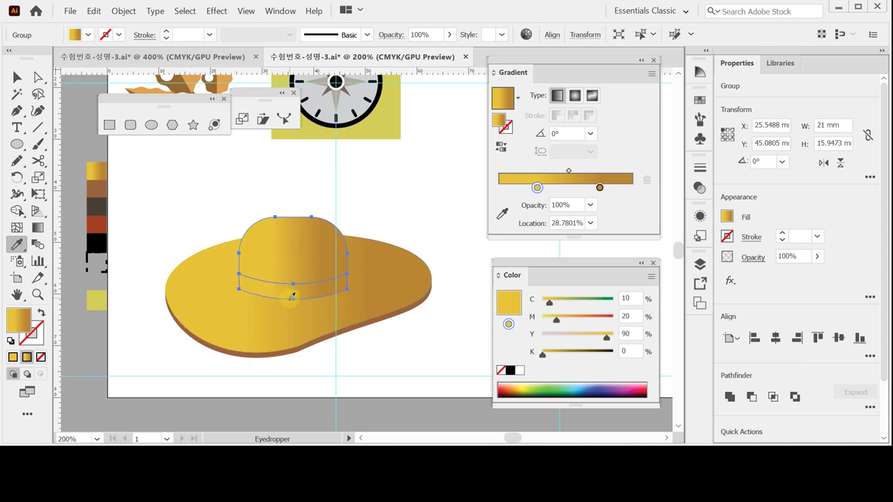
{"action": "key", "text": "ctrl+z"}
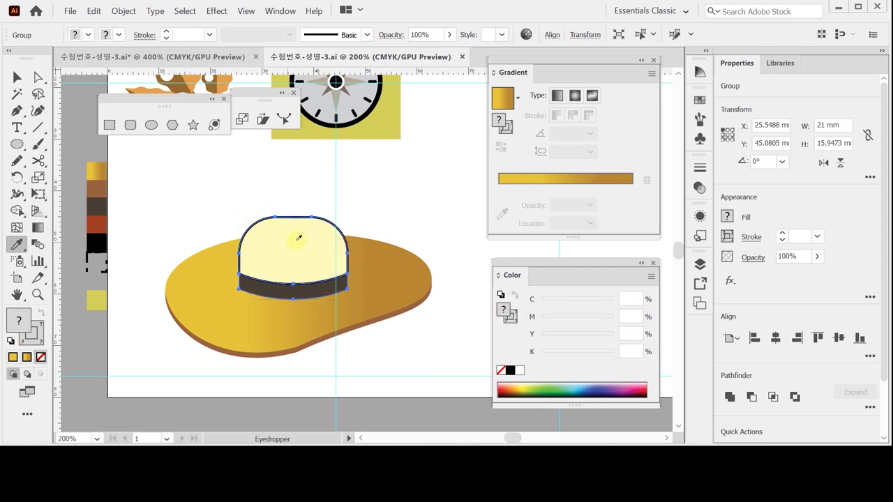
Inside the crown-and-band group, apply the brim's gradient to the crown alone with the Eyedropper and set its angle to -90°.
{"action": "double_click", "coordinate": [296, 241], "text": "ctrl"}
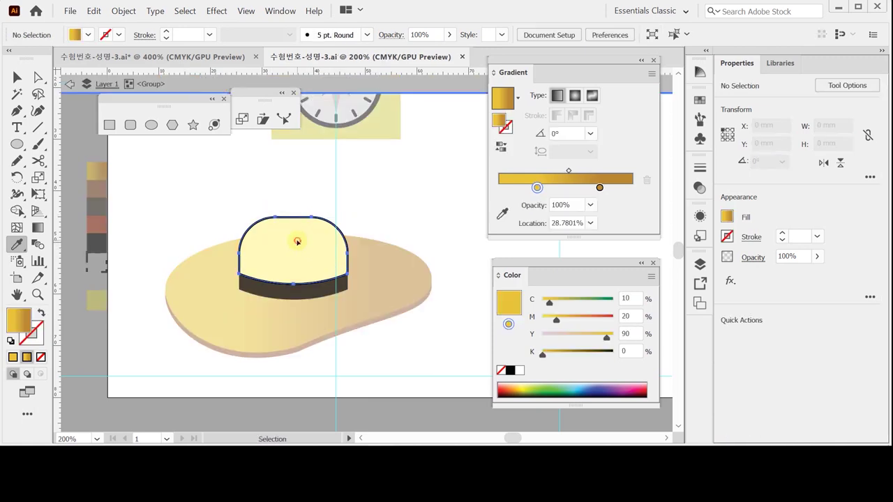
{"action": "left_click", "coordinate": [296, 241], "text": "ctrl"}
{"action": "left_click", "coordinate": [392, 270]}
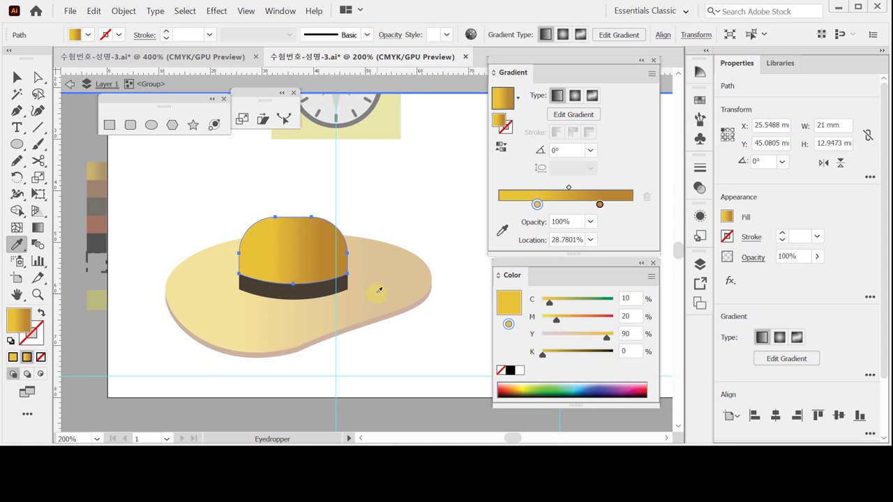
{"action": "left_click", "coordinate": [17, 77]}
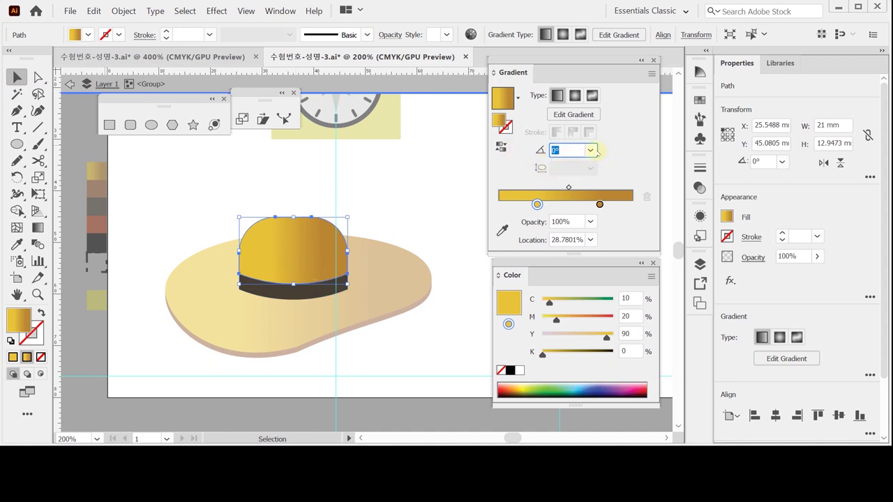
{"action": "left_click", "coordinate": [590, 150]}
{"action": "left_click", "coordinate": [606, 355]}
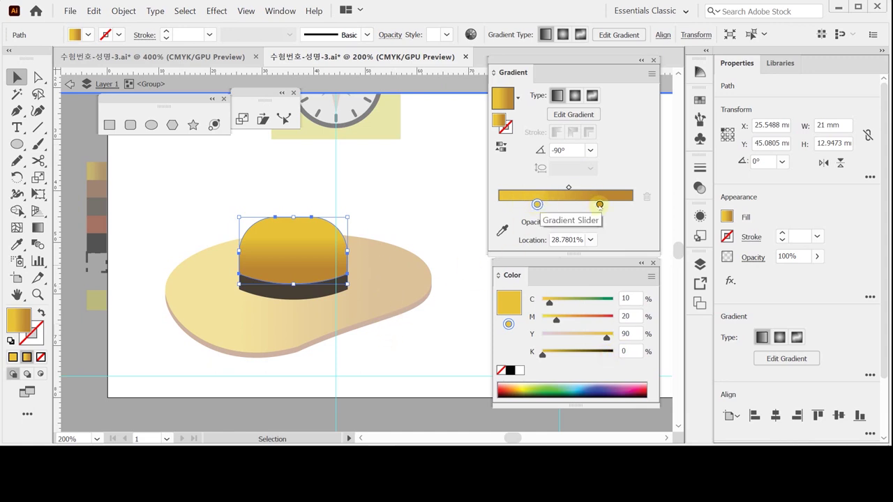
{"action": "double_click", "coordinate": [403, 195]}
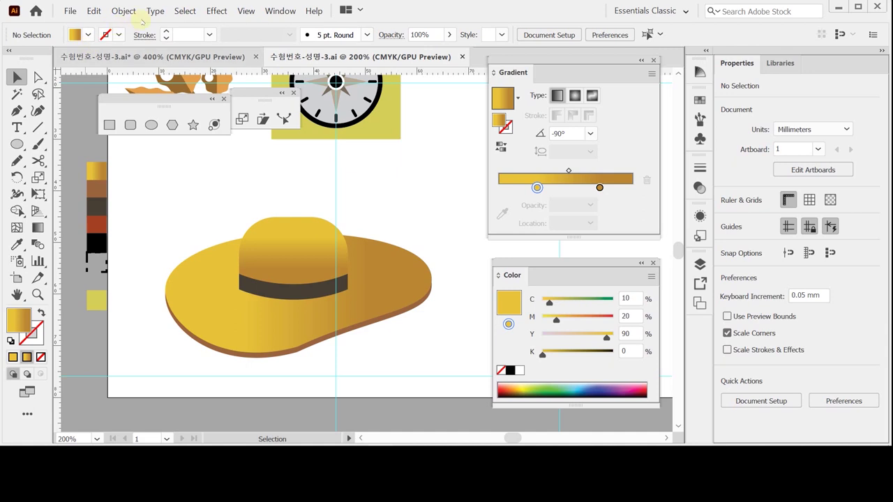
Move the complete hat, crown, band and both brims, slightly higher on the artboard and save the document.
{"action": "left_click", "coordinate": [16, 111]}
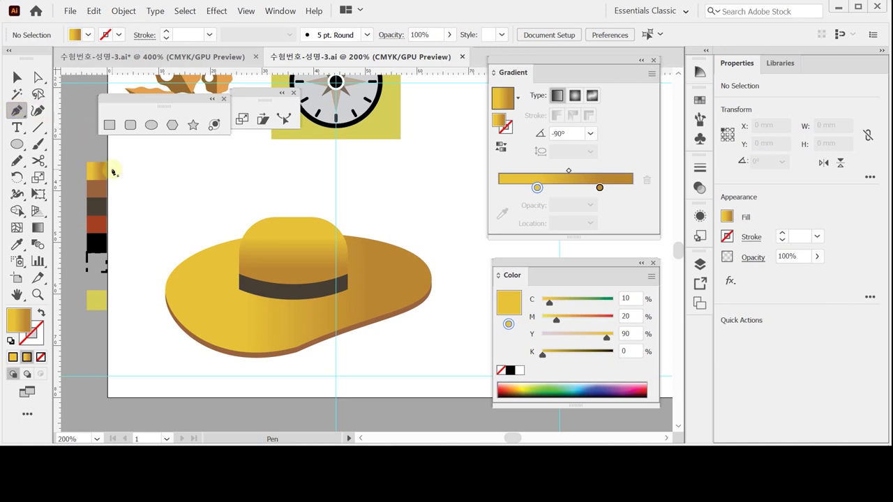
{"action": "key", "text": "v"}
{"action": "left_click_drag", "start_coordinate": [201, 202], "coordinate": [298, 272]}
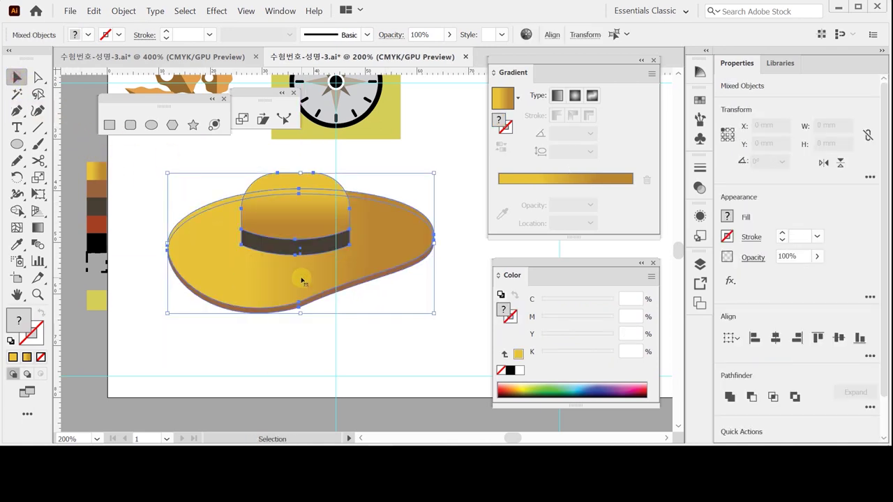
{"action": "left_click", "coordinate": [271, 351]}
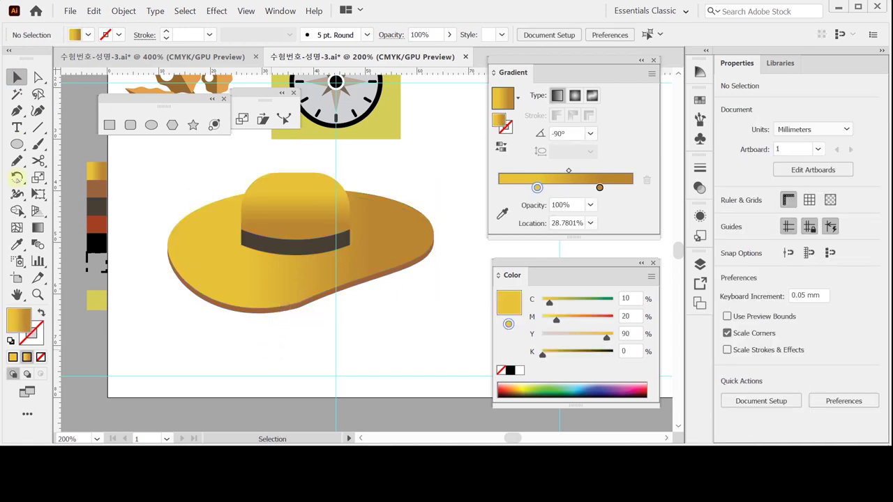
{"action": "key", "text": "ctrl+s"}
With no fill and a 1 pt black stroke, draw a looping chin strap with the Pen tool, running from the brim's lower left to its right half.
{"action": "left_click", "coordinate": [17, 111]}
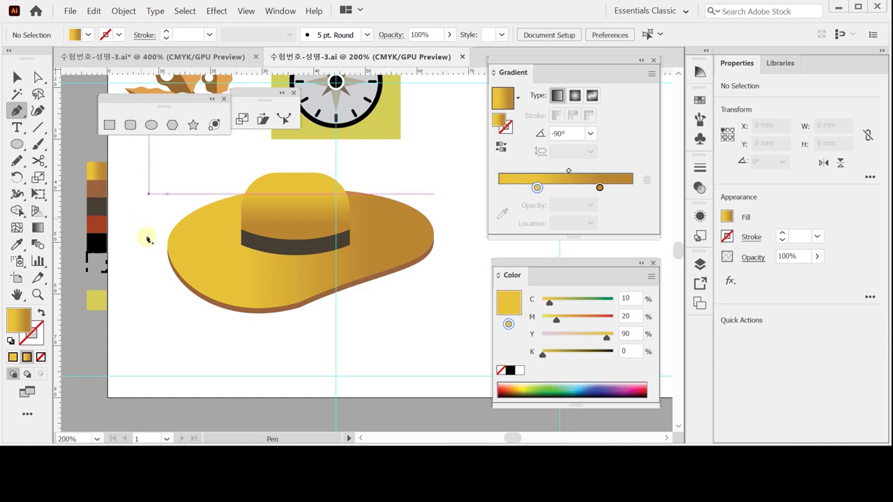
{"action": "left_click", "coordinate": [11, 340]}
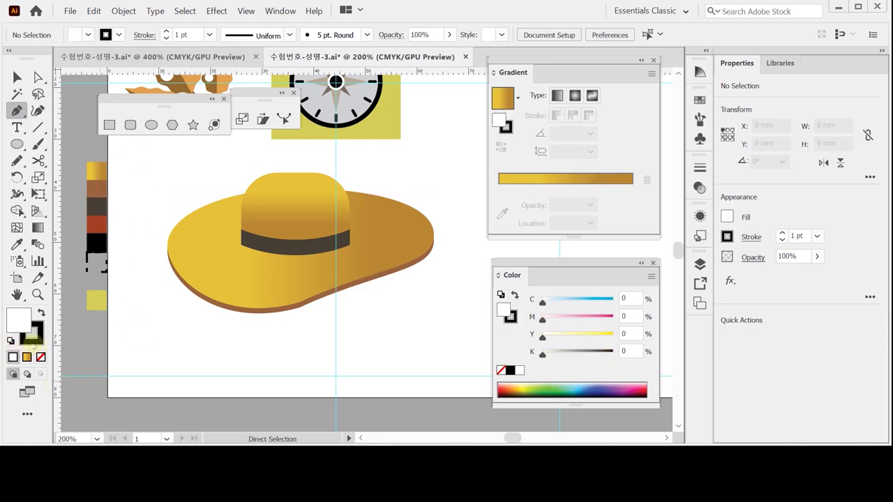
{"action": "left_click", "coordinate": [40, 357]}
{"action": "left_click", "coordinate": [35, 338]}
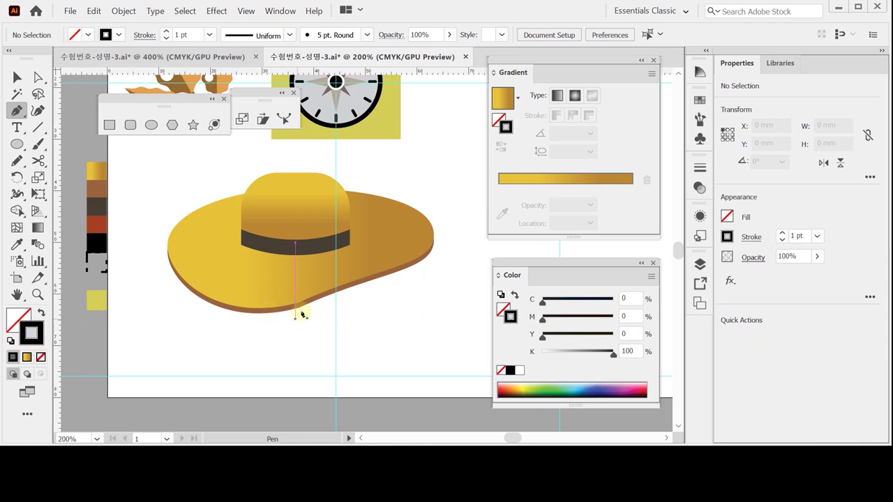
{"action": "scroll", "coordinate": [335, 328], "scroll_direction": "down", "scroll_amount": 1}
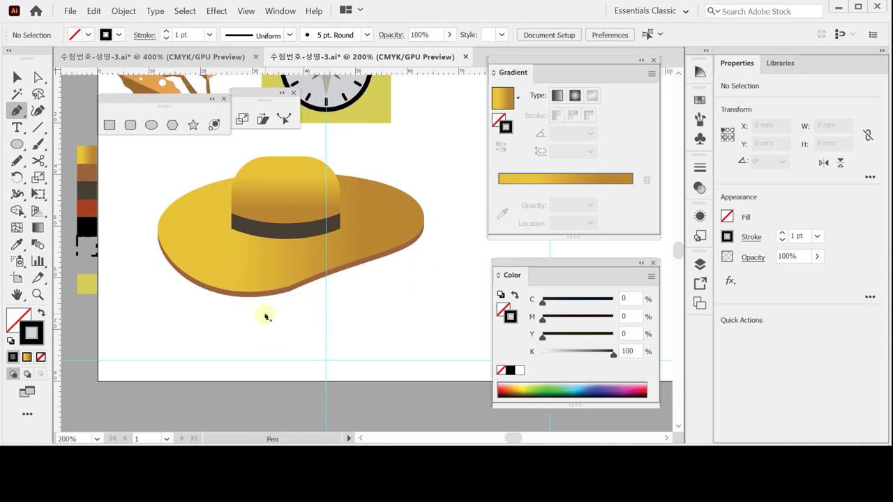
{"action": "left_click", "coordinate": [235, 272]}
{"action": "left_click_drag", "start_coordinate": [285, 327], "coordinate": [309, 342]}
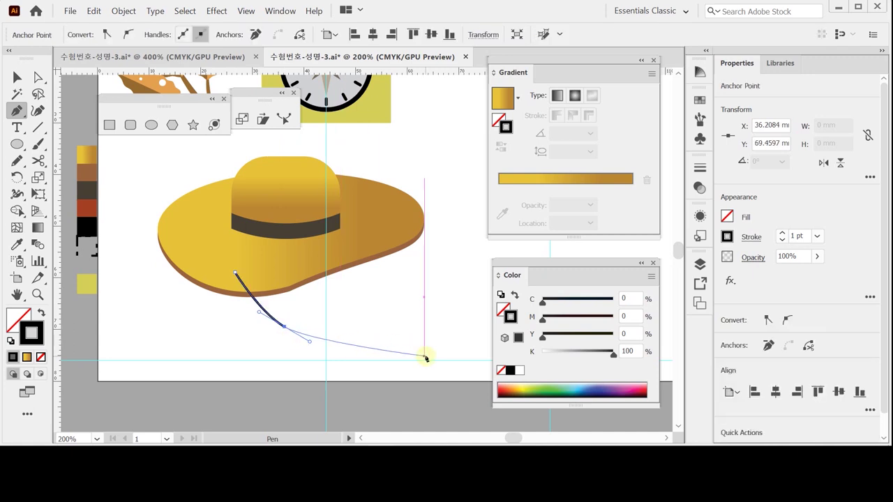
{"action": "left_click_drag", "start_coordinate": [429, 357], "coordinate": [438, 364]}
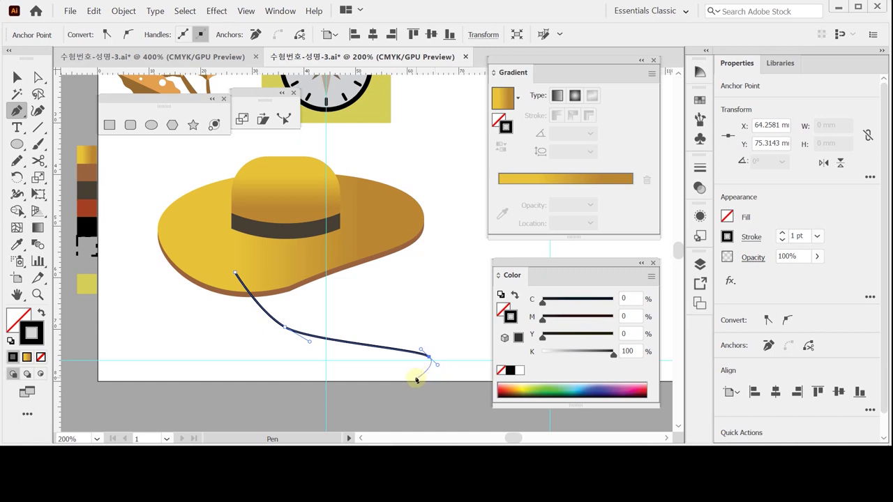
{"action": "left_click_drag", "start_coordinate": [410, 374], "coordinate": [380, 375]}
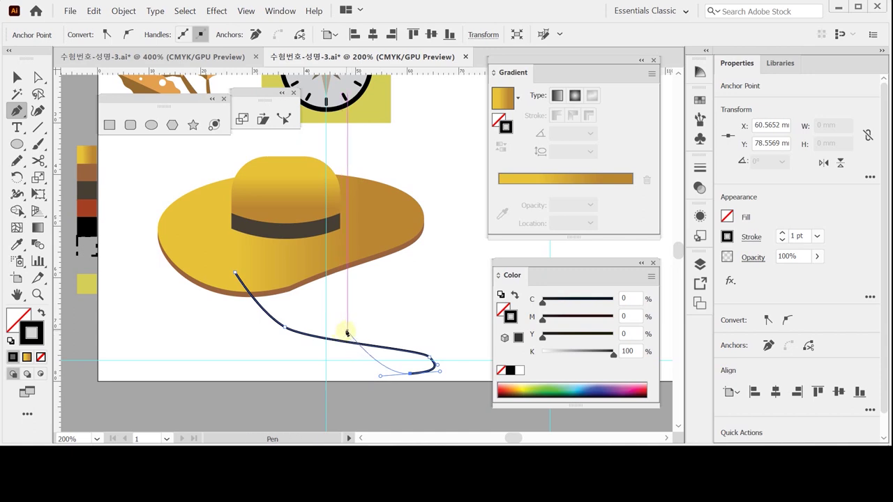
{"action": "left_click_drag", "start_coordinate": [352, 330], "coordinate": [353, 313]}
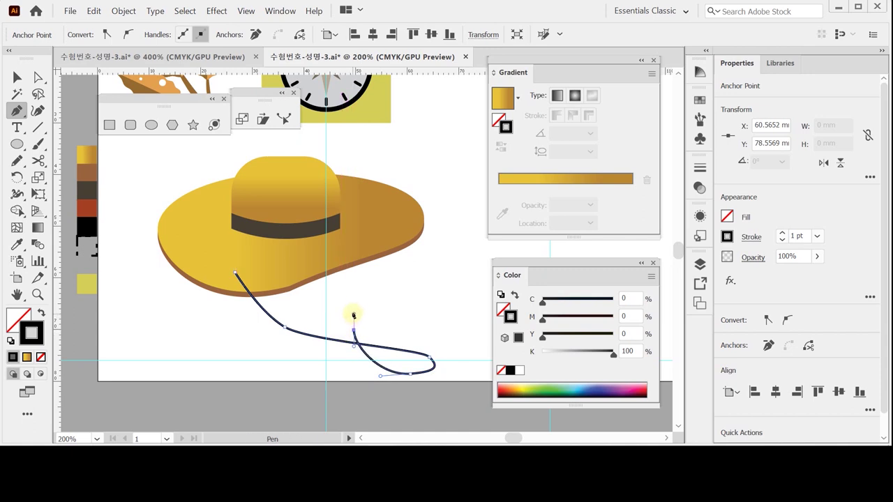
{"action": "left_click", "coordinate": [360, 271]}
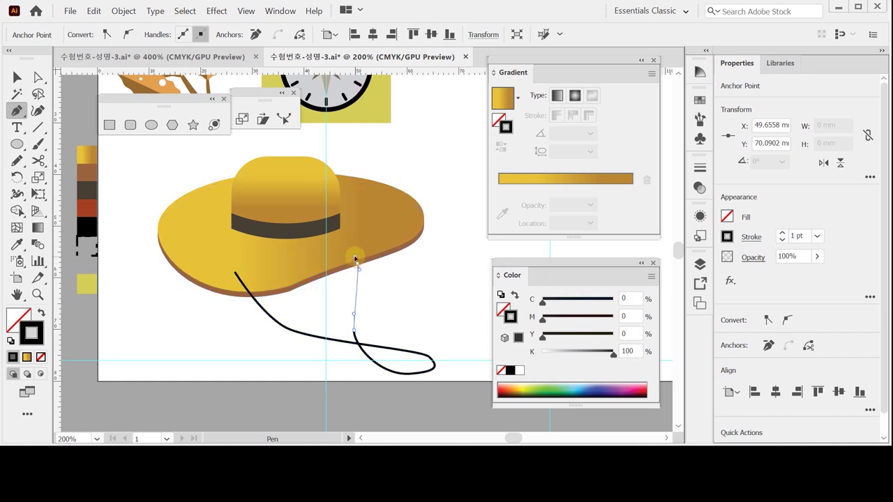
{"action": "left_click", "coordinate": [353, 255]}
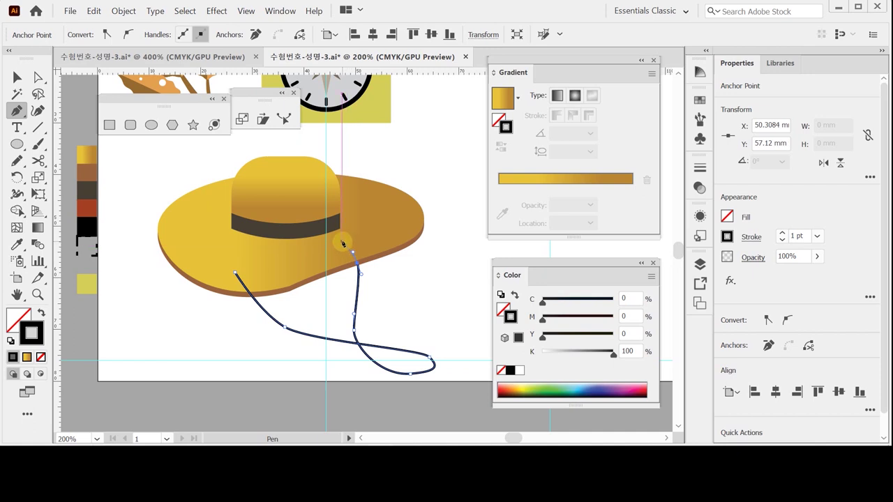
{"action": "left_click", "coordinate": [342, 242]}
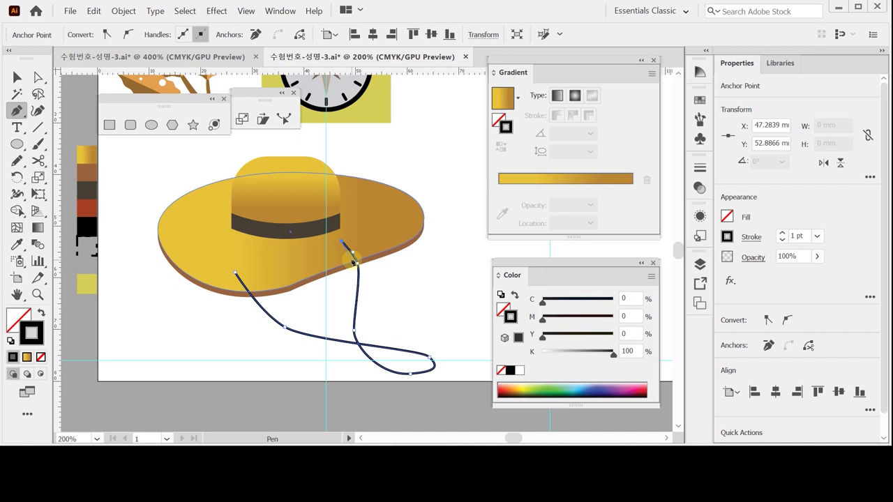
Reshape the chin strap by shifting its lower bend, right strand and loop anchor points slightly to the right, and save the document.
{"action": "key", "text": "a"}
{"action": "key", "text": "v"}
{"action": "left_click", "coordinate": [279, 339]}
{"action": "key", "text": "a"}
{"action": "left_click", "coordinate": [288, 329]}
{"action": "left_click_drag", "start_coordinate": [288, 330], "coordinate": [296, 328]}
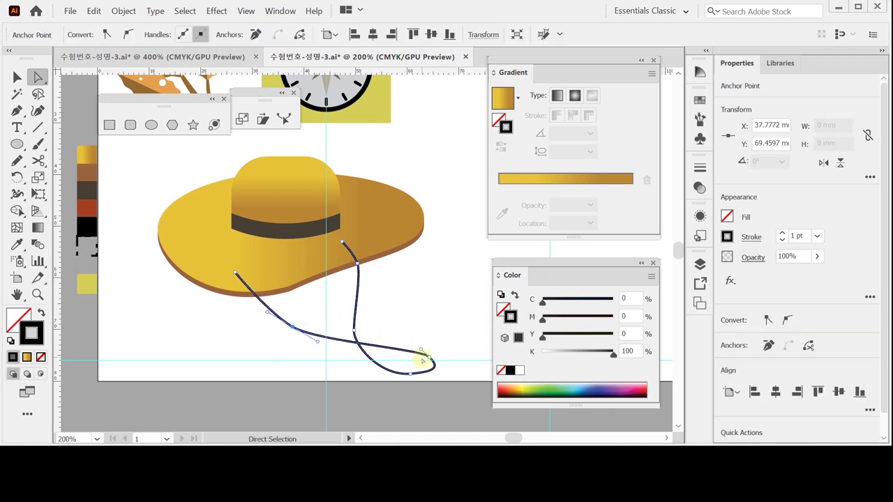
{"action": "mouse_move", "coordinate": [353, 332]}
{"action": "left_mouse_down"}
{"action": "mouse_move", "coordinate": [375, 339]}
{"action": "mouse_move", "coordinate": [366, 323]}
{"action": "left_mouse_up"}
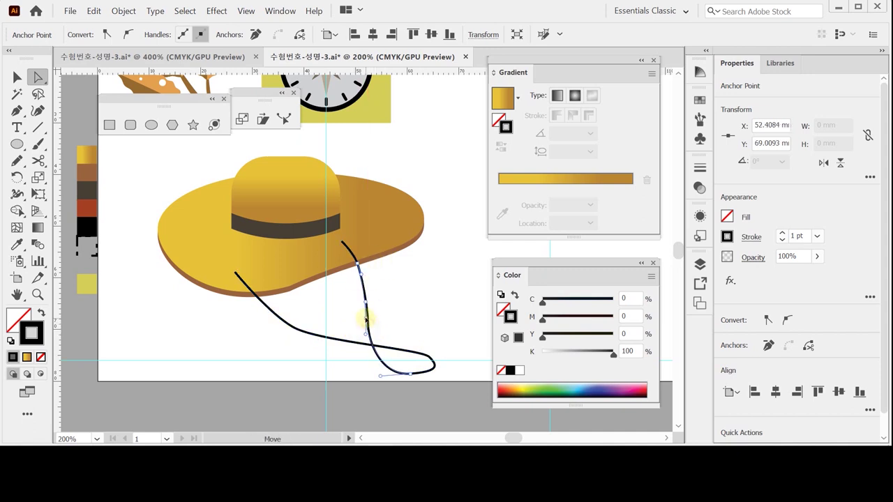
{"action": "key", "text": "ctrl+z"}
{"action": "key", "text": "ctrl+s"}
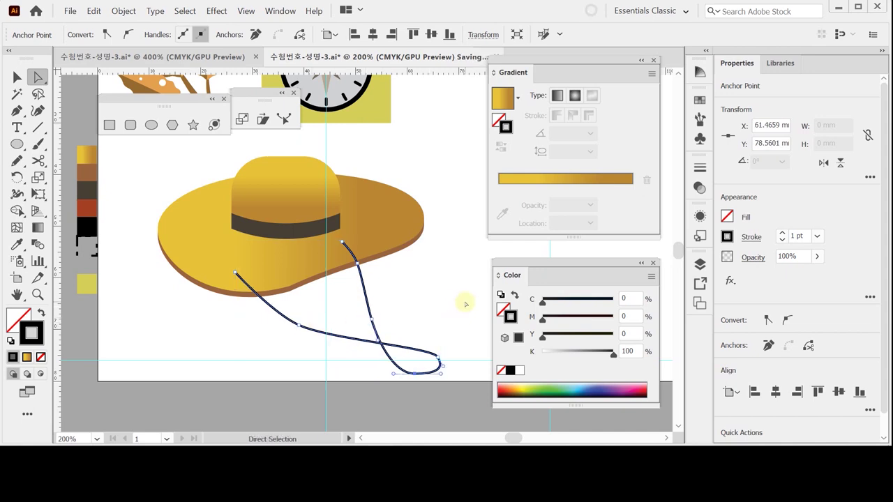
Set the chin strap's stroke weight to 4 pt and give it the width profile with two bulges.
{"action": "left_click", "coordinate": [782, 234]}
{"action": "left_click", "coordinate": [782, 234]}
{"action": "left_click", "coordinate": [782, 235]}
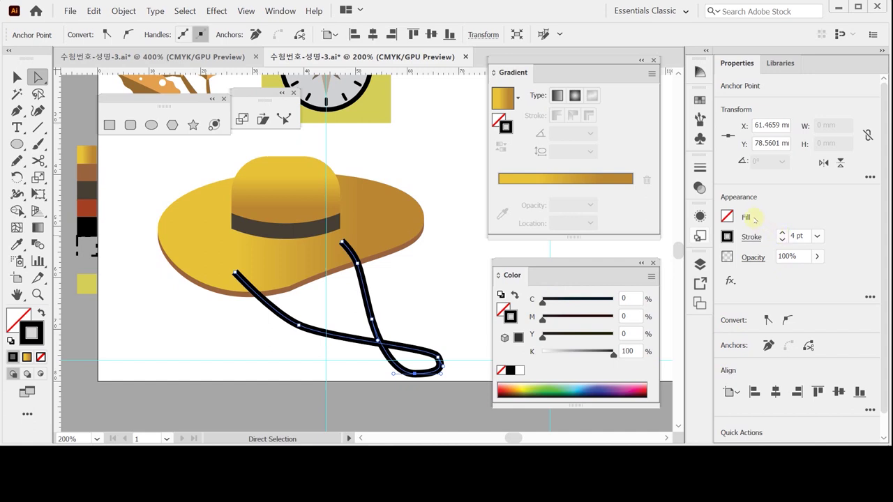
{"action": "left_click", "coordinate": [751, 237]}
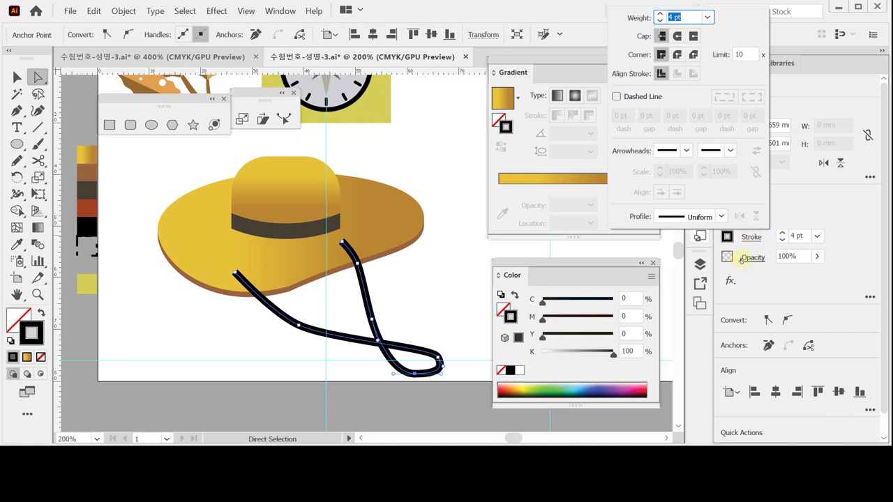
{"action": "left_click", "coordinate": [722, 216]}
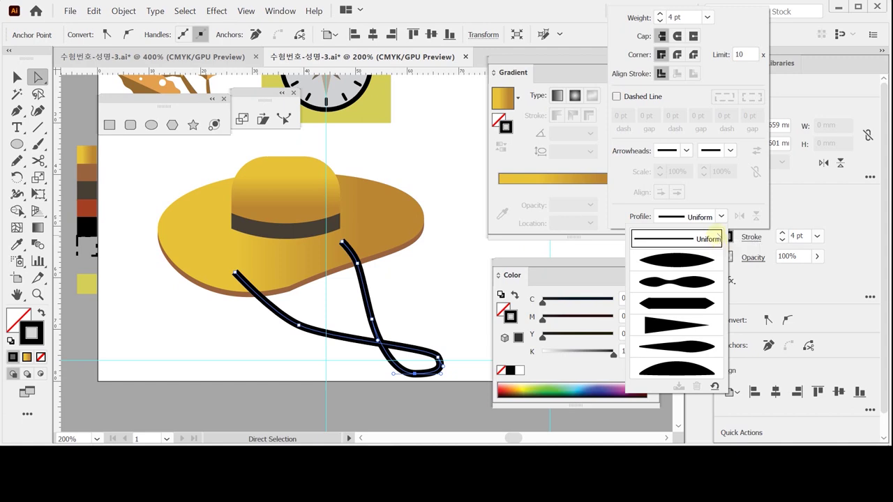
{"action": "left_click", "coordinate": [686, 282]}
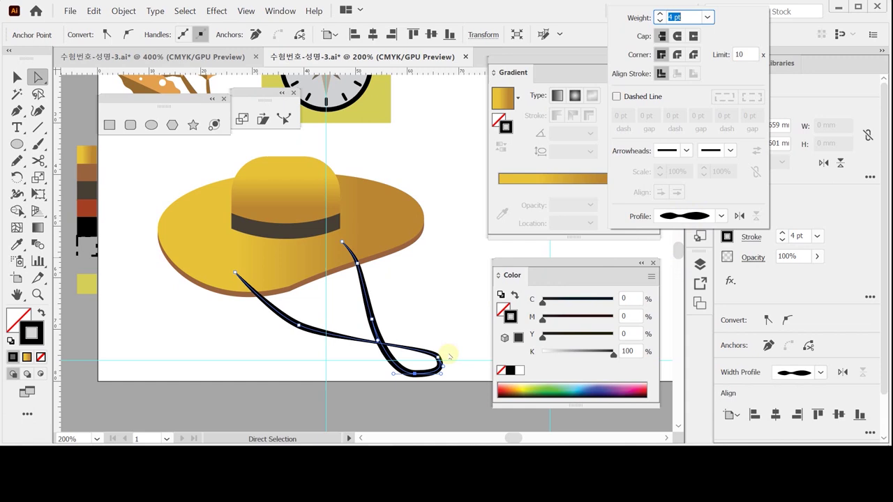
Slightly lengthen the curve handle at the strap's lower left bend and expand the strap's appearance into a filled shape.
{"action": "left_click", "coordinate": [298, 327]}
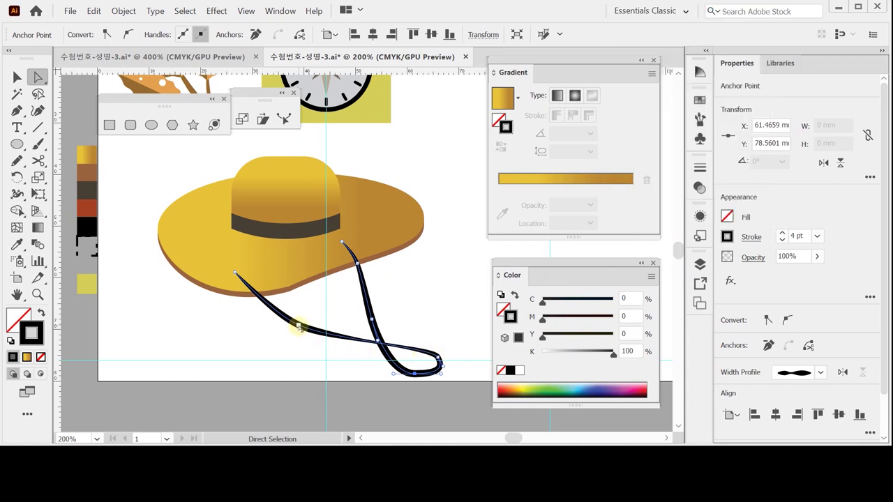
{"action": "left_click", "coordinate": [298, 326]}
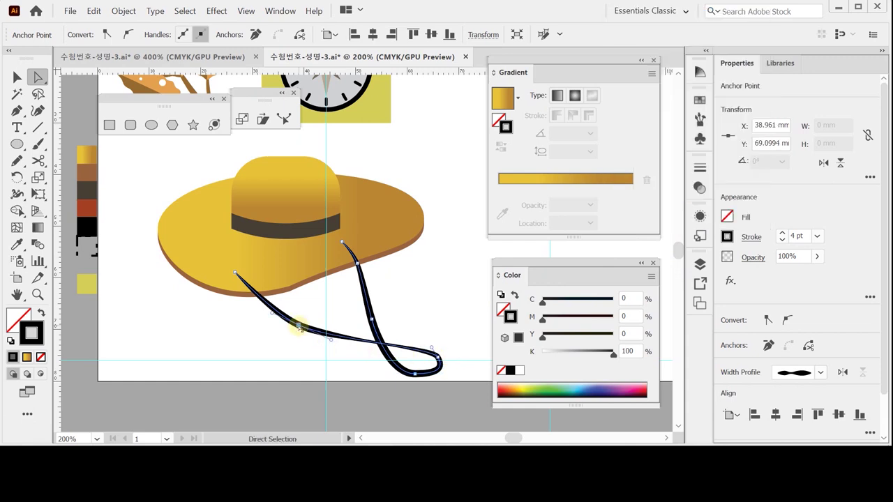
{"action": "left_click", "coordinate": [330, 340]}
{"action": "left_click_drag", "start_coordinate": [330, 339], "coordinate": [337, 341]}
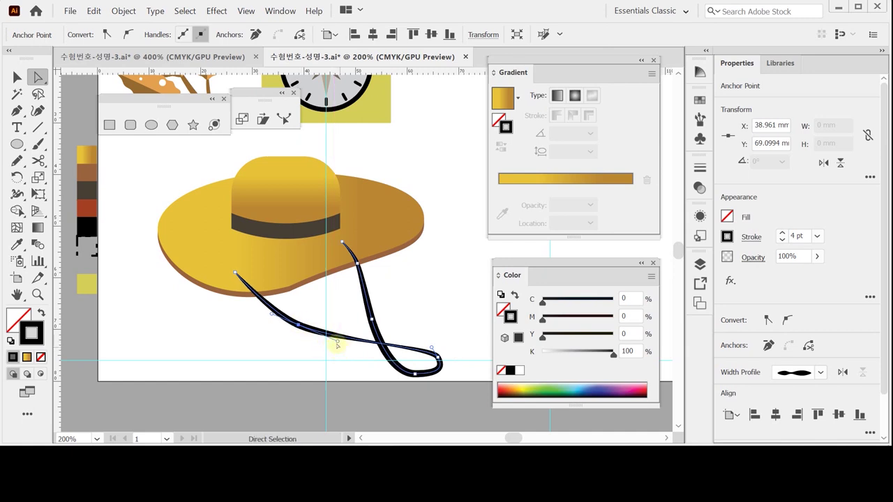
{"action": "left_click", "coordinate": [123, 12]}
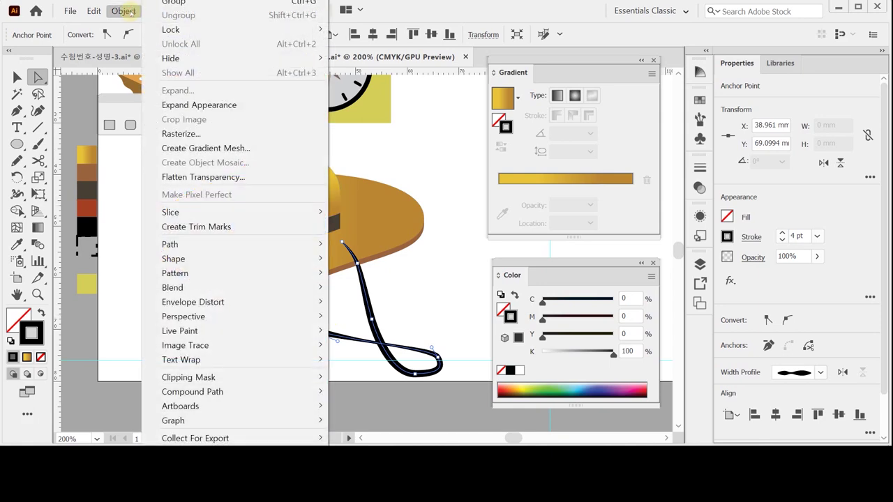
{"action": "left_click", "coordinate": [199, 106]}
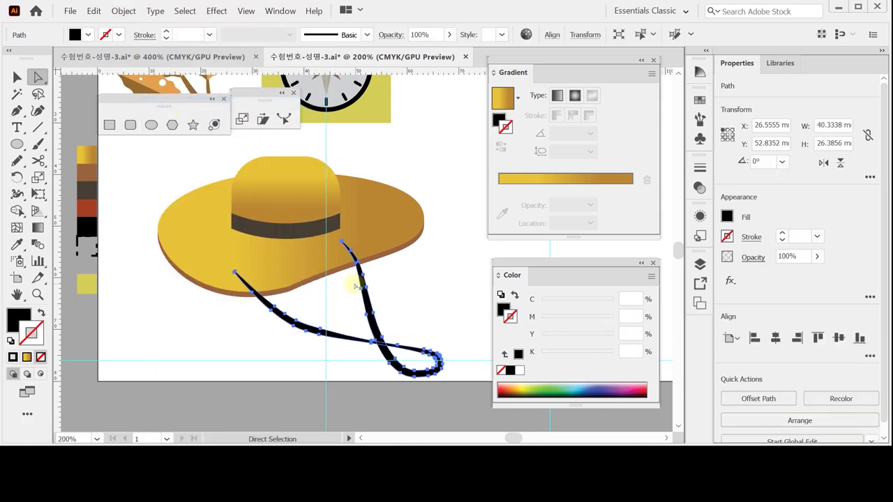
Send the expanded black chin strap behind the hat and save the document.
{"action": "right_click", "coordinate": [367, 302]}
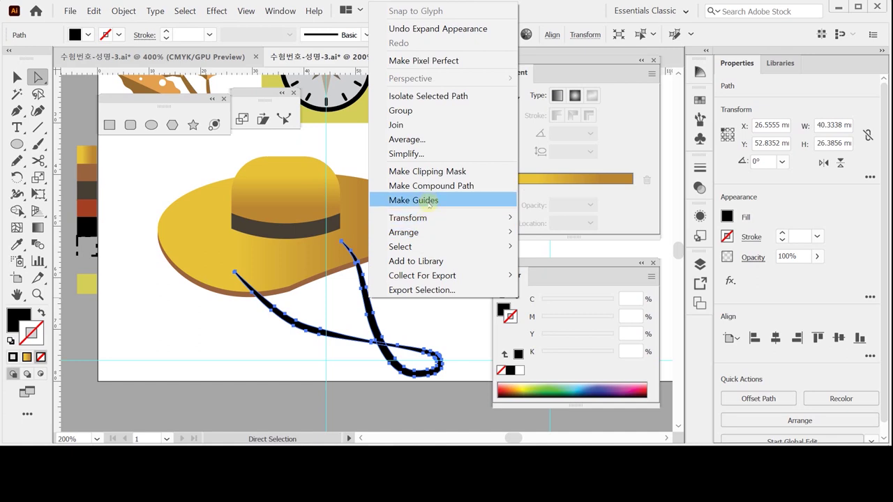
{"action": "mouse_move", "coordinate": [419, 232]}
{"action": "left_click", "coordinate": [566, 276]}
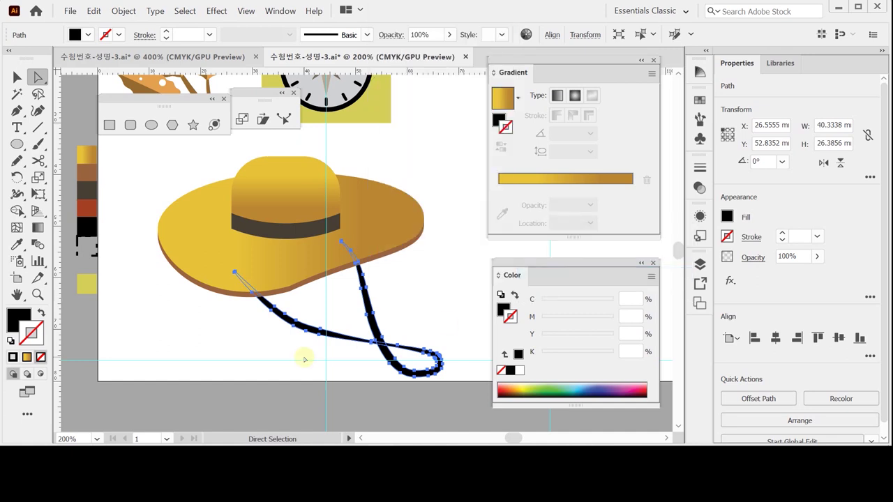
{"action": "left_click", "coordinate": [304, 353]}
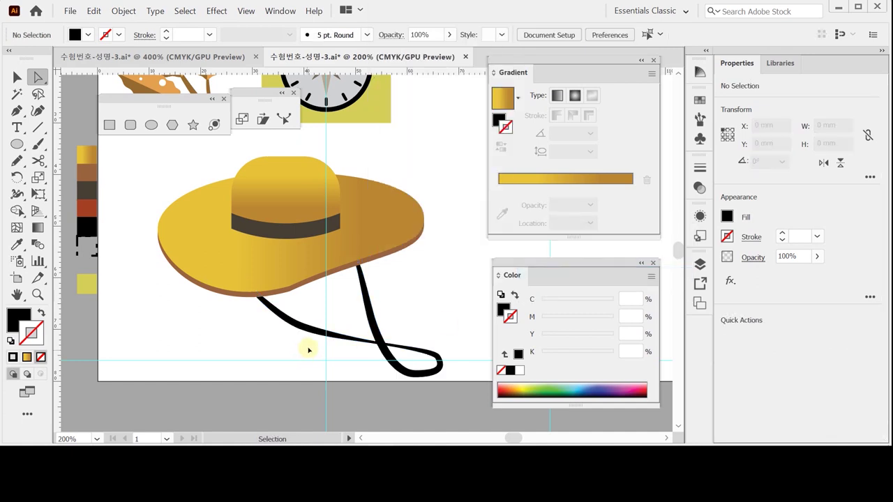
{"action": "key", "text": "ctrl+s"}
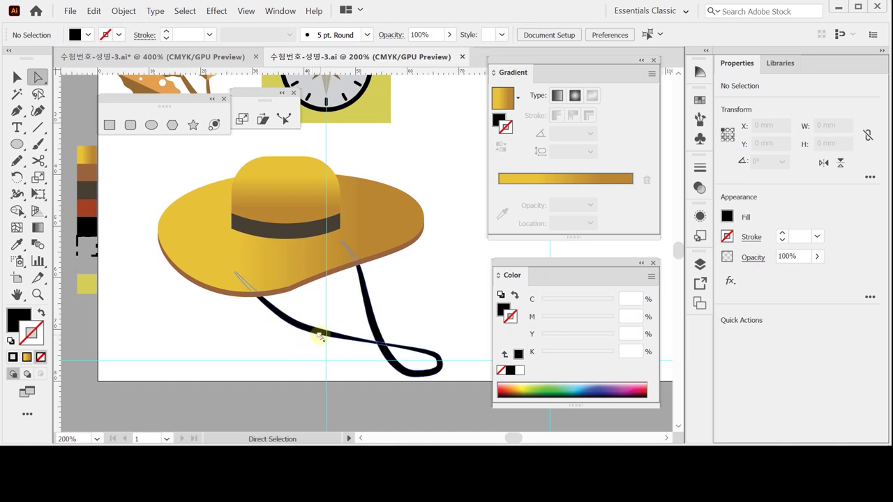
Create an inner copy of the hat's upper brim outline with Offset Path, using an offset of -1 mm and miter joins.
{"action": "left_click", "coordinate": [208, 254]}
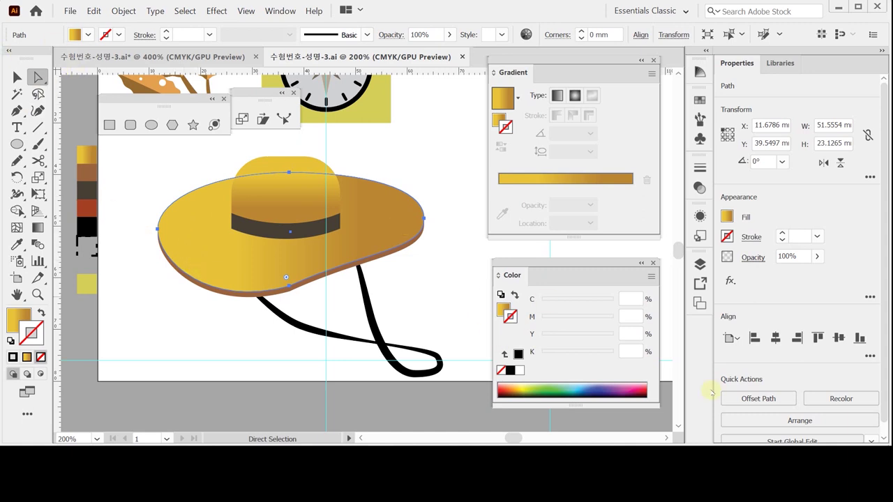
{"action": "left_click", "coordinate": [758, 398]}
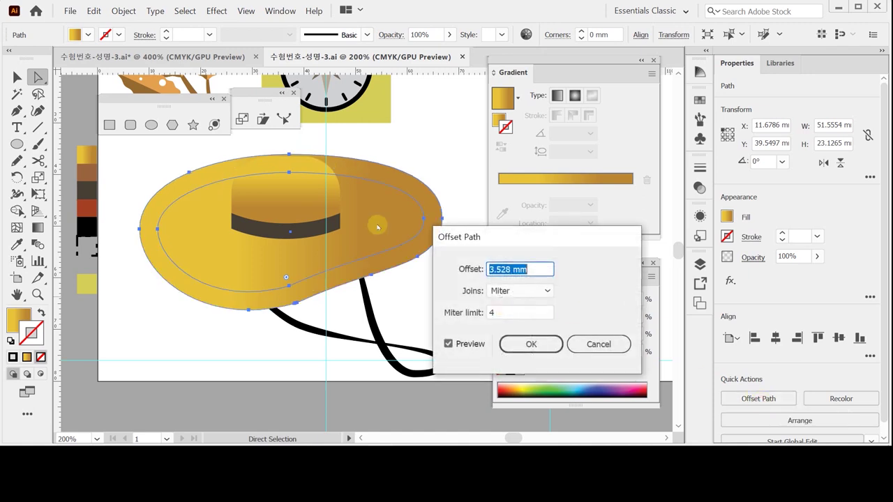
{"action": "left_click_drag", "start_coordinate": [514, 239], "coordinate": [475, 232]}
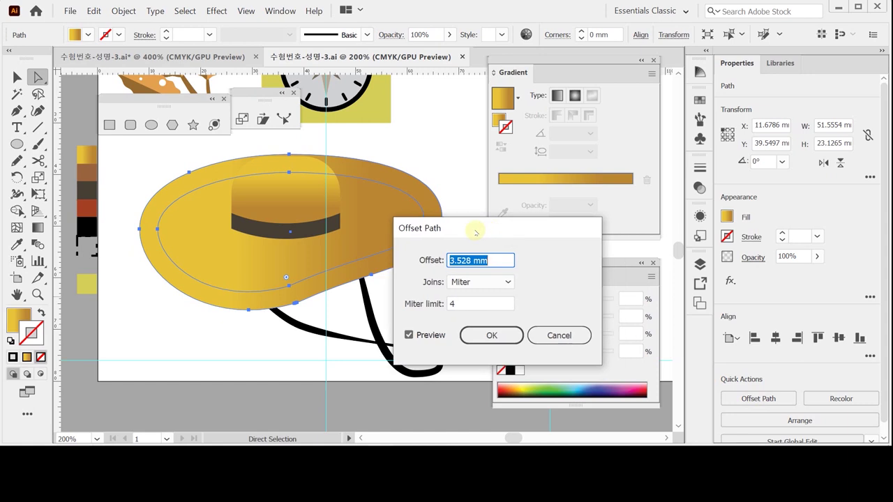
{"action": "type", "text": "-"}
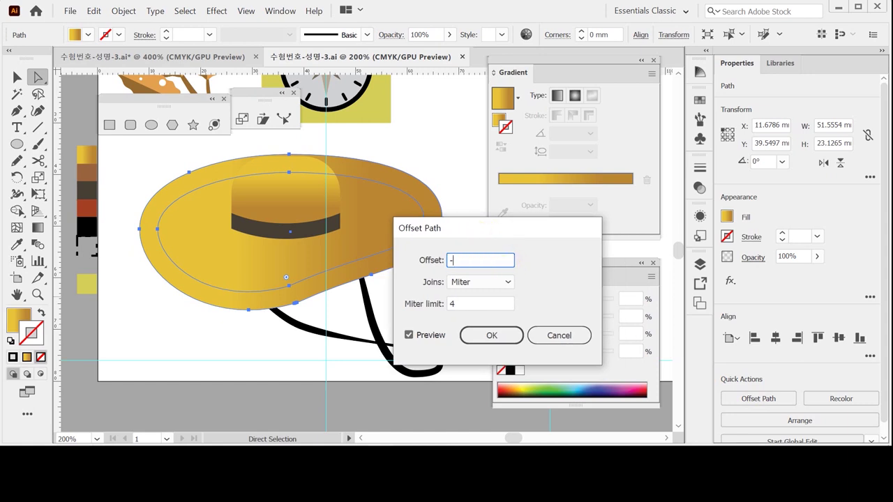
{"action": "type", "text": "1"}
{"action": "key", "text": "Tab"}
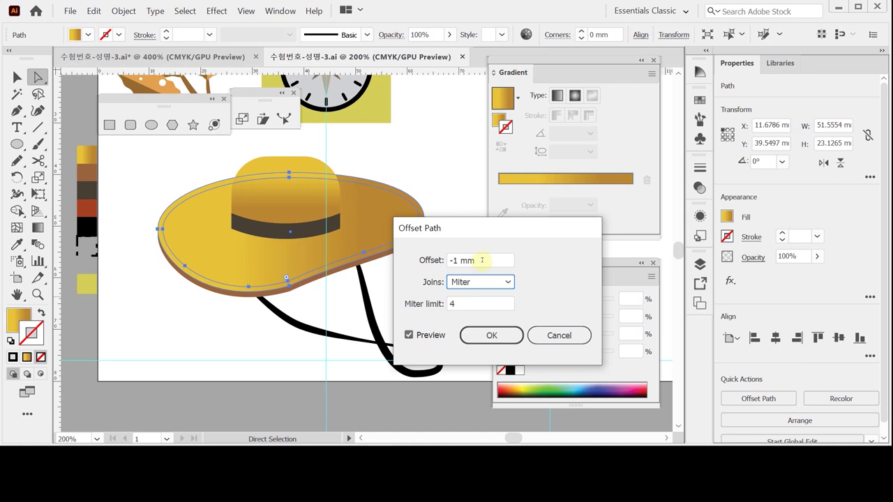
{"action": "left_click", "coordinate": [492, 335]}
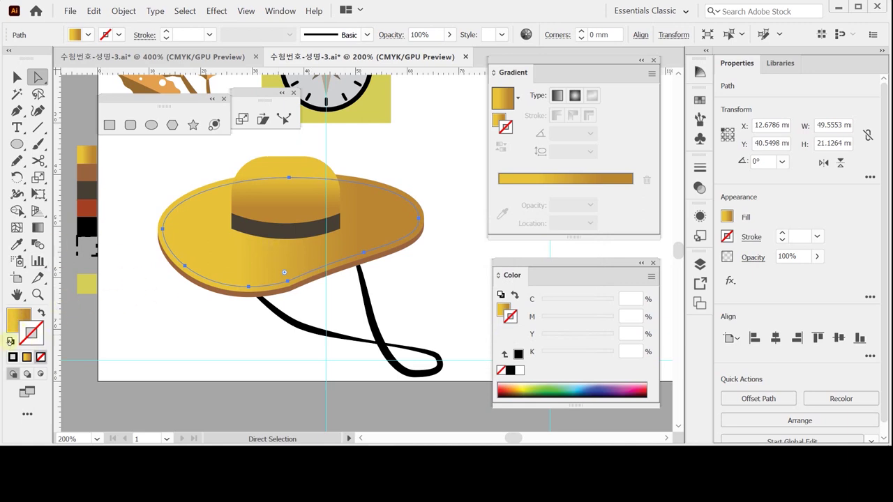
Give the inner brim outline no fill and a black 1 pt stroke.
{"action": "left_click", "coordinate": [10, 341]}
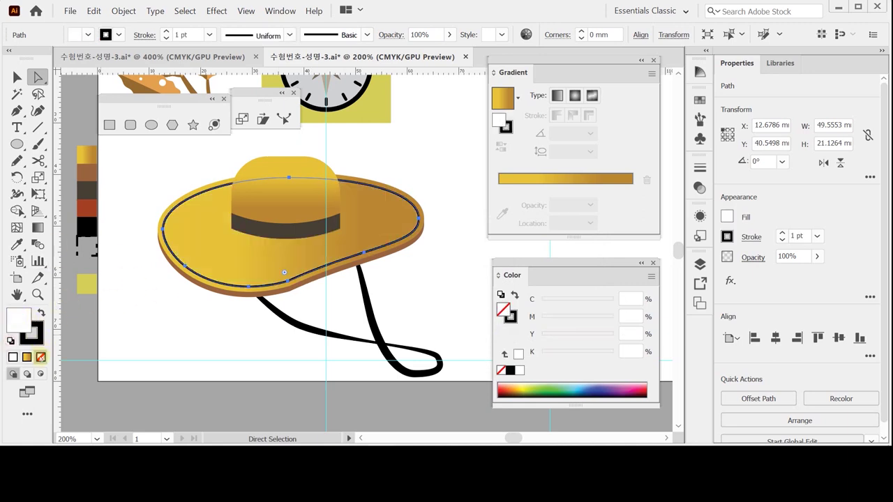
{"action": "left_click", "coordinate": [40, 357]}
{"action": "left_click", "coordinate": [40, 344]}
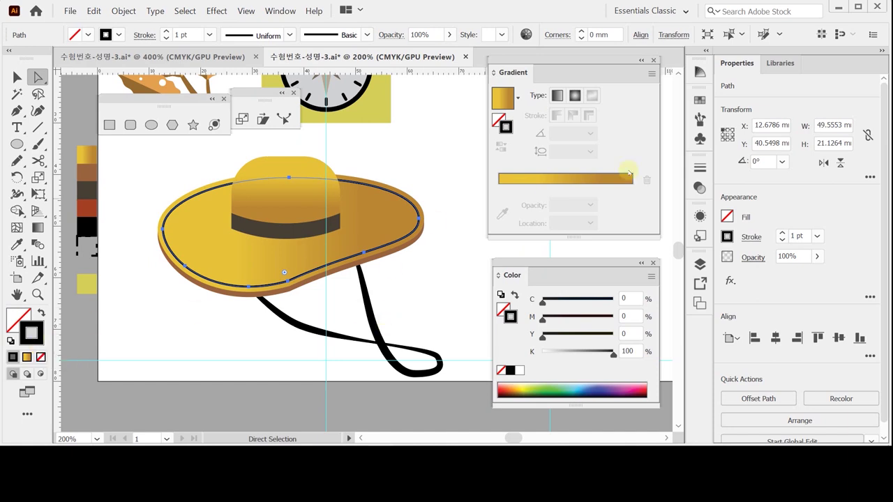
Turn the inner brim outline into a dashed line with a 3 pt dash, 8 pt gap and 2 pt dash.
{"action": "left_click", "coordinate": [751, 237]}
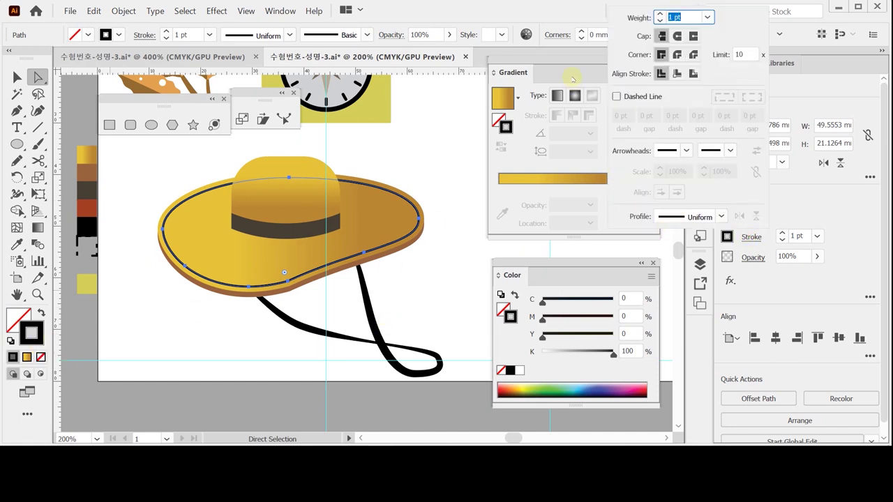
{"action": "left_click_drag", "start_coordinate": [549, 82], "coordinate": [733, 233]}
{"action": "left_click", "coordinate": [749, 239]}
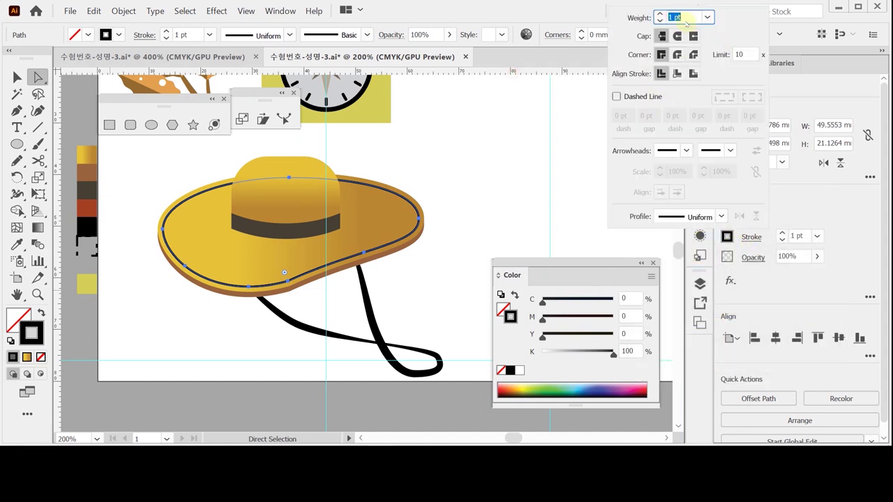
{"action": "left_click", "coordinate": [632, 99]}
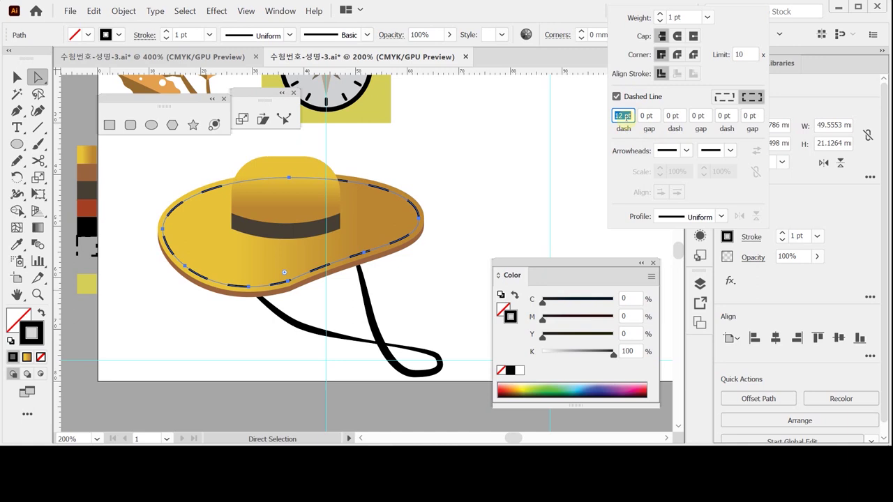
{"action": "type", "text": "3"}
{"action": "key", "text": "Tab"}
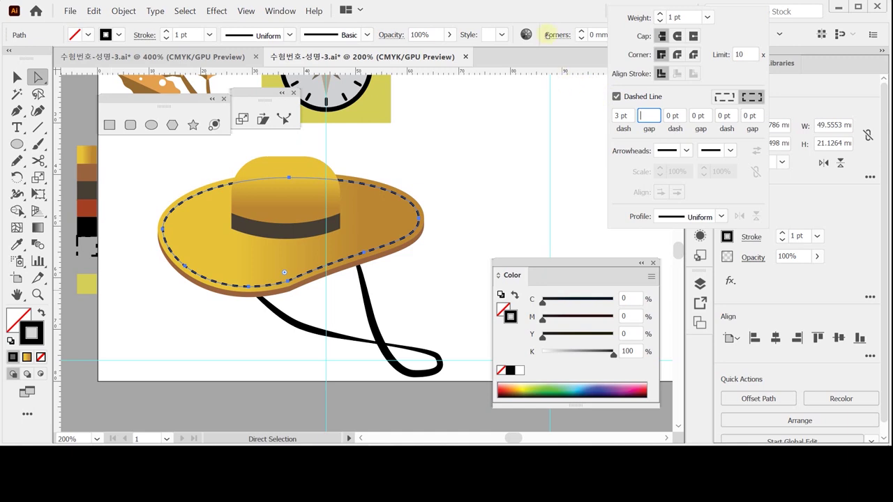
{"action": "key", "text": "Tab"}
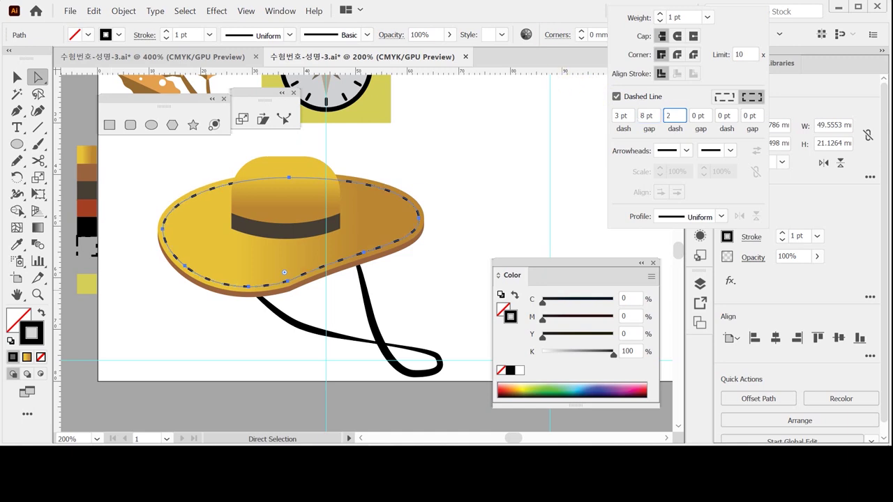
{"action": "key", "text": "Tab"}
{"action": "key", "text": "Tab"}
{"action": "key", "text": "Tab"}
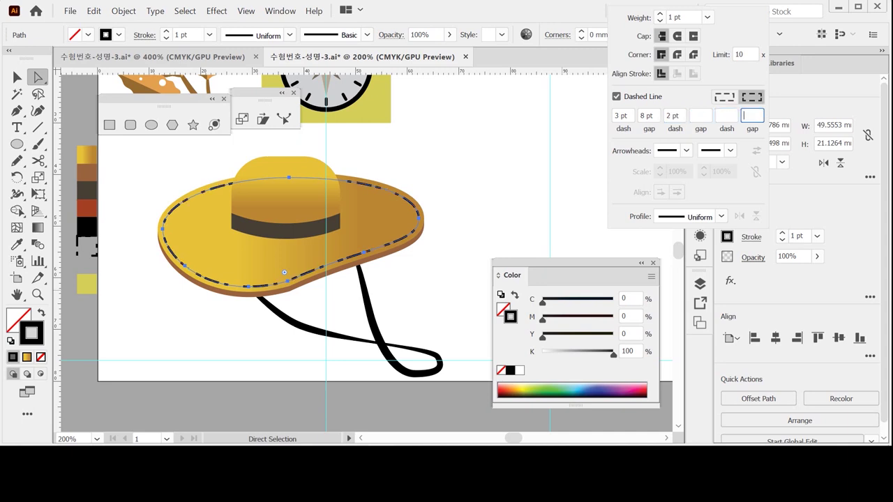
{"action": "key", "text": "Escape"}
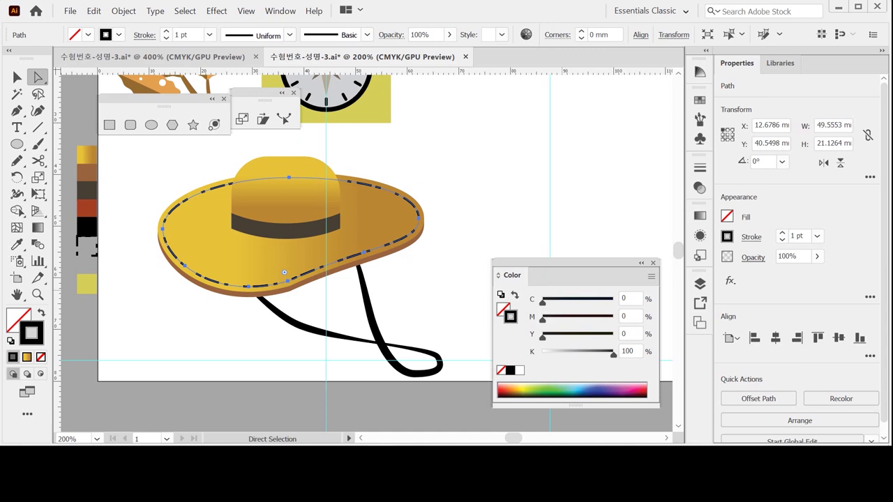
Save the document and place a copy of the leaf branch's narrow upright leaf over the left side of the hat crown.
{"action": "key", "text": "ctrl+minus"}
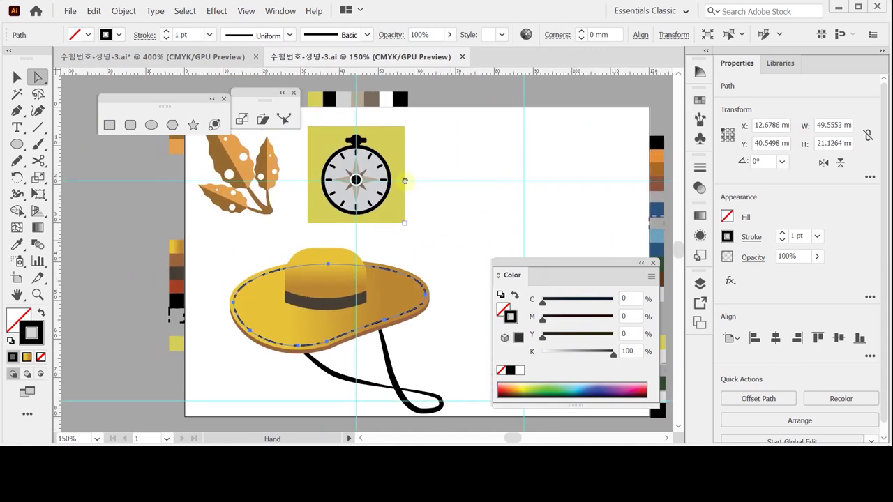
{"action": "left_click", "coordinate": [18, 76]}
{"action": "key", "text": "space"}
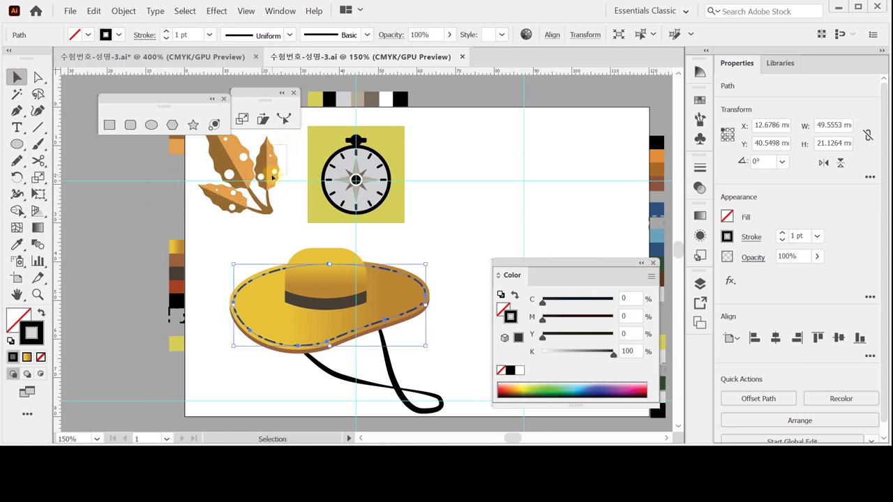
{"action": "left_click", "coordinate": [265, 190]}
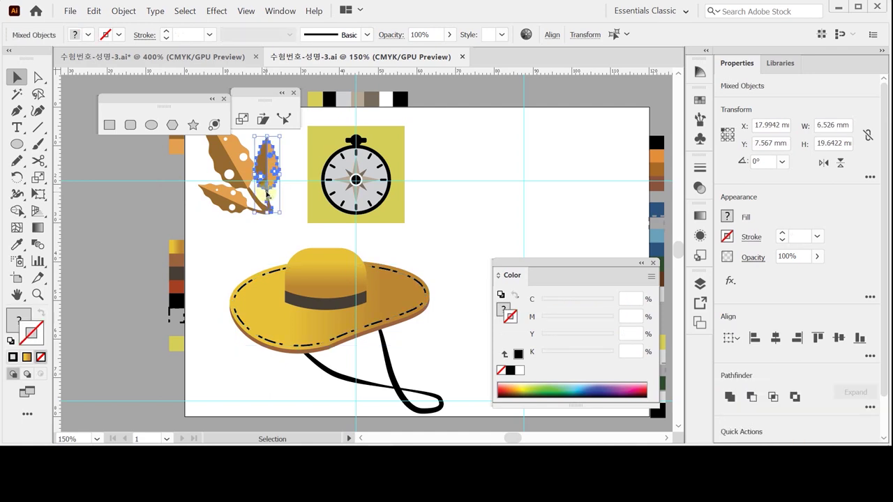
{"action": "key", "text": "a"}
{"action": "left_click_drag", "start_coordinate": [267, 191], "coordinate": [367, 269]}
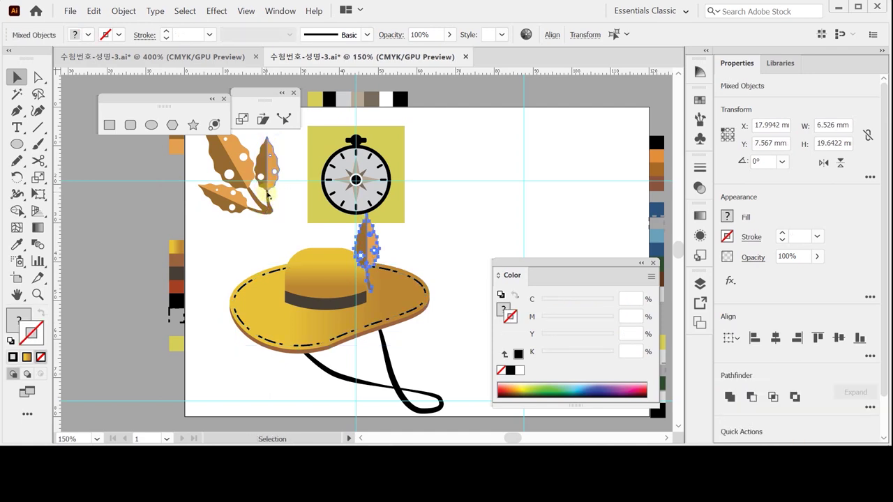
{"action": "left_click", "coordinate": [358, 241], "text": "ctrl"}
{"action": "left_click", "coordinate": [355, 230], "text": "ctrl"}
{"action": "key", "text": "v"}
{"action": "left_click_drag", "start_coordinate": [361, 213], "coordinate": [234, 278]}
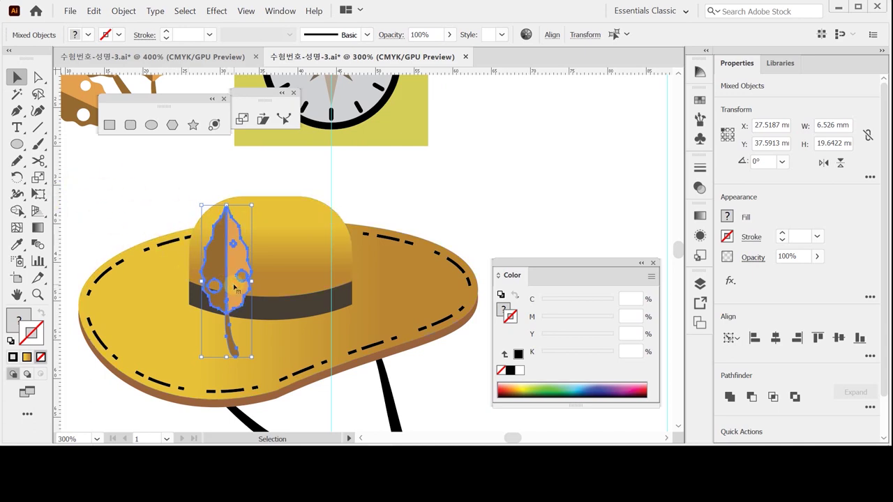
Move the leaf copy into the crown and band group by cutting and pasting it, and place it over the crown's left side.
{"action": "key", "text": "Delete"}
{"action": "left_click", "coordinate": [270, 255]}
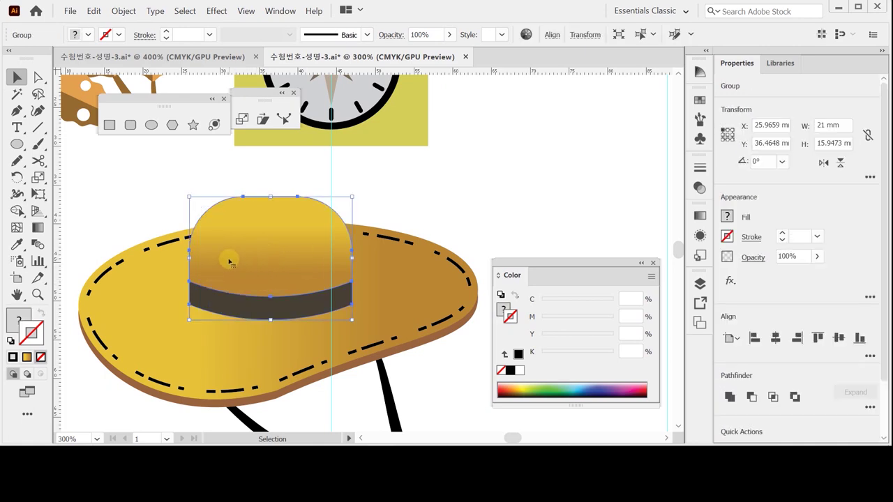
{"action": "double_click", "coordinate": [230, 261]}
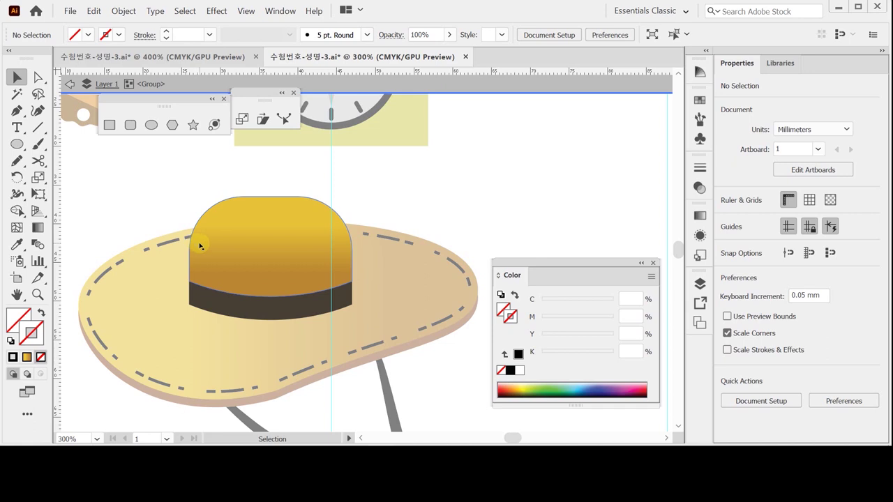
{"action": "key", "text": "ctrl+a"}
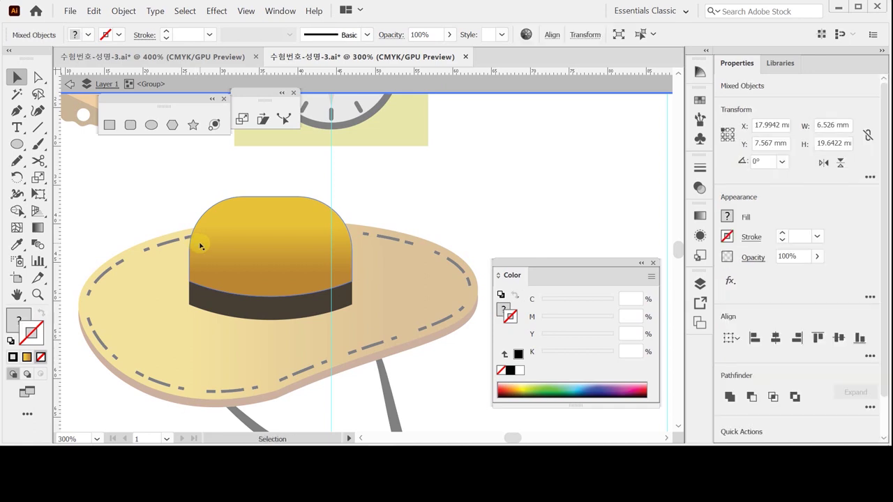
{"action": "key", "text": "ctrl+x"}
{"action": "key", "text": "ctrl+v"}
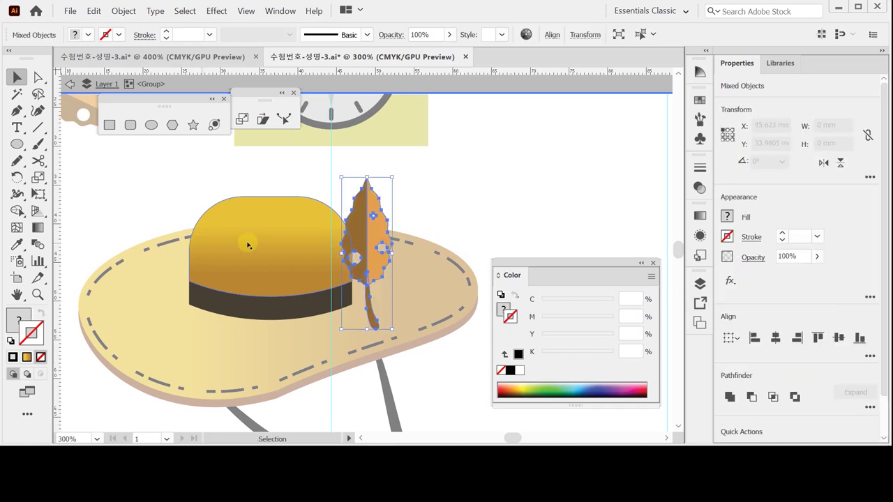
{"action": "left_click_drag", "start_coordinate": [370, 257], "coordinate": [230, 268]}
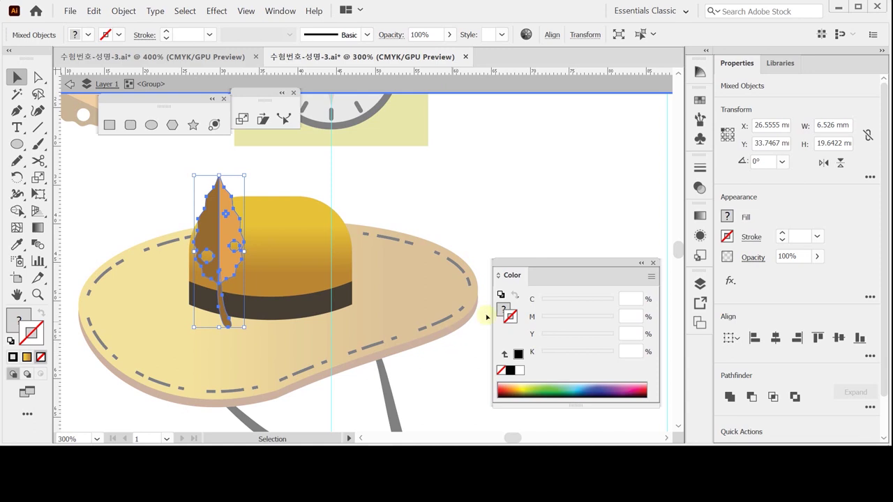
Unite the leaf copy's parts into one shape and fill it with C 10, M 80, Y 90, K 30.
{"action": "left_click", "coordinate": [728, 397]}
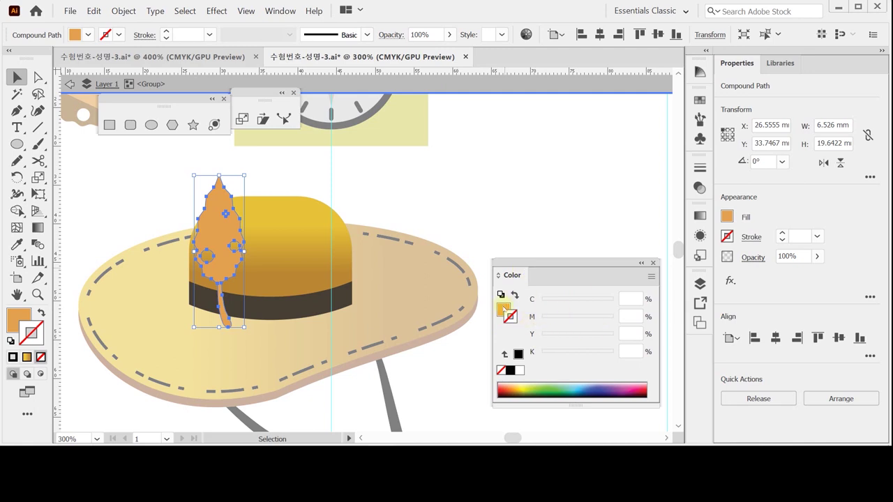
{"action": "left_click", "coordinate": [503, 308]}
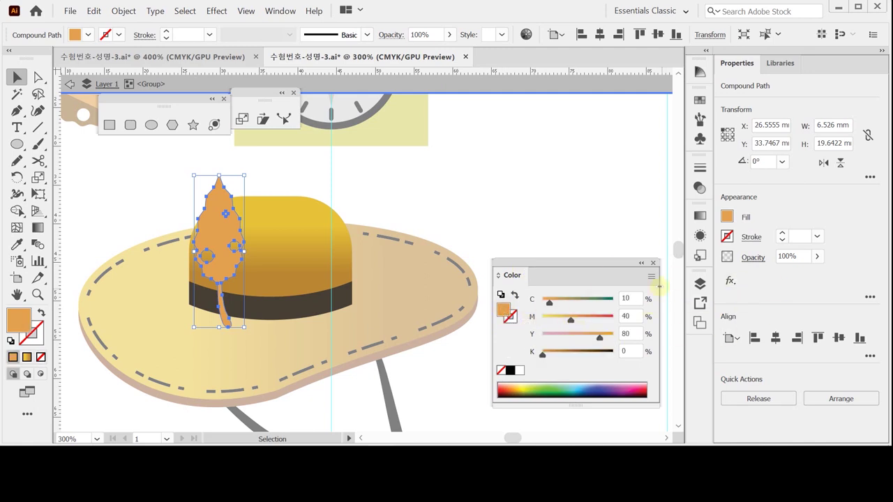
{"action": "left_click", "coordinate": [634, 318]}
{"action": "key", "text": "Tab"}
{"action": "key", "text": "Tab"}
{"action": "type", "text": "3"}
{"action": "key", "text": "Return"}
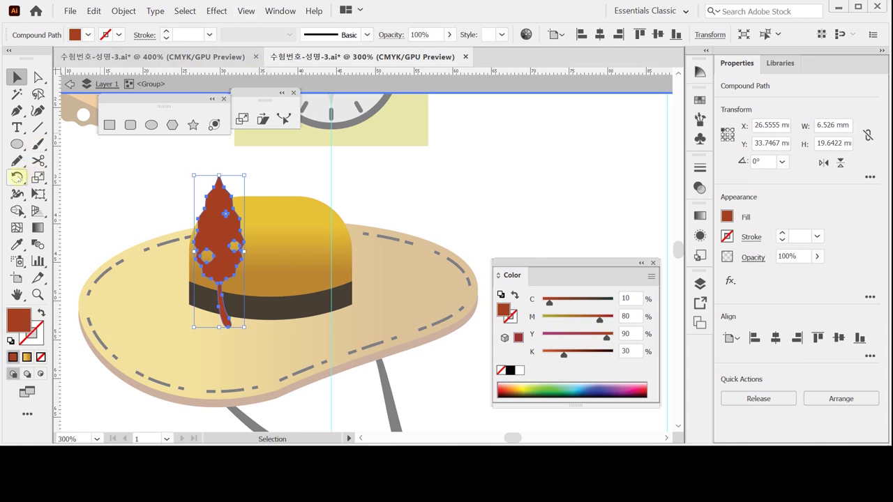
Rotate the red-brown leaf by 10° and shift it slightly down and to the right on the crown.
{"action": "double_click", "coordinate": [16, 178]}
{"action": "type", "text": "1"}
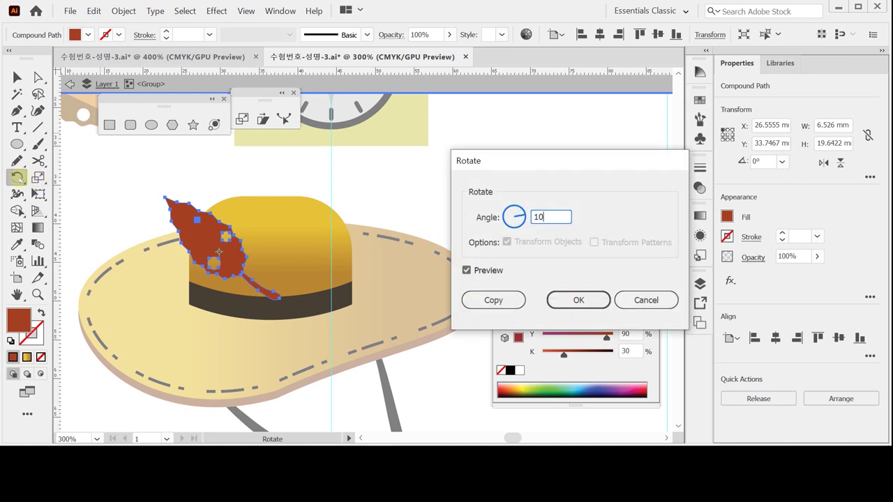
{"action": "type", "text": "0"}
{"action": "key", "text": "Return"}
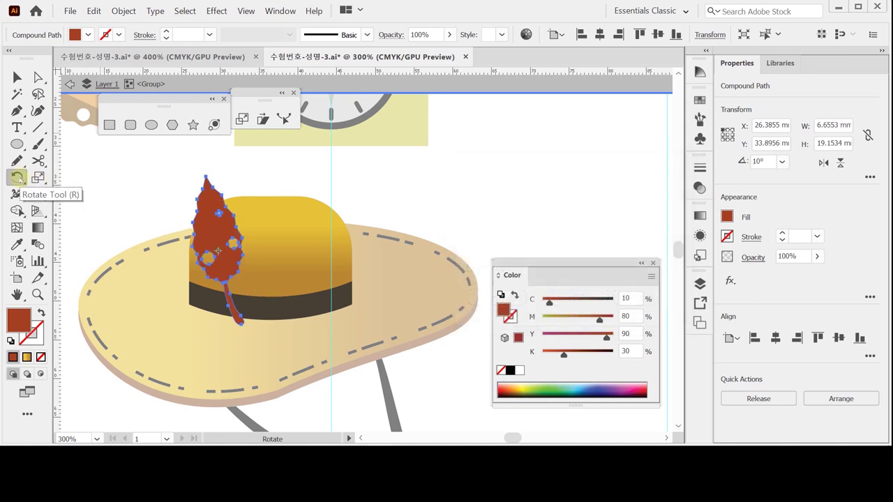
{"action": "left_click_drag", "start_coordinate": [239, 269], "coordinate": [241, 251]}
{"action": "key", "text": "ctrl+z"}
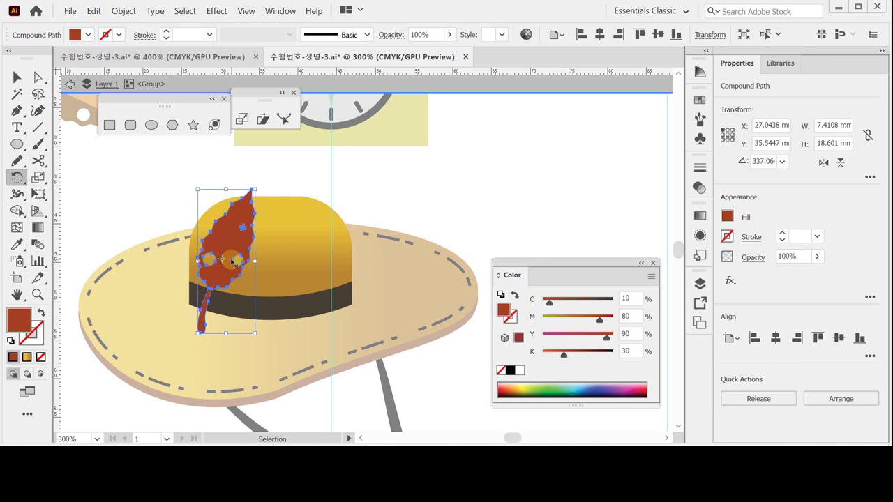
{"action": "key", "text": "ctrl"}
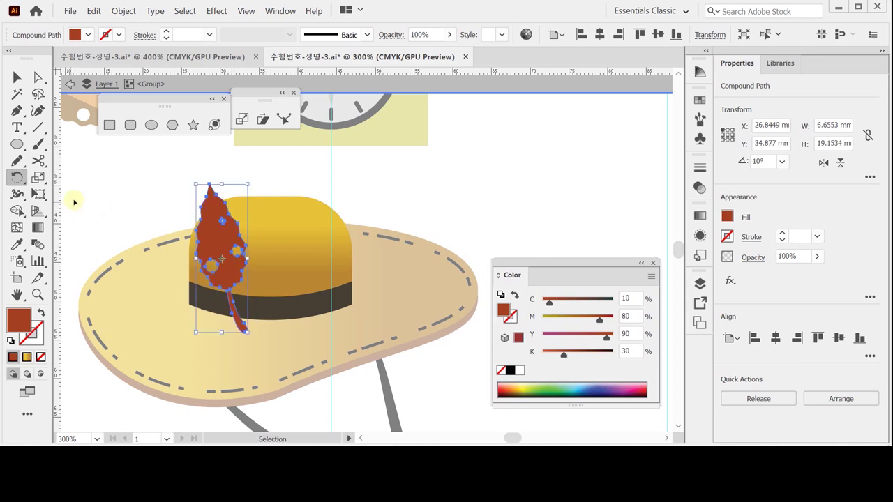
Bring the dark hat band in front of the leaf's stem and nudge the leaf slightly up and to the left.
{"action": "left_click", "coordinate": [115, 191], "text": "ctrl"}
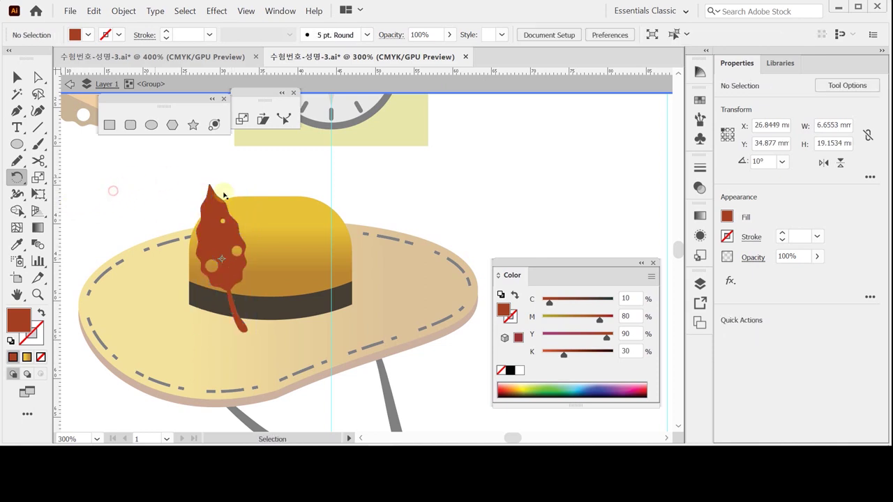
{"action": "left_click", "coordinate": [273, 311], "text": "ctrl"}
{"action": "right_click", "coordinate": [273, 311]}
{"action": "mouse_move", "coordinate": [327, 244]}
{"action": "left_click", "coordinate": [468, 237]}
{"action": "left_click", "coordinate": [478, 201], "text": "ctrl"}
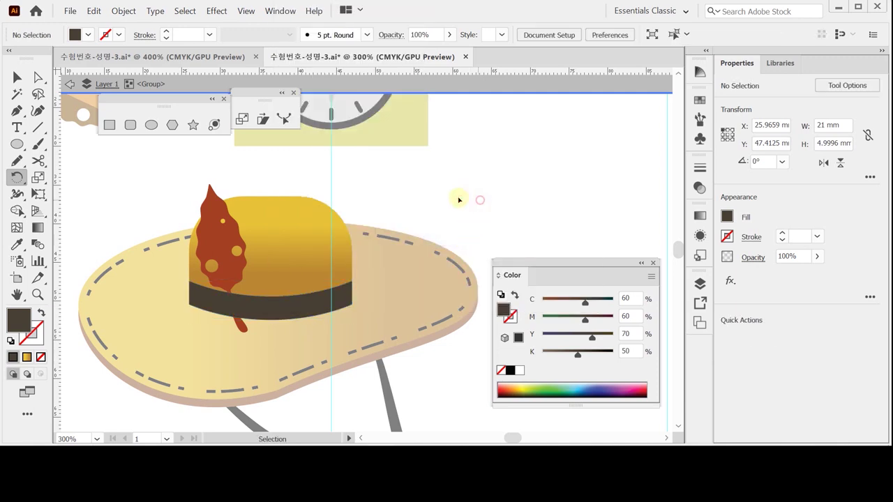
{"action": "left_click", "coordinate": [232, 247], "text": "ctrl"}
{"action": "left_click_drag", "start_coordinate": [232, 247], "coordinate": [237, 247]}
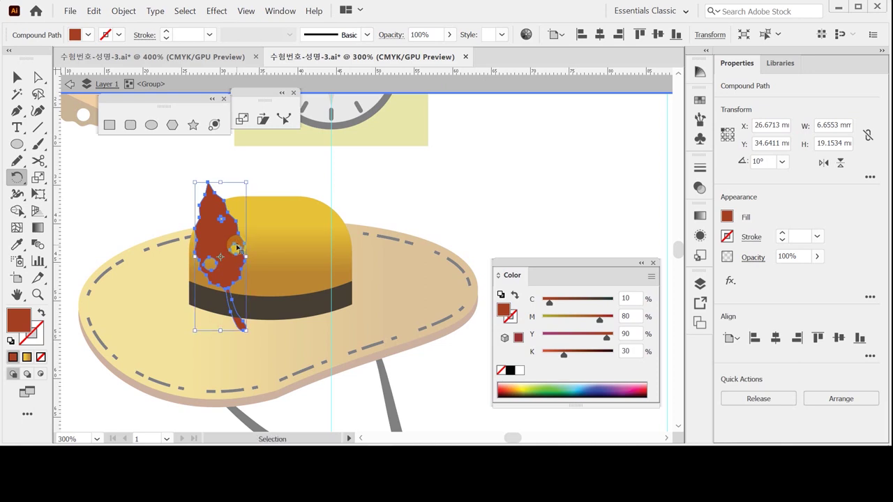
Leave the crown group's isolation, deselect the leaf and save the document.
{"action": "key", "text": "Escape"}
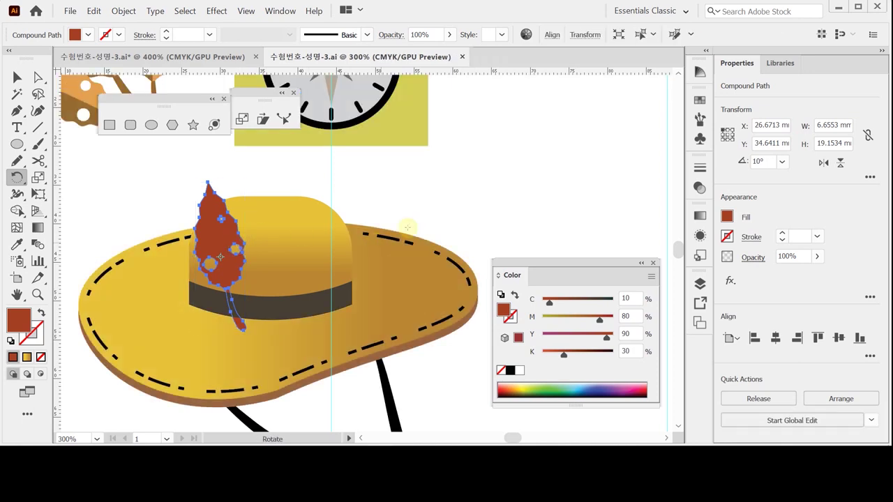
{"action": "left_click", "coordinate": [453, 214]}
{"action": "key", "text": "ctrl+minus"}
{"action": "key", "text": "ctrl+minus"}
{"action": "left_click_drag", "start_coordinate": [366, 234], "coordinate": [301, 294]}
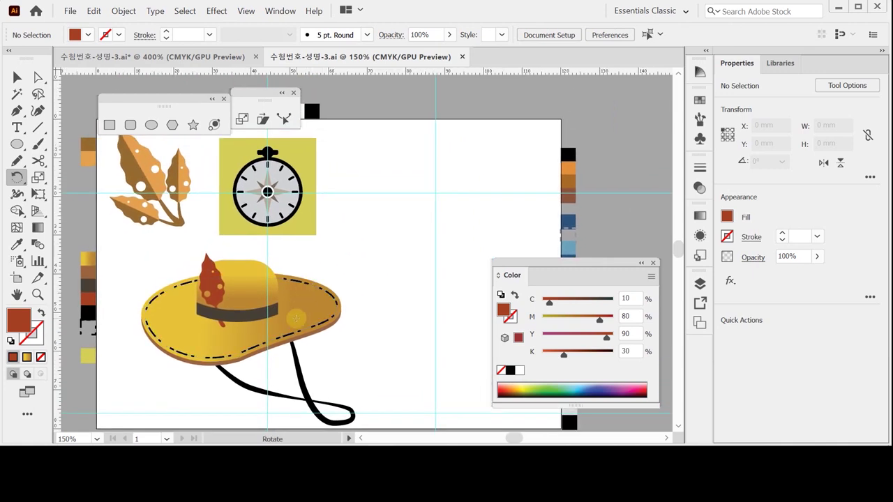
Isolate the crown and band group and shift the red-brown leaf slightly to the right, then leave the group.
{"action": "key", "text": "ctrl+plus"}
{"action": "key", "text": "ctrl+plus"}
{"action": "left_click_drag", "start_coordinate": [249, 253], "coordinate": [197, 267]}
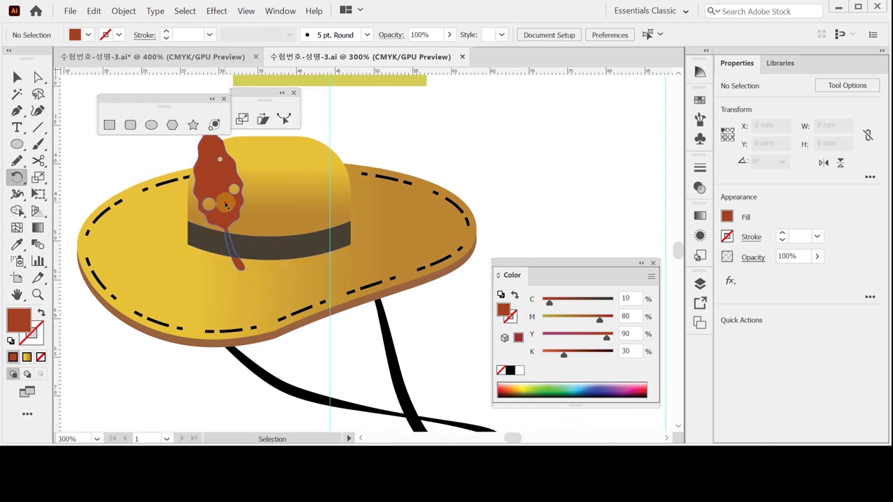
{"action": "left_click", "coordinate": [238, 220], "text": "ctrl"}
{"action": "left_click", "coordinate": [244, 225]}
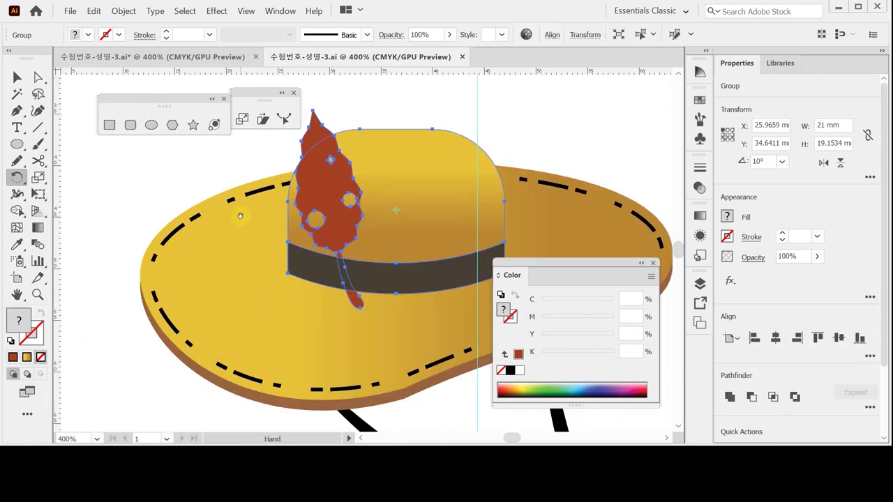
{"action": "double_click", "coordinate": [259, 216], "text": "ctrl"}
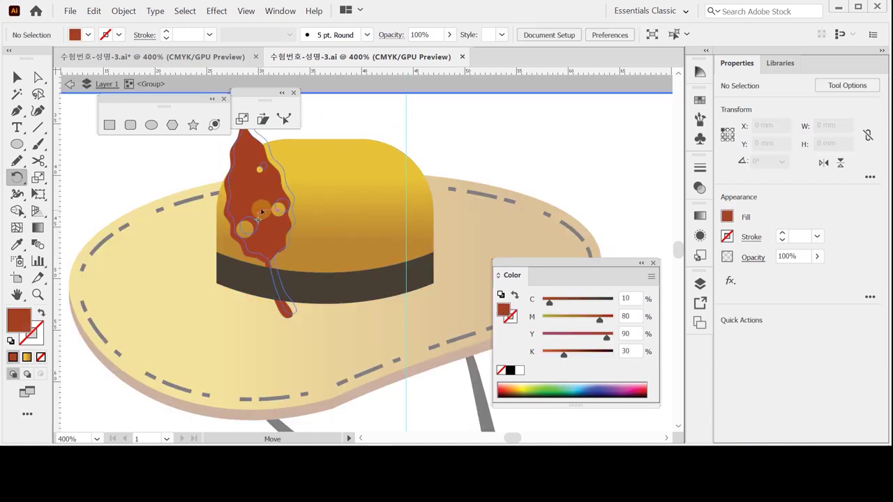
{"action": "double_click", "coordinate": [165, 155]}
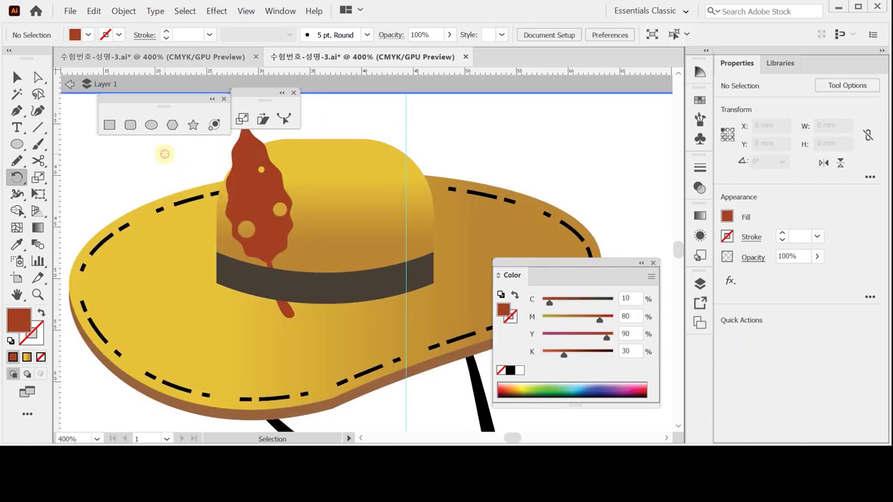
{"action": "left_click_drag", "start_coordinate": [248, 198], "coordinate": [202, 196]}
{"action": "left_click", "coordinate": [17, 177]}
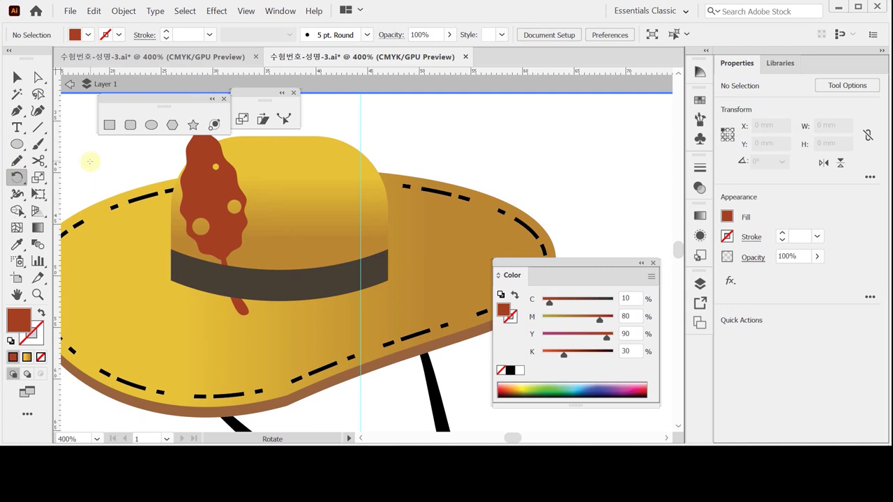
{"action": "key", "text": "Escape"}
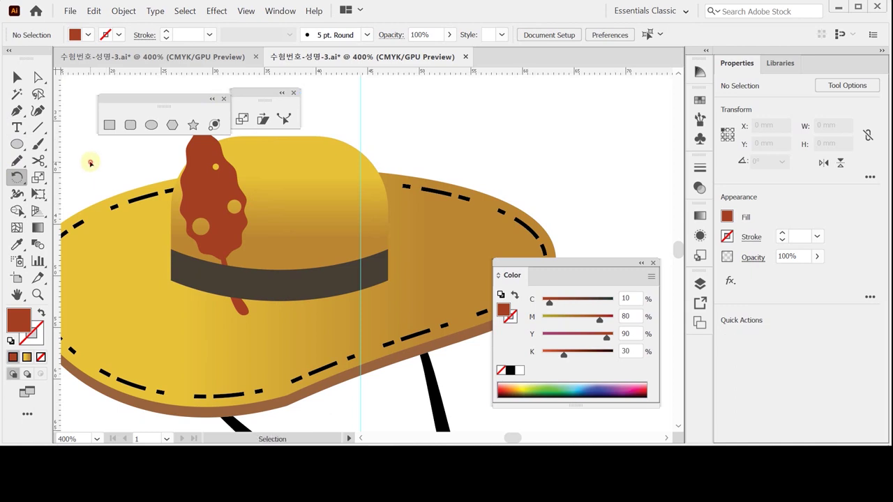
Add a point text above the hat's brim and format it in Times New Roman Bold at 6 pt.
{"action": "left_click", "coordinate": [17, 127]}
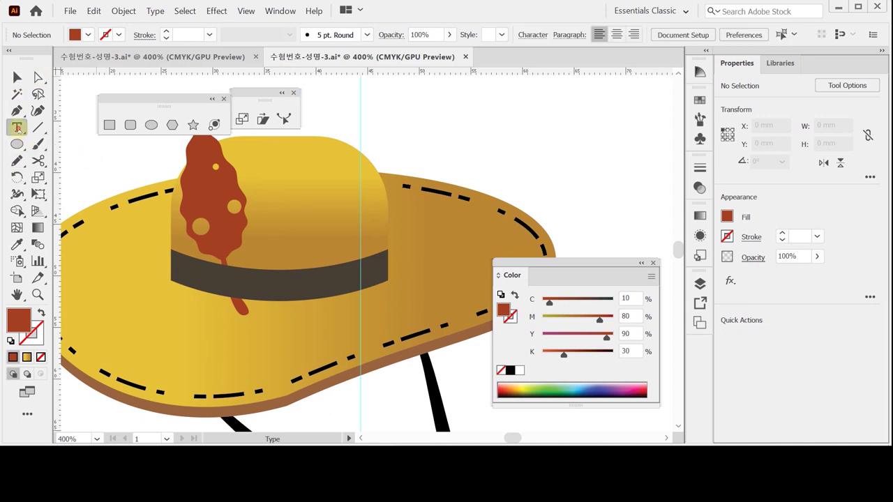
{"action": "left_click", "coordinate": [387, 140]}
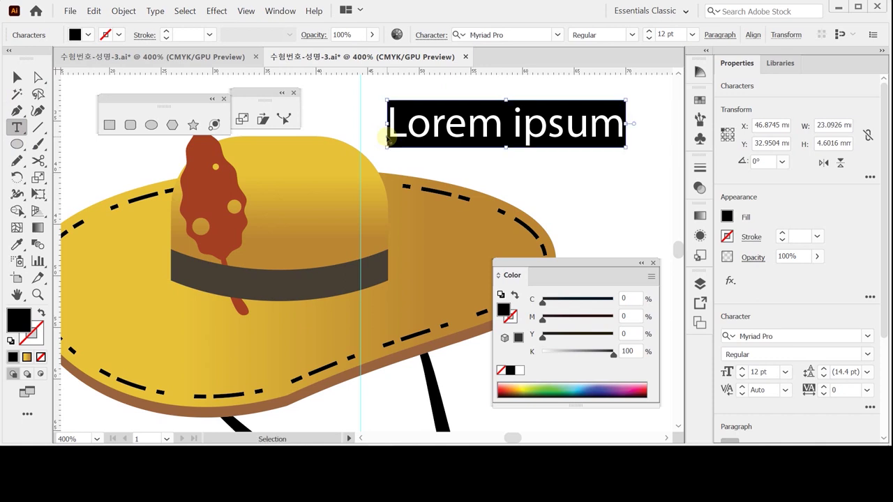
{"action": "key", "text": "ctrl+t"}
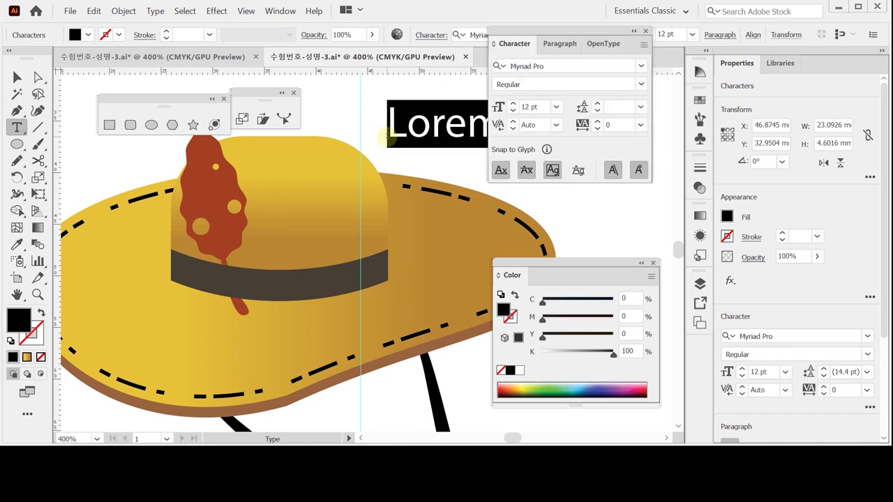
{"action": "left_click", "coordinate": [499, 66]}
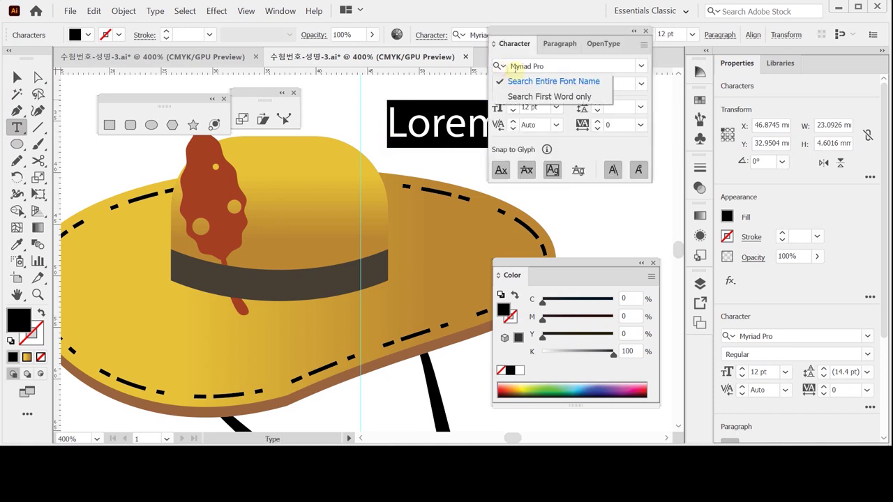
{"action": "left_click", "coordinate": [540, 67]}
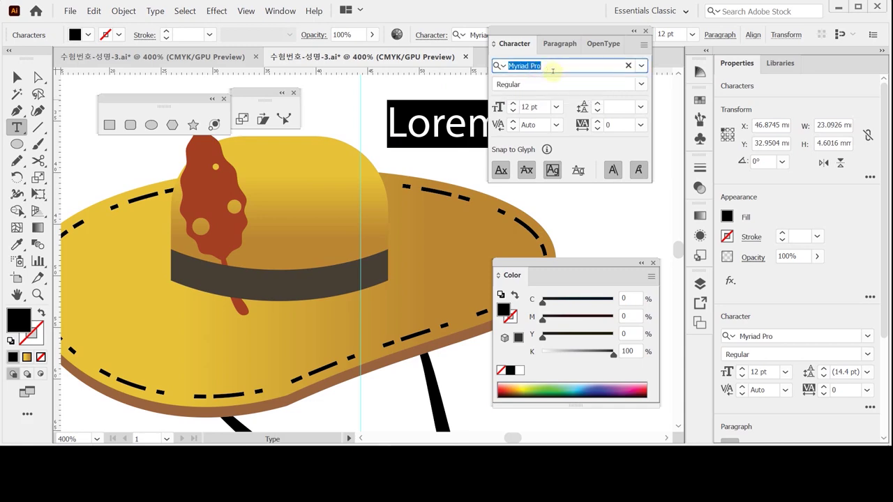
{"action": "type", "text": "tim"}
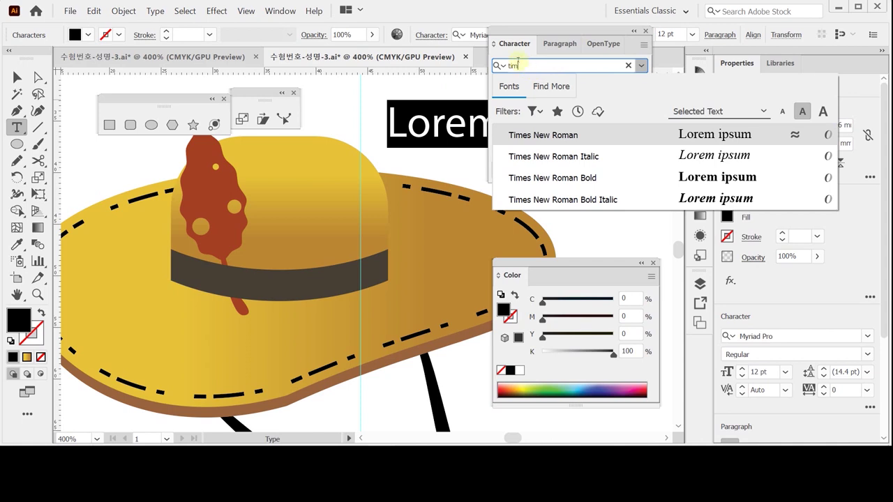
{"action": "key", "text": "Down"}
{"action": "key", "text": "Down"}
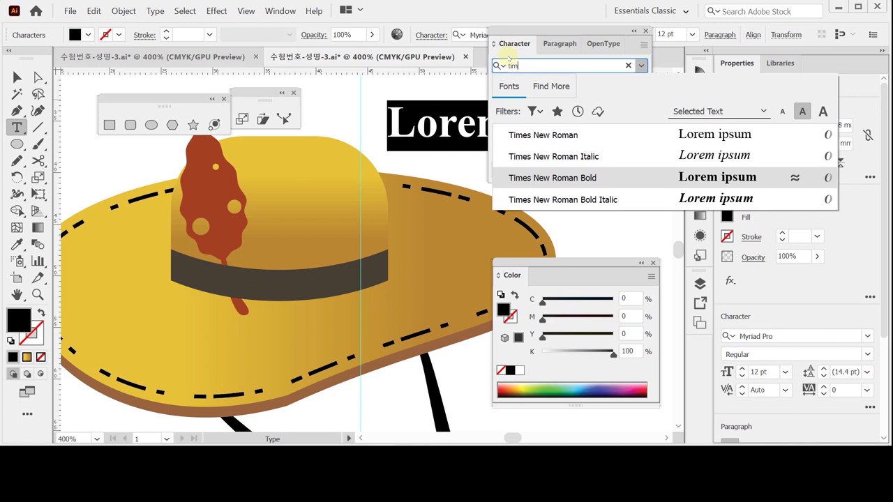
{"action": "key", "text": "Return"}
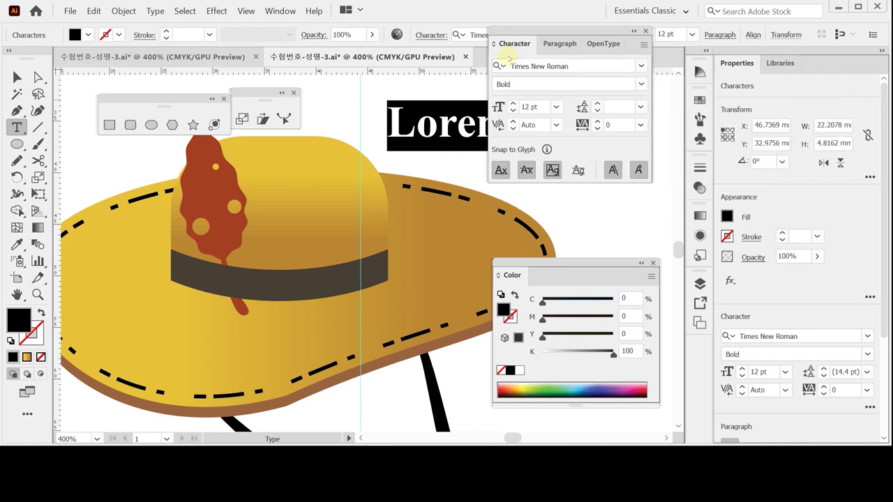
{"action": "left_click", "coordinate": [555, 106]}
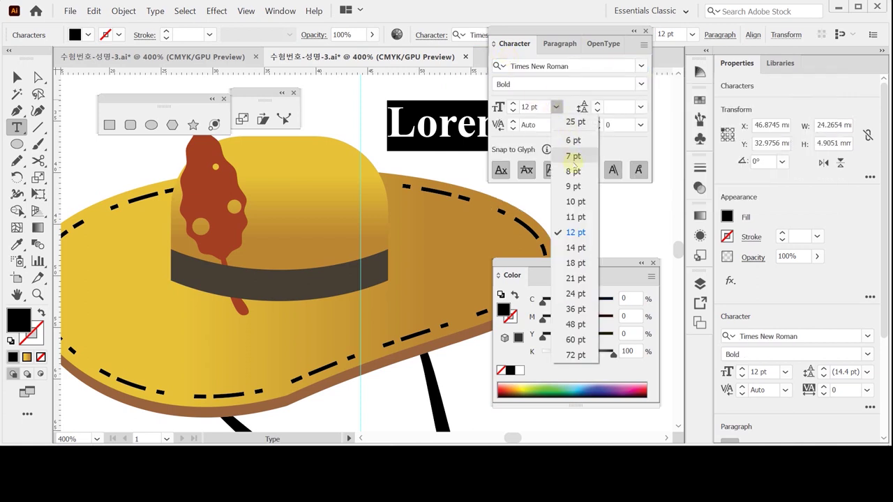
{"action": "left_click", "coordinate": [576, 140]}
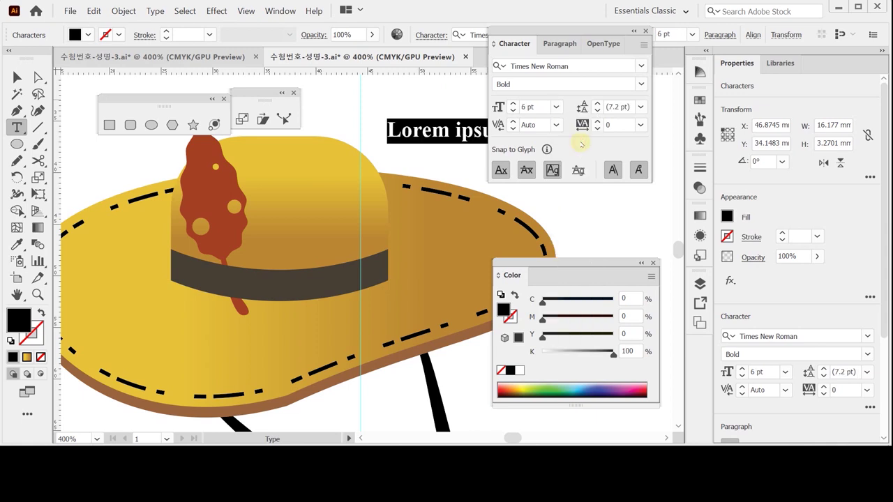
Fill the placeholder text with C 20, M 10, Y 80, K 0.
{"action": "left_click", "coordinate": [632, 298]}
{"action": "type", "text": "20"}
{"action": "key", "text": "Tab"}
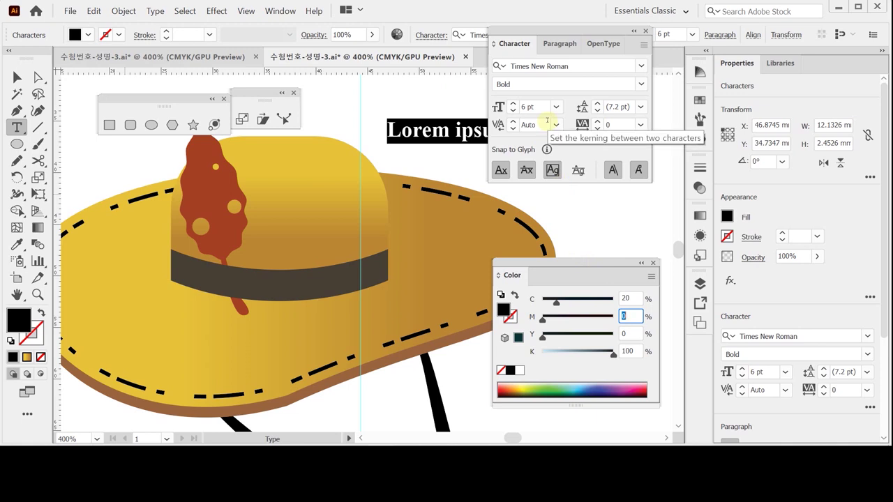
{"action": "type", "text": "10"}
{"action": "key", "text": "Tab"}
{"action": "type", "text": "80"}
{"action": "key", "text": "Tab"}
{"action": "type", "text": "0"}
{"action": "key", "text": "Tab"}
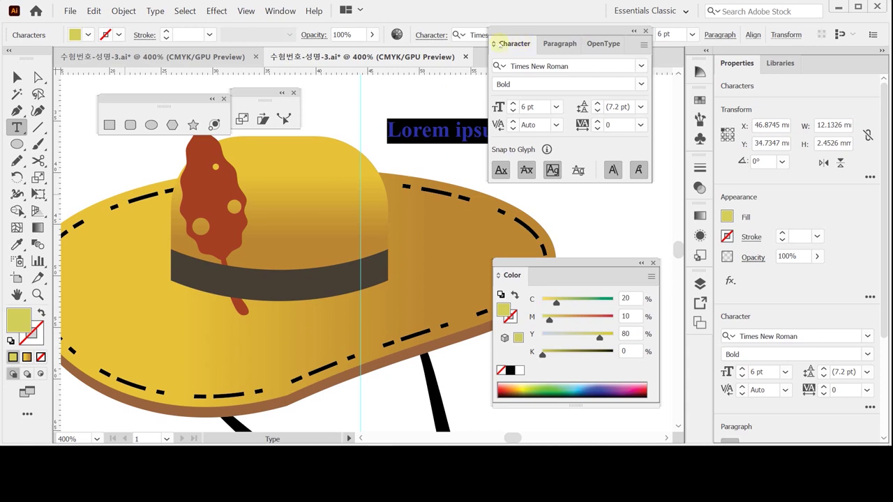
Replace the placeholder text with FOREST and place it on the dark hat band, just right of the leaf stem.
{"action": "left_click_drag", "start_coordinate": [528, 37], "coordinate": [570, 41]}
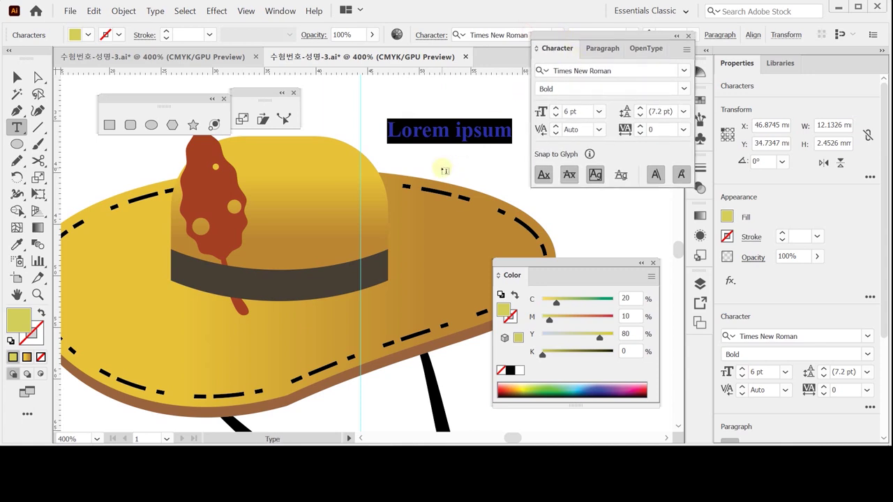
{"action": "key", "text": "Caps_Lock"}
{"action": "type", "text": "FOREST"}
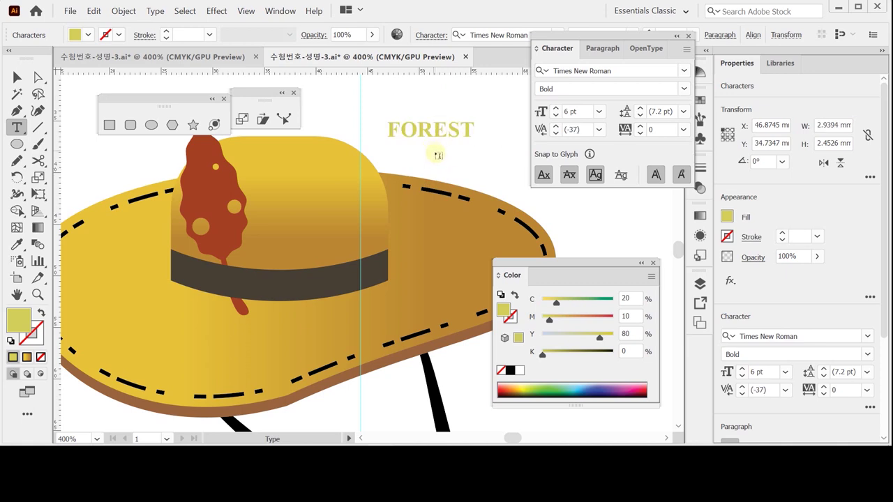
{"action": "left_click", "coordinate": [468, 141], "text": "ctrl"}
{"action": "left_click_drag", "start_coordinate": [438, 132], "coordinate": [296, 287]}
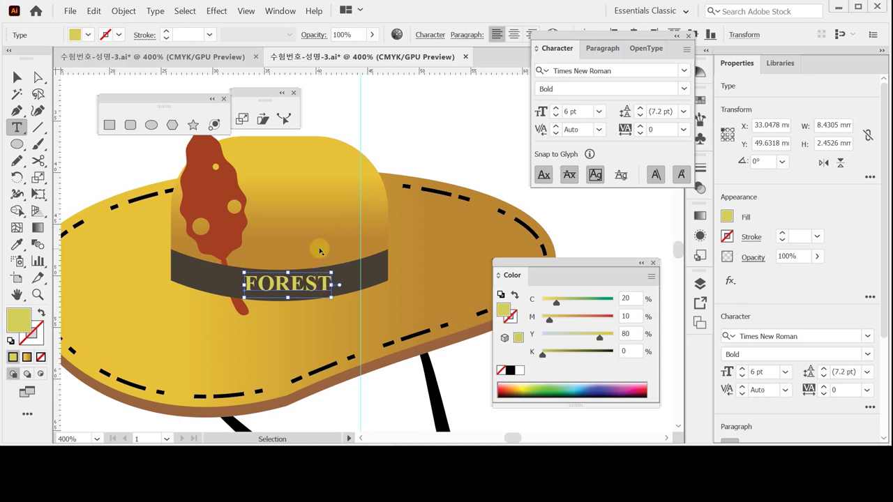
{"action": "key", "text": "Right"}
{"action": "key", "text": "Right"}
{"action": "key", "text": "Right"}
{"action": "key", "text": "Right"}
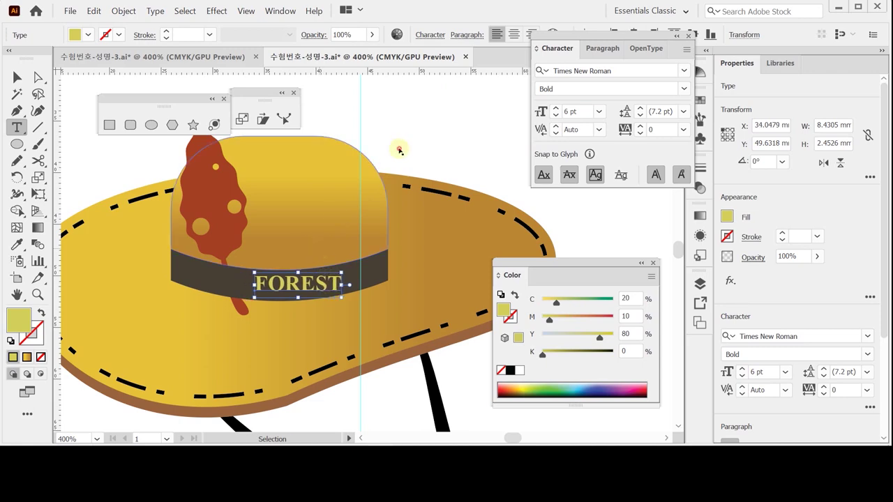
Save the document with the finished hat and deselect the FOREST text.
{"action": "key", "text": "ctrl+minus"}
{"action": "key", "text": "ctrl+minus"}
{"action": "key", "text": "ctrl+minus"}
{"action": "key", "text": "ctrl+minus"}
{"action": "key", "text": "ctrl+s"}
{"action": "scroll", "coordinate": [400, 160], "scroll_direction": "down", "scroll_amount": 3}
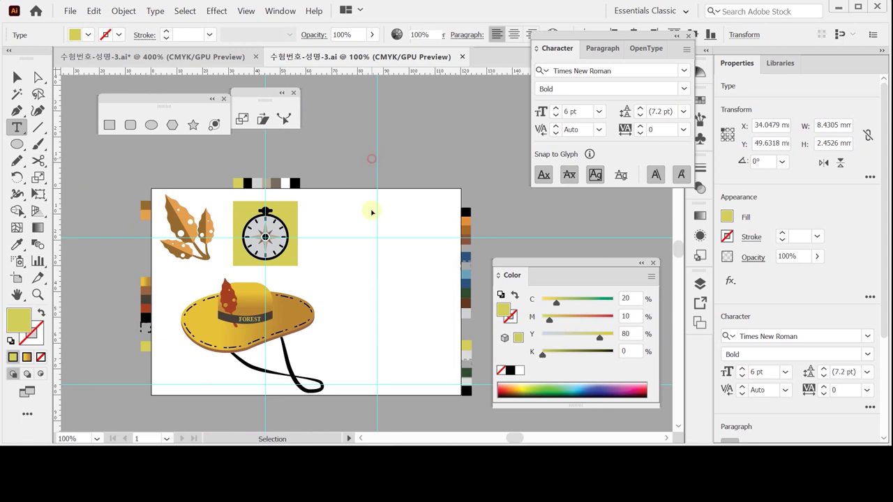
{"action": "key", "text": "ctrl+shift+a"}
{"action": "scroll", "coordinate": [358, 289], "scroll_direction": "up", "scroll_amount": 3}
{"action": "scroll", "coordinate": [343, 299], "scroll_direction": "down", "scroll_amount": 1}
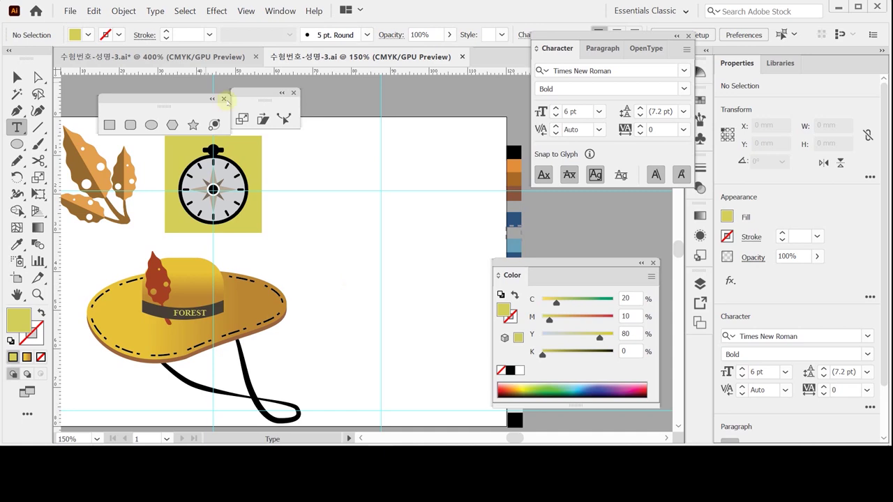
Switch to the finished reference document and copy the whole backpack illustration.
{"action": "left_click", "coordinate": [168, 58]}
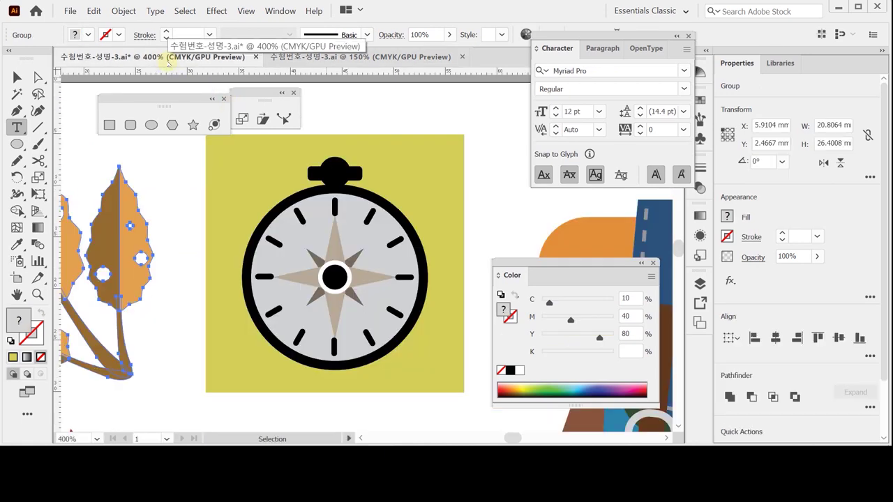
{"action": "left_click_drag", "start_coordinate": [446, 276], "coordinate": [279, 272]}
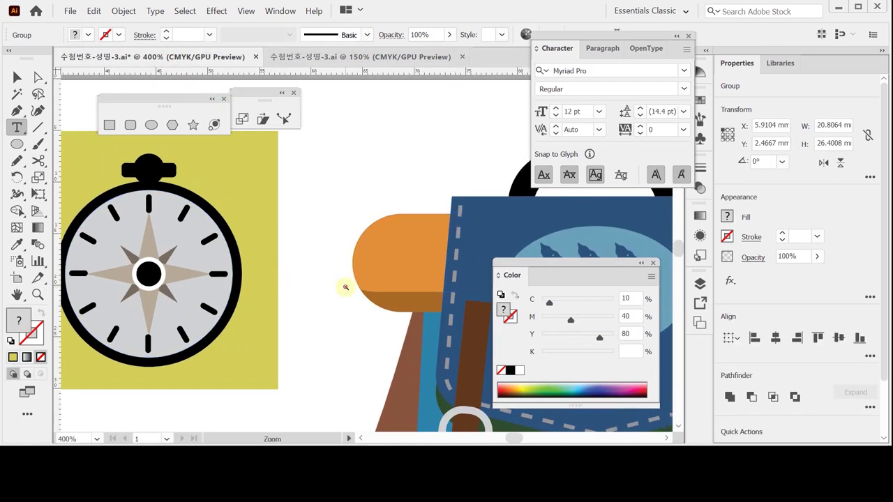
{"action": "key", "text": "ctrl+minus"}
{"action": "key", "text": "ctrl+minus"}
{"action": "key", "text": "ctrl+minus"}
{"action": "left_click_drag", "start_coordinate": [284, 244], "coordinate": [304, 263]}
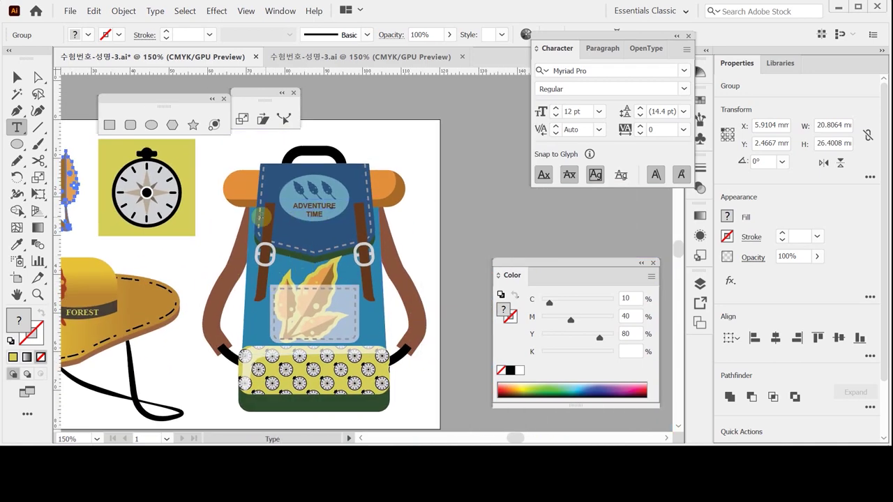
{"action": "left_click", "coordinate": [16, 76]}
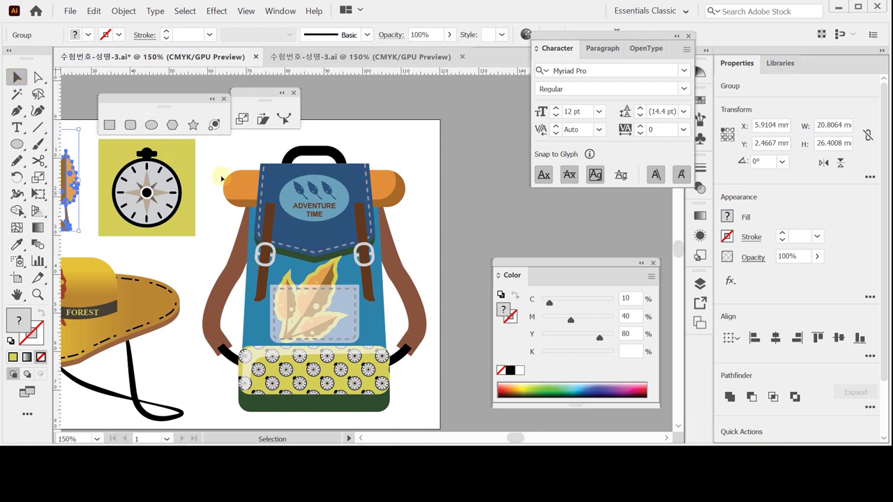
{"action": "left_click_drag", "start_coordinate": [218, 152], "coordinate": [357, 394]}
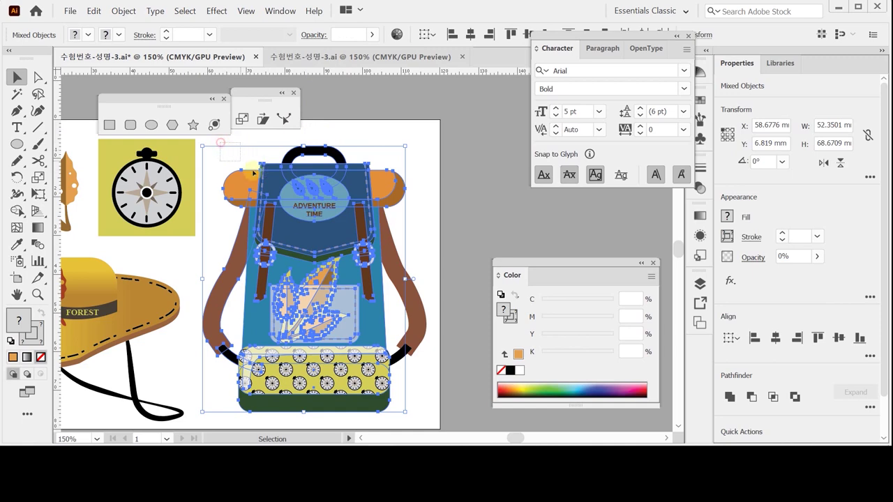
{"action": "left_click", "coordinate": [417, 203]}
Return to the working document and paste the backpack in place to the right of the hat and compass.
{"action": "left_click", "coordinate": [360, 61]}
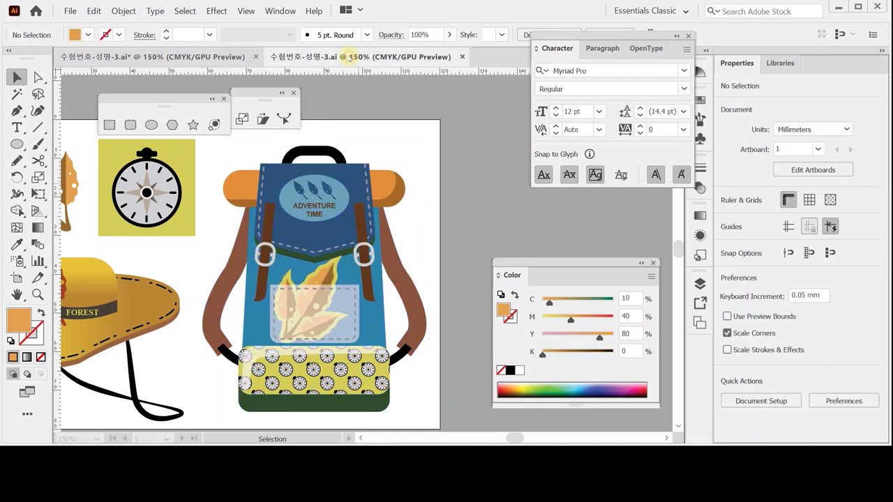
{"action": "left_click_drag", "start_coordinate": [435, 309], "coordinate": [335, 269]}
{"action": "left_click_drag", "start_coordinate": [390, 267], "coordinate": [375, 272]}
{"action": "key", "text": "ctrl+v"}
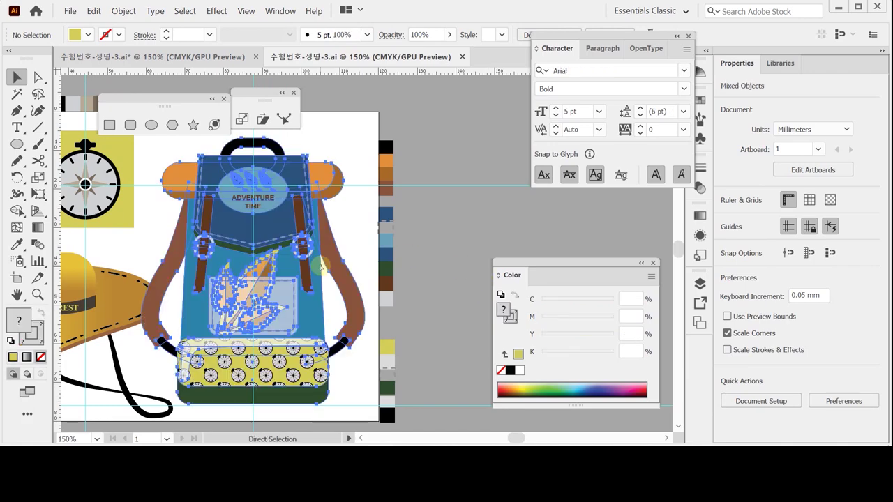
{"action": "left_click_drag", "start_coordinate": [302, 270], "coordinate": [430, 272]}
{"action": "key", "text": "a"}
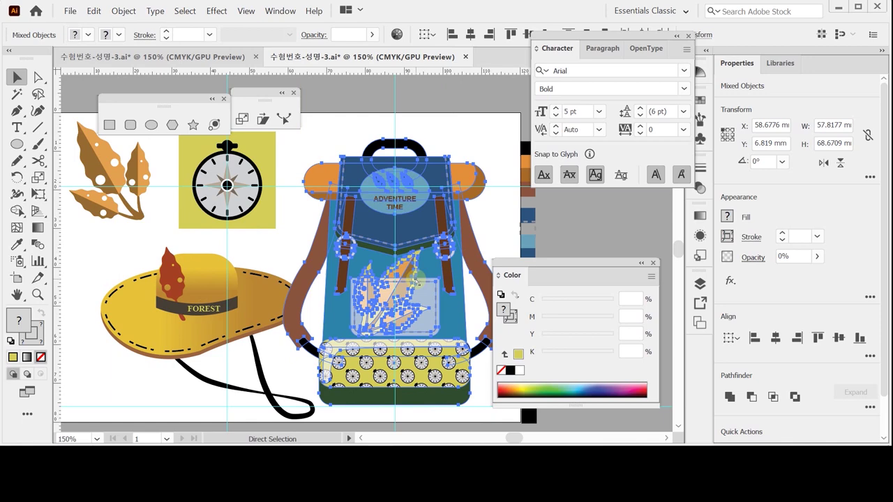
{"action": "key", "text": "ctrl+5"}
{"action": "left_click", "coordinate": [579, 247]}
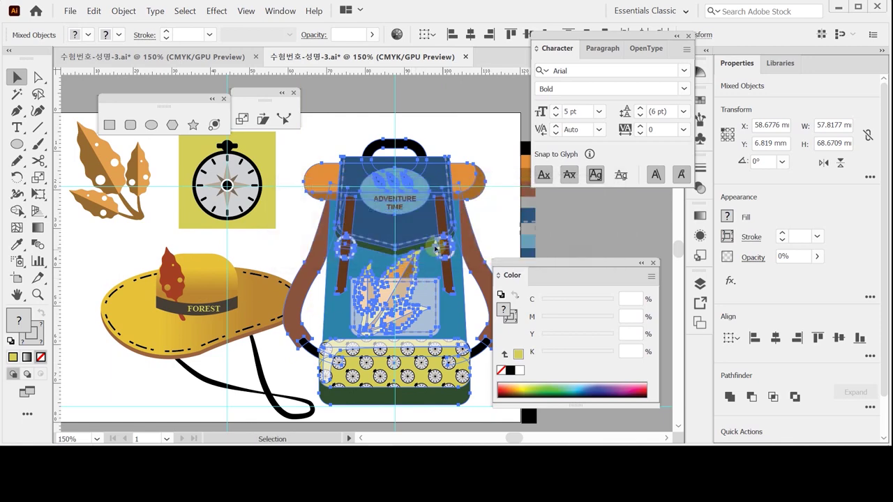
Try to convert the pasted backpack artwork into guides.
{"action": "key", "text": "ctrl+5"}
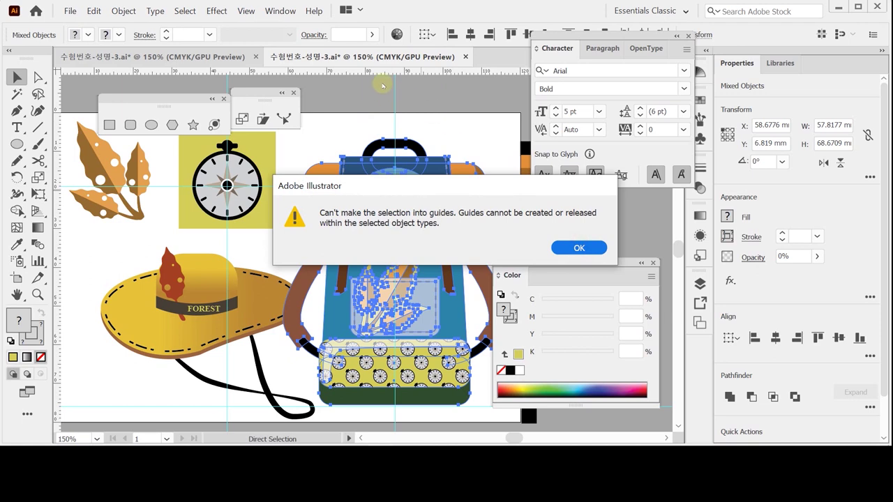
{"action": "left_click", "coordinate": [578, 247]}
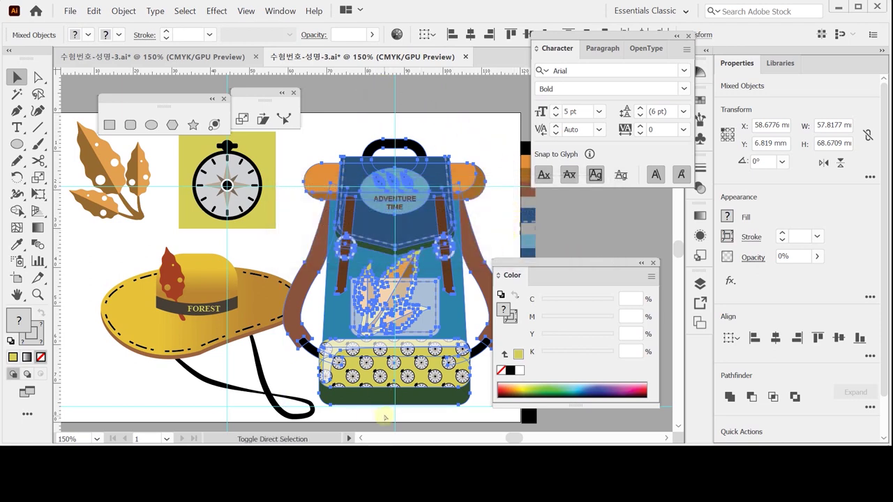
{"action": "key", "text": "ctrl+5"}
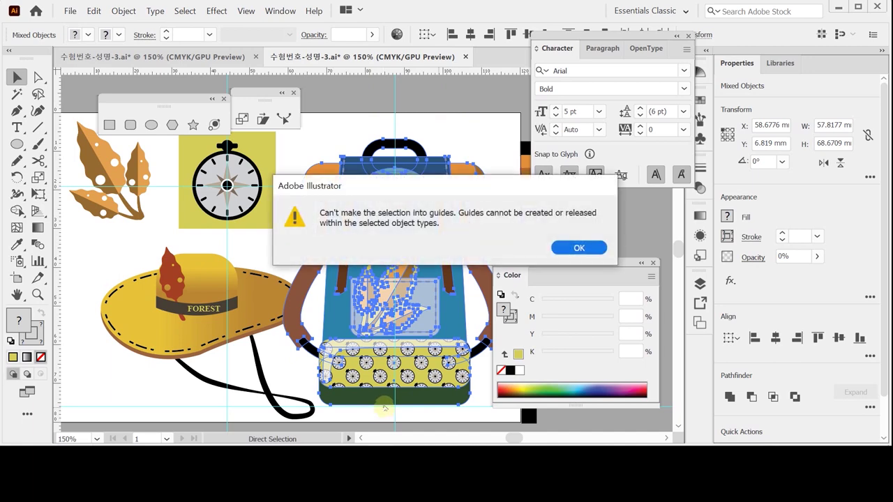
{"action": "left_click", "coordinate": [578, 248]}
Move the whole hat illustration slightly left and down, away from the backpack, and save the document.
{"action": "key", "text": "v"}
{"action": "left_click_drag", "start_coordinate": [207, 322], "coordinate": [175, 318]}
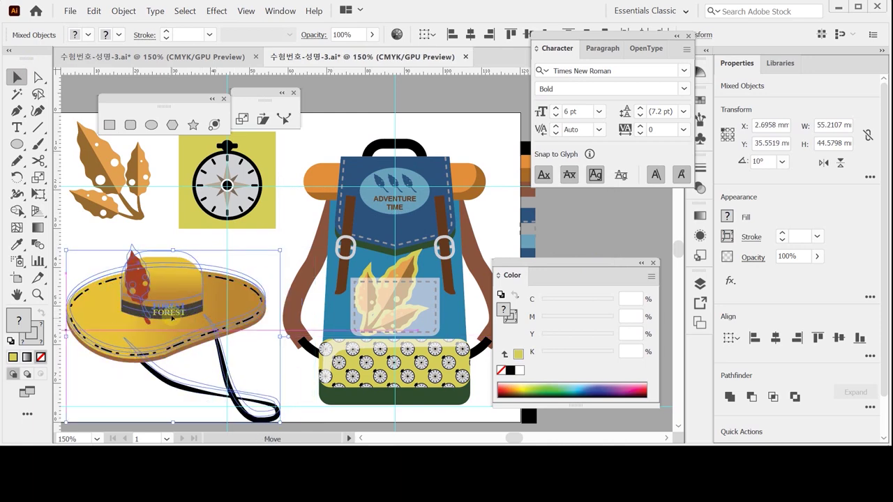
{"action": "key", "text": "a"}
{"action": "key", "text": "v"}
{"action": "key", "text": "ctrl+s"}
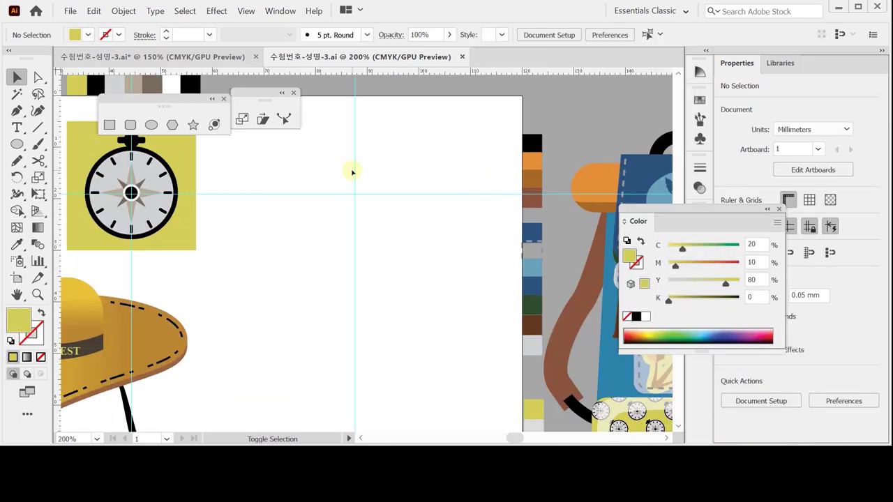
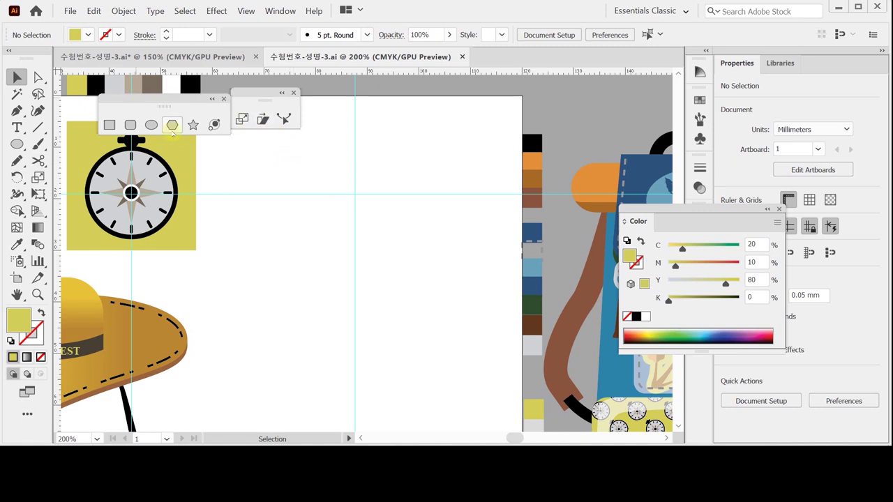
Draw a 33 × 40 mm rectangle centred on the vertical guide and move it down below the horizontal guide.
{"action": "left_click", "coordinate": [108, 124]}
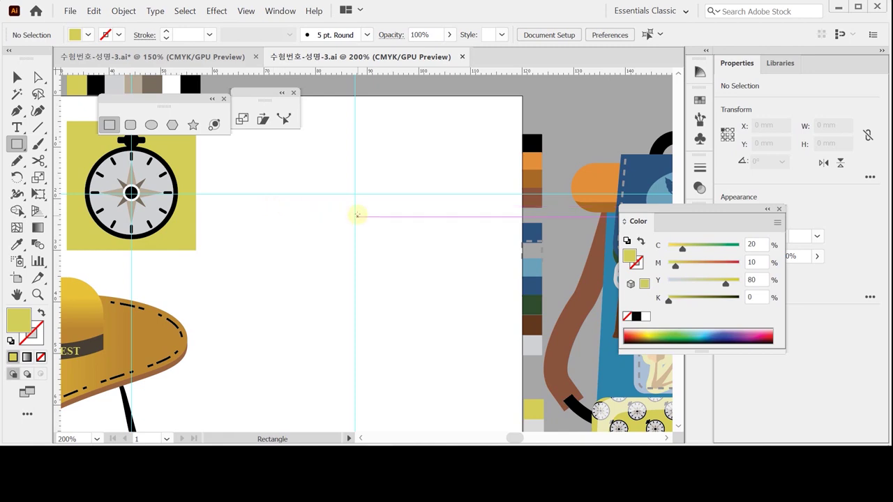
{"action": "left_click", "coordinate": [355, 207]}
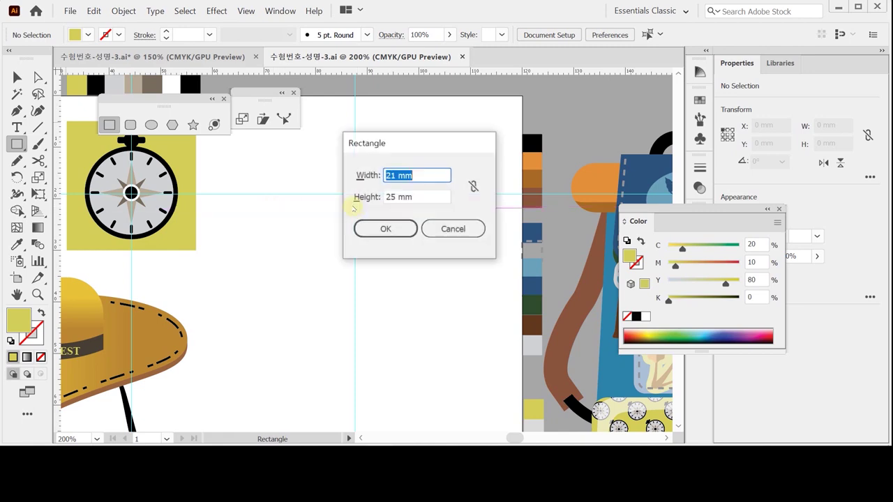
{"action": "type", "text": "33"}
{"action": "key", "text": "Tab"}
{"action": "type", "text": "40"}
{"action": "key", "text": "Return"}
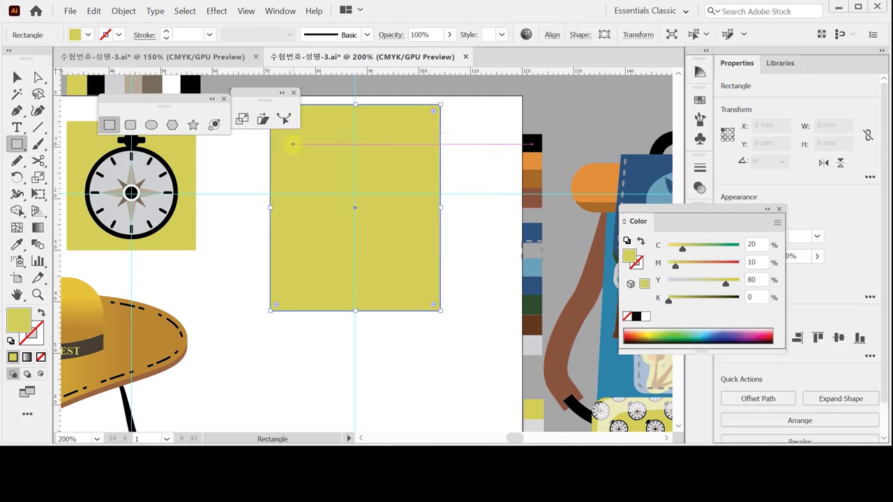
{"action": "left_click_drag", "start_coordinate": [374, 228], "coordinate": [373, 312]}
{"action": "left_click_drag", "start_coordinate": [389, 269], "coordinate": [384, 284]}
{"action": "key", "text": "ctrl+shift+a"}
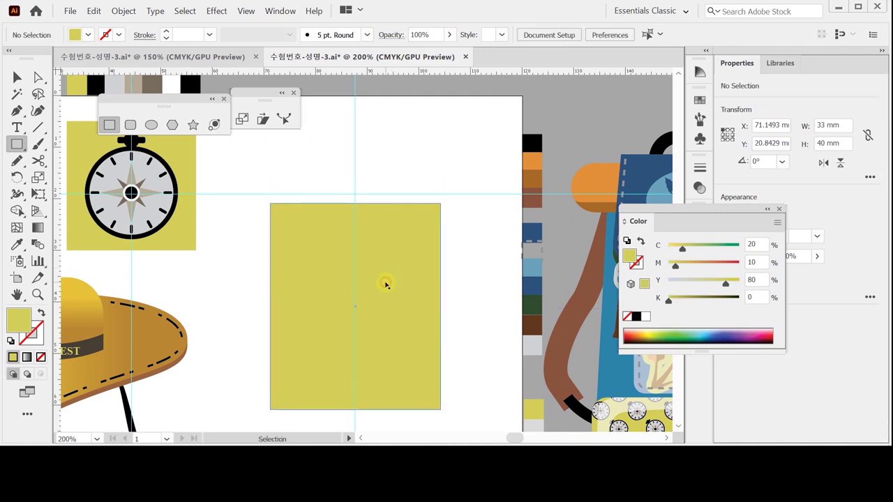
Fill the rectangle with the blue sampled from the reference backpack's body (C80 M40 Y20 K0).
{"action": "key", "text": "i"}
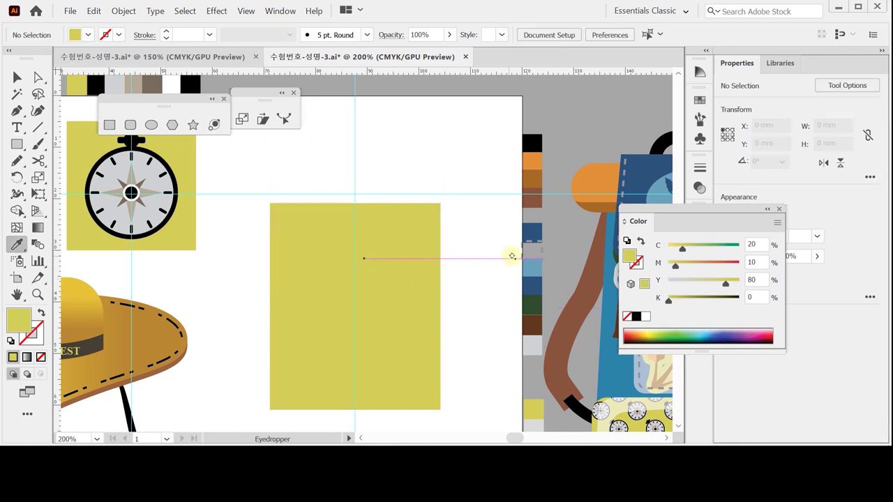
{"action": "left_click", "coordinate": [531, 233]}
{"action": "left_click", "coordinate": [385, 244], "text": "ctrl"}
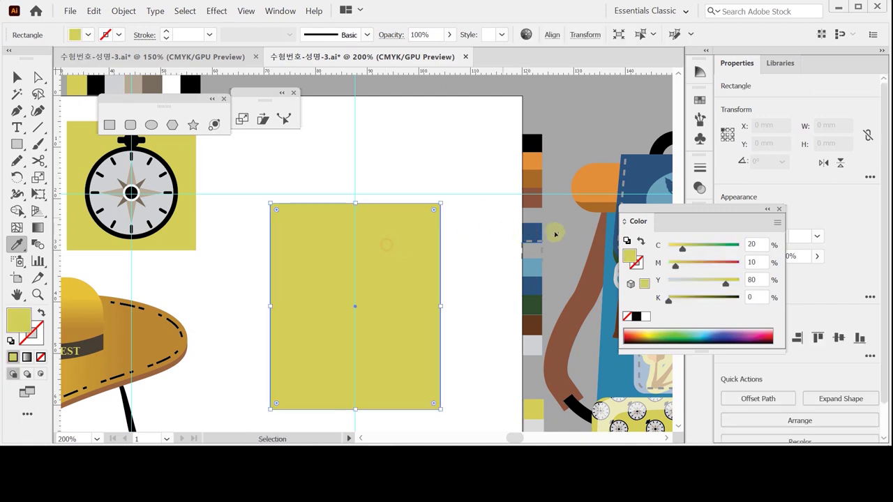
{"action": "left_click", "coordinate": [613, 370]}
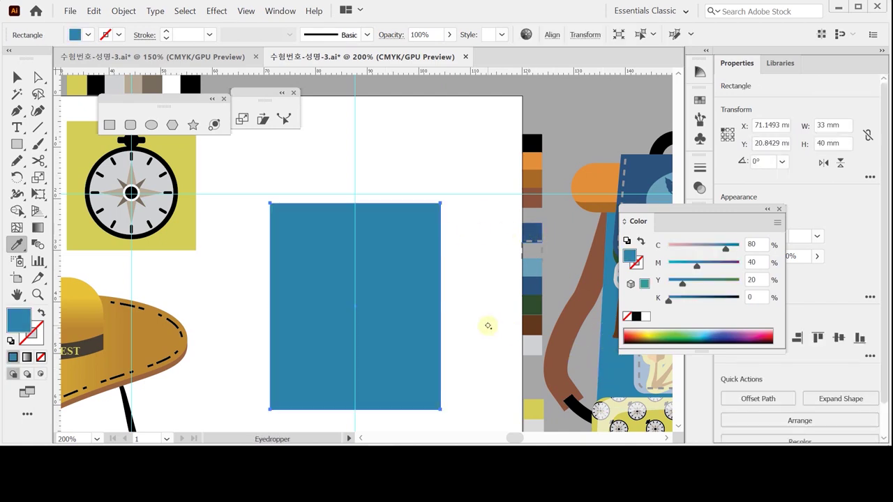
Nudge the blue rectangle up to about Y 20 mm so its upper edge sits just below the horizontal guide.
{"action": "key", "text": "Caps_Lock"}
{"action": "key", "text": "ctrl+space"}
{"action": "left_click", "coordinate": [395, 263]}
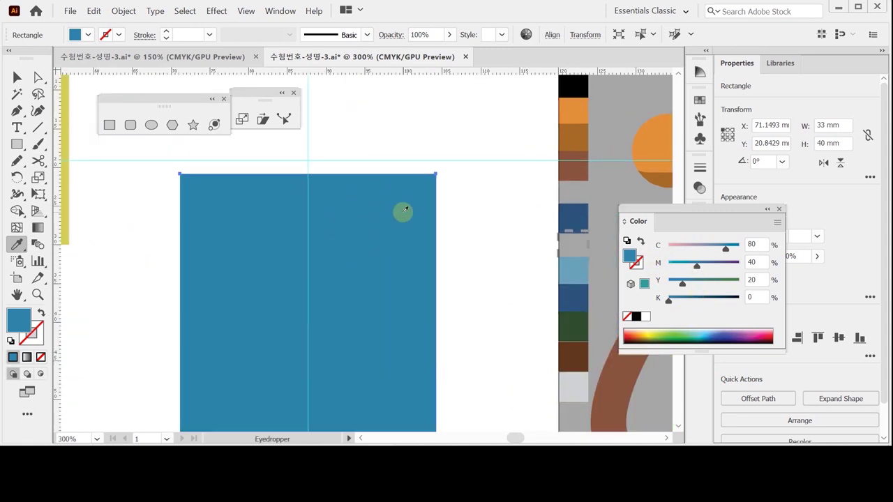
{"action": "key", "text": "Up"}
{"action": "key", "text": "Up"}
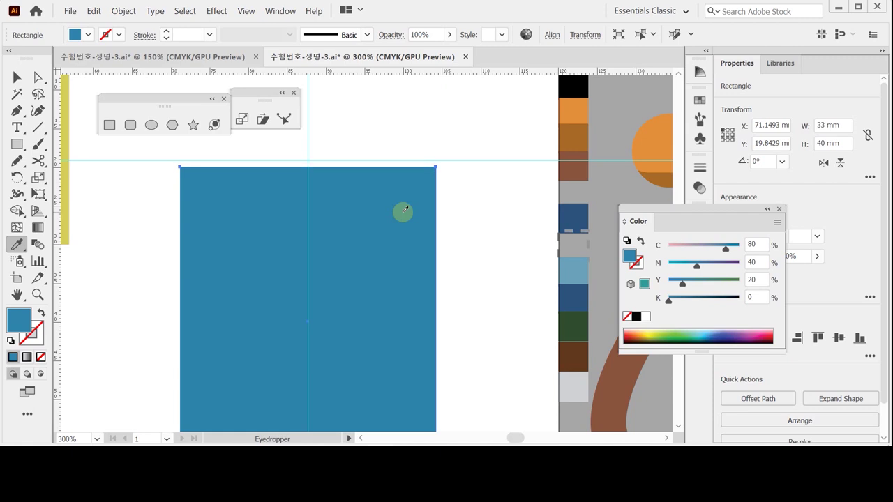
{"action": "key", "text": "ctrl+minus"}
{"action": "left_click_drag", "start_coordinate": [358, 299], "coordinate": [344, 263]}
{"action": "key", "text": "ctrl"}
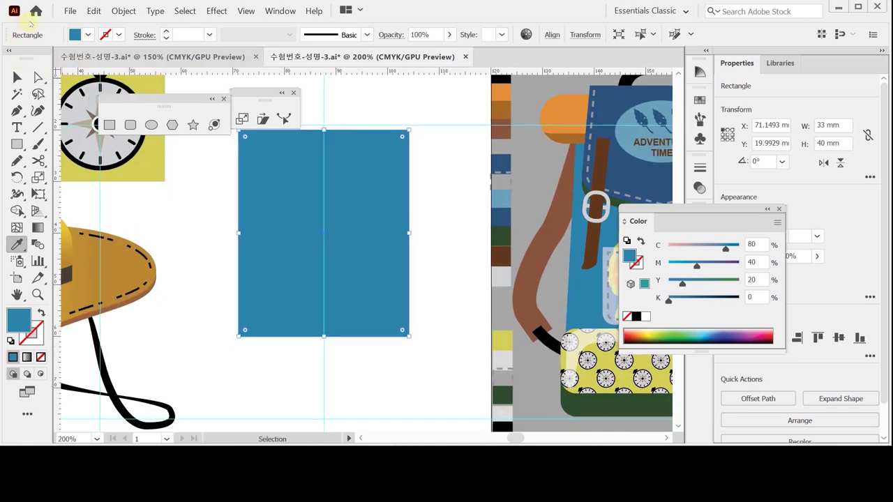
Scale the blue rectangle's two lower corner points uniformly to 113% to widen its base, and save the document.
{"action": "left_click", "coordinate": [39, 77]}
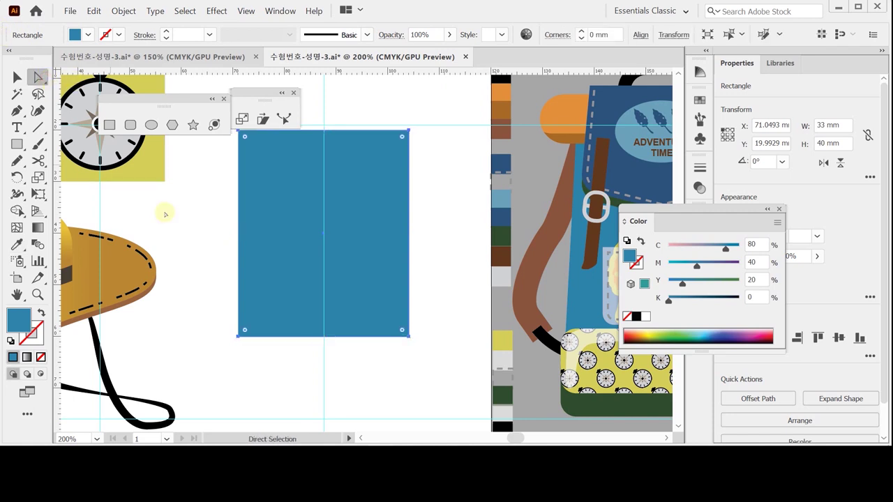
{"action": "left_click_drag", "start_coordinate": [217, 318], "coordinate": [428, 357]}
{"action": "double_click", "coordinate": [242, 119]}
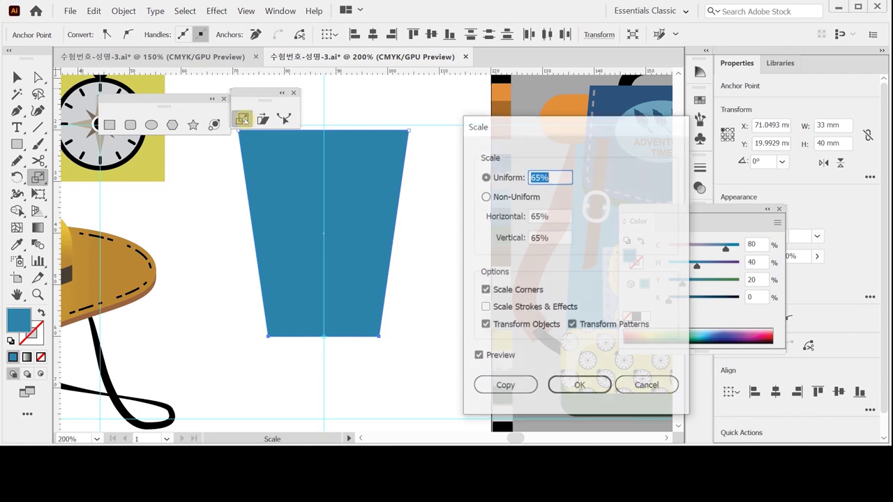
{"action": "type", "text": "113"}
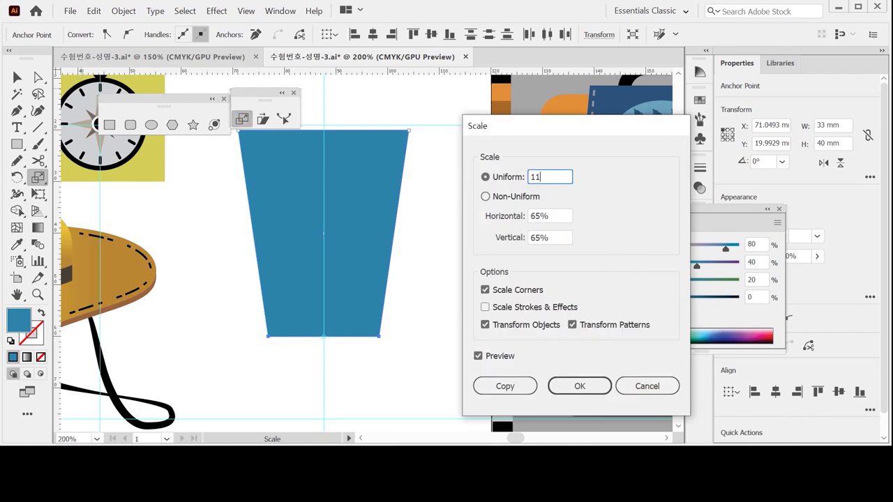
{"action": "left_click", "coordinate": [579, 386]}
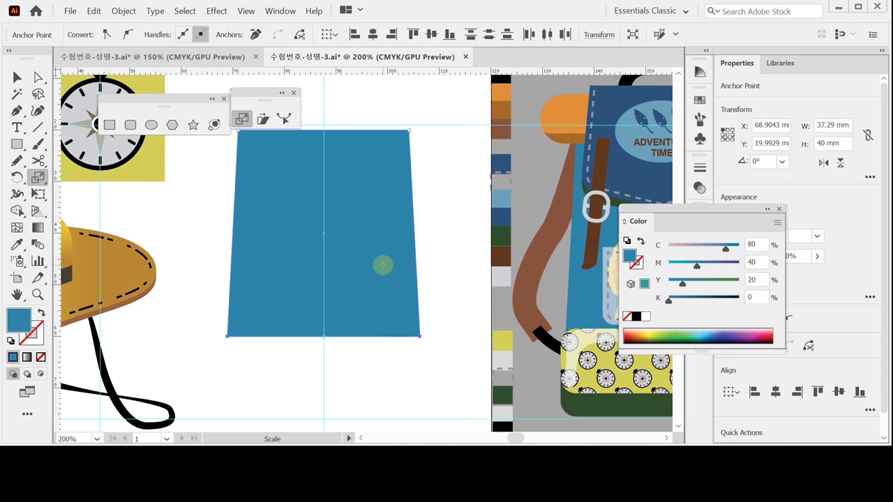
{"action": "key", "text": "ctrl+s"}
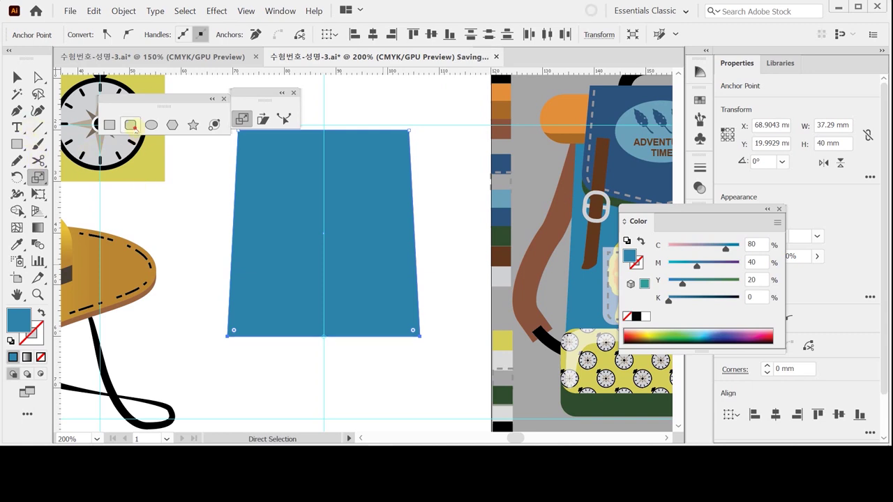
Try a 39 × 2.5 mm rounded rectangle with a 3 mm corner radius across the lower blue body, and remove it.
{"action": "left_click", "coordinate": [131, 126]}
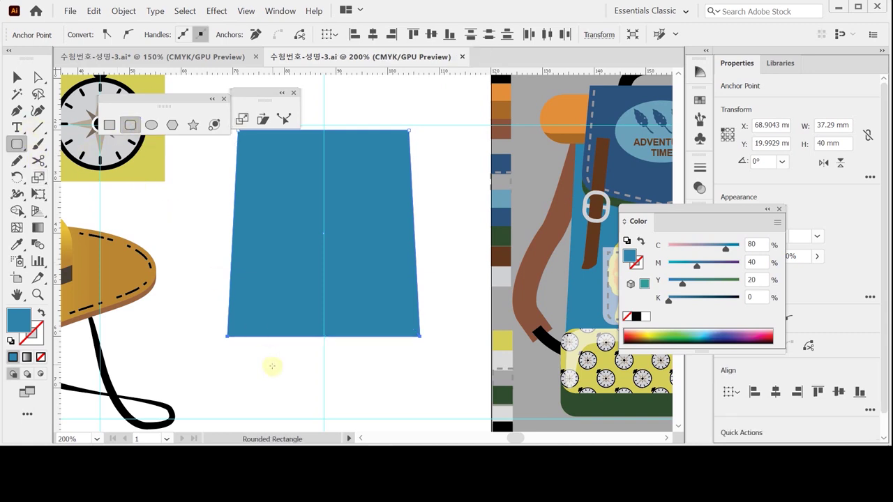
{"action": "left_click", "coordinate": [219, 304]}
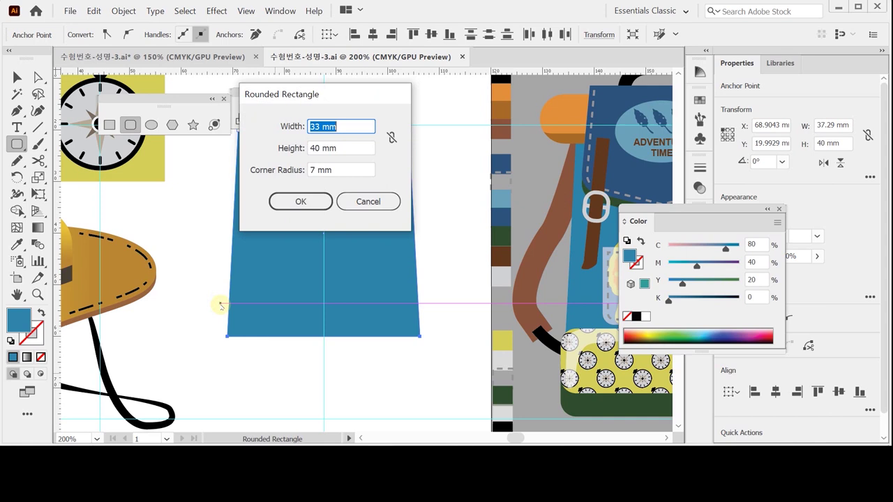
{"action": "type", "text": "39"}
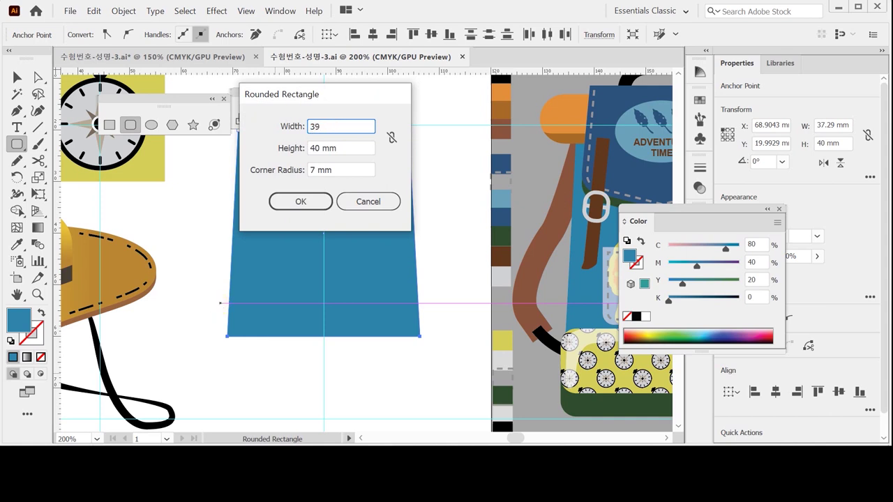
{"action": "key", "text": "Tab"}
{"action": "type", "text": "2."}
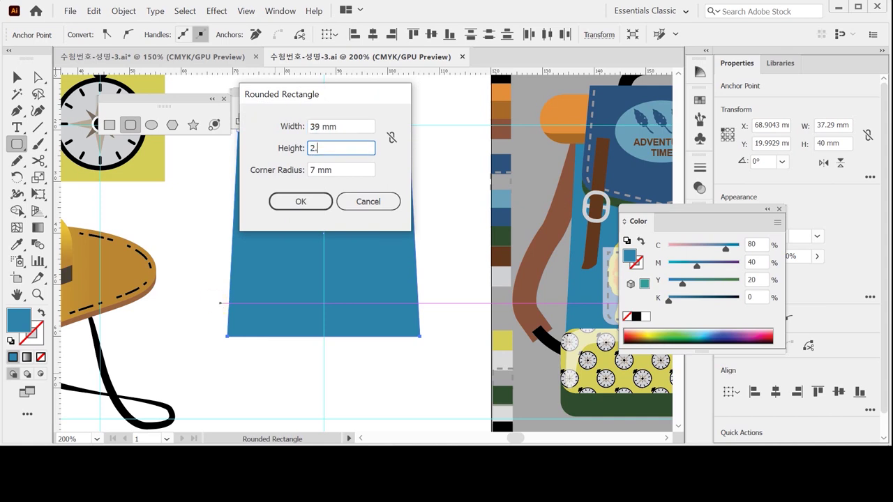
{"action": "key", "text": "Tab"}
{"action": "type", "text": "3"}
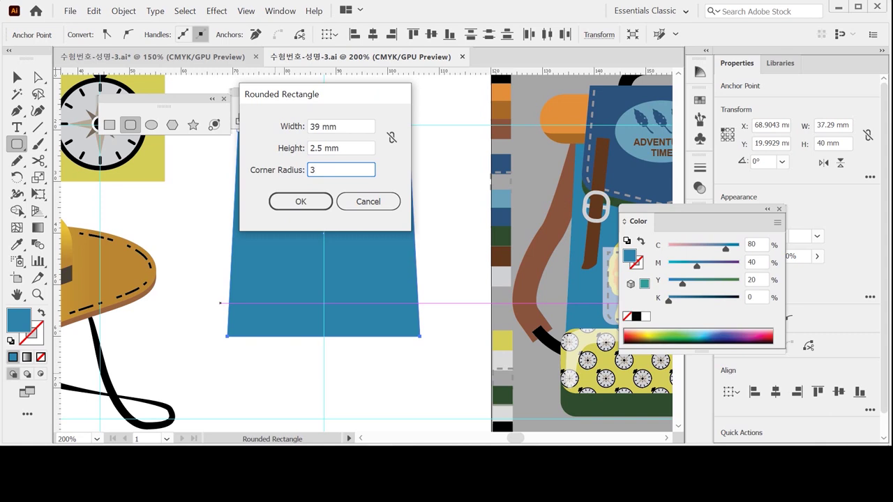
{"action": "key", "text": "Return"}
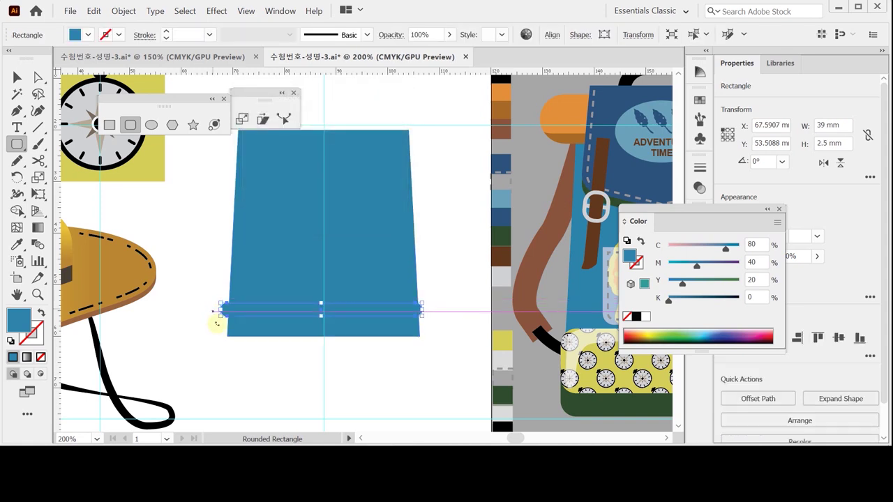
{"action": "left_click", "coordinate": [156, 332], "text": "ctrl"}
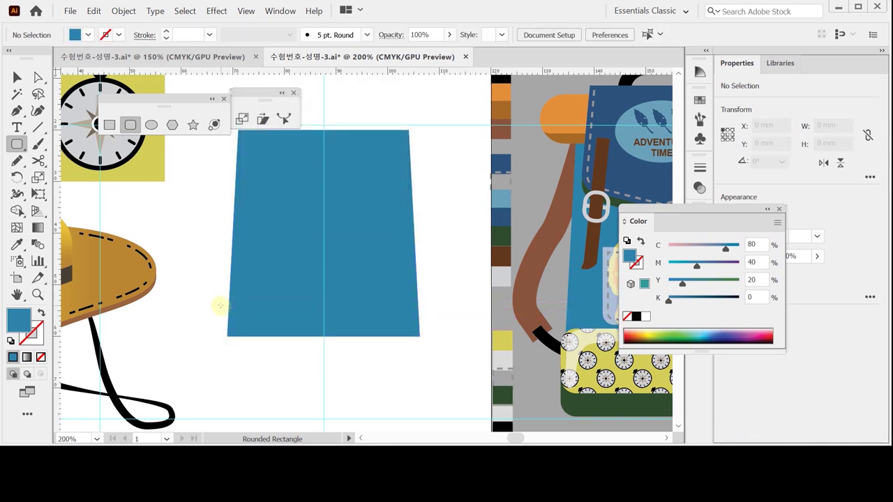
Draw a 39 × 12.5 mm rounded rectangle with 3 mm corners over the blue body's lower edge, filled with the reference backpack's dark green.
{"action": "left_click", "coordinate": [220, 307]}
{"action": "left_click", "coordinate": [348, 148]}
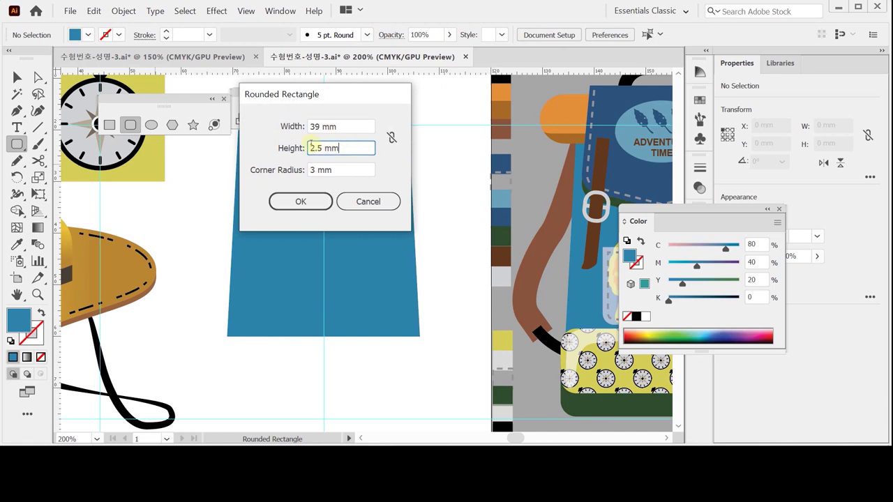
{"action": "type", "text": "2"}
{"action": "left_click", "coordinate": [318, 203]}
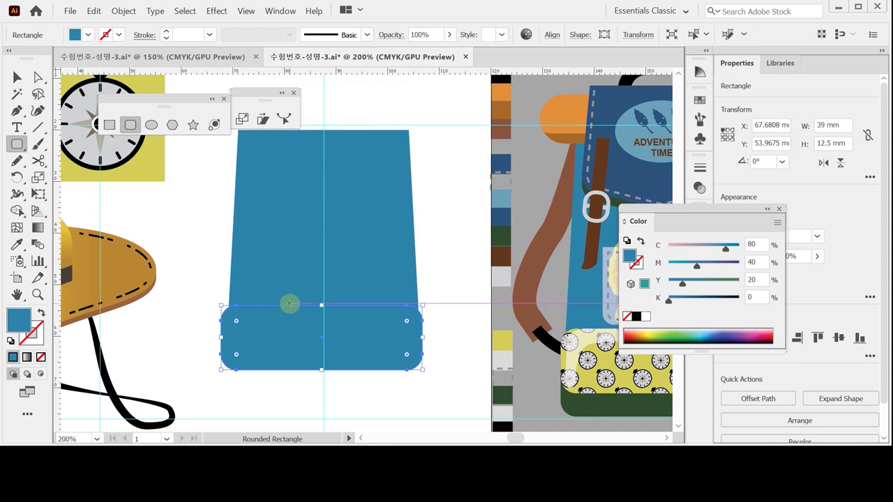
{"action": "key", "text": "i"}
{"action": "left_click", "coordinate": [582, 407]}
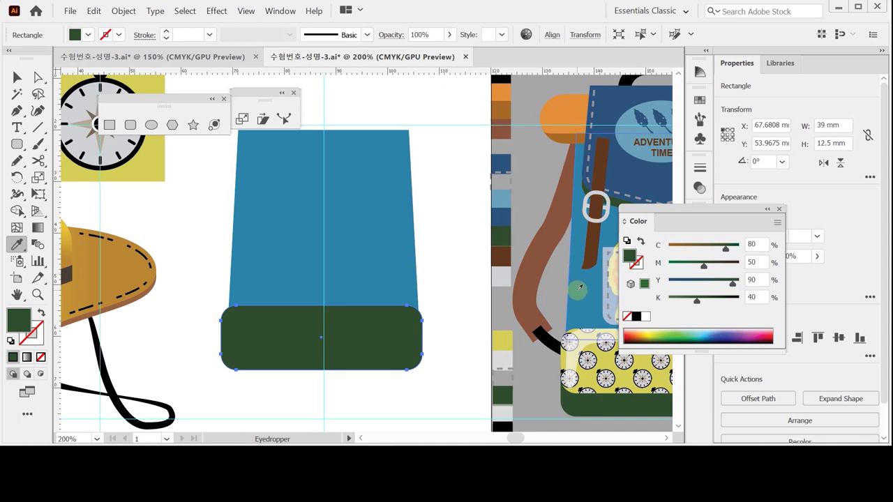
Move the green base down over the blue body's lower edge, centred near the vertical guide, and check the alignment in outline view.
{"action": "key", "text": "Right"}
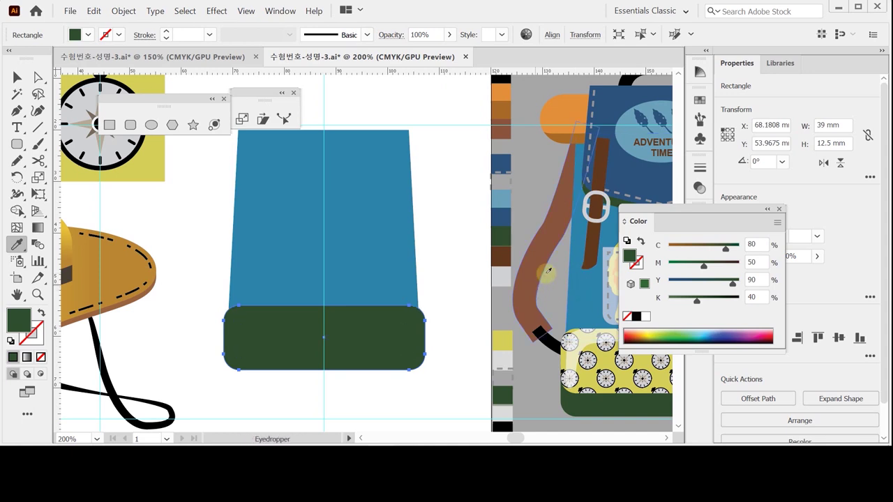
{"action": "left_click_drag", "start_coordinate": [370, 339], "coordinate": [374, 365]}
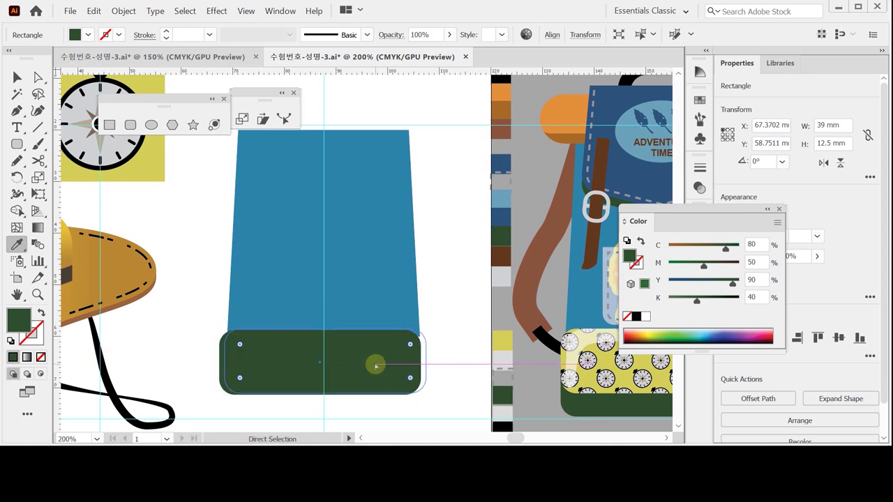
{"action": "left_click", "coordinate": [226, 231]}
{"action": "key", "text": "ctrl+y"}
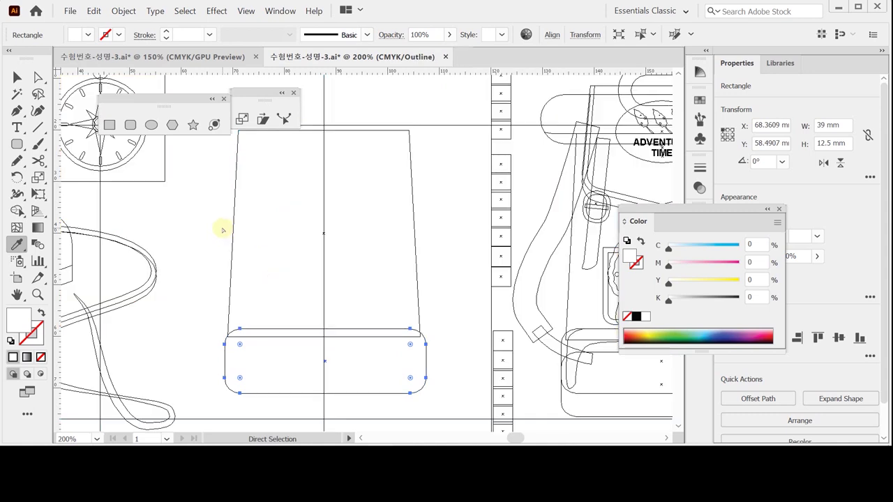
{"action": "key", "text": "ctrl+y"}
{"action": "key", "text": "ctrl+z"}
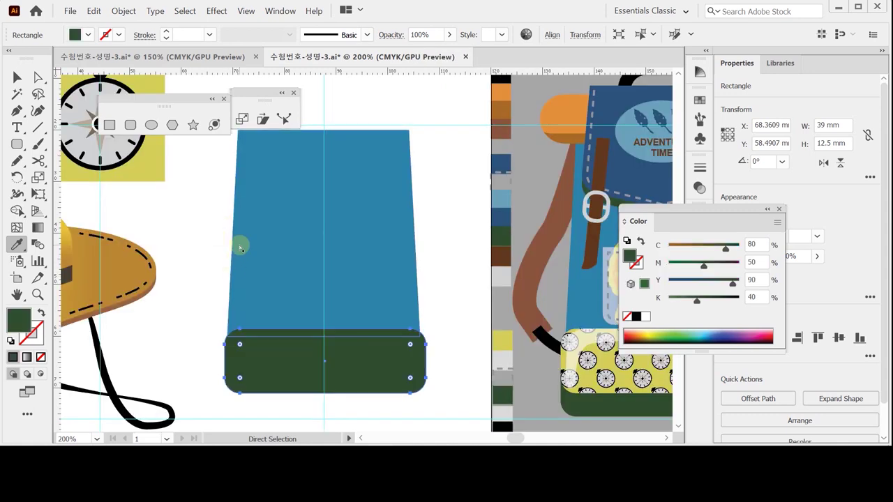
Copy the dark green base 4.5 mm upward with the Move command, keeping the horizontal offset at 0 mm.
{"action": "key", "text": "ctrl+z"}
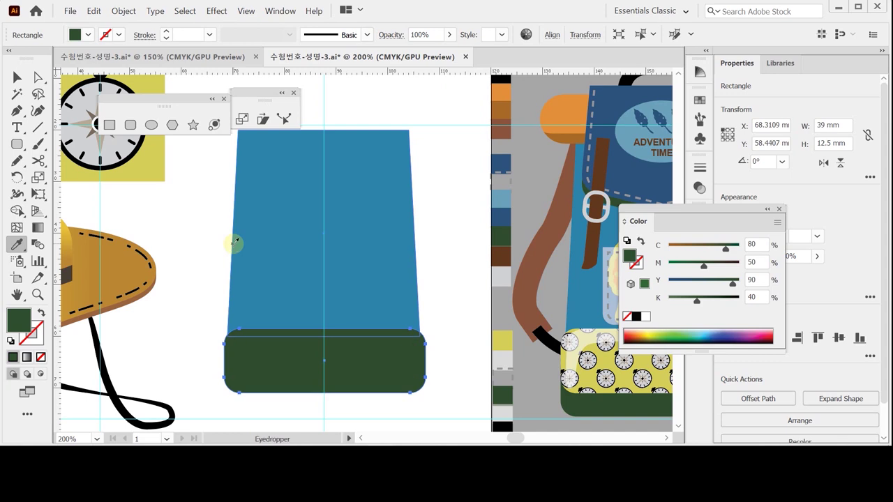
{"action": "left_click", "coordinate": [38, 77]}
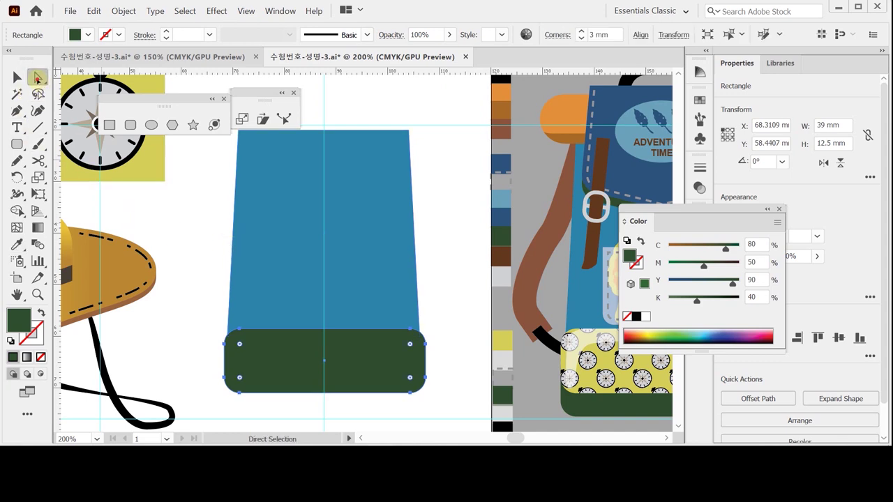
{"action": "double_click", "coordinate": [38, 77]}
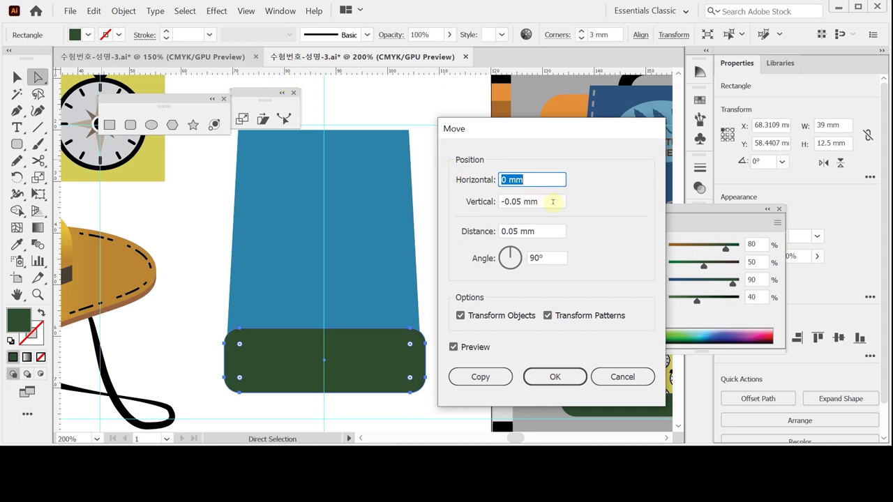
{"action": "left_click_drag", "start_coordinate": [504, 201], "coordinate": [516, 201]}
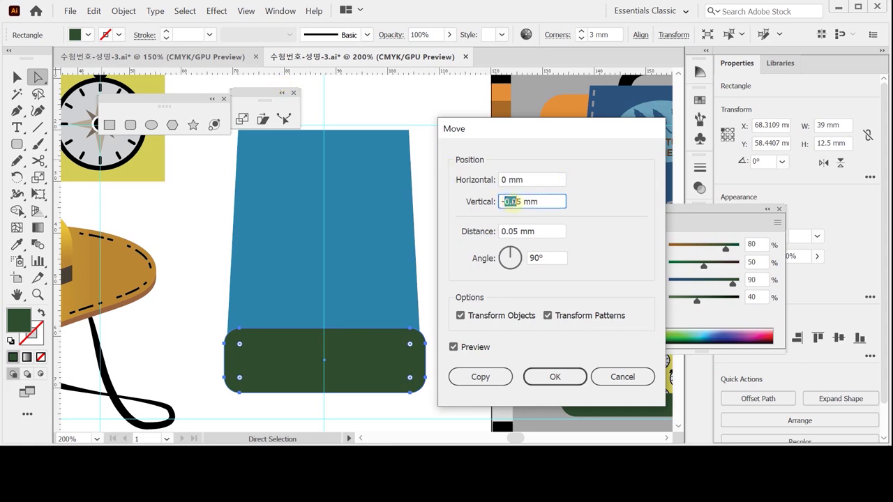
{"action": "type", "text": "4"}
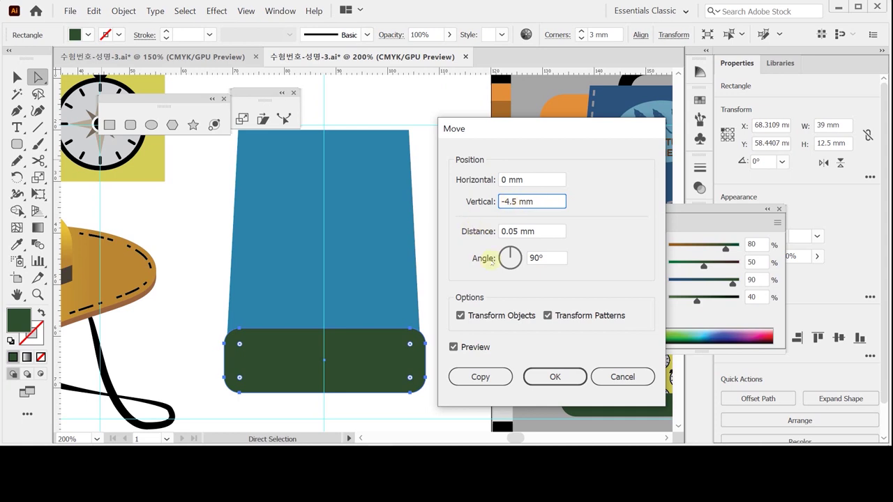
{"action": "left_click", "coordinate": [488, 376]}
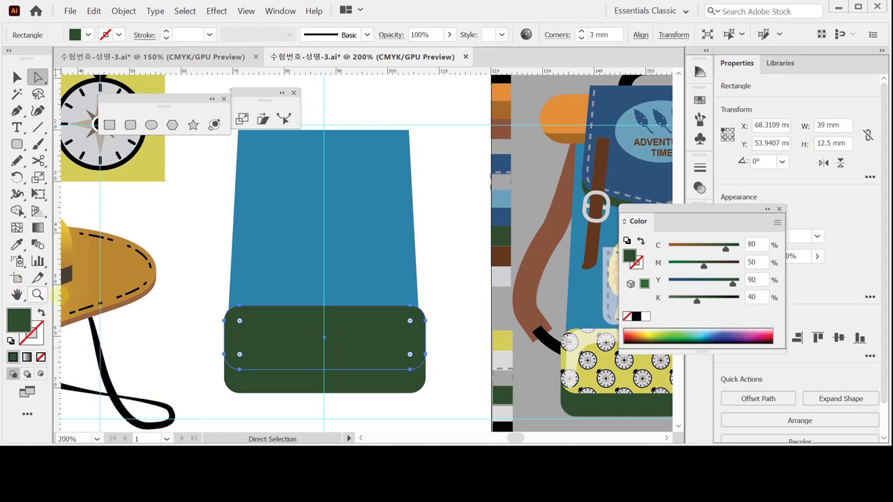
Recolour the copied upper base band to mustard with C 0, M 16, Y 90, K 40.
{"action": "left_click", "coordinate": [684, 246]}
{"action": "left_click_drag", "start_coordinate": [681, 246], "coordinate": [667, 248]}
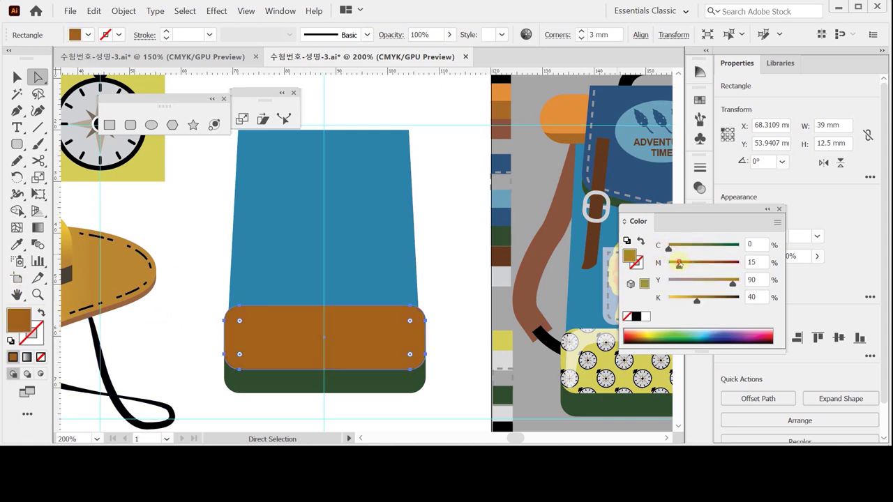
{"action": "left_click", "coordinate": [680, 263]}
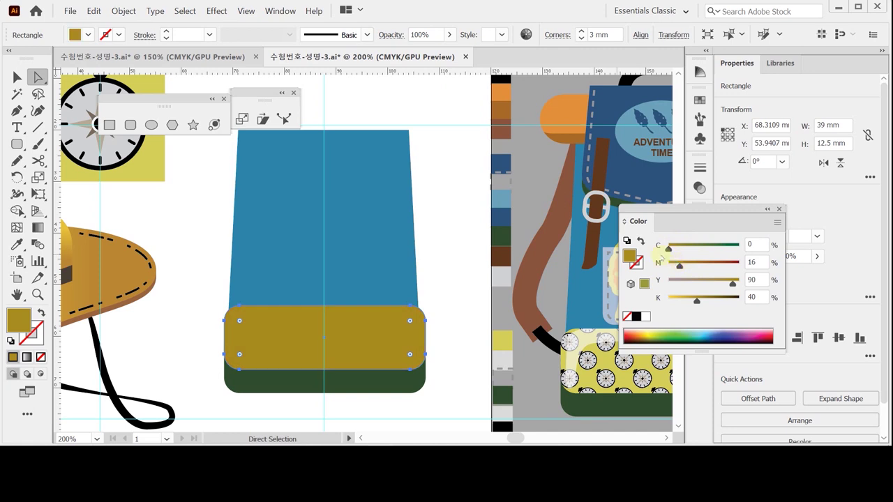
Align the blue body, mustard band and green base on their horizontal centres.
{"action": "left_click", "coordinate": [16, 76]}
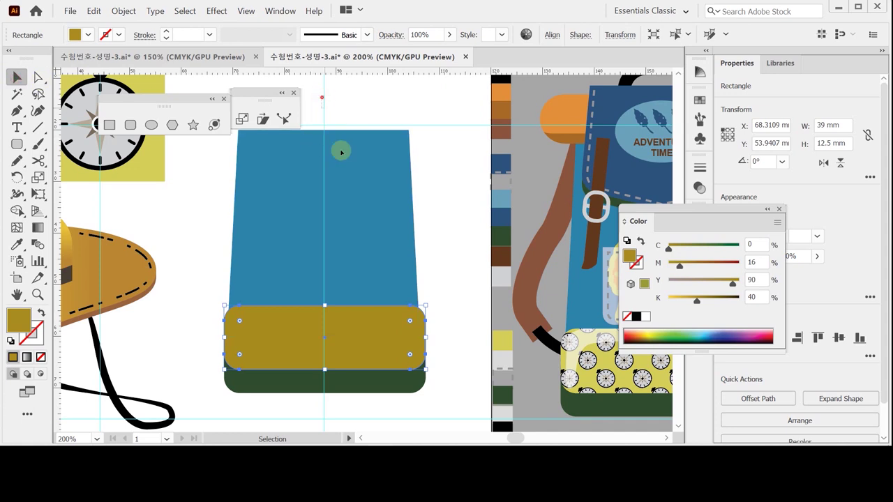
{"action": "left_click_drag", "start_coordinate": [328, 120], "coordinate": [368, 416]}
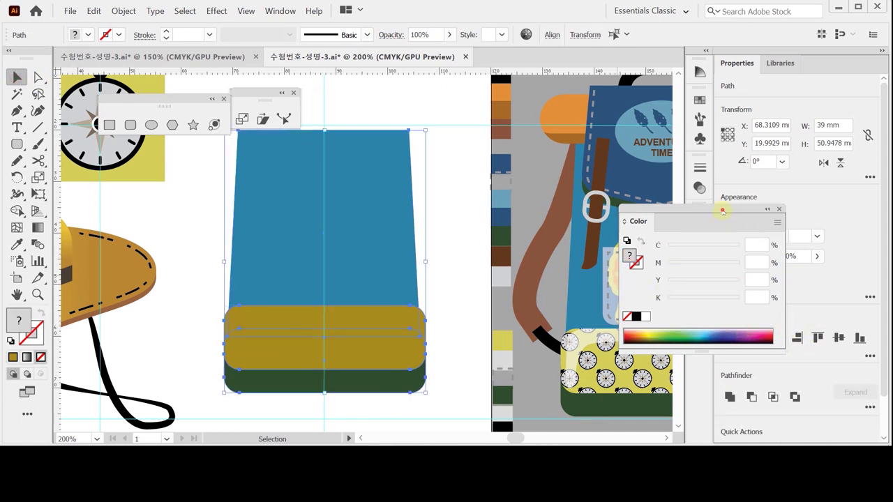
{"action": "left_click_drag", "start_coordinate": [724, 217], "coordinate": [724, 195]}
{"action": "left_click", "coordinate": [773, 338]}
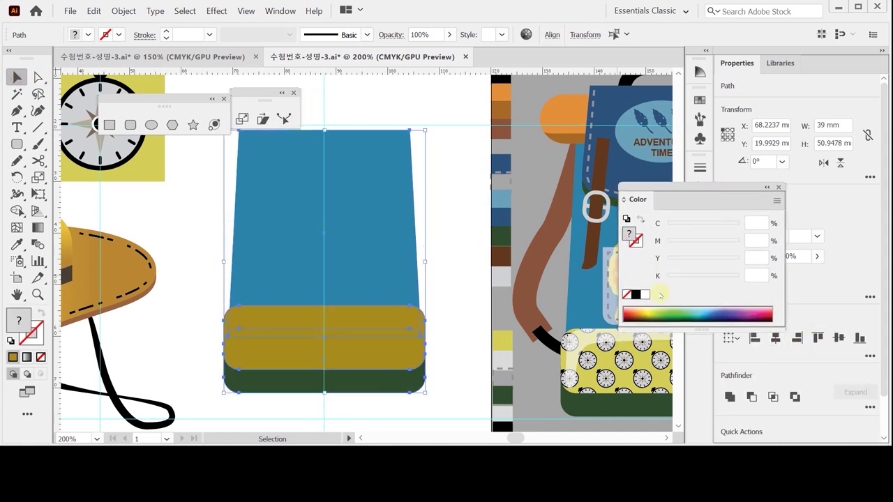
{"action": "key", "text": "a"}
{"action": "key", "text": "v"}
Move the mustard band and green base down together about 4.5 mm, and save the document.
{"action": "left_click", "coordinate": [432, 398]}
{"action": "left_click", "coordinate": [416, 382]}
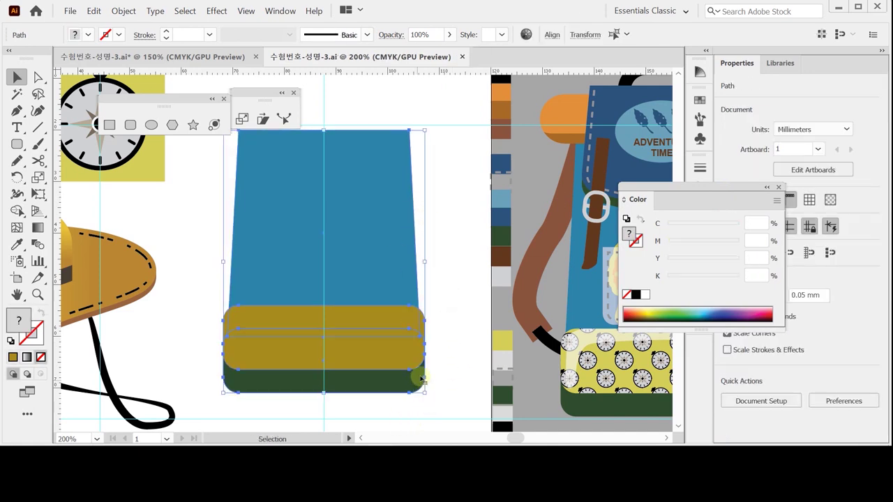
{"action": "mouse_move", "coordinate": [414, 384]}
{"action": "left_mouse_down"}
{"action": "mouse_move", "coordinate": [417, 364]}
{"action": "mouse_move", "coordinate": [414, 373]}
{"action": "left_mouse_up"}
{"action": "key", "text": "a"}
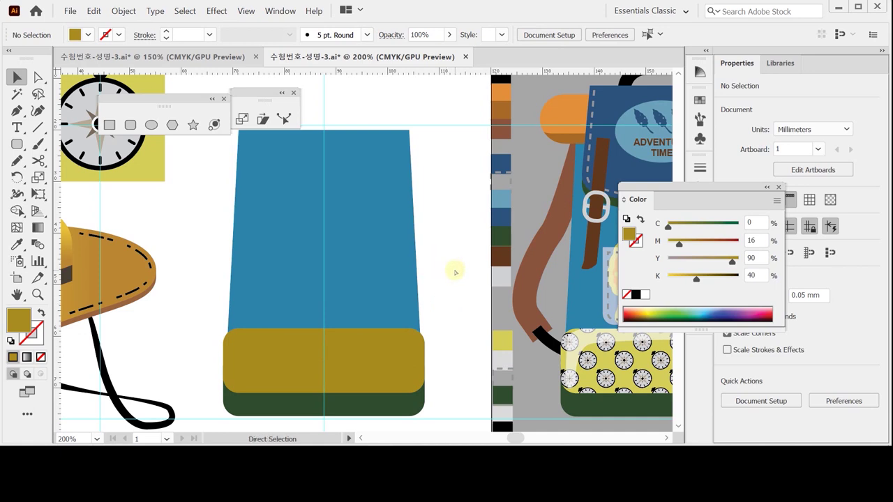
{"action": "key", "text": "ctrl+s"}
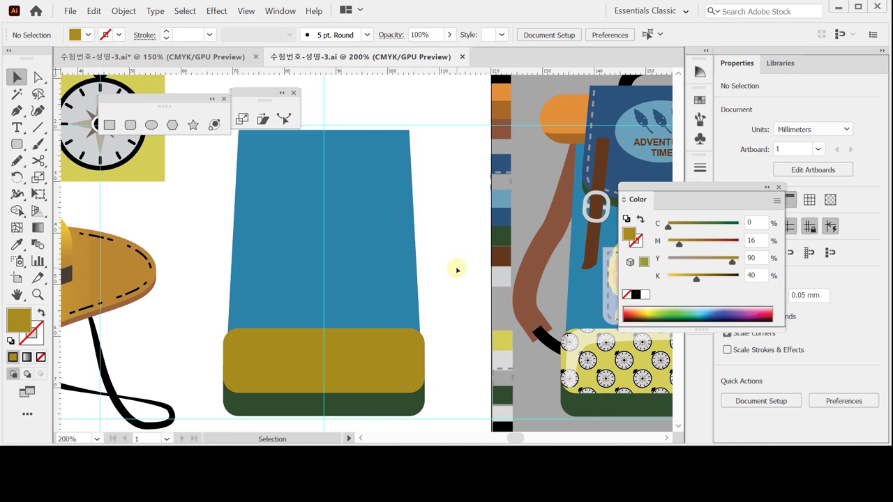
Draw a 47 × 9.5 mm rounded rectangle with a 5 mm corner radius above the blue body.
{"action": "left_click_drag", "start_coordinate": [365, 134], "coordinate": [367, 237]}
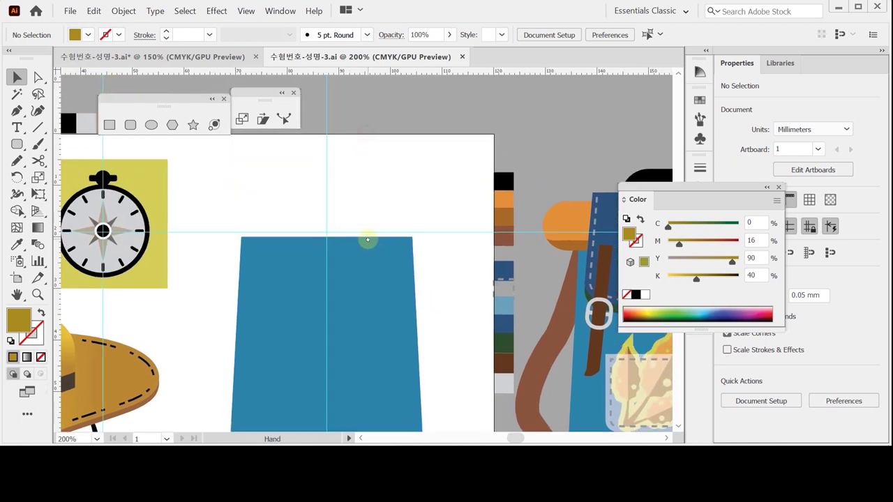
{"action": "left_click", "coordinate": [129, 125]}
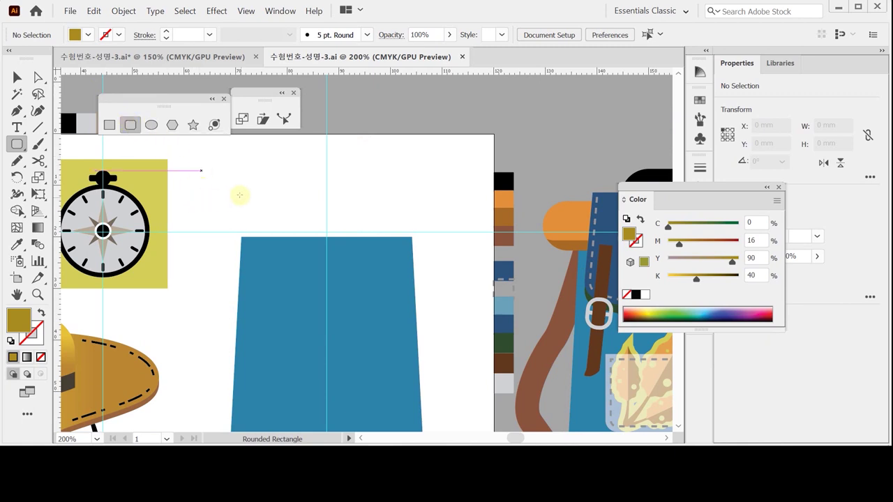
{"action": "left_click", "coordinate": [228, 181]}
{"action": "type", "text": "47"}
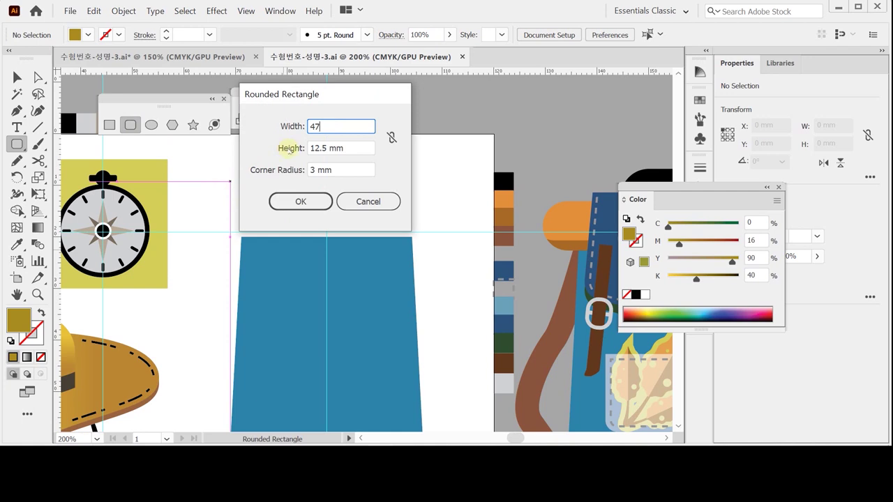
{"action": "left_click", "coordinate": [289, 149]}
{"action": "type", "text": "9.5"}
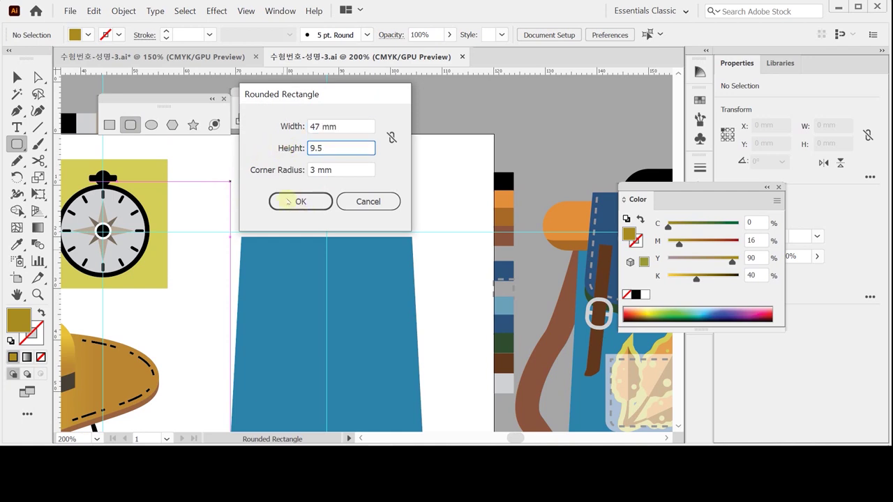
{"action": "left_click", "coordinate": [291, 170]}
{"action": "type", "text": "5"}
{"action": "left_click", "coordinate": [304, 202]}
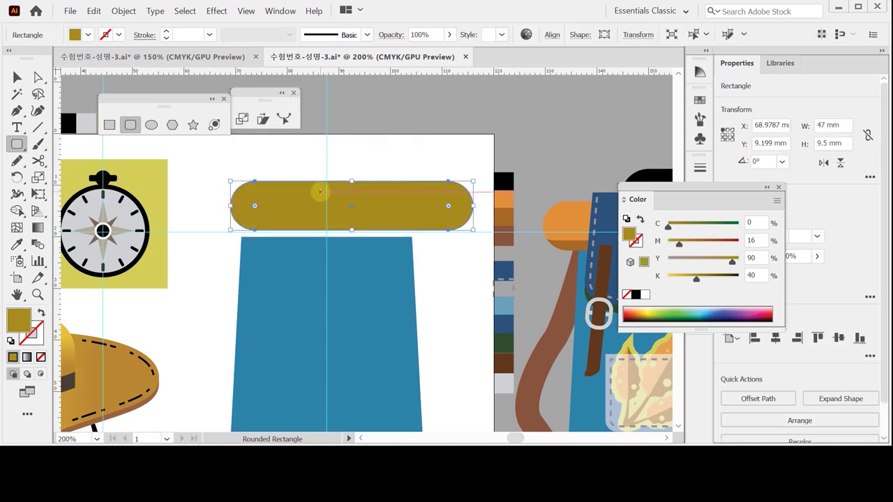
Place the new rounded rectangle over the blue body's upper edge and fill it with the reference bedroll's light orange.
{"action": "left_click_drag", "start_coordinate": [423, 210], "coordinate": [405, 220]}
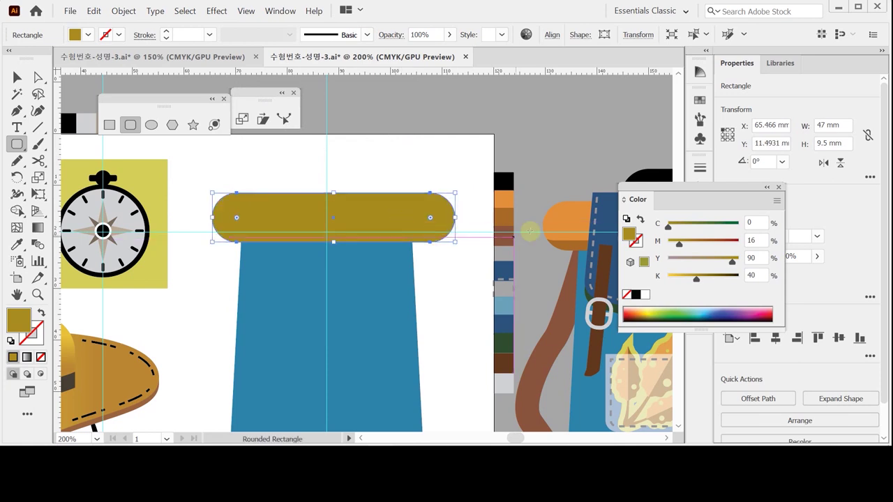
{"action": "key", "text": "i"}
{"action": "left_click", "coordinate": [565, 217]}
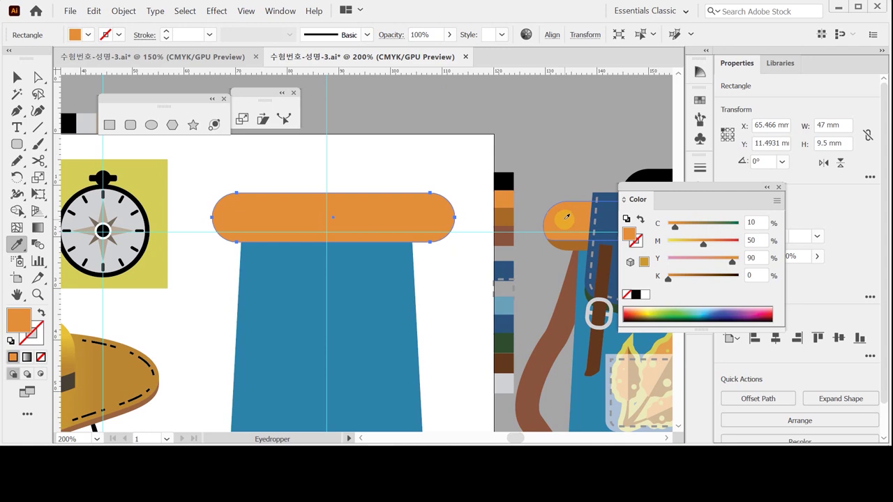
Give the orange roll a black 1 pt stroke, centre it on the vertical guide, and save the document.
{"action": "left_click", "coordinate": [634, 239]}
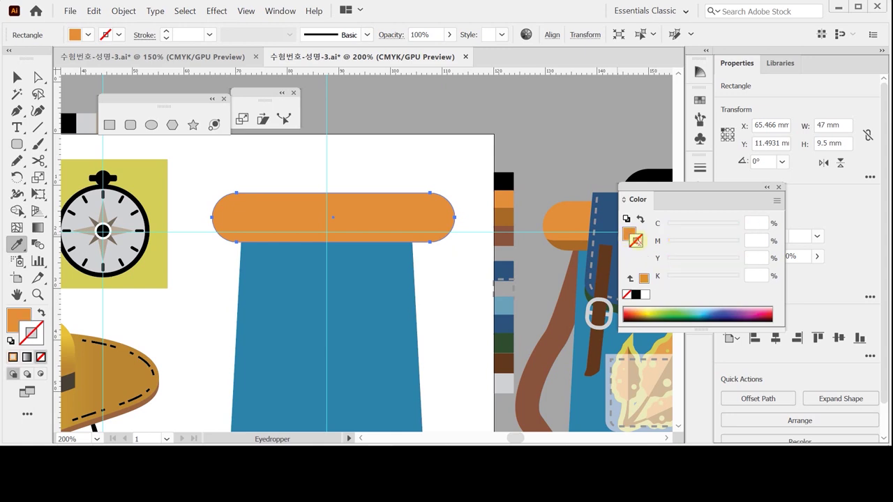
{"action": "left_click", "coordinate": [634, 294]}
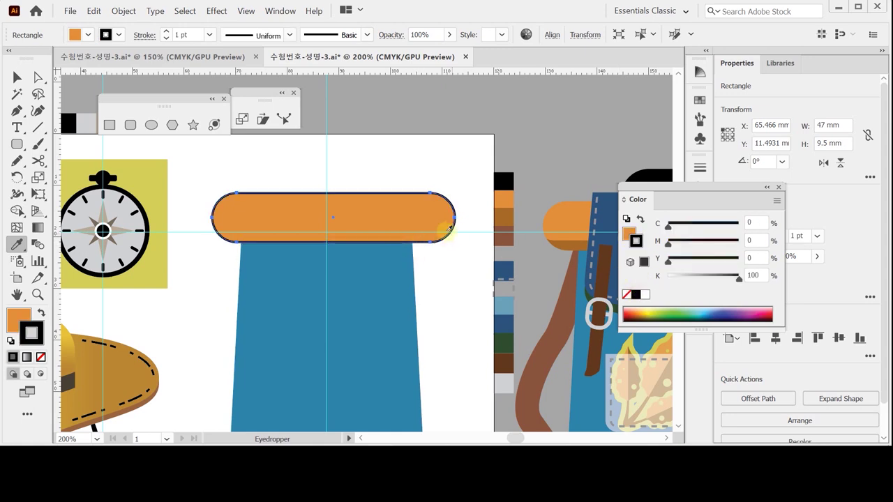
{"action": "left_click_drag", "start_coordinate": [439, 223], "coordinate": [415, 223]}
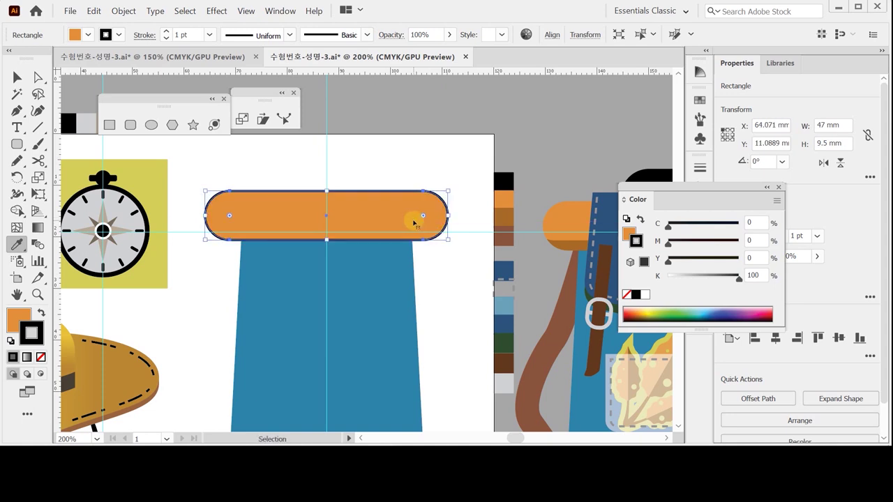
{"action": "key", "text": "ctrl+s"}
{"action": "key", "text": "i"}
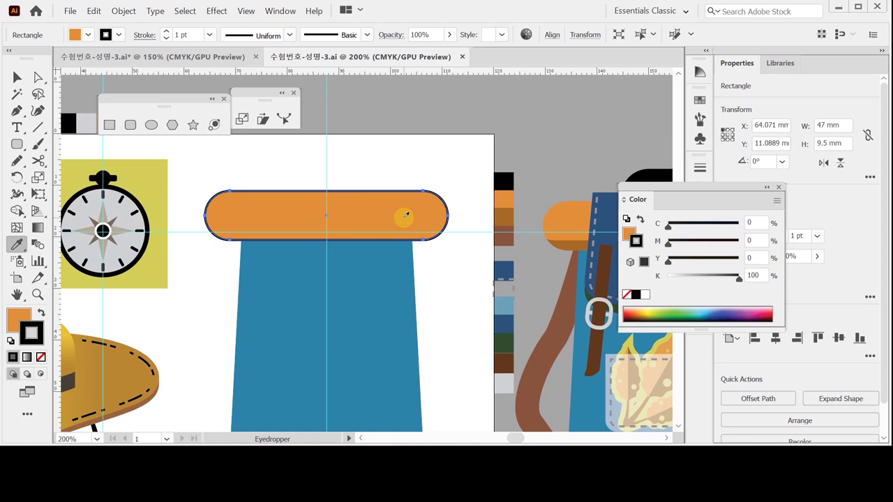
Duplicate the orange roll with a slight offset up and to the left of the original.
{"action": "left_click", "coordinate": [18, 77]}
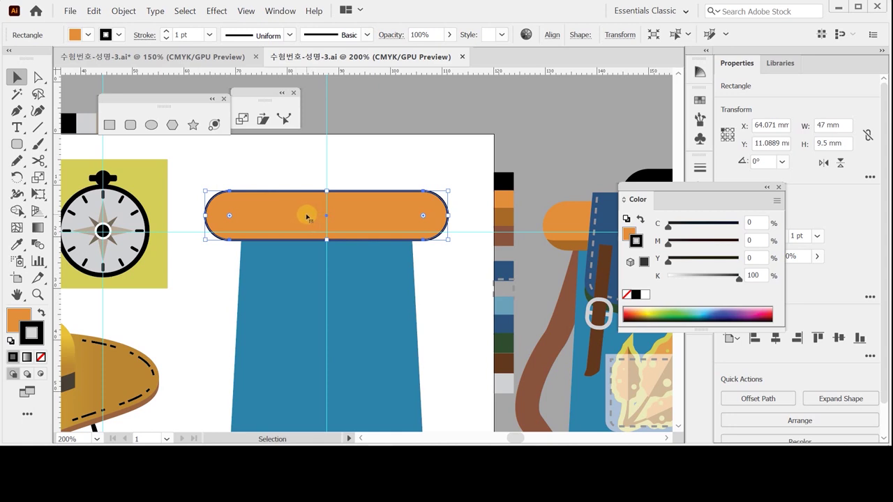
{"action": "left_click_drag", "start_coordinate": [301, 214], "coordinate": [294, 204]}
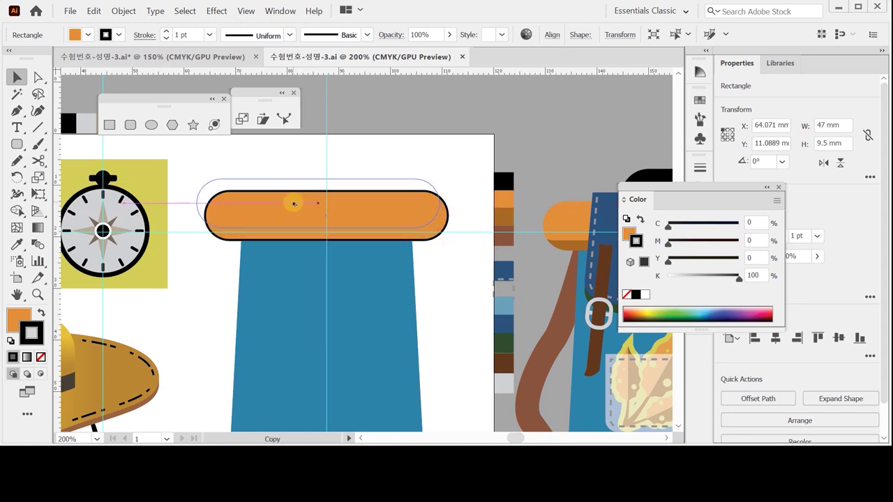
{"action": "left_click_drag", "start_coordinate": [294, 204], "coordinate": [294, 203]}
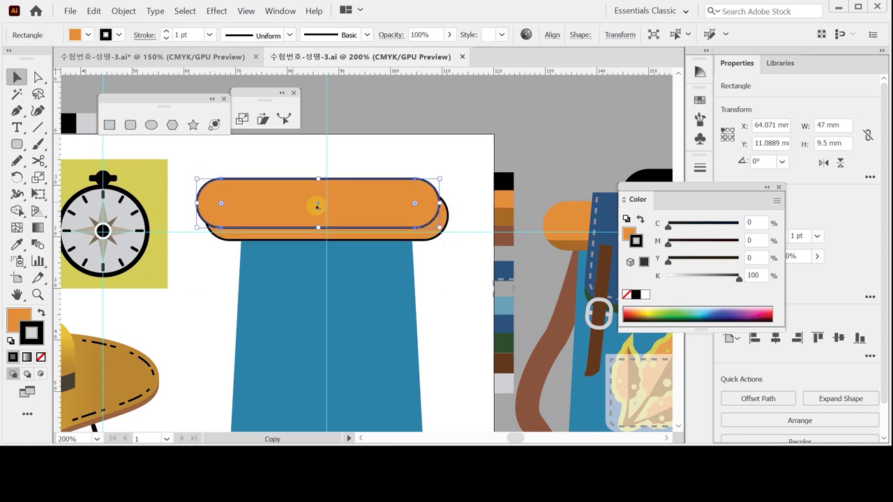
Select both orange rolls and shift them slightly down together over the blue body's upper edge.
{"action": "left_click_drag", "start_coordinate": [452, 238], "coordinate": [445, 175]}
{"action": "key", "text": "Down"}
{"action": "key", "text": "Down"}
{"action": "key", "text": "Down"}
{"action": "key", "text": "Down"}
{"action": "key", "text": "Down"}
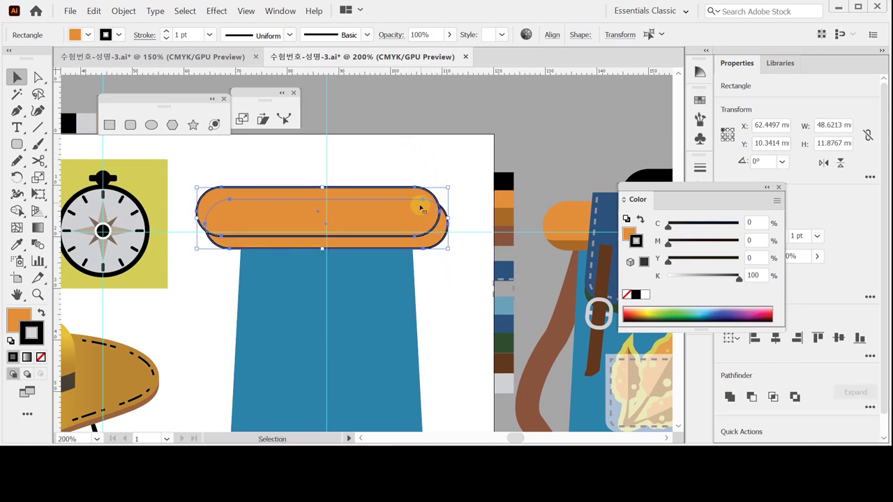
{"action": "left_click_drag", "start_coordinate": [419, 202], "coordinate": [417, 201]}
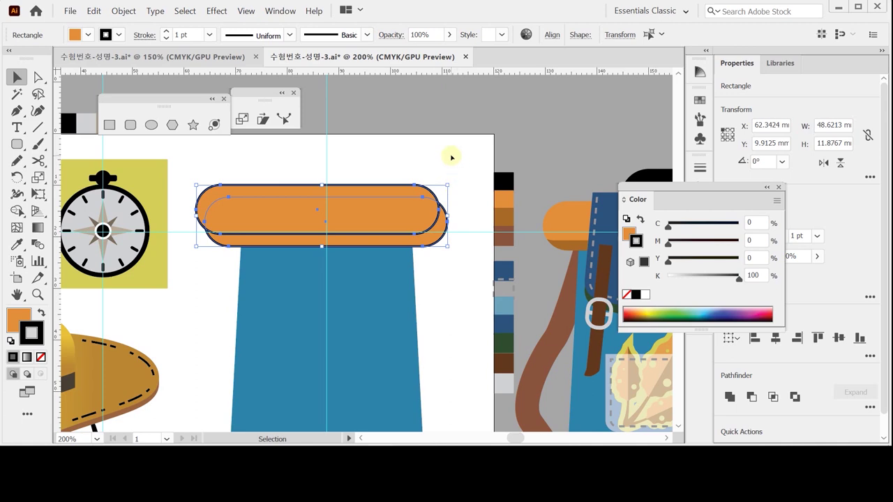
Divide the two overlapping orange rolls with Pathfinder, and open the resulting group in isolation mode.
{"action": "left_click", "coordinate": [453, 178]}
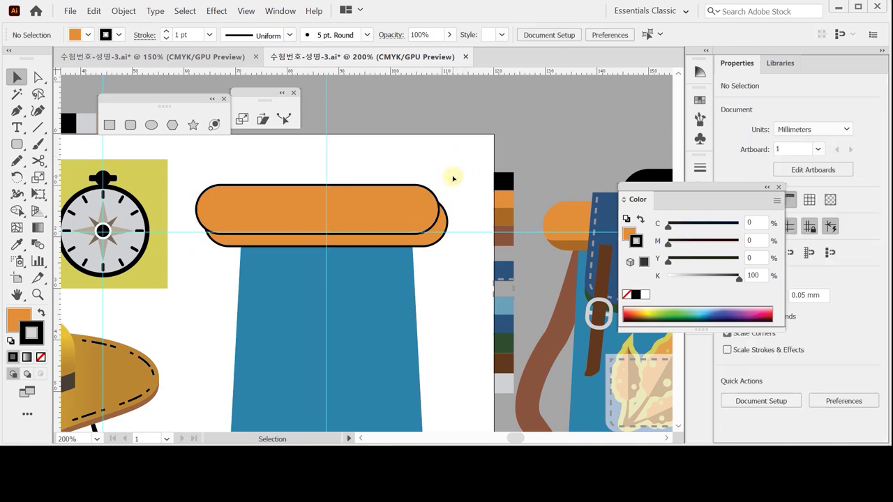
{"action": "left_click", "coordinate": [409, 200]}
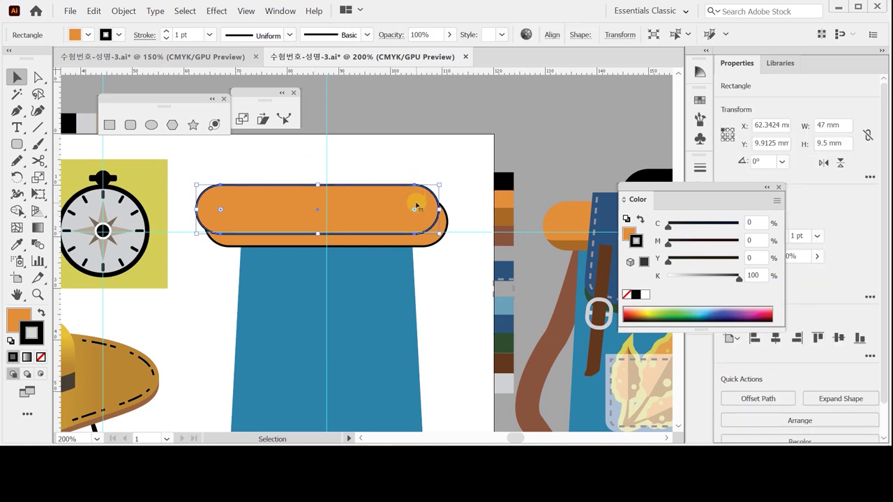
{"action": "left_click_drag", "start_coordinate": [406, 171], "coordinate": [471, 230]}
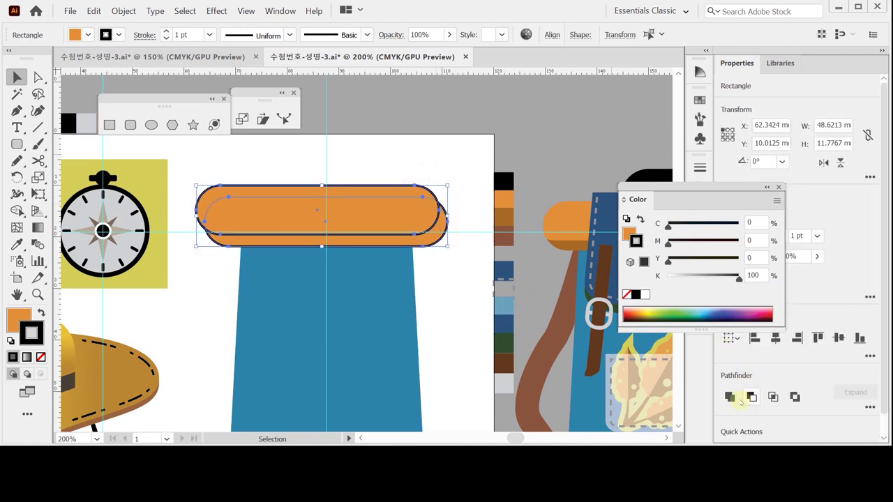
{"action": "left_click", "coordinate": [869, 406]}
{"action": "left_click", "coordinate": [730, 388]}
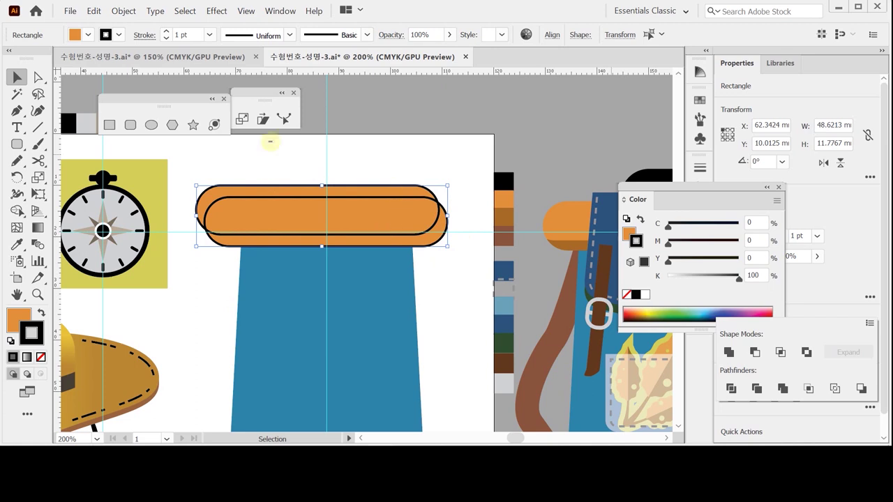
{"action": "key", "text": "ctrl+shift+a"}
{"action": "double_click", "coordinate": [337, 219]}
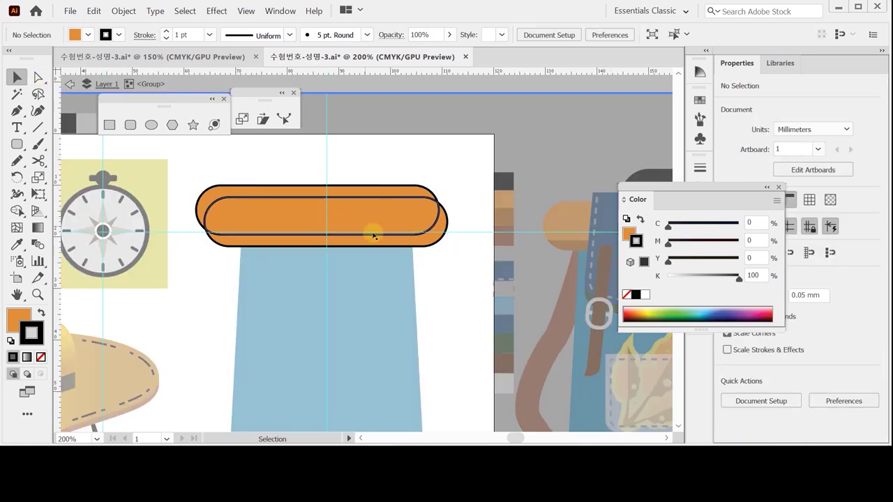
Delete the sliver above the orange roll and fill the lower crescent with the darker orange-brown sampled from the reference roll.
{"action": "left_click", "coordinate": [386, 189]}
{"action": "key", "text": "Delete"}
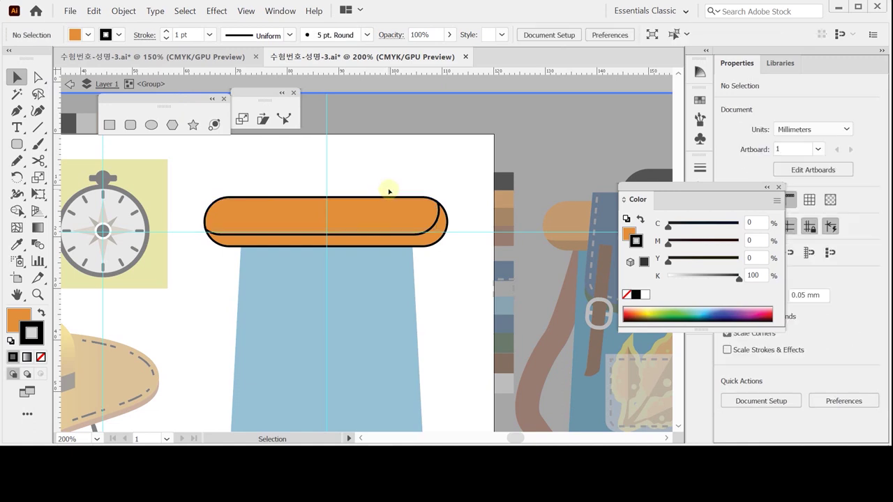
{"action": "left_click", "coordinate": [436, 240]}
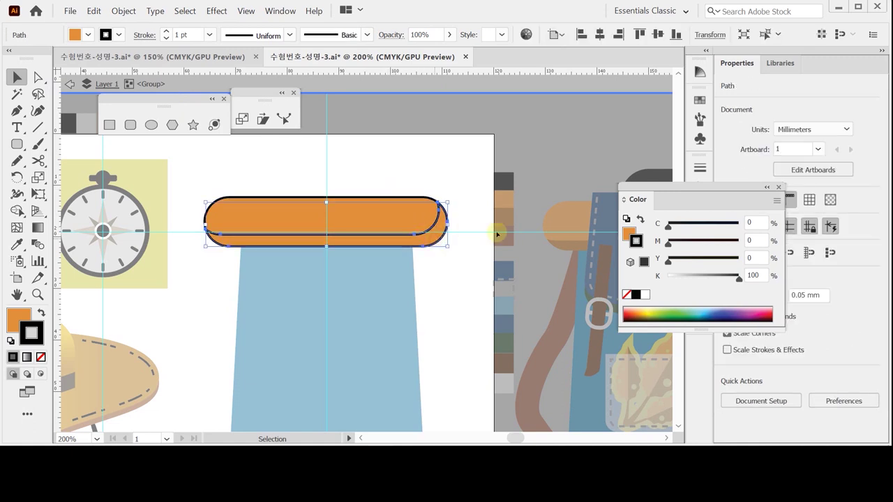
{"action": "key", "text": "i"}
{"action": "left_click", "coordinate": [570, 247]}
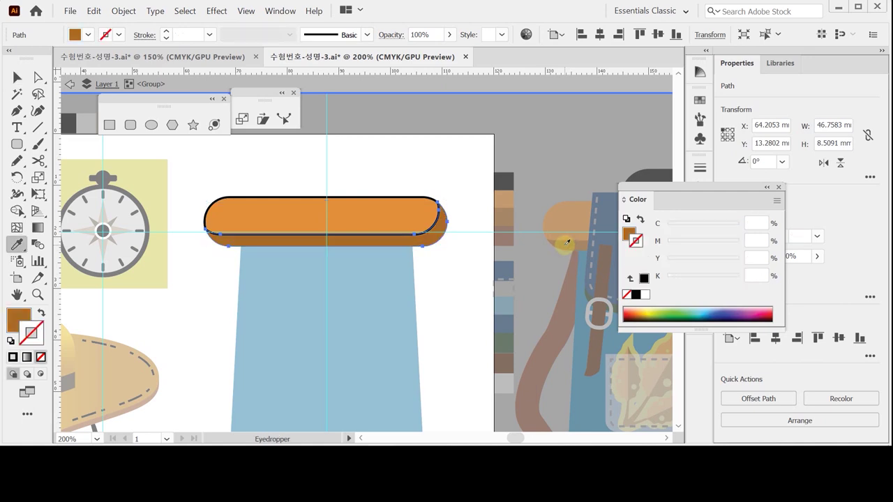
{"action": "left_click", "coordinate": [629, 232]}
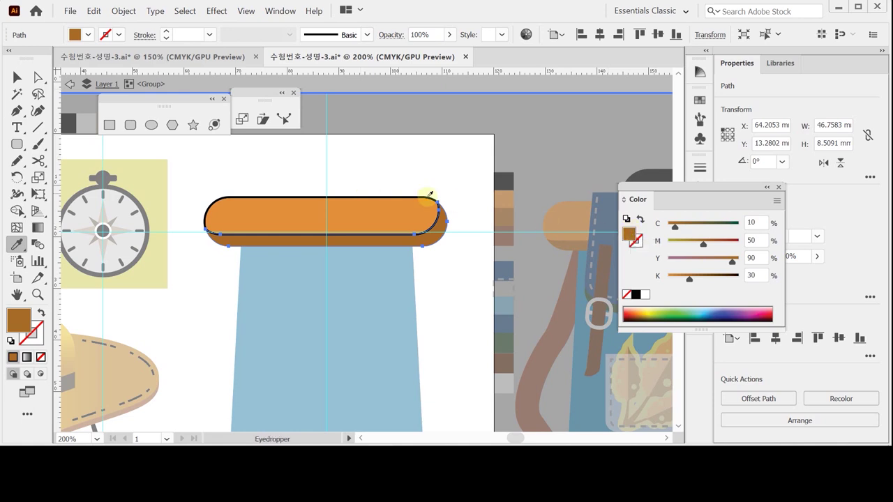
{"action": "key", "text": "ctrl"}
{"action": "key", "text": "a"}
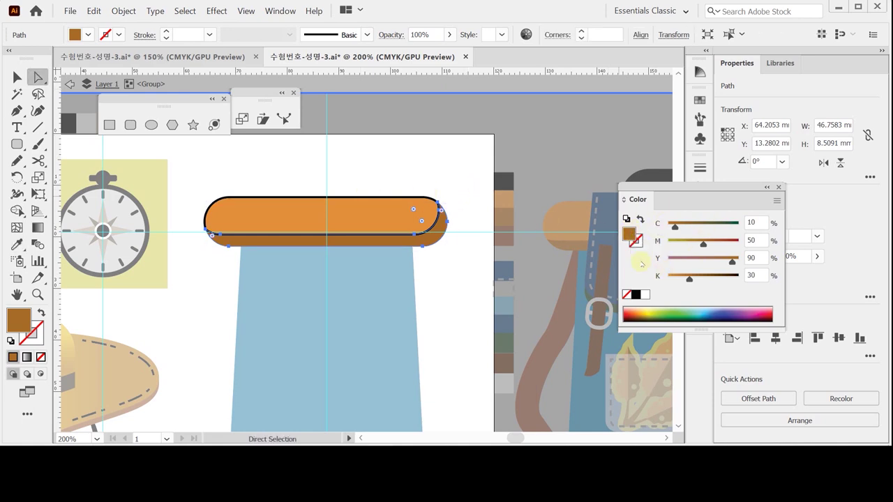
{"action": "left_click", "coordinate": [636, 241]}
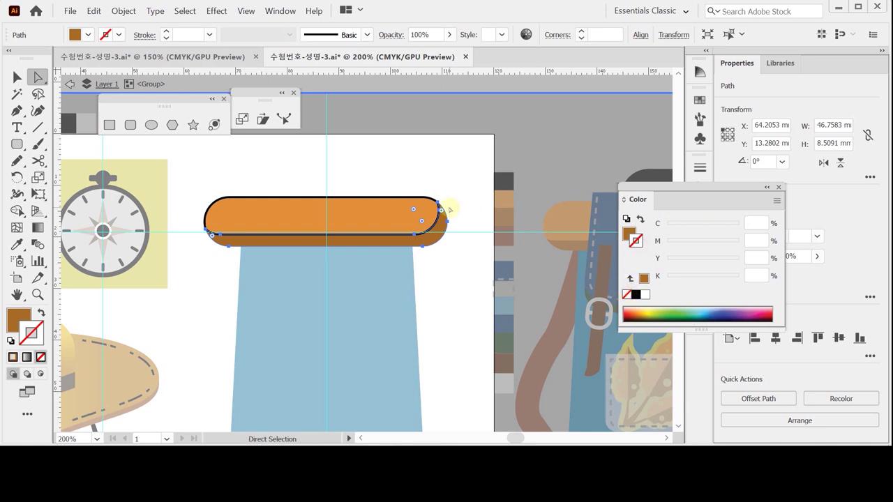
Remove the stroke from both orange roll pieces, leave isolation mode, and save the document.
{"action": "left_click", "coordinate": [470, 225], "text": "ctrl"}
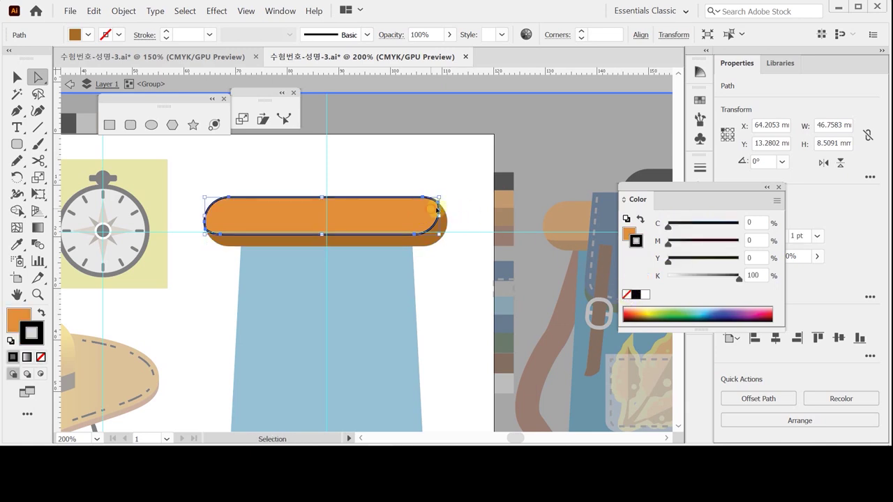
{"action": "left_click", "coordinate": [434, 241], "text": "shift"}
{"action": "left_click", "coordinate": [626, 294]}
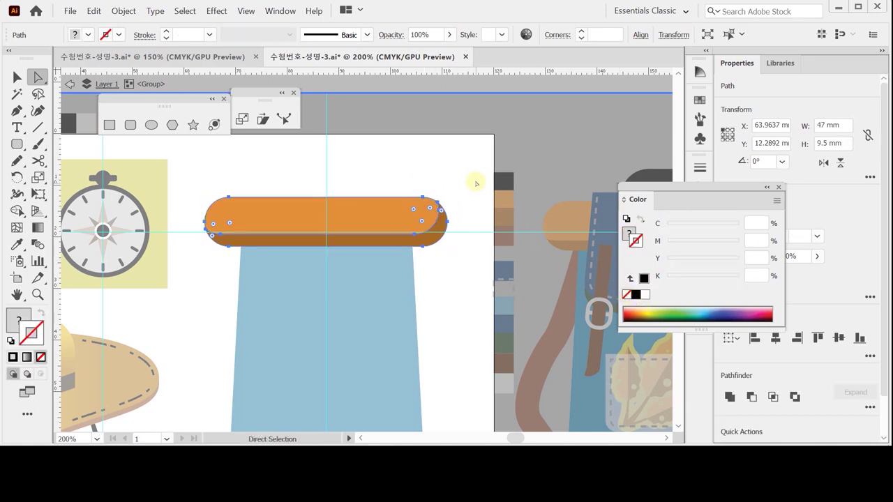
{"action": "double_click", "coordinate": [483, 186]}
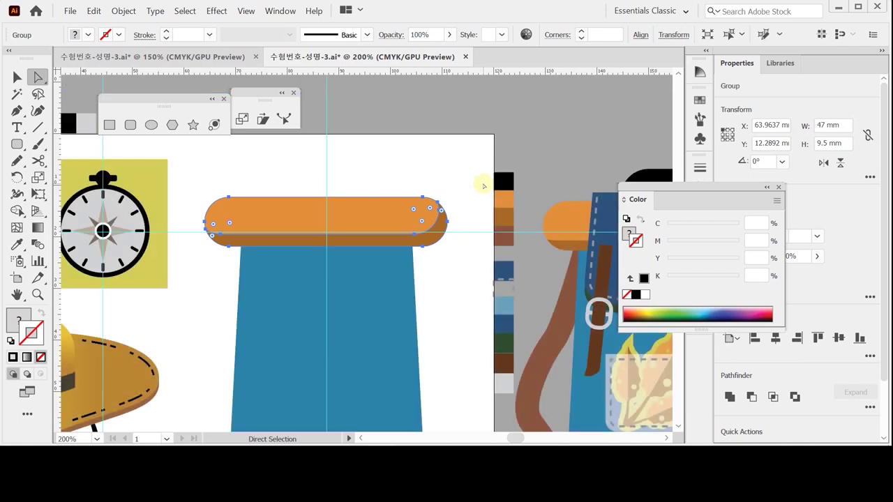
{"action": "key", "text": "a"}
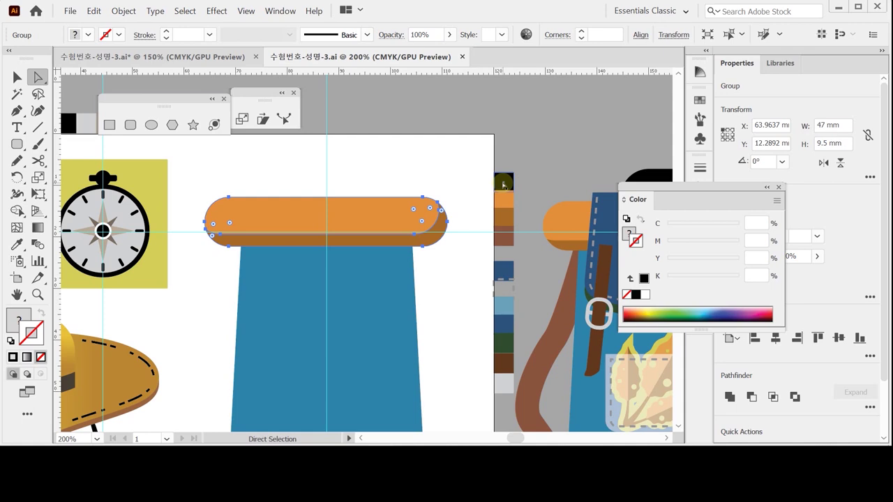
Draw a 28 × 20 mm rectangle over the orange roll for the backpack's flap.
{"action": "left_click_drag", "start_coordinate": [636, 194], "coordinate": [647, 195]}
{"action": "scroll", "coordinate": [583, 253], "scroll_direction": "right", "scroll_amount": 2}
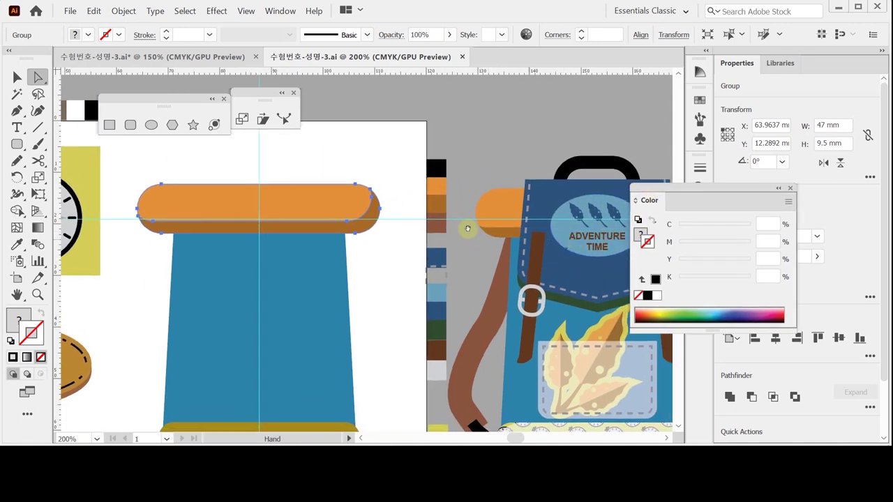
{"action": "scroll", "coordinate": [468, 230], "scroll_direction": "left", "scroll_amount": 1}
{"action": "left_click", "coordinate": [426, 150]}
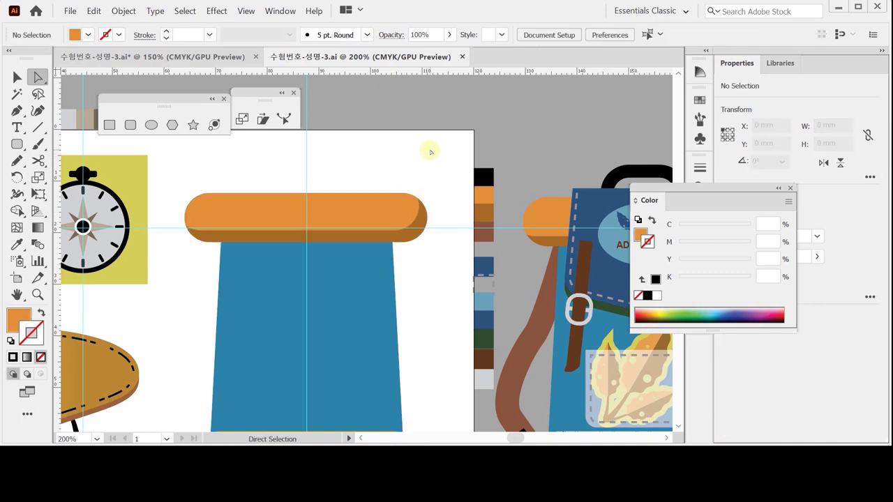
{"action": "left_click", "coordinate": [110, 125]}
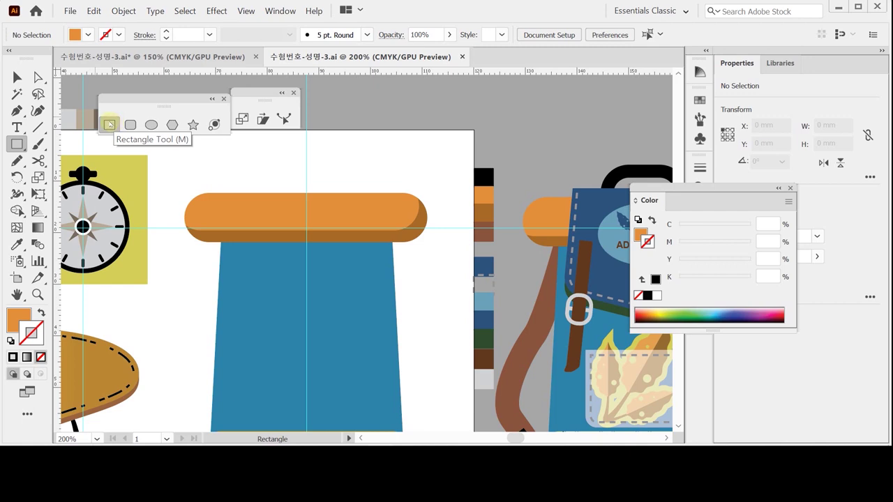
{"action": "left_click", "coordinate": [224, 179]}
{"action": "type", "text": "28"}
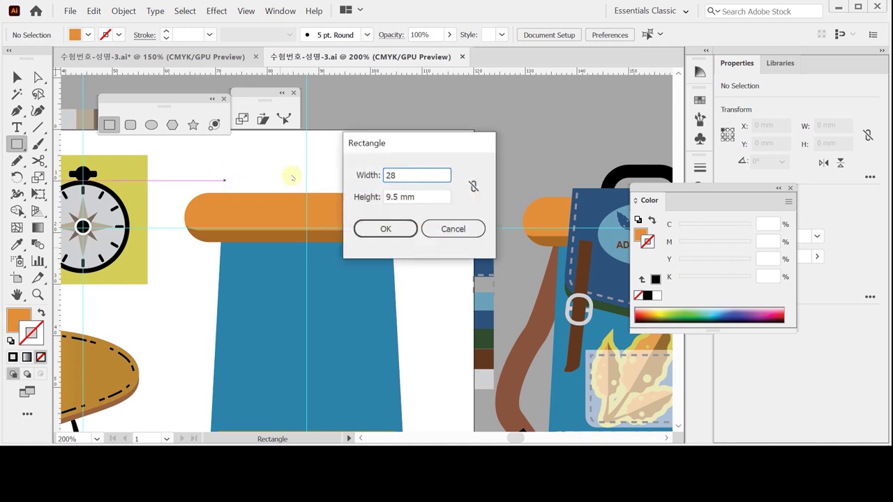
{"action": "key", "text": "Tab"}
{"action": "type", "text": "20"}
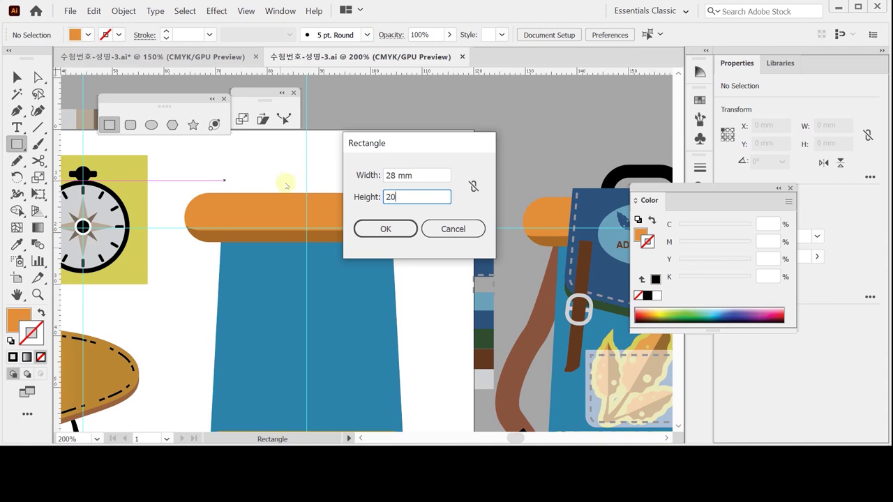
{"action": "key", "text": "Return"}
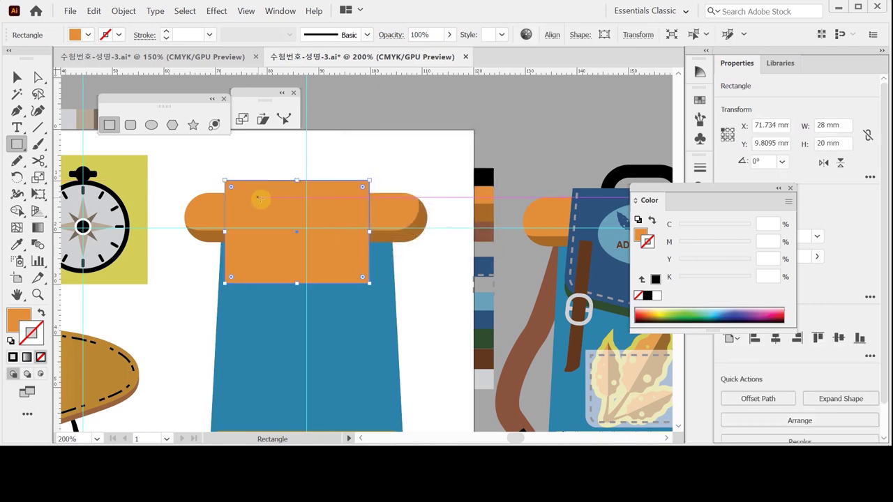
Fill the rectangle with the reference flap's dark blue and move it near the vertical guide, its upper edge level with the roll's.
{"action": "key", "text": "i"}
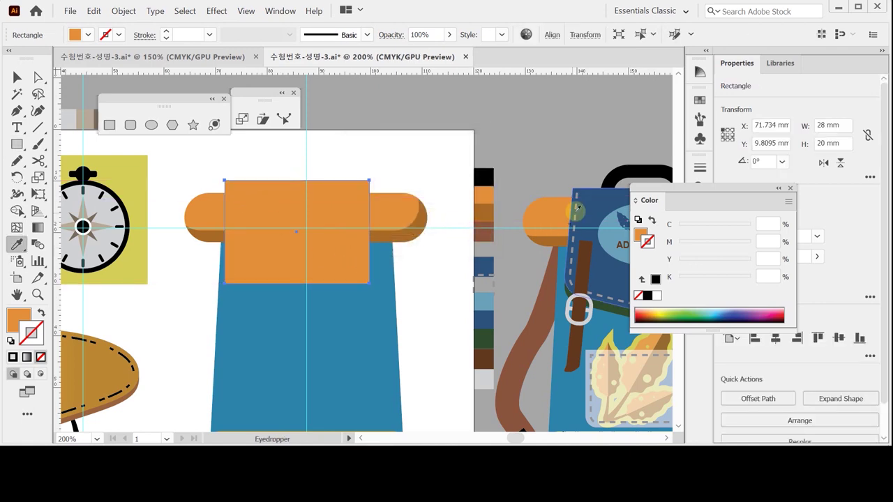
{"action": "left_click", "coordinate": [598, 205]}
{"action": "left_click_drag", "start_coordinate": [334, 210], "coordinate": [351, 215]}
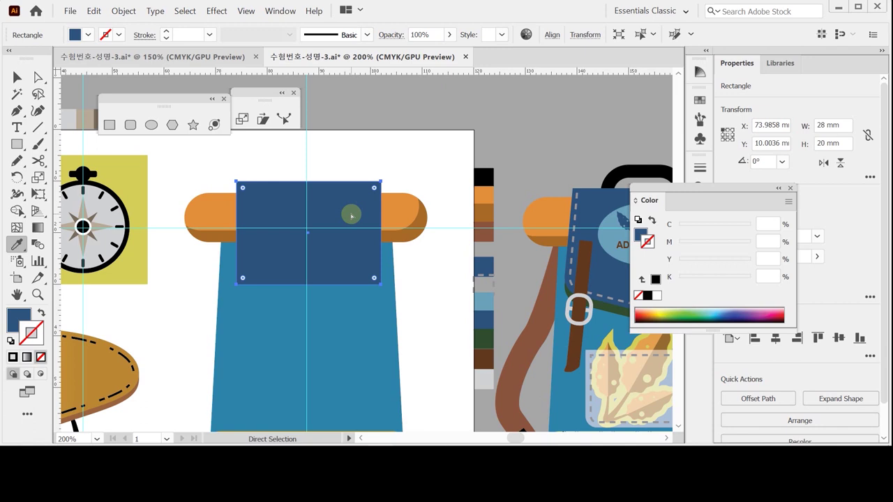
{"action": "key", "text": "Down"}
{"action": "key", "text": "Down"}
{"action": "key", "text": "Down"}
{"action": "key", "text": "Down"}
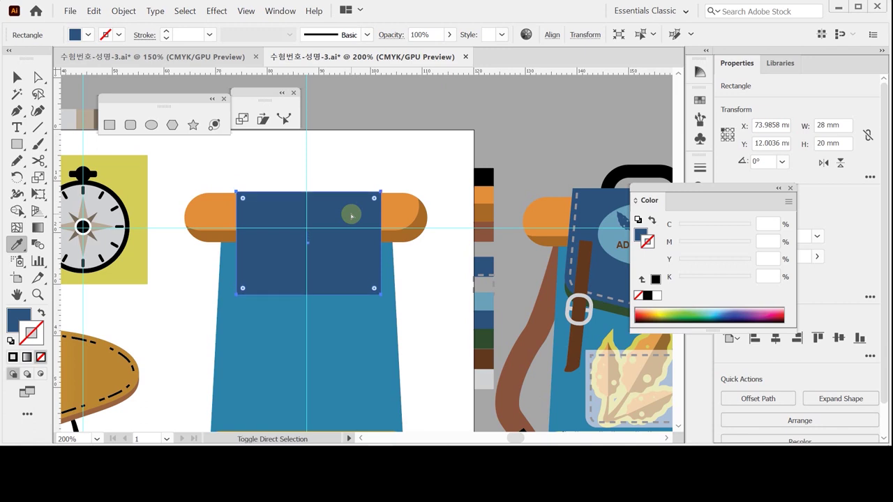
{"action": "key", "text": "Down"}
{"action": "key", "text": "ctrl+z"}
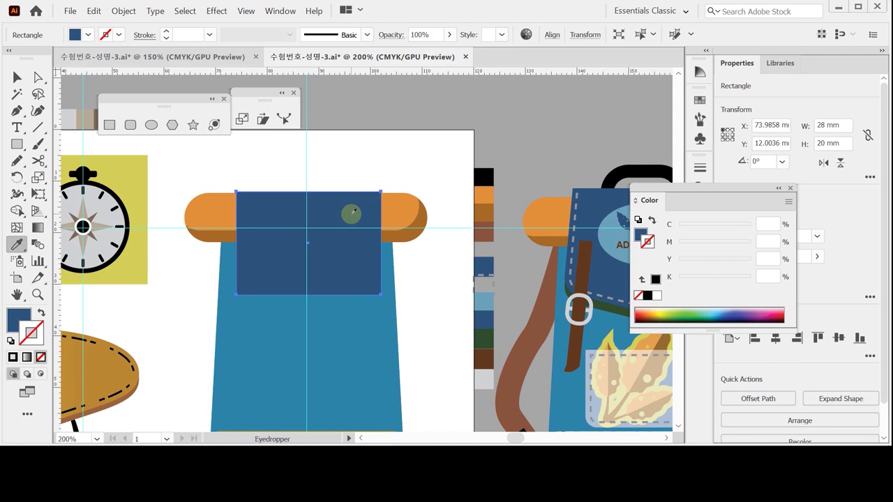
Recolour the rectangle with the dark green sampled from beneath the reference flap, and nudge it slightly left to centre it on the guide.
{"action": "left_click", "coordinate": [607, 305]}
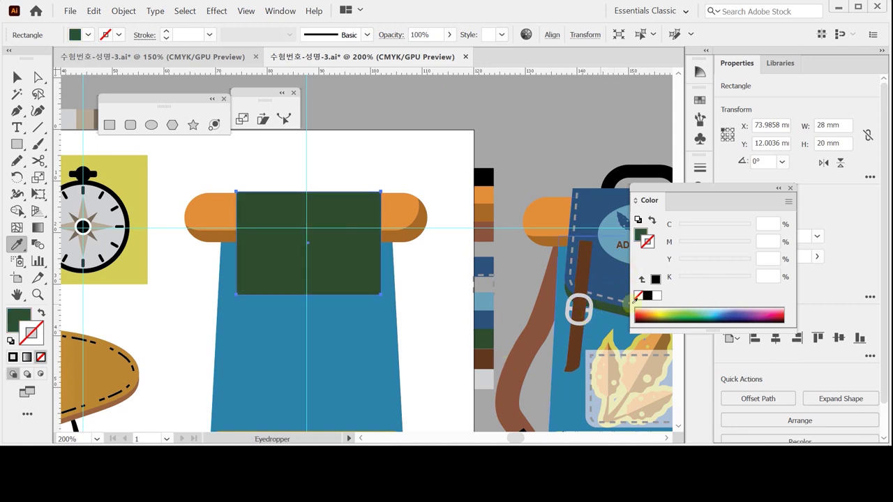
{"action": "left_click", "coordinate": [639, 236]}
{"action": "left_click", "coordinate": [647, 251]}
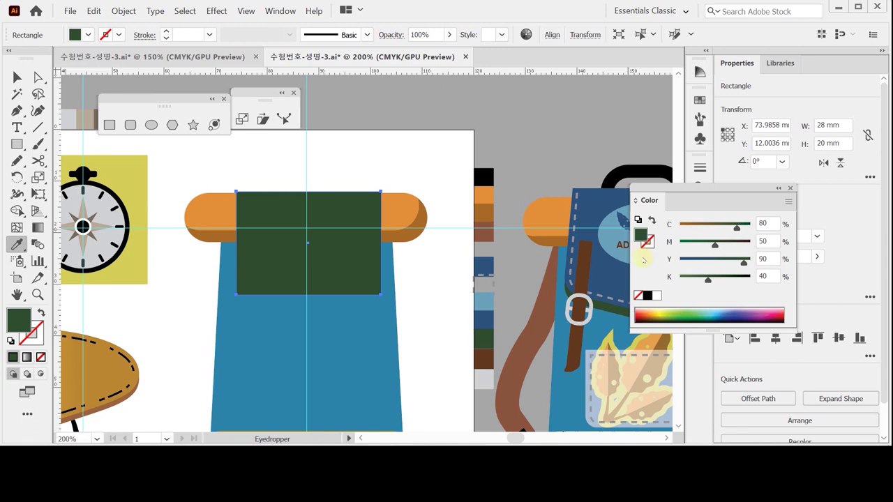
{"action": "key", "text": "Left"}
{"action": "key", "text": "Left"}
{"action": "key", "text": "ctrl"}
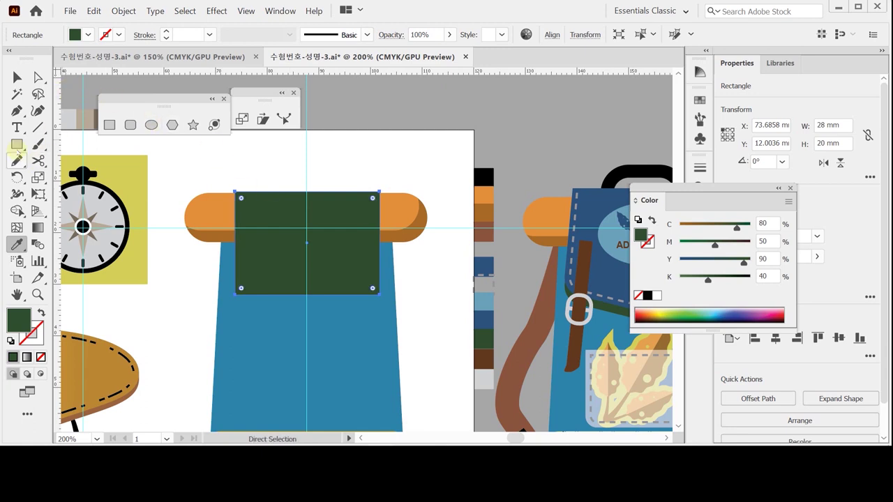
Add an anchor point at the middle of the green rectangle's lower edge, on the vertical guide.
{"action": "left_click", "coordinate": [17, 111]}
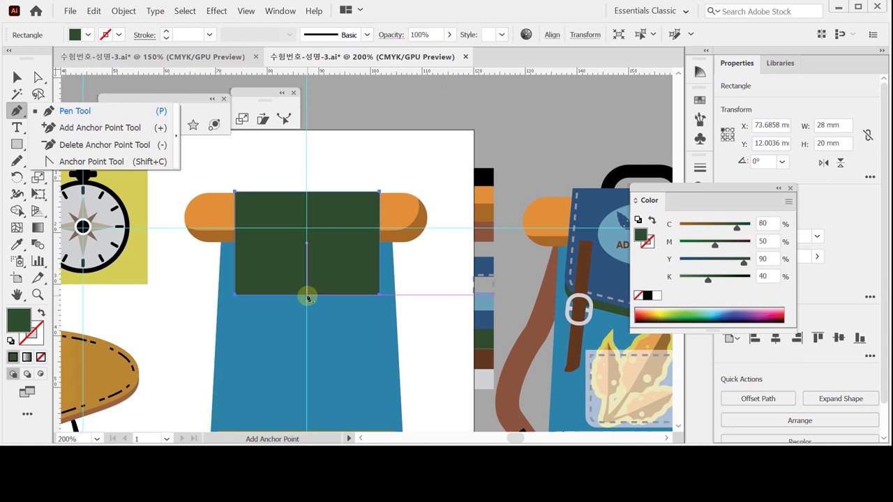
{"action": "left_click", "coordinate": [308, 298]}
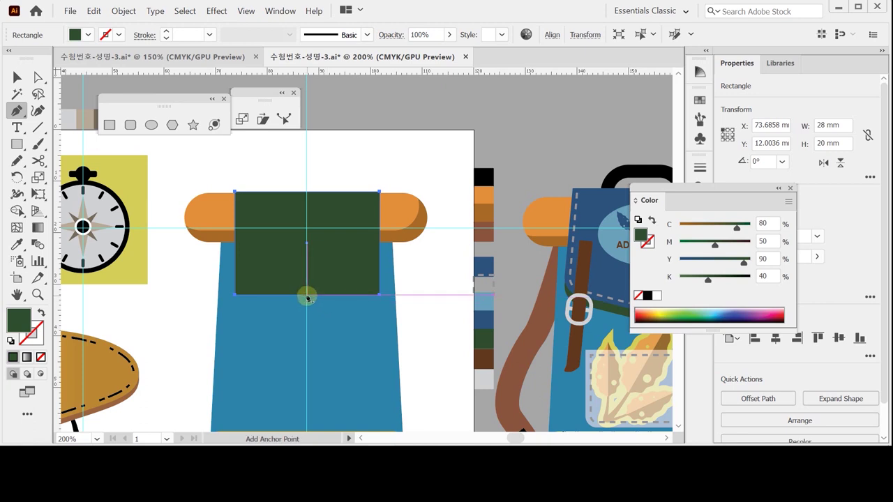
{"action": "key", "text": "ctrl"}
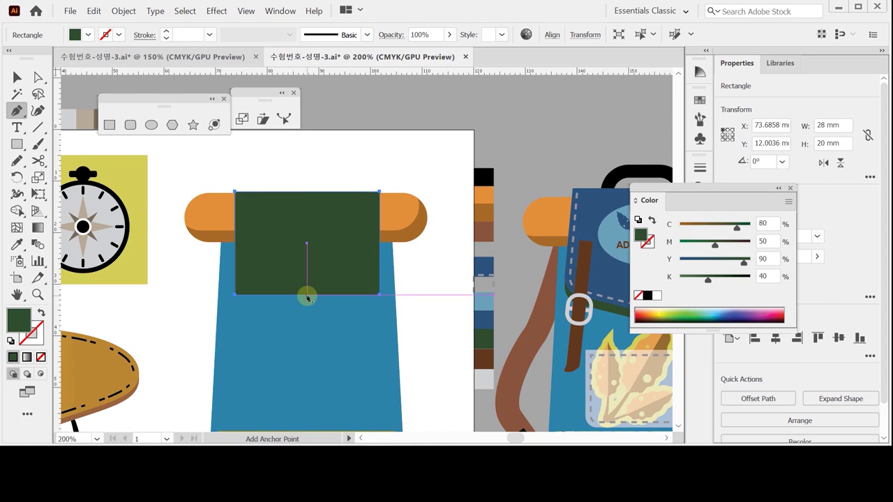
{"action": "left_click", "coordinate": [307, 296]}
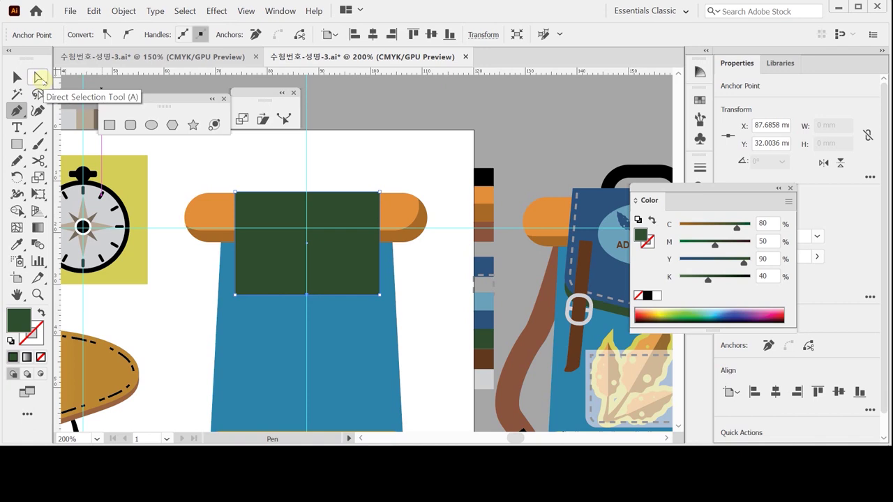
Move the new anchor point 0 mm horizontally and 4 mm vertically to give the green flap a pointed lower edge.
{"action": "left_click", "coordinate": [40, 78]}
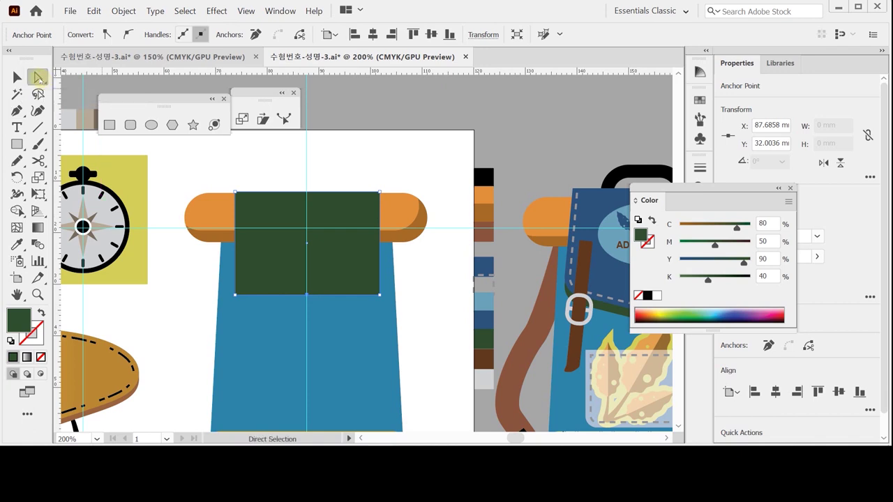
{"action": "double_click", "coordinate": [39, 77]}
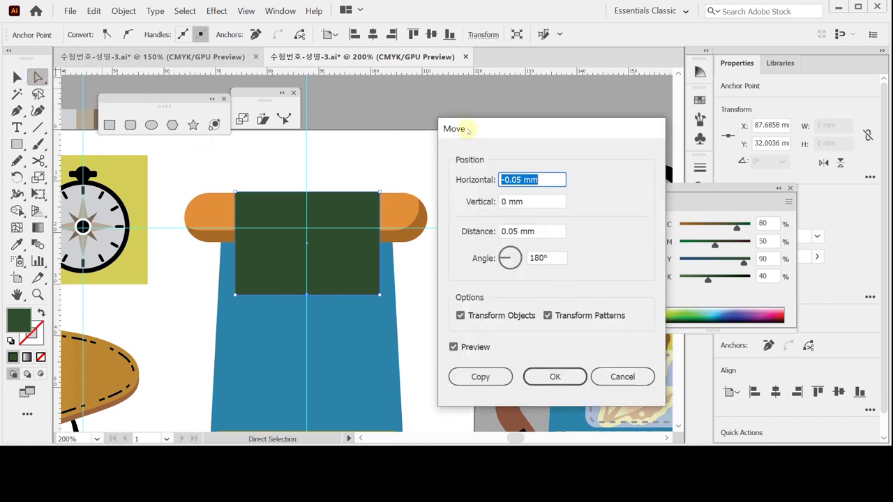
{"action": "type", "text": "0"}
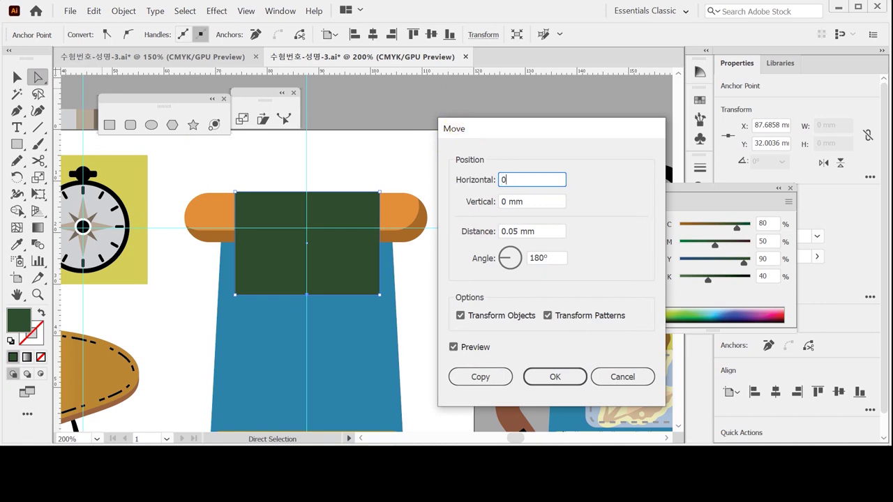
{"action": "key", "text": "Tab"}
{"action": "type", "text": "4"}
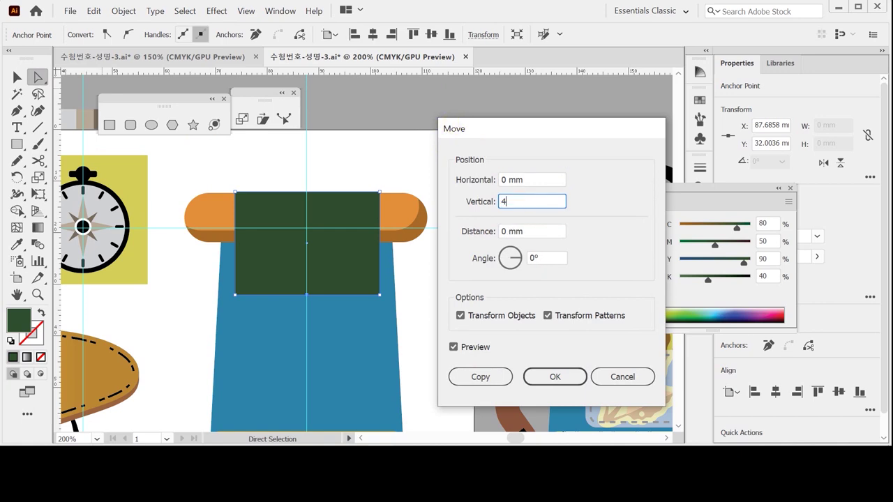
{"action": "key", "text": "Tab"}
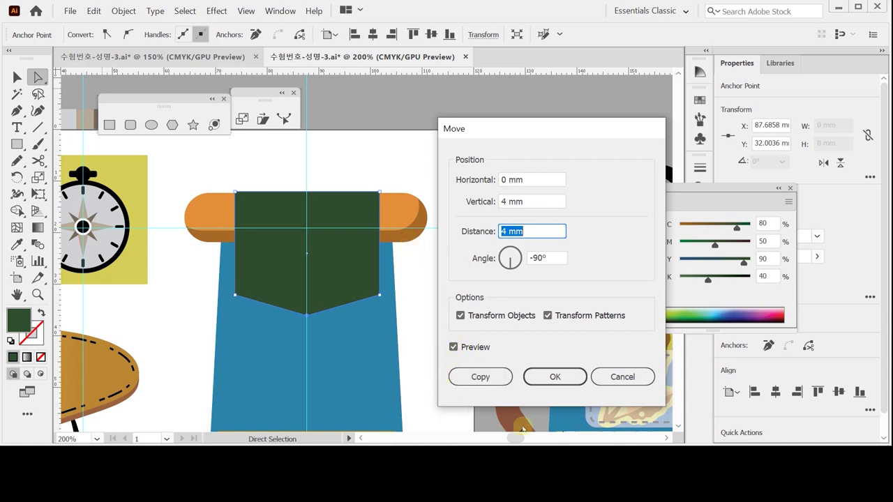
{"action": "left_click", "coordinate": [550, 379]}
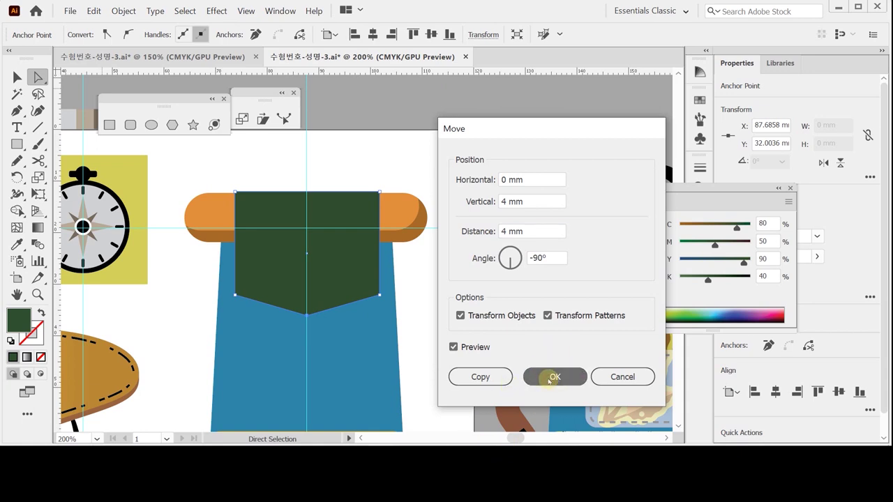
Scale the green flap's two outer lower anchor points uniformly by 113% to widen its lower end, and save the document.
{"action": "key", "text": "ctrl"}
{"action": "double_click", "coordinate": [290, 268]}
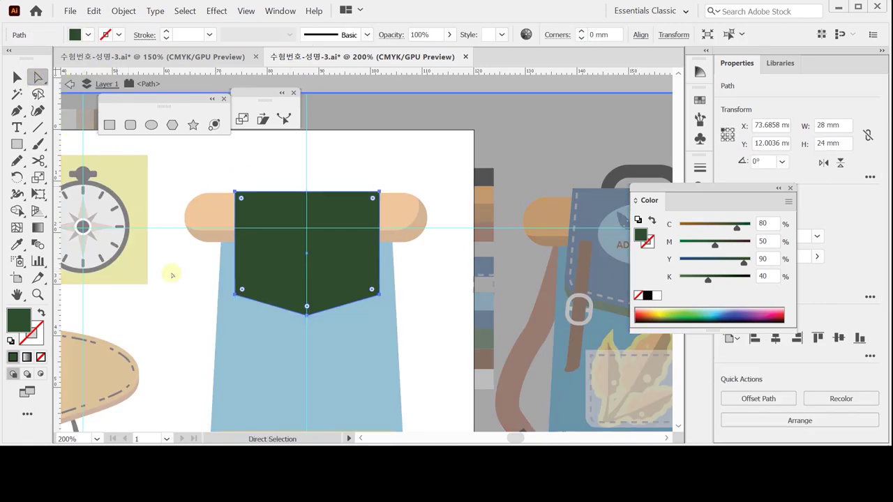
{"action": "left_click", "coordinate": [235, 293]}
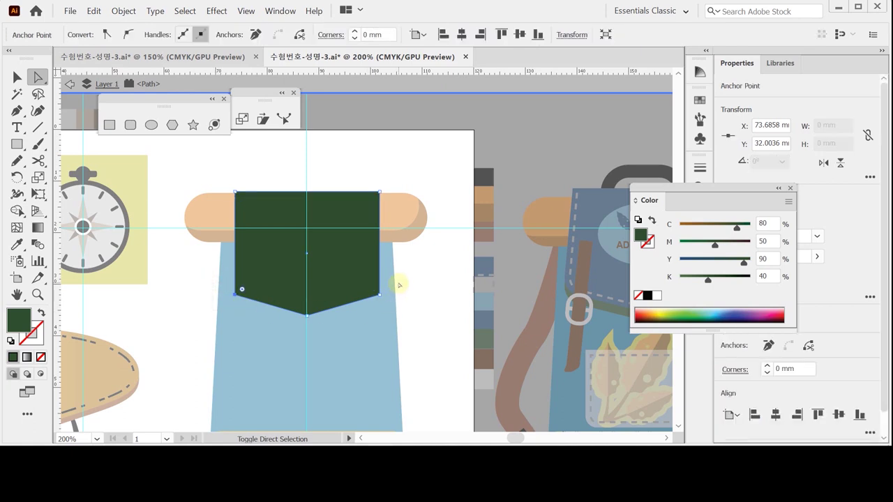
{"action": "left_click_drag", "start_coordinate": [399, 283], "coordinate": [368, 311]}
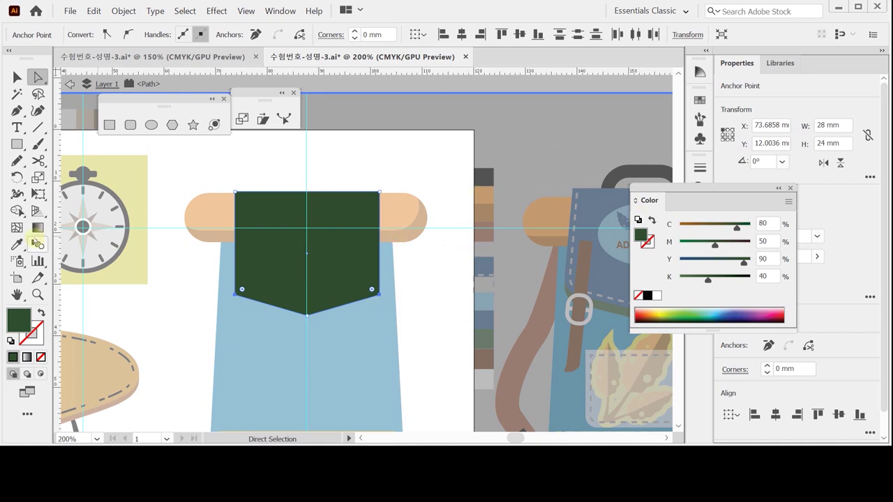
{"action": "double_click", "coordinate": [39, 178]}
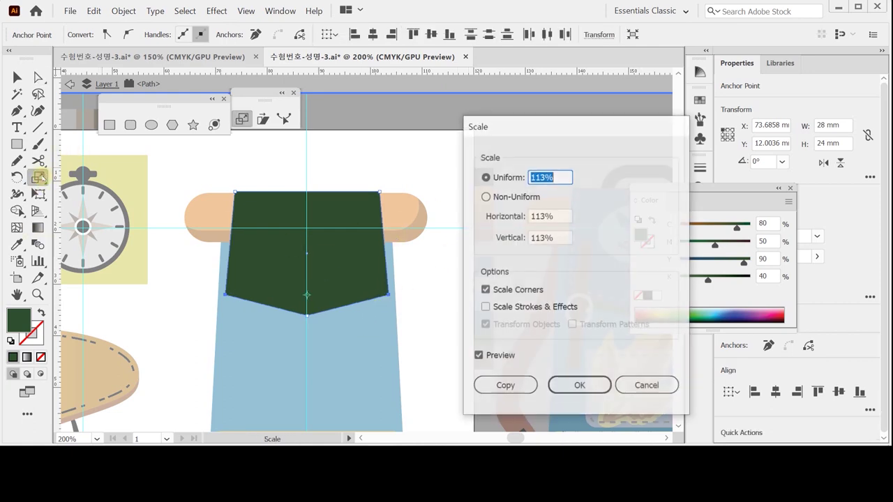
{"action": "type", "text": "113"}
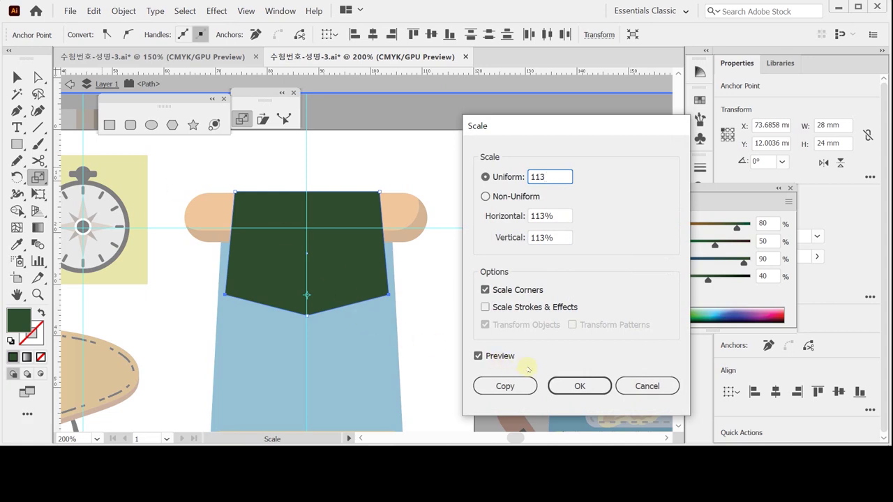
{"action": "left_click", "coordinate": [578, 385]}
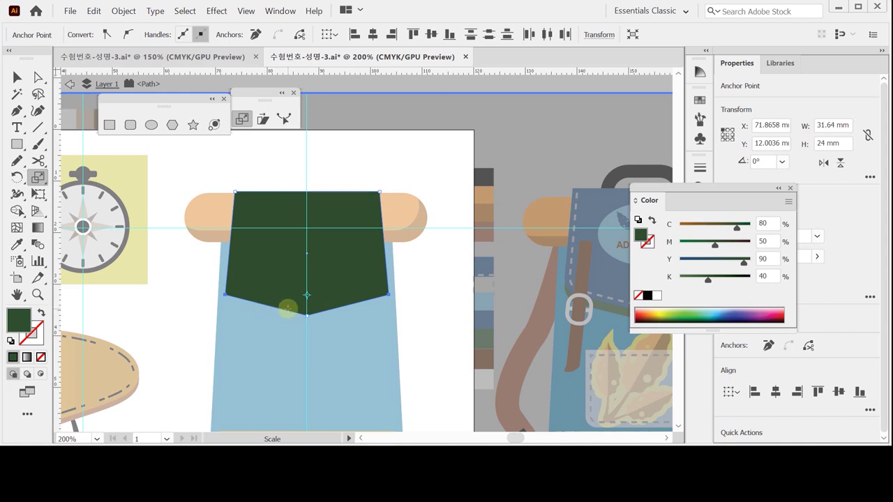
{"action": "key", "text": "a"}
{"action": "key", "text": "s"}
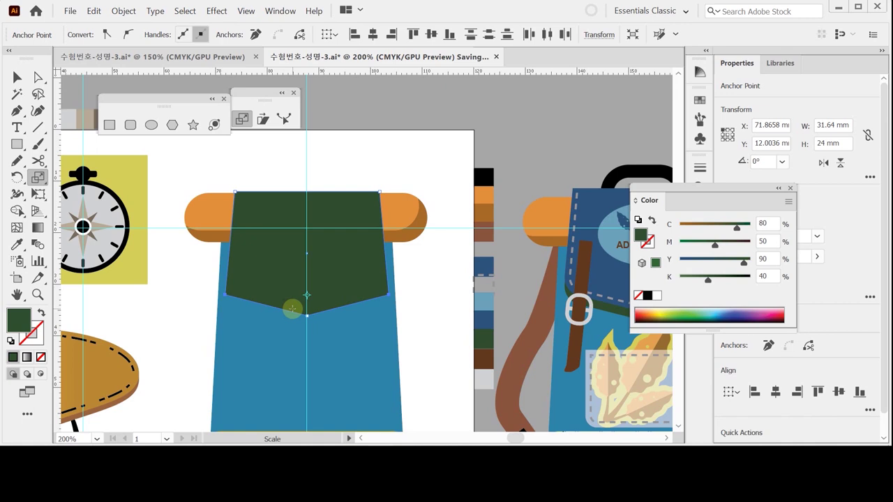
Round the green flap's two outer lower corners to a radius of about 3.29 mm and save the document.
{"action": "key", "text": "a"}
{"action": "left_click", "coordinate": [260, 276]}
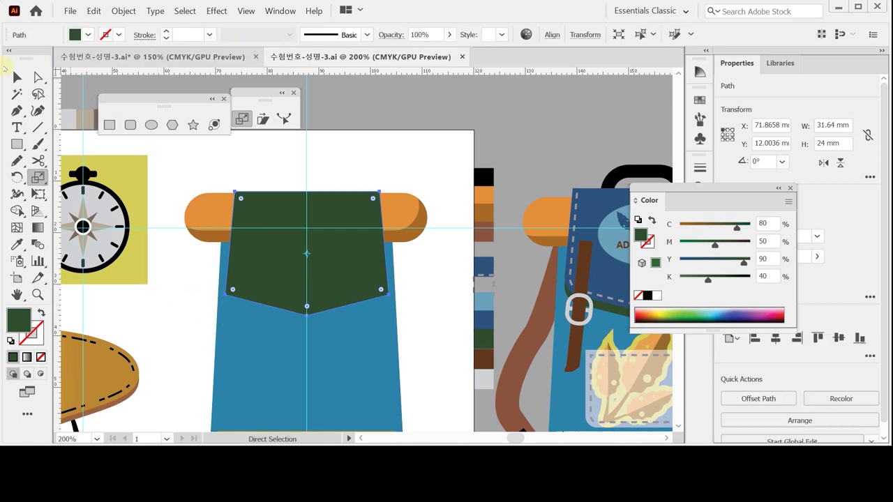
{"action": "key", "text": "v"}
{"action": "double_click", "coordinate": [267, 269]}
{"action": "key", "text": "ctrl+plus"}
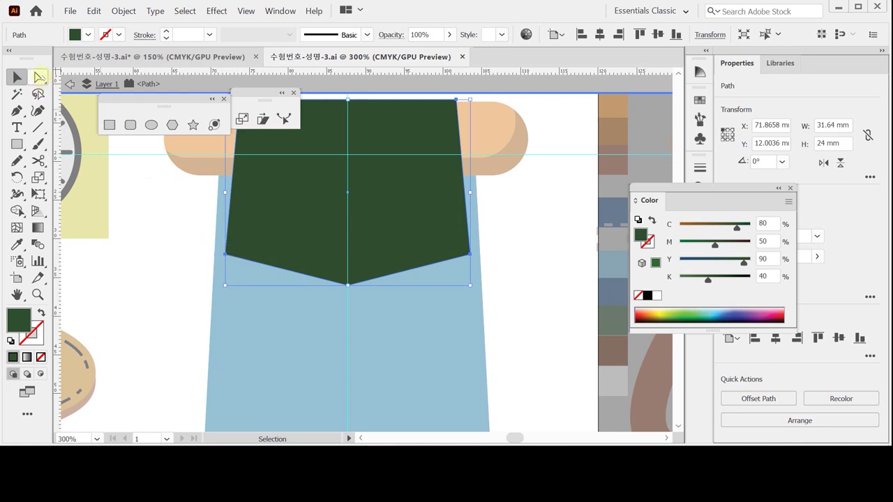
{"action": "left_click", "coordinate": [39, 78]}
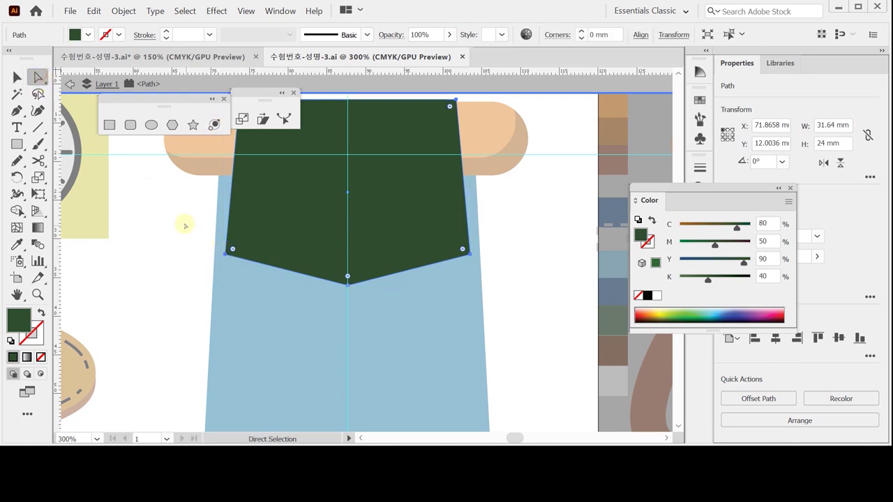
{"action": "left_click_drag", "start_coordinate": [176, 219], "coordinate": [494, 262]}
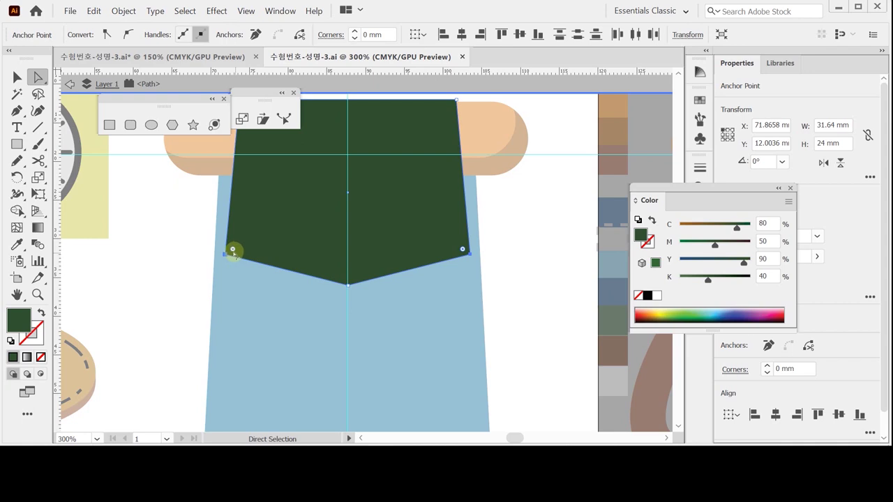
{"action": "left_click_drag", "start_coordinate": [232, 249], "coordinate": [248, 240]}
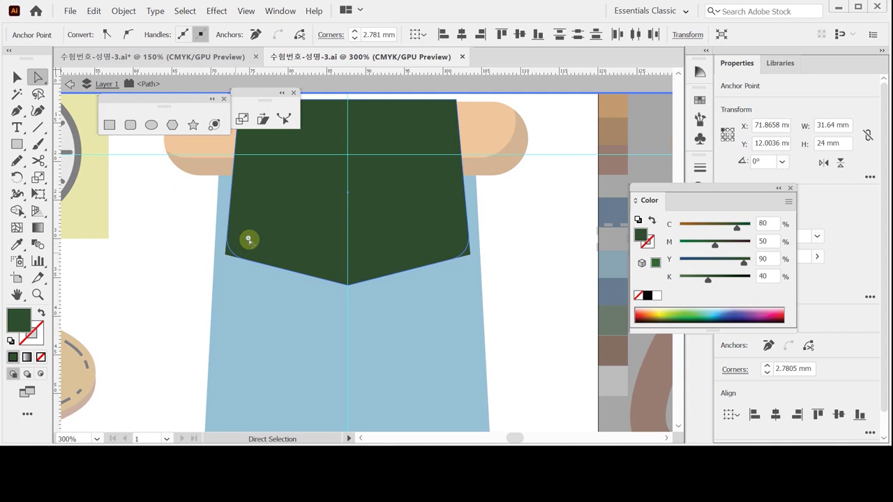
{"action": "left_click_drag", "start_coordinate": [248, 239], "coordinate": [257, 237]}
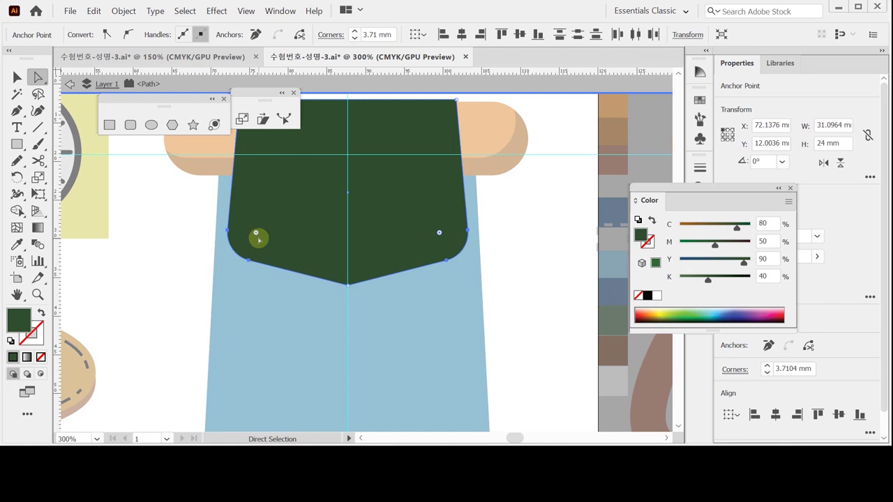
{"action": "left_click_drag", "start_coordinate": [258, 239], "coordinate": [253, 237]}
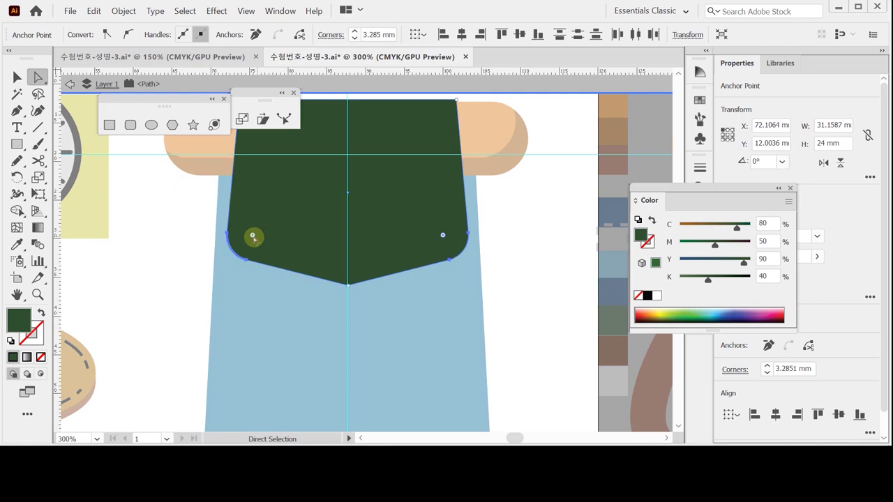
{"action": "key", "text": "ctrl"}
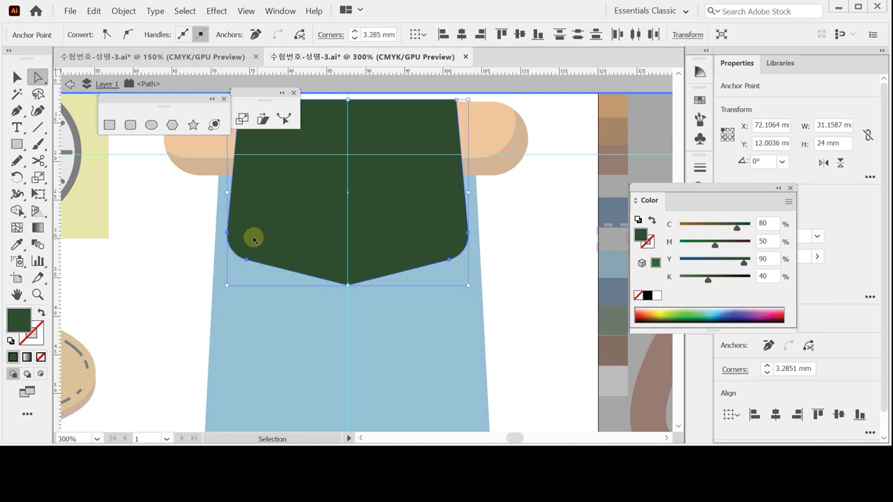
{"action": "key", "text": "ctrl+s"}
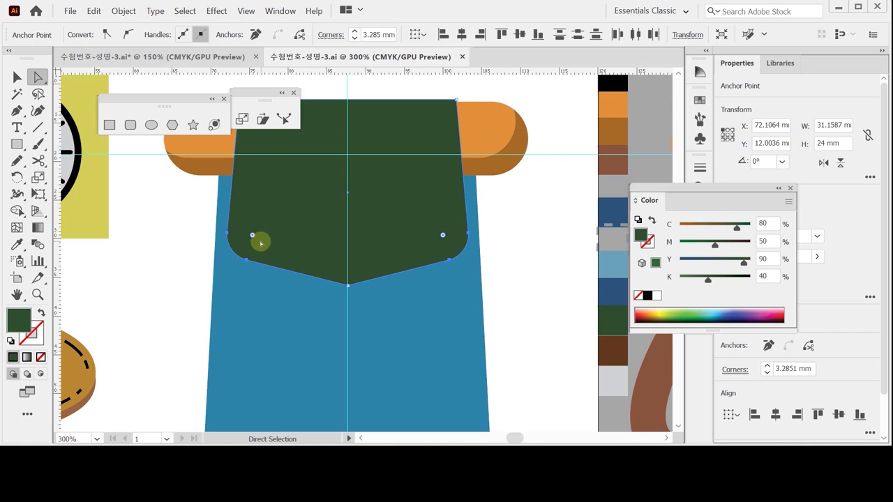
Duplicate the green flap straight upward by about 1.1 mm, leaving the original's lower edge showing beneath the copy.
{"action": "key", "text": "ctrl+space"}
{"action": "left_click_drag", "start_coordinate": [367, 243], "coordinate": [381, 268]}
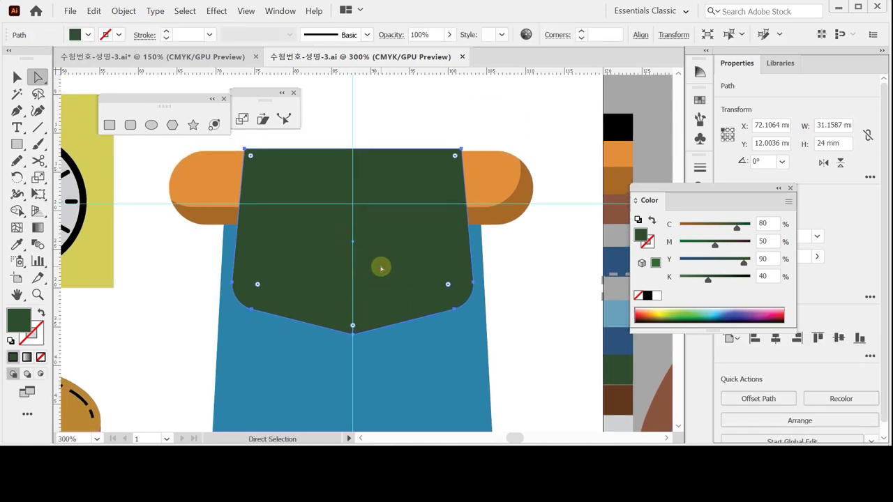
{"action": "key", "text": "alt"}
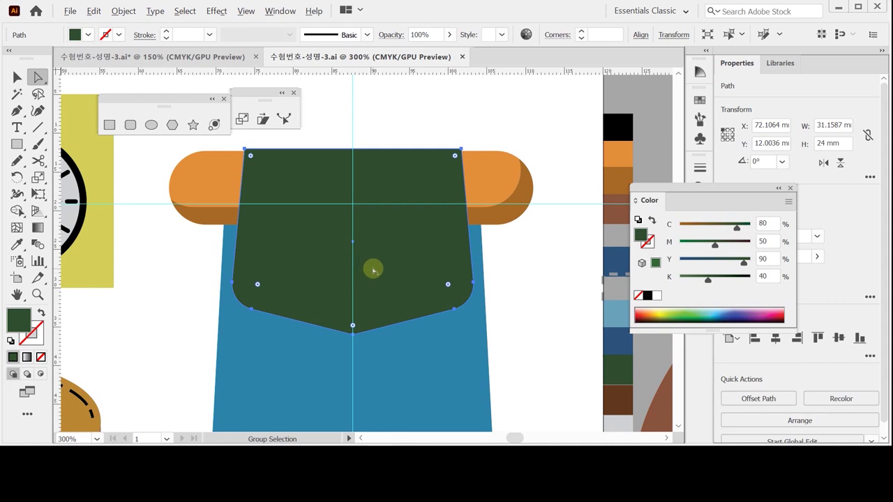
{"action": "left_click_drag", "start_coordinate": [374, 266], "coordinate": [374, 260]}
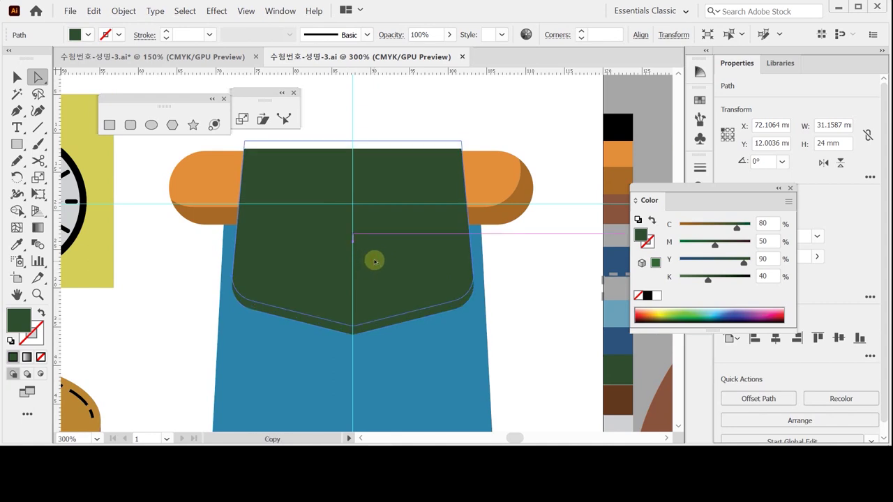
{"action": "key", "text": "shift"}
{"action": "left_click_drag", "start_coordinate": [375, 261], "coordinate": [374, 261]}
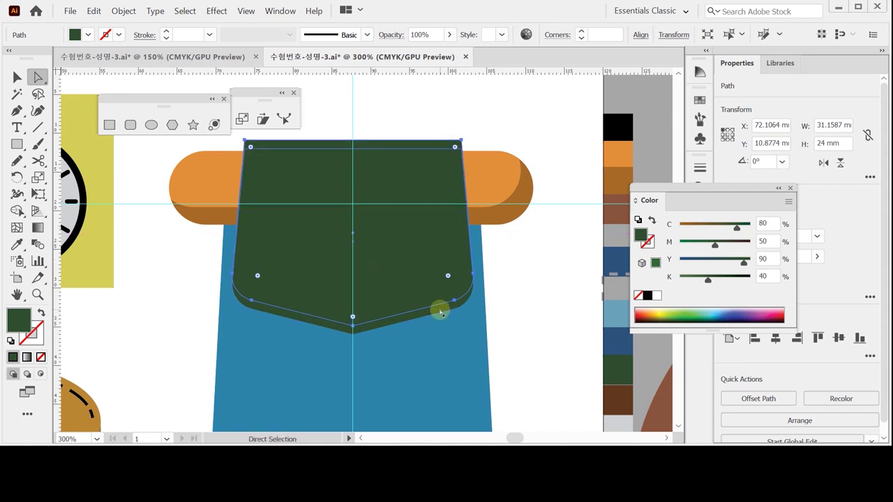
Recolour the upper flap copy with the dark blue sampled from the reference colour swatches beside the artboard.
{"action": "scroll", "coordinate": [453, 300], "scroll_direction": "right", "scroll_amount": 1}
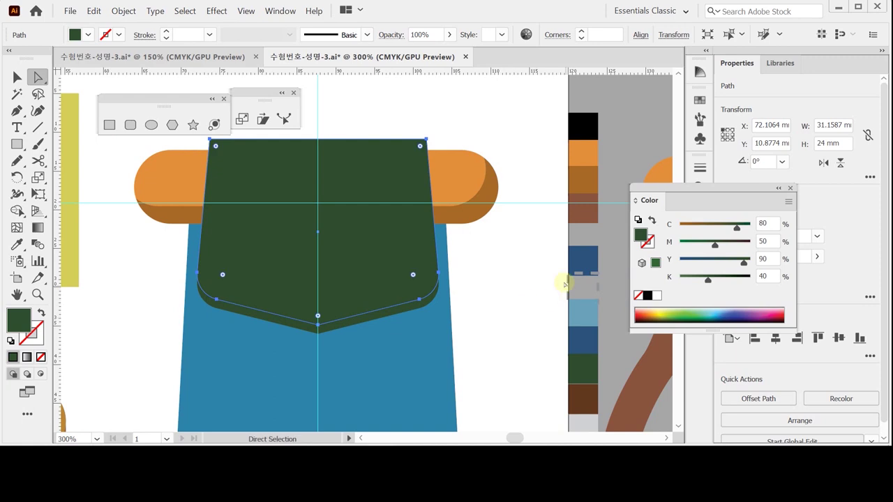
{"action": "key", "text": "i"}
{"action": "left_click", "coordinate": [588, 259]}
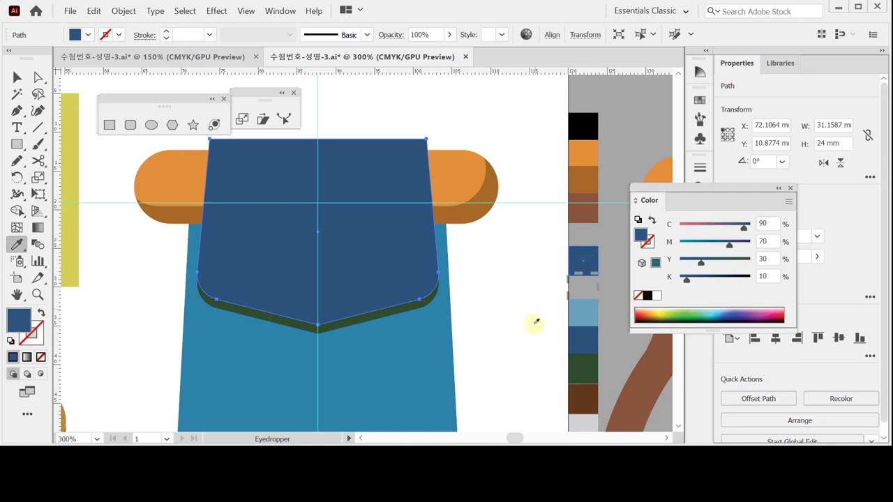
Offset the blue flap's path by -1 mm with miter joins to create an inner outline.
{"action": "key", "text": "ctrl+minus"}
{"action": "scroll", "coordinate": [513, 343], "scroll_direction": "left", "scroll_amount": 3}
{"action": "scroll", "coordinate": [513, 343], "scroll_direction": "up", "scroll_amount": 2}
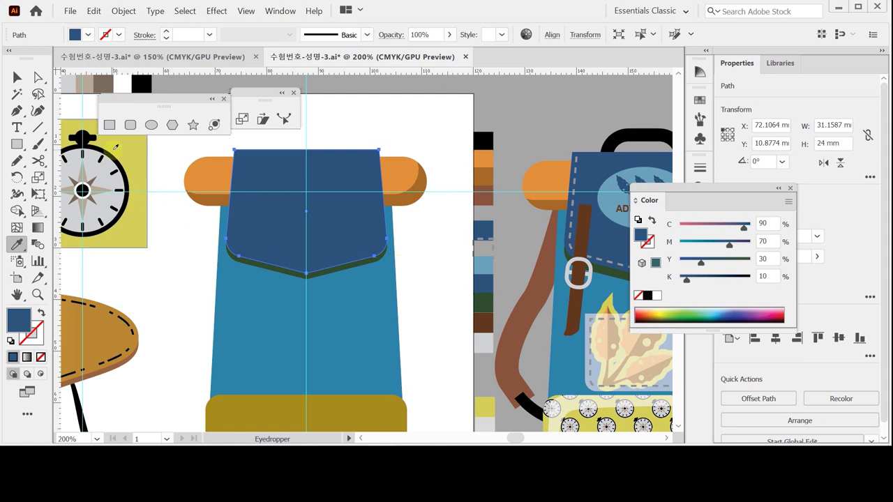
{"action": "key", "text": "a"}
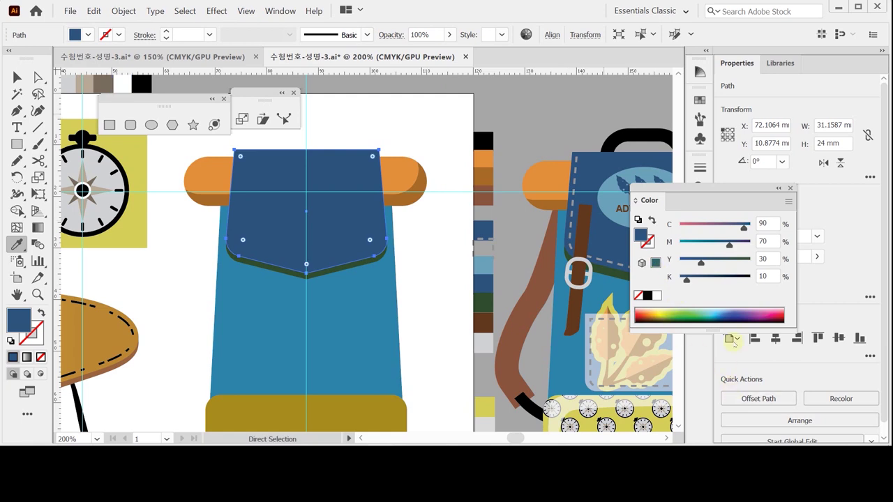
{"action": "left_click_drag", "start_coordinate": [680, 189], "coordinate": [560, 75]}
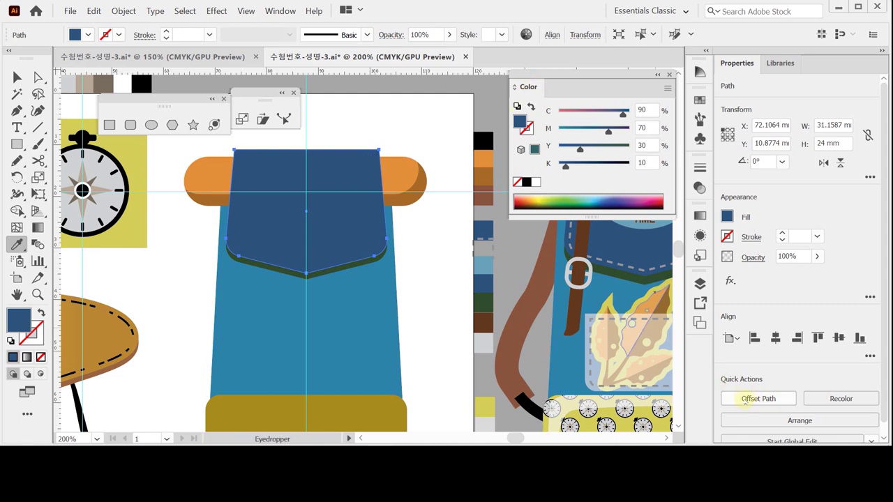
{"action": "left_click", "coordinate": [745, 400]}
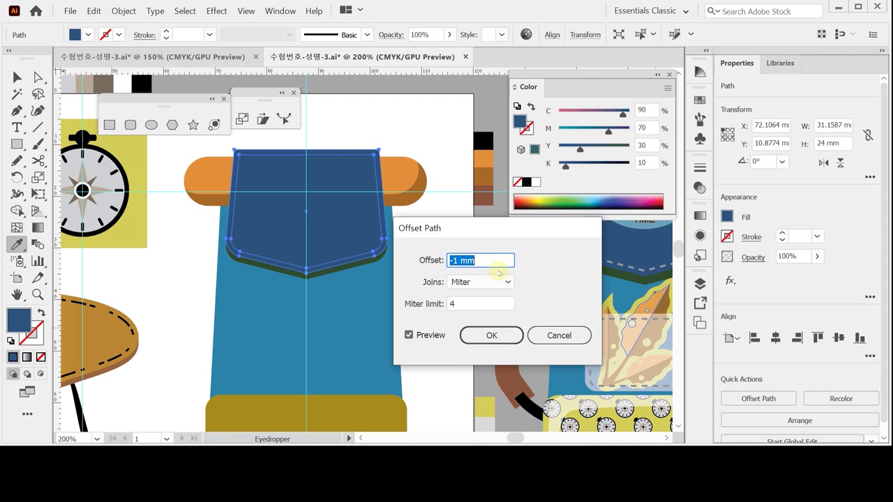
{"action": "key", "text": "Return"}
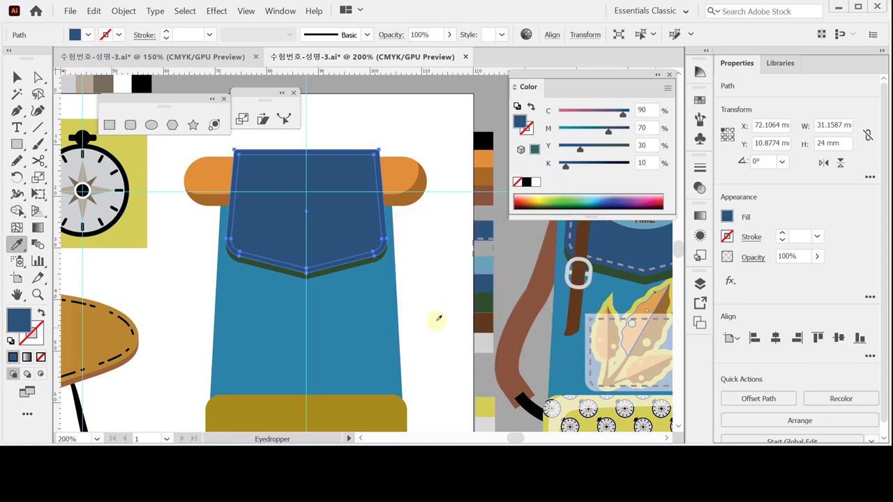
Remove the fill from the flap's inner outline and give it a grey stroke of C 0, M 0, Y 0, K 50.
{"action": "left_click", "coordinate": [265, 255]}
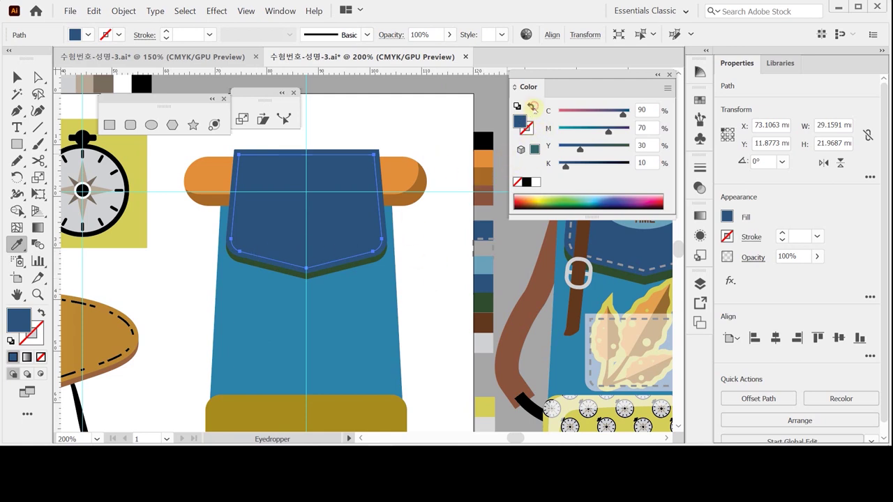
{"action": "left_click", "coordinate": [520, 184]}
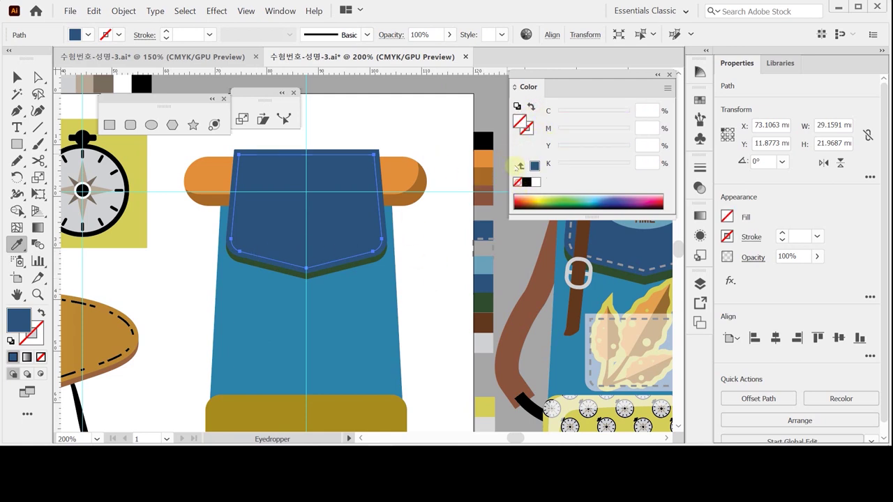
{"action": "left_click", "coordinate": [528, 129]}
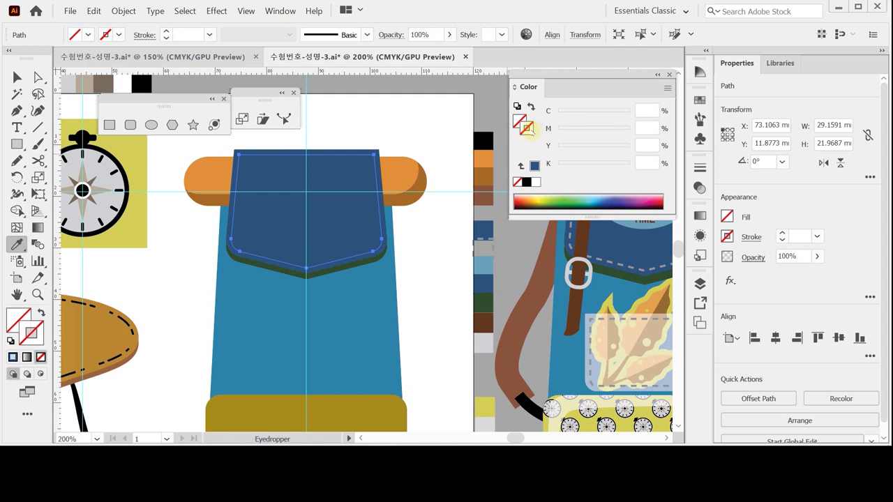
{"action": "left_click", "coordinate": [646, 163]}
{"action": "type", "text": "50"}
{"action": "key", "text": "Return"}
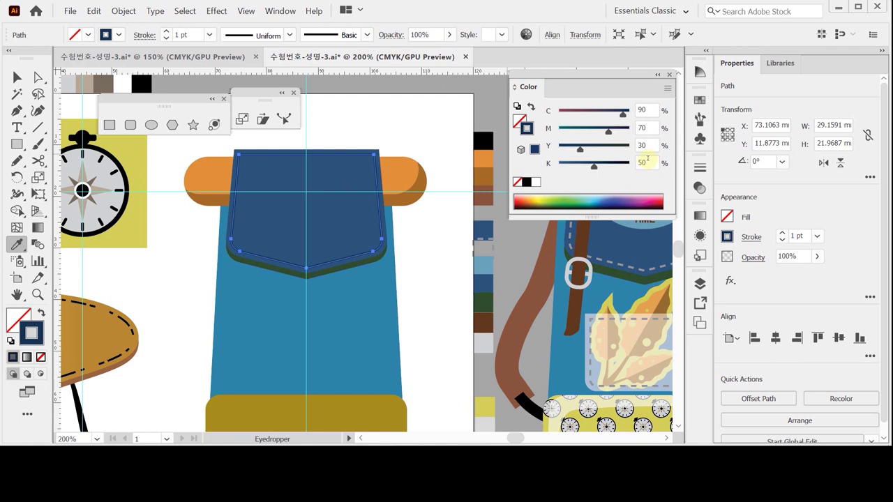
{"action": "left_click", "coordinate": [534, 182]}
{"action": "double_click", "coordinate": [639, 163]}
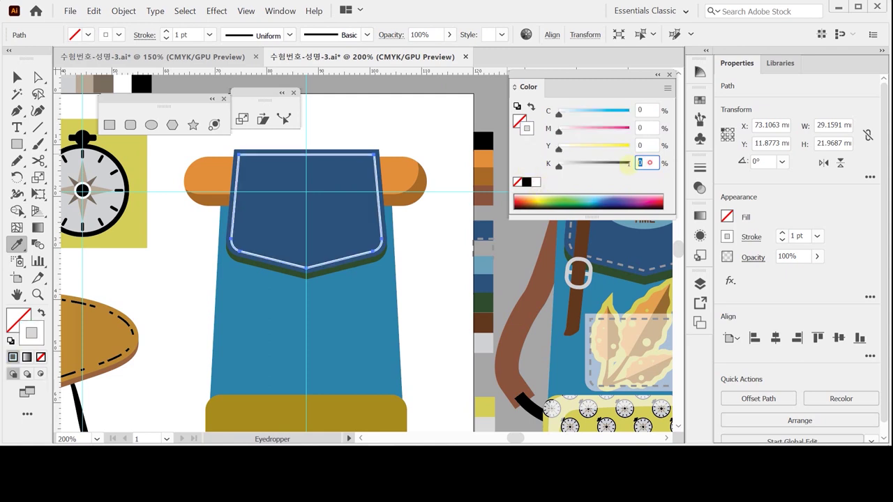
{"action": "type", "text": "50"}
{"action": "key", "text": "Return"}
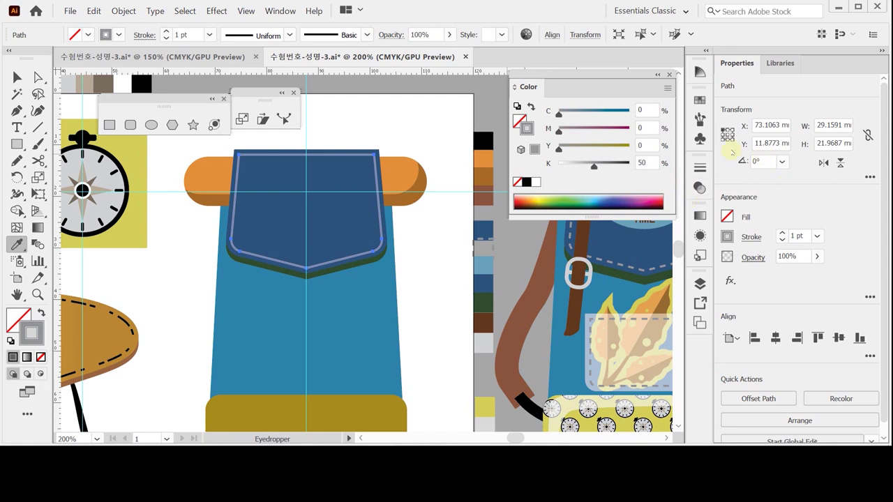
Make the grey inner outline a dashed line with a 3 pt dash, clearing the other dash and gap values.
{"action": "left_click", "coordinate": [748, 237]}
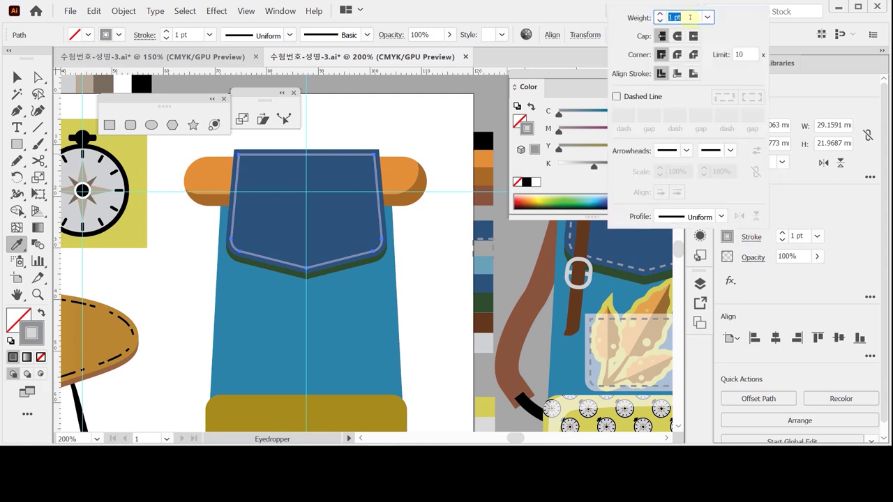
{"action": "left_click", "coordinate": [616, 97]}
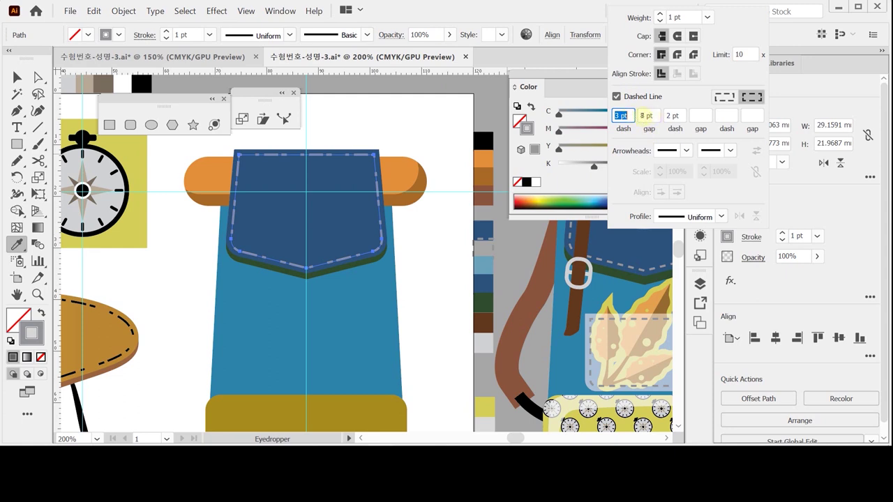
{"action": "left_click", "coordinate": [644, 116]}
{"action": "key", "text": "Tab"}
{"action": "key", "text": "BackSpace"}
{"action": "key", "text": "Tab"}
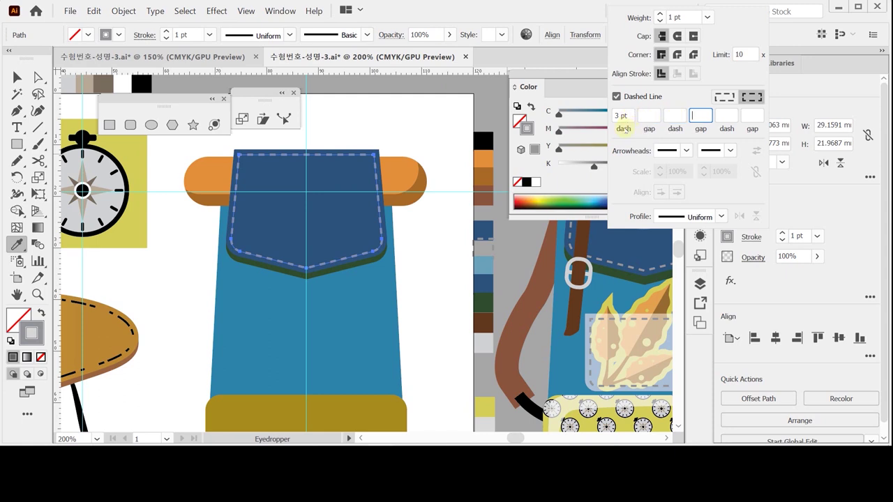
{"action": "key", "text": "Return"}
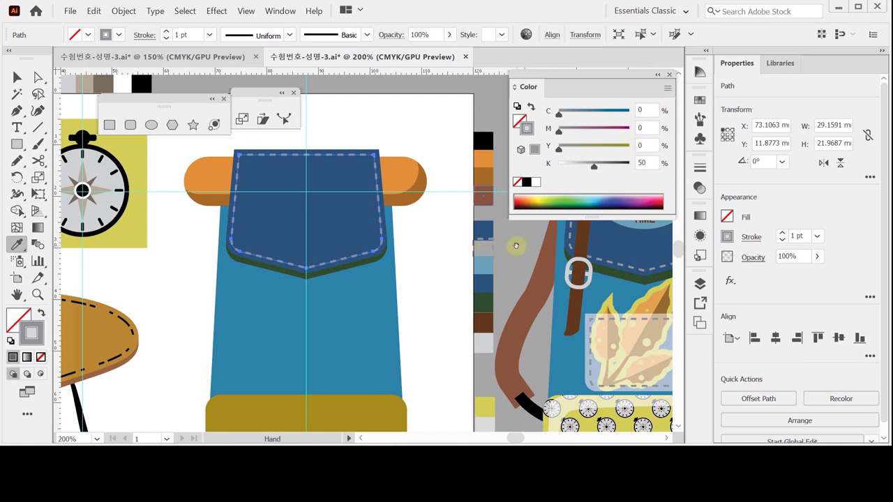
Delete the top segment of the flap's dashed outline, leaving stitching only along the sides and the pointed lower edge.
{"action": "left_click_drag", "start_coordinate": [516, 246], "coordinate": [356, 257]}
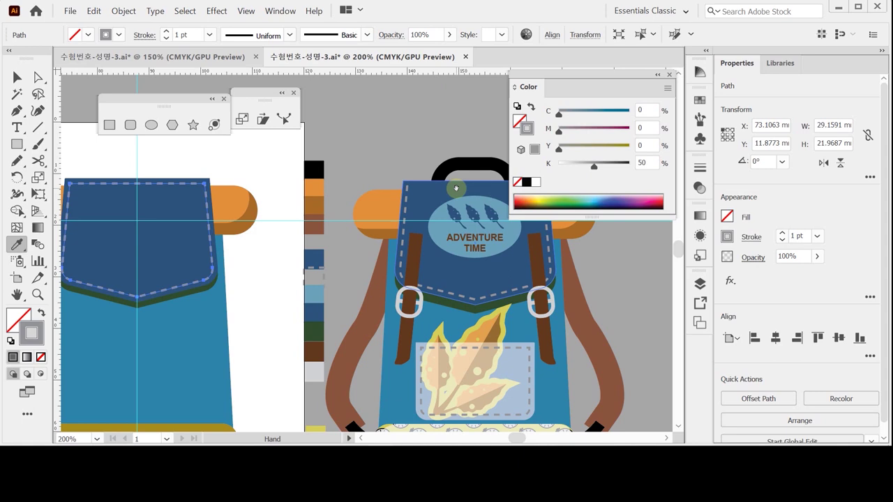
{"action": "left_click", "coordinate": [267, 202], "text": "ctrl"}
{"action": "left_click_drag", "start_coordinate": [261, 230], "coordinate": [357, 211]}
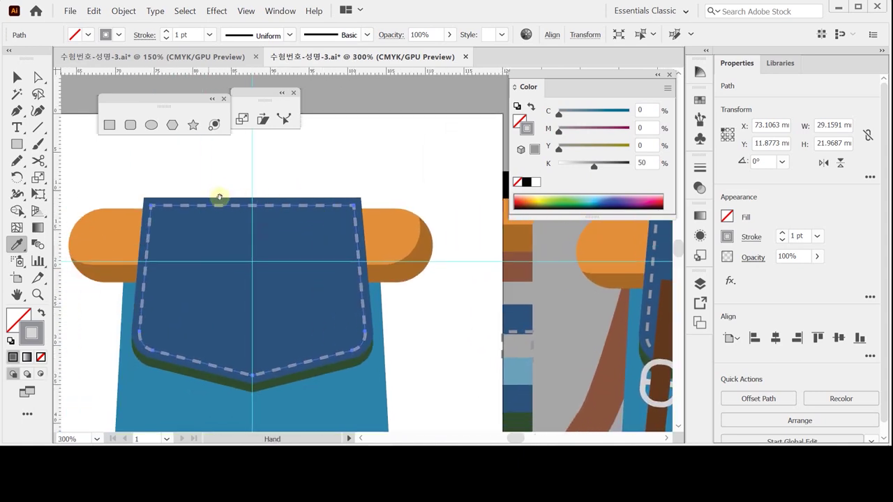
{"action": "left_click", "coordinate": [38, 77]}
{"action": "left_click_drag", "start_coordinate": [265, 225], "coordinate": [354, 192]}
{"action": "left_click", "coordinate": [373, 147]}
{"action": "left_click", "coordinate": [358, 191]}
{"action": "left_click", "coordinate": [352, 157]}
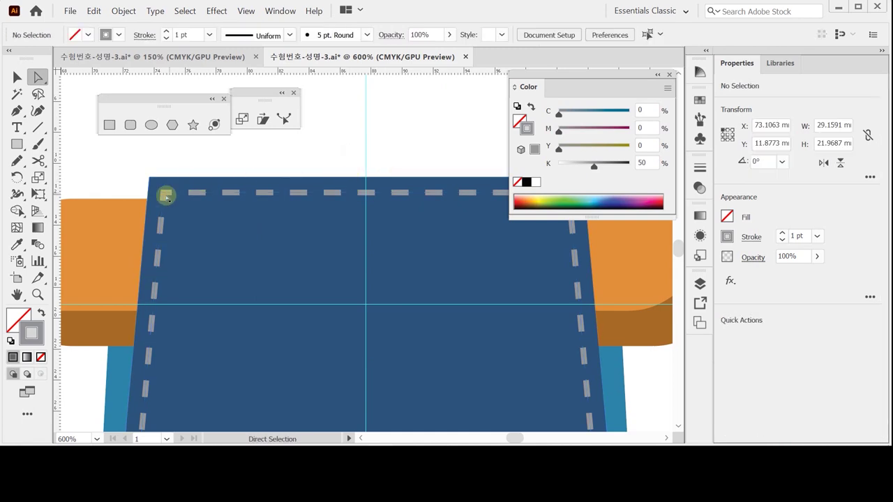
{"action": "left_click", "coordinate": [398, 193]}
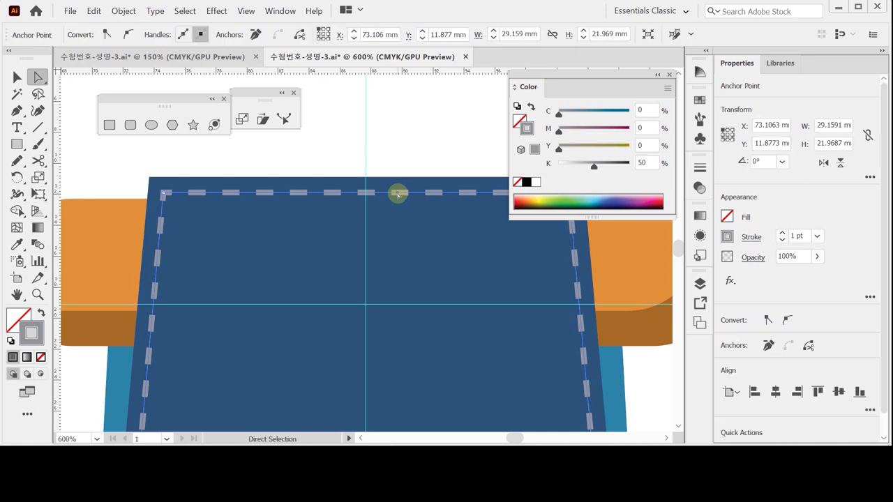
{"action": "left_click", "coordinate": [395, 160]}
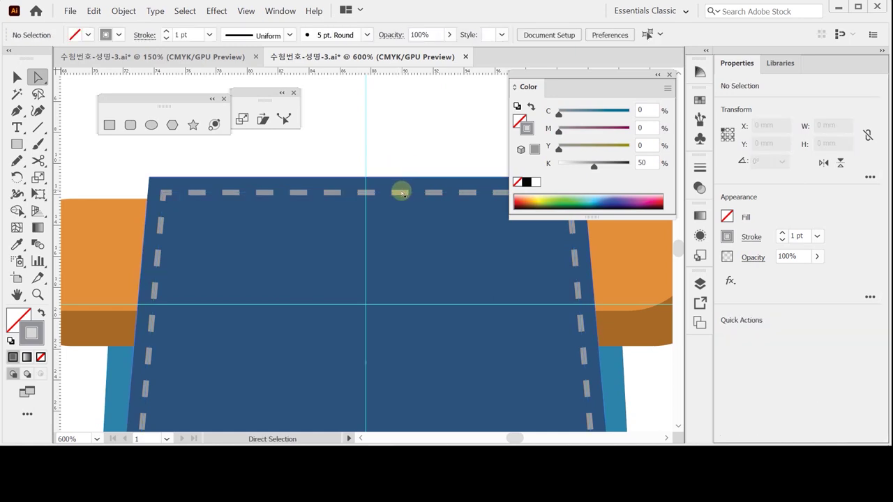
{"action": "left_click", "coordinate": [397, 194]}
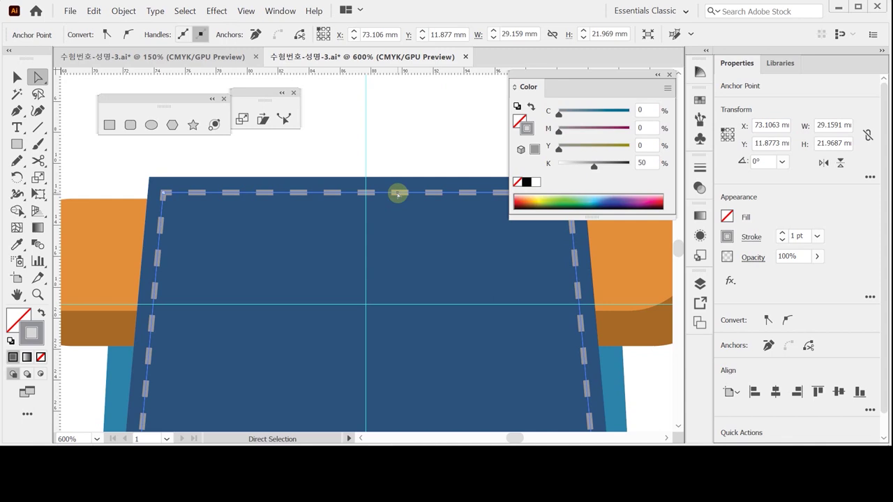
{"action": "key", "text": "Delete"}
{"action": "key", "text": "ctrl+minus"}
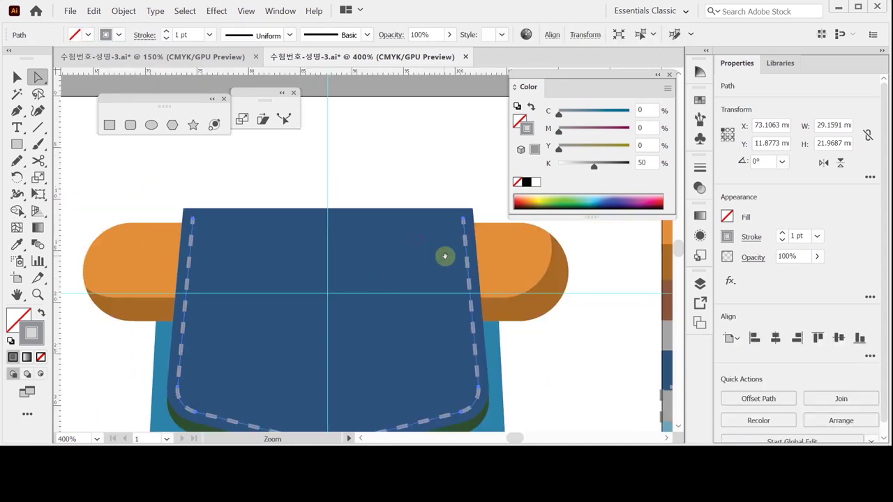
{"action": "left_click_drag", "start_coordinate": [401, 228], "coordinate": [402, 230]}
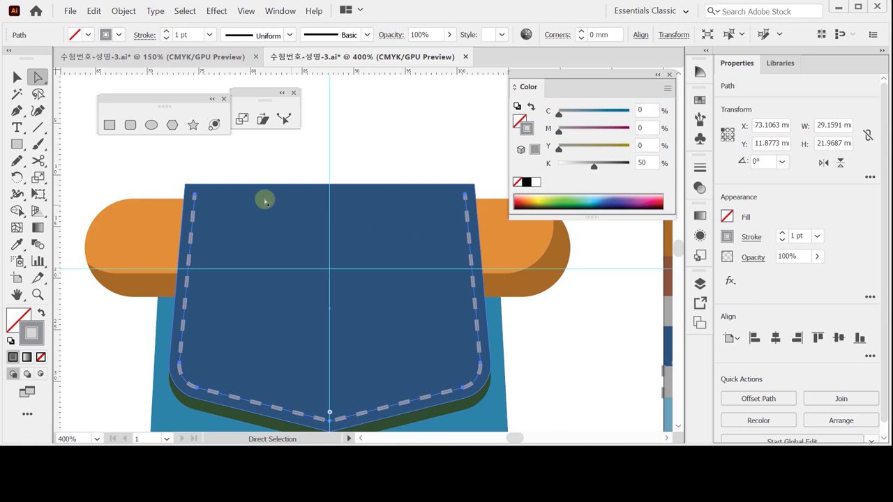
Try to raise the upper-left end of the dashed stitching toward the flap's top edge.
{"action": "left_click", "coordinate": [209, 180]}
{"action": "key", "text": "ctrl+plus"}
{"action": "key", "text": "ctrl+plus"}
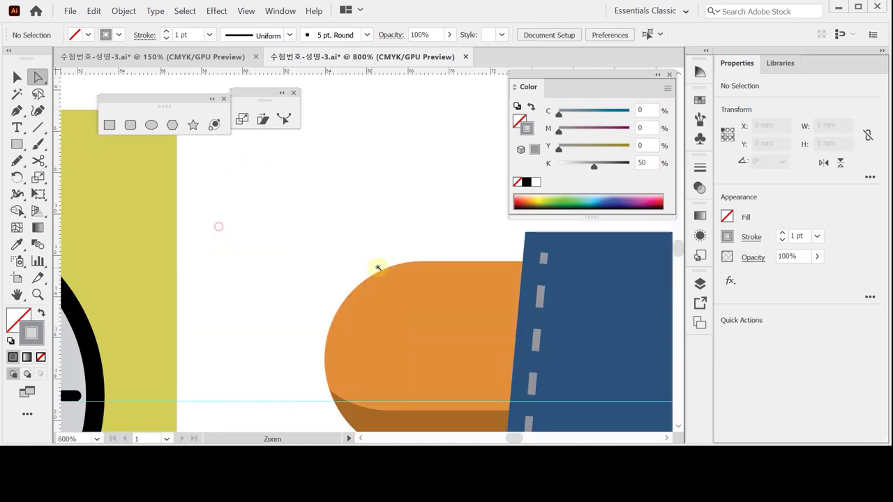
{"action": "key", "text": "ctrl+plus"}
{"action": "left_click_drag", "start_coordinate": [554, 263], "coordinate": [306, 223]}
{"action": "left_click", "coordinate": [305, 224]}
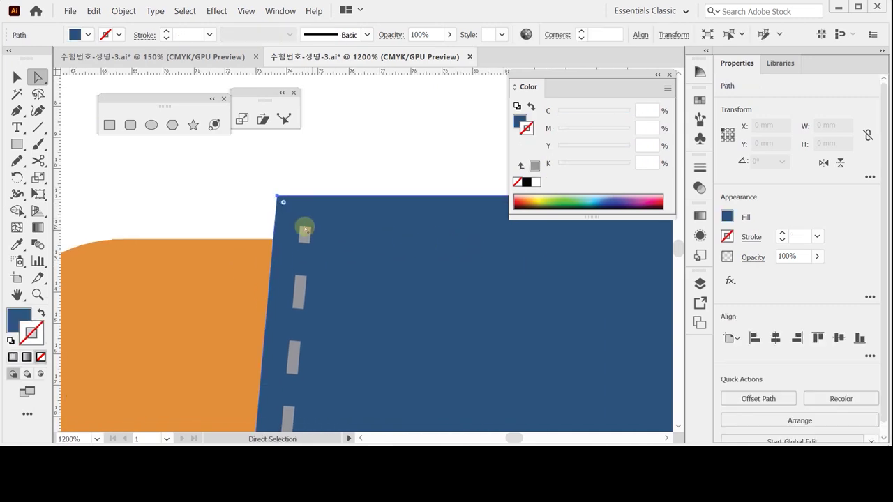
{"action": "left_click", "coordinate": [307, 226]}
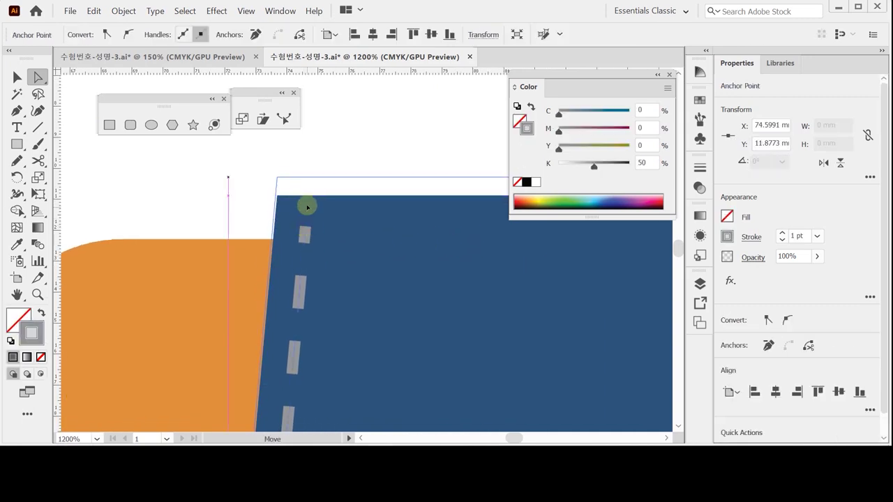
{"action": "left_click", "coordinate": [331, 161]}
{"action": "key", "text": "v"}
{"action": "double_click", "coordinate": [303, 239]}
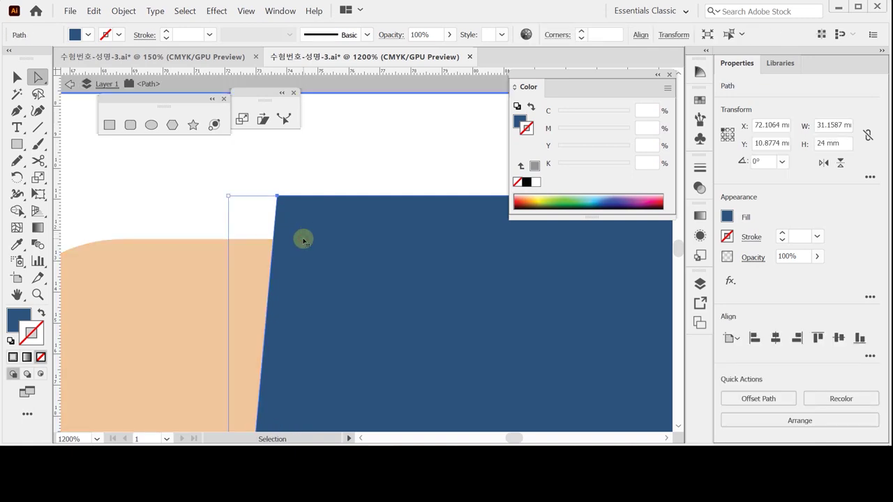
{"action": "double_click", "coordinate": [339, 183]}
Isolate the dashed stitching path and extend its left end upward by about 0.8 mm, close to the flap's top edge.
{"action": "double_click", "coordinate": [300, 297]}
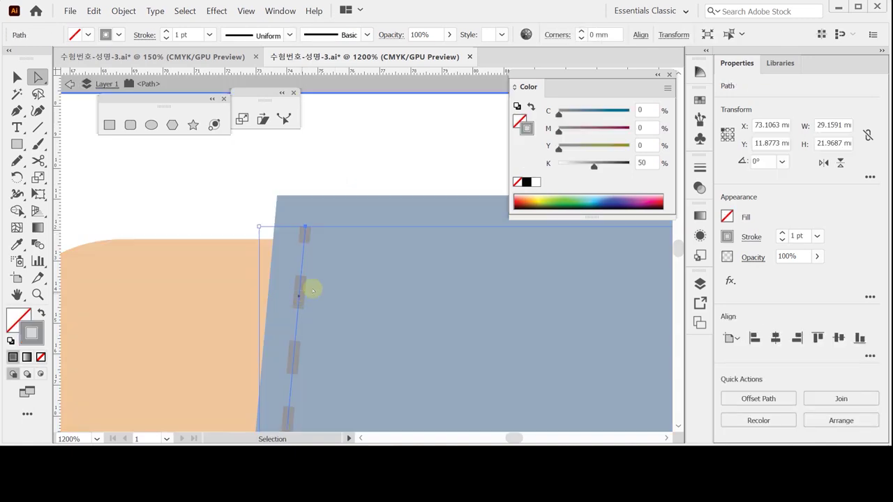
{"action": "left_click_drag", "start_coordinate": [343, 265], "coordinate": [198, 259]}
{"action": "key", "text": "a"}
{"action": "left_click", "coordinate": [164, 208]}
{"action": "left_click_drag", "start_coordinate": [174, 223], "coordinate": [178, 201]}
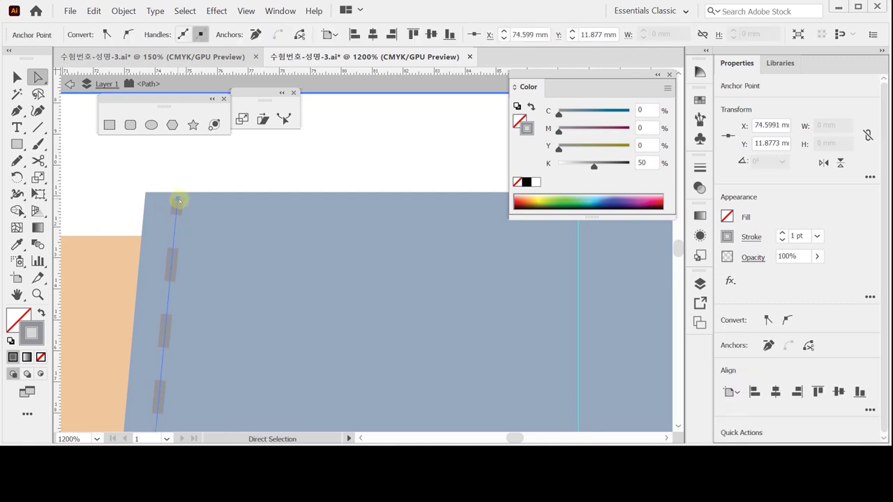
Extend the right end of the dashed stitching upward by about 0.8 mm, level with the left end.
{"action": "left_click_drag", "start_coordinate": [409, 275], "coordinate": [310, 279]}
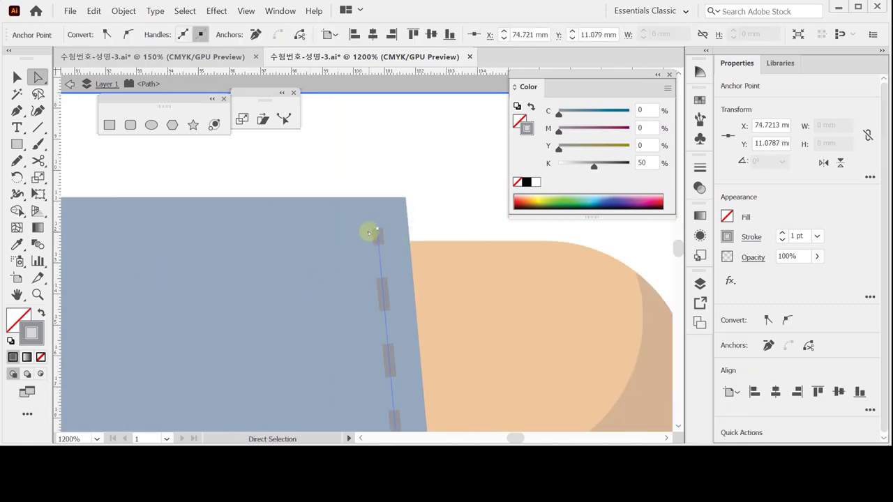
{"action": "left_click_drag", "start_coordinate": [377, 228], "coordinate": [372, 205]}
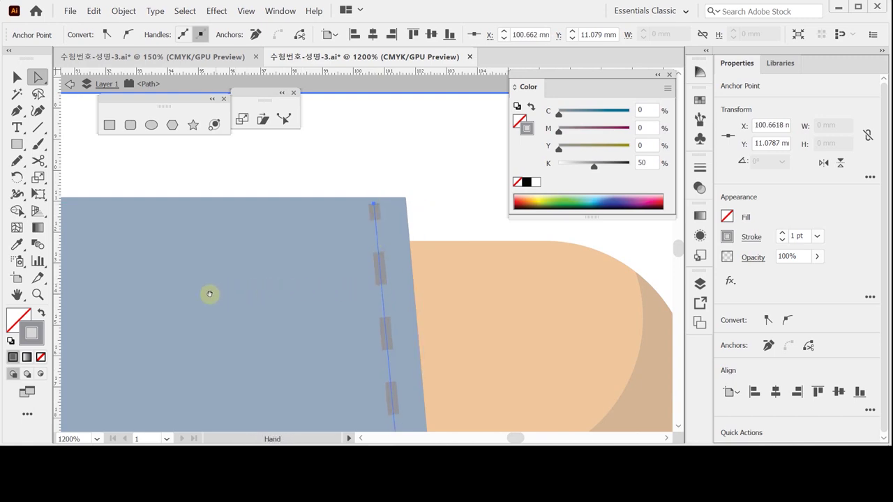
{"action": "left_click", "coordinate": [319, 265], "text": "ctrl+alt"}
{"action": "left_click", "coordinate": [352, 268], "text": "ctrl+alt"}
{"action": "left_click", "coordinate": [352, 271], "text": "ctrl+alt"}
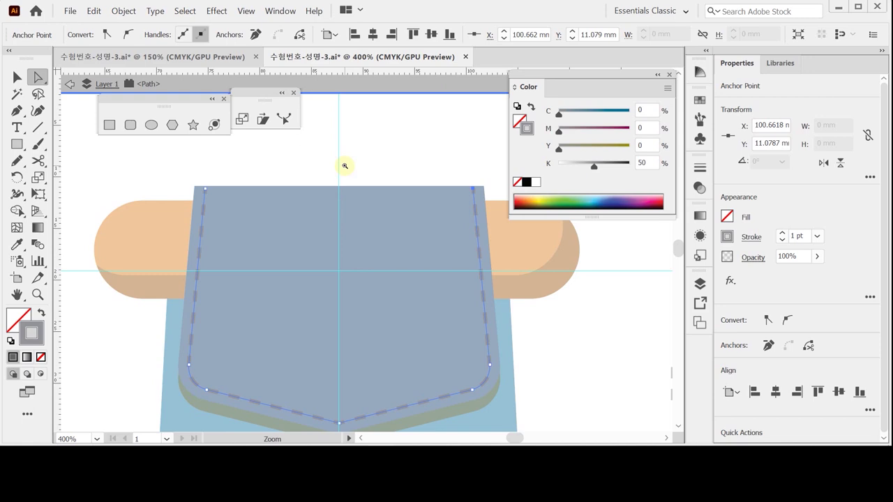
Leave isolation mode on the dashed stitch line of the backpack flap and save the document.
{"action": "left_click", "coordinate": [215, 195]}
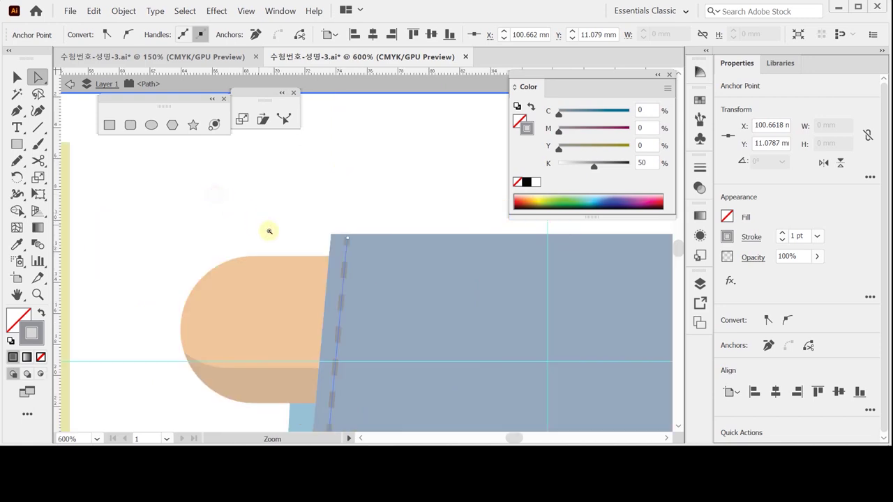
{"action": "left_click_drag", "start_coordinate": [355, 255], "coordinate": [361, 175]}
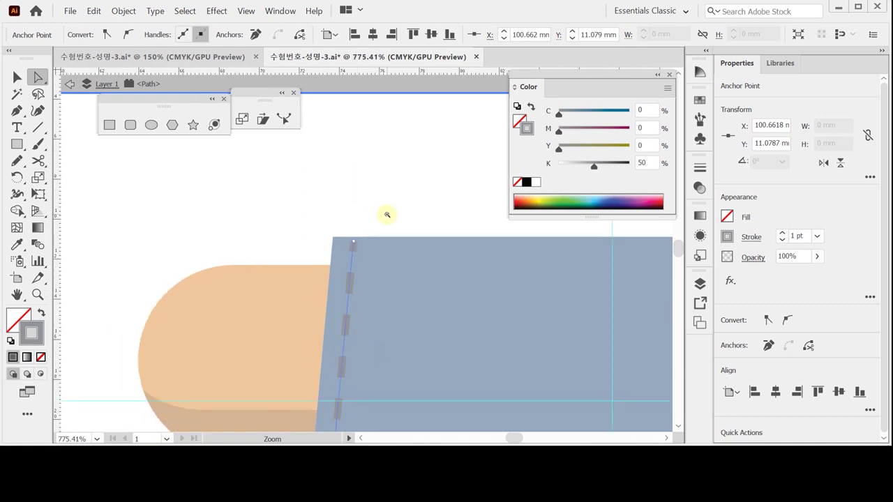
{"action": "left_click_drag", "start_coordinate": [385, 214], "coordinate": [387, 242]}
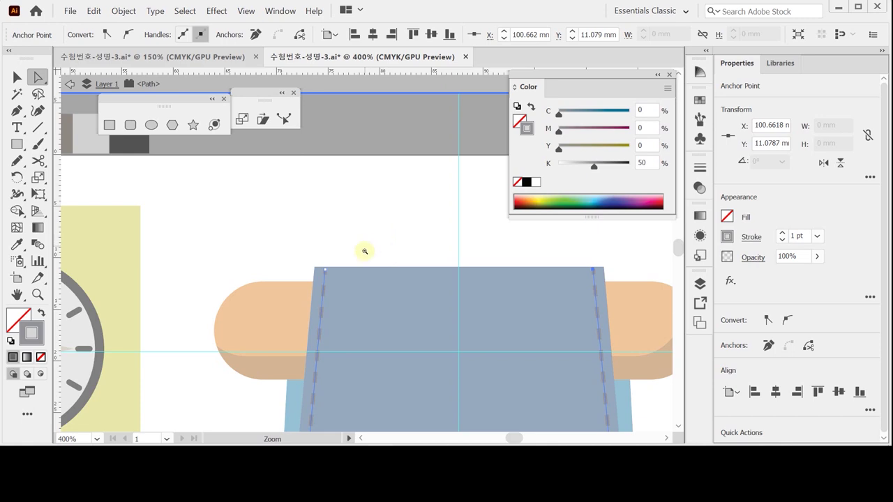
{"action": "left_click", "coordinate": [369, 299], "text": "alt"}
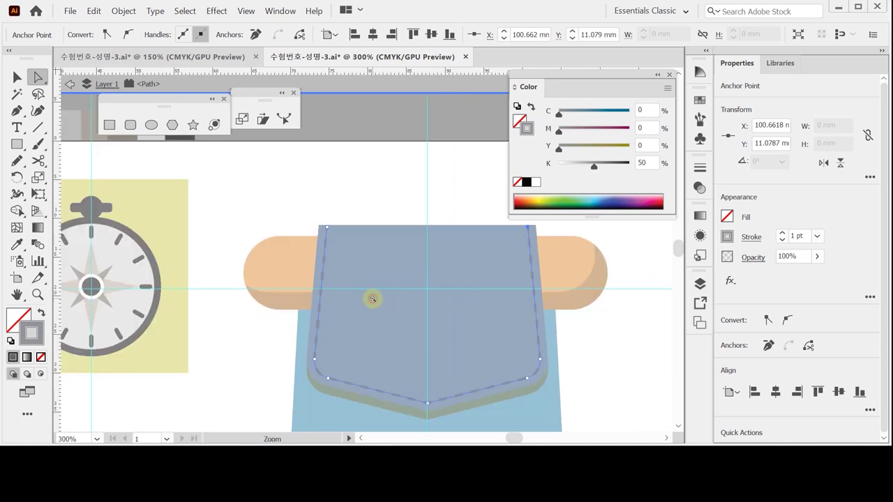
{"action": "left_click_drag", "start_coordinate": [372, 283], "coordinate": [365, 249]}
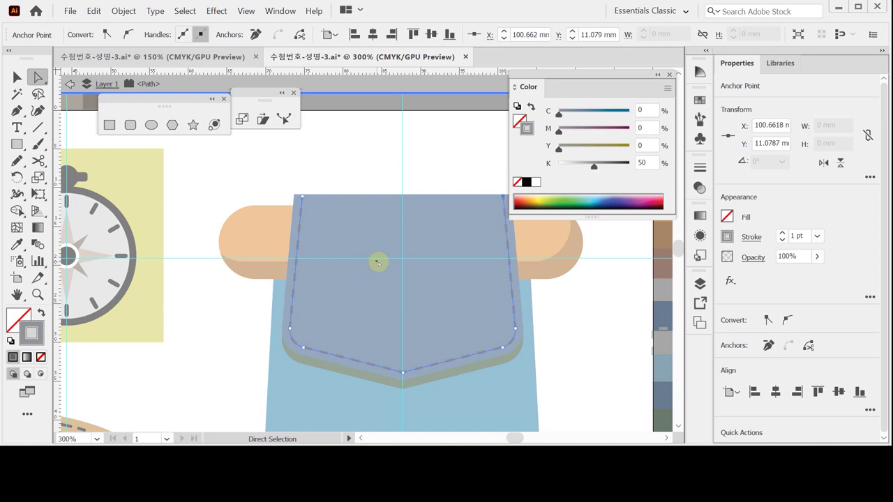
{"action": "key", "text": "ctrl"}
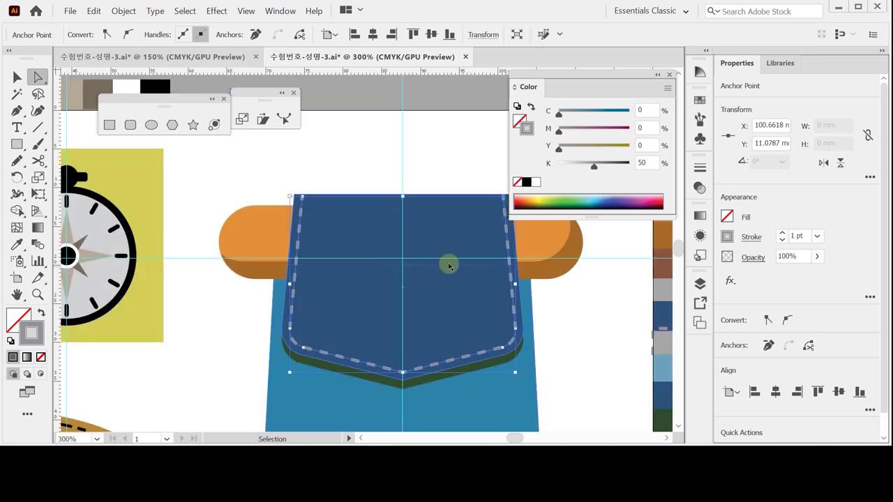
{"action": "scroll", "coordinate": [390, 261], "scroll_direction": "right", "scroll_amount": 3}
{"action": "scroll", "coordinate": [391, 261], "scroll_direction": "up", "scroll_amount": 1}
{"action": "key", "text": "ctrl+s"}
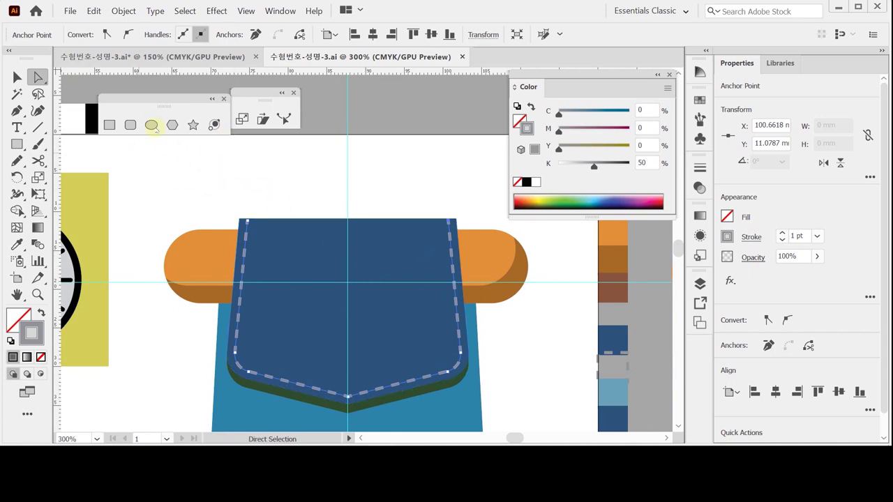
Draw a rounded rectangle about 14.2 mm by 8.4 mm across the flap's upper edge as the backpack's handle.
{"action": "left_click", "coordinate": [131, 124]}
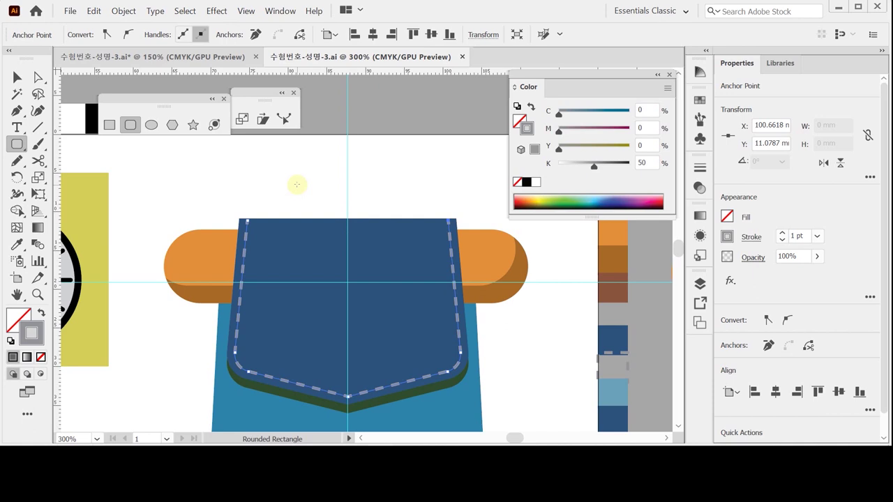
{"action": "left_click_drag", "start_coordinate": [297, 181], "coordinate": [407, 246]}
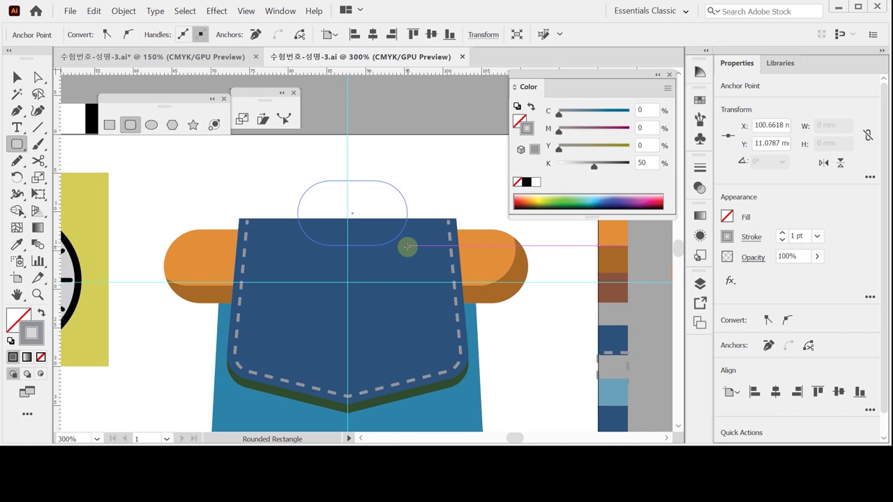
{"action": "left_click_drag", "start_coordinate": [407, 246], "coordinate": [408, 246]}
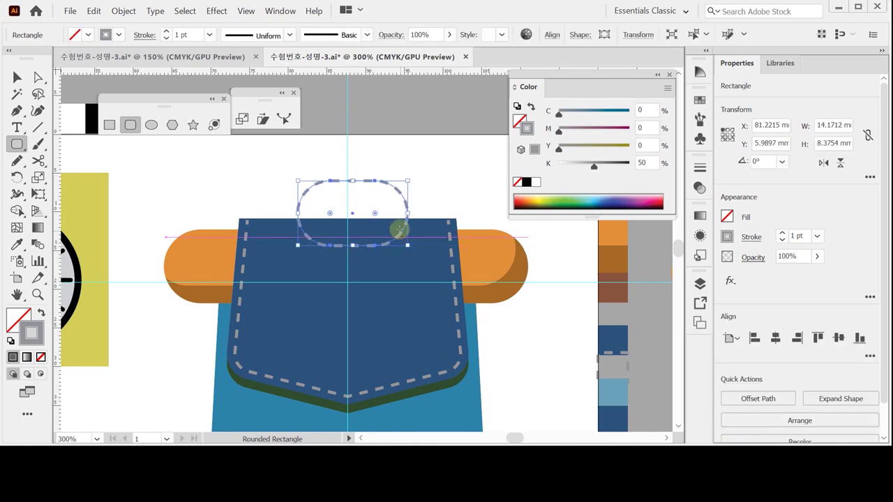
{"action": "left_click", "coordinate": [329, 215]}
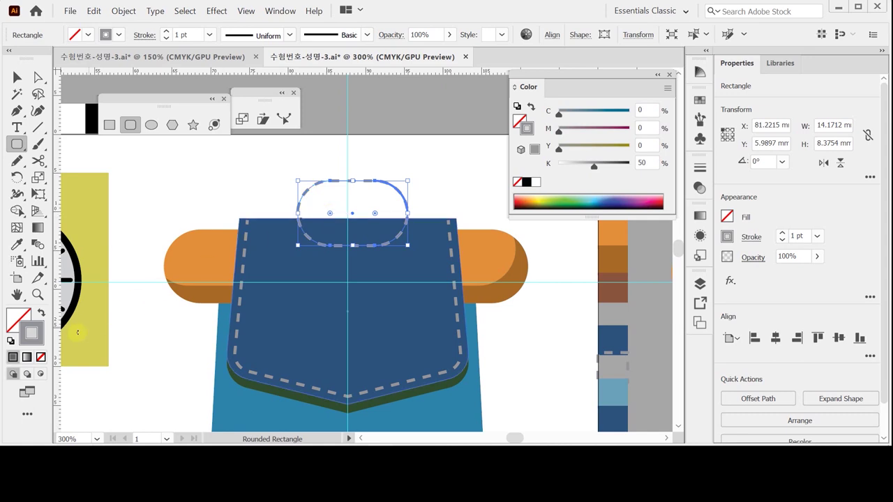
Give the rounded rectangle no fill and a solid black 7 pt stroke.
{"action": "left_click", "coordinate": [10, 341]}
{"action": "left_click", "coordinate": [21, 322]}
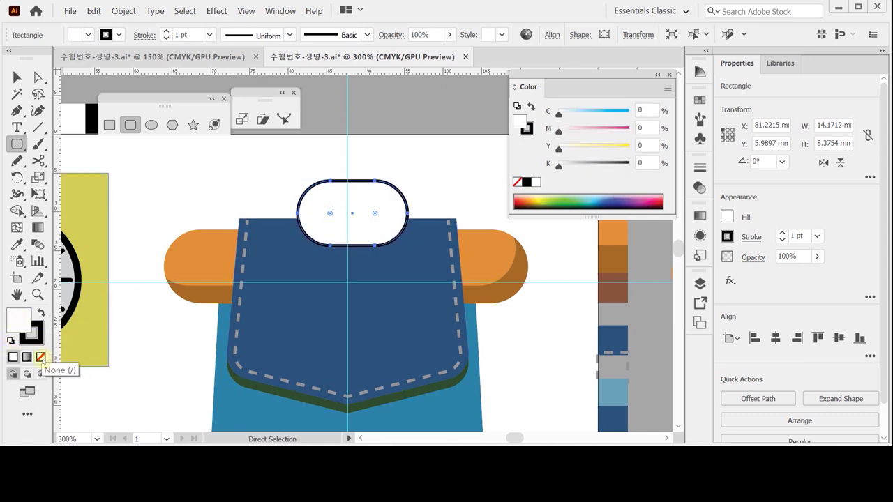
{"action": "left_click", "coordinate": [41, 357]}
{"action": "left_click", "coordinate": [314, 251], "text": "ctrl"}
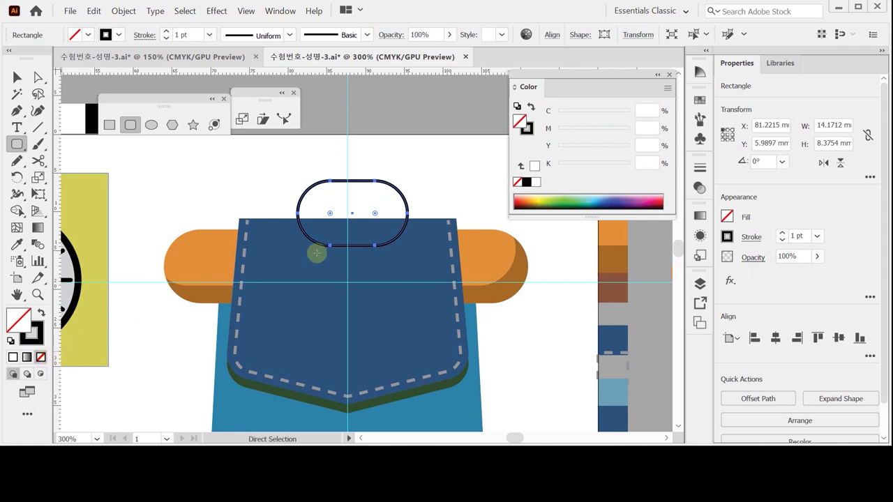
{"action": "left_click", "coordinate": [526, 129]}
{"action": "key", "text": "ctrl"}
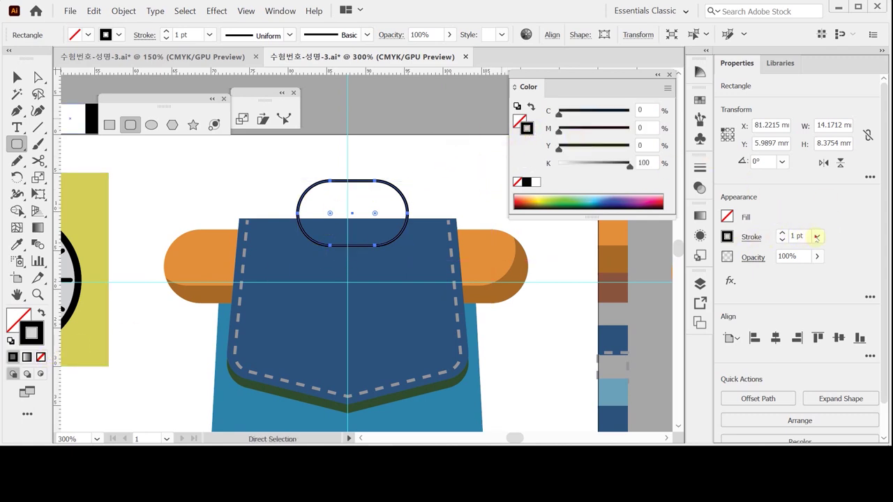
{"action": "left_click", "coordinate": [816, 236]}
{"action": "left_click", "coordinate": [839, 46]}
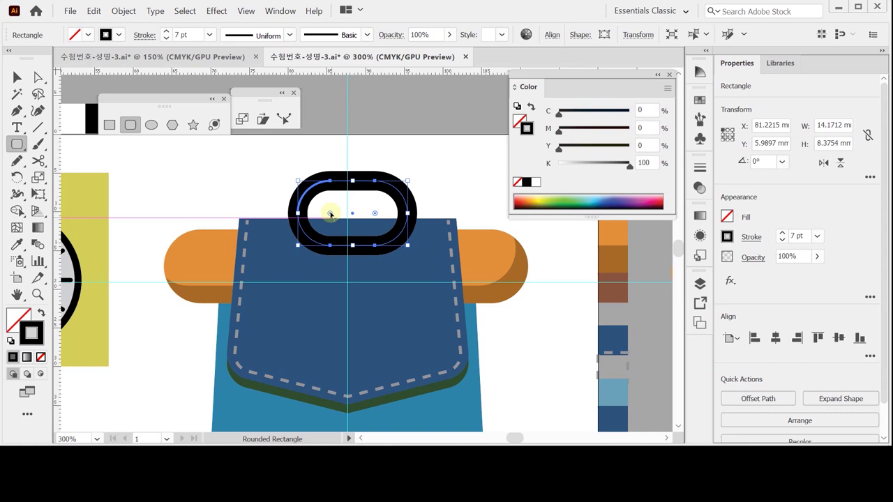
Nudge the handle to about X 80.57 mm, Y 7.49 mm, centred on the vertical guide, and save the document.
{"action": "mouse_move", "coordinate": [330, 214]}
{"action": "left_mouse_down"}
{"action": "mouse_move", "coordinate": [339, 213]}
{"action": "mouse_move", "coordinate": [317, 203]}
{"action": "mouse_move", "coordinate": [338, 218]}
{"action": "left_mouse_up"}
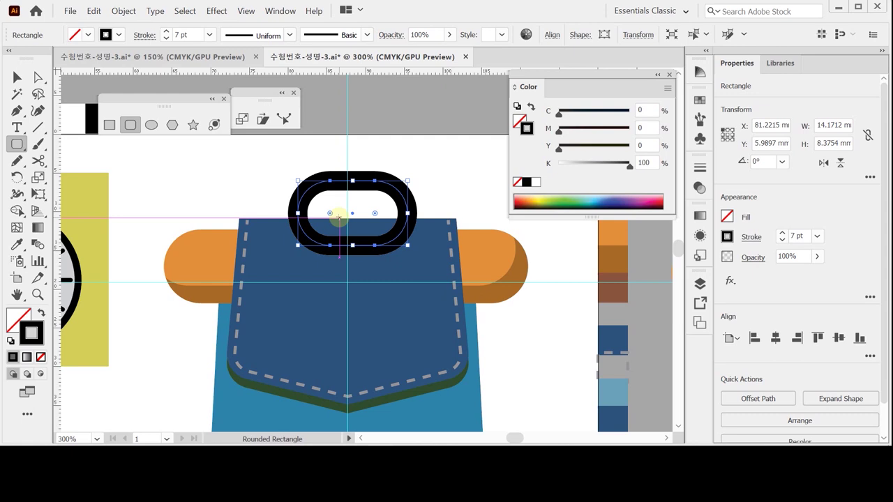
{"action": "left_click_drag", "start_coordinate": [339, 218], "coordinate": [339, 218]}
{"action": "key", "text": "Down"}
{"action": "key", "text": "Down"}
{"action": "key", "text": "Down"}
{"action": "key", "text": "Left"}
{"action": "key", "text": "Left"}
{"action": "key", "text": "Left"}
{"action": "key", "text": "Left"}
{"action": "key", "text": "Left"}
{"action": "key", "text": "Left"}
{"action": "key", "text": "Right"}
{"action": "key", "text": "Right"}
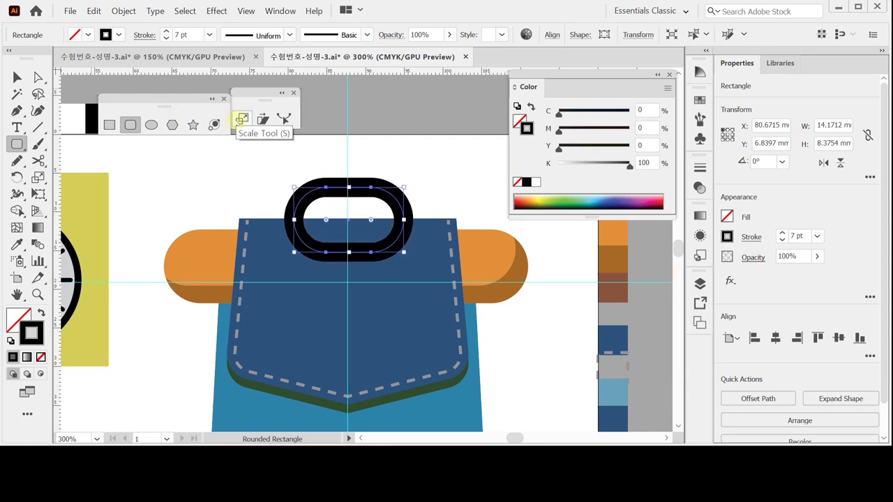
{"action": "key", "text": "Down"}
{"action": "key", "text": "Down"}
{"action": "key", "text": "Down"}
{"action": "key", "text": "Left"}
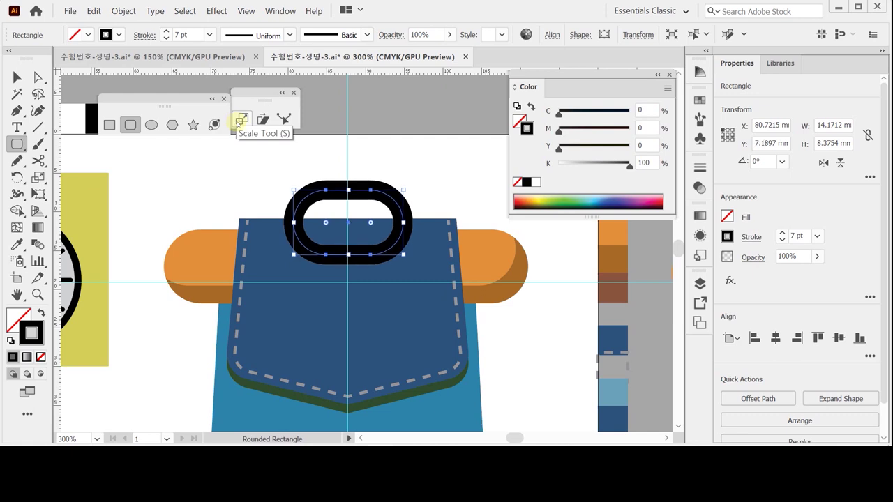
{"action": "key", "text": "Left"}
{"action": "key", "text": "Down"}
{"action": "key", "text": "Down"}
{"action": "key", "text": "Left"}
{"action": "key", "text": "Down"}
{"action": "key", "text": "Right"}
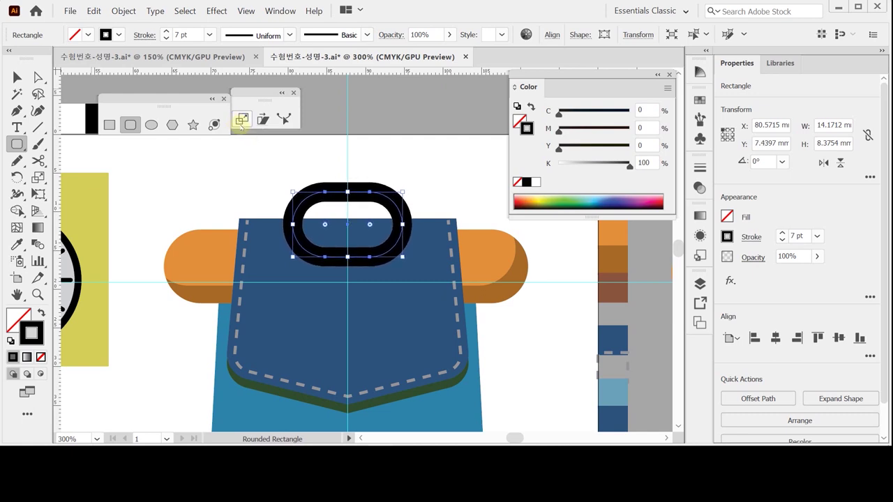
{"action": "key", "text": "Down"}
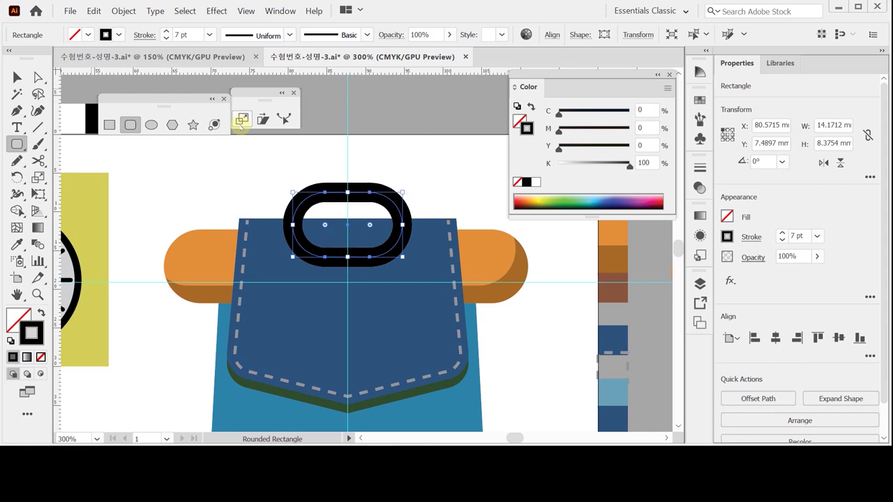
{"action": "key", "text": "ctrl+s"}
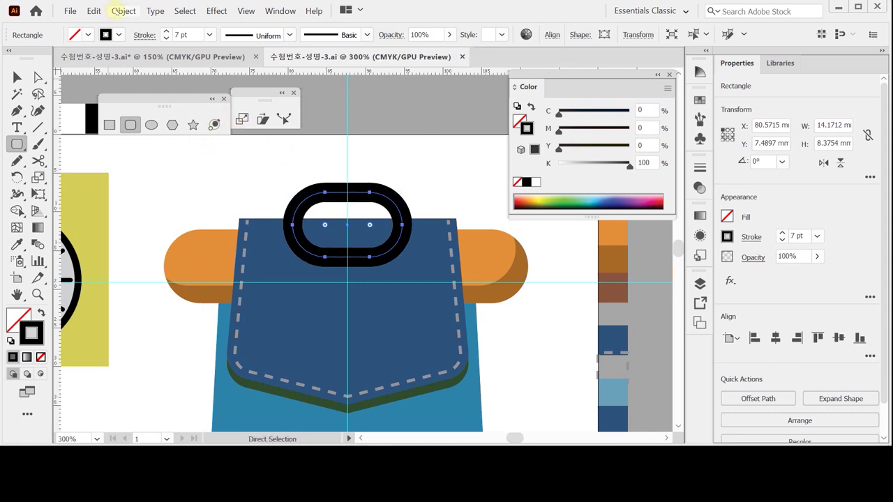
Convert the handle's stroke to an outlined shape and send it to the back, behind the flap.
{"action": "left_click", "coordinate": [124, 11]}
{"action": "mouse_move", "coordinate": [229, 244]}
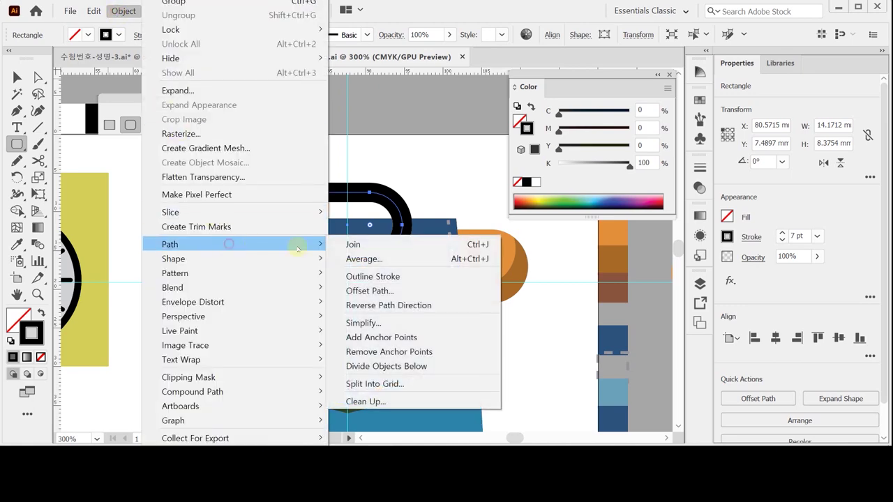
{"action": "left_click", "coordinate": [380, 276]}
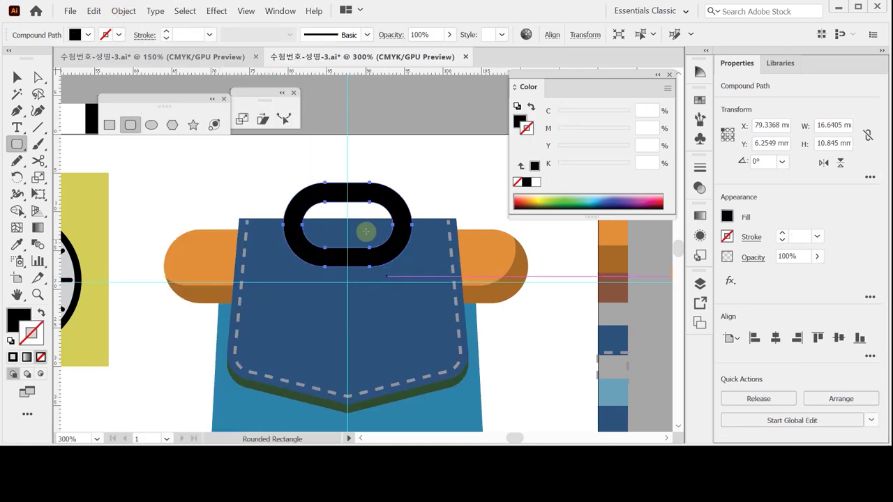
{"action": "right_click", "coordinate": [366, 231]}
{"action": "mouse_move", "coordinate": [442, 363]}
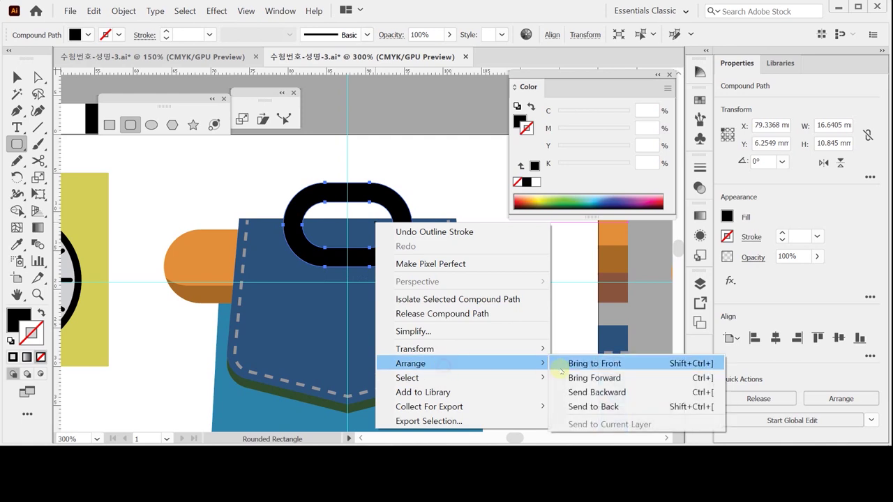
{"action": "left_click", "coordinate": [573, 407]}
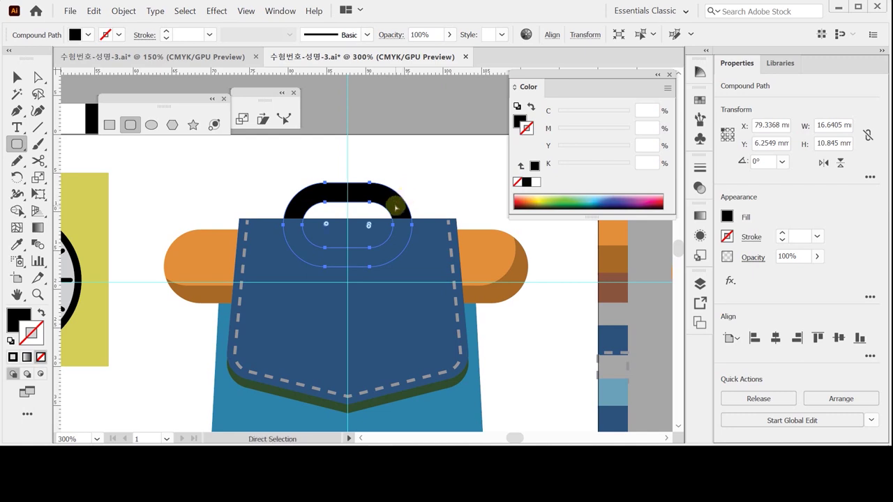
Create a 2.5 mm by 25 mm black rectangle in the empty area beside the backpack body for its strap.
{"action": "scroll", "coordinate": [356, 357], "scroll_direction": "down", "scroll_amount": 3}
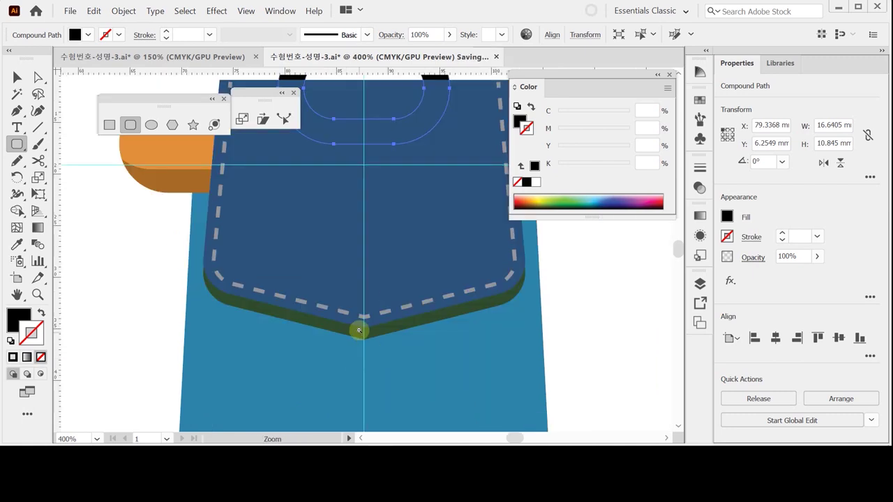
{"action": "scroll", "coordinate": [359, 328], "scroll_direction": "down", "scroll_amount": 3}
{"action": "scroll", "coordinate": [338, 326], "scroll_direction": "up", "scroll_amount": 1}
{"action": "scroll", "coordinate": [339, 326], "scroll_direction": "right", "scroll_amount": 3}
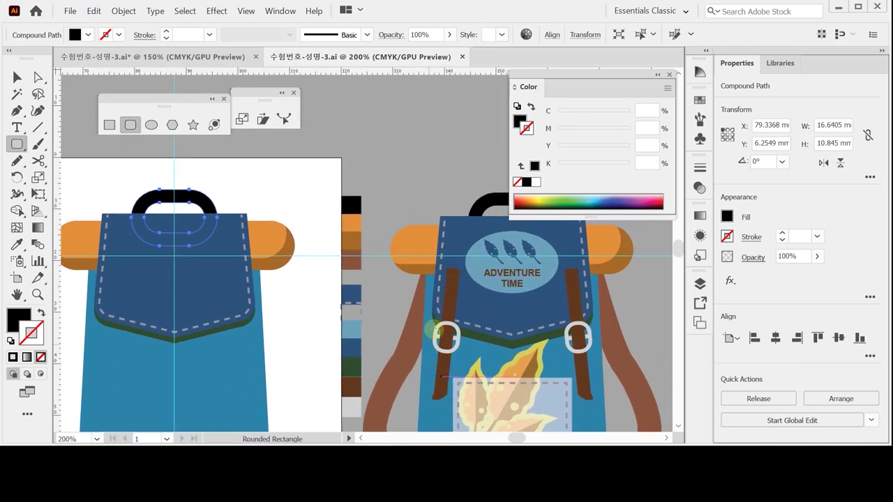
{"action": "key", "text": "space"}
{"action": "left_click_drag", "start_coordinate": [292, 336], "coordinate": [384, 285]}
{"action": "left_click", "coordinate": [271, 302], "text": "ctrl"}
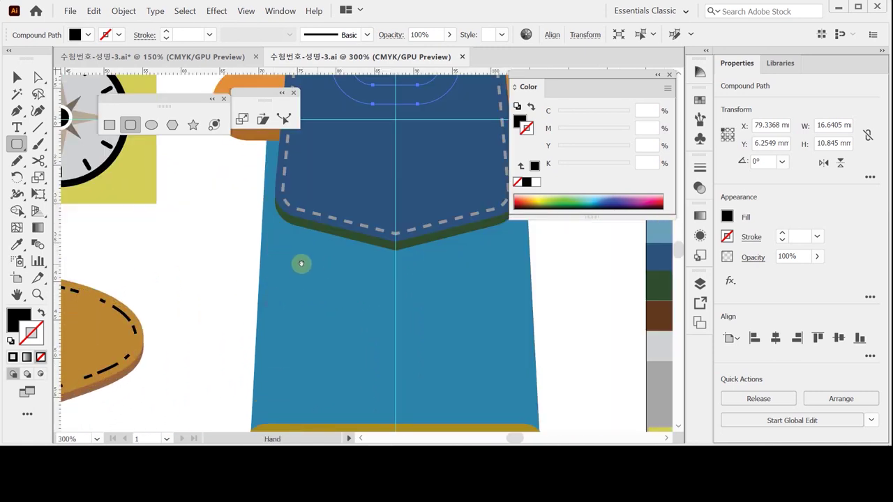
{"action": "left_click_drag", "start_coordinate": [298, 277], "coordinate": [333, 284]}
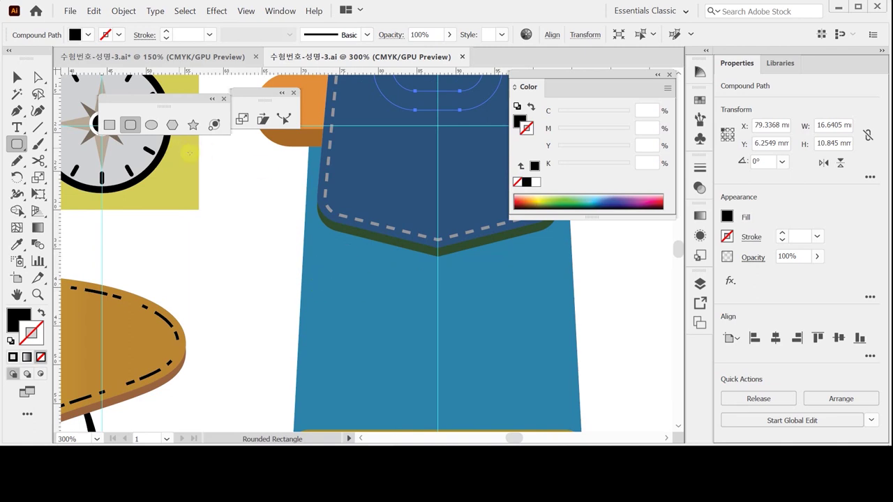
{"action": "left_click", "coordinate": [110, 124]}
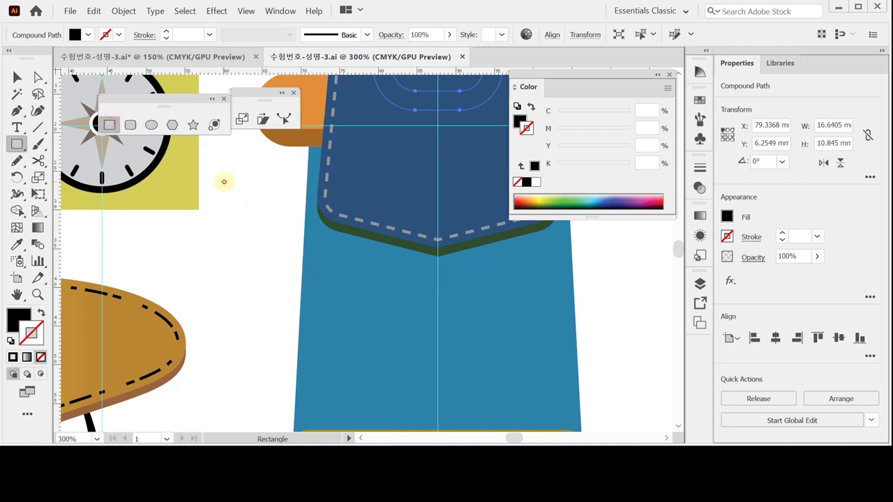
{"action": "left_click", "coordinate": [224, 183]}
{"action": "type", "text": "2."}
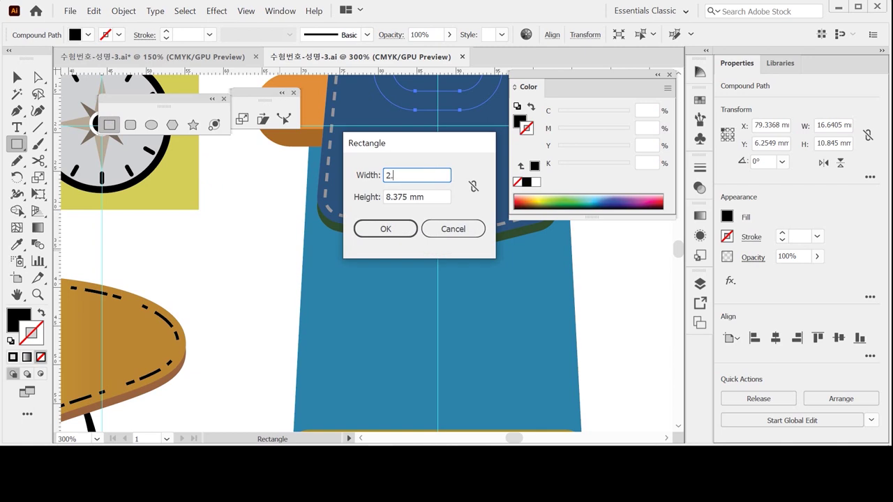
{"action": "key", "text": "Tab"}
{"action": "type", "text": "5"}
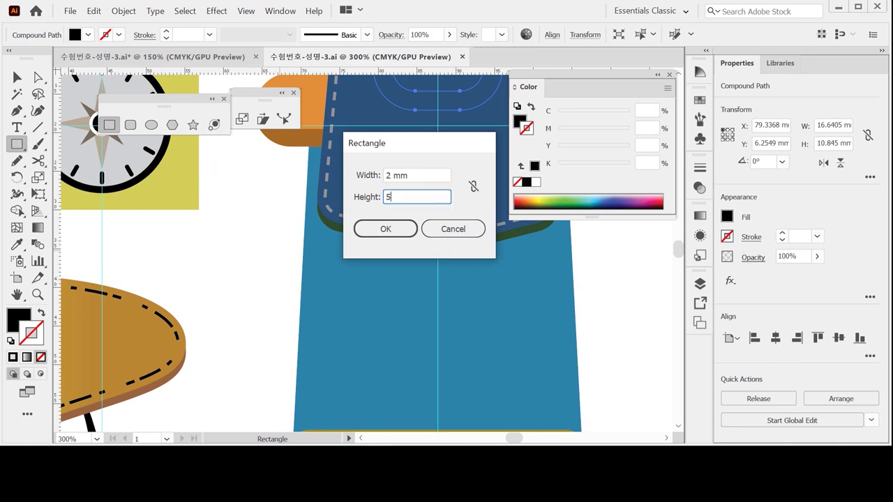
{"action": "key", "text": "Tab"}
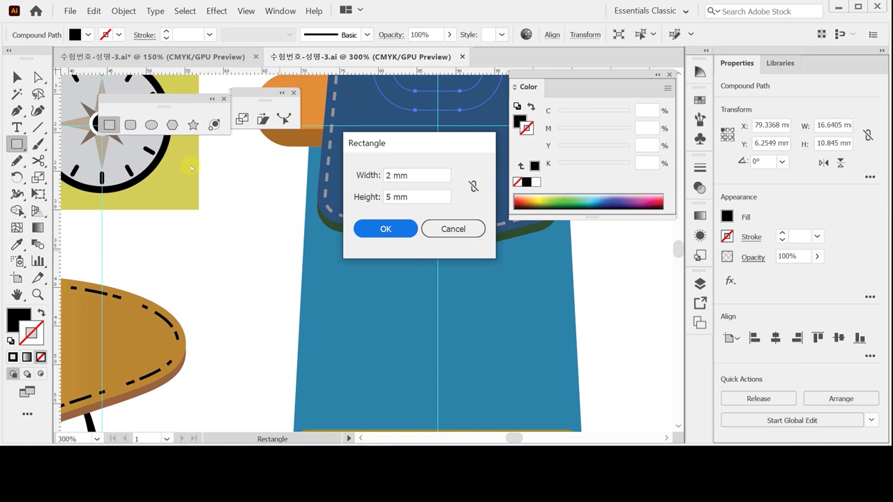
{"action": "left_click", "coordinate": [387, 175]}
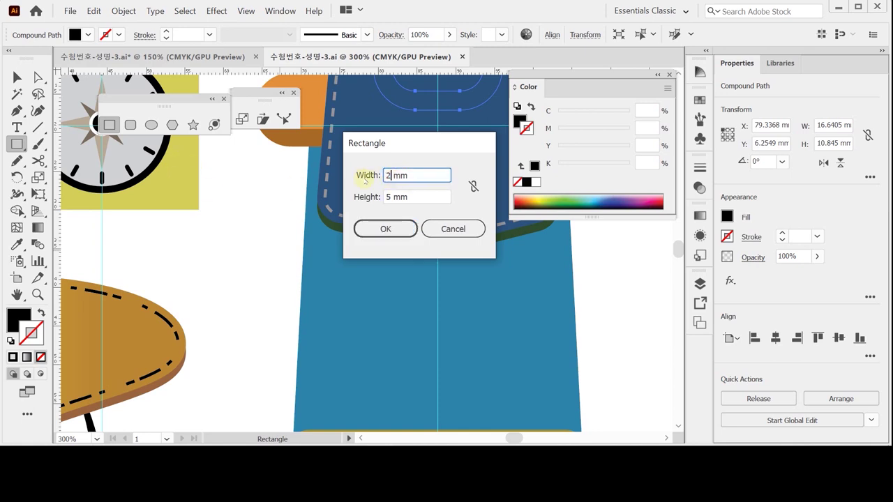
{"action": "type", "text": ".5"}
{"action": "key", "text": "Tab"}
{"action": "type", "text": "25"}
{"action": "key", "text": "Return"}
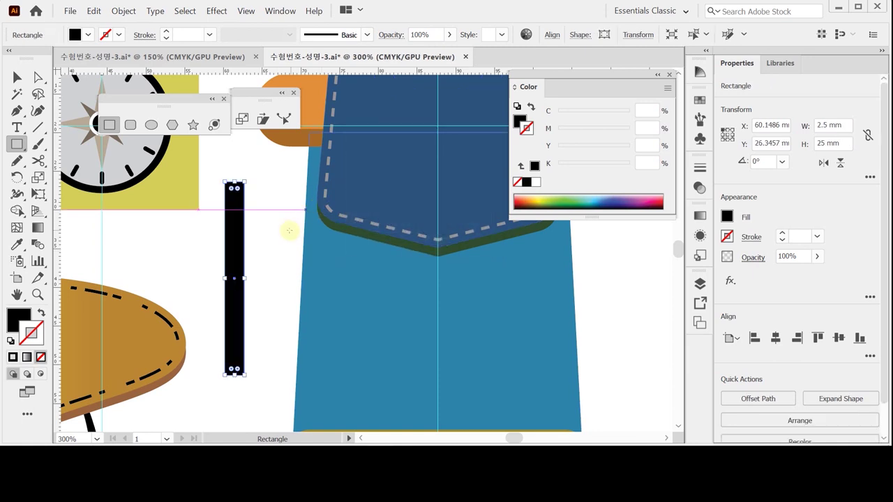
Fill the strap rectangle with the dark brown C40 M70 Y90 K50 sampled from the reference backpack's strap.
{"action": "key", "text": "ctrl+minus"}
{"action": "key", "text": "i"}
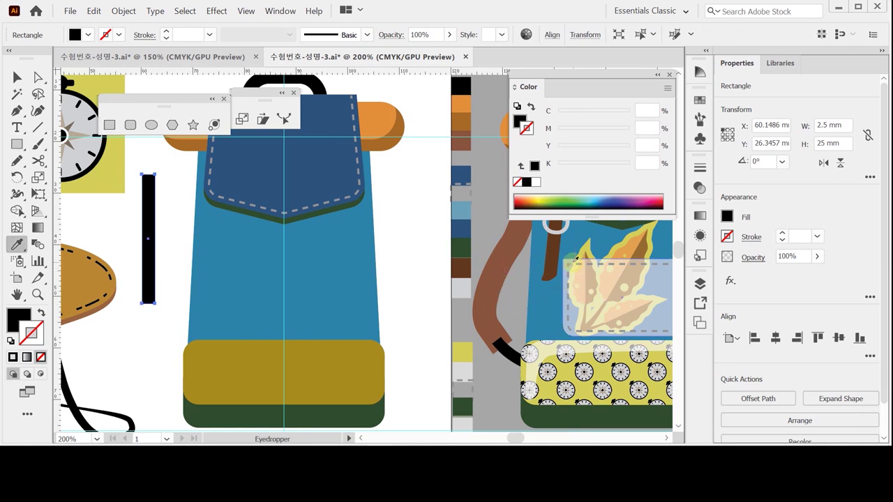
{"action": "left_click", "coordinate": [553, 256]}
{"action": "left_click", "coordinate": [518, 122]}
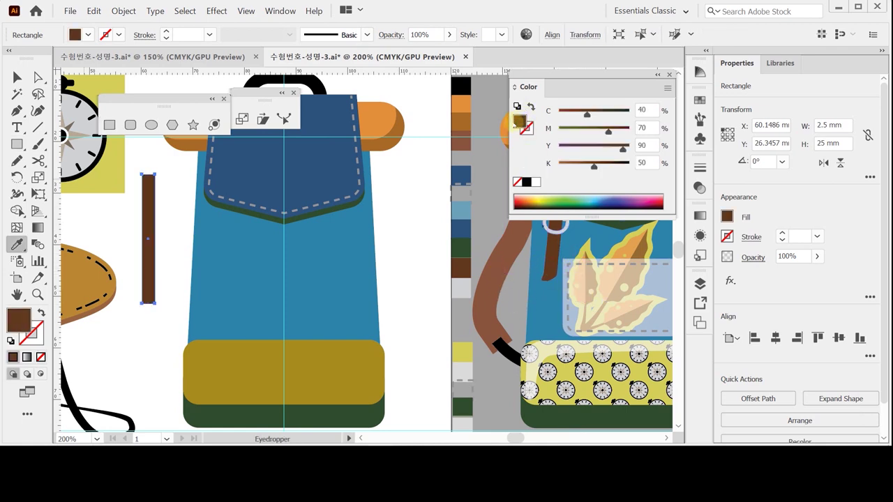
{"action": "left_click_drag", "start_coordinate": [224, 281], "coordinate": [325, 272]}
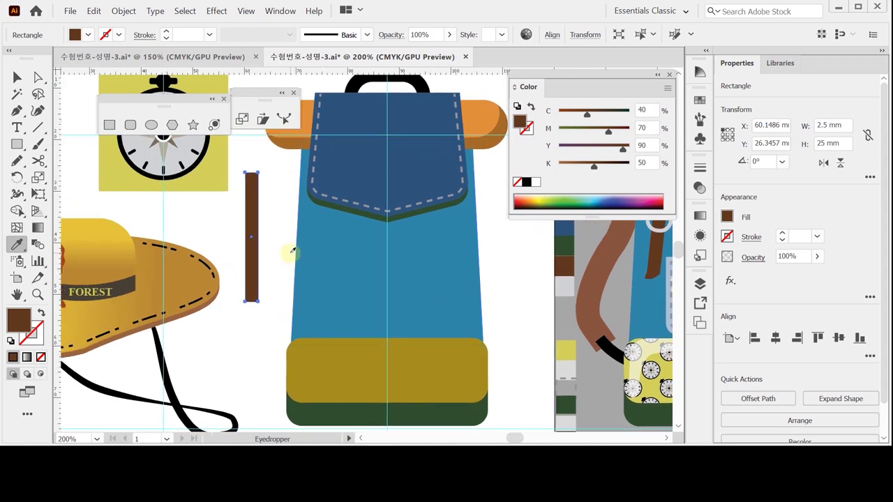
Round only the strap's two bottom corners to a radius of about 0.9 mm.
{"action": "key", "text": "a"}
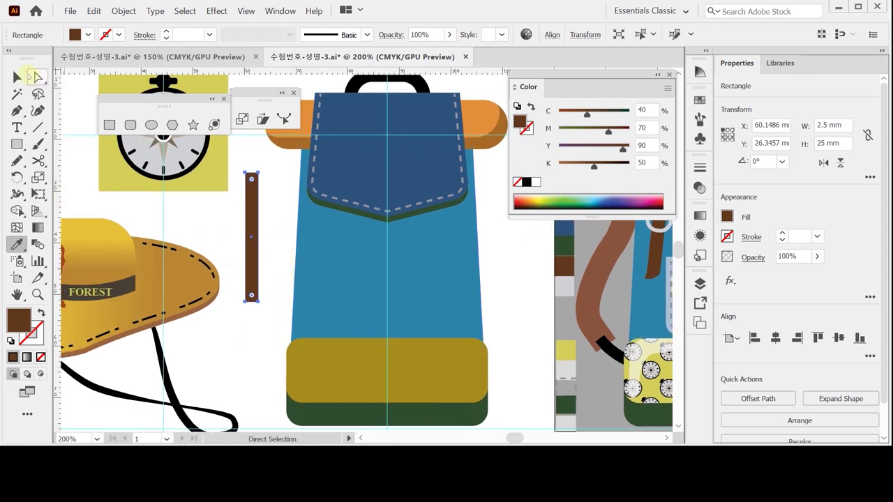
{"action": "left_click", "coordinate": [37, 77]}
{"action": "left_click_drag", "start_coordinate": [235, 290], "coordinate": [270, 356]}
{"action": "left_click_drag", "start_coordinate": [225, 285], "coordinate": [338, 337]}
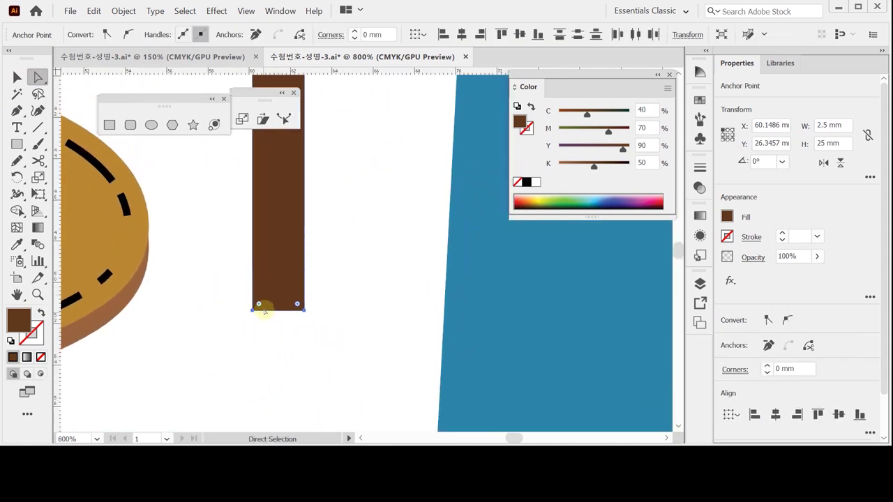
{"action": "left_click_drag", "start_coordinate": [259, 304], "coordinate": [269, 290]}
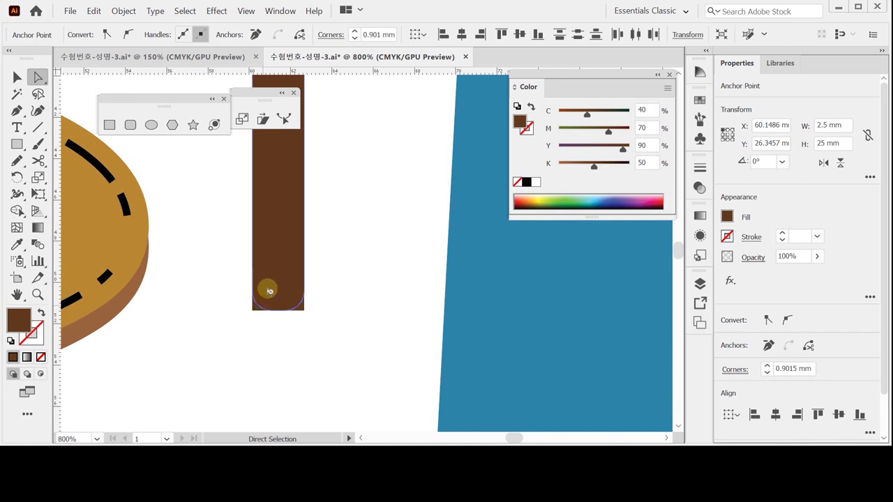
{"action": "left_click_drag", "start_coordinate": [269, 291], "coordinate": [268, 290]}
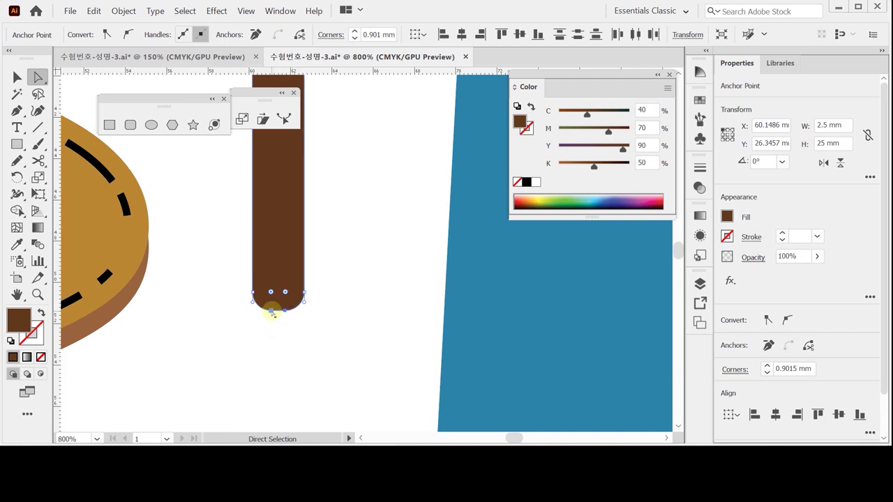
Shift the strap's lowest anchor points down and left to slant the tip, making it about 2.84 by 25.66 mm, and save the document.
{"action": "left_click_drag", "start_coordinate": [271, 313], "coordinate": [254, 325]}
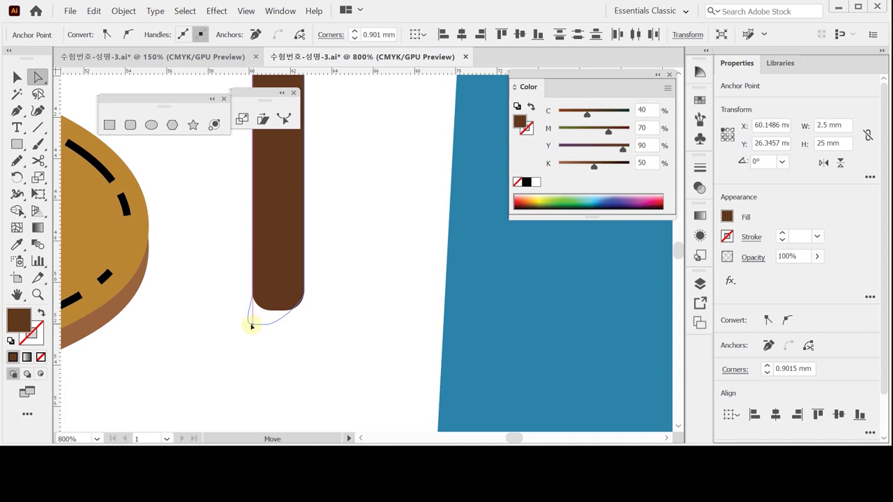
{"action": "left_click_drag", "start_coordinate": [252, 325], "coordinate": [248, 323]}
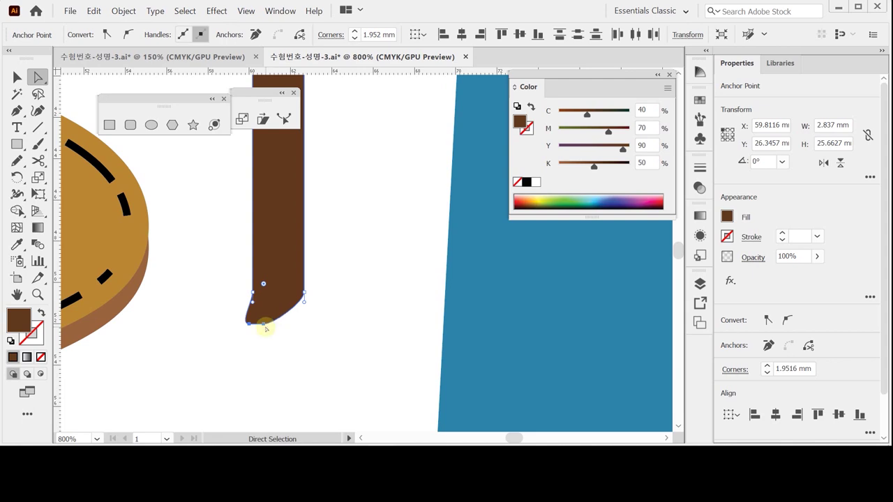
{"action": "key", "text": "ctrl"}
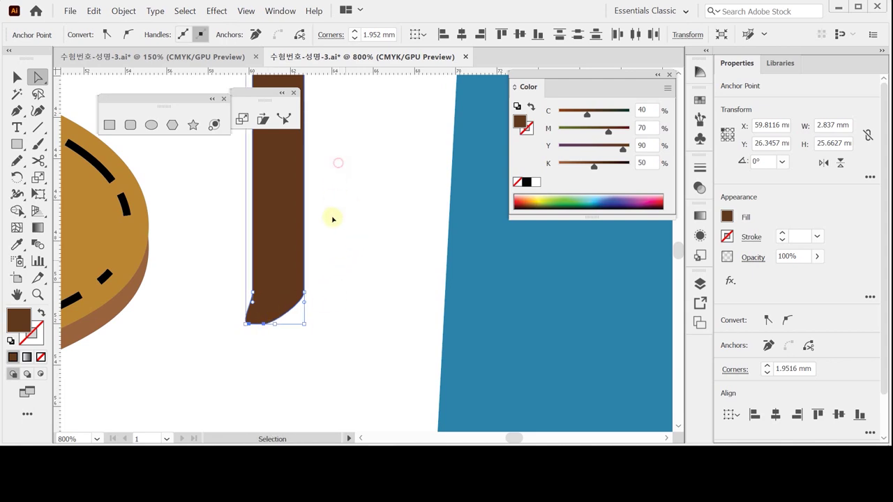
{"action": "key", "text": "ctrl+s"}
Create a 4.5 mm by 5.5 mm rounded rectangle with a 2 mm corner radius over the strap for its buckle.
{"action": "left_click_drag", "start_coordinate": [331, 177], "coordinate": [327, 247]}
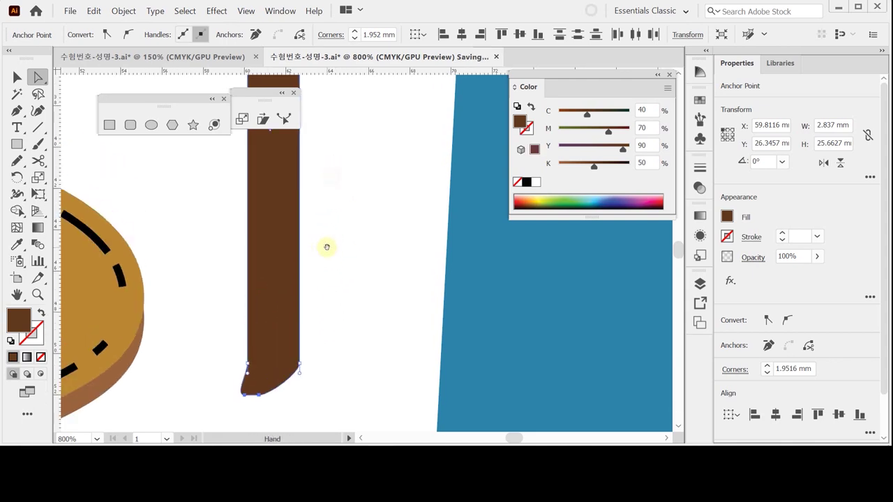
{"action": "left_click", "coordinate": [170, 165]}
{"action": "left_click", "coordinate": [152, 124]}
{"action": "left_click", "coordinate": [130, 125]}
{"action": "left_click_drag", "start_coordinate": [195, 189], "coordinate": [216, 231]}
{"action": "left_click", "coordinate": [198, 233]}
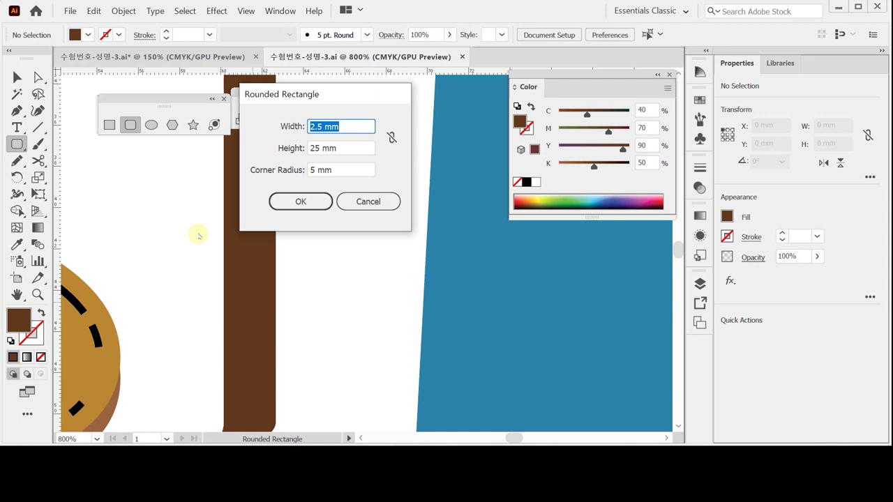
{"action": "type", "text": "4.5"}
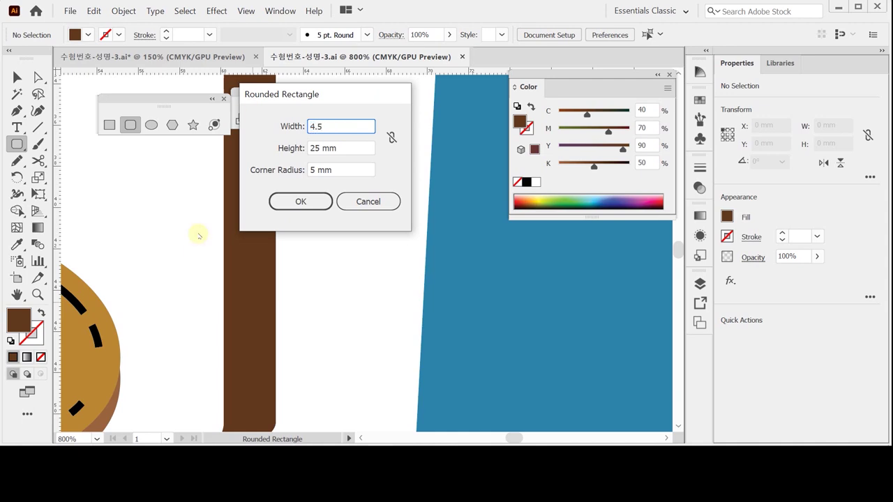
{"action": "key", "text": "Tab"}
{"action": "type", "text": "5"}
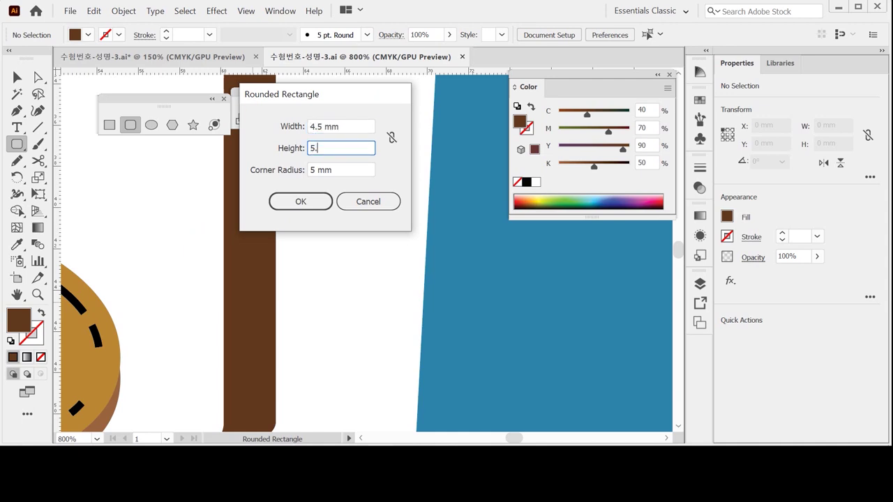
{"action": "type", "text": ".5"}
{"action": "key", "text": "Tab"}
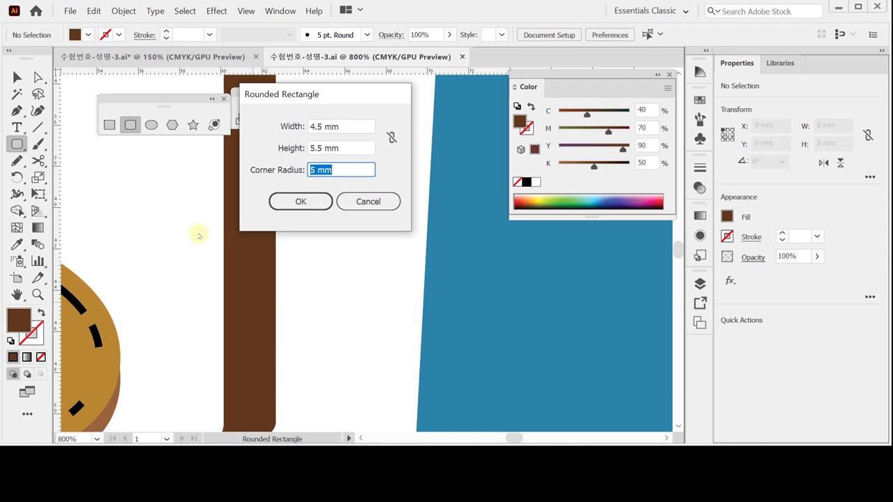
{"action": "type", "text": "2"}
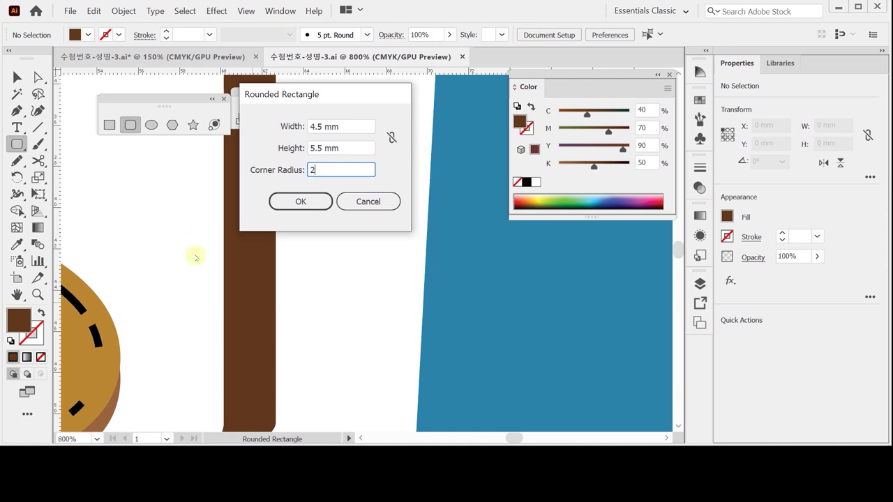
{"action": "key", "text": "Return"}
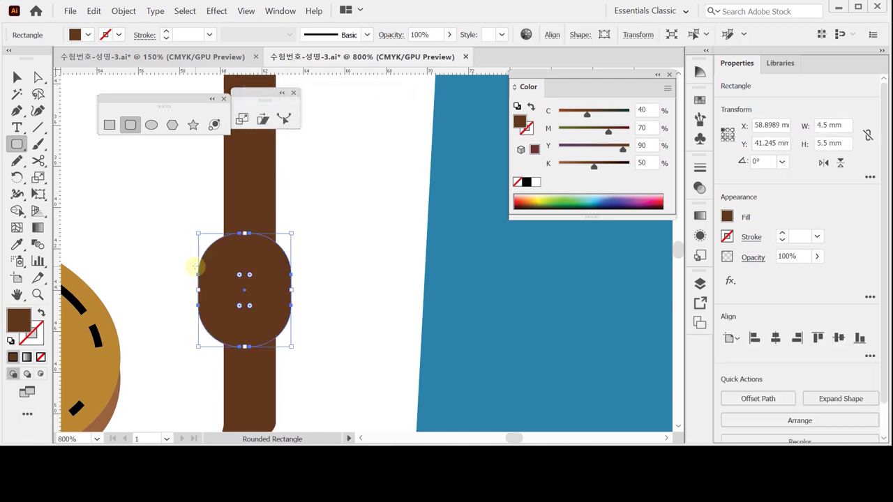
Give the buckle shape no fill and a 2 pt stroke in 20% black.
{"action": "key", "text": "a"}
{"action": "left_click", "coordinate": [11, 340]}
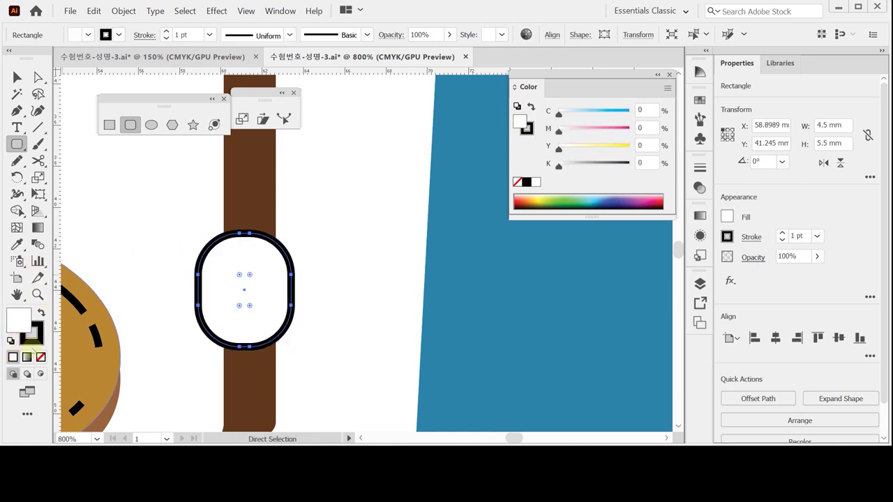
{"action": "left_click", "coordinate": [40, 357]}
{"action": "left_click", "coordinate": [37, 340]}
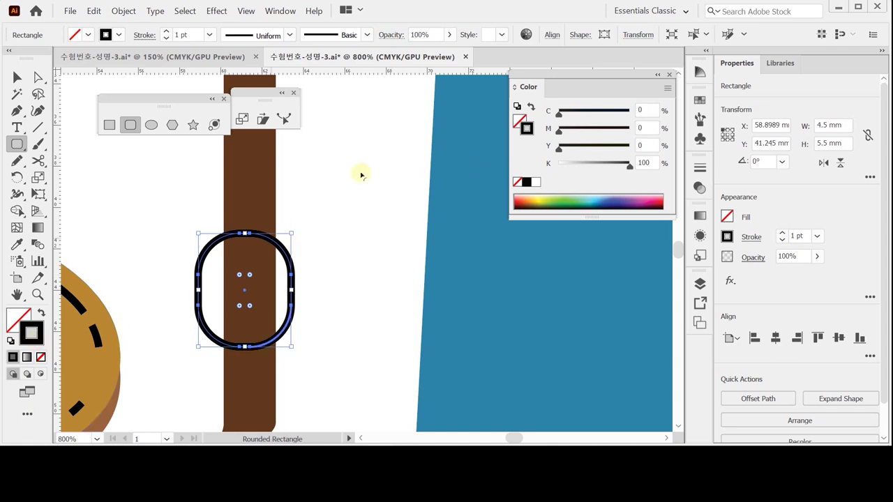
{"action": "left_click", "coordinate": [652, 163]}
{"action": "type", "text": "20"}
{"action": "key", "text": "Return"}
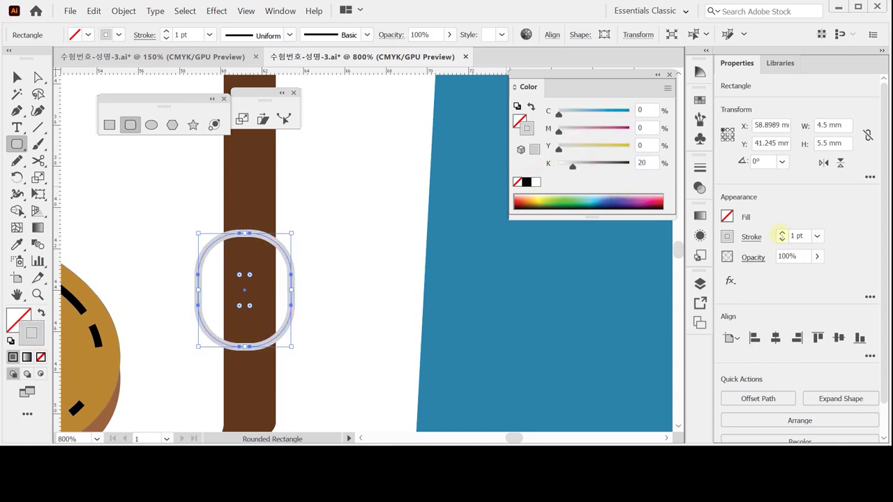
{"action": "left_click", "coordinate": [781, 233]}
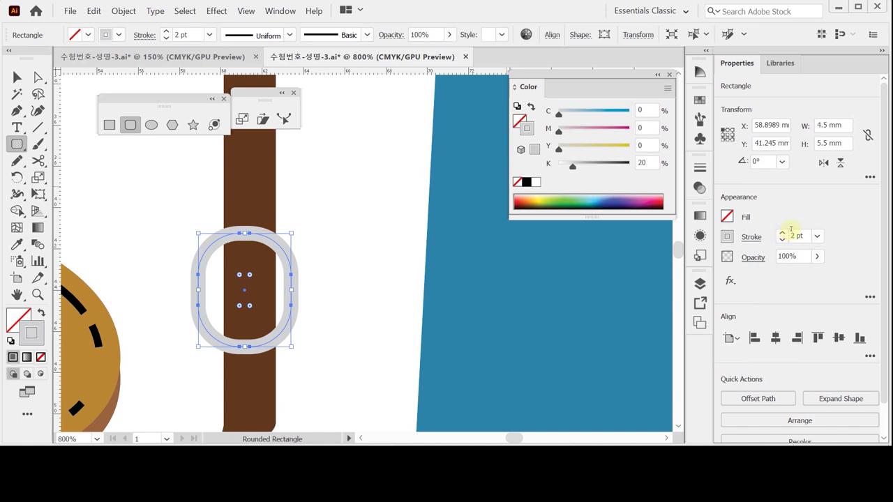
Draw a 4.5 mm horizontal line across the middle of the buckle as its crossbar.
{"action": "key", "text": "a"}
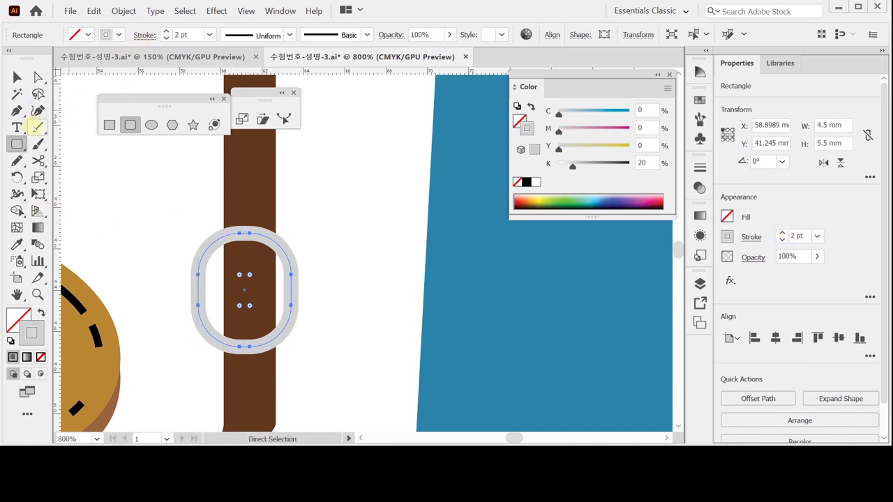
{"action": "left_click", "coordinate": [38, 127]}
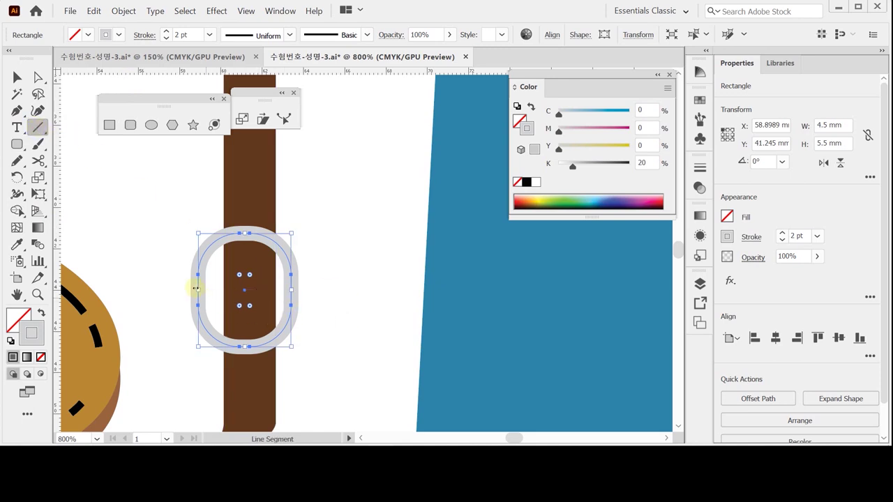
{"action": "left_click_drag", "start_coordinate": [198, 290], "coordinate": [291, 290]}
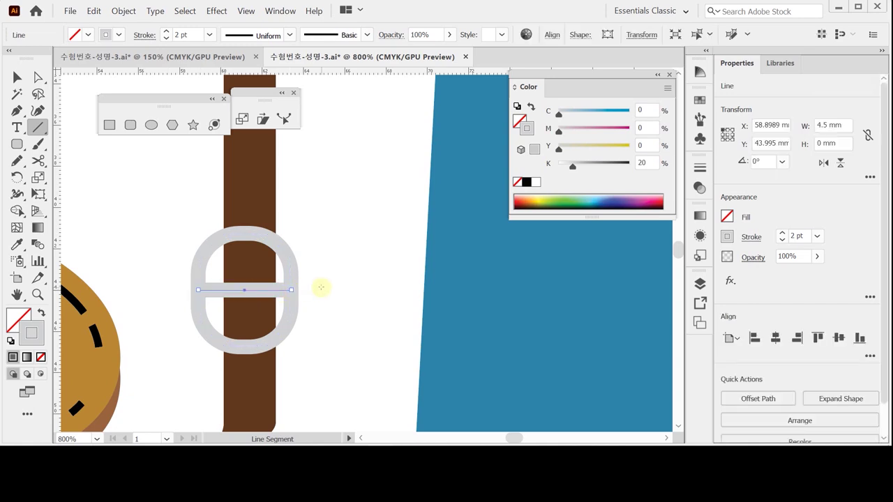
Align the horizontal centres of the buckle ring, crossbar and strap.
{"action": "left_click", "coordinate": [18, 76]}
{"action": "left_click_drag", "start_coordinate": [180, 241], "coordinate": [322, 328]}
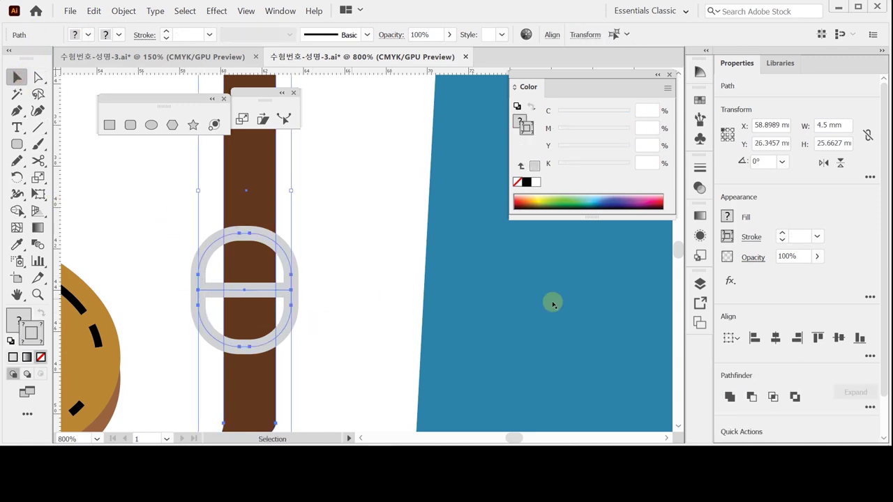
{"action": "left_click", "coordinate": [775, 338]}
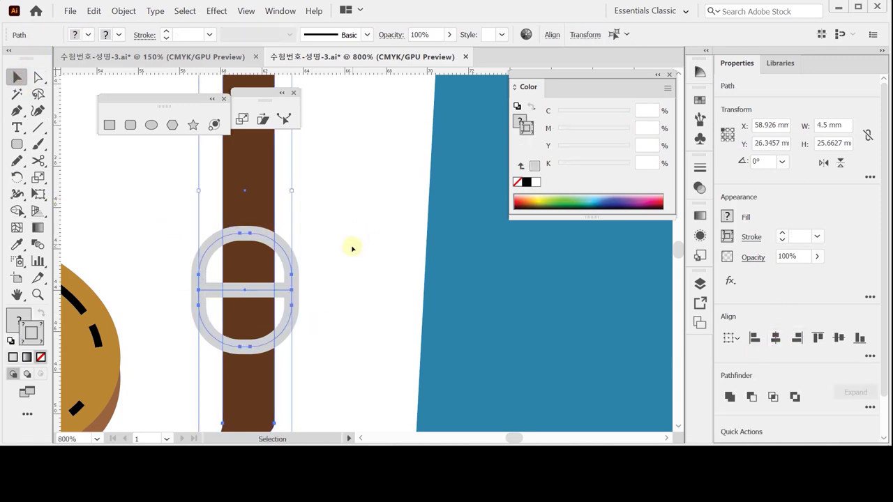
{"action": "left_click", "coordinate": [344, 268]}
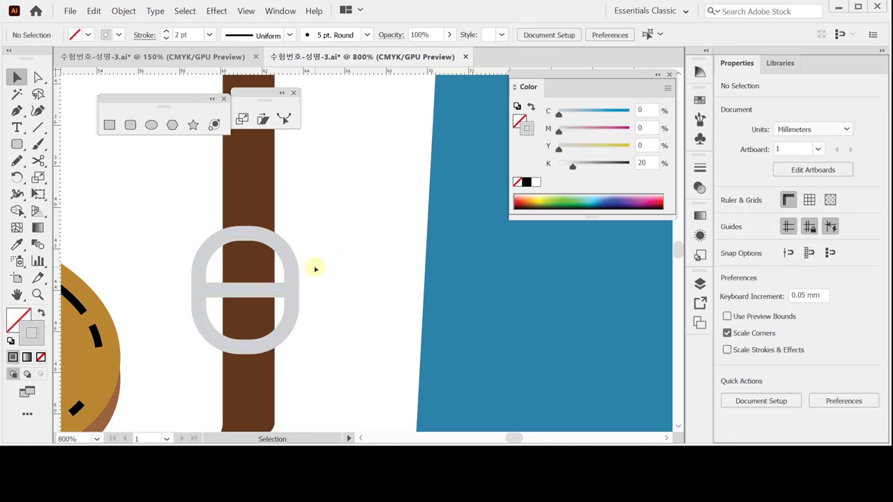
Move the strap together with its buckle slightly up and toward the backpack body.
{"action": "left_click", "coordinate": [282, 305]}
{"action": "left_click", "coordinate": [301, 295], "text": "ctrl+alt"}
{"action": "scroll", "coordinate": [291, 286], "scroll_direction": "right", "scroll_amount": 2}
{"action": "left_click", "coordinate": [360, 270], "text": "ctrl+alt"}
{"action": "left_click", "coordinate": [254, 319], "text": "ctrl"}
{"action": "scroll", "coordinate": [218, 315], "scroll_direction": "right", "scroll_amount": 2}
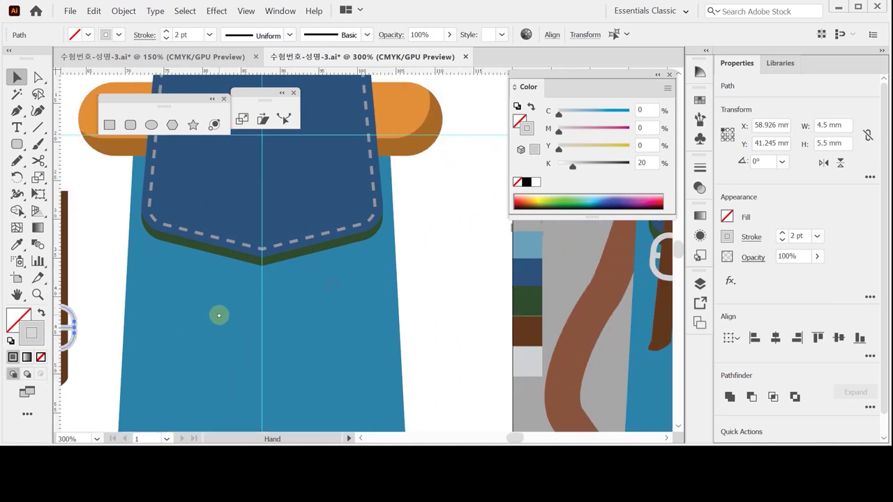
{"action": "left_click", "coordinate": [276, 304], "text": "ctrl"}
{"action": "left_click", "coordinate": [356, 273], "text": "ctrl+alt"}
{"action": "left_click", "coordinate": [356, 272], "text": "ctrl+alt"}
{"action": "left_click", "coordinate": [355, 273], "text": "ctrl+alt"}
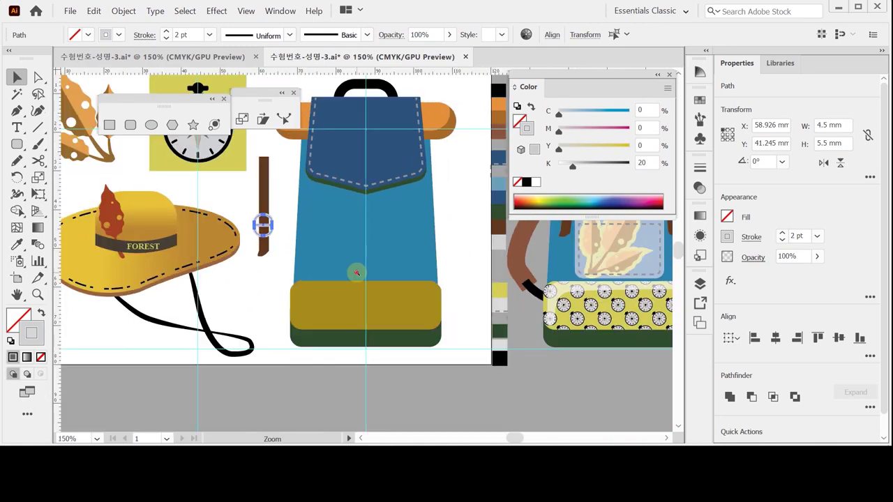
{"action": "left_click", "coordinate": [355, 273], "text": "ctrl+alt"}
{"action": "left_click_drag", "start_coordinate": [356, 261], "coordinate": [325, 272]}
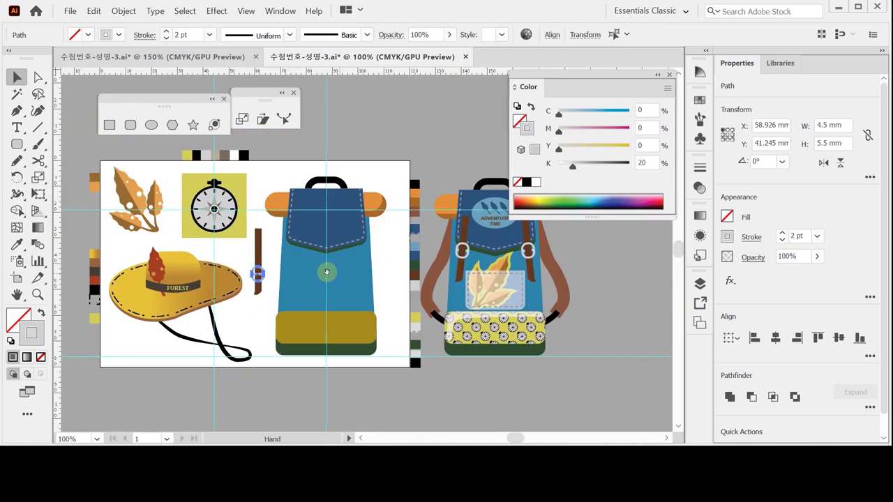
{"action": "left_click", "coordinate": [258, 264], "text": "shift"}
{"action": "left_click_drag", "start_coordinate": [260, 264], "coordinate": [263, 262]}
{"action": "key", "text": "ctrl+shift+a"}
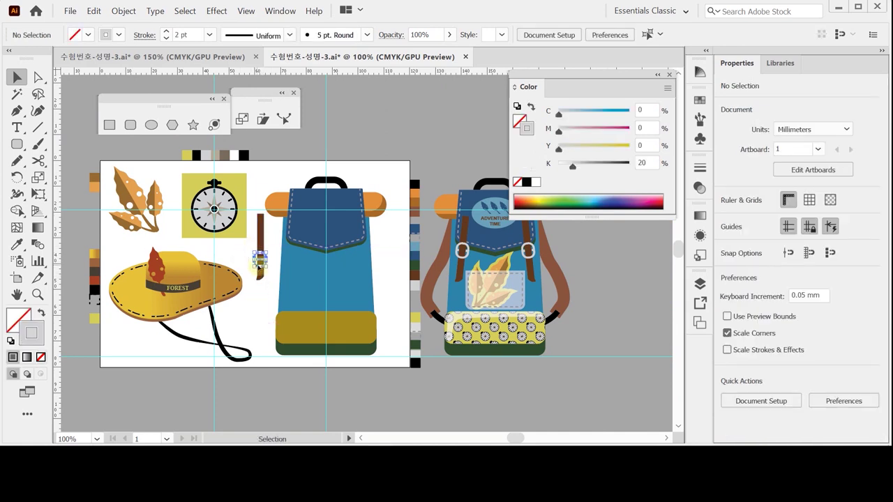
Nudge the buckle up along the strap to about Y 29.54 mm and save the document.
{"action": "left_click", "coordinate": [259, 261]}
{"action": "key", "text": "Up"}
{"action": "key", "text": "Up"}
{"action": "key", "text": "Up"}
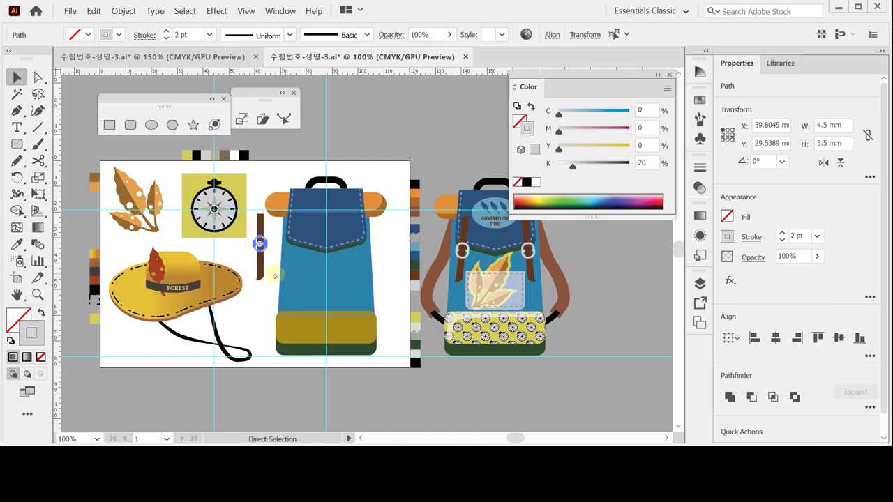
{"action": "left_click_drag", "start_coordinate": [275, 262], "coordinate": [564, 305]}
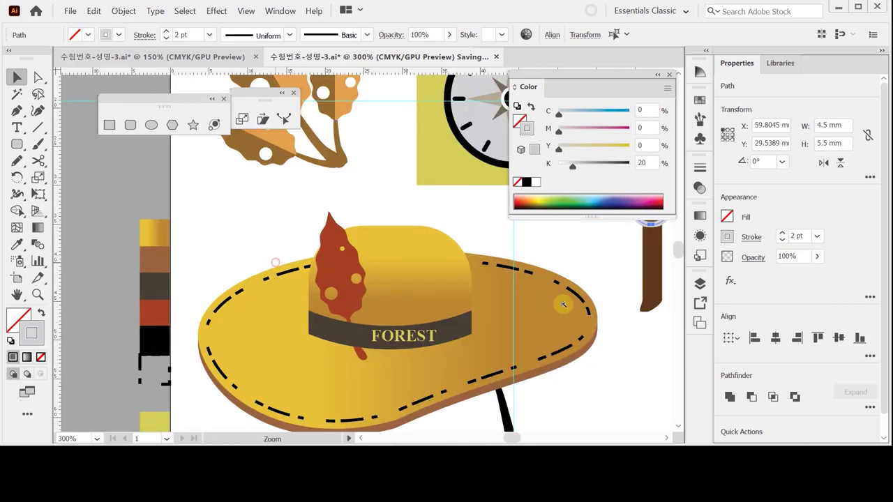
{"action": "key", "text": "ctrl+equal"}
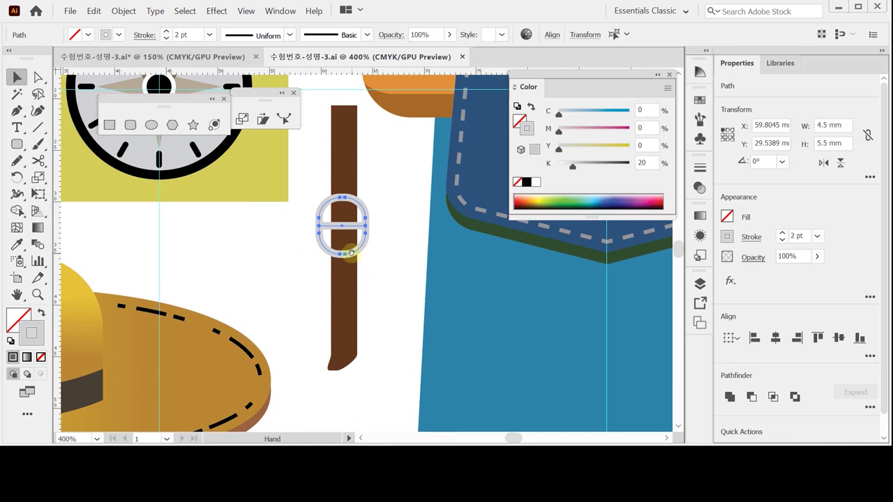
{"action": "left_click_drag", "start_coordinate": [351, 252], "coordinate": [285, 251]}
{"action": "left_click", "coordinate": [325, 210]}
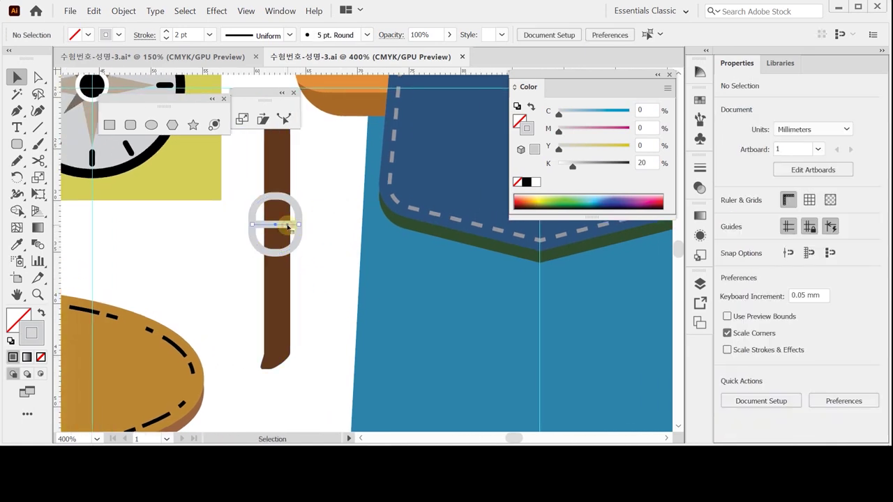
Align the buckle ring, crossbar and strap on their horizontal and vertical centres.
{"action": "left_click", "coordinate": [287, 227]}
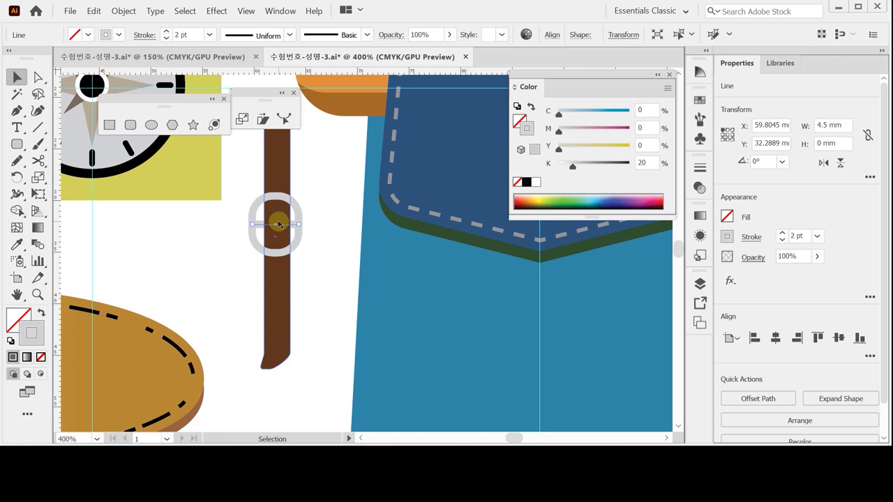
{"action": "left_click_drag", "start_coordinate": [232, 204], "coordinate": [310, 252]}
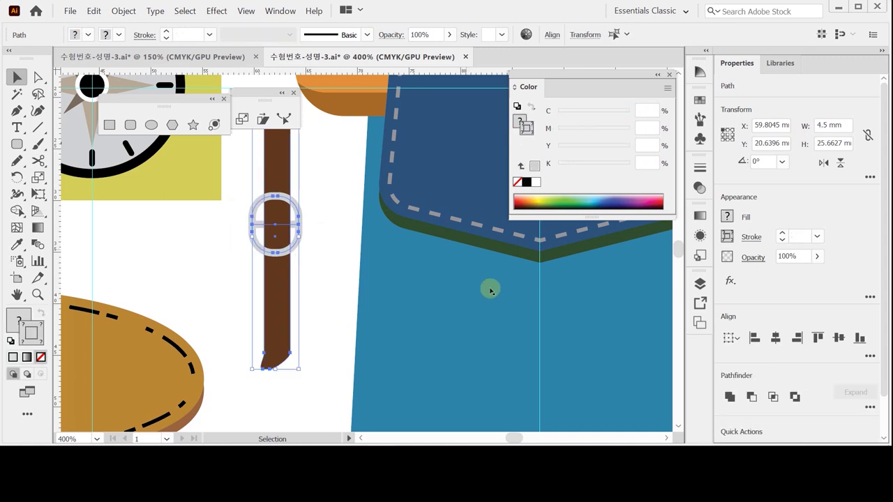
{"action": "left_click", "coordinate": [774, 338]}
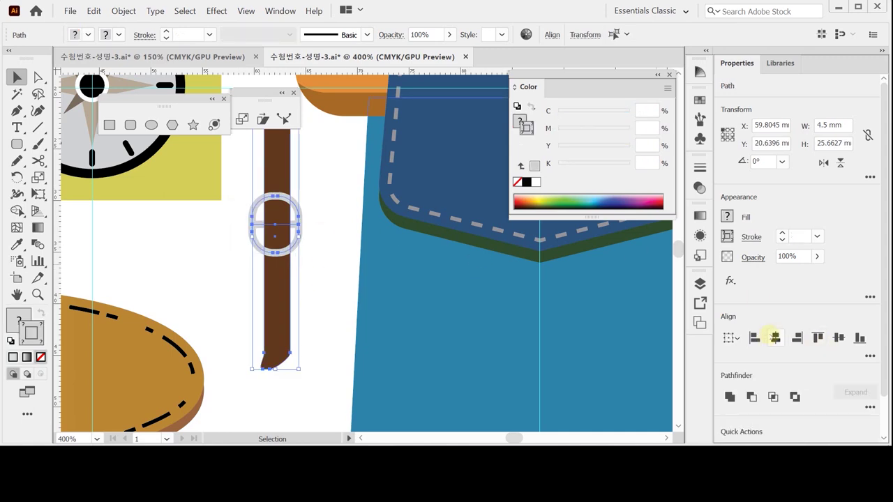
{"action": "left_click", "coordinate": [838, 338]}
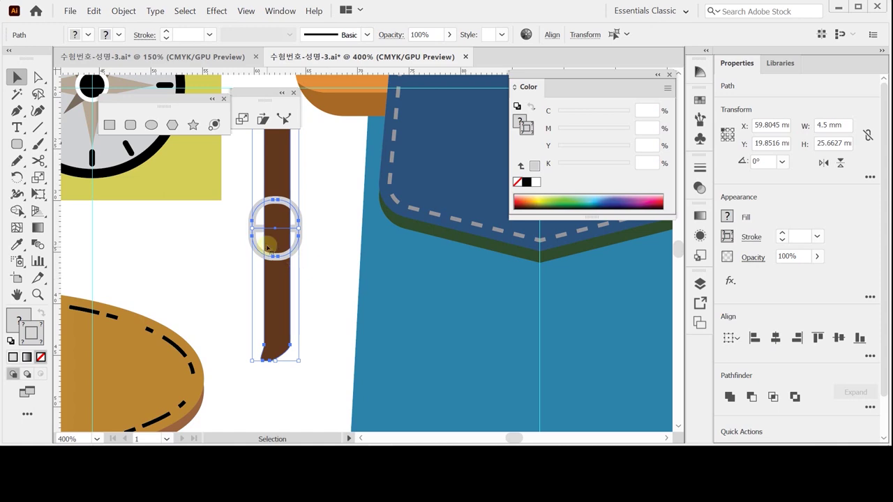
Convert the strokes of the buckle ring and crossbar to outlined shapes with Outline Stroke.
{"action": "left_click_drag", "start_coordinate": [237, 216], "coordinate": [258, 247]}
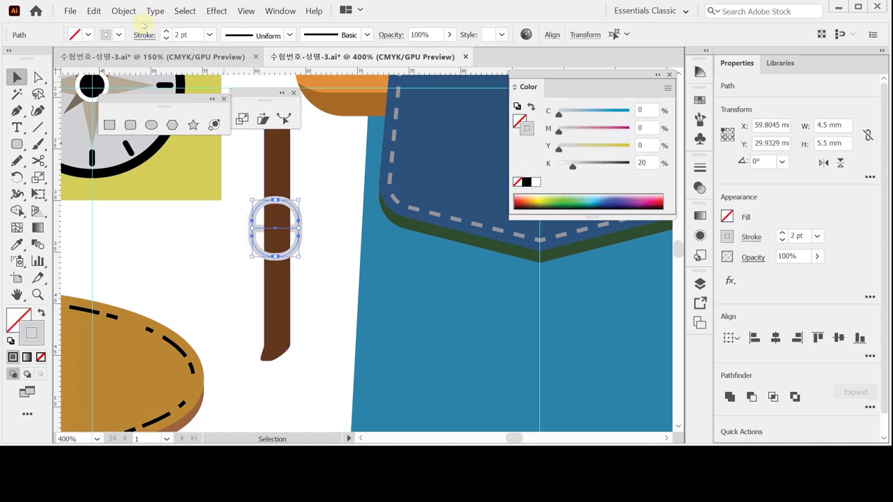
{"action": "left_click", "coordinate": [123, 11]}
{"action": "mouse_move", "coordinate": [187, 247]}
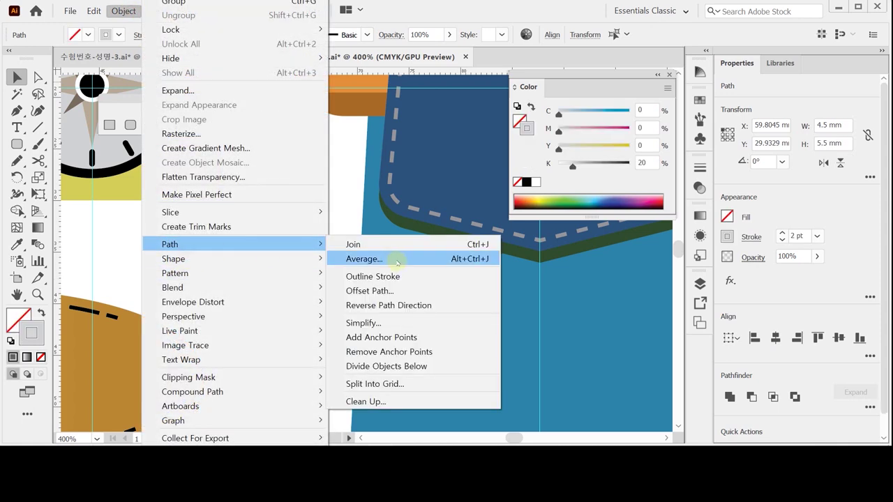
{"action": "left_click", "coordinate": [376, 275]}
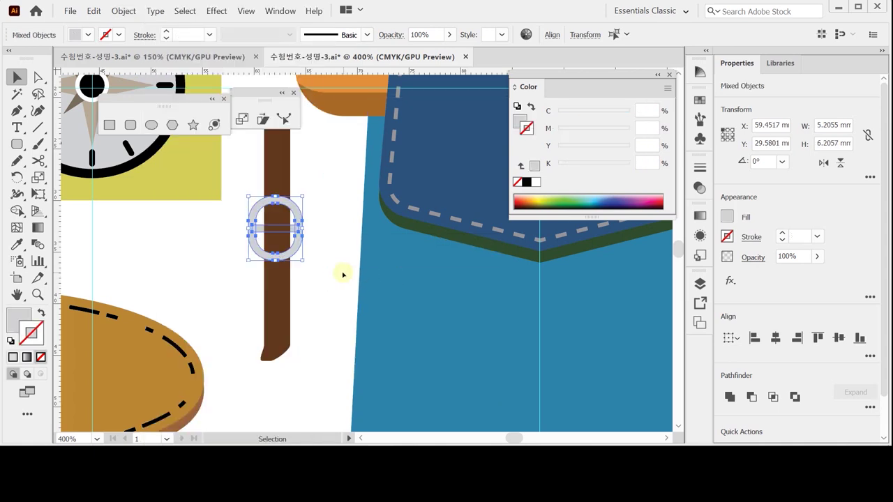
Group the brown strap with the outlined buckle ring and crossbar.
{"action": "left_click_drag", "start_coordinate": [235, 211], "coordinate": [304, 255]}
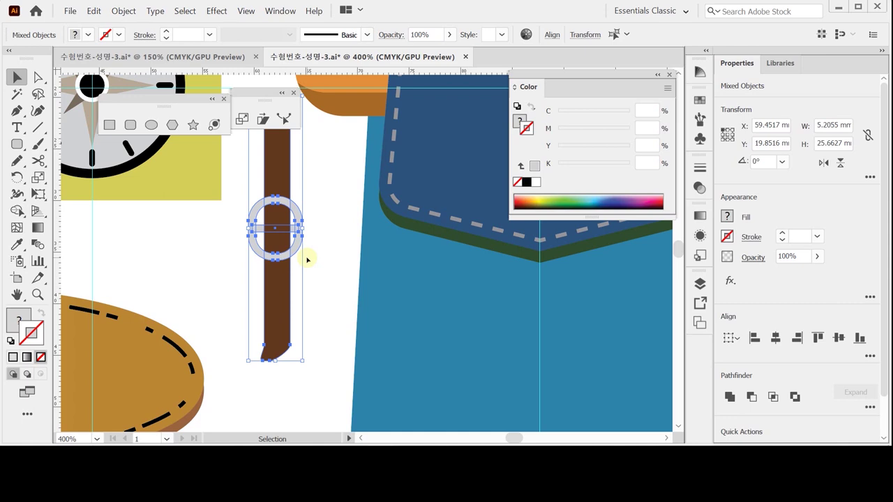
{"action": "left_click", "coordinate": [305, 257]}
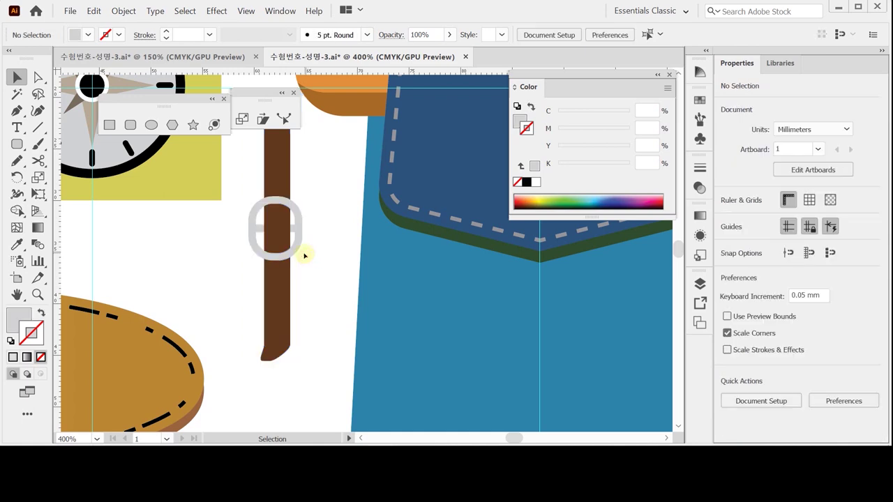
{"action": "left_click_drag", "start_coordinate": [314, 208], "coordinate": [247, 249]}
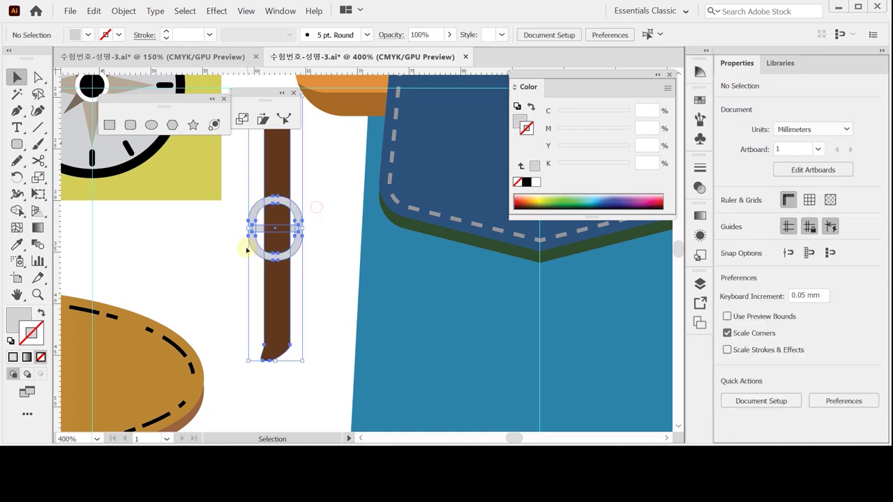
{"action": "left_click", "coordinate": [332, 253]}
{"action": "left_click_drag", "start_coordinate": [335, 202], "coordinate": [252, 272]}
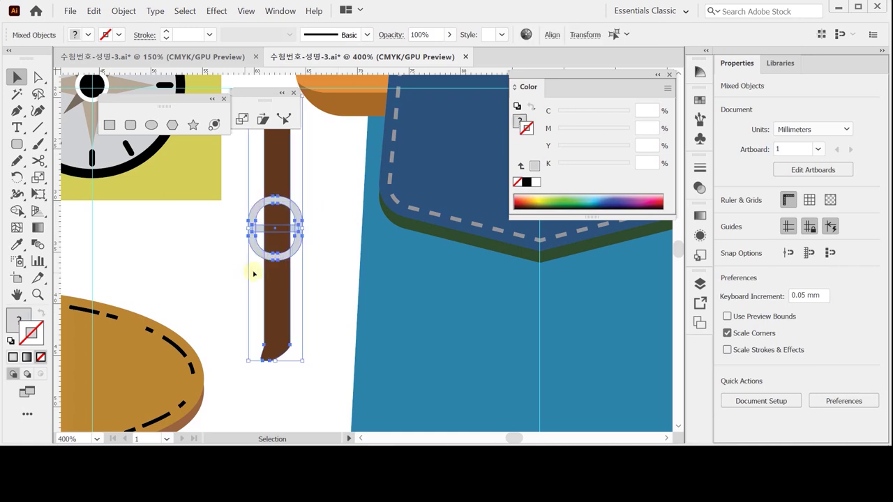
{"action": "key", "text": "ctrl+equal"}
{"action": "left_click_drag", "start_coordinate": [414, 189], "coordinate": [390, 223]}
{"action": "left_click_drag", "start_coordinate": [382, 217], "coordinate": [382, 217]}
{"action": "left_click_drag", "start_coordinate": [414, 140], "coordinate": [311, 273]}
{"action": "key", "text": "ctrl+g"}
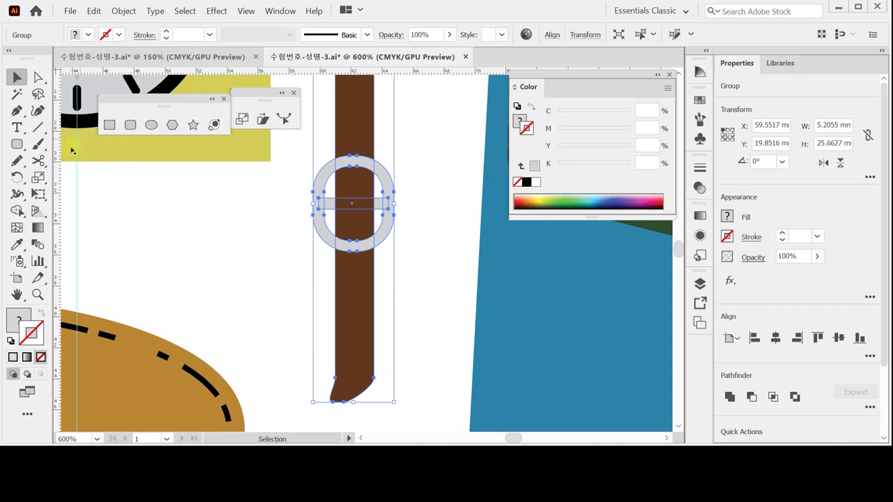
Rotate the strap and buckle group by -6° and place it over the left side of the backpack flap.
{"action": "double_click", "coordinate": [17, 177]}
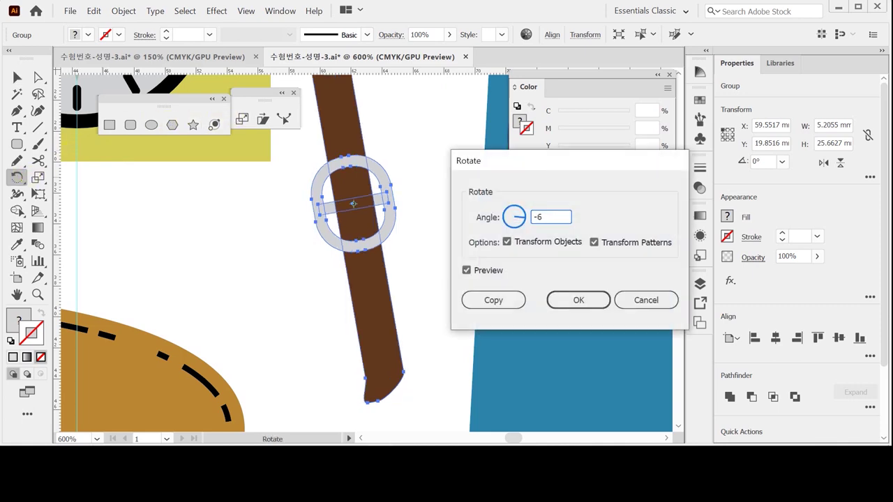
{"action": "key", "text": "Return"}
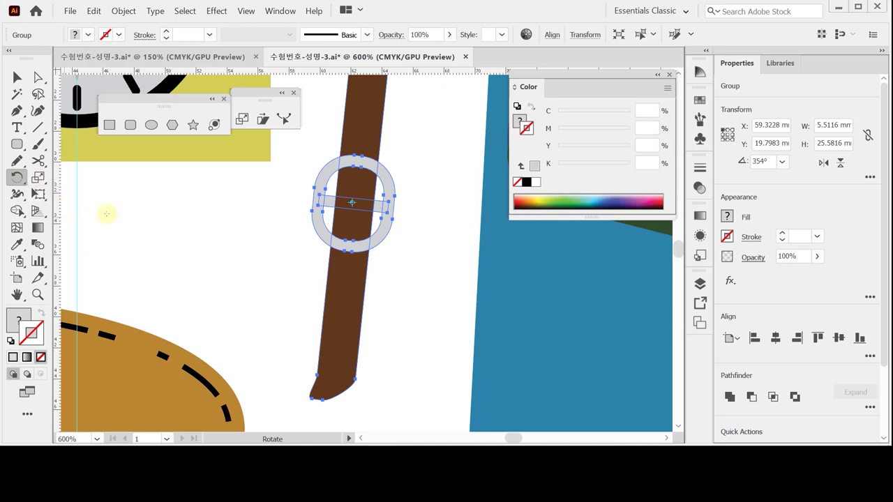
{"action": "scroll", "coordinate": [295, 303], "scroll_direction": "down", "scroll_amount": 4}
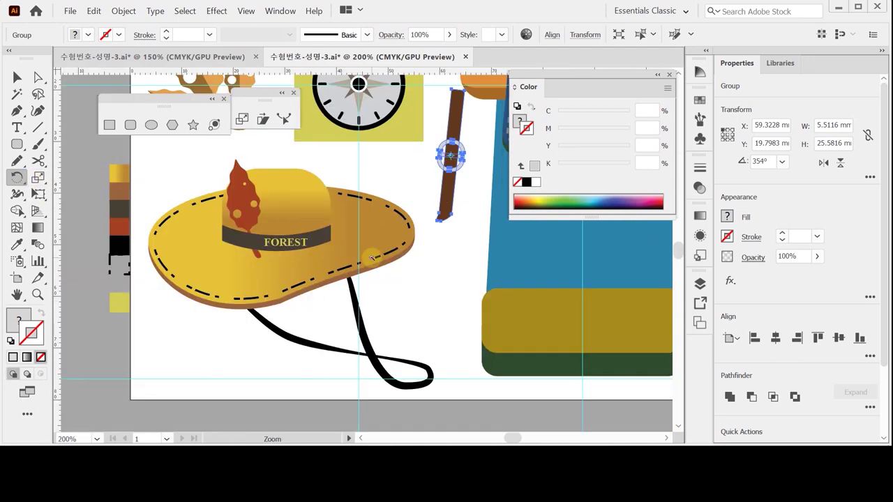
{"action": "left_click_drag", "start_coordinate": [365, 215], "coordinate": [41, 309]}
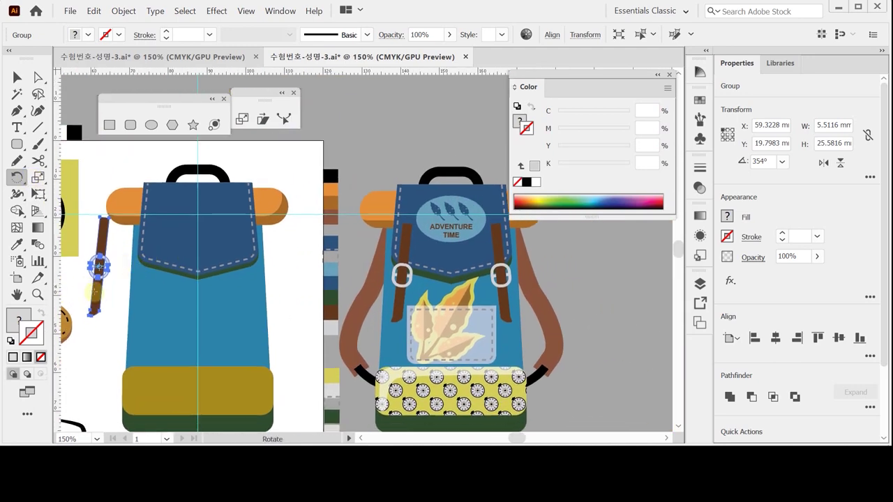
{"action": "left_click_drag", "start_coordinate": [97, 293], "coordinate": [152, 299]}
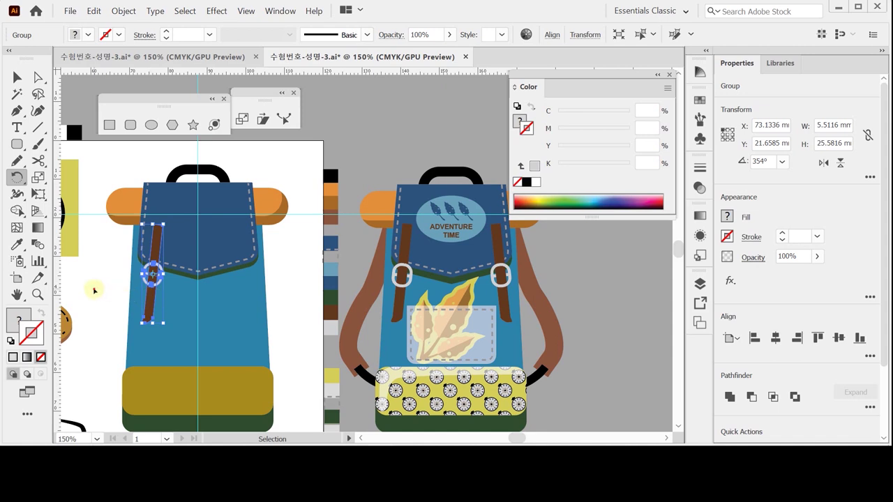
{"action": "left_click", "coordinate": [94, 288], "text": "ctrl"}
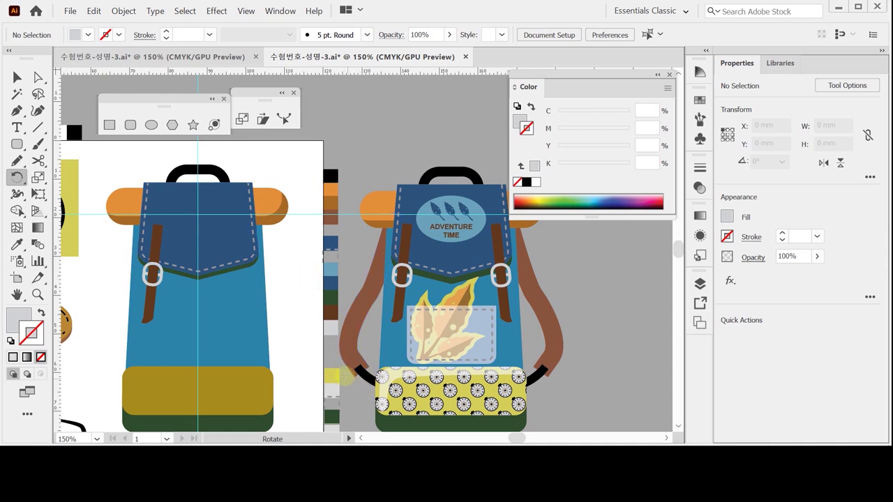
Set up the Pen tool with no fill and the reference shoulder strap's brown (C40 M70 Y80 K20) as stroke.
{"action": "scroll", "coordinate": [197, 311], "scroll_direction": "up", "scroll_amount": 2}
{"action": "left_click_drag", "start_coordinate": [272, 296], "coordinate": [253, 281]}
{"action": "scroll", "coordinate": [272, 265], "scroll_direction": "down", "scroll_amount": 1}
{"action": "left_click_drag", "start_coordinate": [289, 249], "coordinate": [206, 292]}
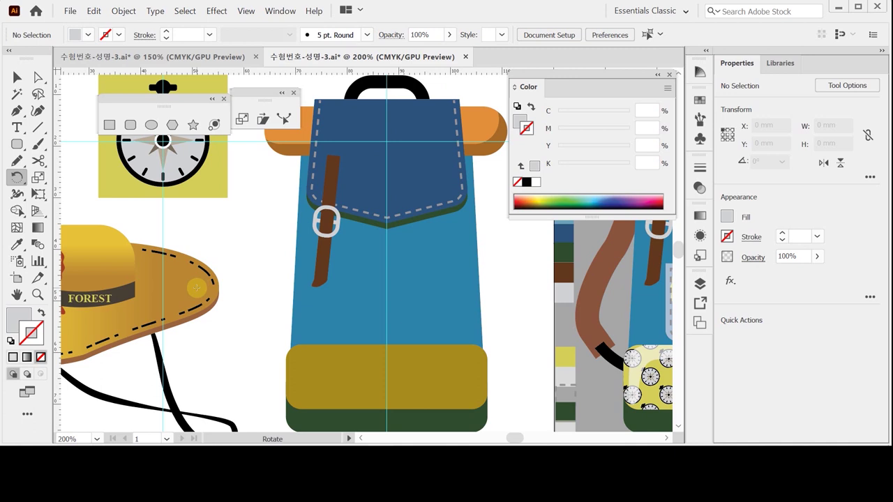
{"action": "key", "text": "ctrl"}
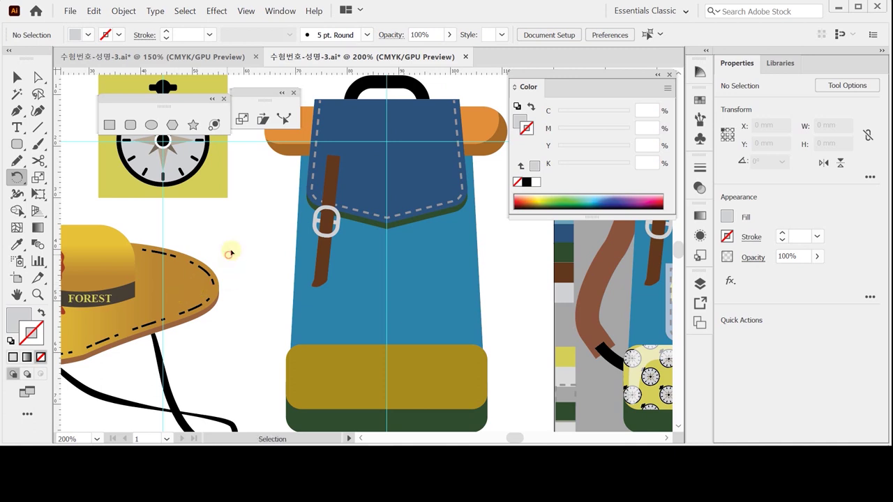
{"action": "left_click", "coordinate": [17, 110]}
{"action": "left_click", "coordinate": [598, 309], "text": "ctrl"}
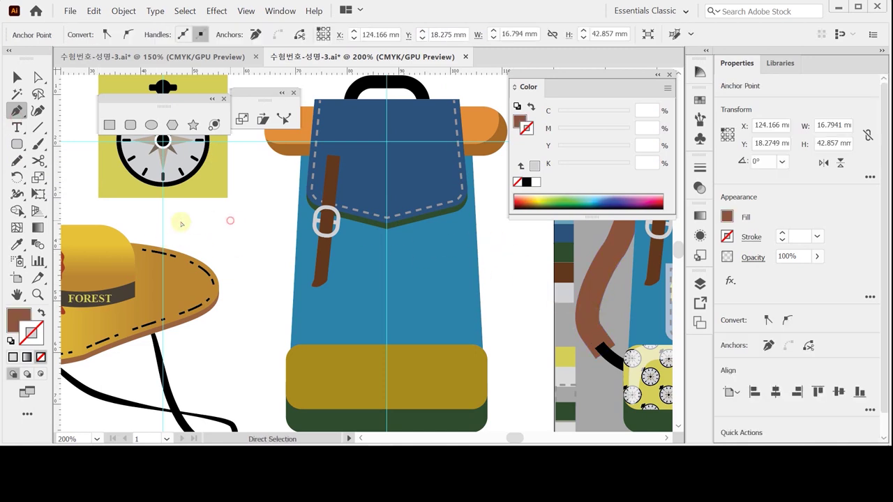
{"action": "left_click", "coordinate": [213, 223], "text": "ctrl"}
{"action": "left_click", "coordinate": [40, 312]}
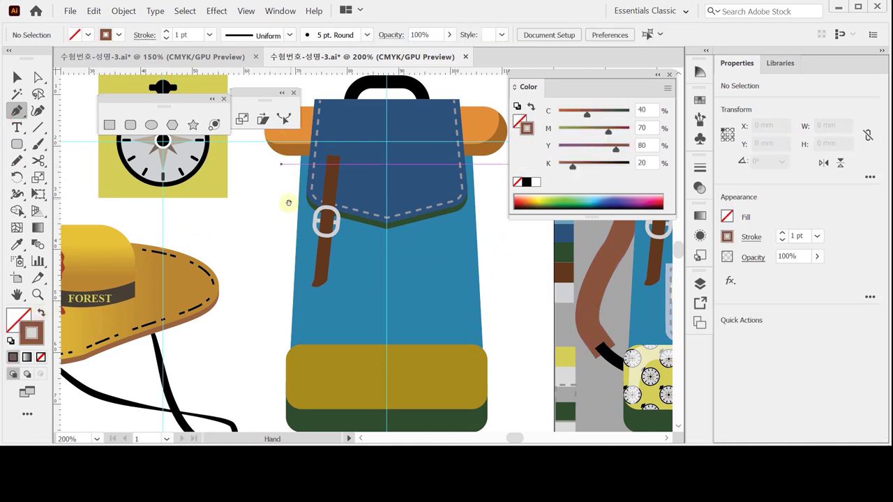
{"action": "left_click_drag", "start_coordinate": [292, 194], "coordinate": [244, 213]}
{"action": "double_click", "coordinate": [536, 86]}
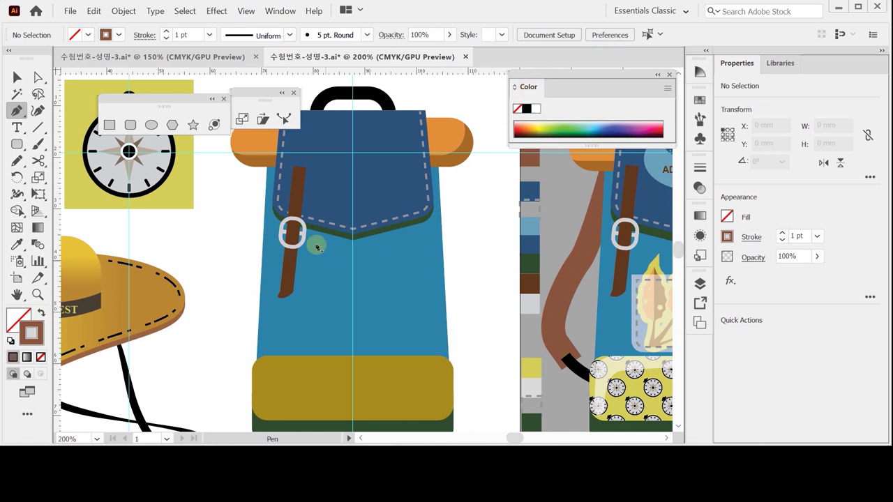
Draw a curved shoulder strap path from below the bedroll down the backpack's left side to beside the base pocket.
{"action": "left_click", "coordinate": [271, 162]}
{"action": "left_click_drag", "start_coordinate": [239, 253], "coordinate": [227, 265]}
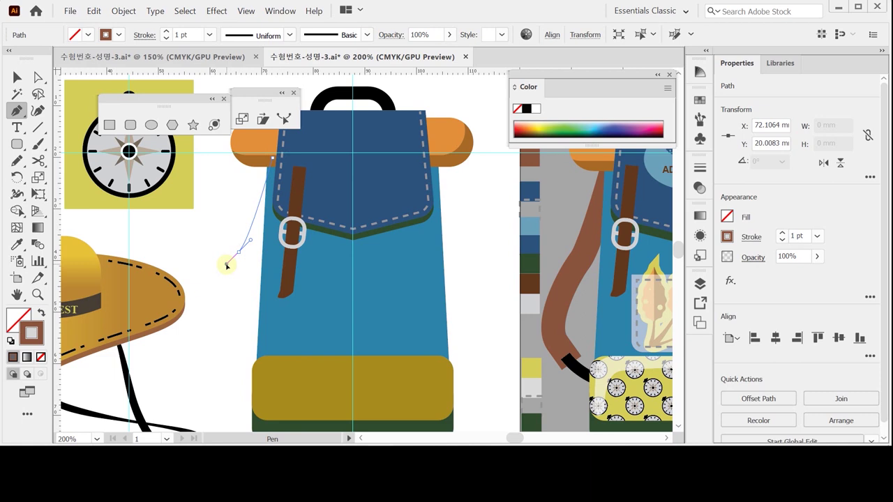
{"action": "left_click_drag", "start_coordinate": [227, 265], "coordinate": [226, 265]}
{"action": "left_click_drag", "start_coordinate": [243, 333], "coordinate": [240, 333]}
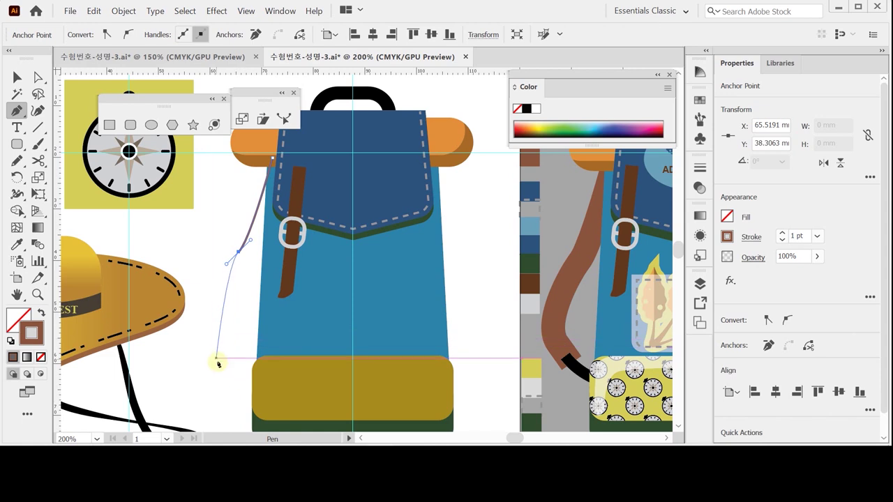
{"action": "left_click_drag", "start_coordinate": [237, 366], "coordinate": [270, 408]}
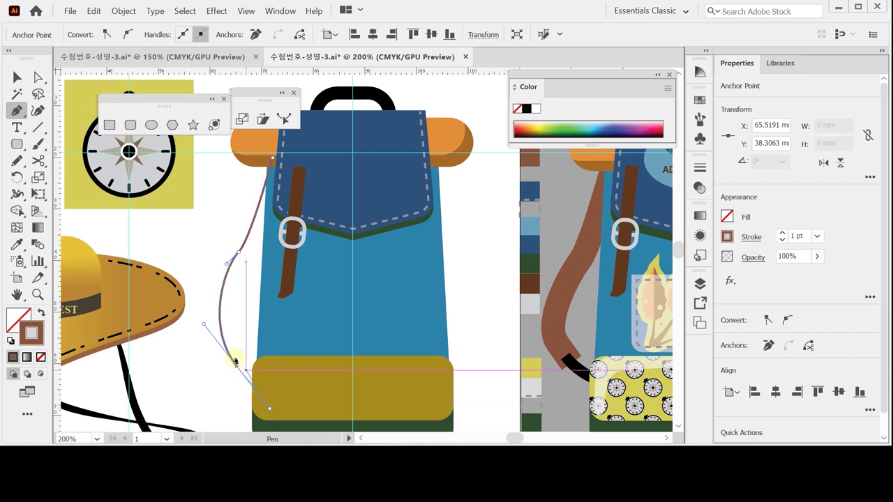
Set the shoulder strap path's stroke weight to 13 pt.
{"action": "left_click", "coordinate": [818, 237]}
{"action": "left_click", "coordinate": [818, 114]}
{"action": "left_click", "coordinate": [782, 234]}
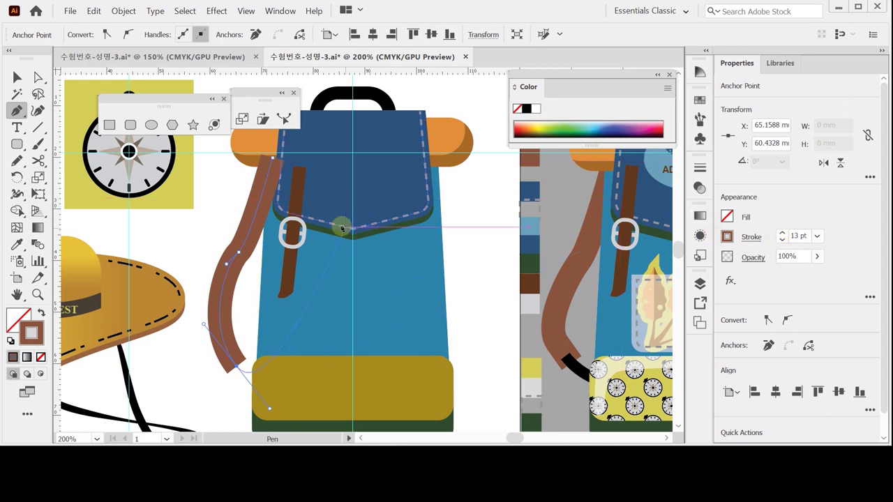
Move the shoulder strap's middle anchor down to Y 40 mm and lengthen its handles to smooth the bend.
{"action": "left_click", "coordinate": [240, 255], "text": "ctrl"}
{"action": "left_click_drag", "start_coordinate": [240, 256], "coordinate": [219, 283]}
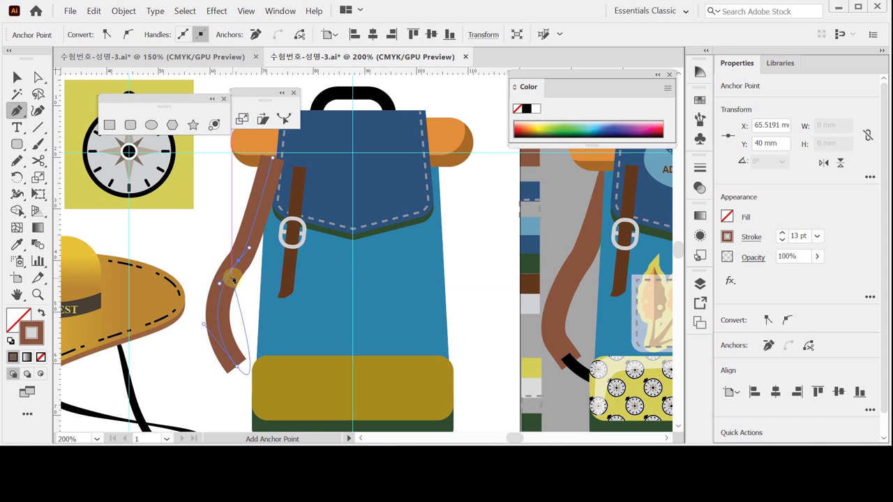
{"action": "left_click", "coordinate": [191, 241], "text": "ctrl"}
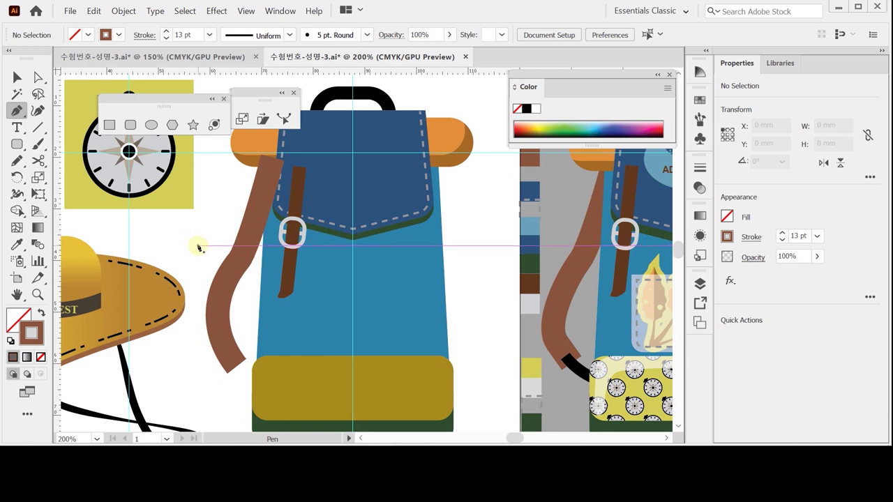
Draw a short curved path from the shoulder strap's lower end onto the olive base pocket.
{"action": "left_click_drag", "start_coordinate": [297, 360], "coordinate": [293, 317]}
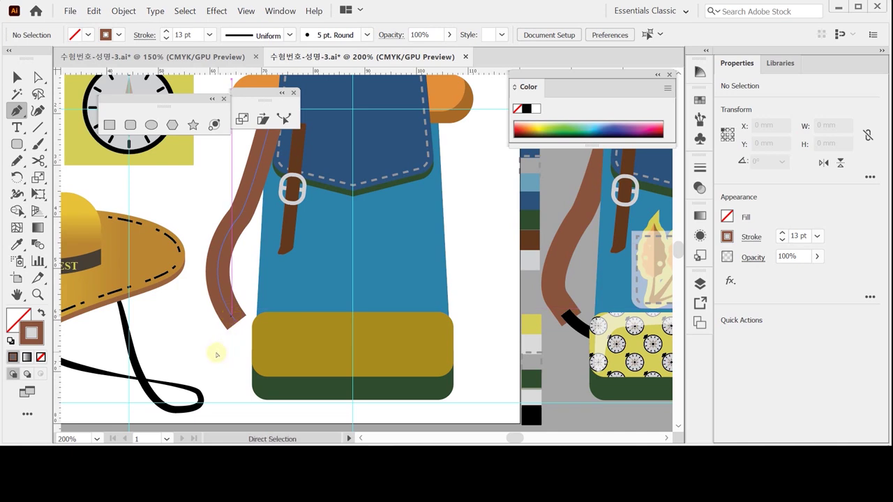
{"action": "left_click", "coordinate": [231, 317]}
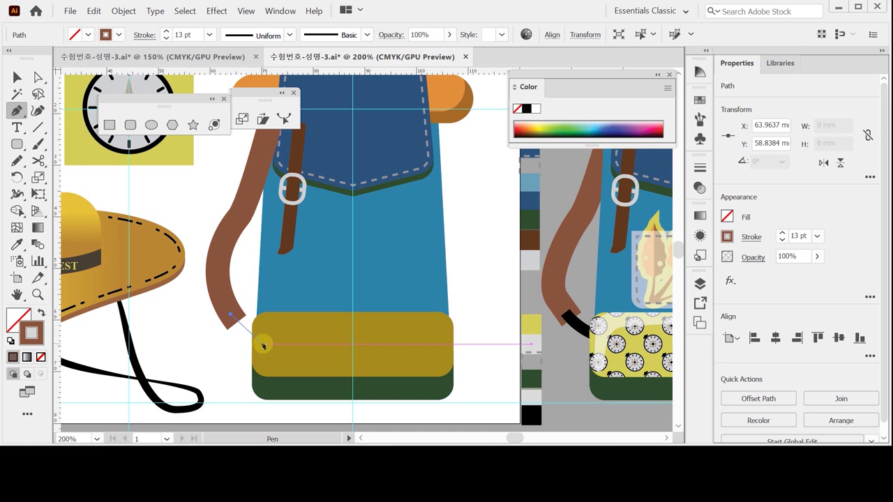
{"action": "mouse_move", "coordinate": [282, 344]}
{"action": "left_mouse_down"}
{"action": "mouse_move", "coordinate": [309, 355]}
{"action": "mouse_move", "coordinate": [316, 344]}
{"action": "left_mouse_up"}
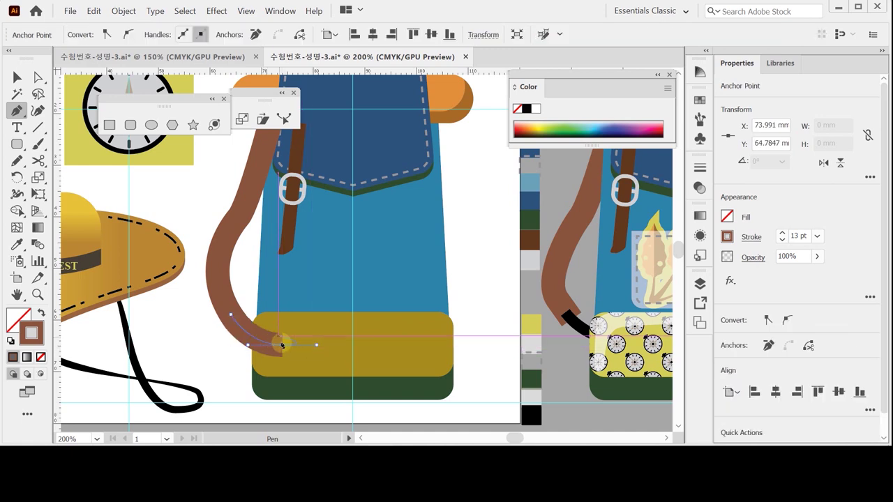
Apply the reference strap end's black to the short path as its stroke, with no fill.
{"action": "key", "text": "i"}
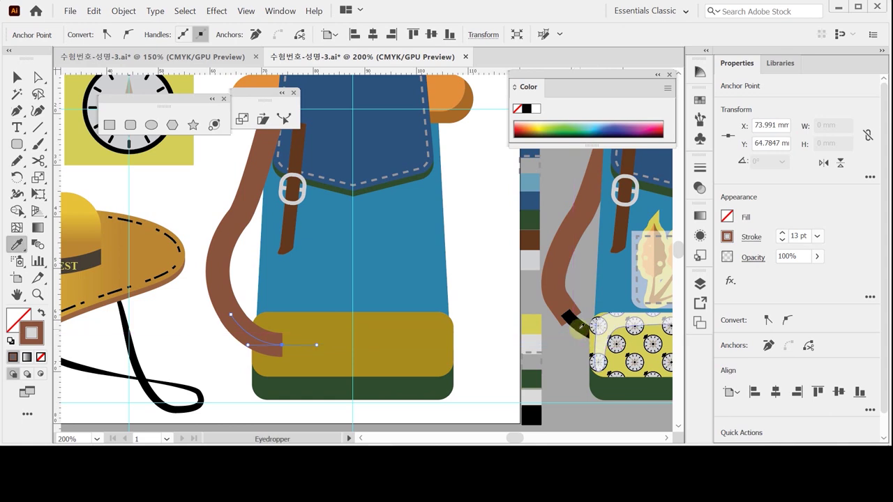
{"action": "left_click", "coordinate": [573, 322]}
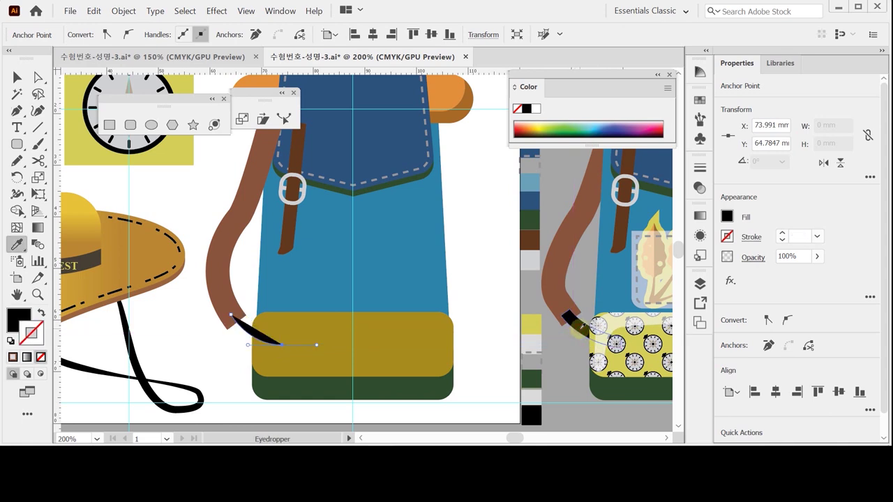
{"action": "left_click", "coordinate": [42, 313]}
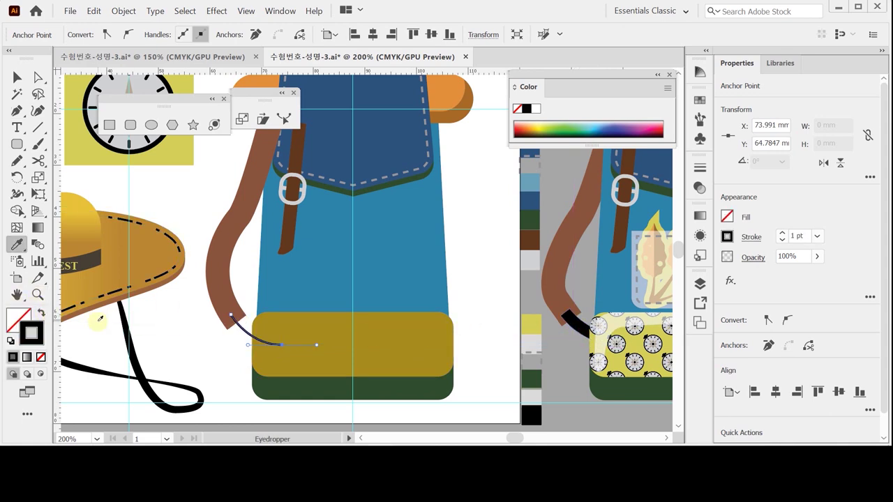
Set the short black strap-end path's stroke weight to 6 pt.
{"action": "left_click", "coordinate": [817, 235]}
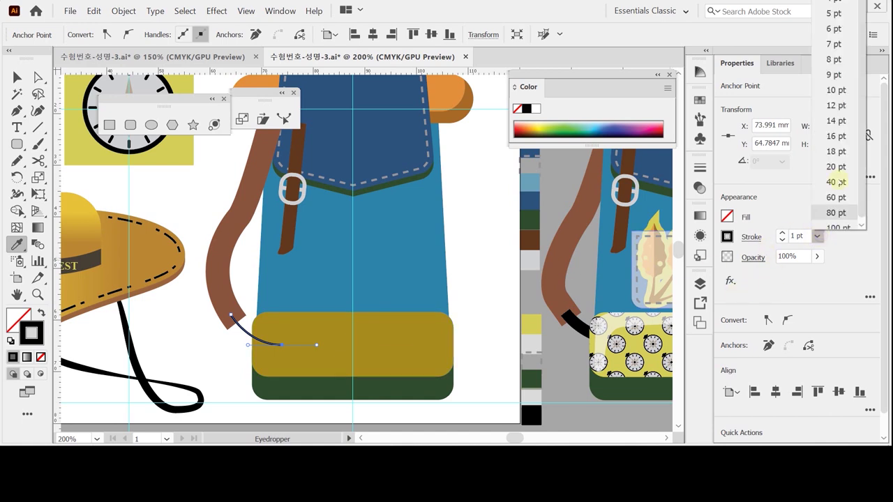
{"action": "left_click", "coordinate": [837, 32]}
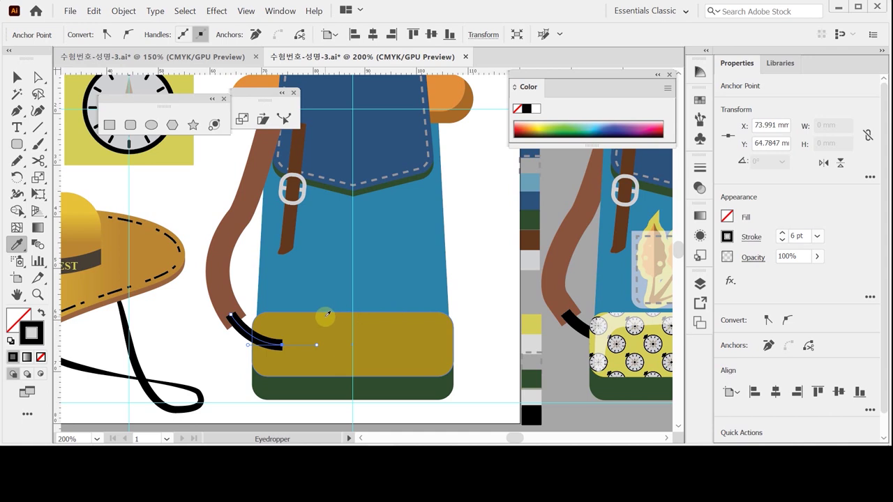
{"action": "key", "text": "v"}
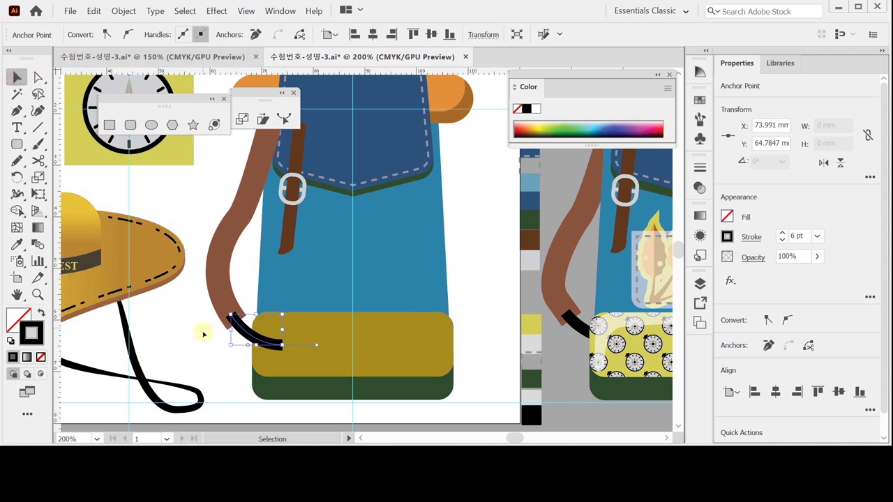
Convert the brown shoulder strap and its black lower end from strokes to filled outlines with Outline Stroke.
{"action": "left_click", "coordinate": [227, 294]}
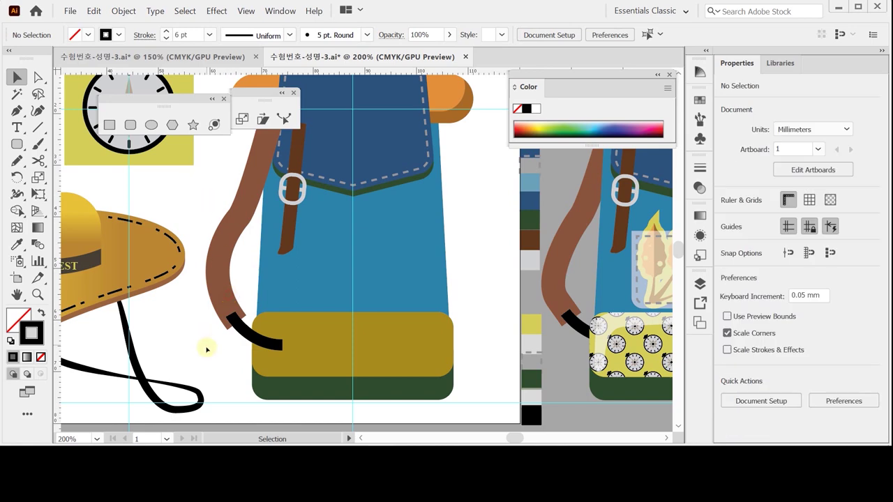
{"action": "left_click", "coordinate": [237, 247]}
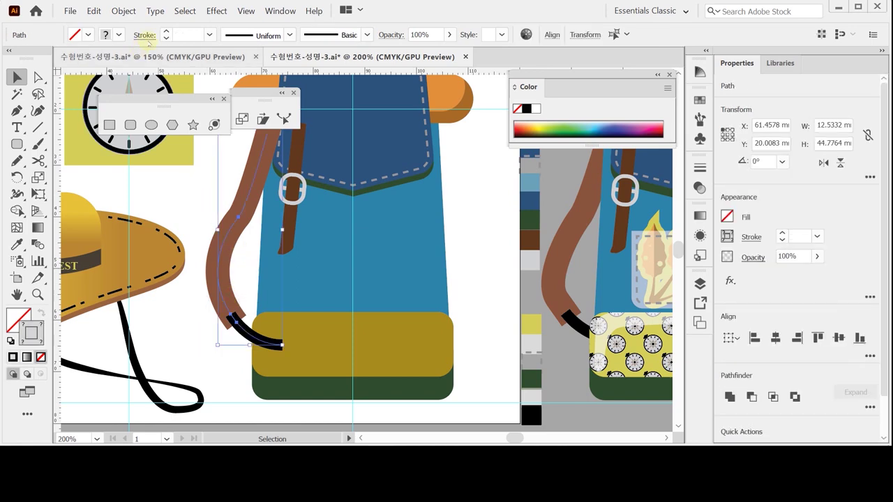
{"action": "left_click", "coordinate": [124, 10]}
{"action": "mouse_move", "coordinate": [279, 244]}
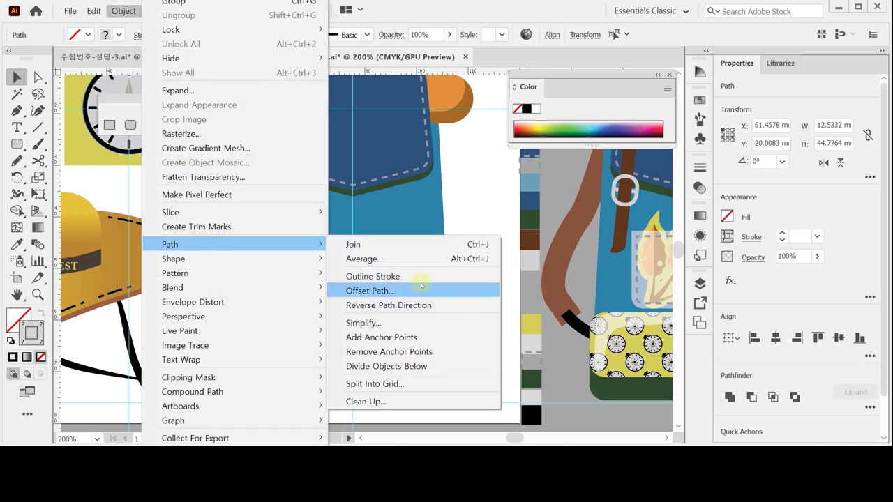
{"action": "left_click", "coordinate": [421, 285]}
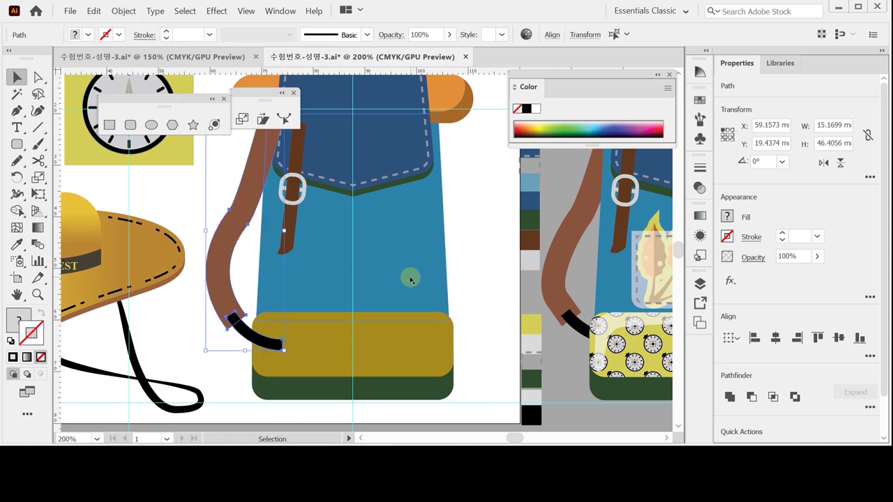
Send the outlined shoulder strap and its black end behind all the other backpack shapes.
{"action": "right_click", "coordinate": [224, 274]}
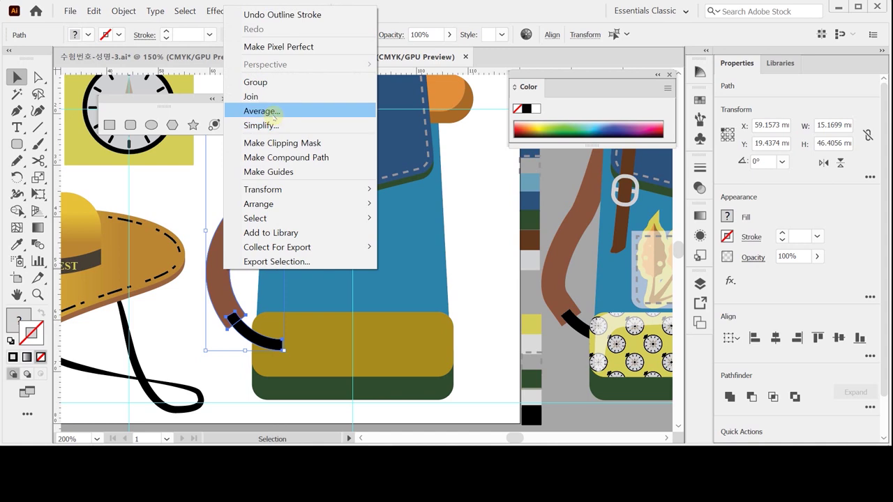
{"action": "mouse_move", "coordinate": [289, 204]}
{"action": "left_click", "coordinate": [425, 248]}
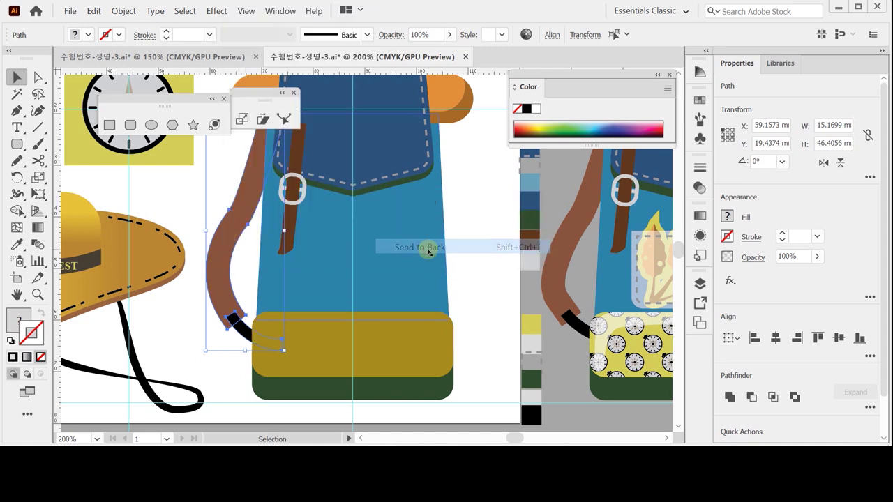
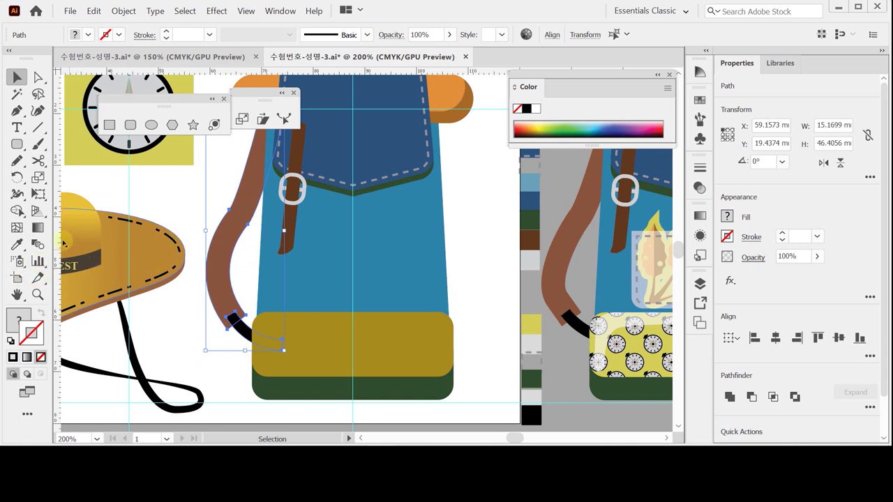
{"action": "left_click", "coordinate": [196, 204]}
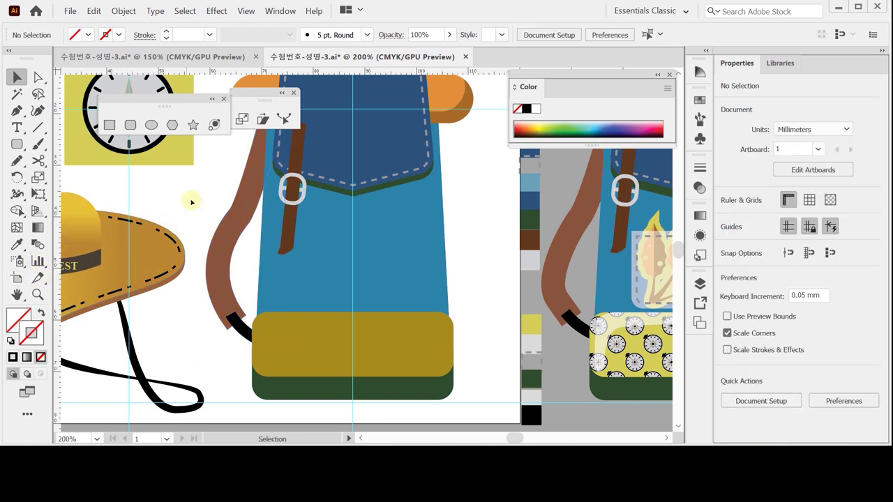
Reflect a copy of the shoulder strap, its black end and the buckled front strap across the backpack's vertical centre guide.
{"action": "left_click", "coordinate": [225, 340]}
{"action": "left_click", "coordinate": [293, 190], "text": "shift"}
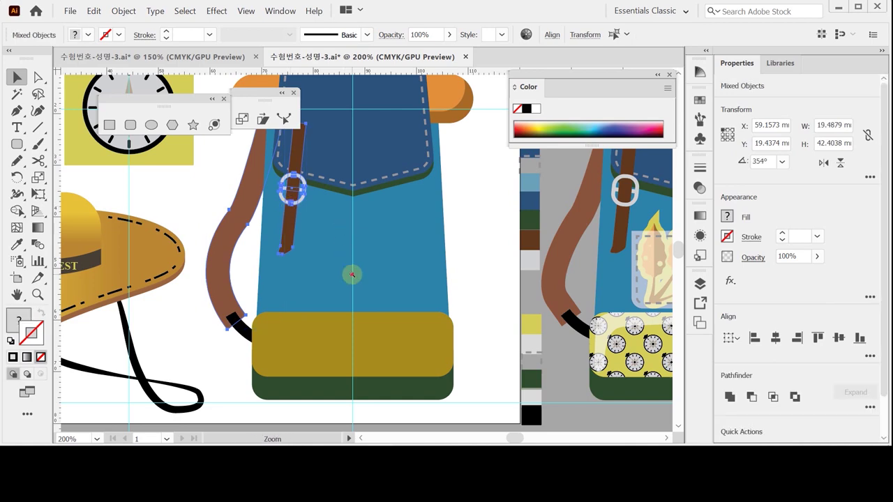
{"action": "left_click", "coordinate": [352, 274], "text": "ctrl+alt"}
{"action": "left_click_drag", "start_coordinate": [251, 129], "coordinate": [300, 307]}
{"action": "left_click_drag", "start_coordinate": [316, 231], "coordinate": [271, 249]}
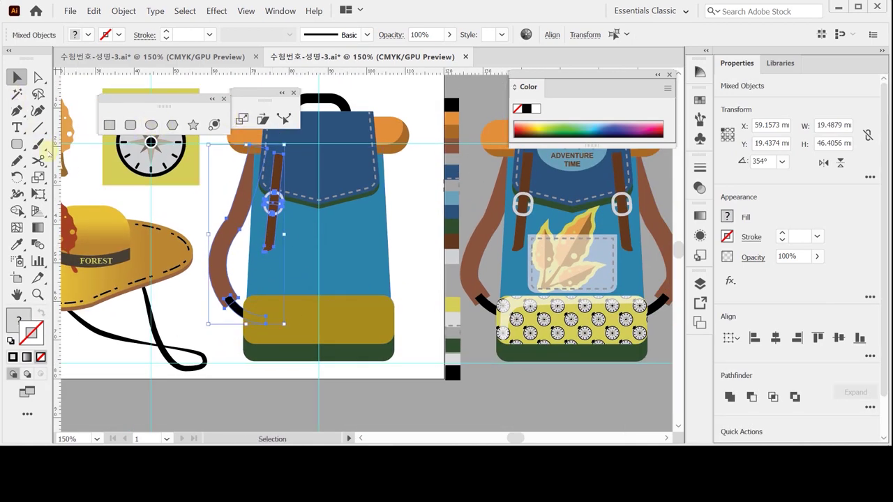
{"action": "left_click_drag", "start_coordinate": [16, 176], "coordinate": [57, 193]}
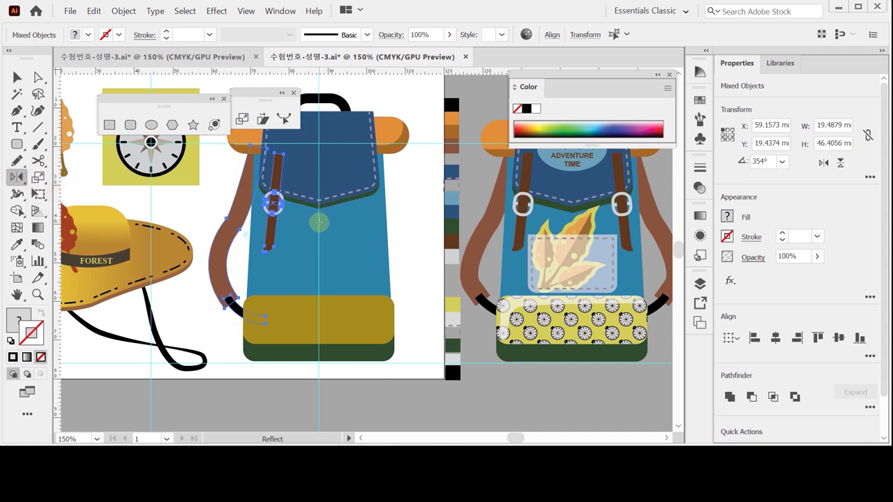
{"action": "left_click", "coordinate": [318, 223], "text": "alt"}
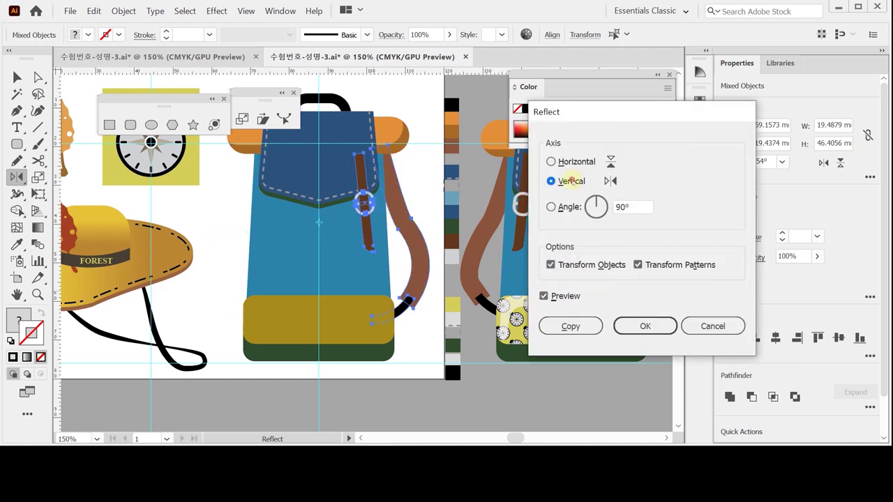
{"action": "left_click", "coordinate": [572, 325]}
{"action": "key", "text": "ctrl+shift+a"}
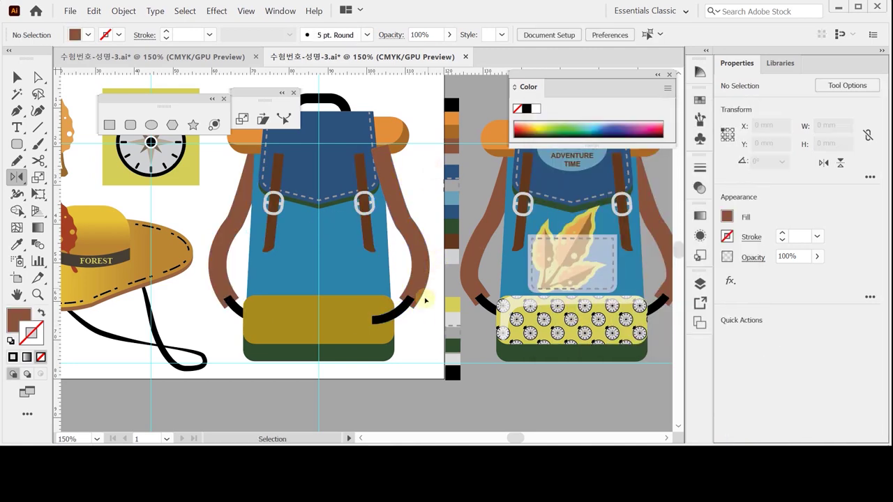
Send the mirrored shoulder strap and its black end to the back, and save the document.
{"action": "left_click", "coordinate": [410, 282], "text": "ctrl"}
{"action": "right_click", "coordinate": [405, 215]}
{"action": "mouse_move", "coordinate": [459, 159]}
{"action": "left_click", "coordinate": [602, 199]}
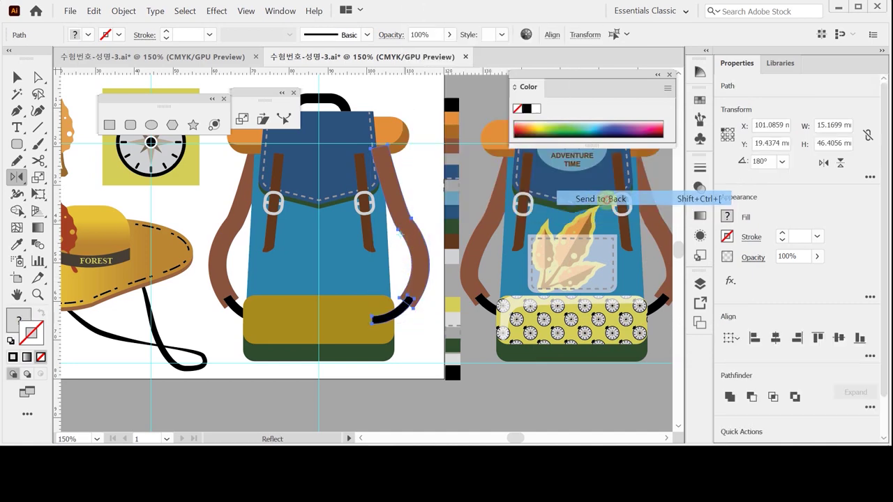
{"action": "scroll", "coordinate": [412, 189], "scroll_direction": "left", "scroll_amount": 1}
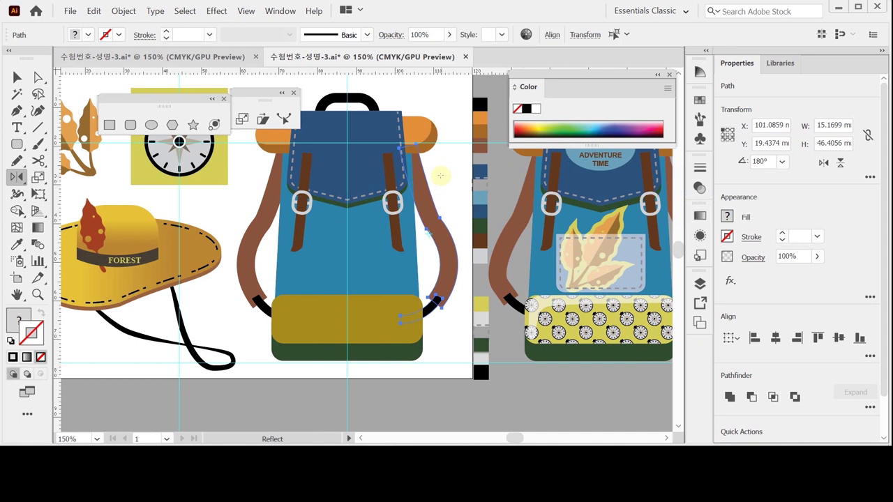
{"action": "key", "text": "v"}
{"action": "key", "text": "o"}
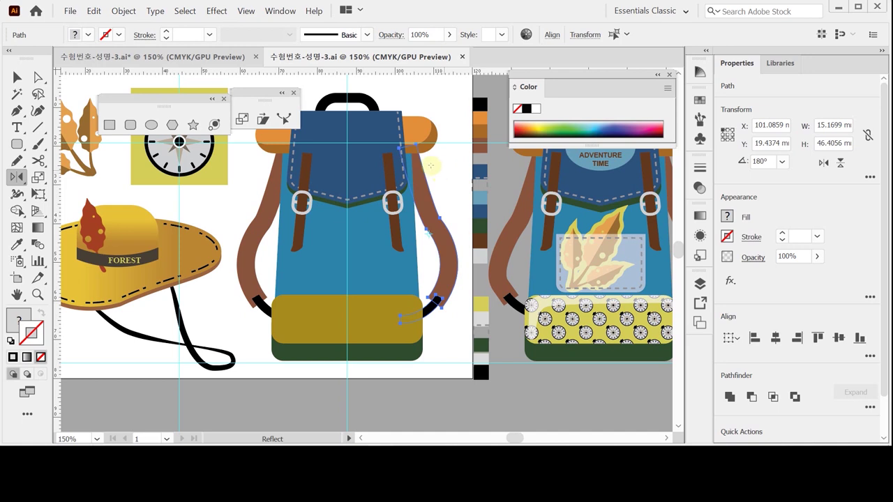
Create a 23 × 15 mm rectangle centred on the backpack's vertical guide, just above the olive base pocket.
{"action": "key", "text": "z"}
{"action": "left_click", "coordinate": [369, 263]}
{"action": "left_click", "coordinate": [370, 262]}
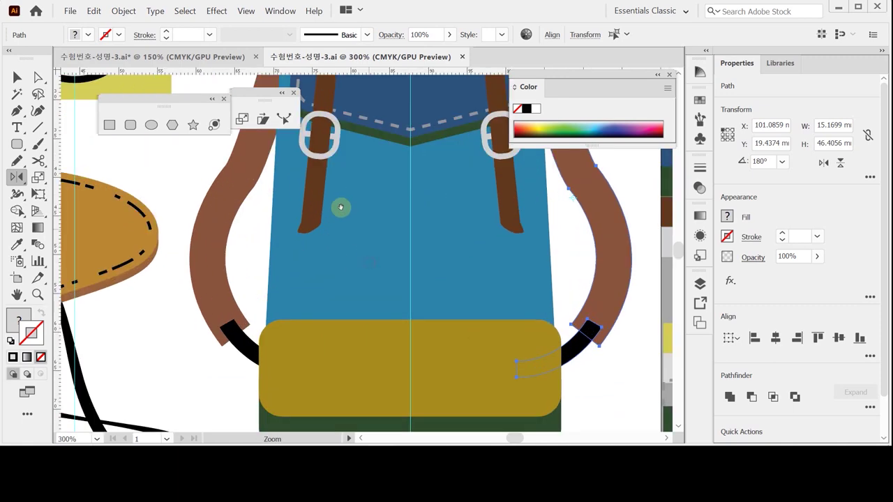
{"action": "left_click", "coordinate": [109, 124]}
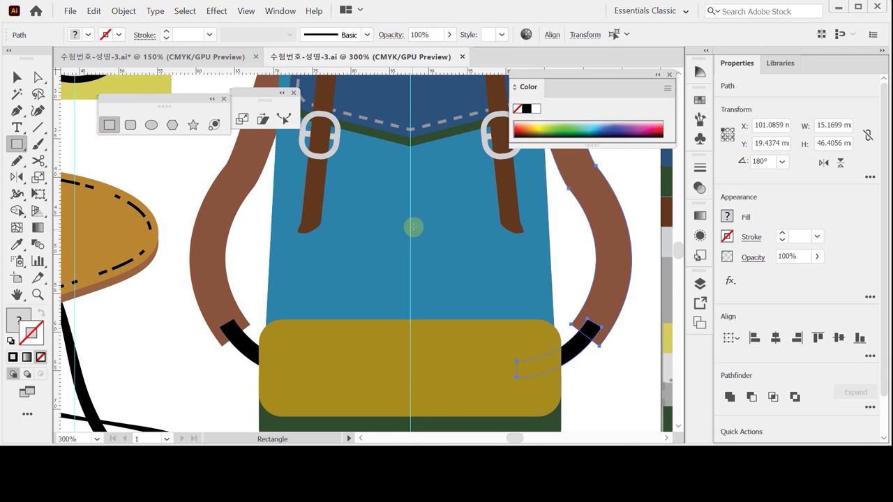
{"action": "left_click", "coordinate": [410, 253]}
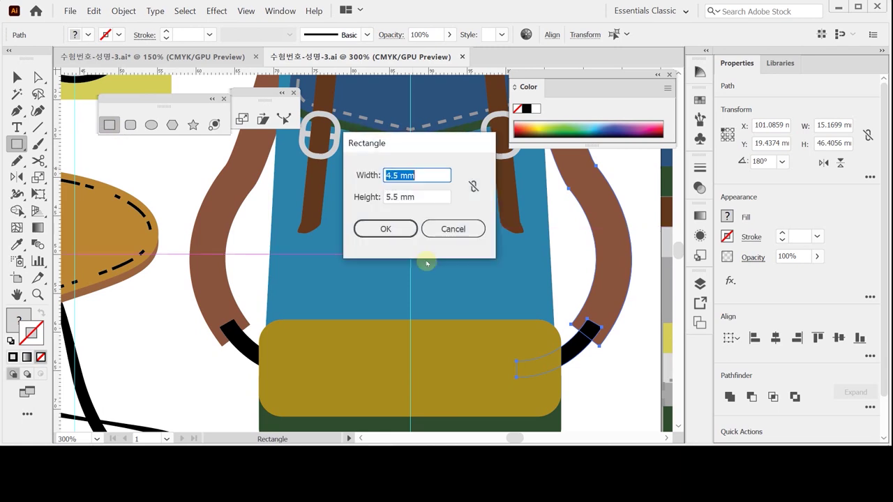
{"action": "type", "text": "2"}
{"action": "key", "text": "Tab"}
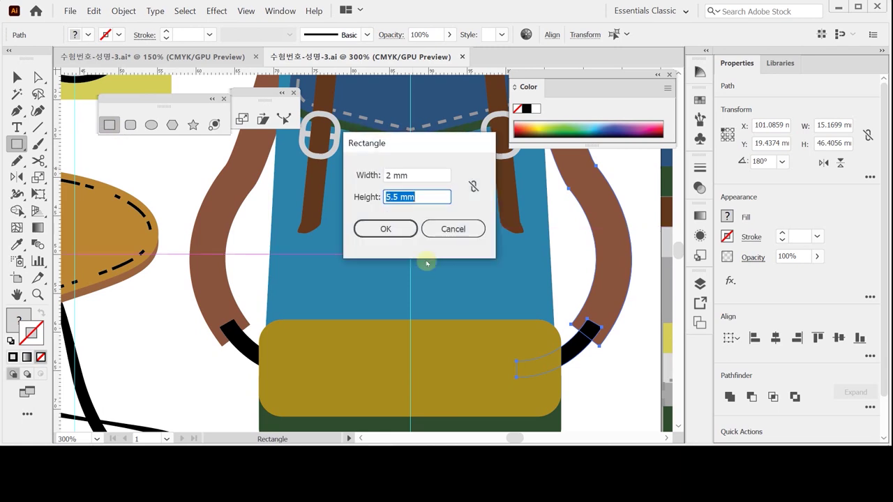
{"action": "key", "text": "shift+Tab"}
{"action": "type", "text": "23"}
{"action": "key", "text": "Tab"}
{"action": "type", "text": "15"}
{"action": "key", "text": "Return"}
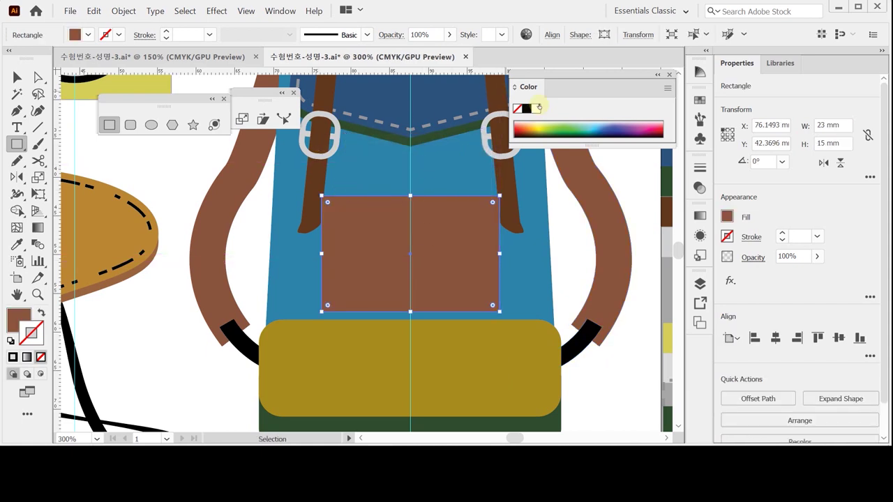
Fill the new front pocket rectangle with white, with CMYK values all 0%.
{"action": "left_click", "coordinate": [533, 91]}
{"action": "left_click", "coordinate": [537, 92]}
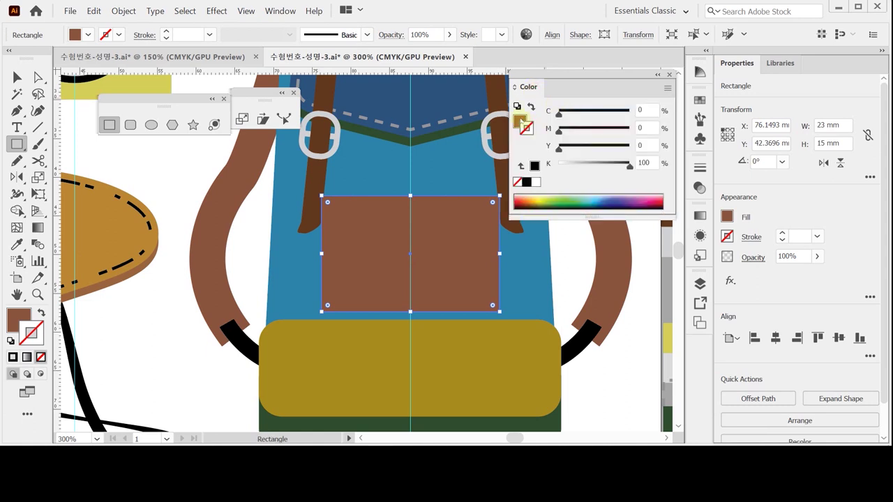
{"action": "left_click", "coordinate": [535, 182]}
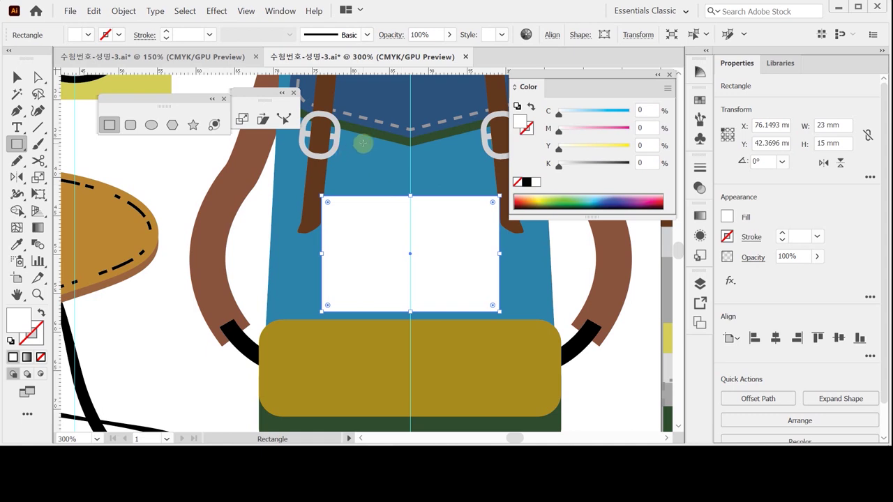
Isolate the white rectangle and round only its two bottom corners to a 1.55 mm radius.
{"action": "double_click", "coordinate": [394, 256]}
{"action": "key", "text": "ctrl+equal"}
{"action": "key", "text": "ctrl+equal"}
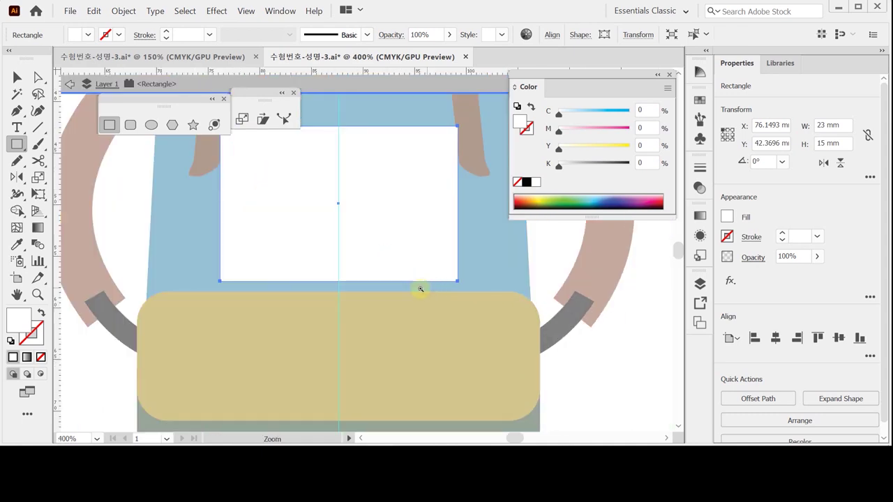
{"action": "left_click", "coordinate": [39, 77]}
{"action": "left_click_drag", "start_coordinate": [109, 271], "coordinate": [486, 313]}
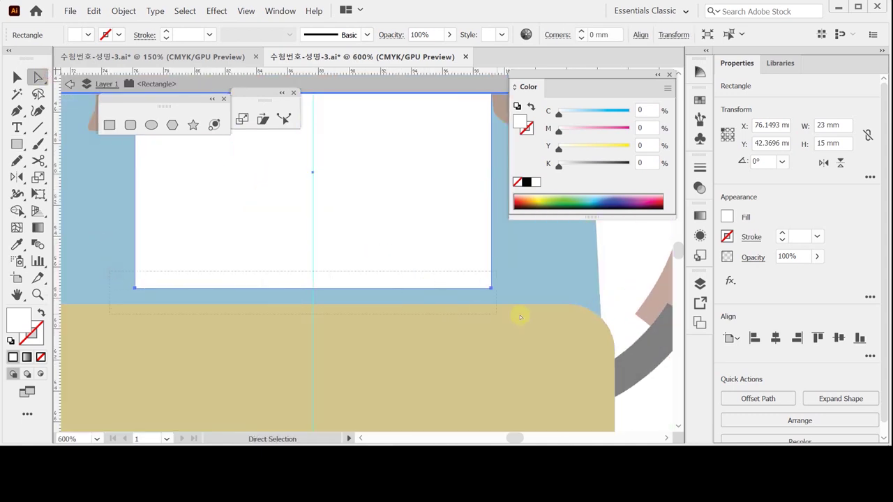
{"action": "left_click_drag", "start_coordinate": [545, 319], "coordinate": [544, 318]}
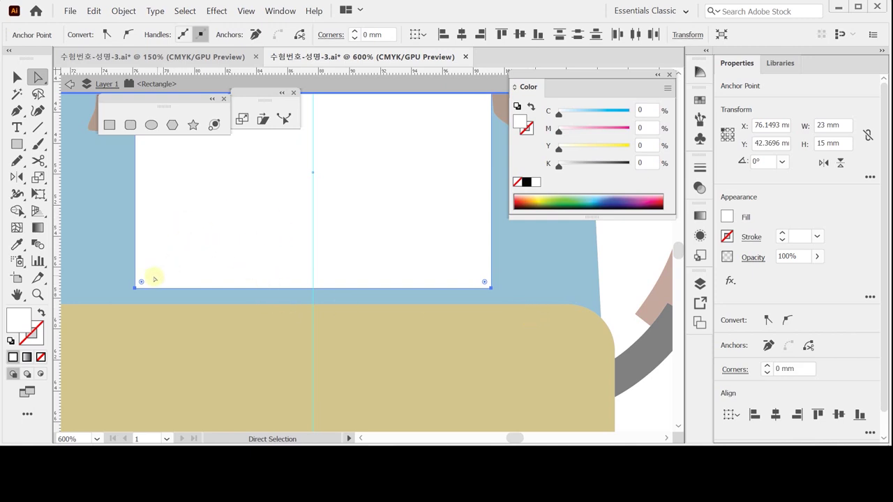
{"action": "left_click_drag", "start_coordinate": [142, 283], "coordinate": [155, 271]}
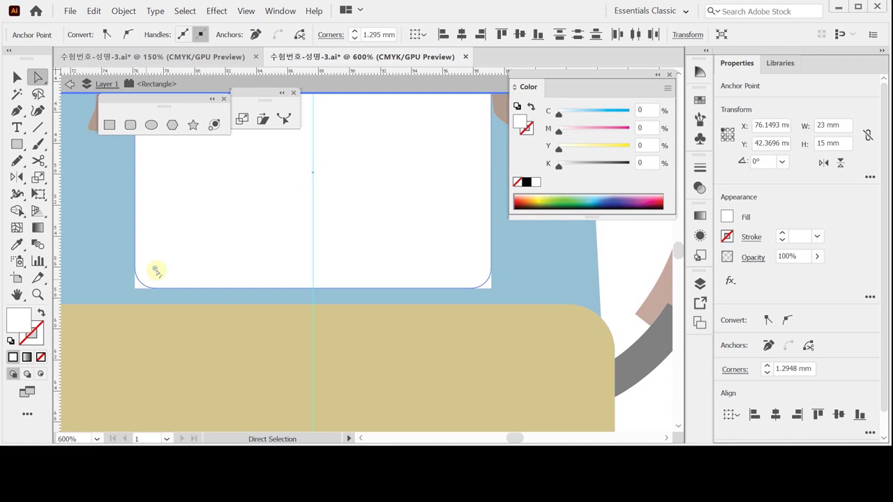
{"action": "left_click_drag", "start_coordinate": [156, 270], "coordinate": [161, 266]}
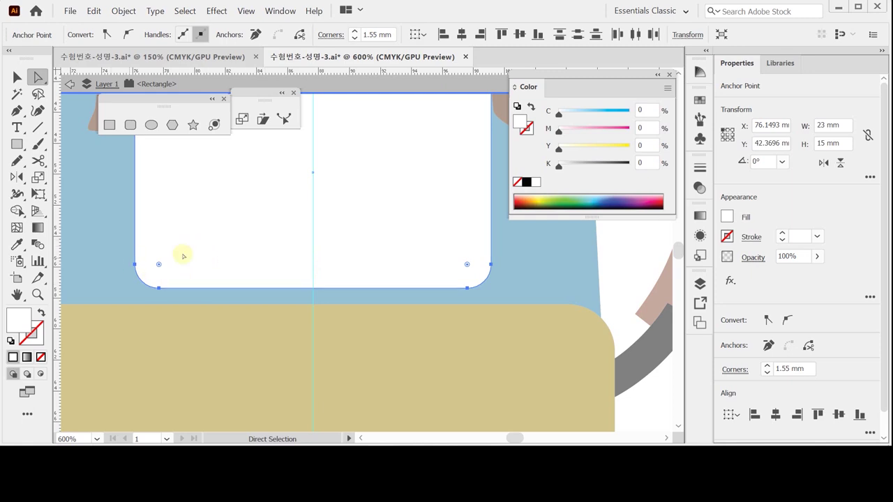
Create an inner copy of the rounded front pocket rectangle with Offset Path at -1 mm and miter joins.
{"action": "left_click", "coordinate": [307, 263], "text": "ctrl+alt"}
{"action": "left_click", "coordinate": [295, 272], "text": "ctrl+alt"}
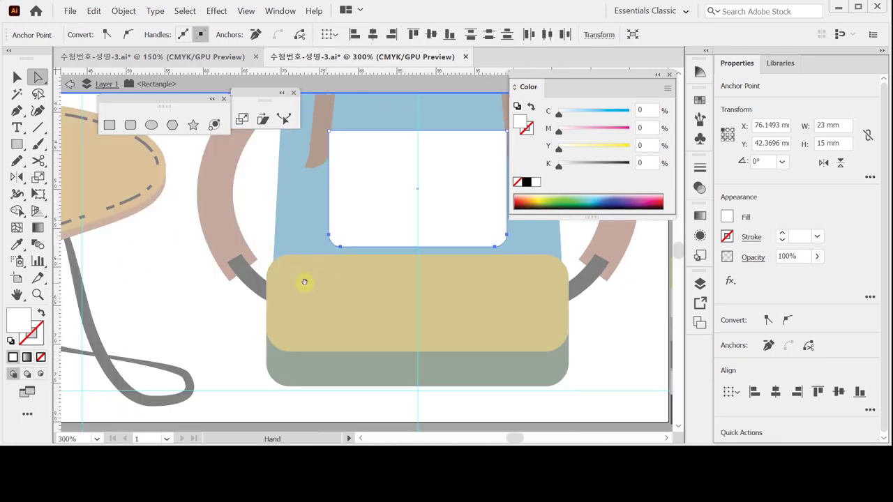
{"action": "left_click_drag", "start_coordinate": [388, 199], "coordinate": [345, 216]}
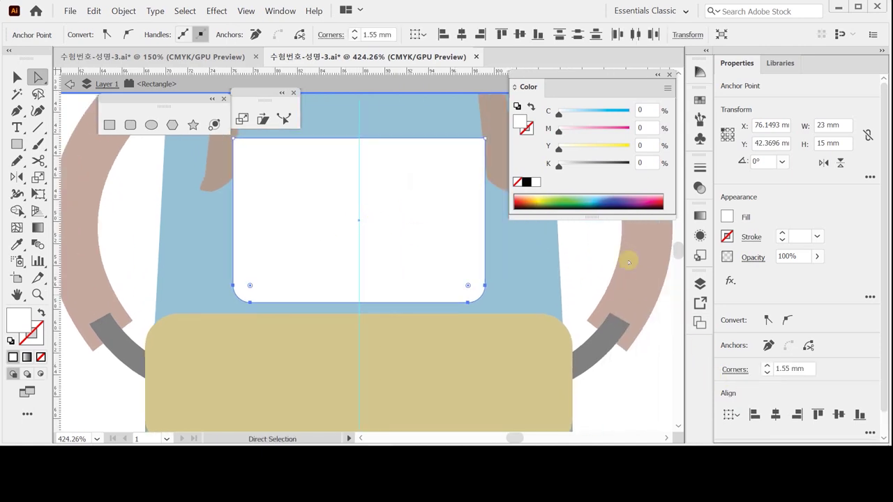
{"action": "left_click", "coordinate": [354, 216]}
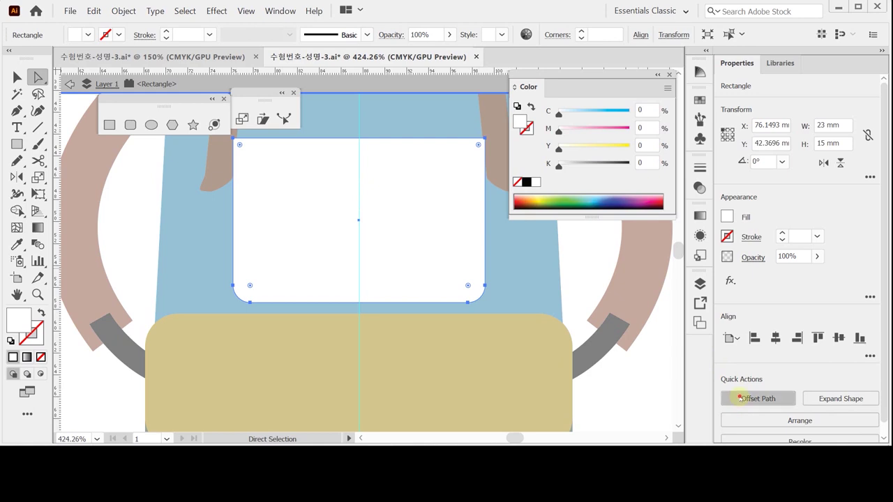
{"action": "left_click", "coordinate": [758, 398]}
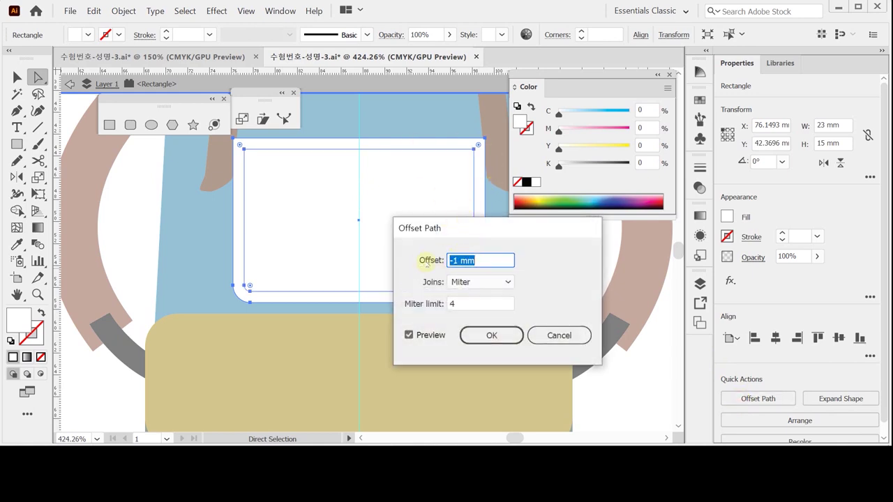
{"action": "left_click", "coordinate": [488, 336]}
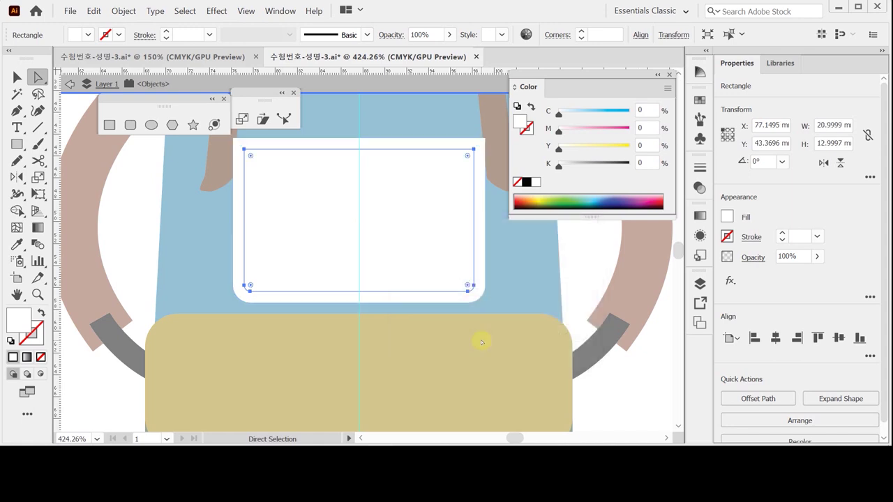
Swap the inner rectangle's fill and stroke, leaving no fill, and colour the stroke 50% black.
{"action": "left_click", "coordinate": [41, 313]}
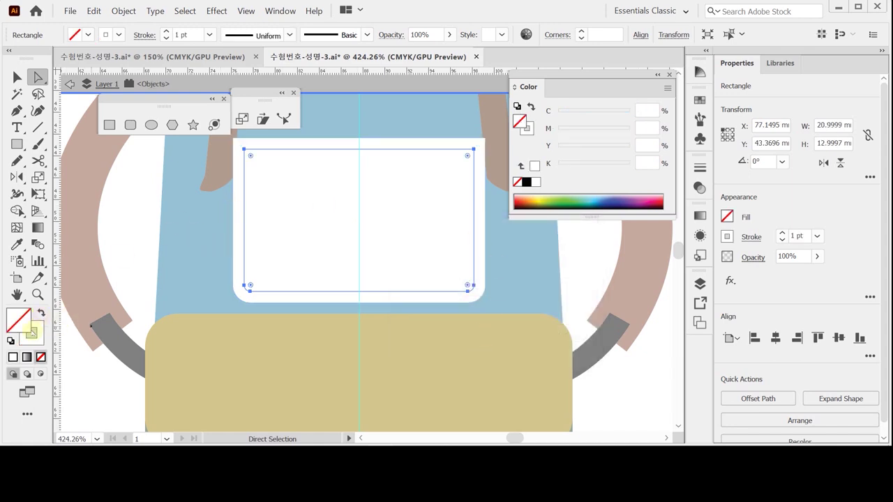
{"action": "left_click", "coordinate": [37, 341]}
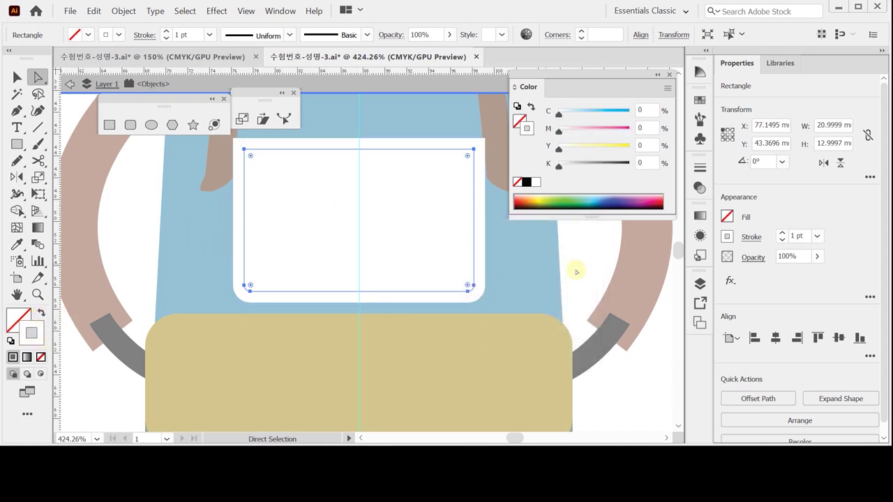
{"action": "left_click", "coordinate": [643, 163]}
{"action": "type", "text": "50"}
{"action": "key", "text": "Return"}
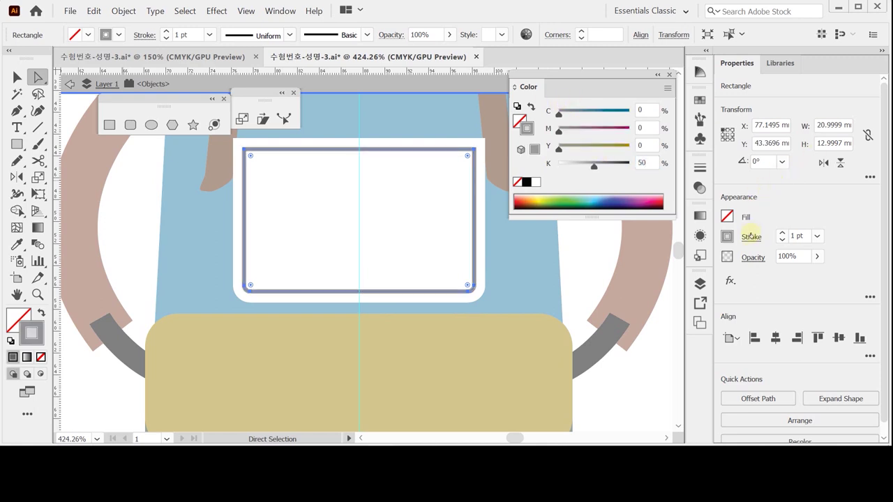
Turn the inner rectangle's 1 pt outline into a dashed line with 3 pt dashes, and exit isolation mode.
{"action": "left_click", "coordinate": [751, 237]}
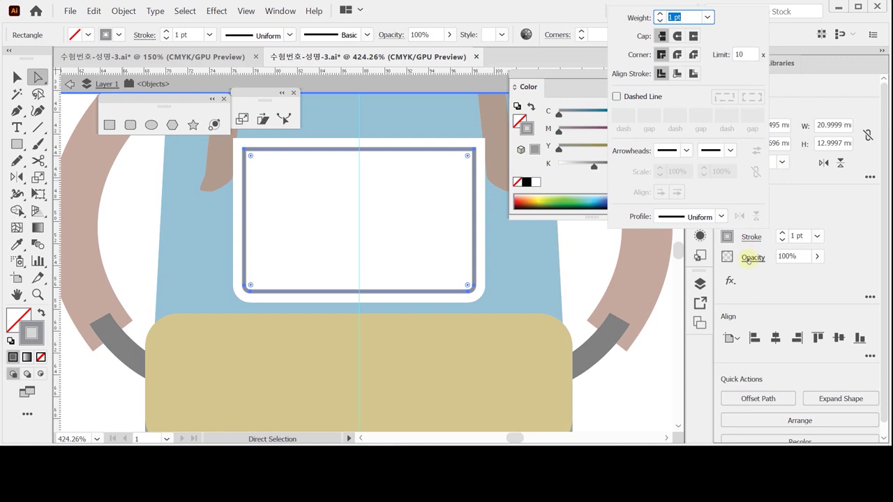
{"action": "left_click", "coordinate": [616, 96]}
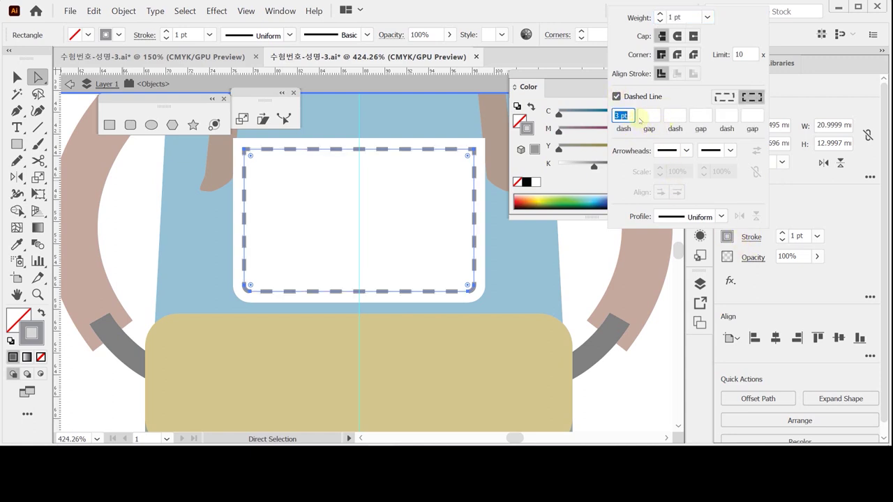
{"action": "key", "text": "Escape"}
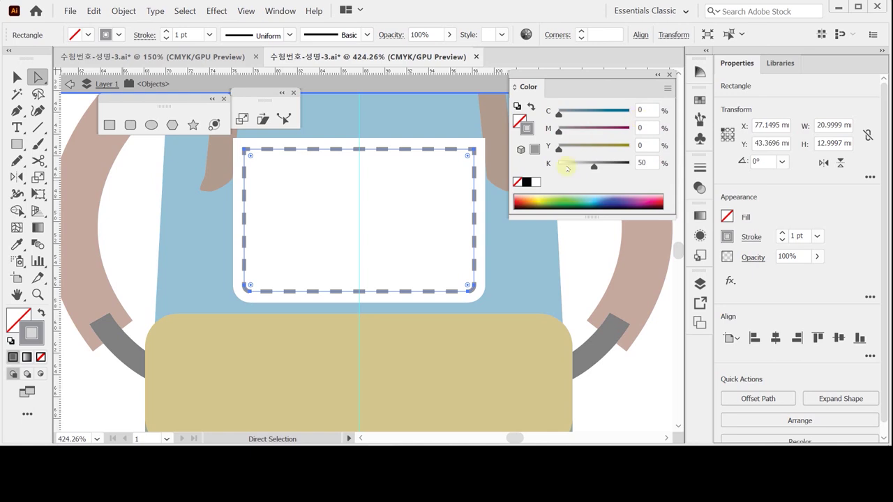
{"action": "left_click", "coordinate": [593, 264]}
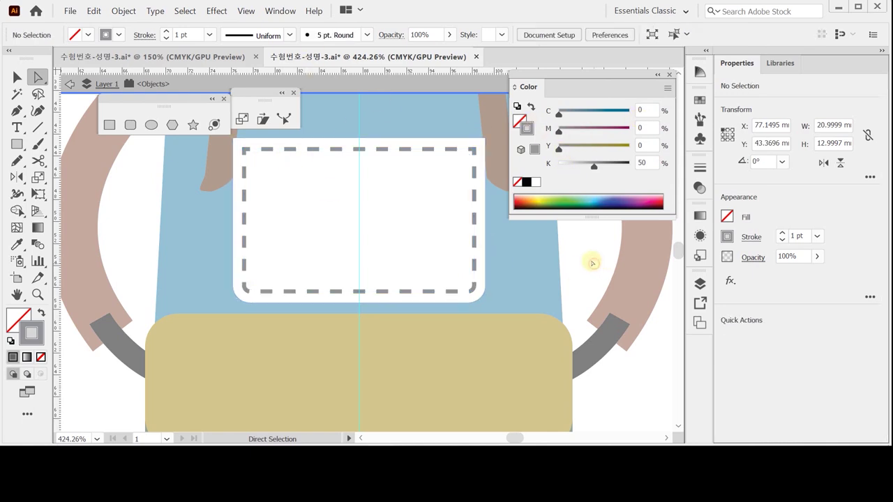
{"action": "double_click", "coordinate": [590, 247]}
Set the opacity of the white front pocket rectangle to 60%.
{"action": "left_click", "coordinate": [343, 203]}
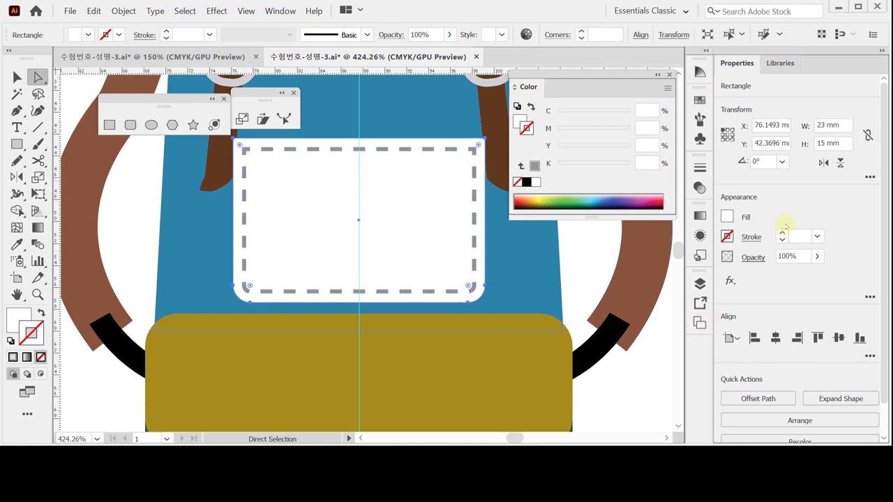
{"action": "left_click", "coordinate": [752, 257]}
{"action": "type", "text": "60"}
{"action": "key", "text": "Return"}
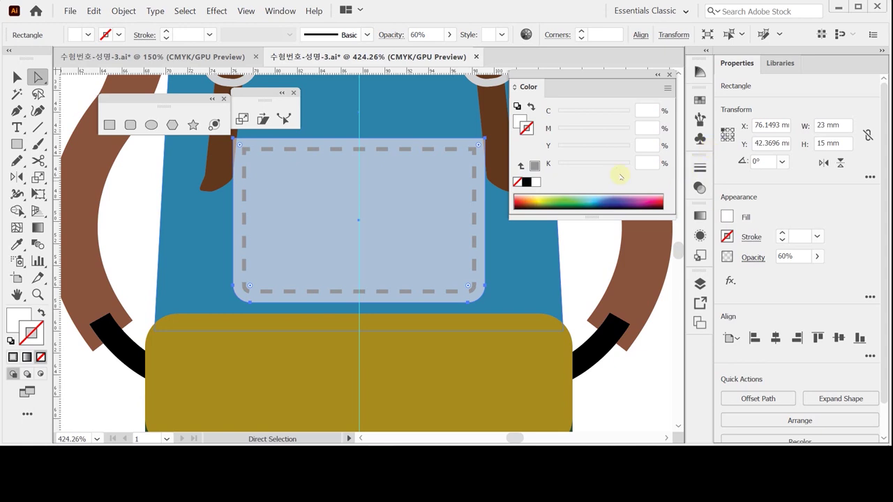
Move the pocket rectangle together with its dashed stitching outline down 1.5 mm.
{"action": "left_click", "coordinate": [16, 76]}
{"action": "left_click", "coordinate": [590, 258]}
{"action": "left_click", "coordinate": [435, 149]}
{"action": "left_click", "coordinate": [428, 149]}
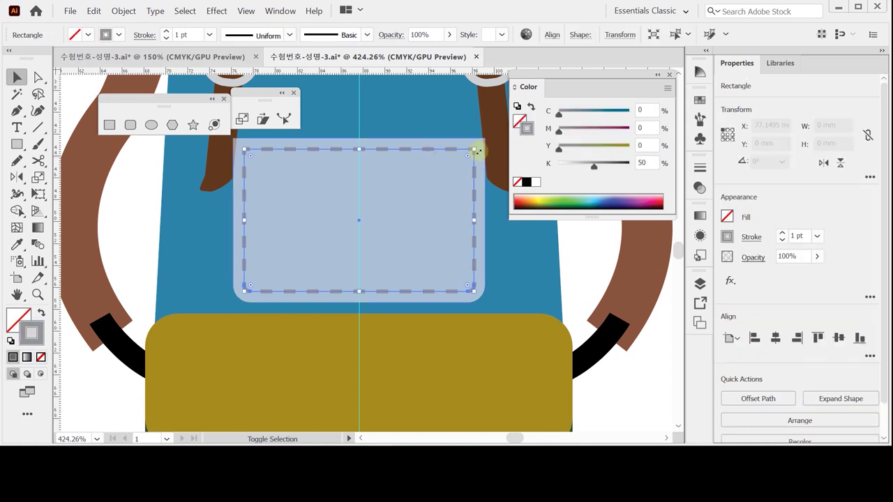
{"action": "left_click", "coordinate": [437, 163], "text": "shift"}
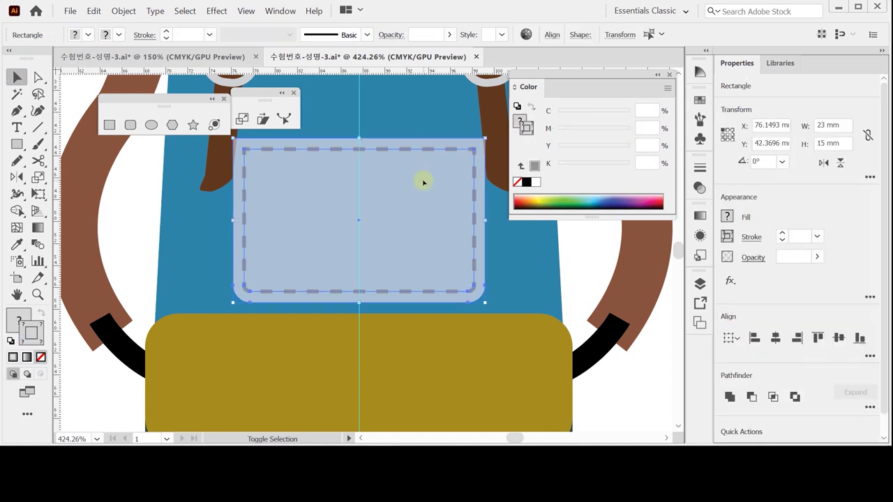
{"action": "key", "text": "Down"}
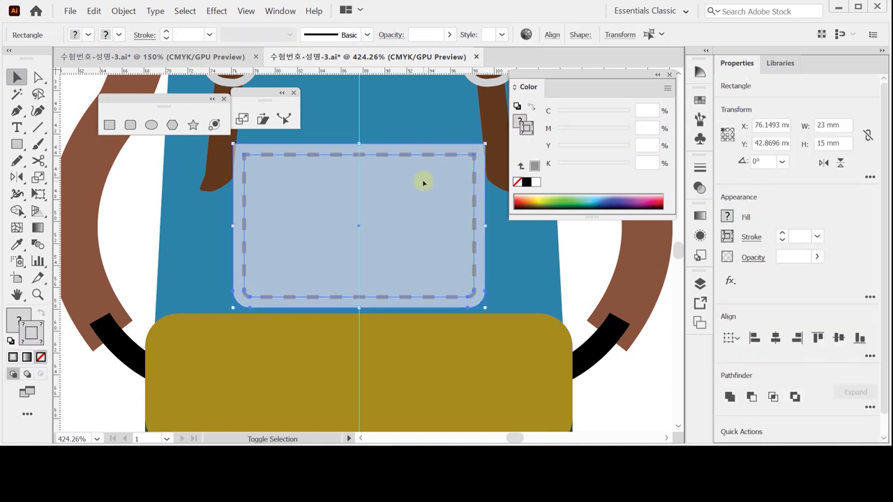
{"action": "key", "text": "Down"}
{"action": "key", "text": "Down"}
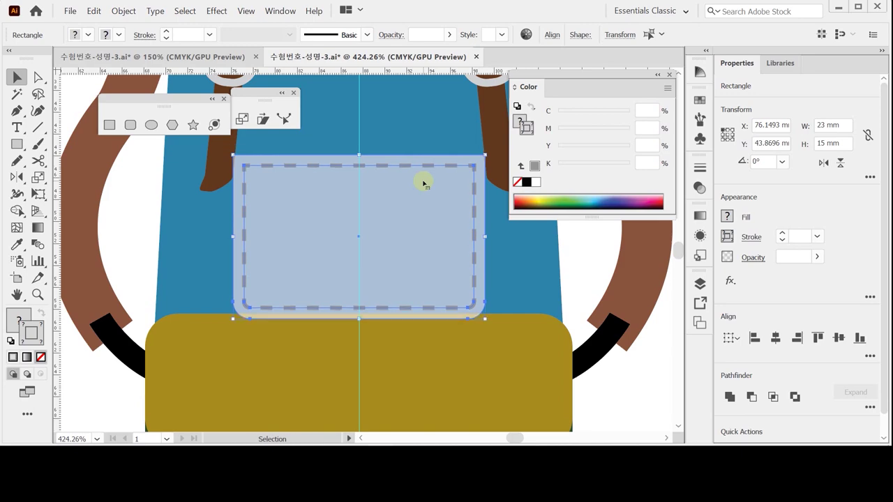
Shift both brown buckled straps on the backpack front 1 mm outward, away from the centre guide.
{"action": "left_click", "coordinate": [371, 239], "text": "ctrl+alt"}
{"action": "left_click", "coordinate": [371, 245], "text": "ctrl+alt"}
{"action": "left_click", "coordinate": [424, 256], "text": "ctrl+alt"}
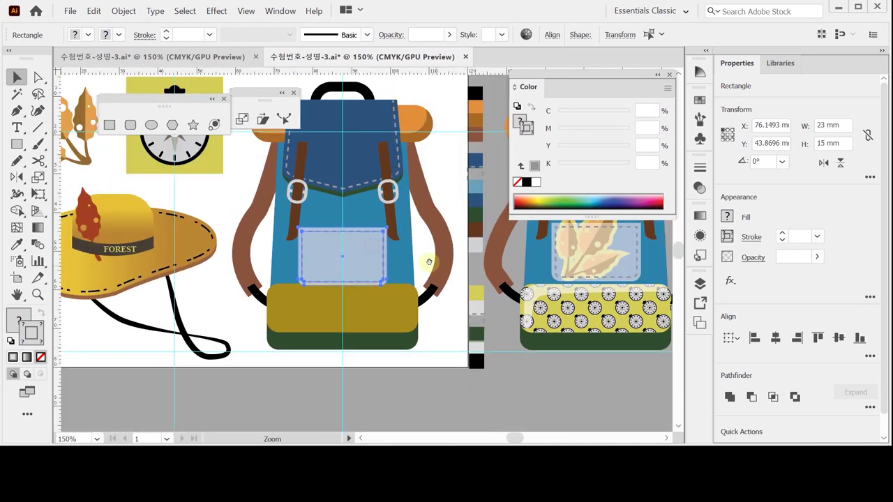
{"action": "left_click", "coordinate": [346, 304], "text": "ctrl+alt"}
{"action": "left_click_drag", "start_coordinate": [334, 307], "coordinate": [349, 296]}
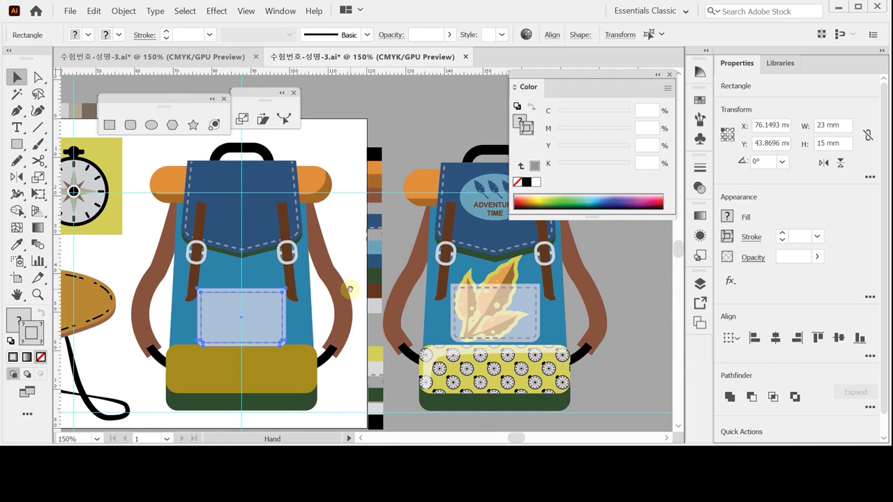
{"action": "mouse_move", "coordinate": [375, 323]}
{"action": "left_mouse_down"}
{"action": "mouse_move", "coordinate": [387, 311]}
{"action": "mouse_move", "coordinate": [382, 336]}
{"action": "mouse_move", "coordinate": [390, 327]}
{"action": "left_mouse_up"}
{"action": "left_click", "coordinate": [141, 250]}
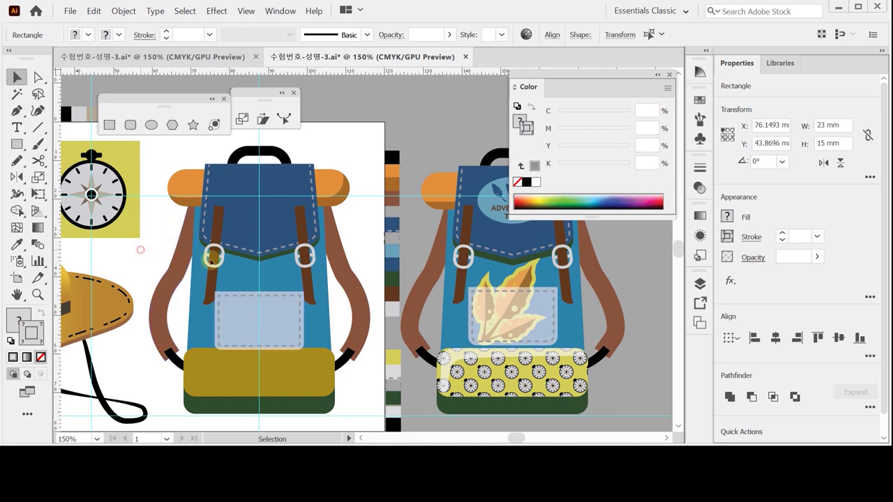
{"action": "left_click", "coordinate": [213, 258]}
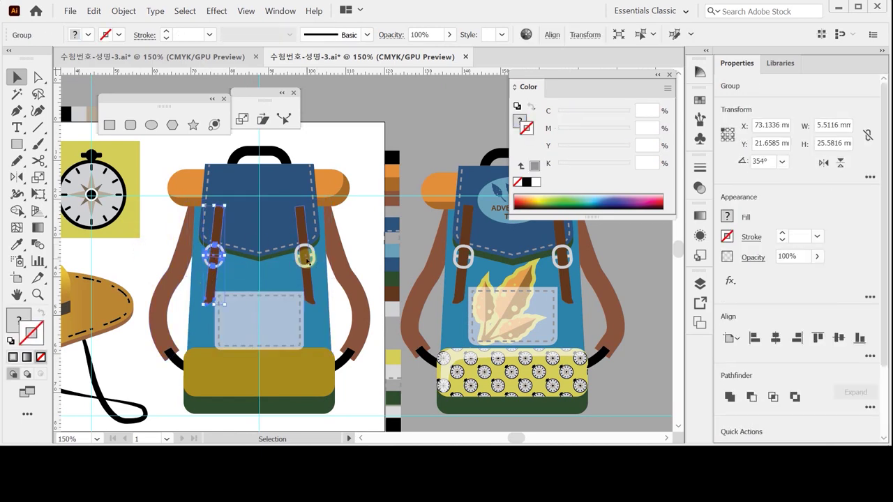
{"action": "key", "text": "Left"}
{"action": "key", "text": "Left"}
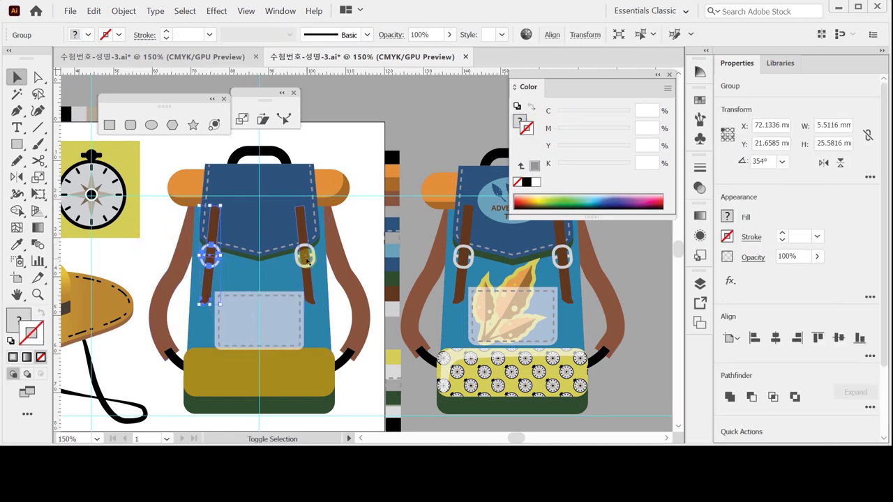
{"action": "left_click", "coordinate": [319, 281]}
{"action": "key", "text": "Right"}
{"action": "key", "text": "Right"}
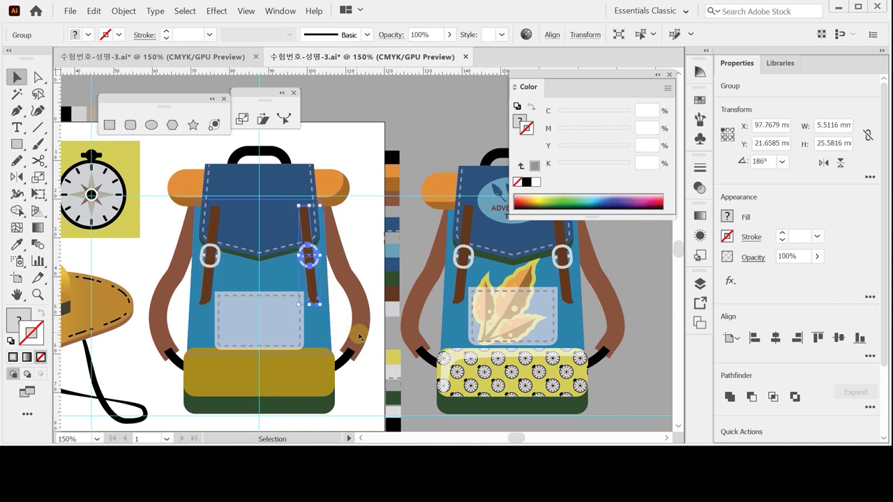
{"action": "left_click", "coordinate": [346, 318]}
Select the pocket and its dashed outline in outline view and move them back up 1.5 mm.
{"action": "left_click", "coordinate": [276, 296]}
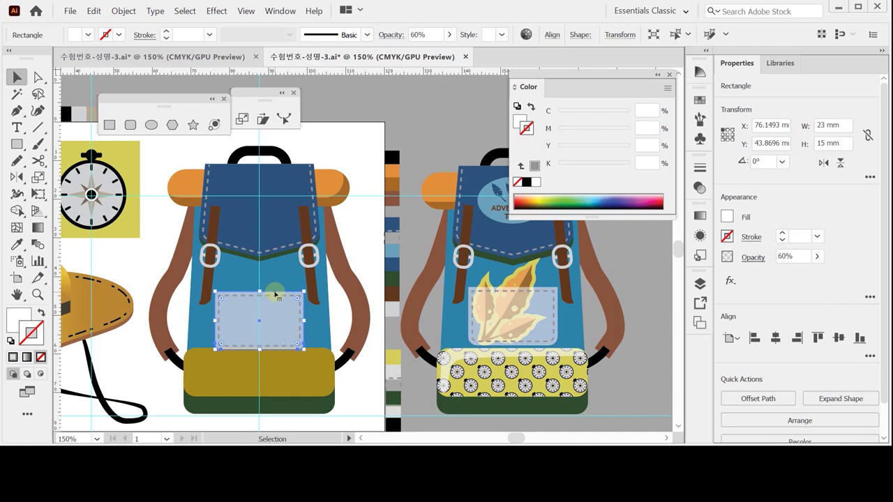
{"action": "key", "text": "ctrl+y"}
{"action": "key", "text": "Up"}
{"action": "key", "text": "Up"}
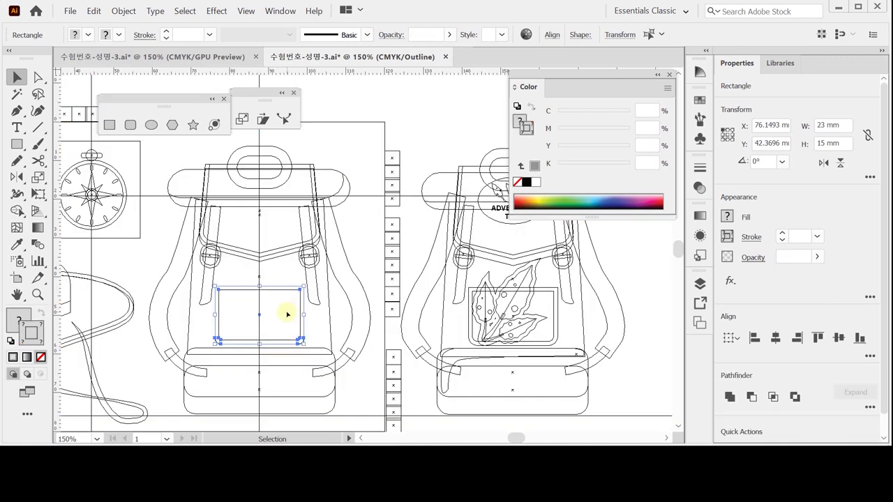
{"action": "key", "text": "ctrl+y"}
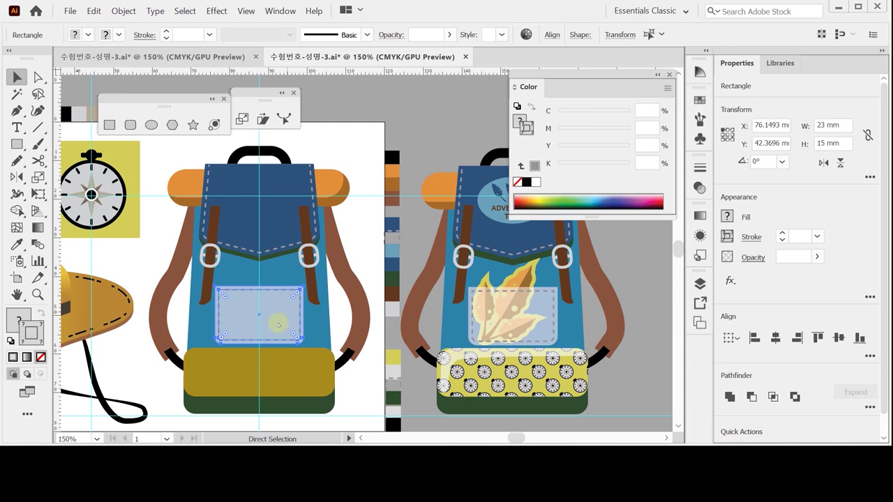
{"action": "left_click", "coordinate": [295, 302], "text": "ctrl"}
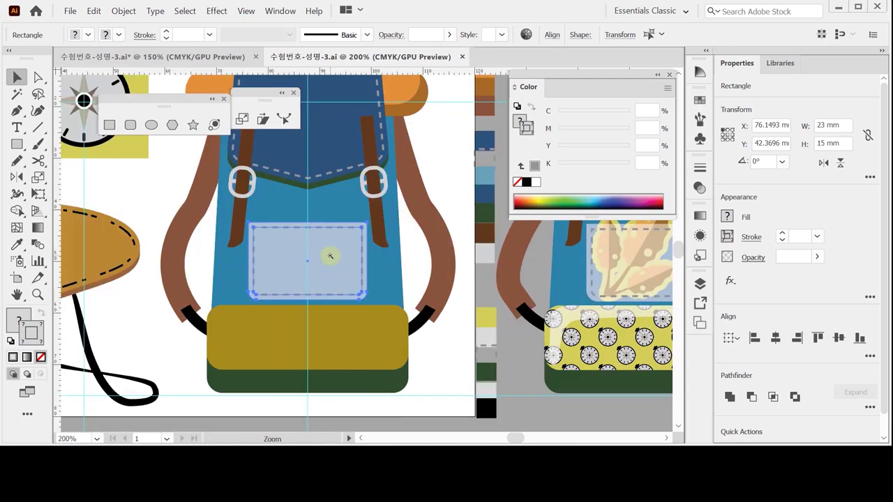
{"action": "left_click", "coordinate": [331, 256], "text": "ctrl"}
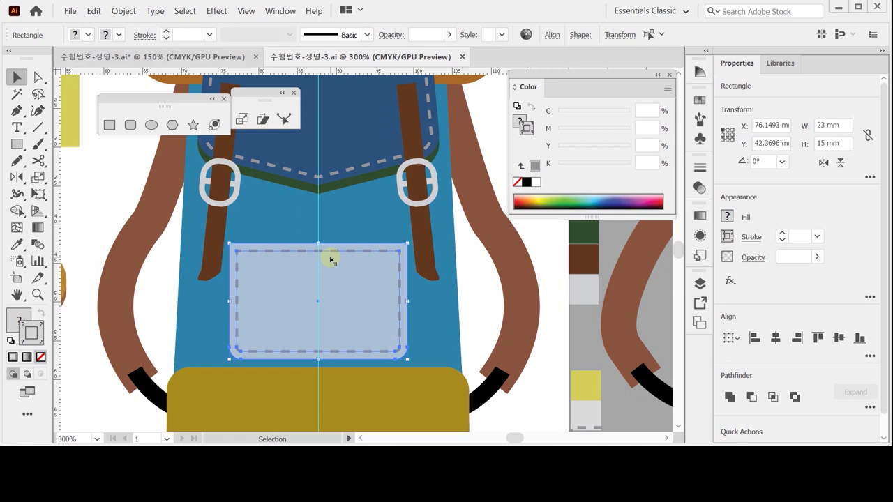
Select the whole orange three-leaf sprig beside the compass and place a copy over the backpack's front pocket.
{"action": "left_click", "coordinate": [330, 249], "text": "ctrl+alt"}
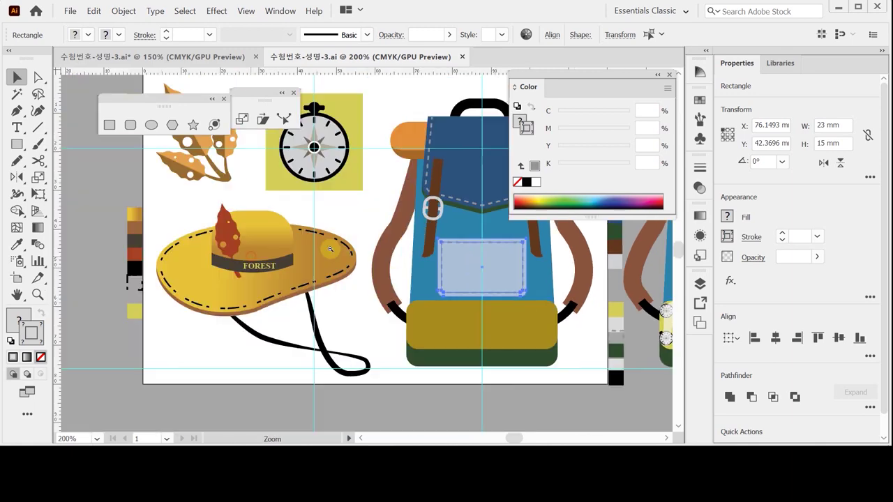
{"action": "left_click_drag", "start_coordinate": [257, 194], "coordinate": [268, 259]}
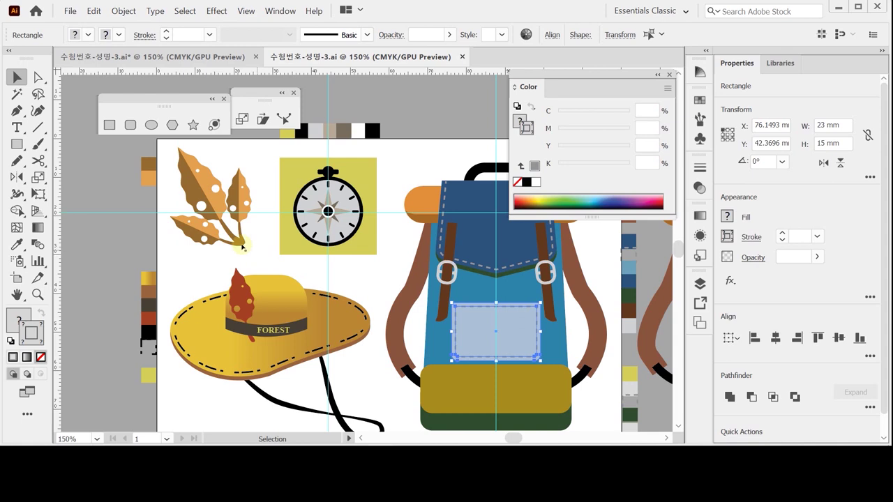
{"action": "left_click_drag", "start_coordinate": [173, 171], "coordinate": [237, 237]}
{"action": "key", "text": "ctrl+z"}
{"action": "key", "text": "space"}
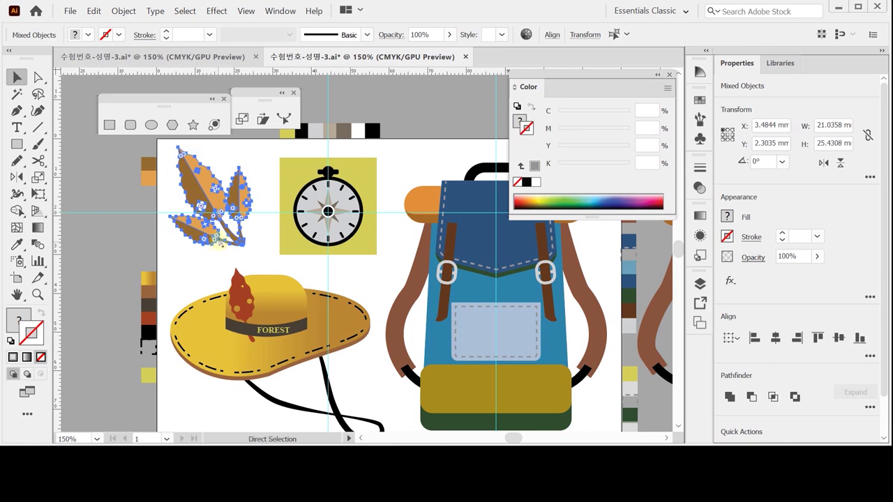
{"action": "left_click_drag", "start_coordinate": [400, 252], "coordinate": [278, 175]}
{"action": "left_click_drag", "start_coordinate": [135, 113], "coordinate": [413, 245]}
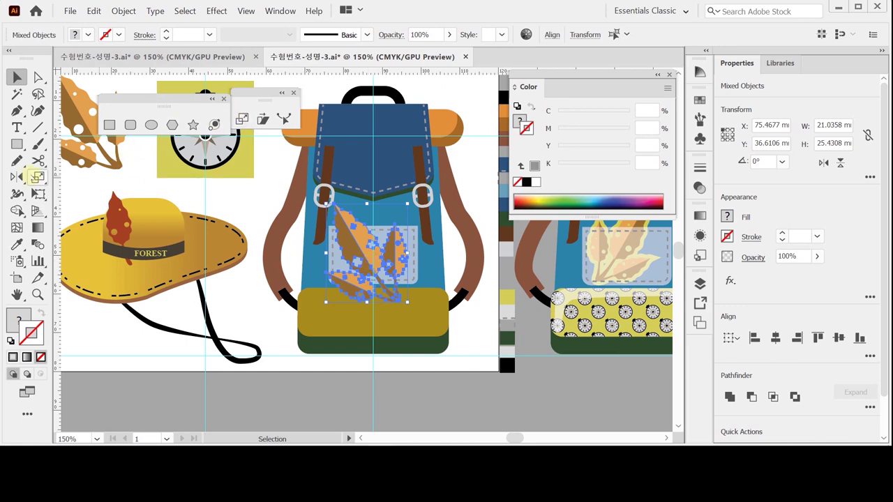
Reflect the copied leaf sprig on the pocket across the vertical axis.
{"action": "left_click", "coordinate": [18, 177]}
{"action": "double_click", "coordinate": [19, 177]}
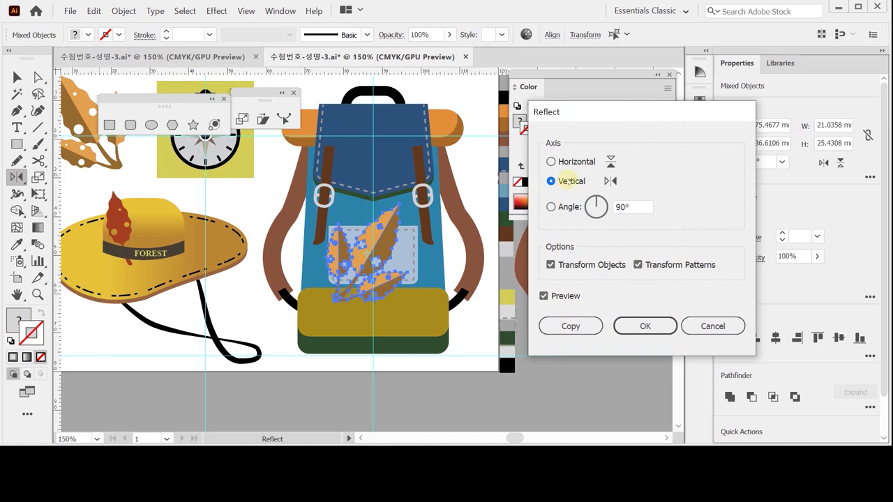
{"action": "left_click", "coordinate": [645, 325]}
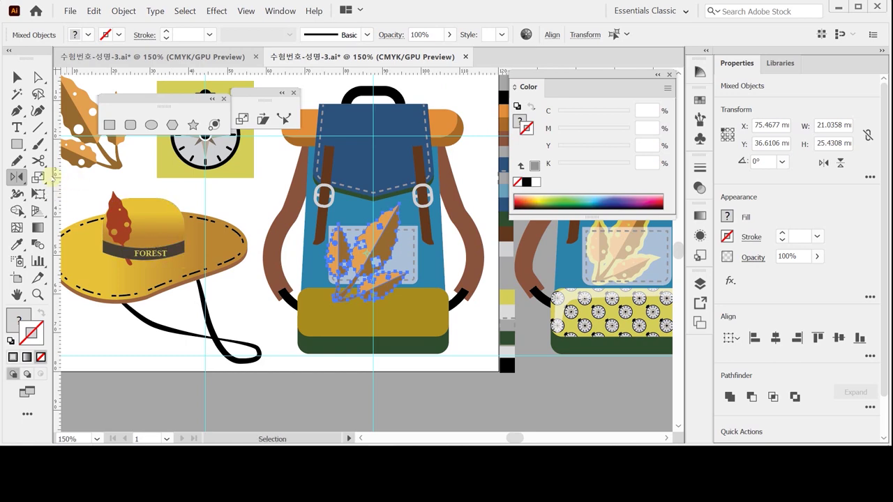
Scale the mirrored leaf sprig uniformly to 75% and shift it slightly up and to the right over the front pocket.
{"action": "double_click", "coordinate": [242, 118]}
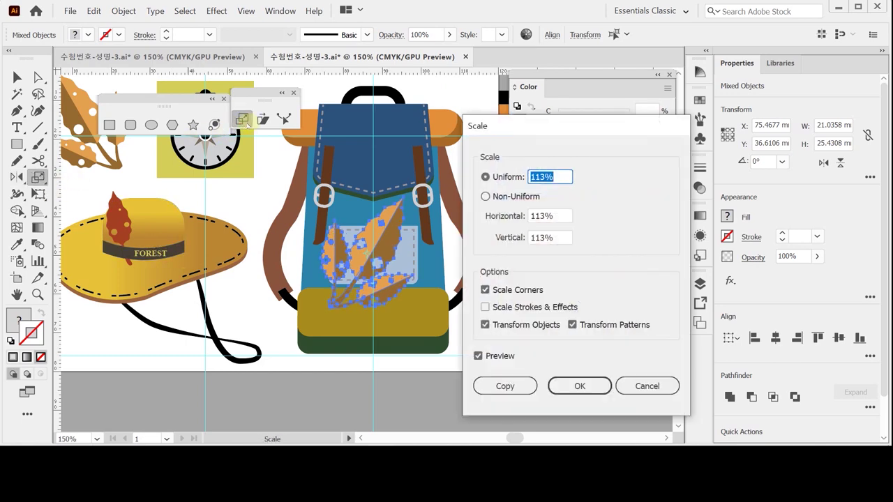
{"action": "type", "text": "75"}
{"action": "key", "text": "Return"}
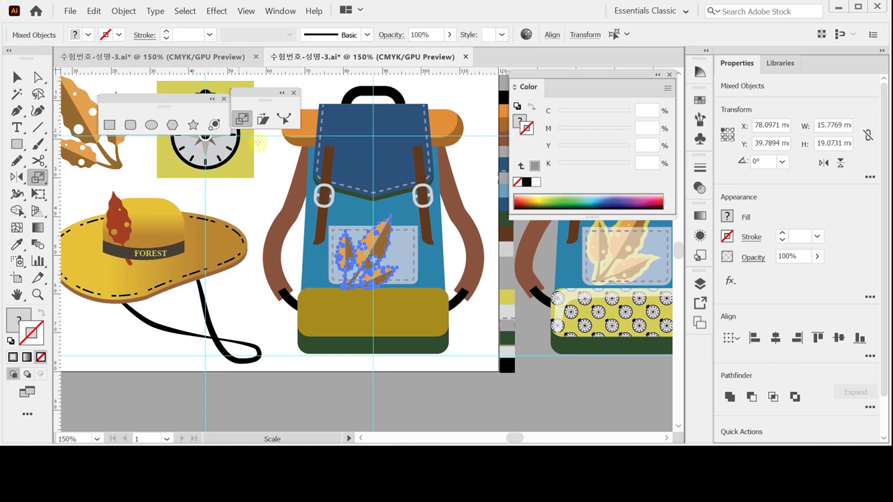
{"action": "scroll", "coordinate": [362, 286], "scroll_direction": "up", "scroll_amount": 1}
{"action": "left_click_drag", "start_coordinate": [512, 315], "coordinate": [247, 323]}
{"action": "left_click_drag", "start_coordinate": [419, 197], "coordinate": [423, 292]}
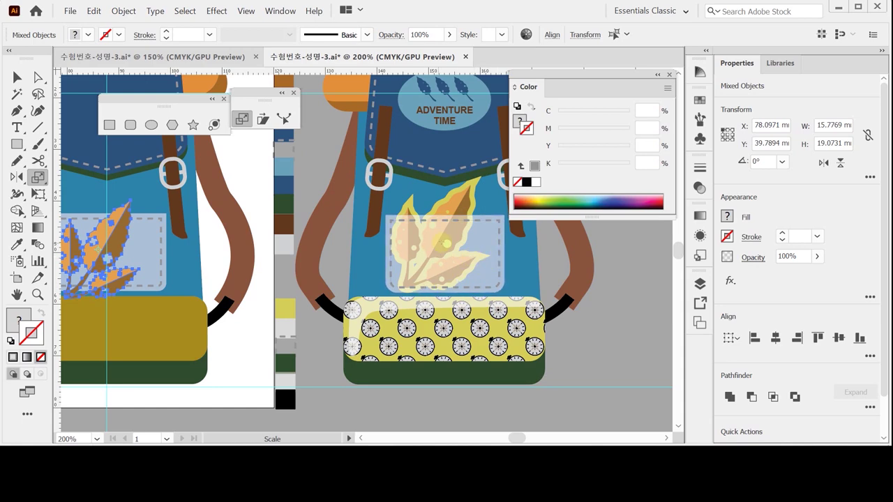
{"action": "left_click_drag", "start_coordinate": [447, 255], "coordinate": [447, 255]}
{"action": "left_click", "coordinate": [214, 249]}
{"action": "left_click", "coordinate": [279, 250]}
{"action": "left_click_drag", "start_coordinate": [269, 269], "coordinate": [251, 244]}
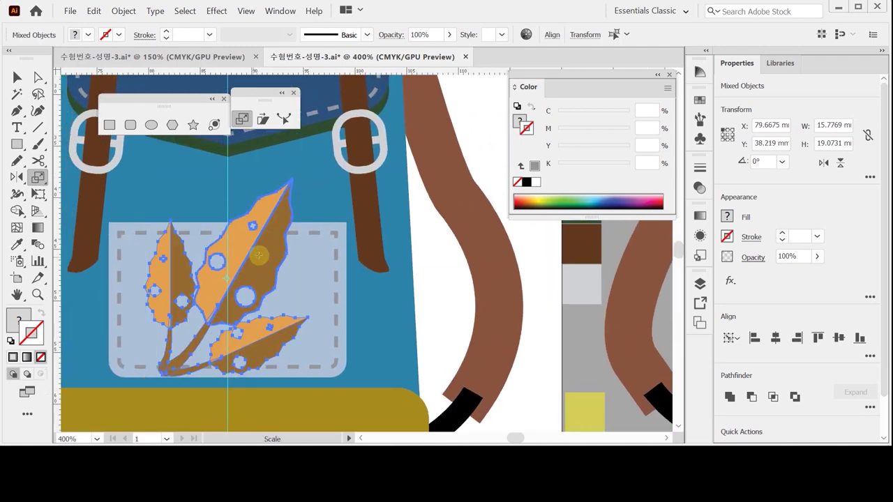
Offset all paths of the leaf sprig, placed below the artboard, outward by 1 mm with miter joins and limit 4.
{"action": "left_click", "coordinate": [123, 12]}
{"action": "mouse_move", "coordinate": [307, 244]}
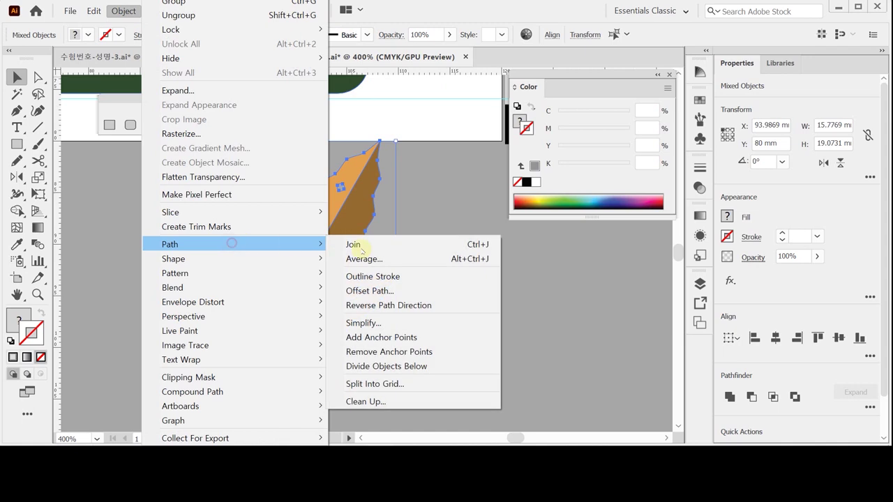
{"action": "left_click", "coordinate": [394, 290]}
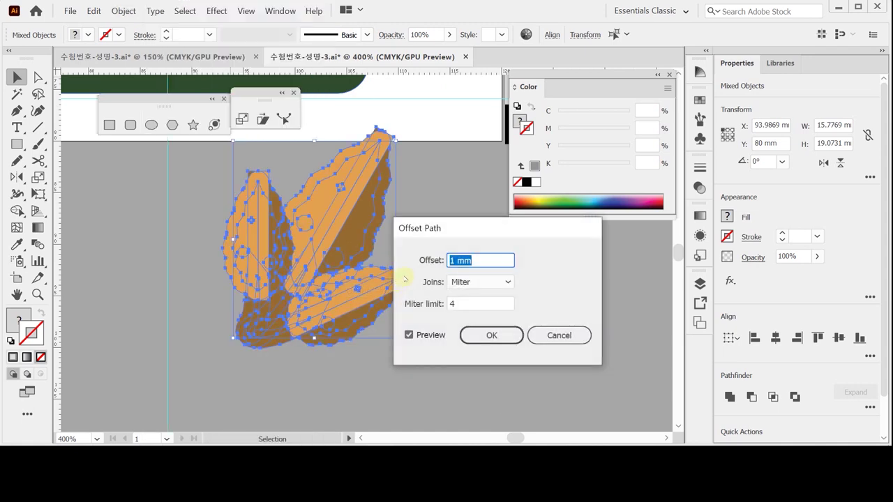
{"action": "left_click", "coordinate": [502, 335]}
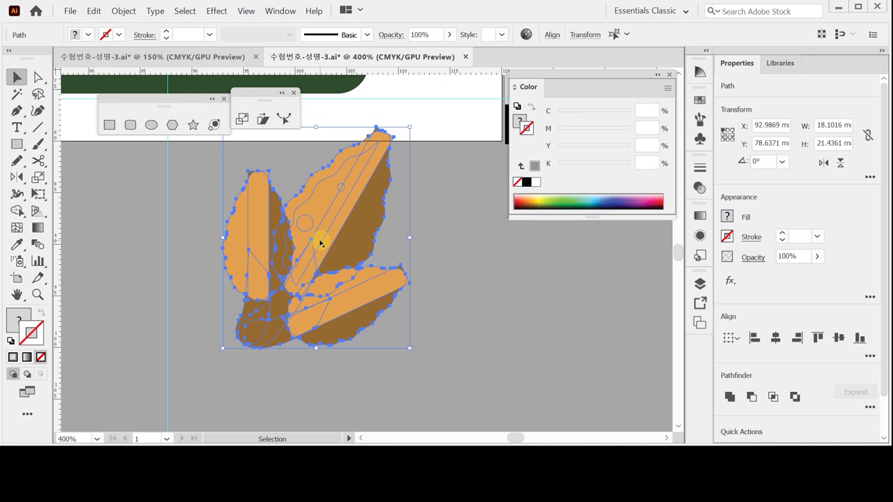
Fill the sprig's offset paths with the yellow sampled from the leaf outline on the reference backpack.
{"action": "left_click", "coordinate": [421, 273], "text": "ctrl"}
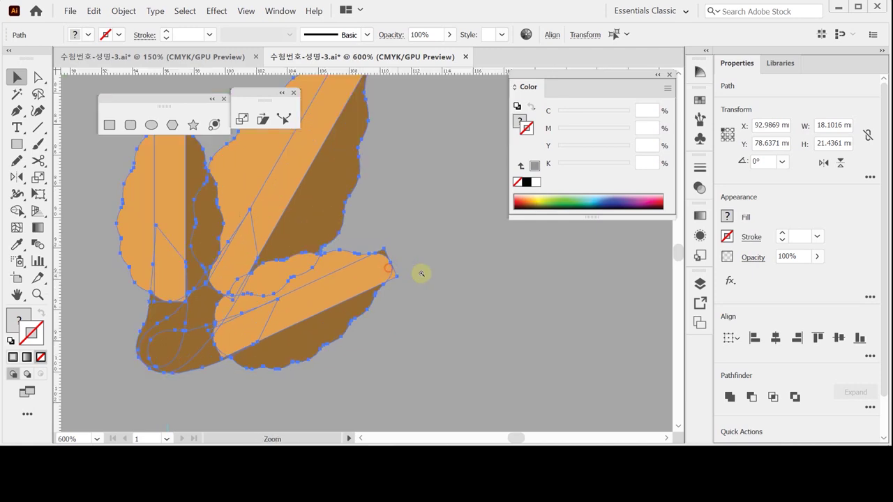
{"action": "left_click", "coordinate": [394, 249], "text": "ctrl"}
{"action": "left_click", "coordinate": [377, 255], "text": "ctrl+alt"}
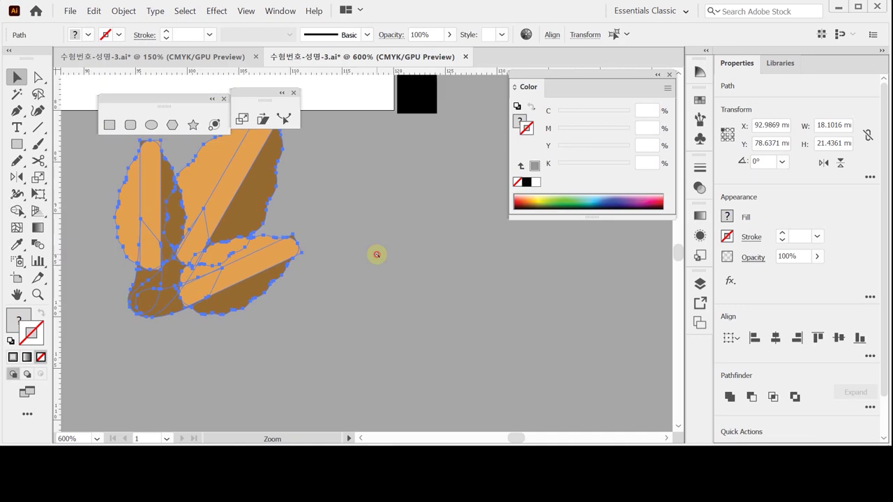
{"action": "left_click", "coordinate": [377, 254], "text": "ctrl+alt"}
{"action": "scroll", "coordinate": [408, 273], "scroll_direction": "up", "scroll_amount": 5}
{"action": "left_click_drag", "start_coordinate": [389, 215], "coordinate": [382, 237]}
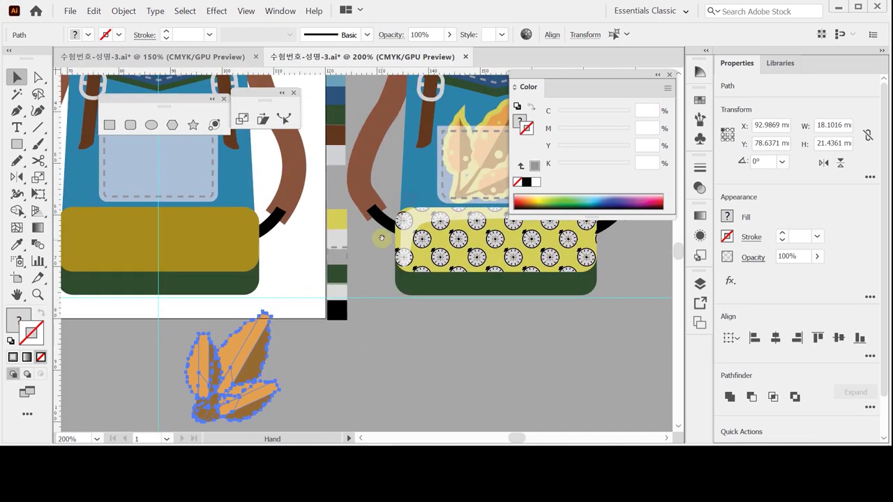
{"action": "key", "text": "i"}
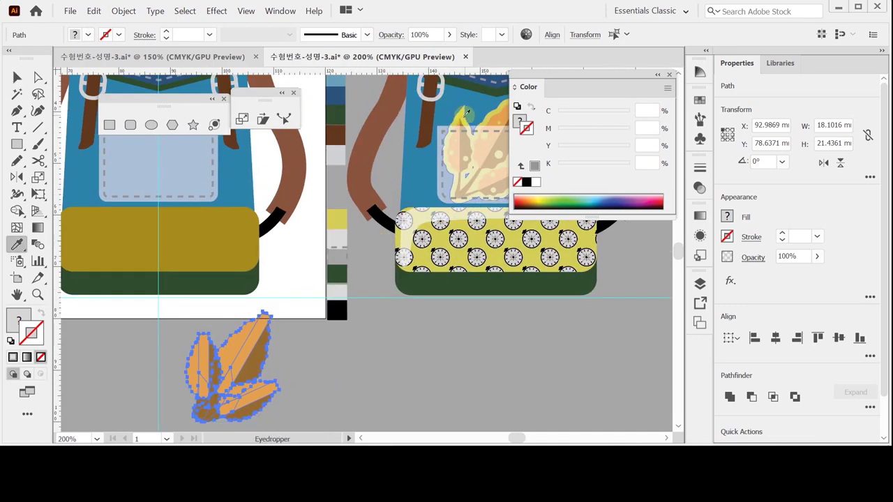
{"action": "left_click", "coordinate": [461, 112]}
Unite the yellow offset shapes around the sprig into a single outline shape.
{"action": "left_click", "coordinate": [288, 352], "text": "ctrl"}
{"action": "left_click_drag", "start_coordinate": [288, 353], "coordinate": [339, 292]}
{"action": "left_click_drag", "start_coordinate": [259, 301], "coordinate": [248, 326]}
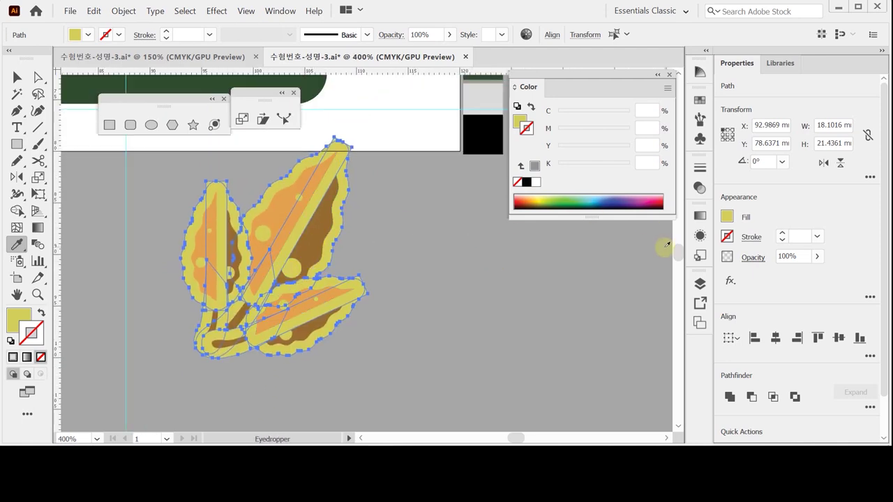
{"action": "left_click", "coordinate": [729, 396]}
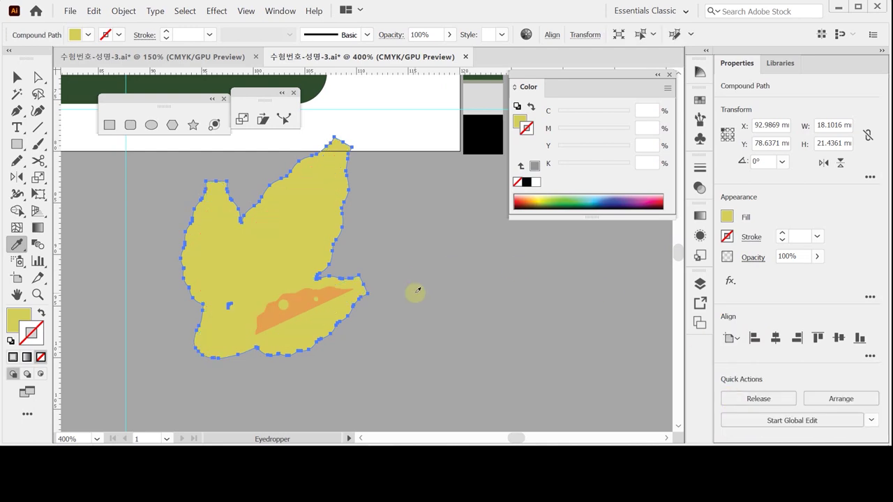
Select the sprig with its united yellow outline and ungroup it.
{"action": "left_click", "coordinate": [17, 77]}
{"action": "left_click", "coordinate": [161, 239]}
{"action": "right_click", "coordinate": [213, 234]}
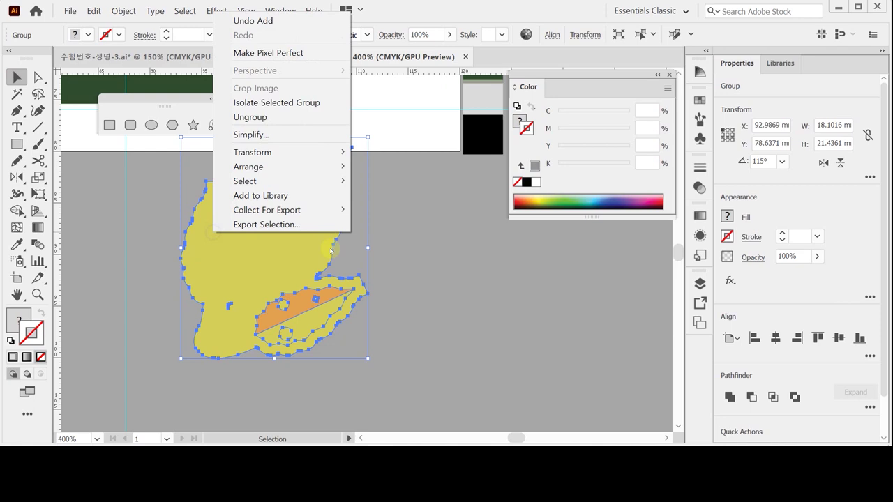
{"action": "left_click", "coordinate": [424, 292]}
{"action": "left_click", "coordinate": [308, 238]}
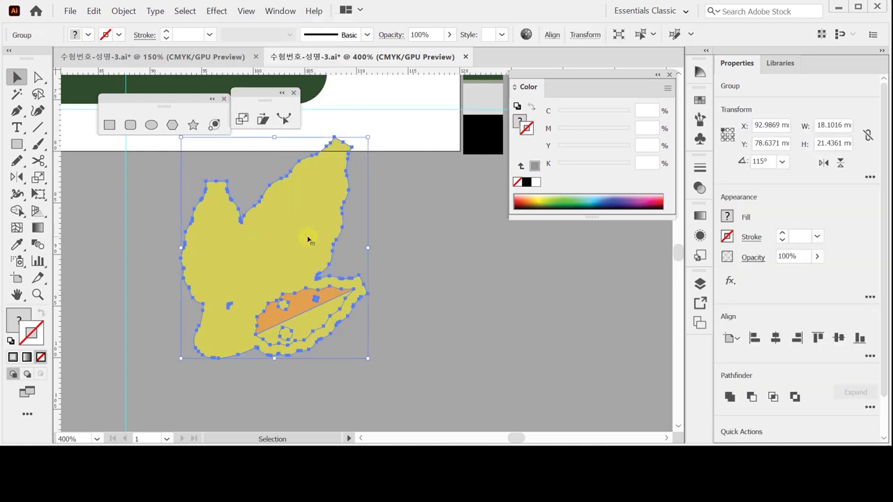
{"action": "right_click", "coordinate": [307, 238]}
{"action": "left_click", "coordinate": [381, 139]}
Send the yellow outline shape behind the leaves and deselect it.
{"action": "left_click", "coordinate": [412, 255]}
{"action": "left_click", "coordinate": [331, 216]}
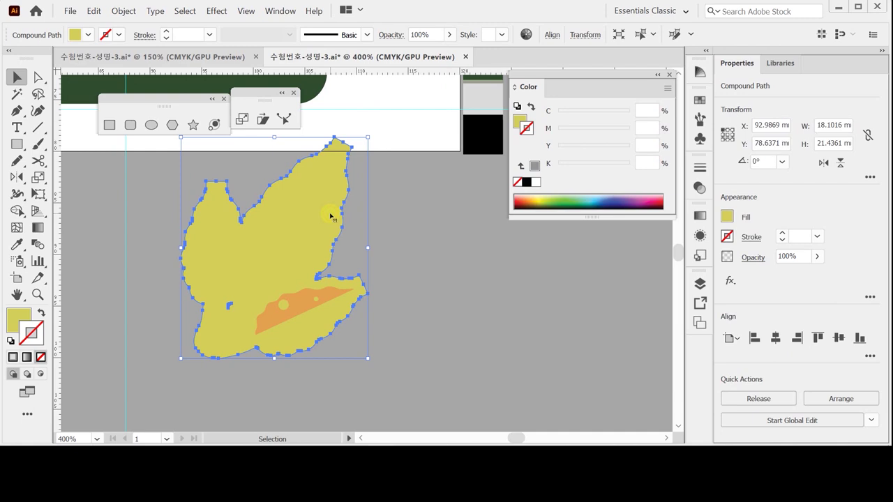
{"action": "right_click", "coordinate": [331, 217]}
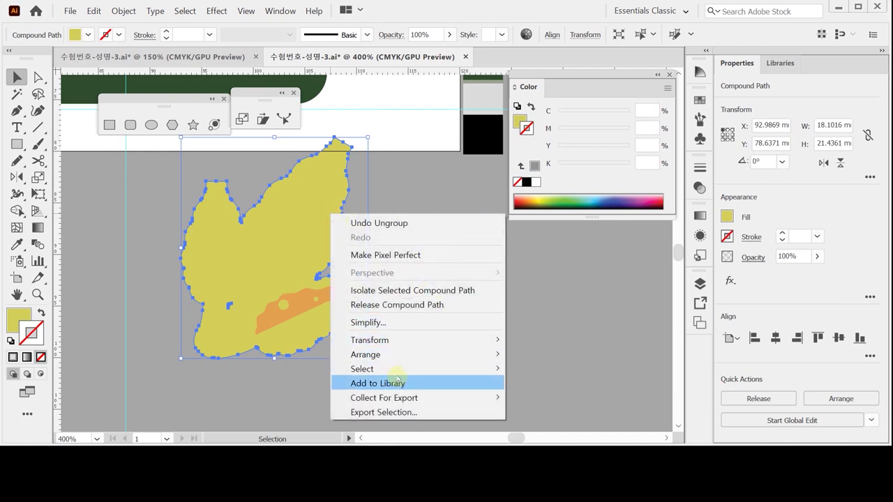
{"action": "mouse_move", "coordinate": [397, 355]}
{"action": "left_click", "coordinate": [540, 396]}
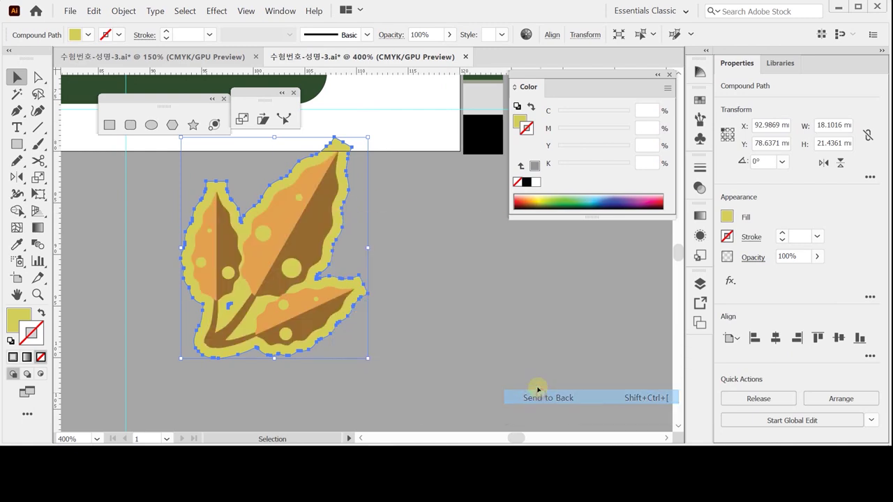
{"action": "left_click", "coordinate": [414, 262]}
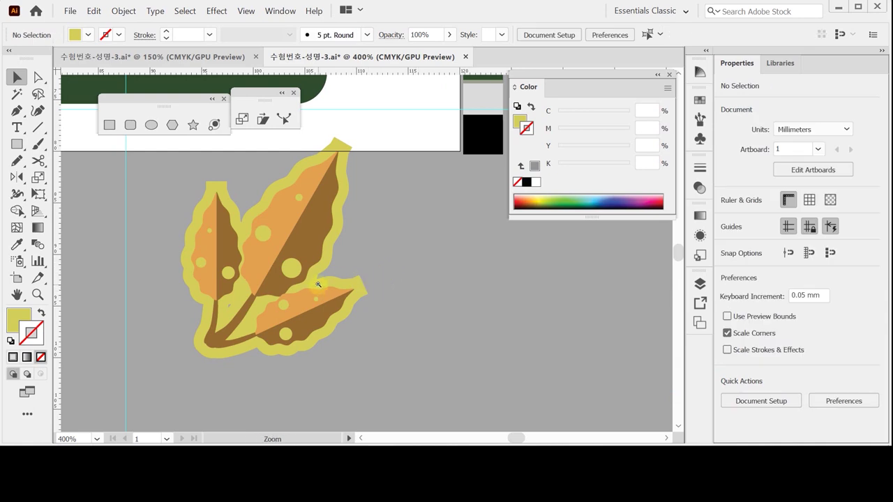
Move the outline anchor points at the tallest leaf's tip so that the blunt end becomes a sharp point.
{"action": "key", "text": "ctrl+="}
{"action": "left_click_drag", "start_coordinate": [300, 220], "coordinate": [273, 293]}
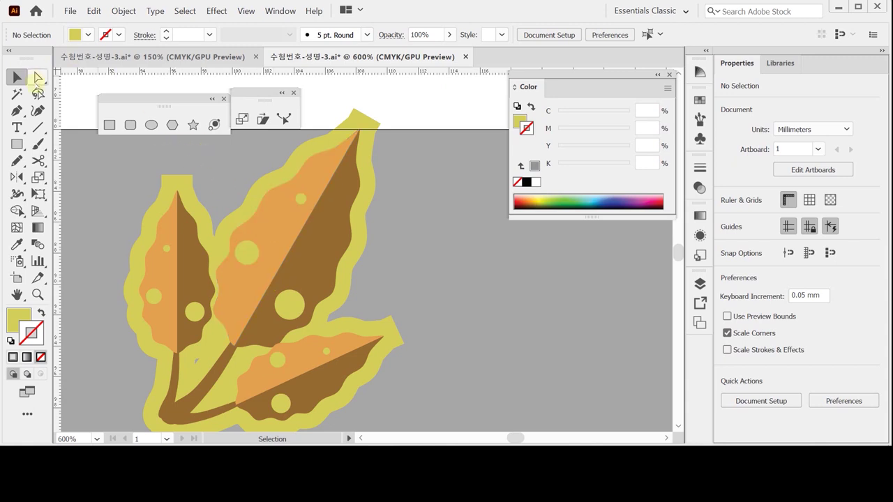
{"action": "left_click", "coordinate": [38, 78]}
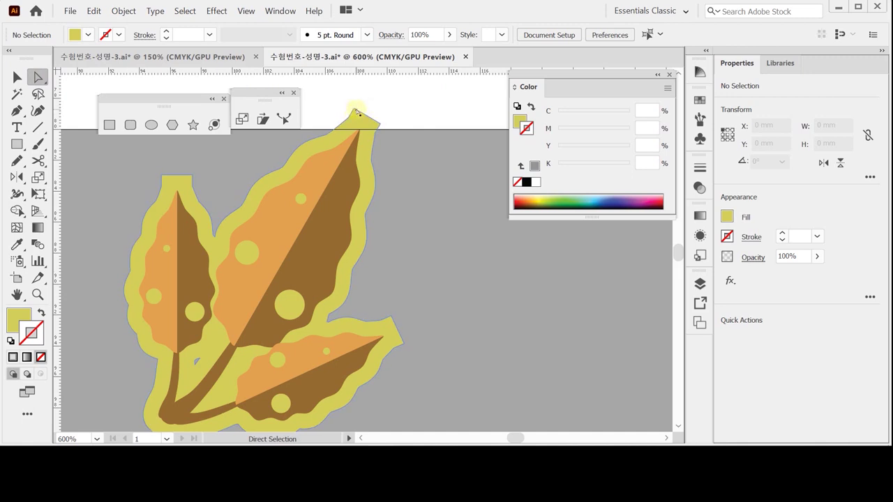
{"action": "left_click", "coordinate": [356, 110]}
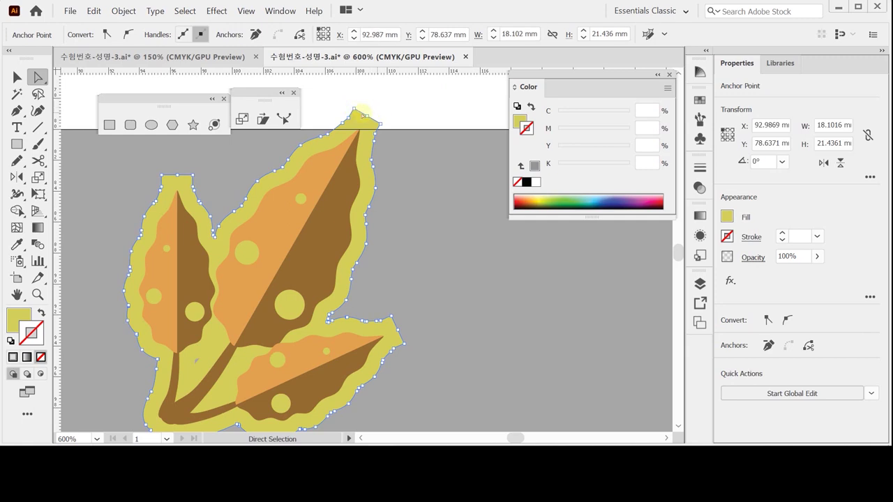
{"action": "left_click_drag", "start_coordinate": [368, 116], "coordinate": [376, 106]}
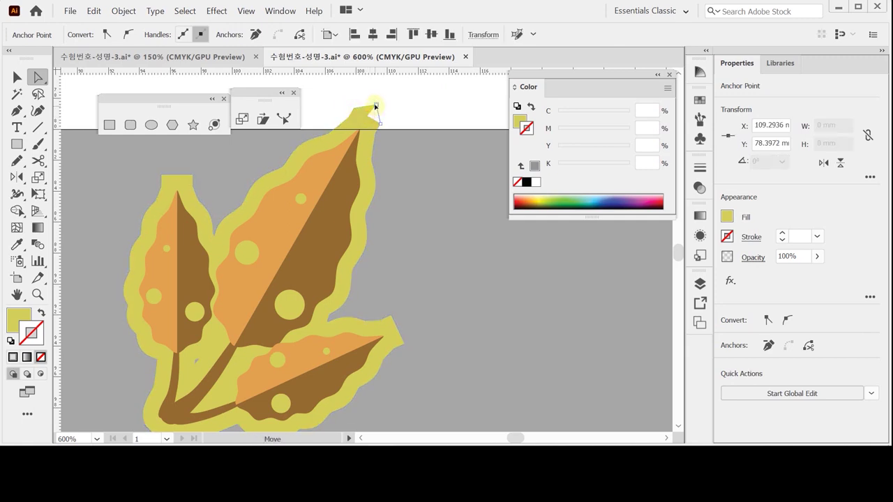
{"action": "left_click_drag", "start_coordinate": [353, 109], "coordinate": [373, 121]}
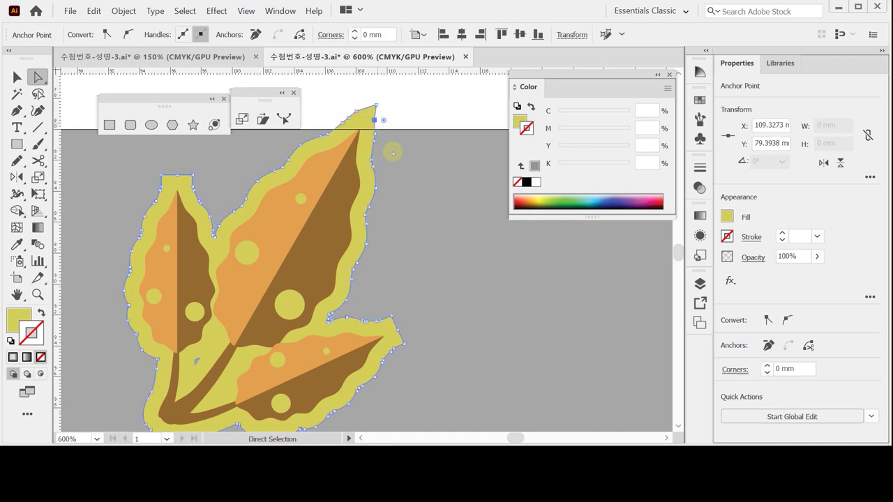
Average the outline anchors above the leftmost leaf on both axes and raise the merged tip slightly.
{"action": "left_click", "coordinate": [168, 158]}
{"action": "left_click_drag", "start_coordinate": [149, 159], "coordinate": [198, 179]}
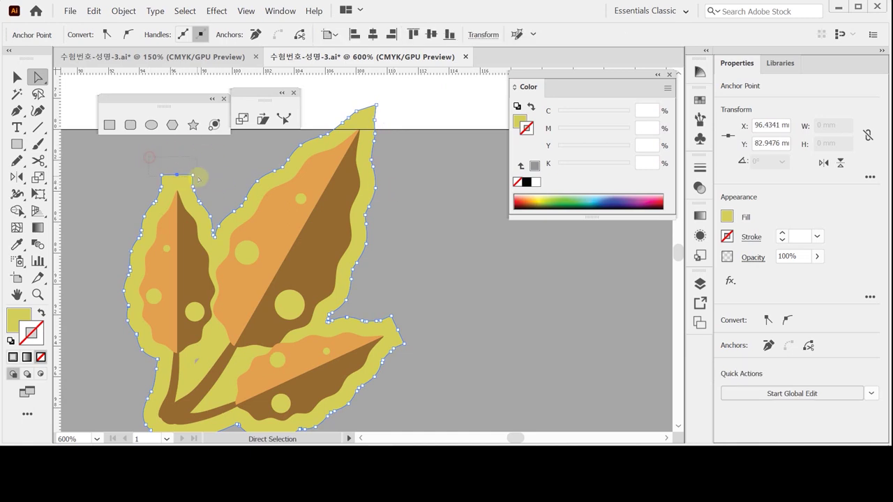
{"action": "right_click", "coordinate": [212, 169]}
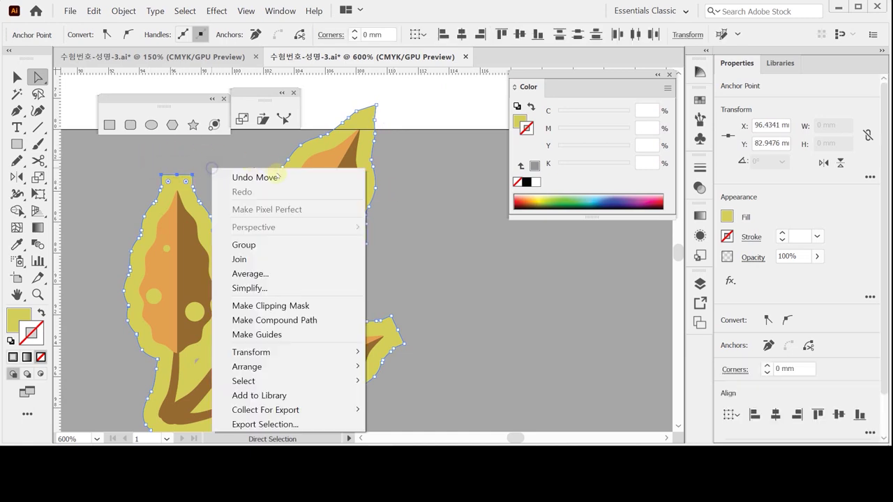
{"action": "left_click", "coordinate": [284, 273]}
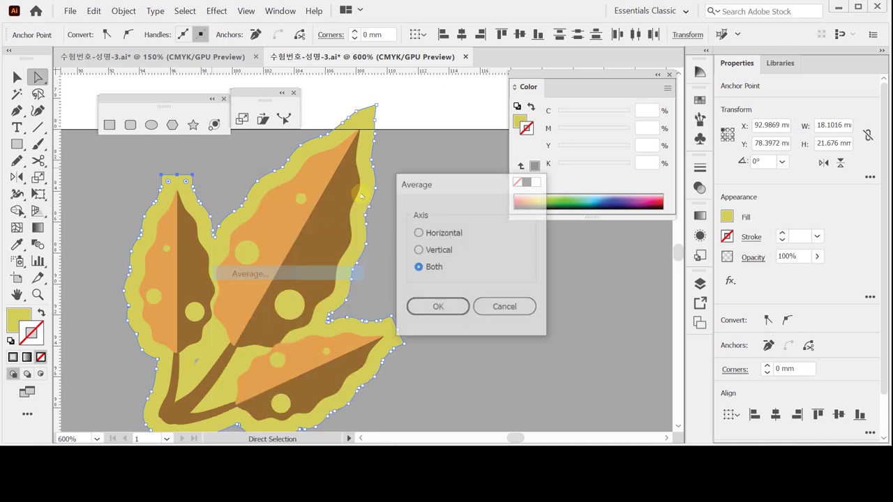
{"action": "left_click", "coordinate": [434, 304]}
{"action": "left_click_drag", "start_coordinate": [177, 175], "coordinate": [176, 167]}
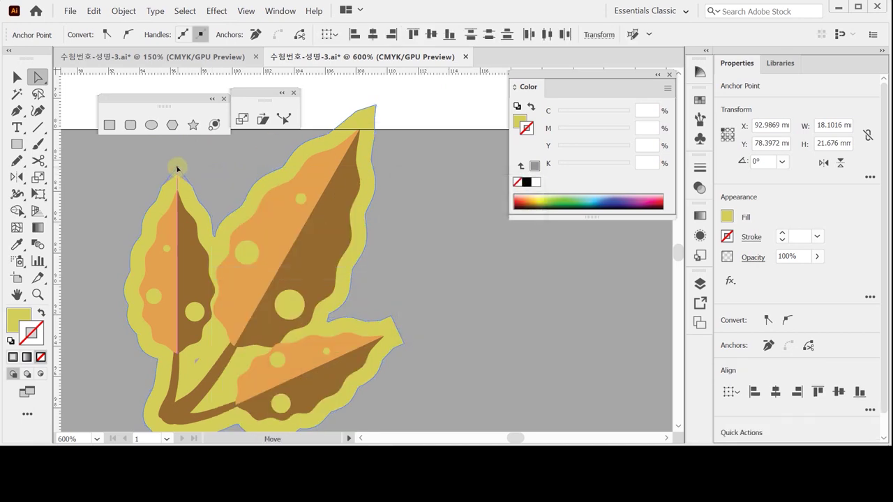
Average the outline anchors at the lower right leaf's tip on both axes and pull the merged point outward.
{"action": "left_click_drag", "start_coordinate": [385, 303], "coordinate": [423, 345]}
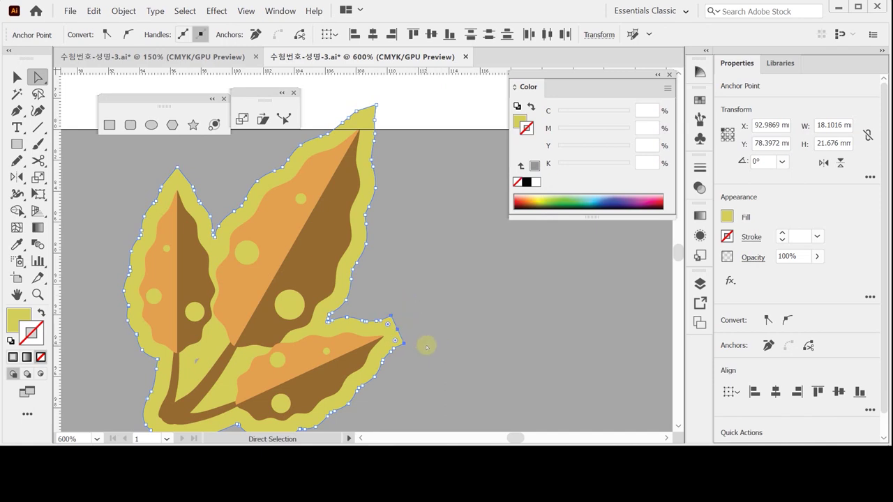
{"action": "right_click", "coordinate": [418, 311]}
{"action": "left_click", "coordinate": [460, 145]}
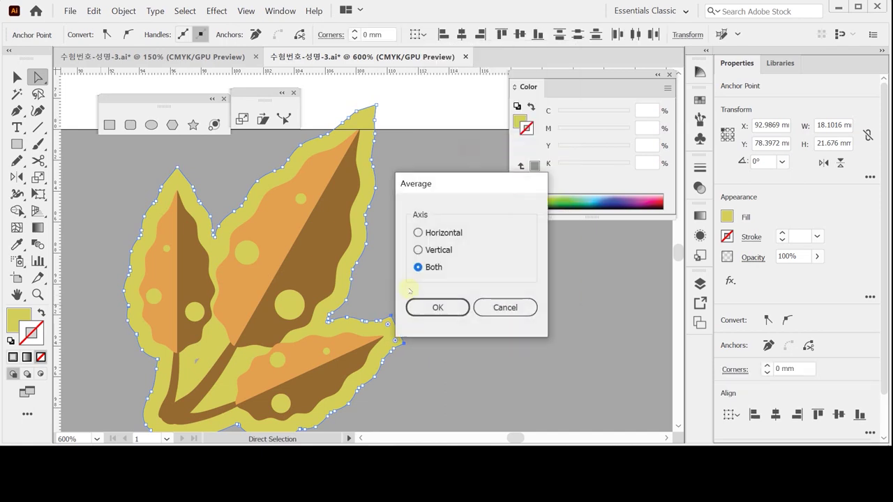
{"action": "left_click", "coordinate": [436, 307]}
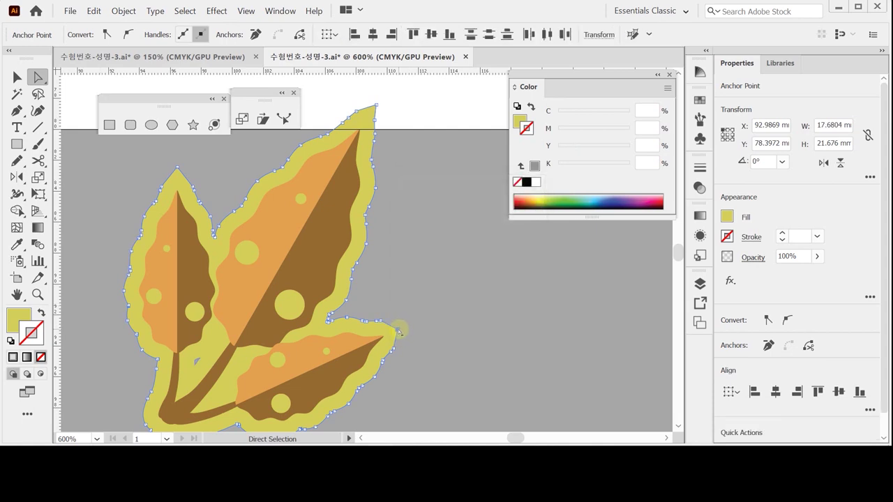
{"action": "left_click_drag", "start_coordinate": [399, 329], "coordinate": [411, 329]}
{"action": "left_click", "coordinate": [411, 327]}
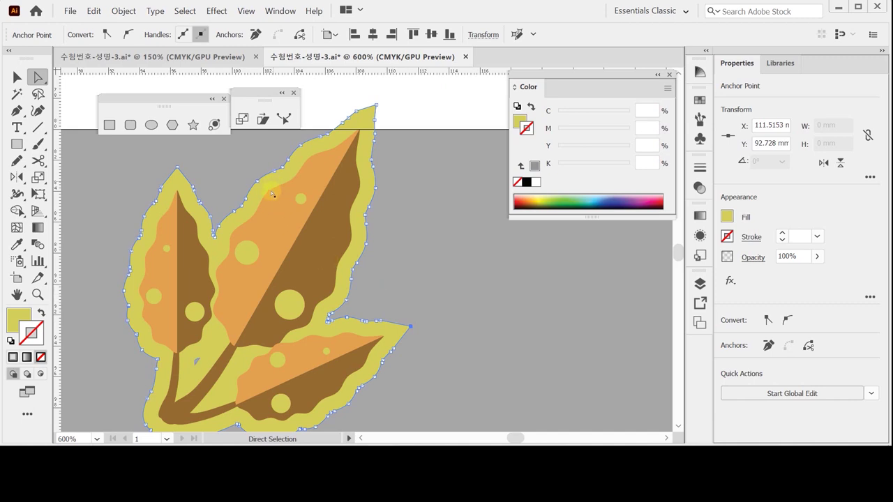
Select the entire leaf sprig with its yellow outline below the artboard as one group.
{"action": "left_click", "coordinate": [18, 76]}
{"action": "left_click", "coordinate": [419, 269]}
{"action": "left_click", "coordinate": [356, 283]}
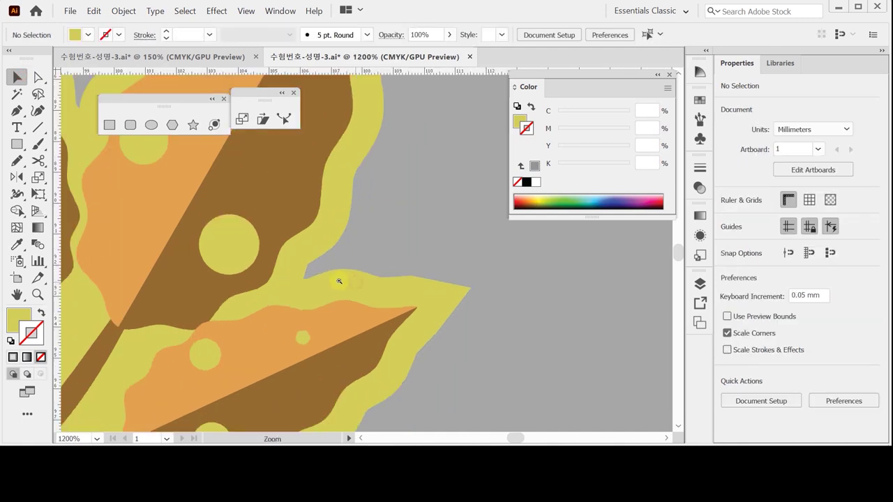
{"action": "left_click", "coordinate": [335, 279], "text": "alt"}
{"action": "left_click", "coordinate": [338, 276], "text": "alt"}
{"action": "left_click", "coordinate": [337, 277], "text": "alt"}
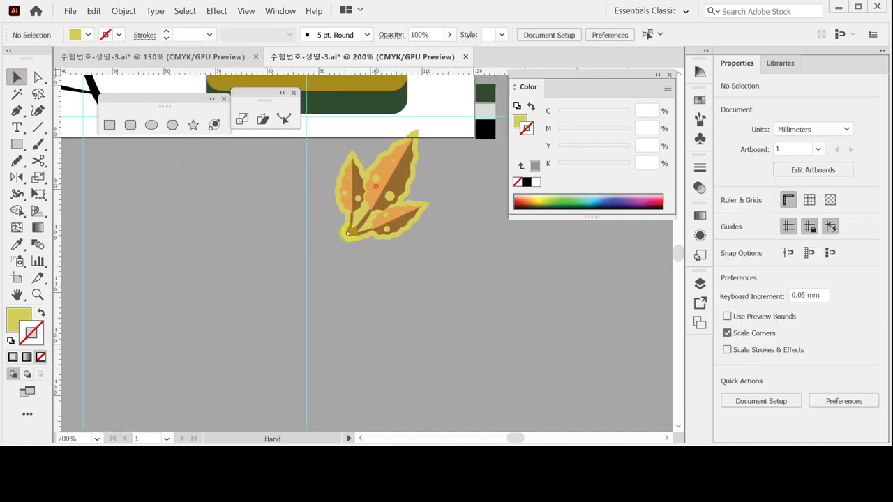
{"action": "left_click", "coordinate": [18, 77]}
{"action": "left_click", "coordinate": [197, 264]}
{"action": "left_click_drag", "start_coordinate": [287, 244], "coordinate": [362, 325]}
{"action": "left_click", "coordinate": [374, 300]}
{"action": "left_click_drag", "start_coordinate": [278, 225], "coordinate": [374, 358]}
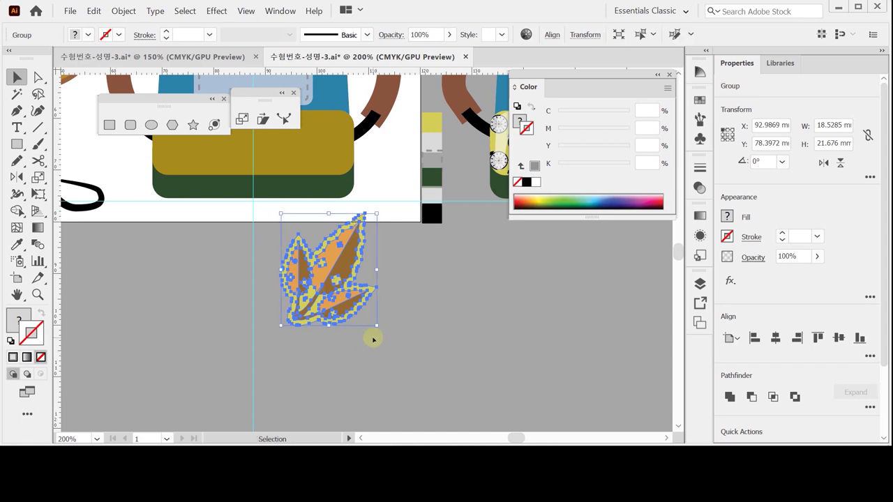
Move the outlined leaf sprig group from below the artboard onto the backpack's front pocket, aligning its base with the pocket's lower edge.
{"action": "left_click", "coordinate": [370, 338]}
{"action": "left_click_drag", "start_coordinate": [366, 282], "coordinate": [339, 342]}
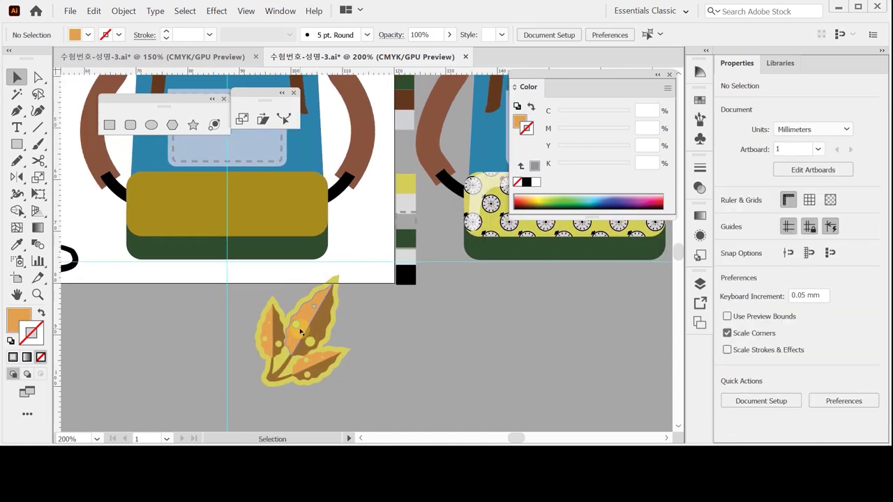
{"action": "left_click_drag", "start_coordinate": [317, 338], "coordinate": [288, 183]}
{"action": "scroll", "coordinate": [288, 182], "scroll_direction": "up", "scroll_amount": 1, "text": "alt"}
{"action": "scroll", "coordinate": [289, 239], "scroll_direction": "up", "scroll_amount": 3}
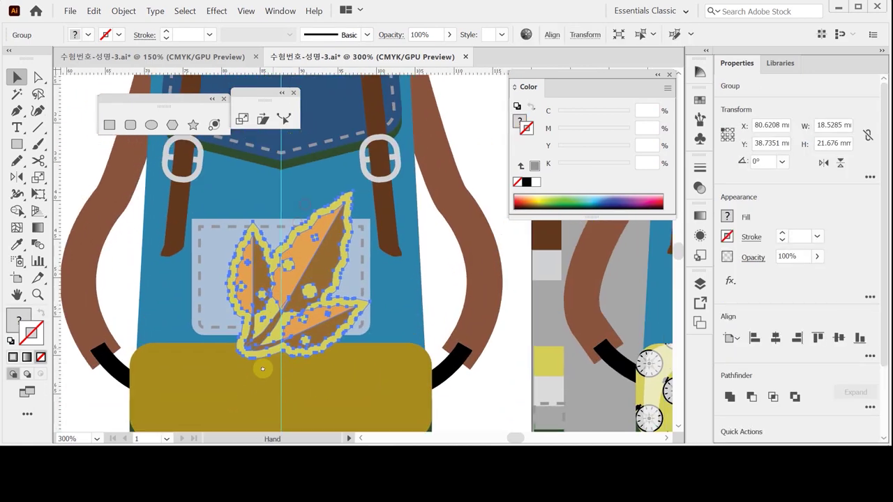
{"action": "left_click_drag", "start_coordinate": [293, 296], "coordinate": [271, 272]}
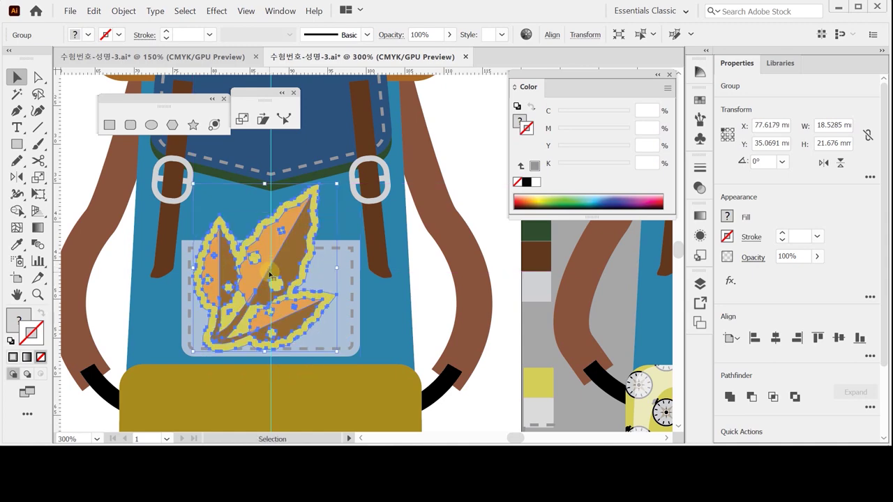
{"action": "left_click_drag", "start_coordinate": [271, 278], "coordinate": [267, 282]}
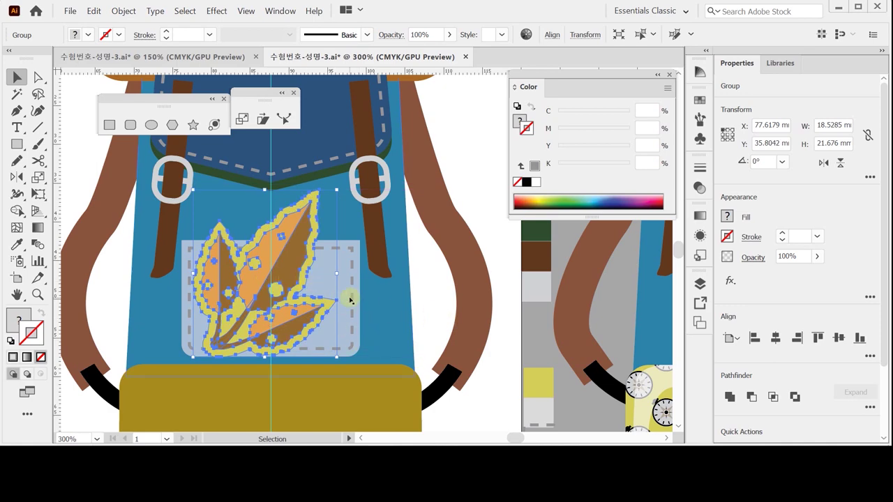
Select the front pocket rectangle with its dashed stitching in Outline view and bring both in front of the leaf sprig.
{"action": "key", "text": "ctrl+y"}
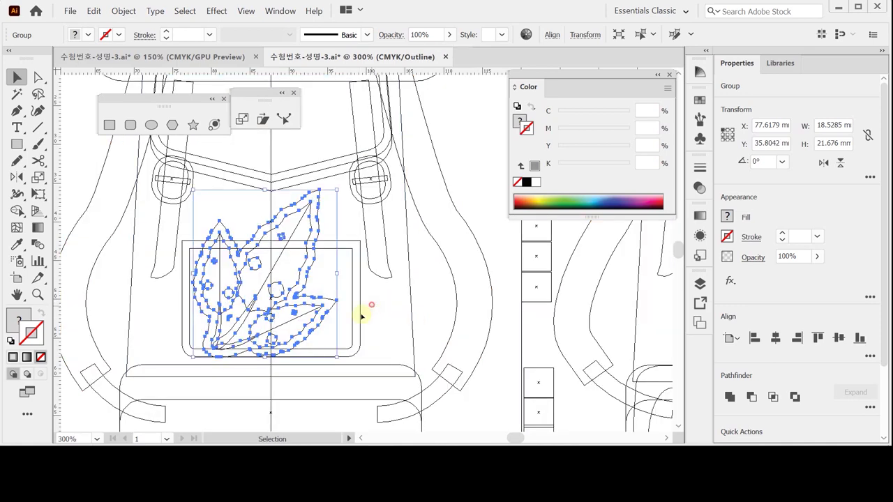
{"action": "left_click", "coordinate": [348, 326], "text": "ctrl"}
{"action": "key", "text": "ctrl+y"}
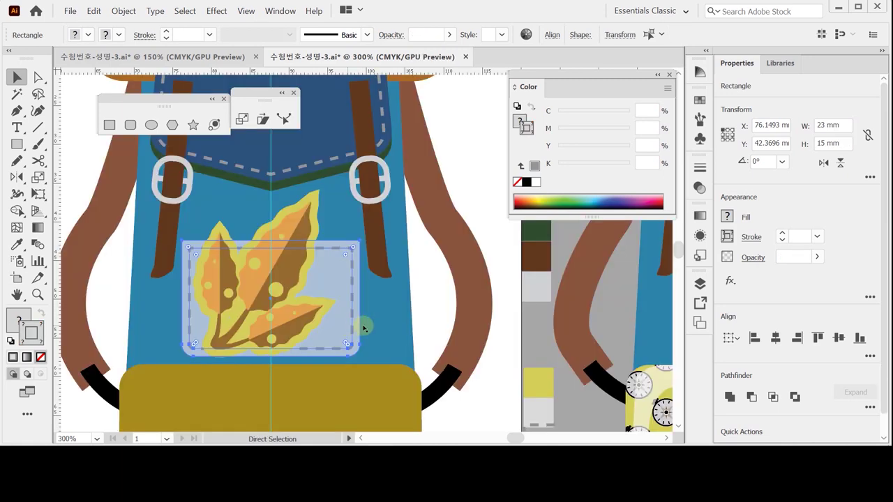
{"action": "key", "text": "ctrl+shift+bracketright"}
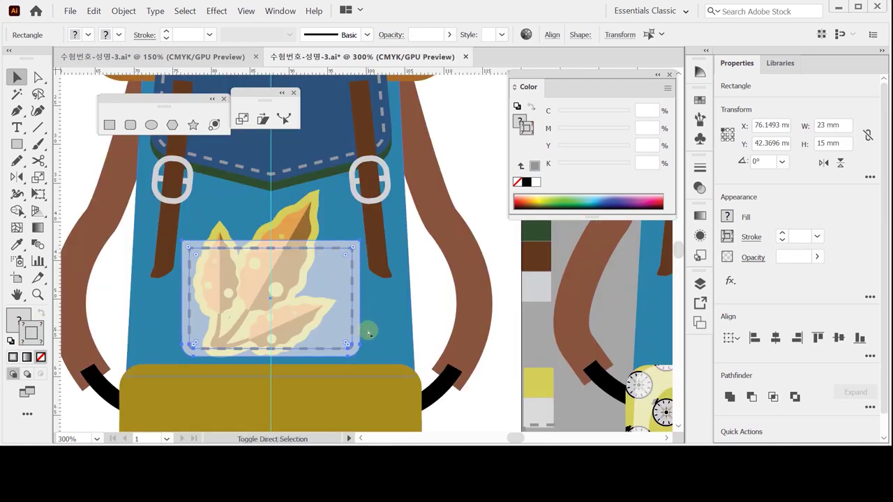
Nudge the leaf sprig slightly up and to the left behind the translucent pocket and save the document.
{"action": "left_click", "coordinate": [285, 234]}
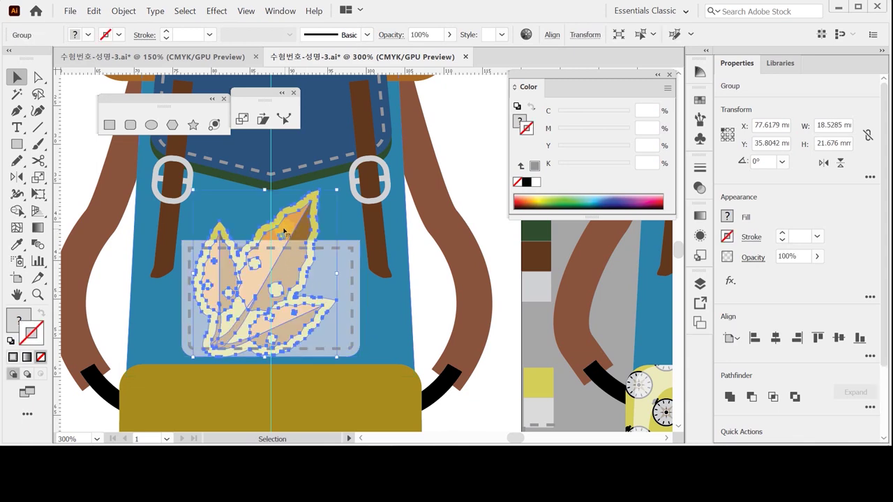
{"action": "key", "text": "Up"}
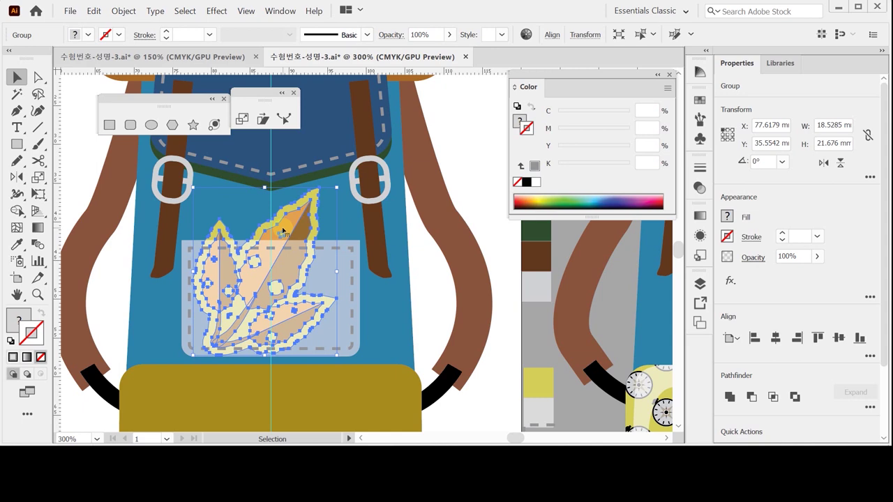
{"action": "key", "text": "Left"}
{"action": "key", "text": "Left"}
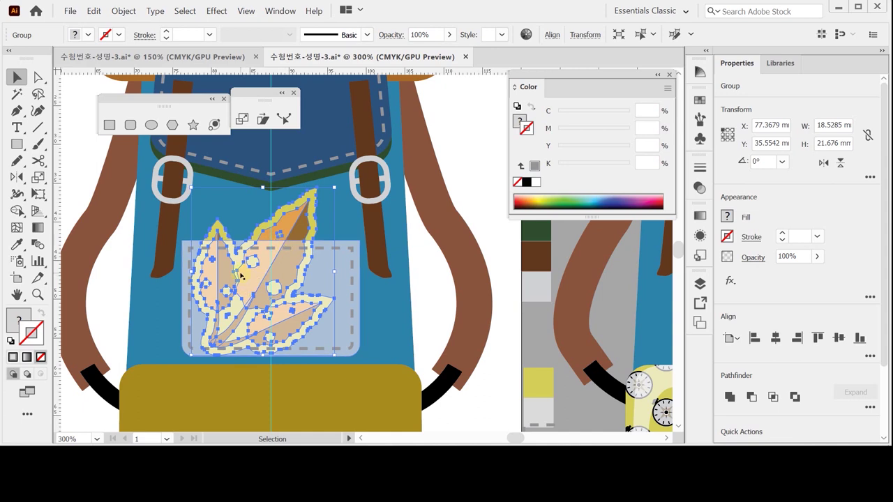
{"action": "key", "text": "a"}
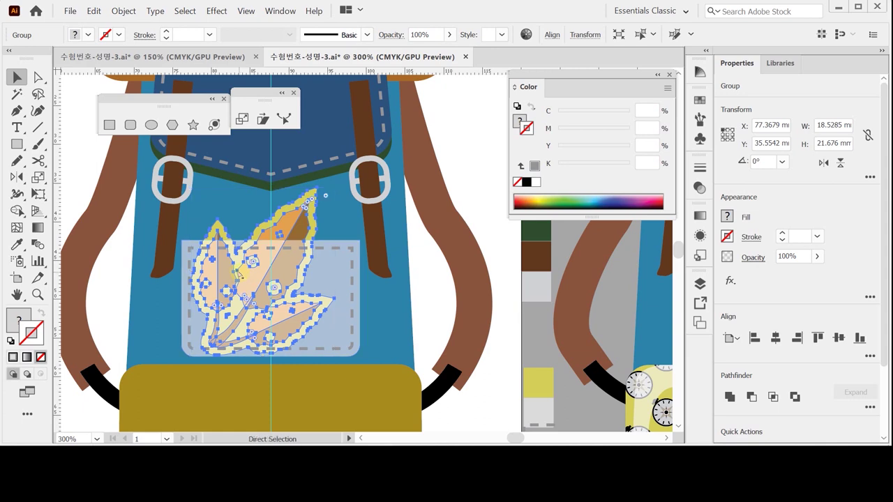
{"action": "key", "text": "v"}
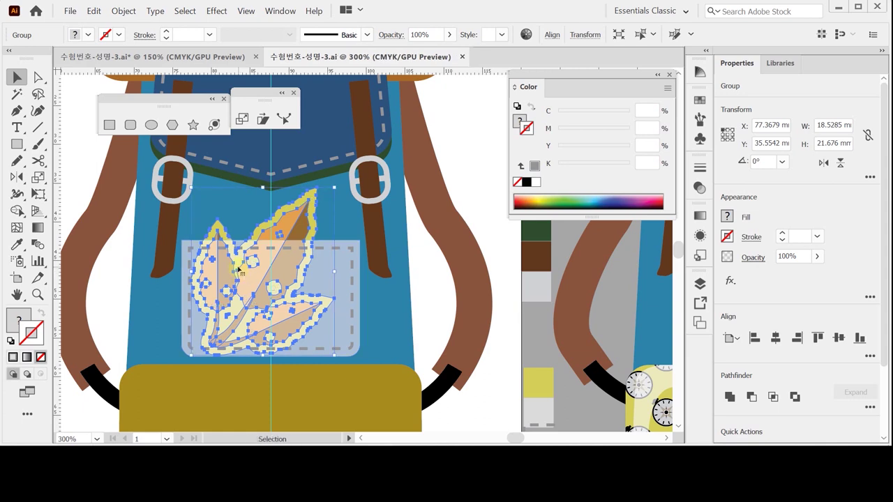
Fill the olive rounded rectangle at the backpack's base with the 나침반 compass pattern swatch.
{"action": "left_click", "coordinate": [360, 312], "text": "ctrl"}
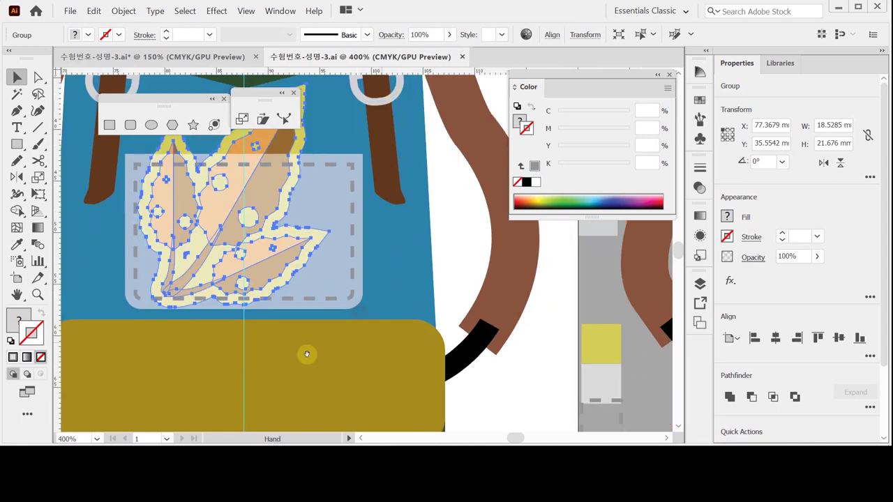
{"action": "left_click", "coordinate": [309, 300], "text": "ctrl+alt"}
{"action": "left_click", "coordinate": [312, 300], "text": "ctrl+alt"}
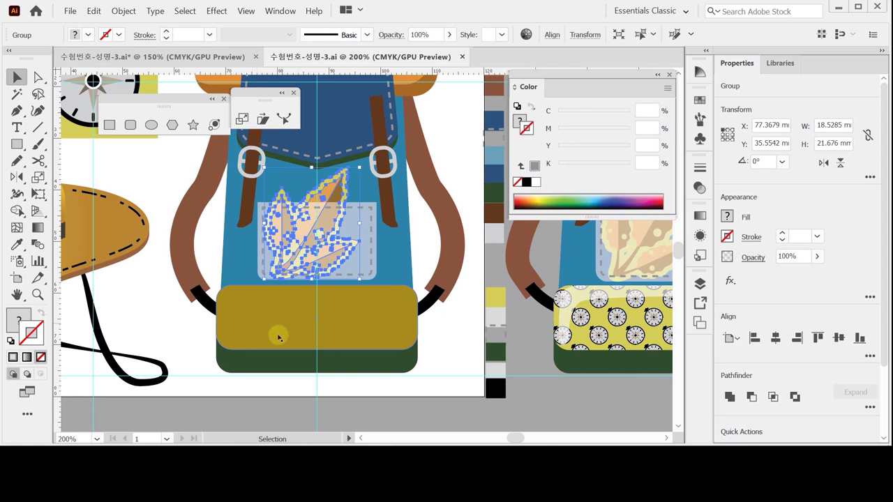
{"action": "left_click", "coordinate": [276, 324]}
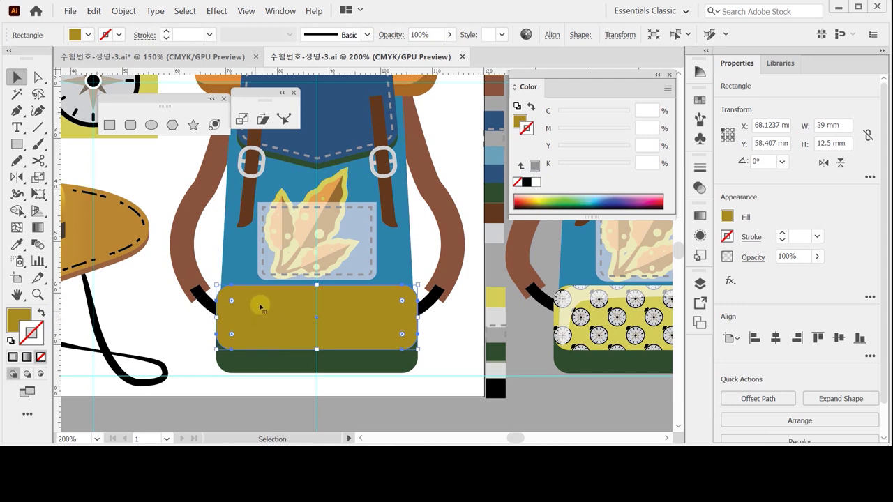
{"action": "left_click", "coordinate": [530, 86]}
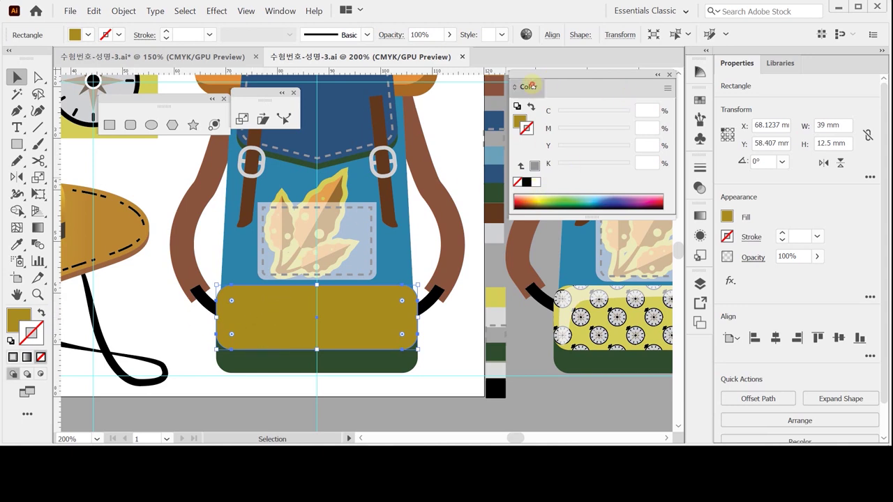
{"action": "mouse_move", "coordinate": [528, 86]}
{"action": "left_mouse_down"}
{"action": "mouse_move", "coordinate": [554, 47]}
{"action": "mouse_move", "coordinate": [525, 91]}
{"action": "left_mouse_up"}
{"action": "double_click", "coordinate": [525, 95]}
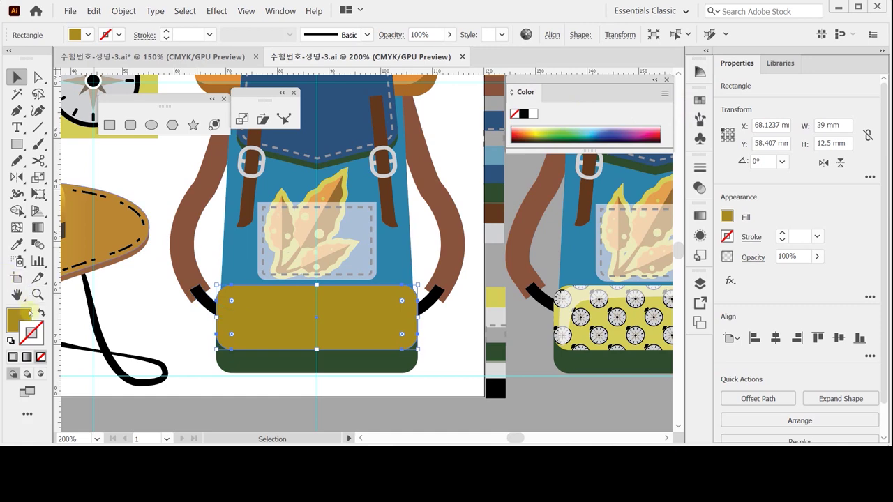
{"action": "left_click", "coordinate": [18, 319]}
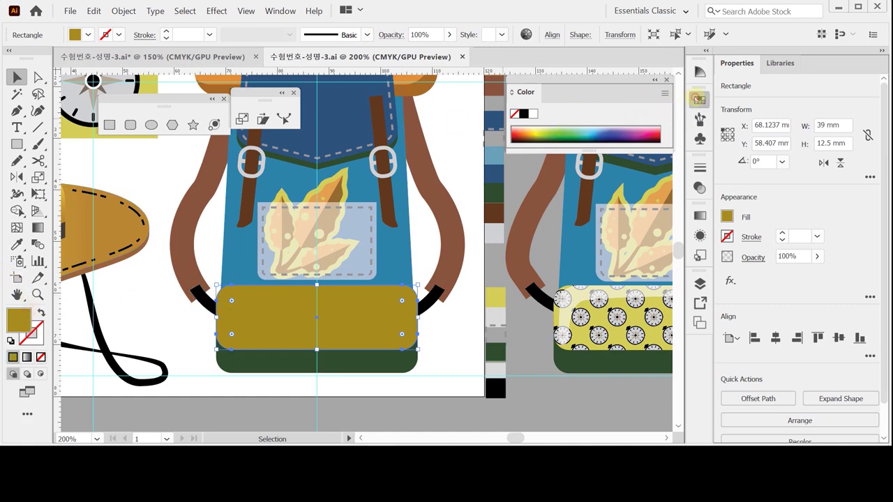
{"action": "left_click", "coordinate": [700, 100]}
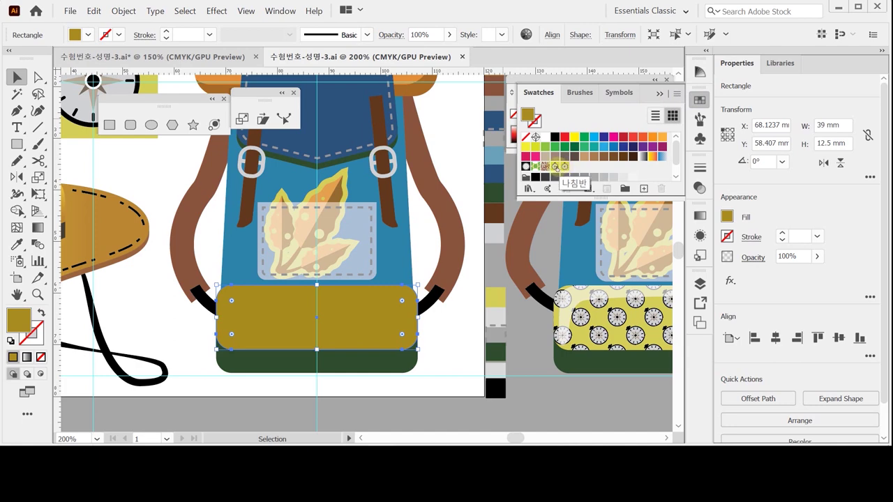
{"action": "left_click", "coordinate": [554, 166]}
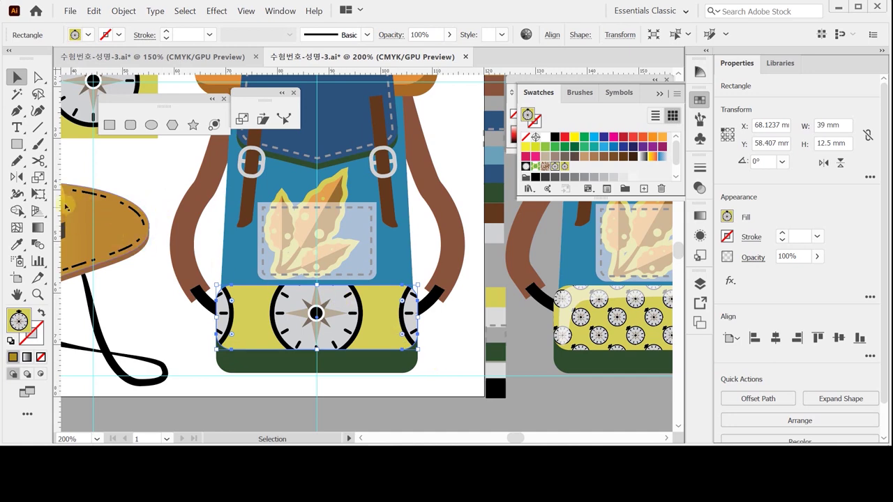
Scale only the compass pattern inside the base rectangle uniformly to 20%, without transforming the object.
{"action": "double_click", "coordinate": [38, 177]}
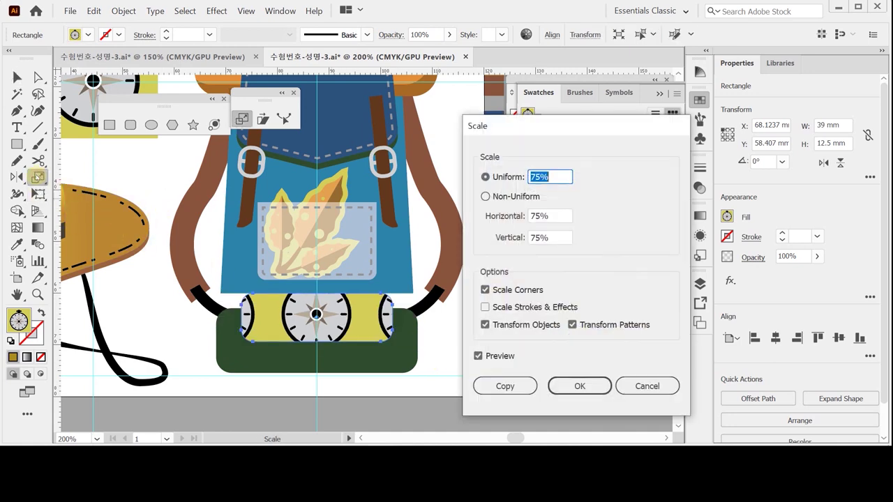
{"action": "type", "text": "20"}
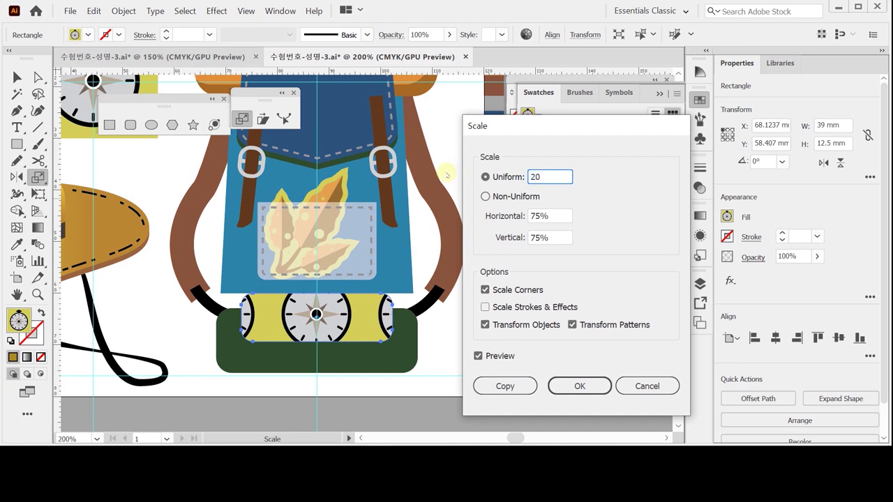
{"action": "key", "text": "Tab"}
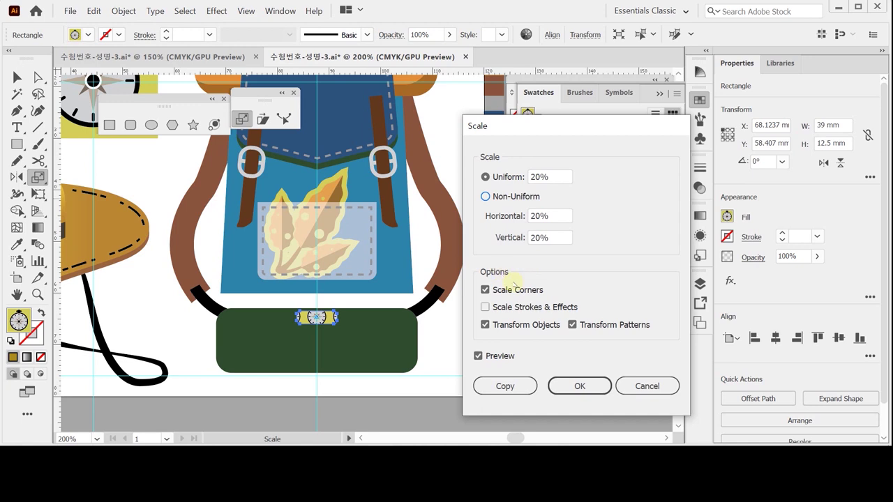
{"action": "left_click", "coordinate": [504, 326]}
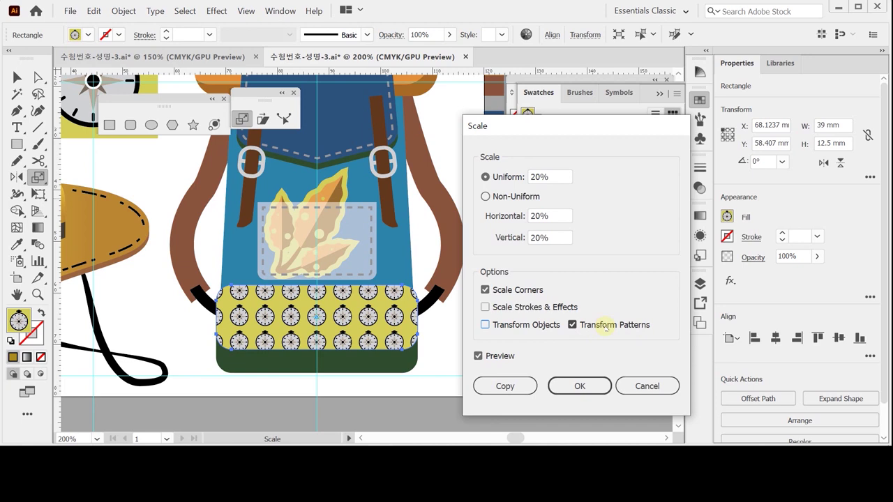
{"action": "left_click", "coordinate": [579, 386]}
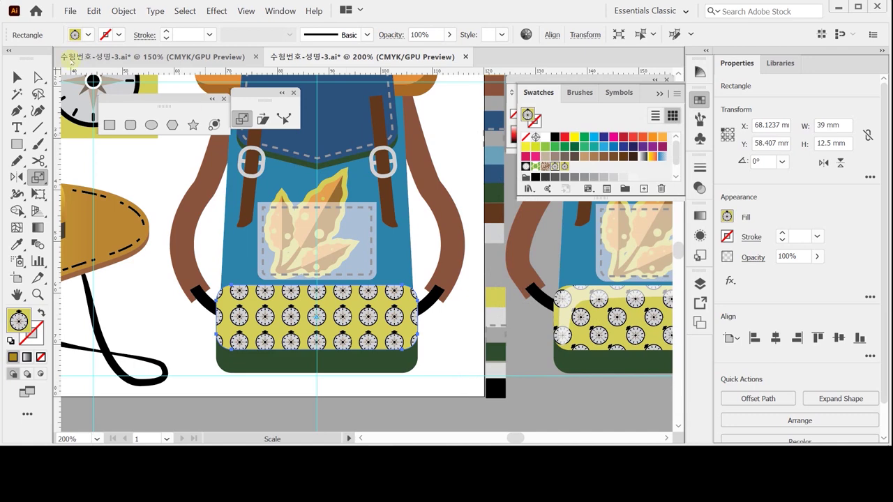
Rotate only the compass pattern in the base rectangle by 45°, leaving the object itself untransformed.
{"action": "key", "text": "ctrl"}
{"action": "left_click_drag", "start_coordinate": [16, 177], "coordinate": [43, 176]}
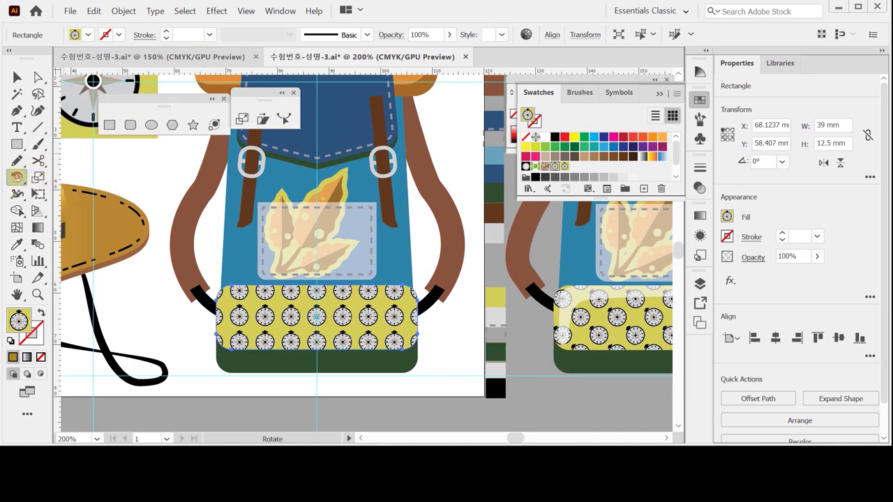
{"action": "double_click", "coordinate": [16, 177]}
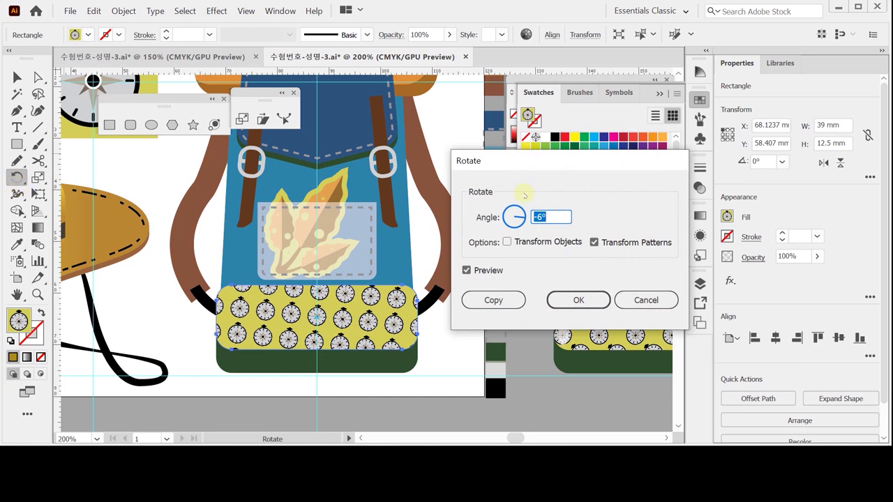
{"action": "type", "text": "45"}
{"action": "key", "text": "Tab"}
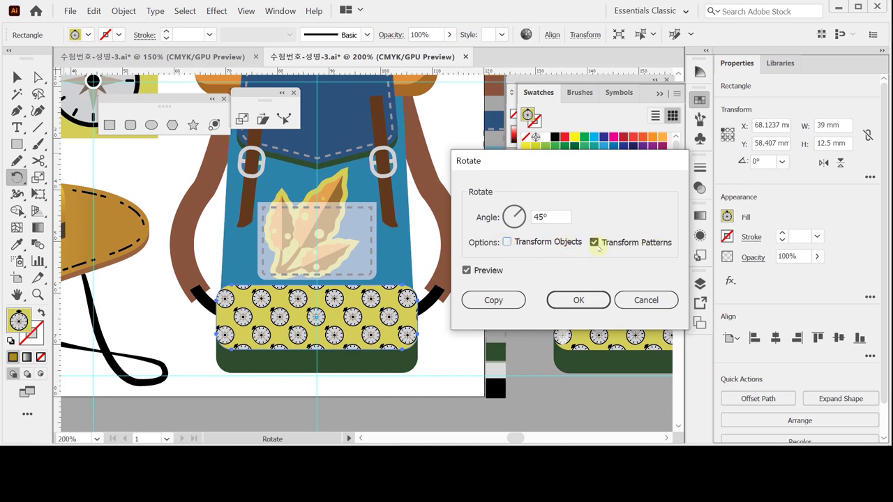
{"action": "left_click", "coordinate": [578, 300]}
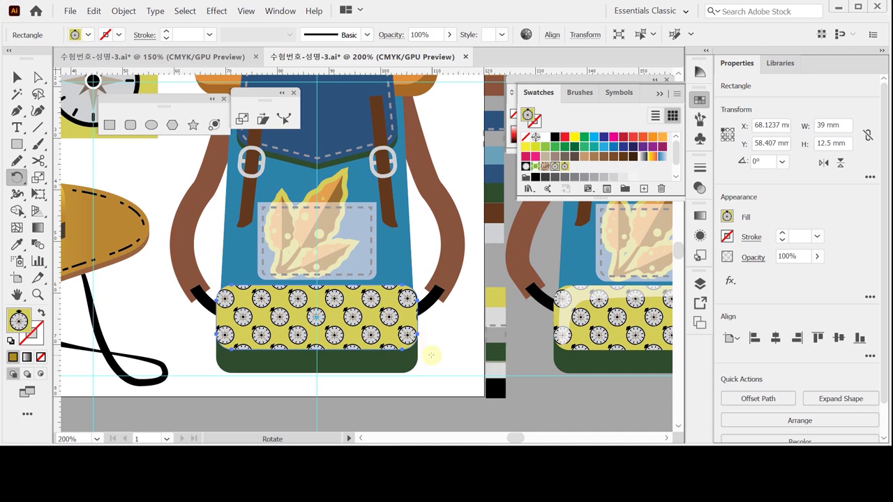
Check the fill and opacity of the white highlight shape on the reference backpack's base.
{"action": "left_click", "coordinate": [534, 378]}
{"action": "left_click", "coordinate": [558, 335]}
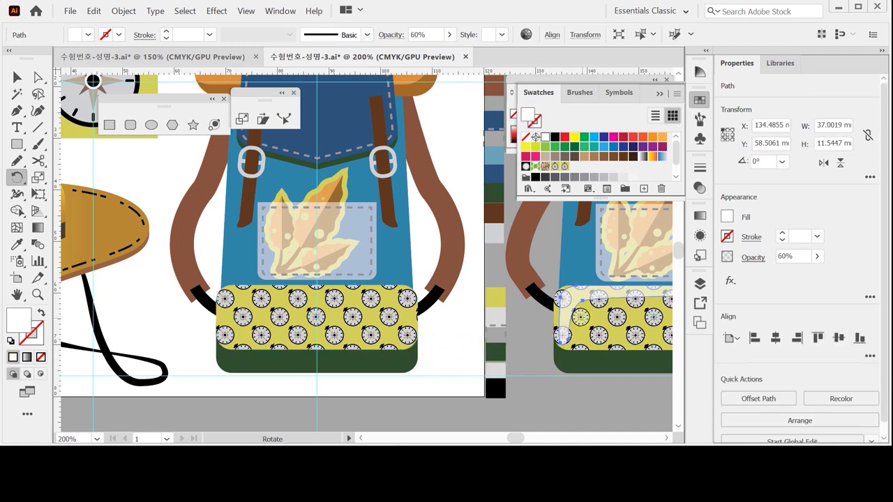
{"action": "left_click", "coordinate": [534, 382], "text": "ctrl"}
{"action": "scroll", "coordinate": [328, 301], "scroll_direction": "up", "scroll_amount": 3}
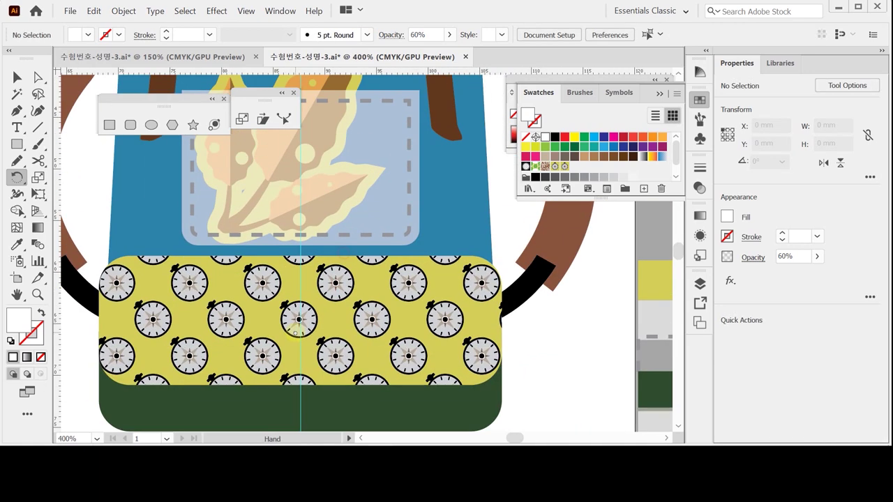
{"action": "left_click_drag", "start_coordinate": [297, 333], "coordinate": [298, 322]}
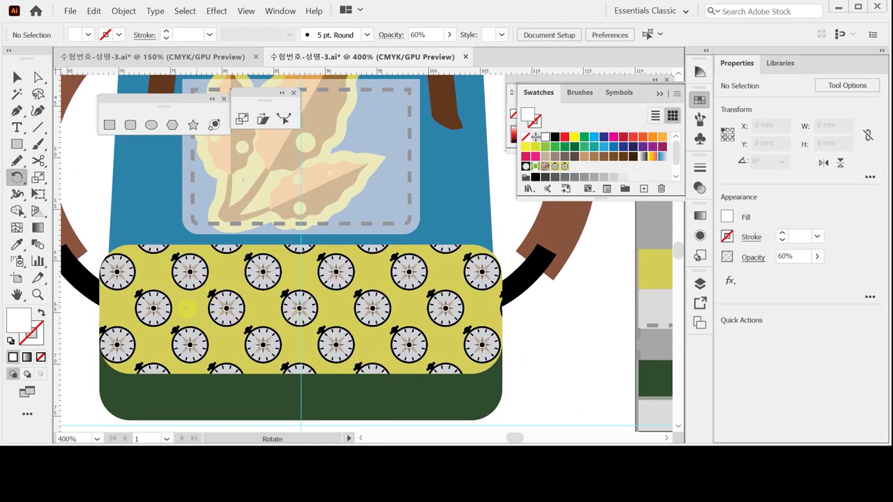
Draw a closed white highlight with the Pen tool along the upper and left edges of the compass-patterned base, rounding its corners.
{"action": "left_click", "coordinate": [17, 110]}
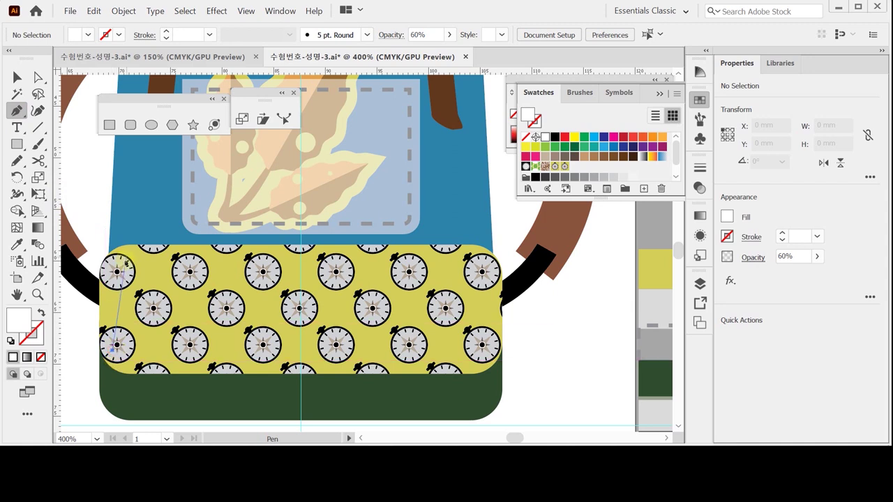
{"action": "left_click", "coordinate": [115, 270]}
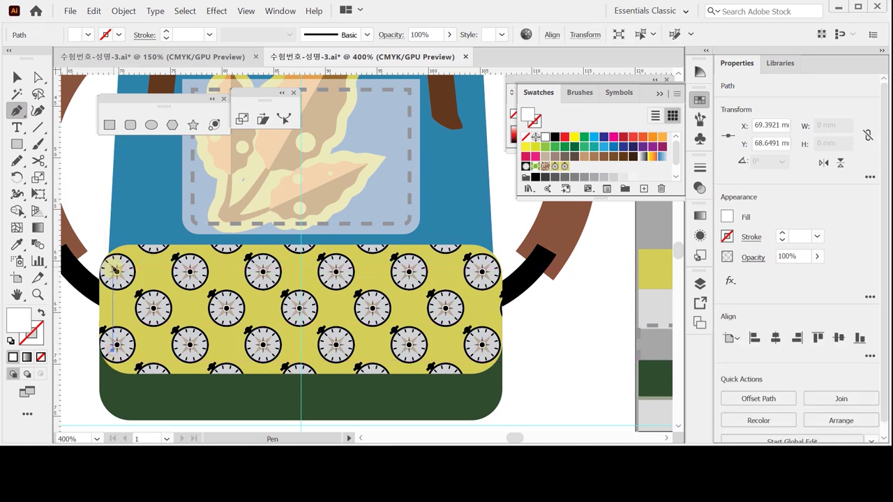
{"action": "left_click", "coordinate": [143, 244]}
{"action": "left_click_drag", "start_coordinate": [143, 243], "coordinate": [165, 242]}
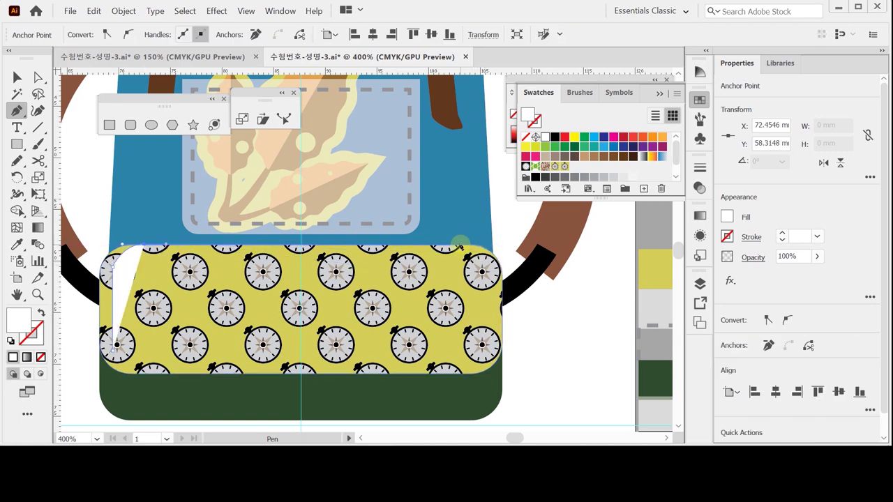
{"action": "left_click", "coordinate": [491, 247]}
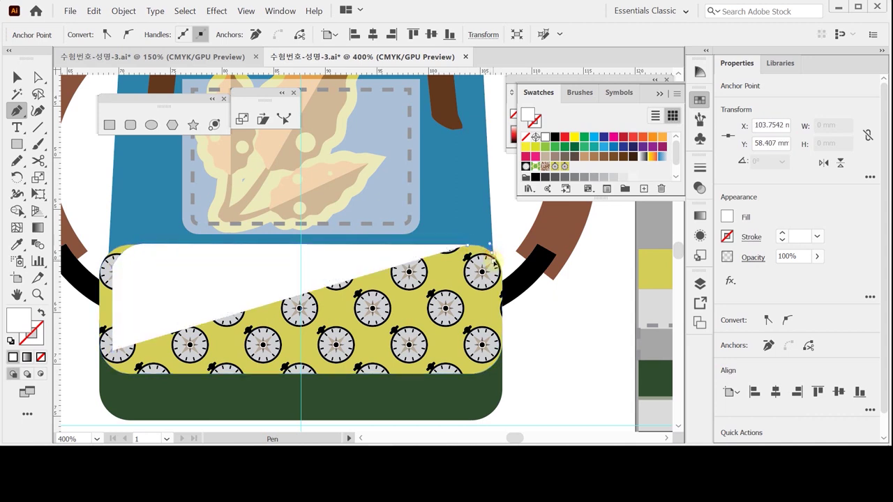
{"action": "left_click", "coordinate": [491, 267]}
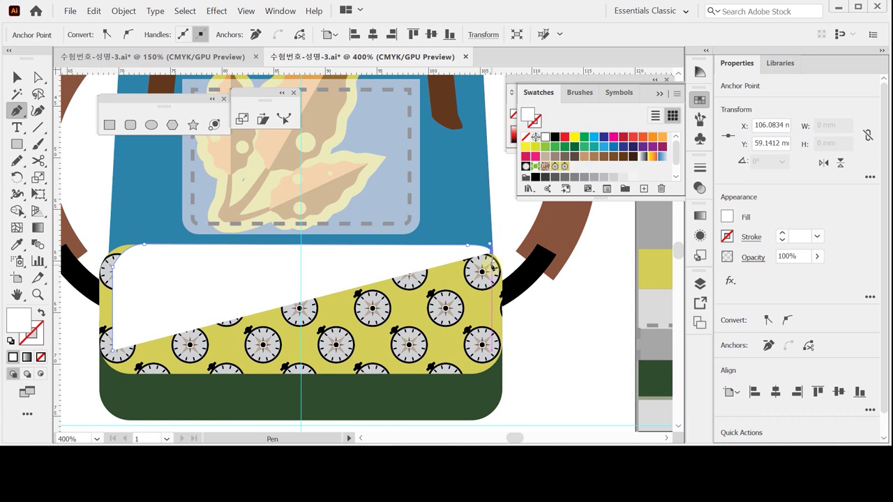
{"action": "left_click", "coordinate": [492, 269]}
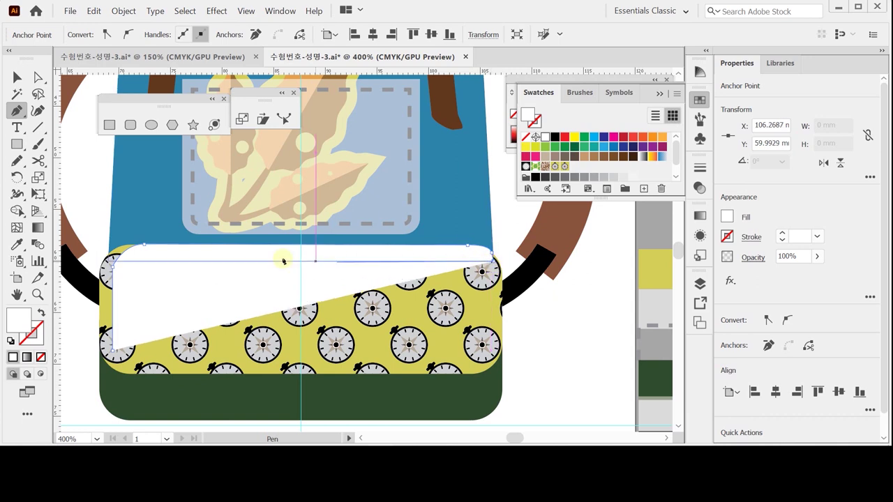
{"action": "left_click", "coordinate": [169, 271]}
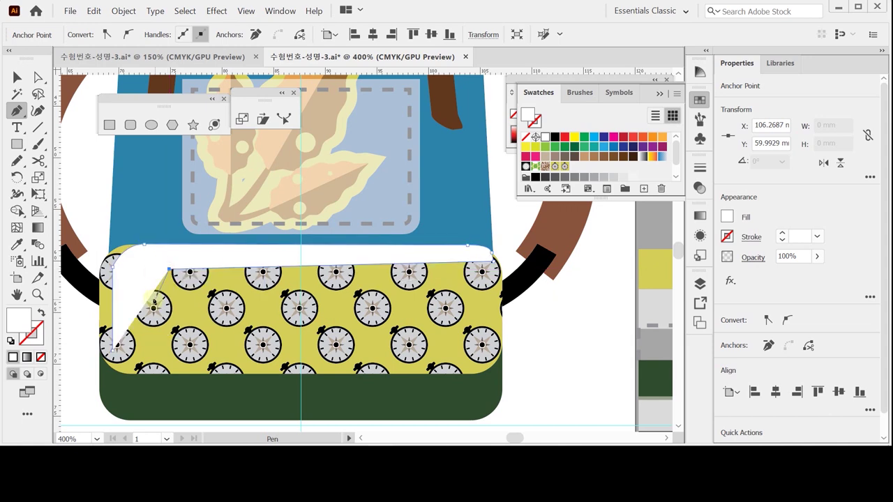
{"action": "left_click", "coordinate": [143, 294]}
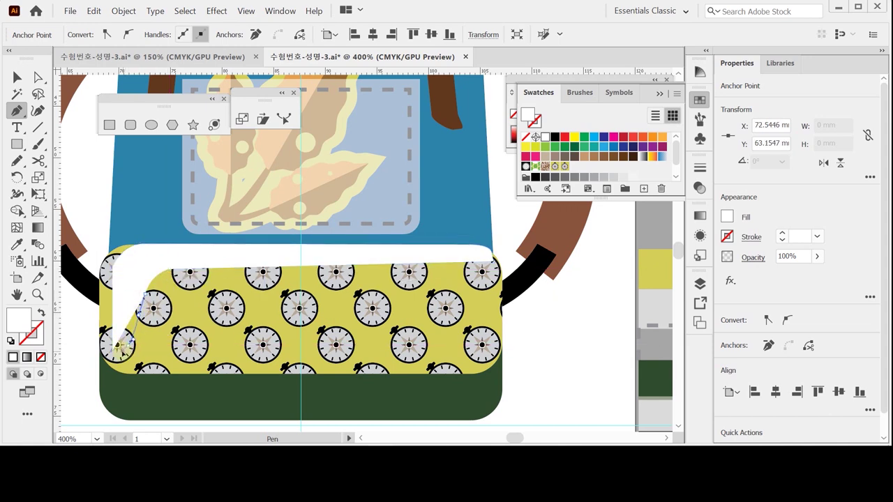
{"action": "left_click", "coordinate": [126, 345]}
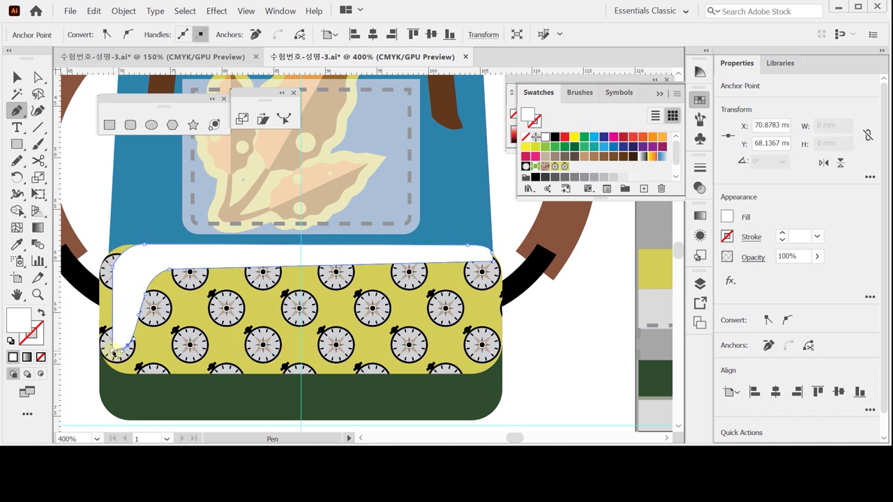
{"action": "left_click", "coordinate": [114, 350]}
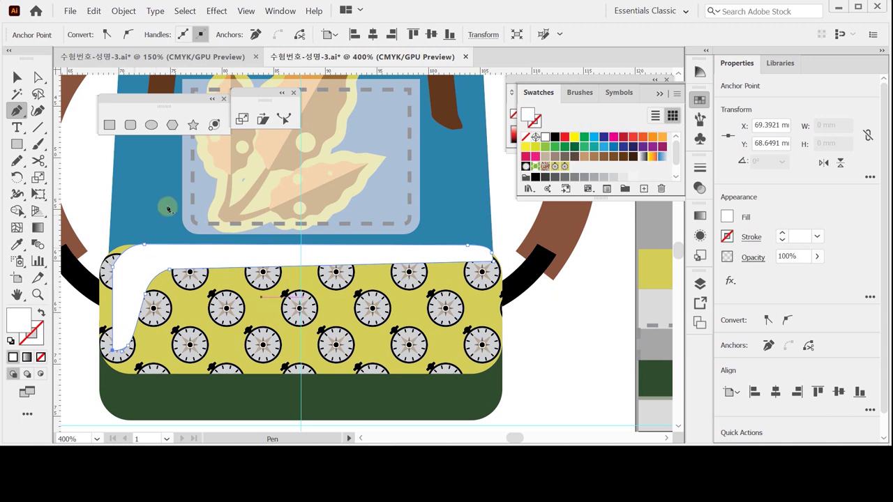
Set the white highlight's opacity to 60% and nudge it slightly left on the base.
{"action": "key", "text": "ctrl"}
{"action": "left_click", "coordinate": [786, 257]}
{"action": "type", "text": "60"}
{"action": "key", "text": "Return"}
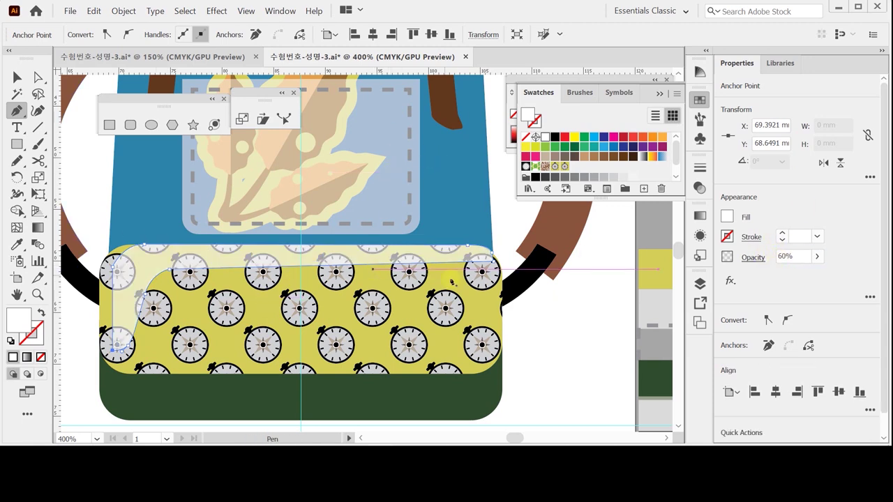
{"action": "left_click", "coordinate": [394, 254], "text": "ctrl"}
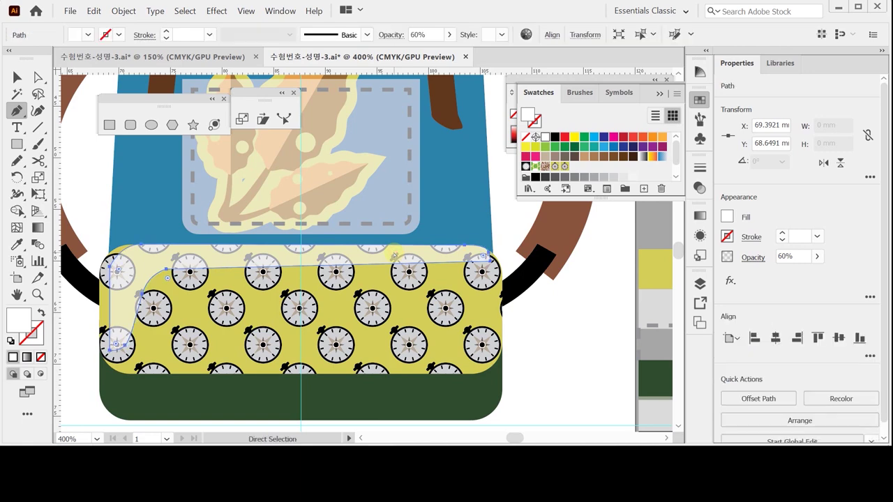
{"action": "left_click", "coordinate": [550, 308], "text": "ctrl"}
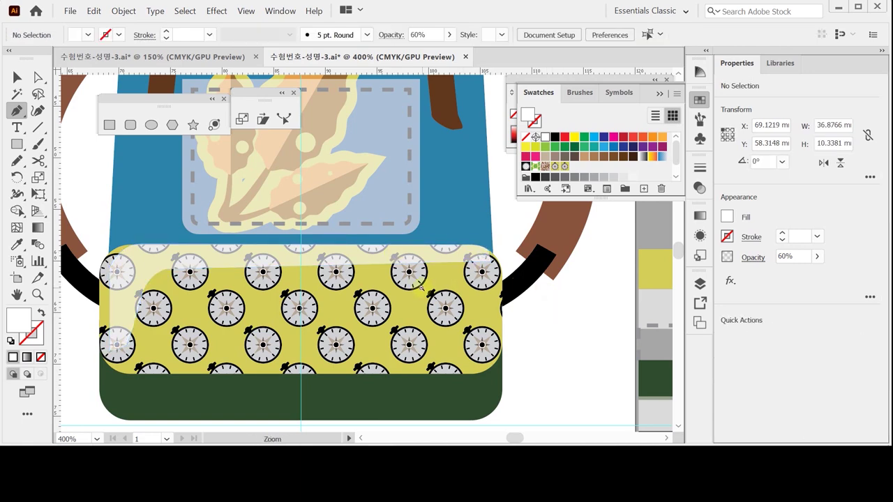
Select the lower leaf of the brown leaf sprig together with its stem.
{"action": "key", "text": "ctrl+minus"}
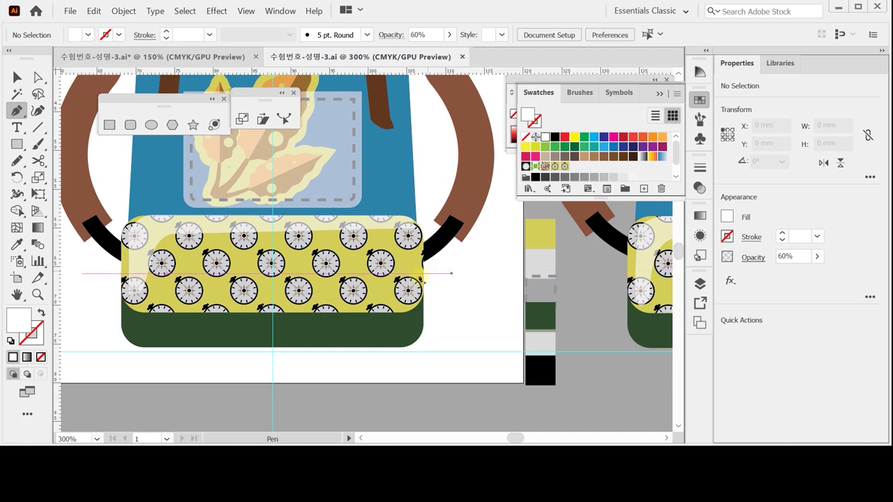
{"action": "key", "text": "ctrl+minus"}
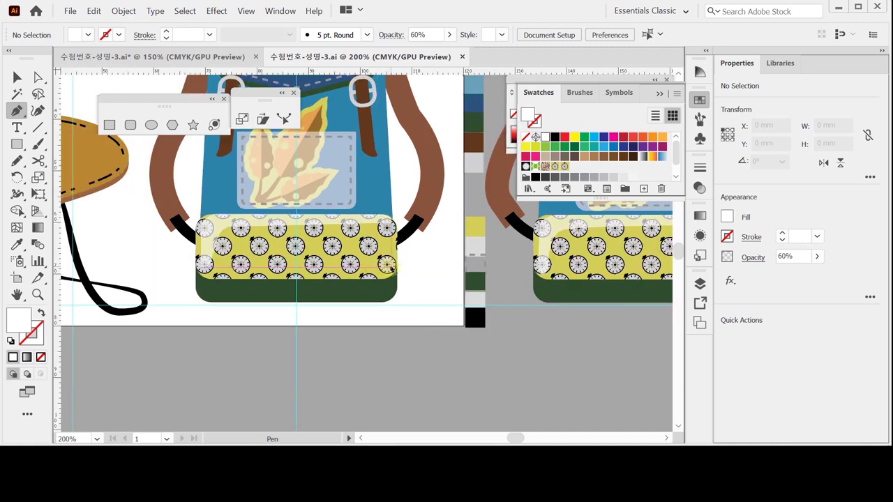
{"action": "key", "text": "space"}
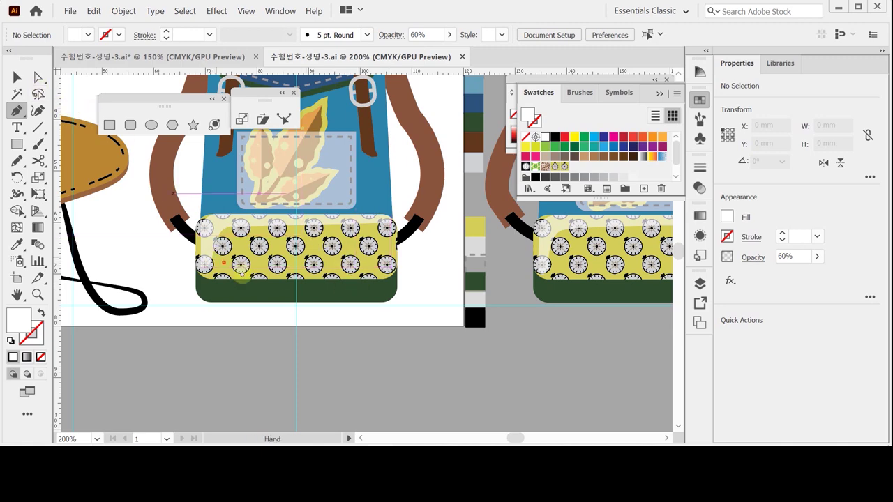
{"action": "left_click_drag", "start_coordinate": [241, 275], "coordinate": [352, 345]}
{"action": "left_click_drag", "start_coordinate": [296, 247], "coordinate": [346, 287]}
{"action": "left_click_drag", "start_coordinate": [159, 158], "coordinate": [234, 246]}
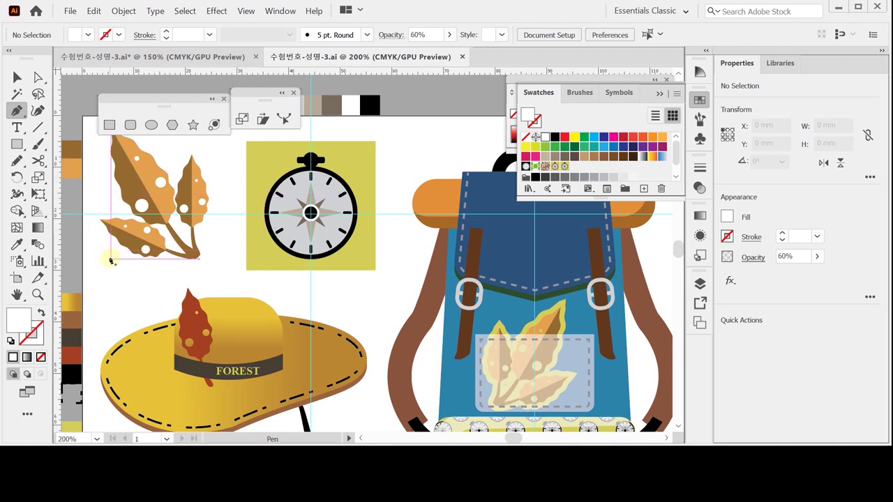
{"action": "left_click_drag", "start_coordinate": [110, 259], "coordinate": [96, 298]}
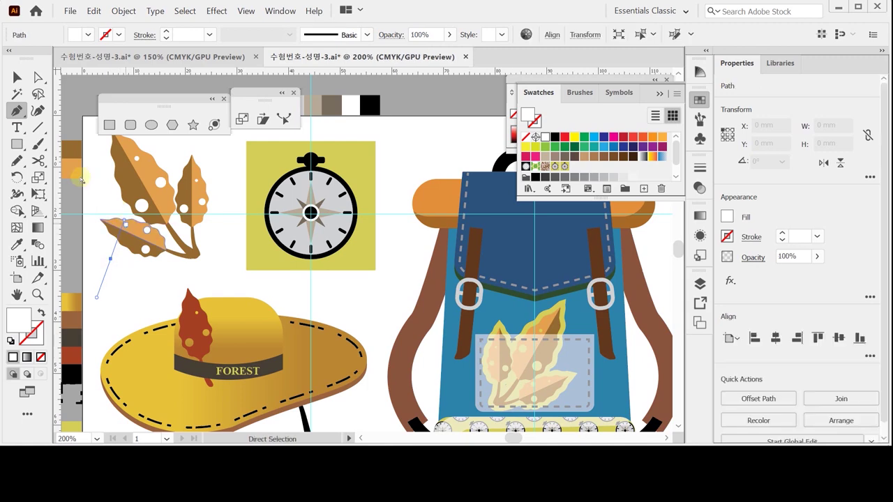
{"action": "key", "text": "ctrl+shift+a"}
{"action": "left_click", "coordinate": [17, 76]}
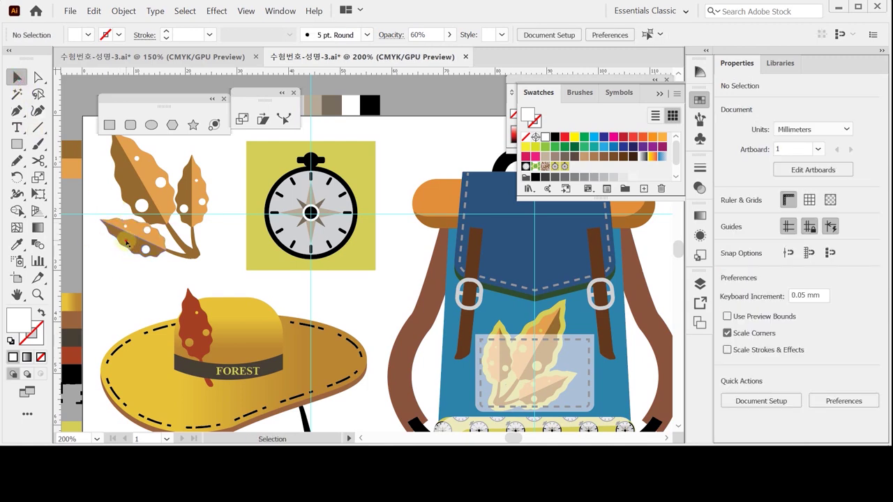
{"action": "left_click", "coordinate": [126, 241]}
{"action": "left_click", "coordinate": [173, 248], "text": "shift"}
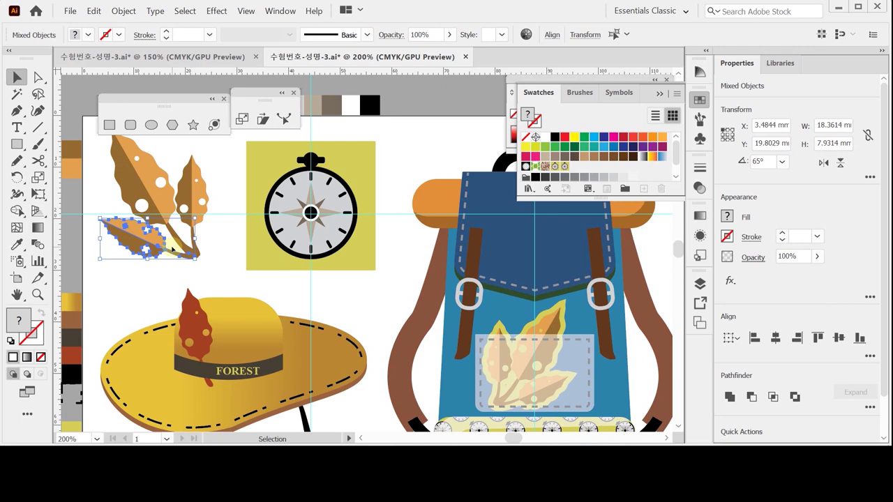
{"action": "key", "text": "ctrl"}
Create an ellipse 18 mm wide and 12 mm high on the backpack's dark blue flap.
{"action": "left_click_drag", "start_coordinate": [333, 288], "coordinate": [276, 304]}
{"action": "scroll", "coordinate": [279, 265], "scroll_direction": "right", "scroll_amount": 5}
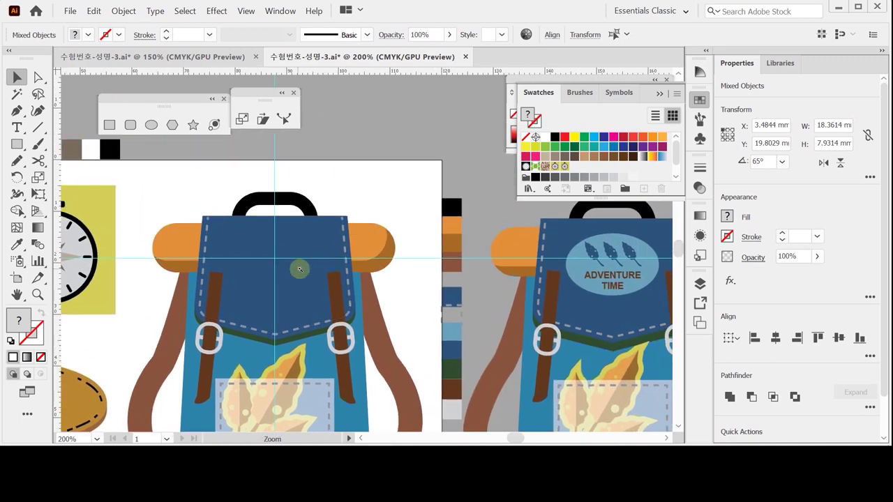
{"action": "scroll", "coordinate": [369, 255], "scroll_direction": "up", "scroll_amount": 1}
{"action": "left_click_drag", "start_coordinate": [476, 250], "coordinate": [306, 286]}
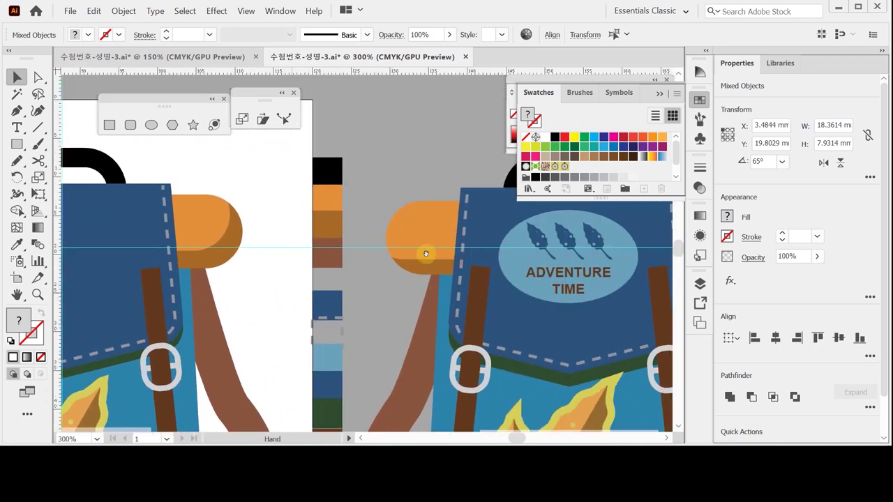
{"action": "left_click_drag", "start_coordinate": [67, 237], "coordinate": [298, 224]}
{"action": "scroll", "coordinate": [291, 223], "scroll_direction": "up", "scroll_amount": 1}
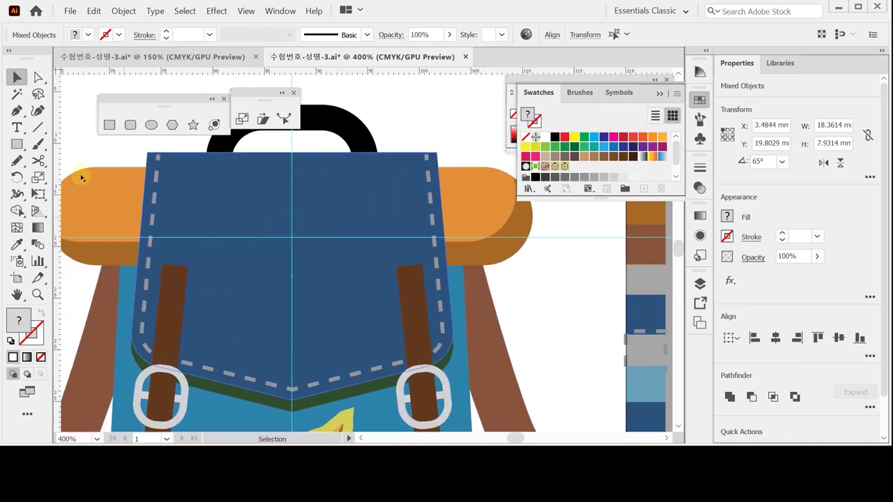
{"action": "left_click", "coordinate": [151, 125]}
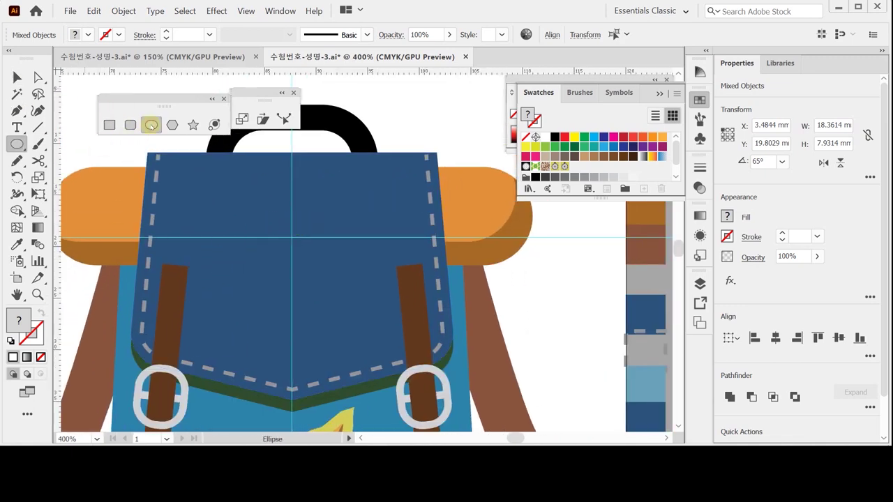
{"action": "left_click", "coordinate": [291, 210]}
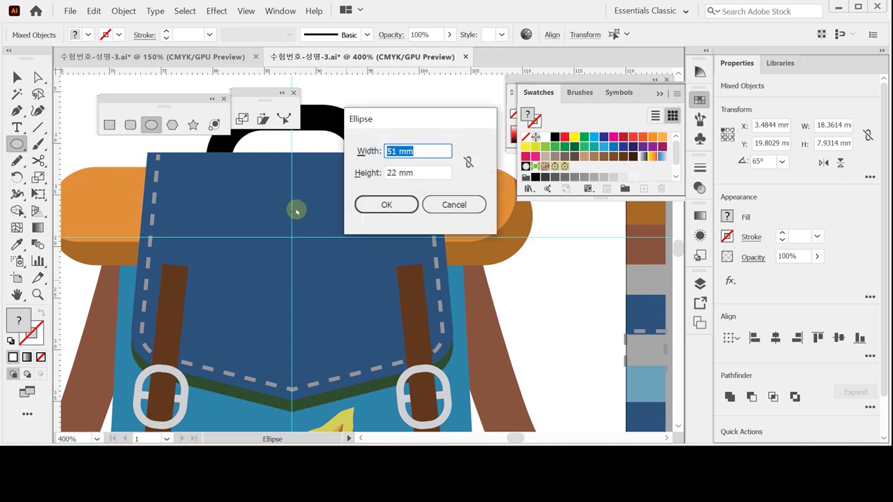
{"action": "type", "text": "18"}
{"action": "key", "text": "Tab"}
{"action": "type", "text": "12"}
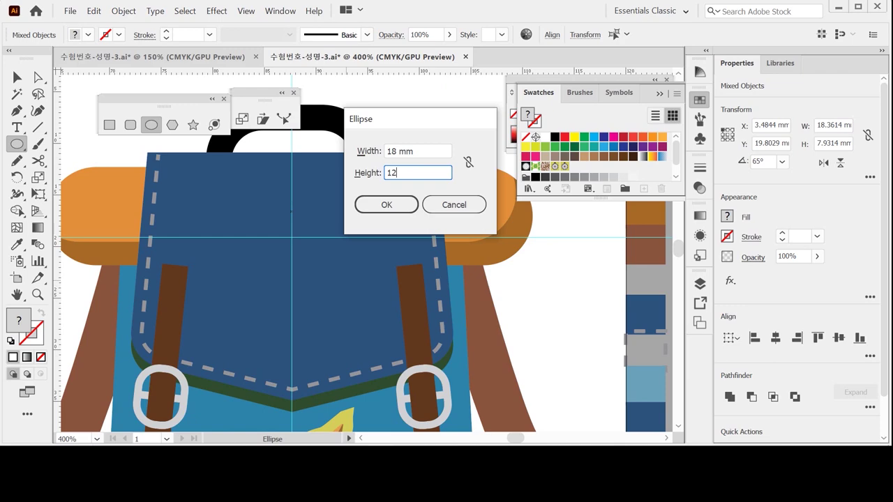
{"action": "key", "text": "Return"}
Move the ellipse to the centre of the flap's upper half and fill it with the reference badge's light blue.
{"action": "left_click_drag", "start_coordinate": [325, 247], "coordinate": [327, 265]}
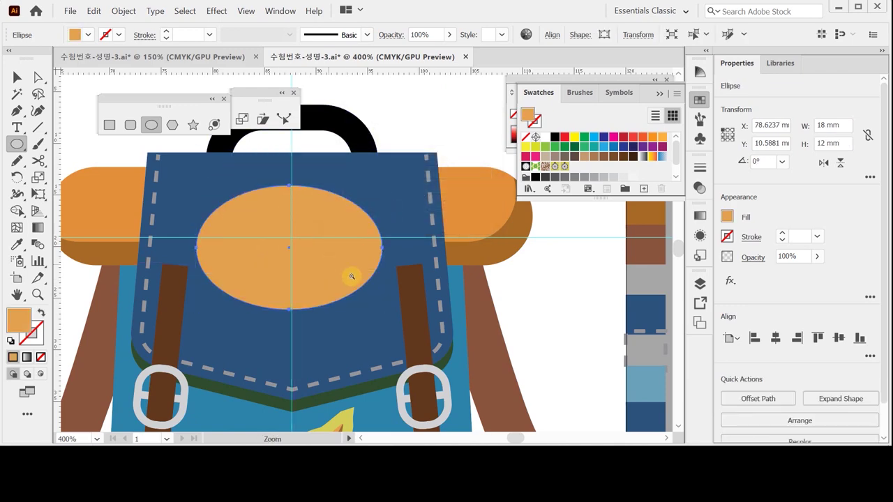
{"action": "left_click", "coordinate": [352, 275], "text": "ctrl+alt"}
{"action": "left_click", "coordinate": [446, 245], "text": "ctrl+alt"}
{"action": "left_click_drag", "start_coordinate": [474, 241], "coordinate": [416, 253]}
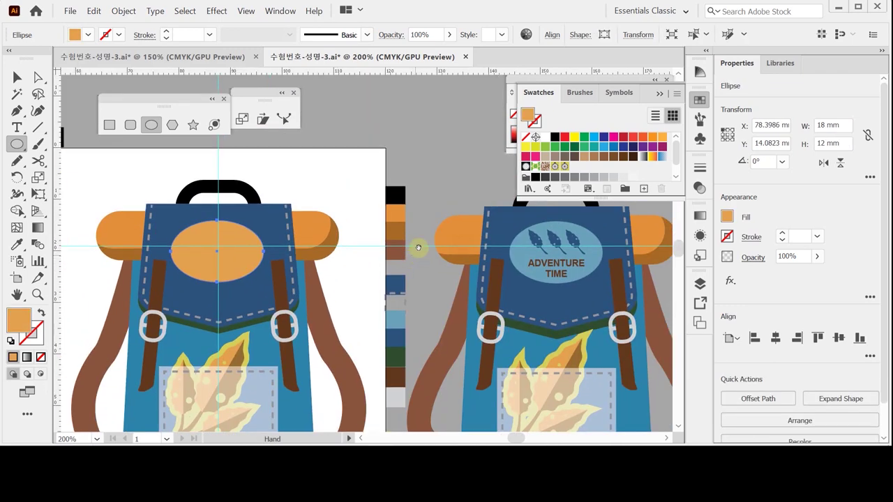
{"action": "left_click_drag", "start_coordinate": [243, 252], "coordinate": [260, 248]}
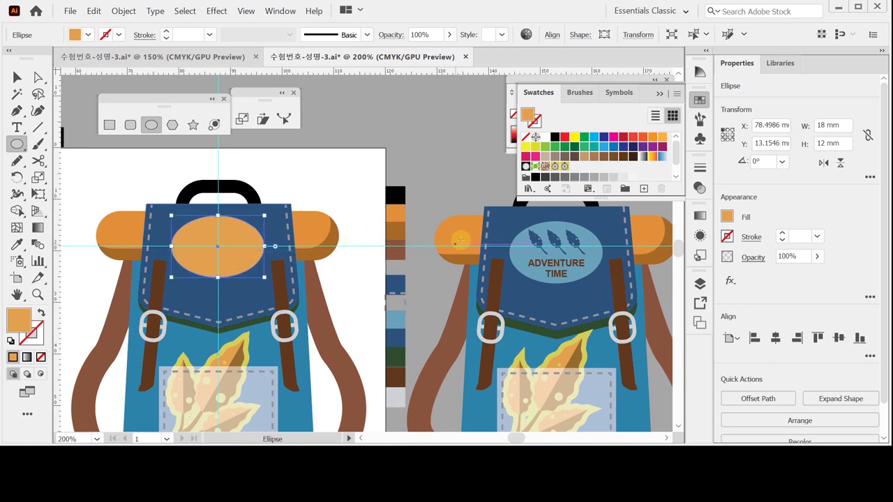
{"action": "key", "text": "i"}
{"action": "left_click", "coordinate": [520, 249]}
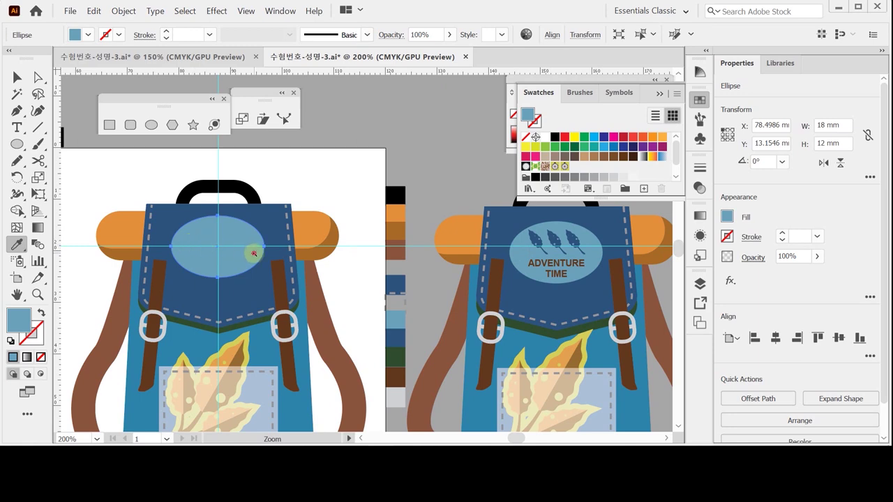
Nudge the light blue ellipse slightly right and down so its centre sits on the crossing guides.
{"action": "left_click", "coordinate": [357, 282]}
{"action": "left_click", "coordinate": [358, 271]}
{"action": "left_click", "coordinate": [332, 249]}
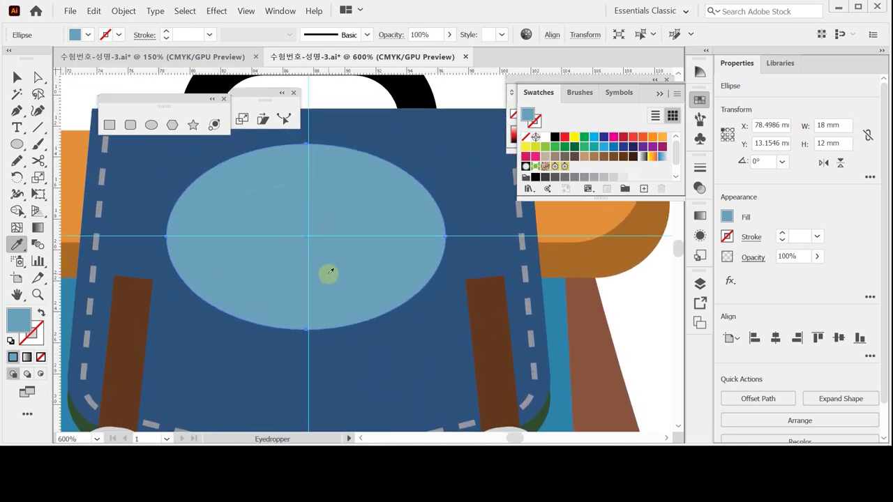
{"action": "key", "text": "Down"}
{"action": "key", "text": "Right"}
{"action": "key", "text": "Right"}
{"action": "key", "text": "Right"}
{"action": "key", "text": "Up"}
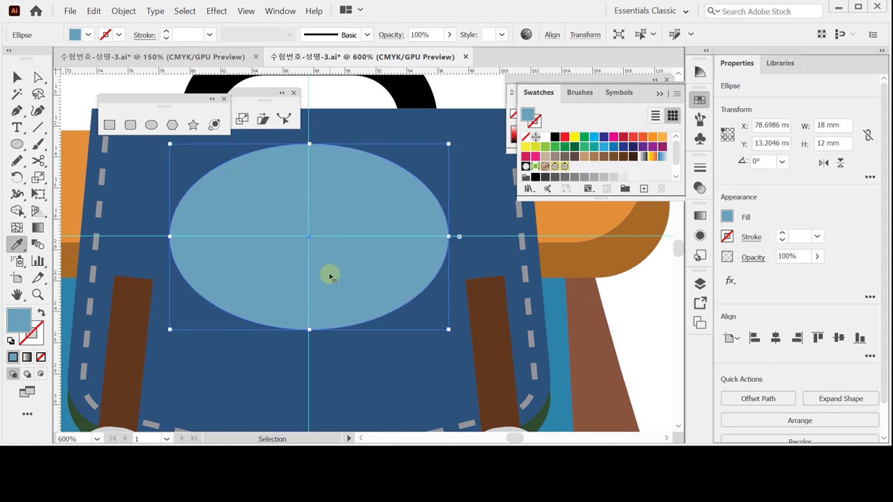
Paste the copied leaf onto the light blue ellipse and scale it uniformly to 30% with pattern transformation off.
{"action": "key", "text": "ctrl+v"}
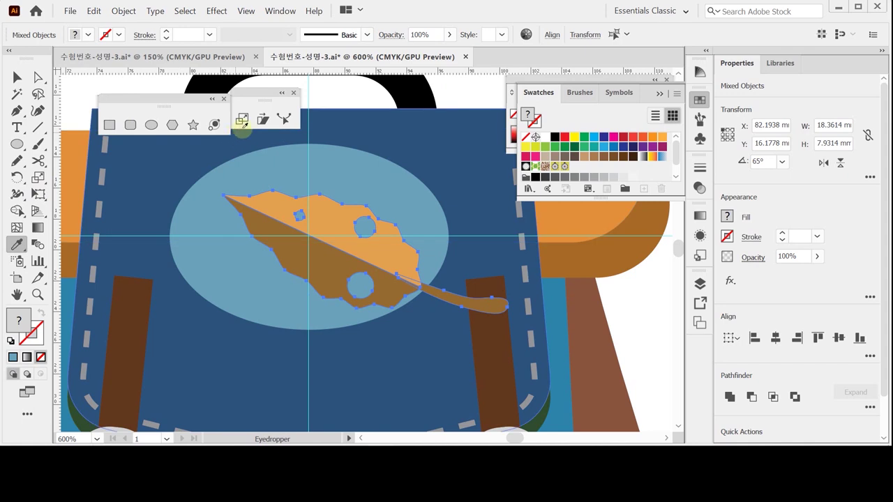
{"action": "double_click", "coordinate": [242, 119]}
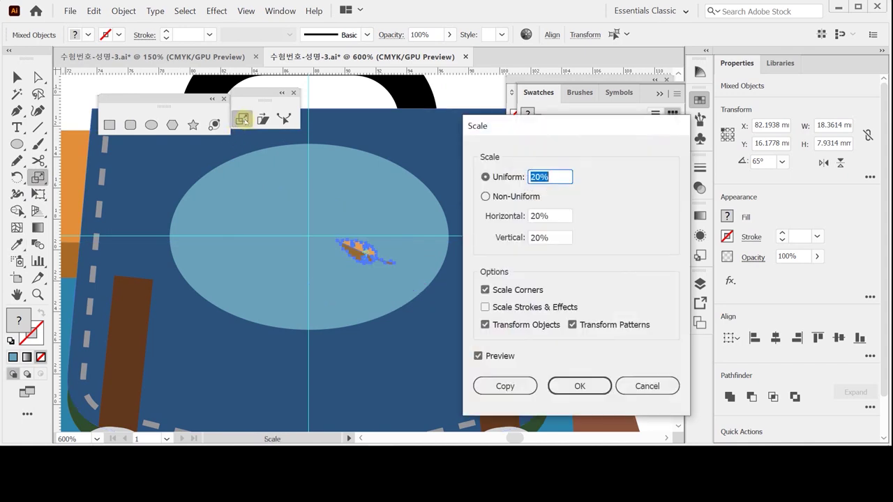
{"action": "type", "text": "30"}
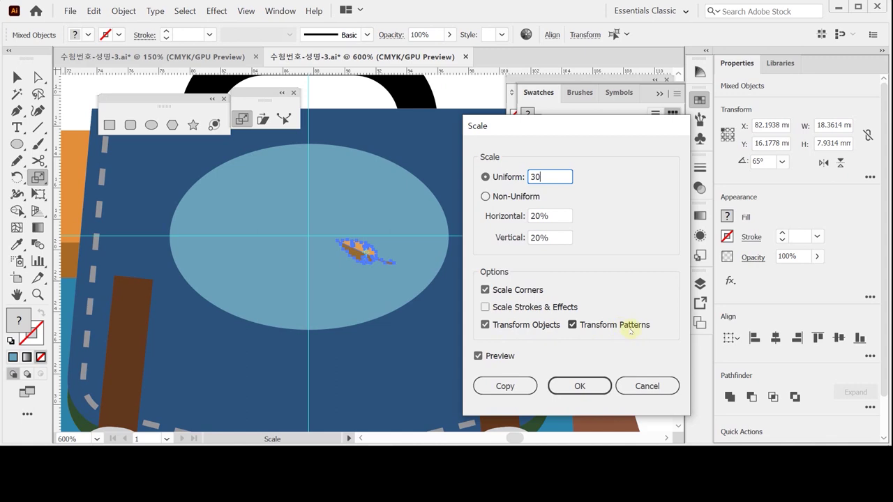
{"action": "left_click", "coordinate": [572, 325]}
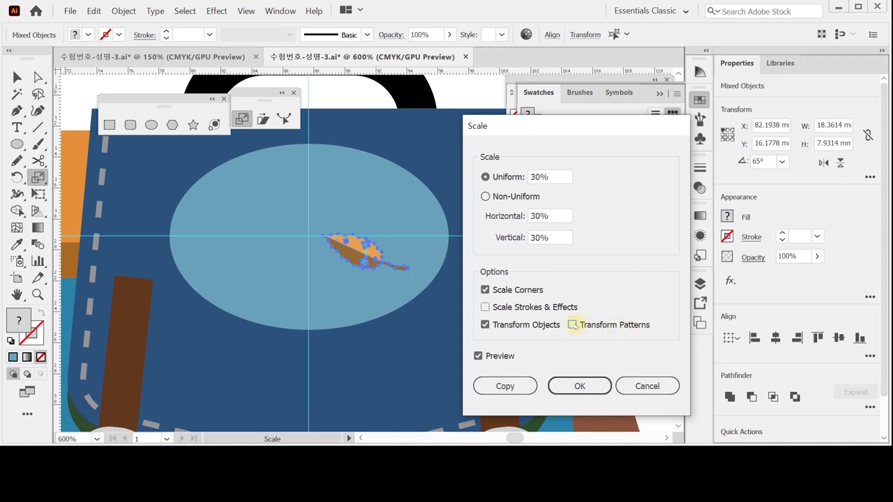
{"action": "left_click", "coordinate": [572, 325]}
{"action": "left_click", "coordinate": [573, 325]}
{"action": "left_click", "coordinate": [578, 385]}
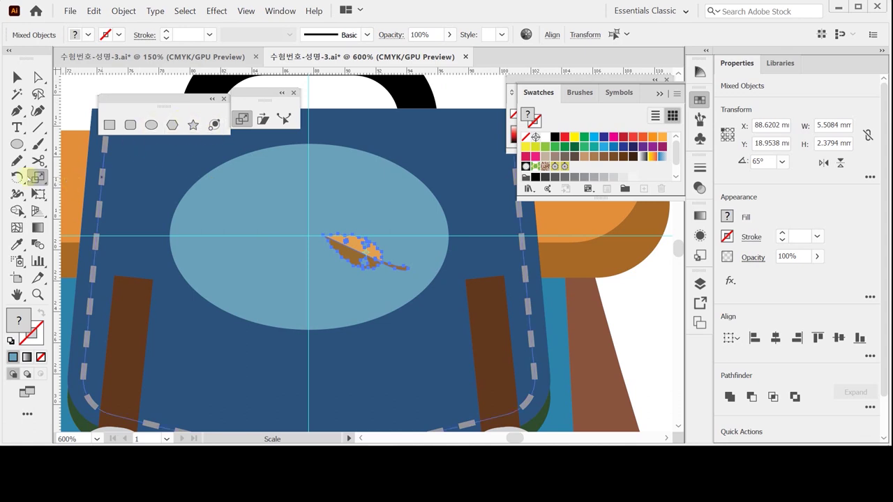
Rotate the small leaf on the ellipse by -30 degrees.
{"action": "left_click", "coordinate": [17, 177]}
{"action": "double_click", "coordinate": [17, 177]}
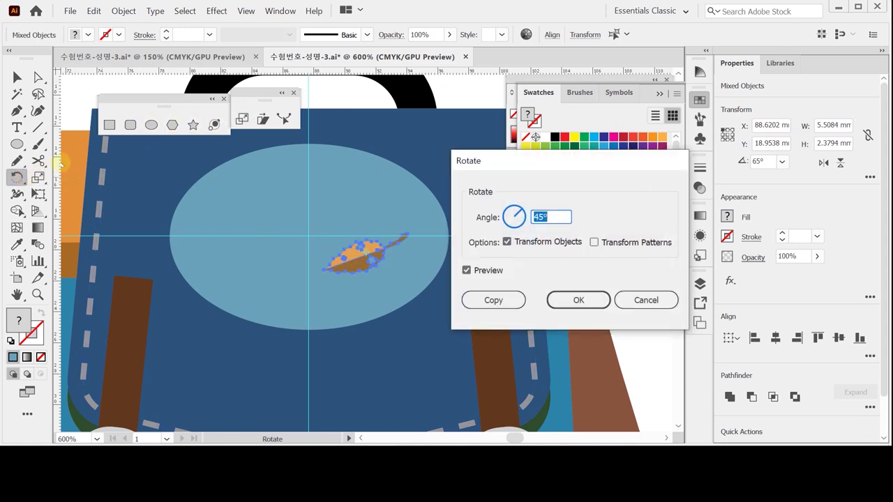
{"action": "type", "text": "-30"}
{"action": "key", "text": "Return"}
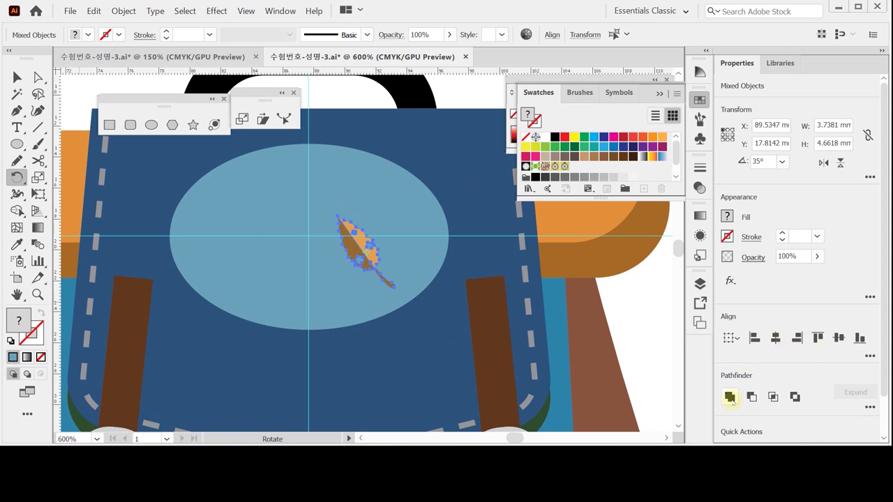
Unite the leaf's pieces into a single shape and fill it with the flap's dark blue, showing its CMYK colour values.
{"action": "left_click", "coordinate": [731, 397]}
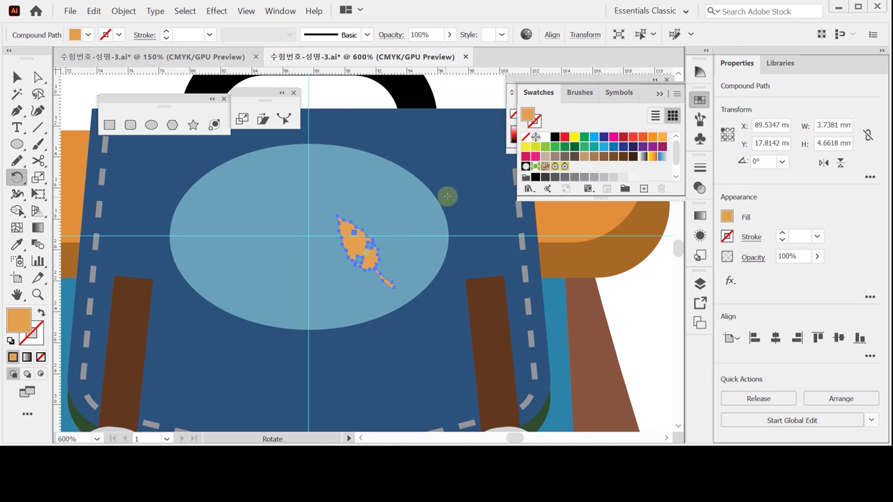
{"action": "key", "text": "i"}
{"action": "left_click", "coordinate": [464, 161]}
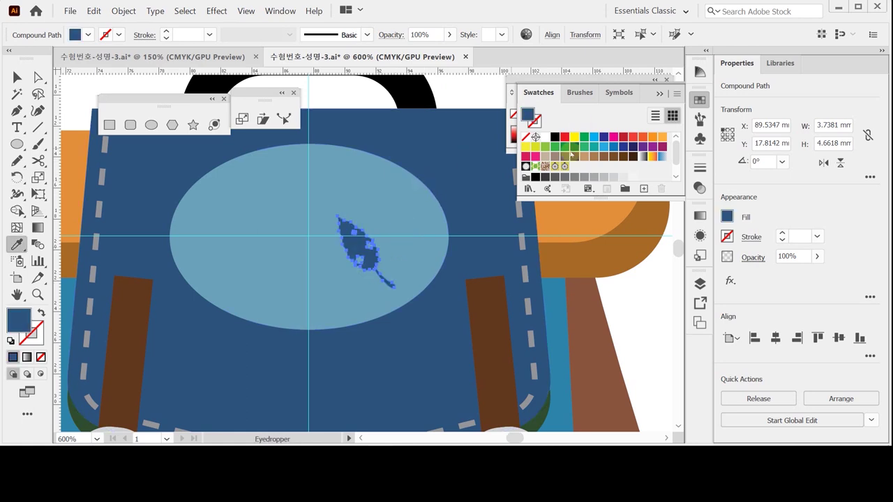
{"action": "left_click", "coordinate": [699, 99]}
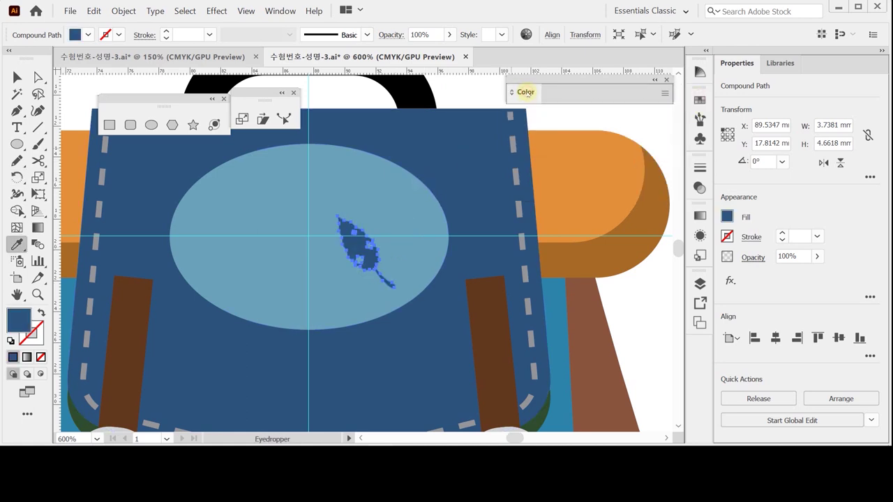
{"action": "left_click", "coordinate": [525, 92]}
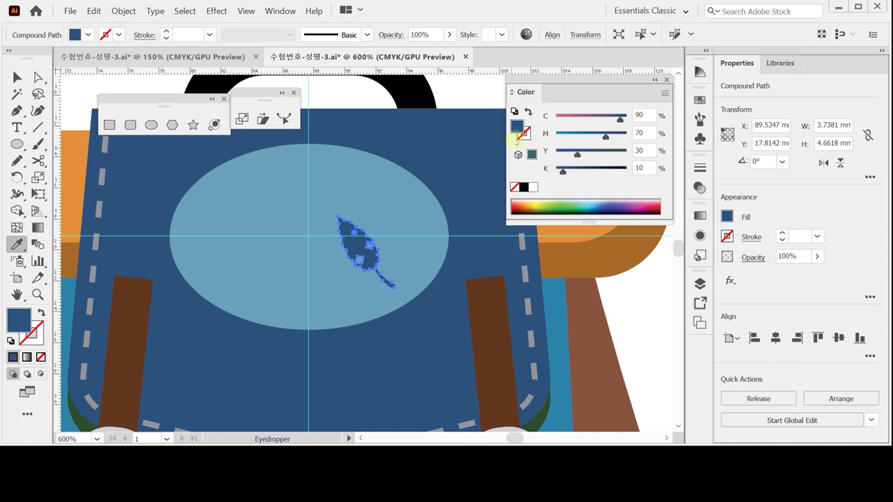
Place the leaf in the upper left part of the ellipse and shift the ellipse slightly down on the flap.
{"action": "left_click", "coordinate": [17, 77]}
{"action": "left_click_drag", "start_coordinate": [347, 255], "coordinate": [256, 230]}
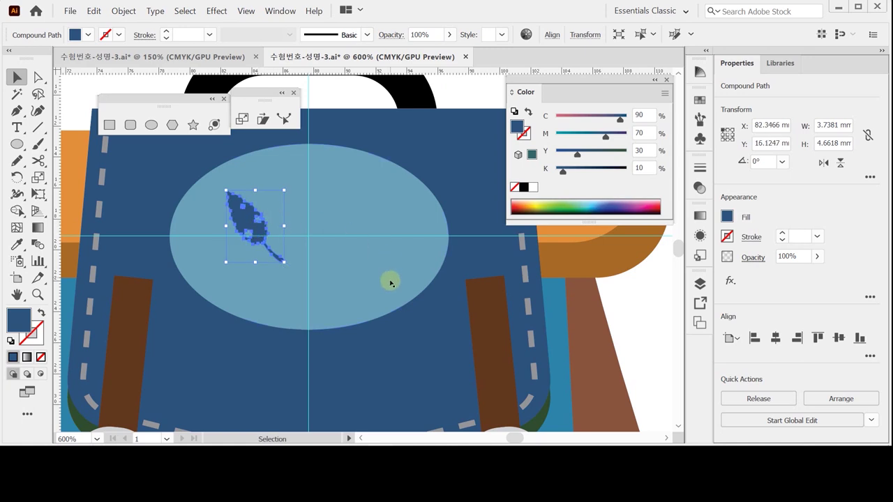
{"action": "left_click", "coordinate": [367, 276]}
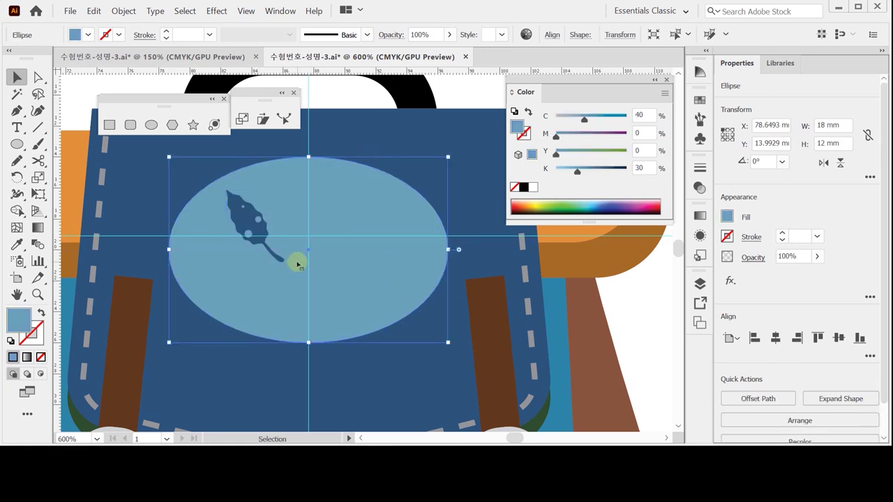
{"action": "left_click_drag", "start_coordinate": [367, 293], "coordinate": [366, 298]}
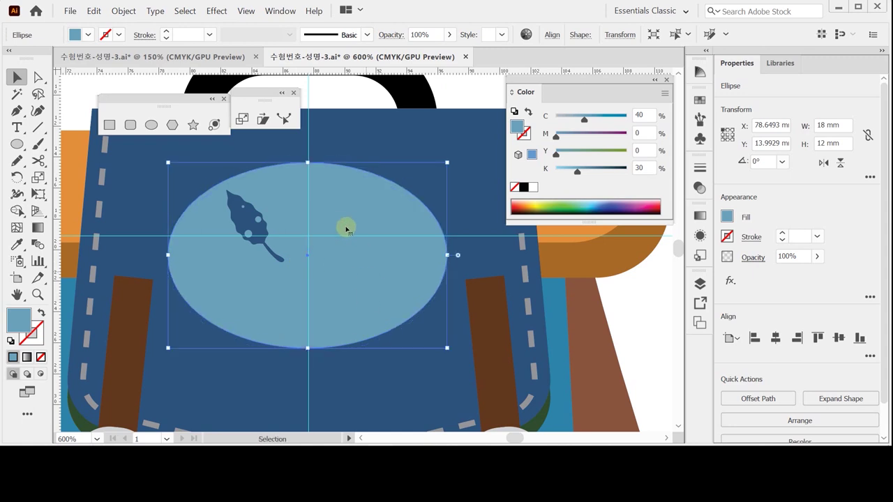
{"action": "left_click", "coordinate": [258, 223]}
{"action": "left_click_drag", "start_coordinate": [259, 225], "coordinate": [263, 224]}
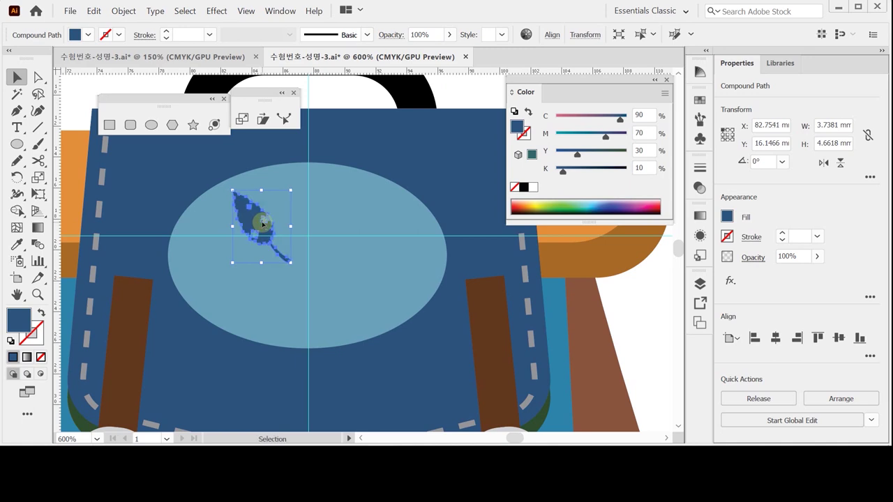
Duplicate the leaf twice to the right at an even spacing of about 3.4 mm to form a row of three.
{"action": "key", "text": "ctrl+minus"}
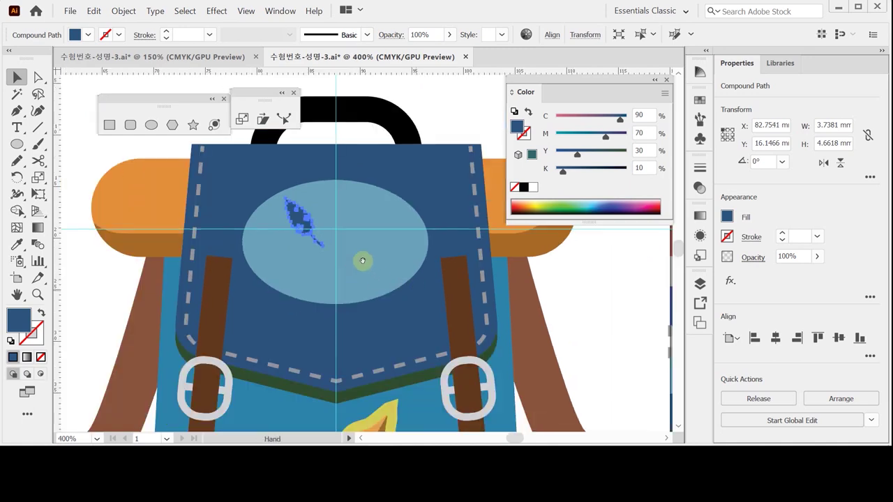
{"action": "left_click_drag", "start_coordinate": [363, 259], "coordinate": [307, 265]}
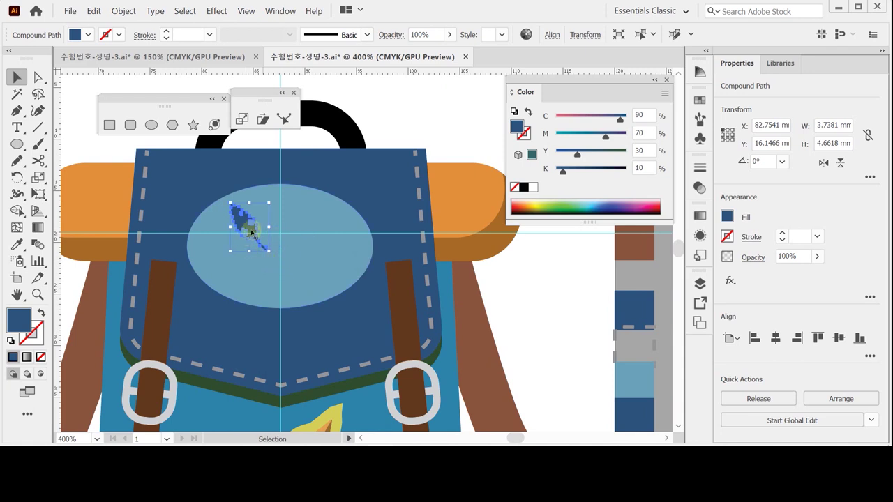
{"action": "left_click_drag", "start_coordinate": [245, 228], "coordinate": [282, 231]}
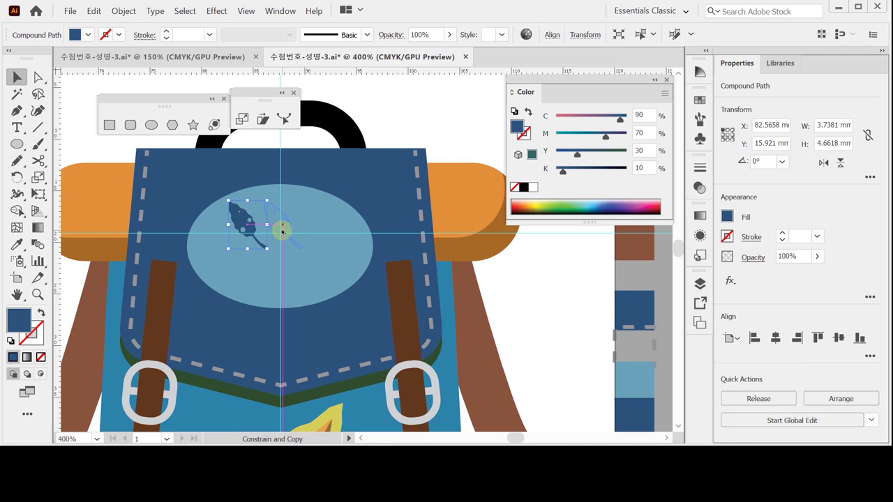
{"action": "left_click_drag", "start_coordinate": [282, 231], "coordinate": [283, 233]}
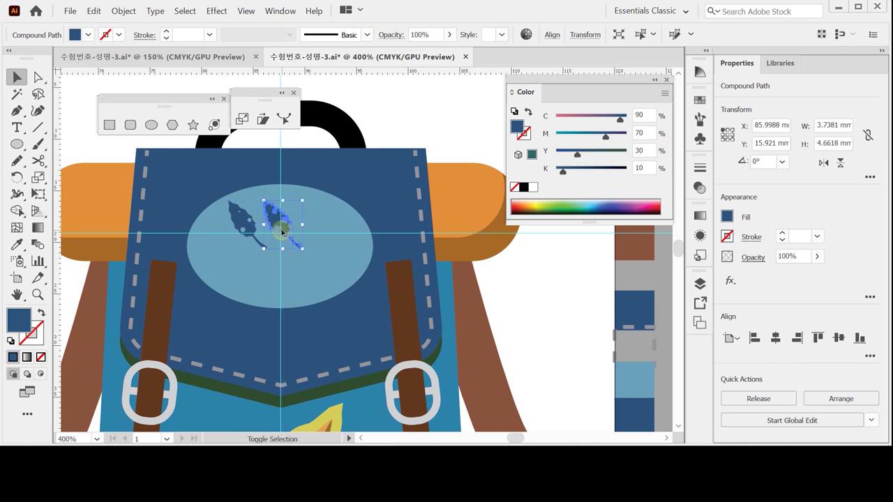
{"action": "key", "text": "ctrl+d"}
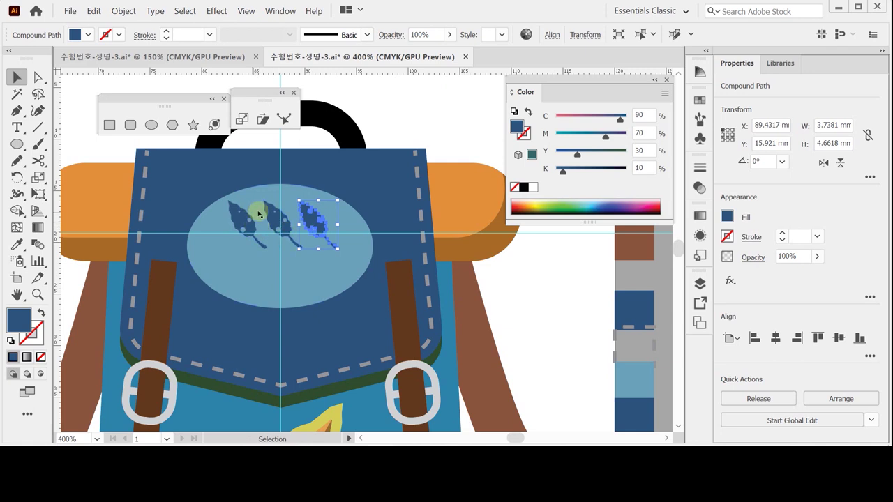
Select all three dark blue leaves on the ellipse and group them.
{"action": "left_click", "coordinate": [237, 217]}
{"action": "left_click", "coordinate": [273, 215], "text": "shift"}
{"action": "left_click", "coordinate": [315, 217], "text": "shift"}
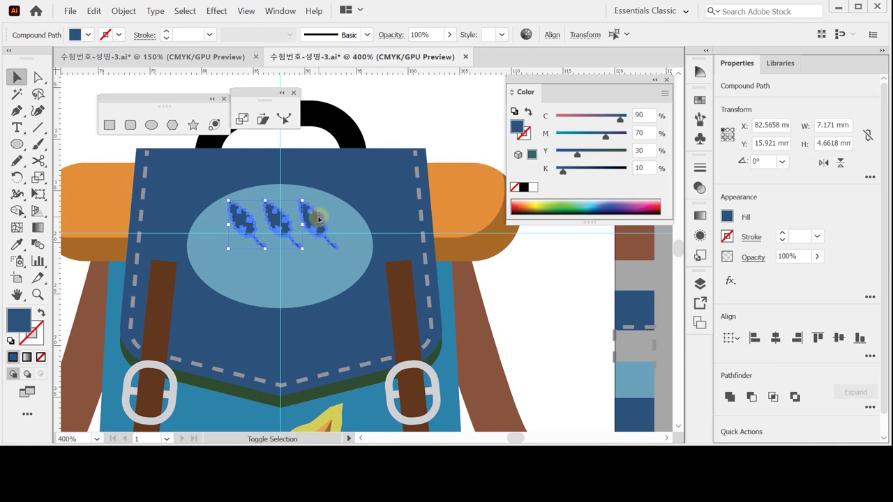
{"action": "key", "text": "ctrl"}
{"action": "key", "text": "ctrl+g"}
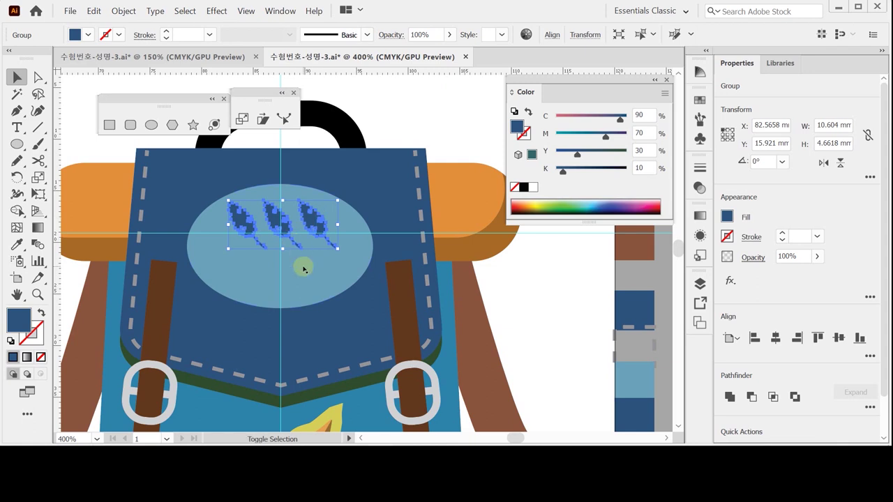
Nudge the leaf group slightly left and down so it sits centred in the ellipse's upper half.
{"action": "key", "text": "ctrl+plus"}
{"action": "key", "text": "ctrl+plus"}
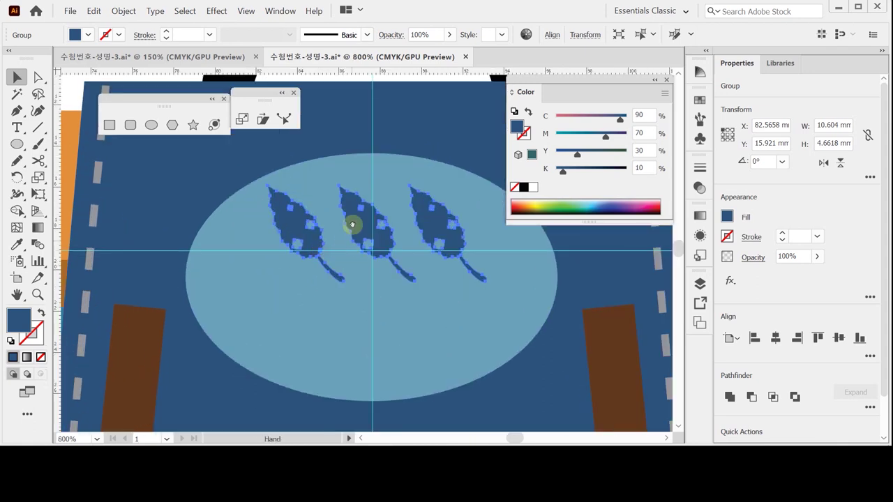
{"action": "key", "text": "Left"}
{"action": "key", "text": "Left"}
{"action": "key", "text": "Left"}
{"action": "key", "text": "Left"}
{"action": "key", "text": "Left"}
{"action": "key", "text": "Down"}
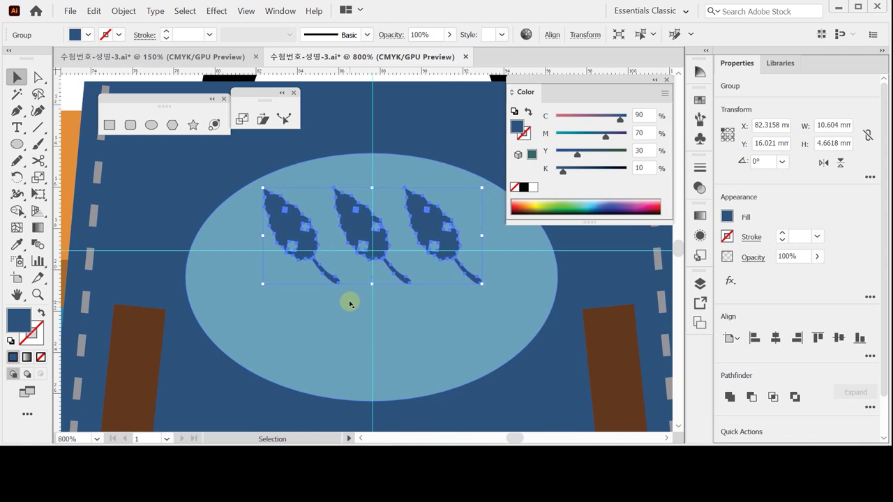
{"action": "key", "text": "Right"}
{"action": "key", "text": "Right"}
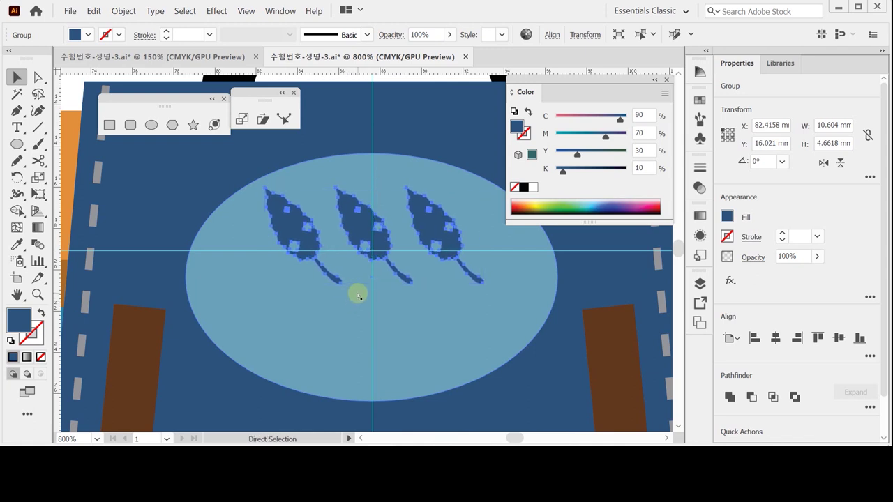
{"action": "left_click", "coordinate": [431, 269]}
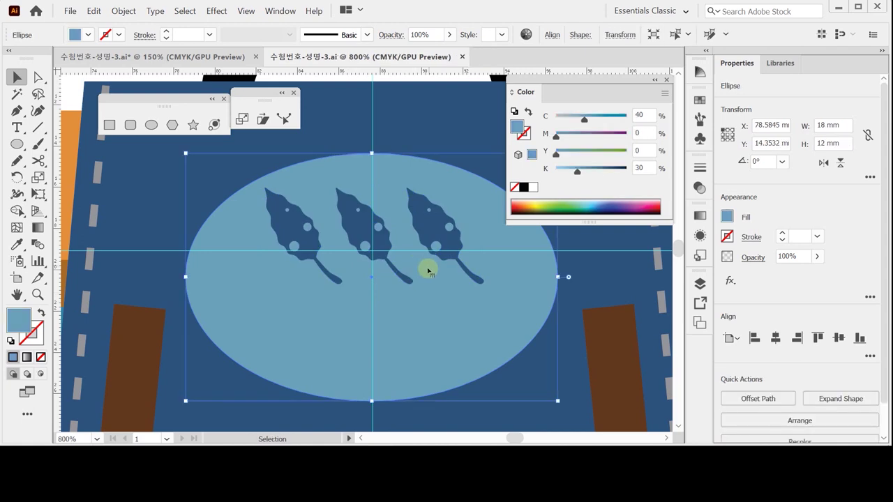
Start a point text object on the ellipse just below the row of leaves.
{"action": "left_click", "coordinate": [412, 283], "text": "alt"}
{"action": "left_click", "coordinate": [392, 277], "text": "alt"}
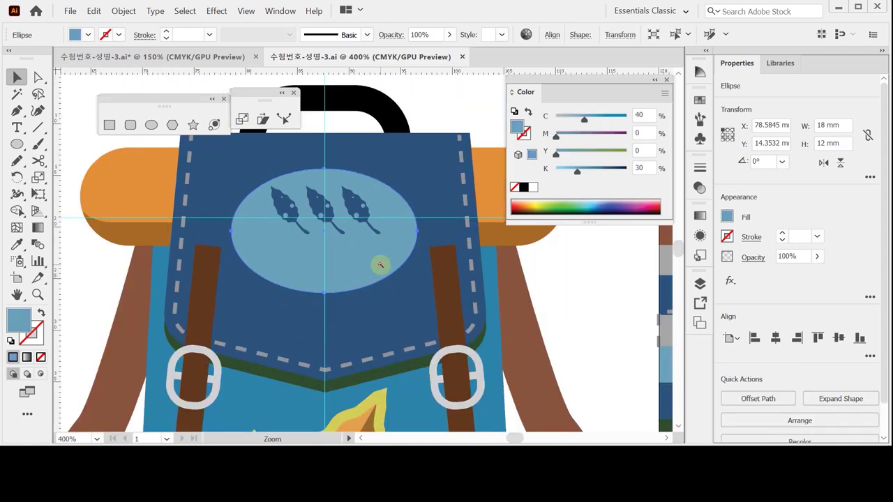
{"action": "left_click", "coordinate": [380, 262], "text": "alt"}
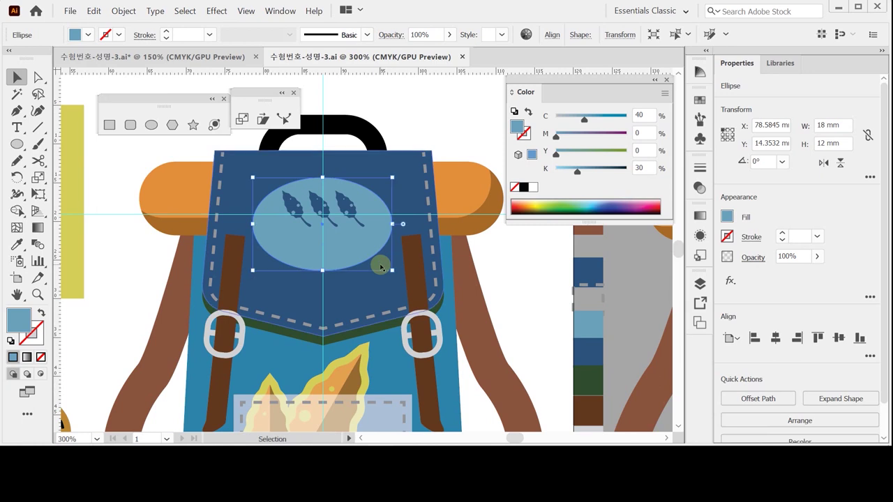
{"action": "key", "text": "space"}
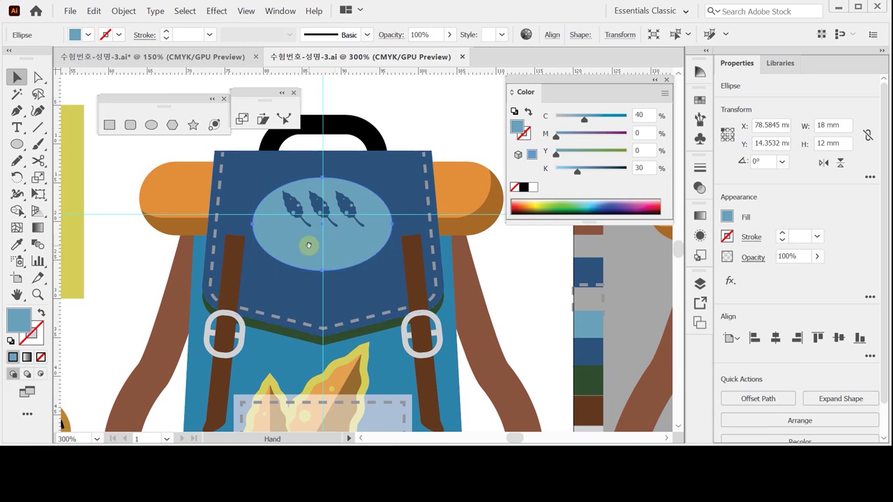
{"action": "left_click_drag", "start_coordinate": [17, 127], "coordinate": [70, 129]}
{"action": "left_click_drag", "start_coordinate": [255, 247], "coordinate": [205, 260]}
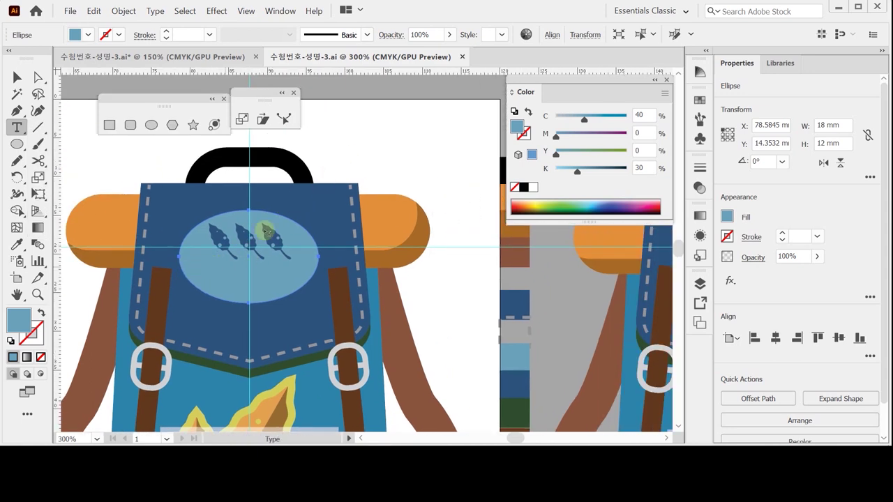
{"action": "left_click", "coordinate": [217, 269]}
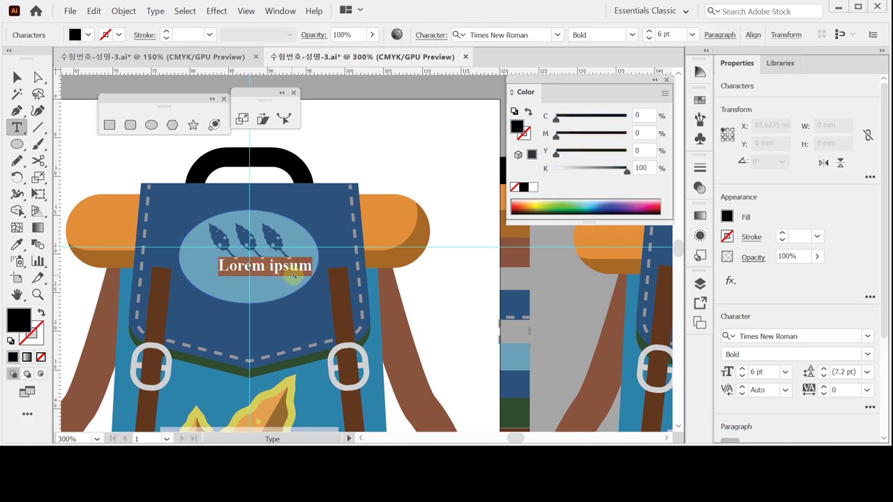
{"action": "key", "text": "ctrl+equal"}
{"action": "key", "text": "ctrl+equal"}
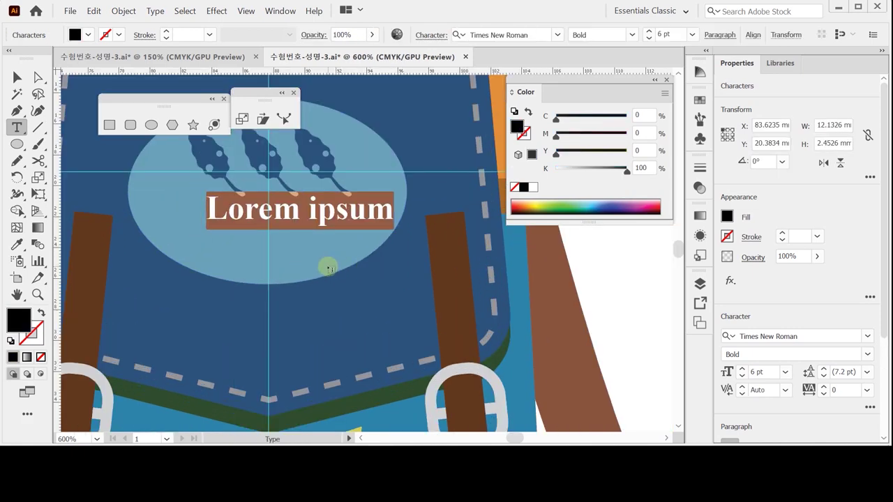
Centre-align the paragraph of the new placeholder text.
{"action": "key", "text": "ctrl+t"}
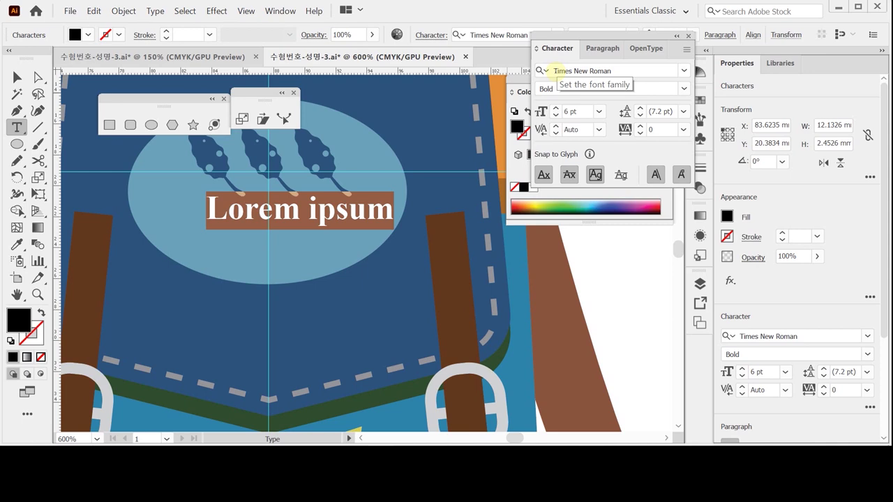
{"action": "left_click", "coordinate": [600, 48]}
{"action": "left_click", "coordinate": [565, 72]}
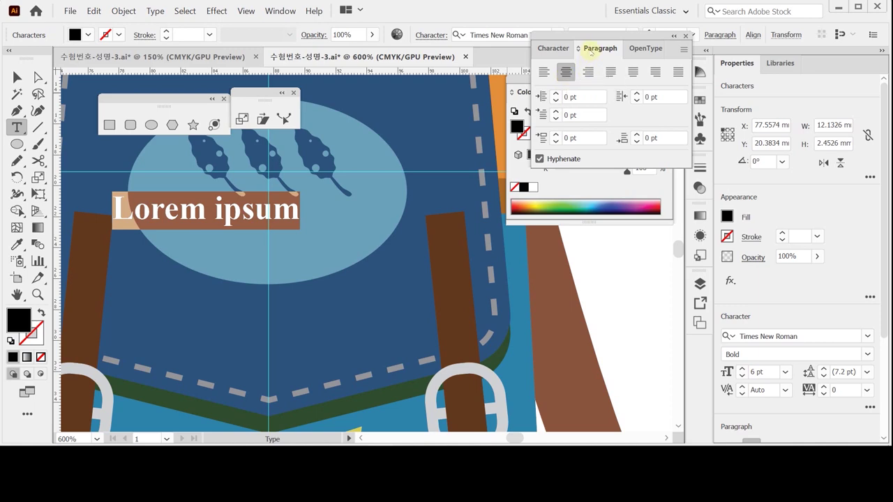
Set the placeholder text's font to Arial Bold at 5 pt.
{"action": "left_click", "coordinate": [558, 46]}
{"action": "left_click", "coordinate": [568, 71]}
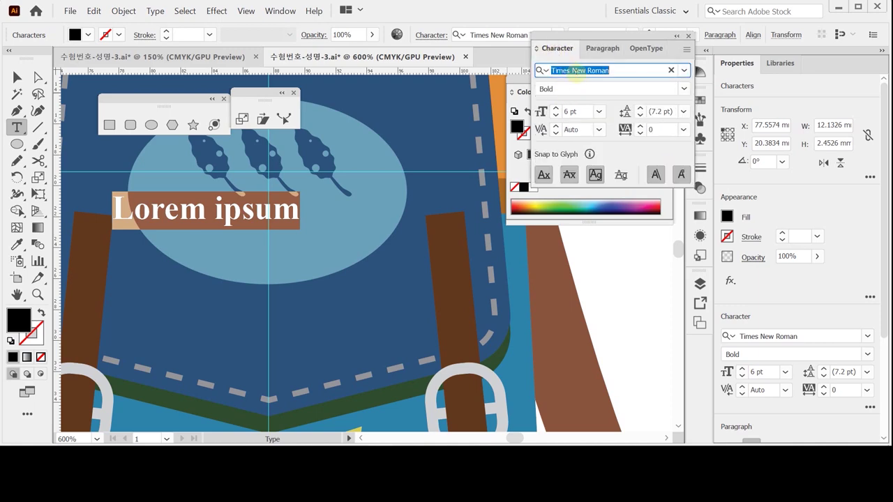
{"action": "type", "text": "ari"}
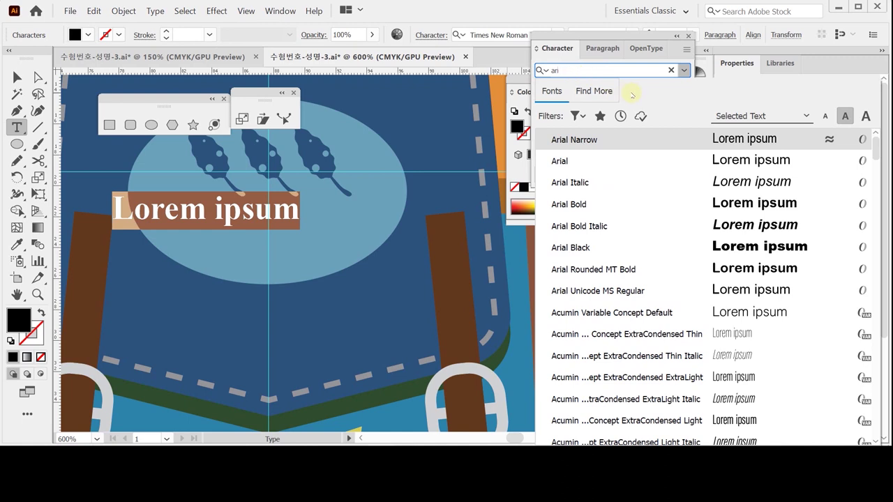
{"action": "key", "text": "Down"}
{"action": "key", "text": "Down"}
{"action": "key", "text": "Down"}
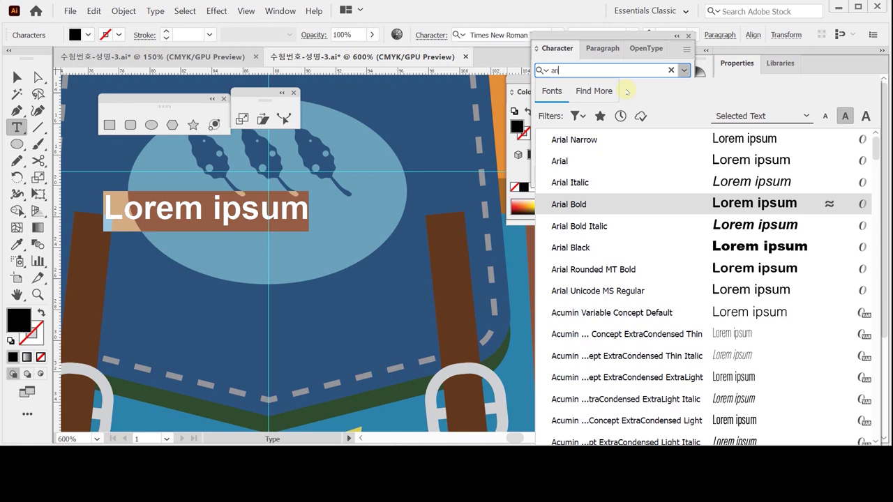
{"action": "key", "text": "Return"}
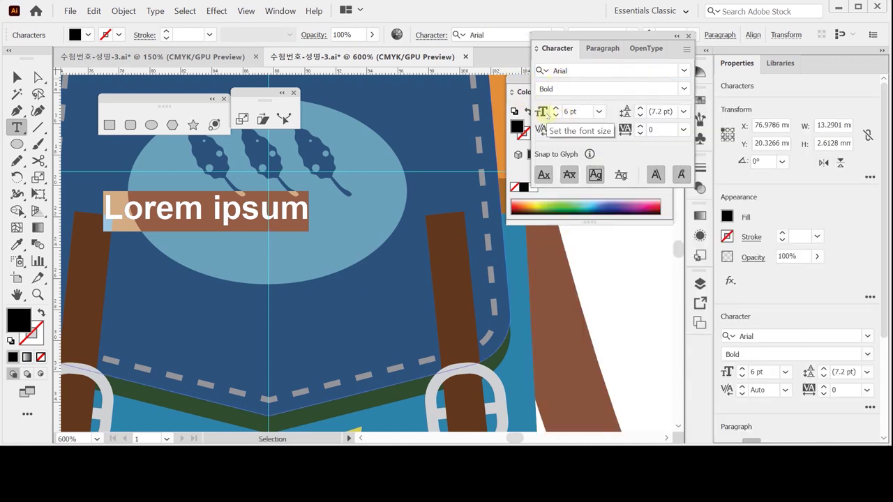
{"action": "left_click", "coordinate": [555, 115]}
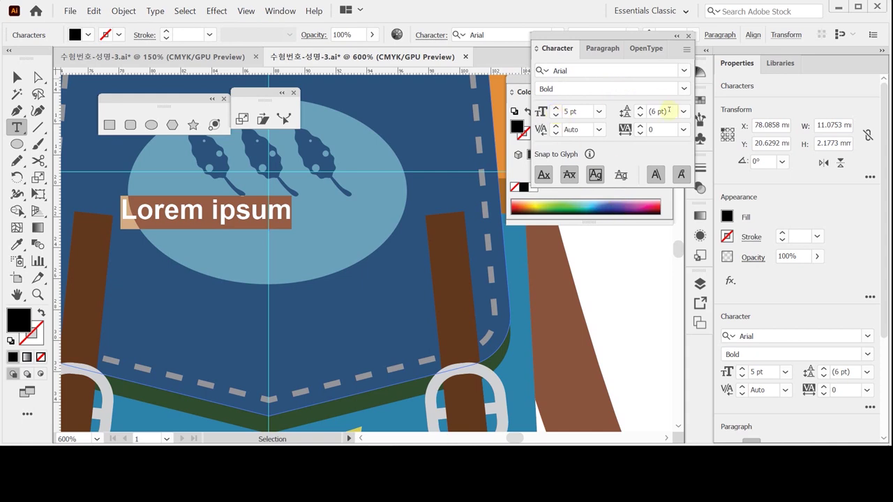
Fill the placeholder text with dark brown, C 40, M 70, Y 90, K 50.
{"action": "left_click", "coordinate": [558, 47]}
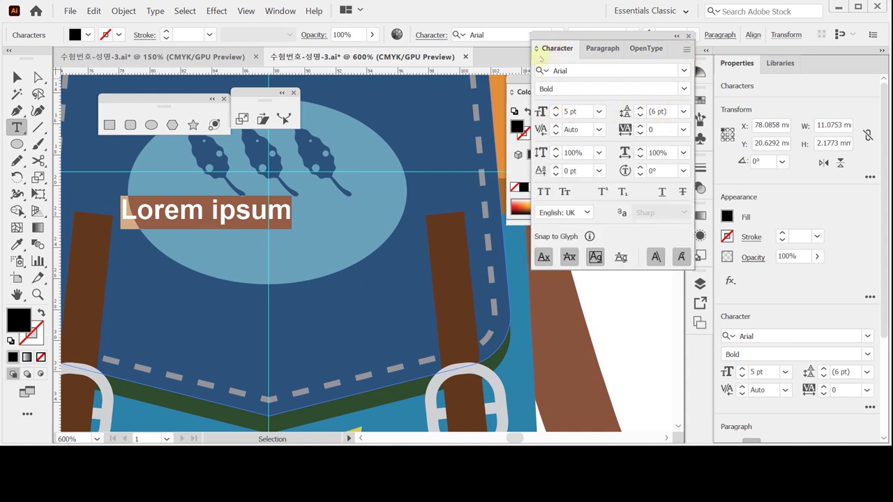
{"action": "left_click", "coordinate": [560, 47]}
{"action": "left_click", "coordinate": [640, 115]}
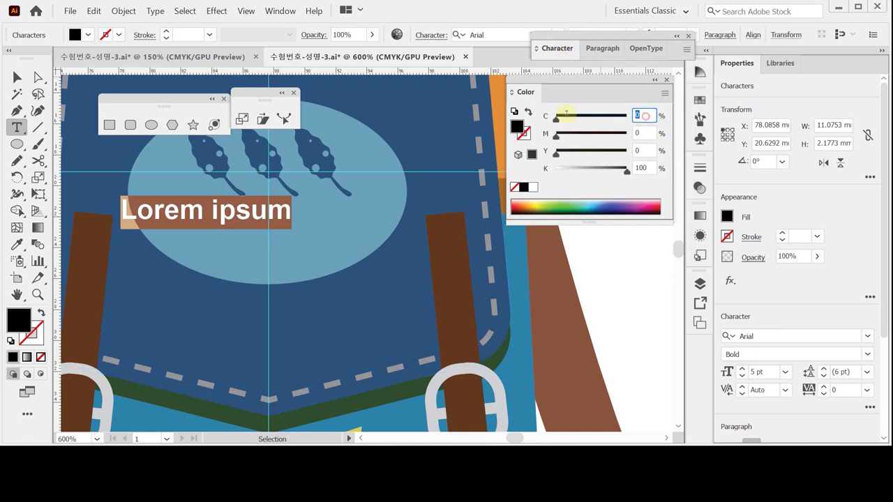
{"action": "type", "text": "40"}
{"action": "key", "text": "Tab"}
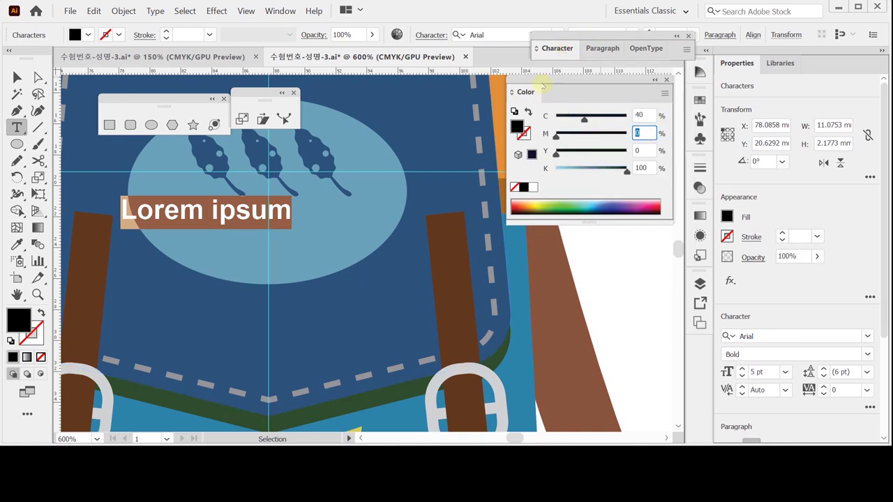
{"action": "type", "text": "70"}
{"action": "key", "text": "Tab"}
{"action": "type", "text": "90"}
{"action": "key", "text": "Tab"}
{"action": "type", "text": "50"}
{"action": "key", "text": "Return"}
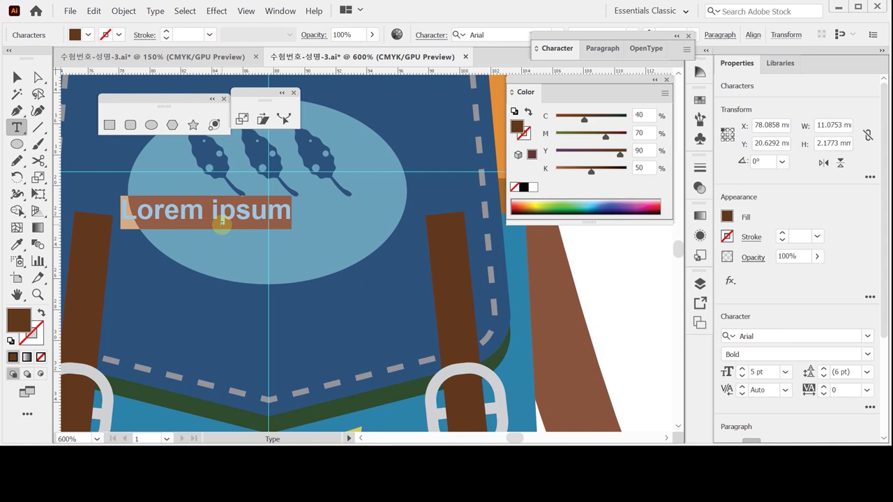
Replace the placeholder text with ADVENTURE and TIME in capitals on two lines.
{"action": "key", "text": "Caps_Lock"}
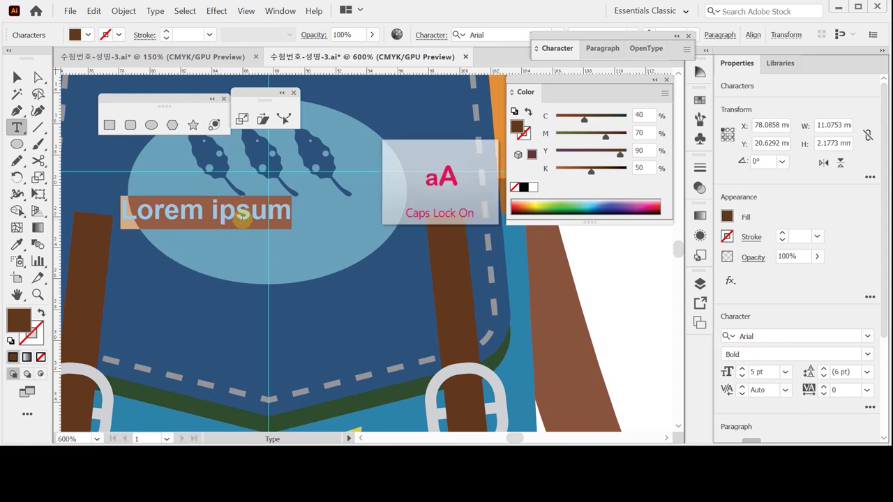
{"action": "type", "text": "A"}
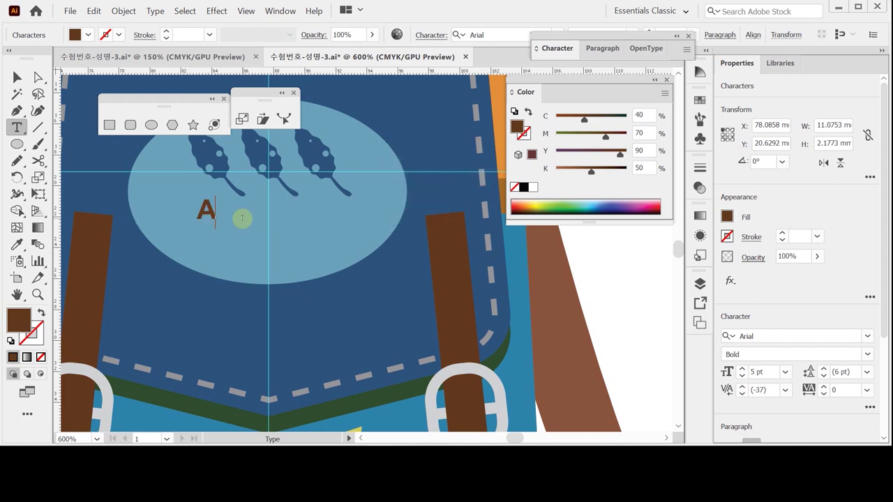
{"action": "type", "text": "DV"}
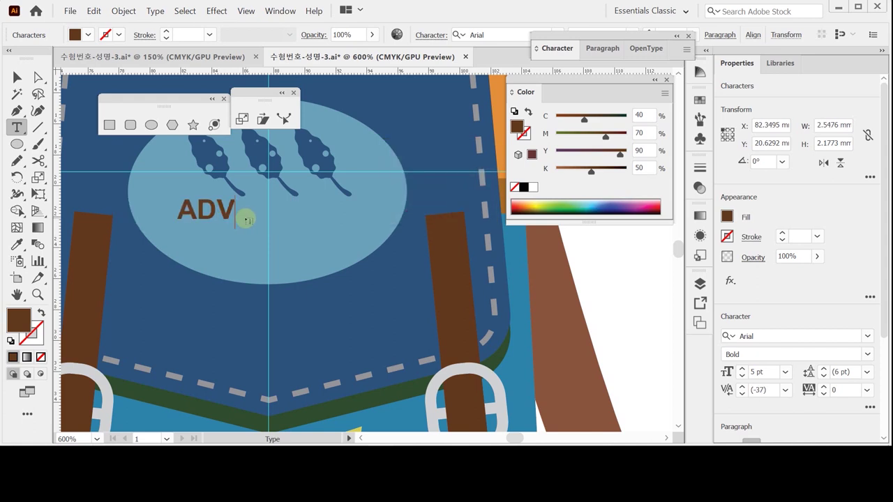
{"action": "type", "text": "ENTURE"}
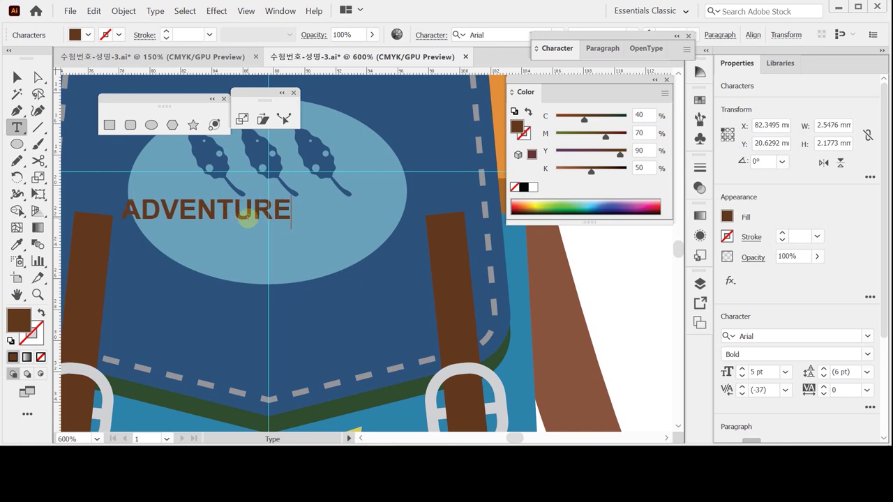
{"action": "key", "text": "Return"}
{"action": "type", "text": "TIME"}
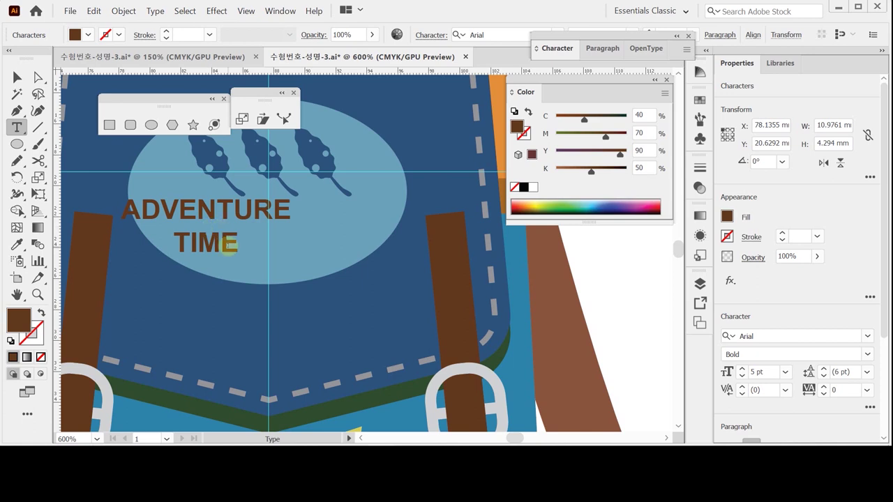
Move the ADVENTURE TIME text to the centre of the ellipse's lower half, below the leaves, and deselect it.
{"action": "left_click", "coordinate": [231, 245], "text": "ctrl"}
{"action": "left_click_drag", "start_coordinate": [230, 245], "coordinate": [279, 260]}
{"action": "left_click_drag", "start_coordinate": [278, 258], "coordinate": [278, 262]}
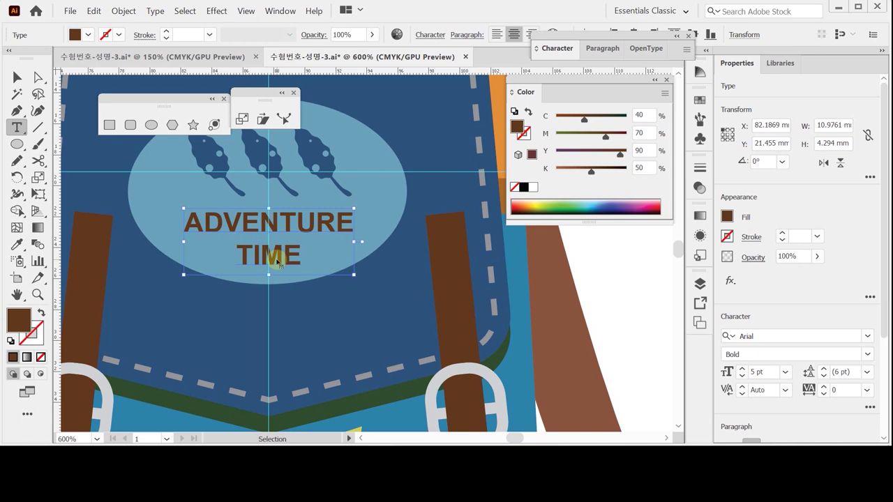
{"action": "double_click", "coordinate": [277, 260]}
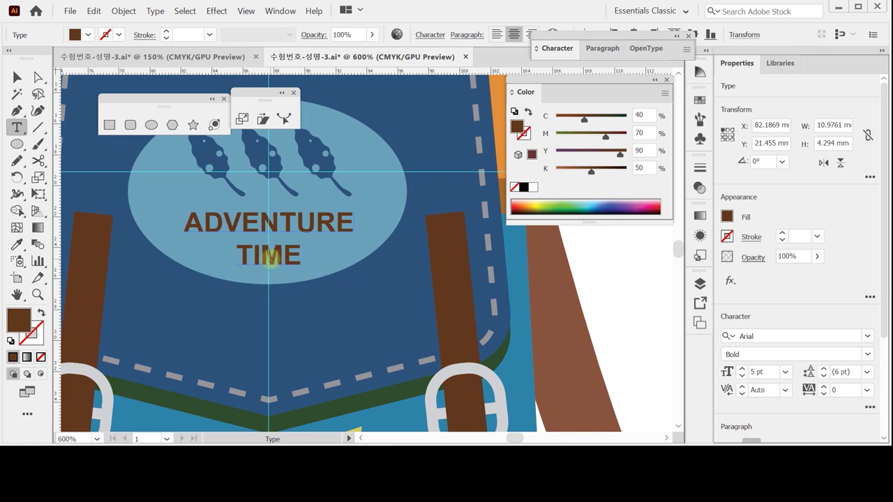
Delete the colour swatch strips lying outside the artboard along its left and upper edges.
{"action": "left_click", "coordinate": [17, 293]}
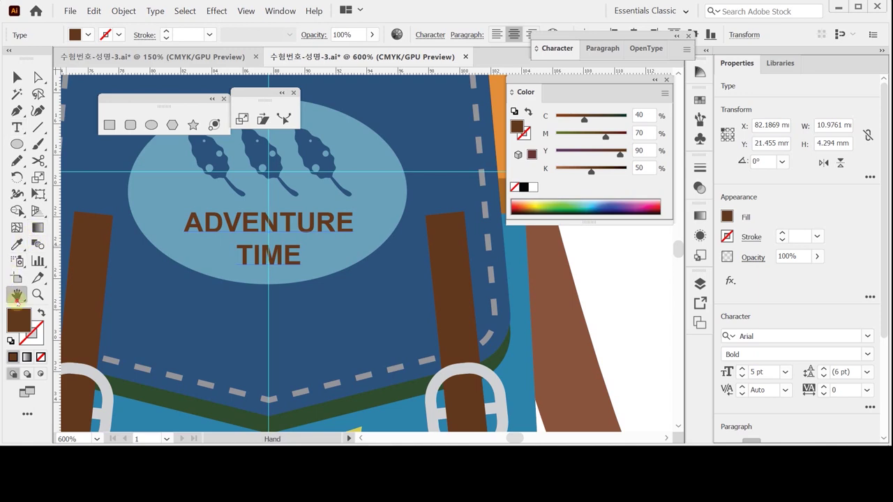
{"action": "double_click", "coordinate": [17, 293]}
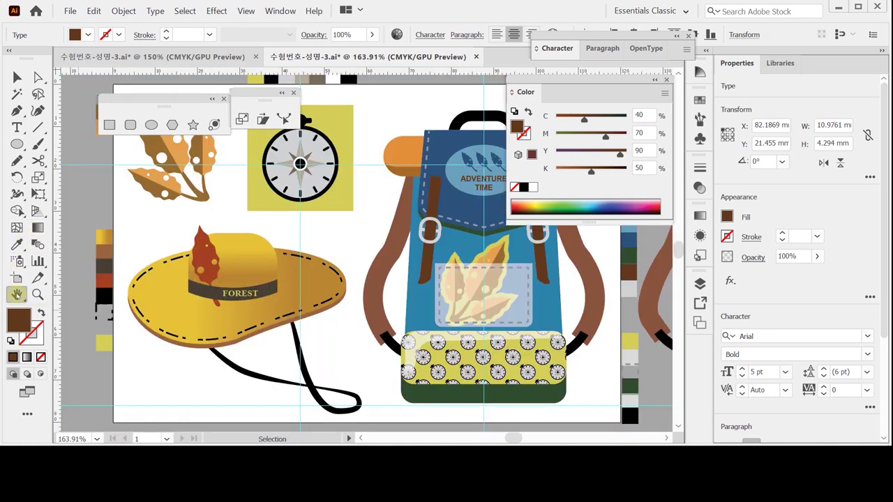
{"action": "key", "text": "ctrl+1"}
{"action": "left_click_drag", "start_coordinate": [335, 218], "coordinate": [179, 278]}
{"action": "left_click", "coordinate": [17, 77]}
{"action": "left_click_drag", "start_coordinate": [103, 152], "coordinate": [135, 358]}
{"action": "left_click_drag", "start_coordinate": [173, 147], "coordinate": [355, 155]}
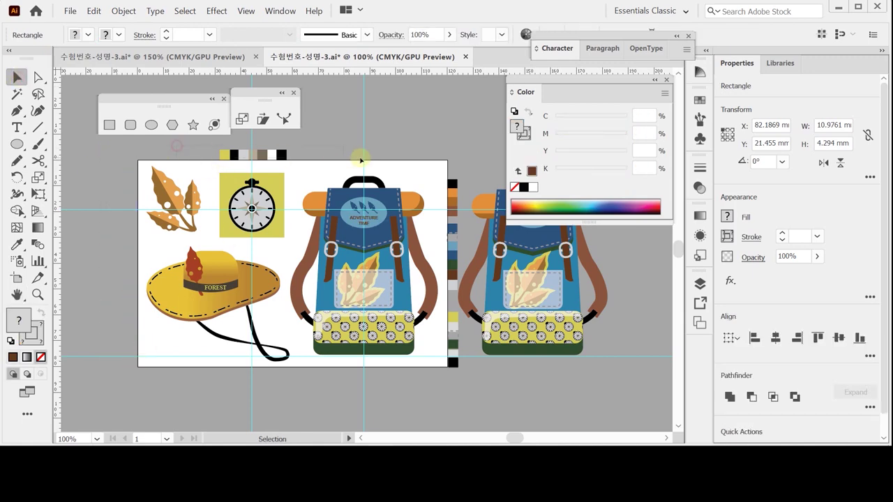
Delete the spare backpack copy and the colour swatch strip beyond the artboard's right edge.
{"action": "left_click_drag", "start_coordinate": [448, 124], "coordinate": [624, 382]}
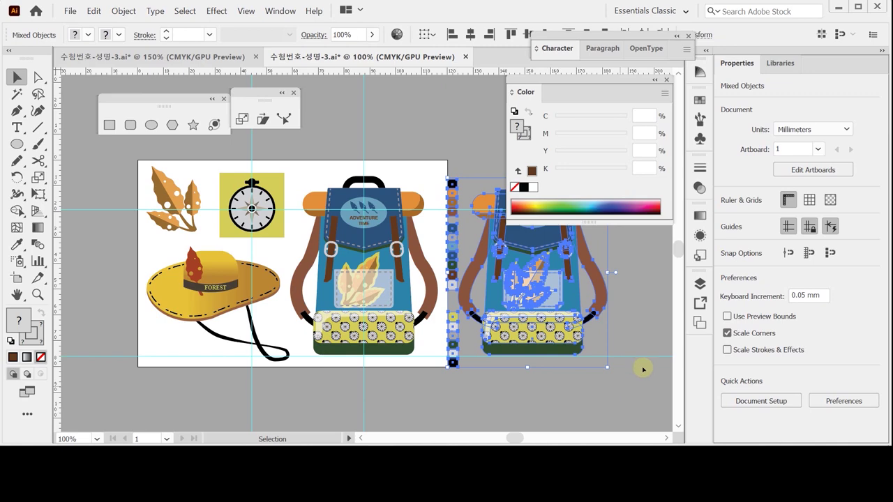
{"action": "key", "text": "Delete"}
{"action": "left_click_drag", "start_coordinate": [469, 251], "coordinate": [487, 237]}
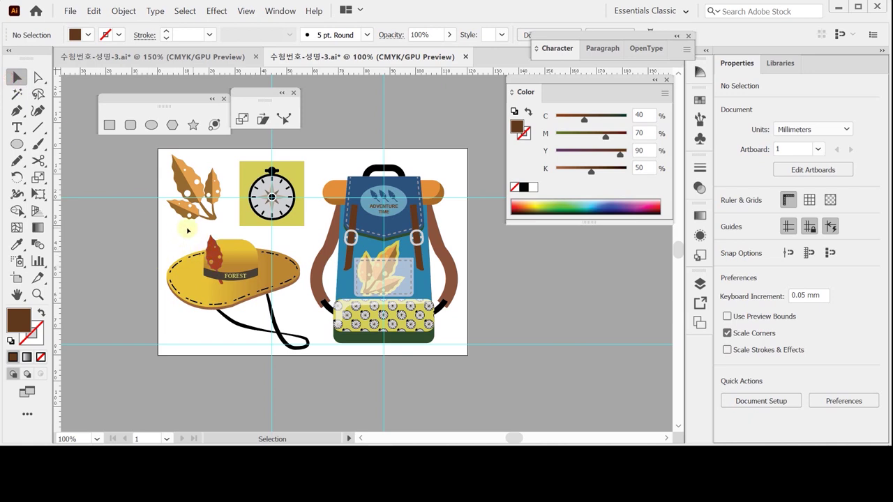
Select the whole hat with its strings, shift it slightly right and down, and deselect it.
{"action": "left_click_drag", "start_coordinate": [165, 243], "coordinate": [311, 349]}
{"action": "left_click_drag", "start_coordinate": [273, 287], "coordinate": [274, 290]}
{"action": "left_click", "coordinate": [176, 366]}
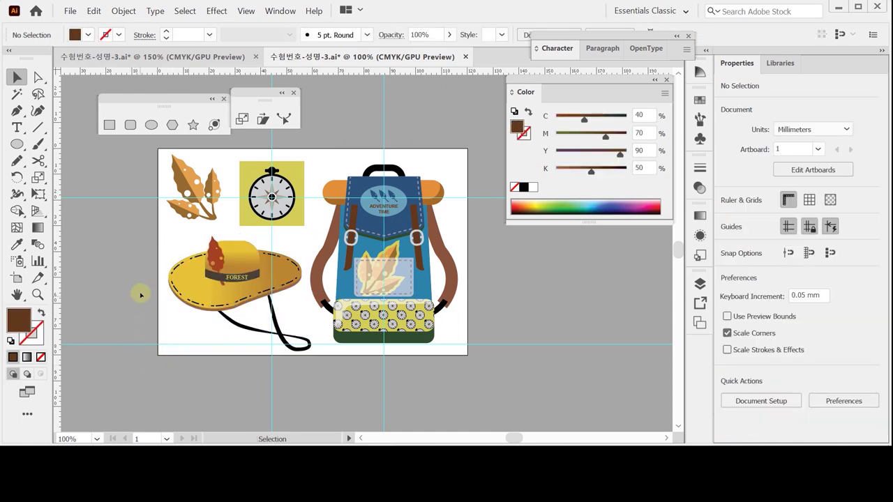
Hide the guides and save the artwork over 수험번호-성명-3.ai in the GTQ folder, in Illustrator 2020 format.
{"action": "double_click", "coordinate": [17, 294]}
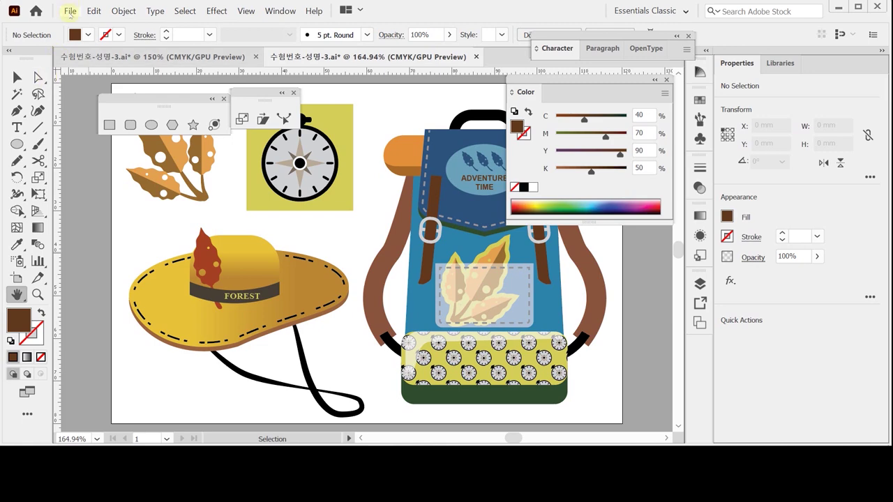
{"action": "left_click", "coordinate": [69, 11]}
{"action": "left_click", "coordinate": [105, 131]}
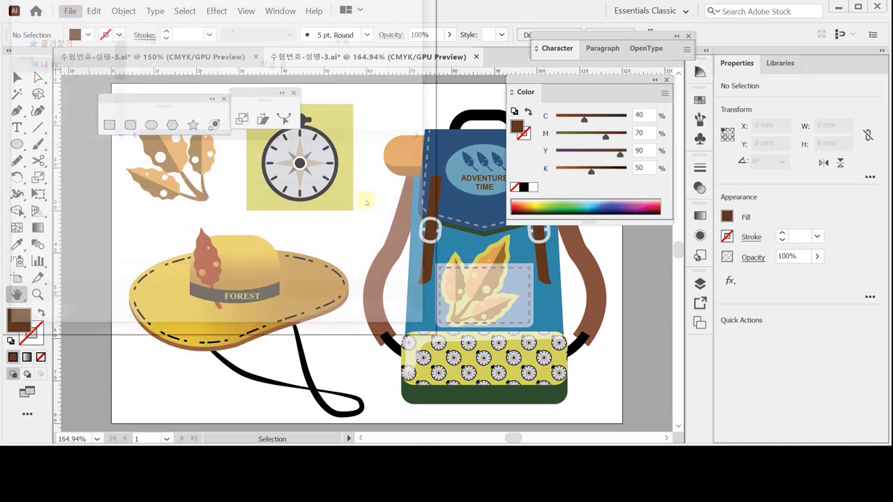
{"action": "left_click_drag", "start_coordinate": [55, 44], "coordinate": [77, 52]}
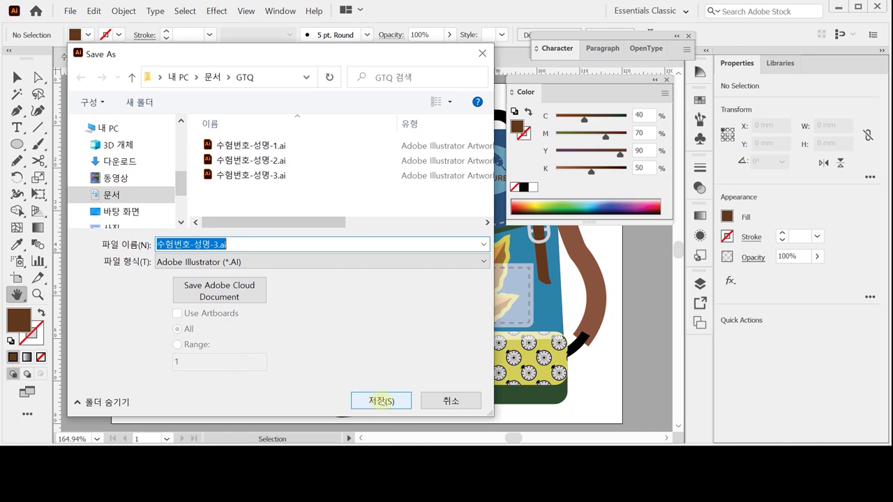
{"action": "left_click", "coordinate": [381, 401]}
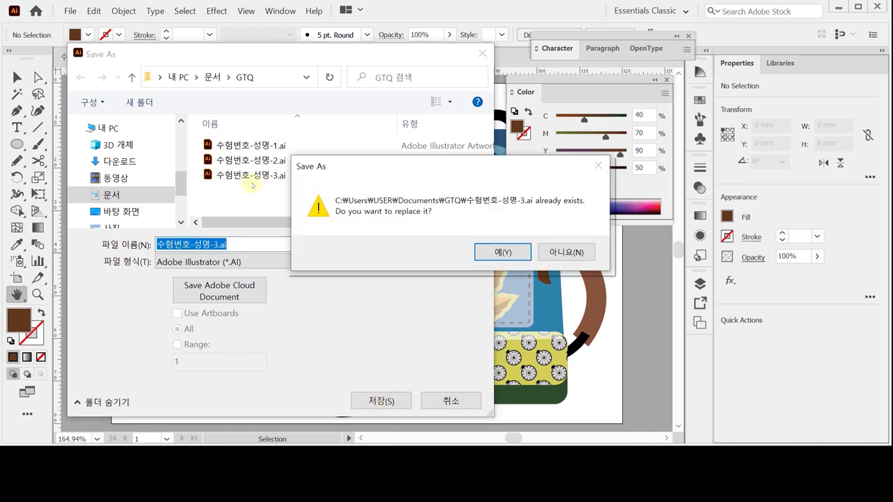
{"action": "left_click", "coordinate": [498, 253]}
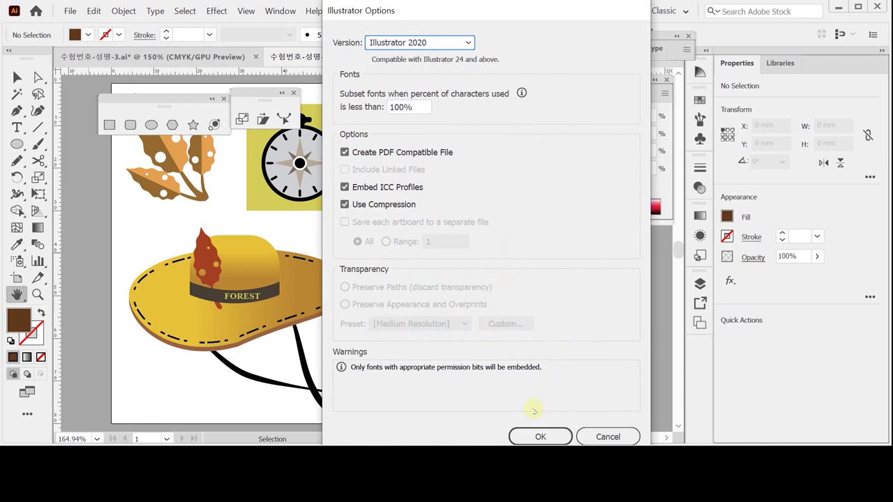
{"action": "left_click", "coordinate": [538, 435]}
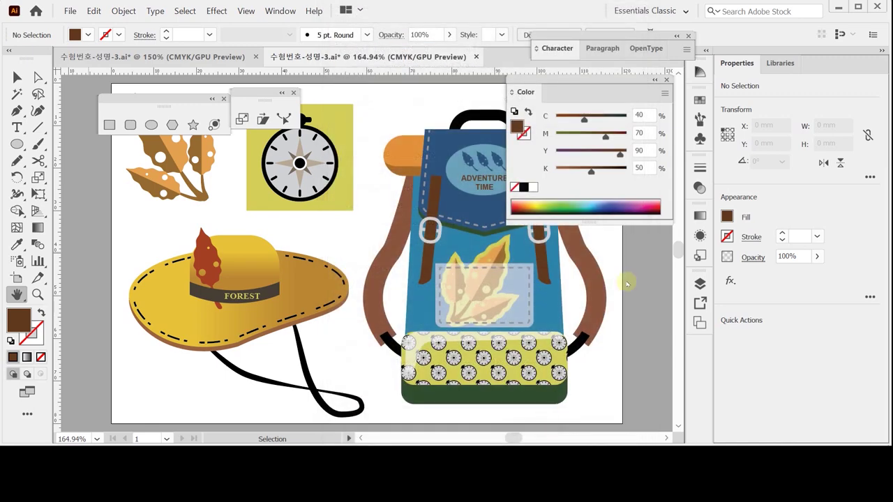